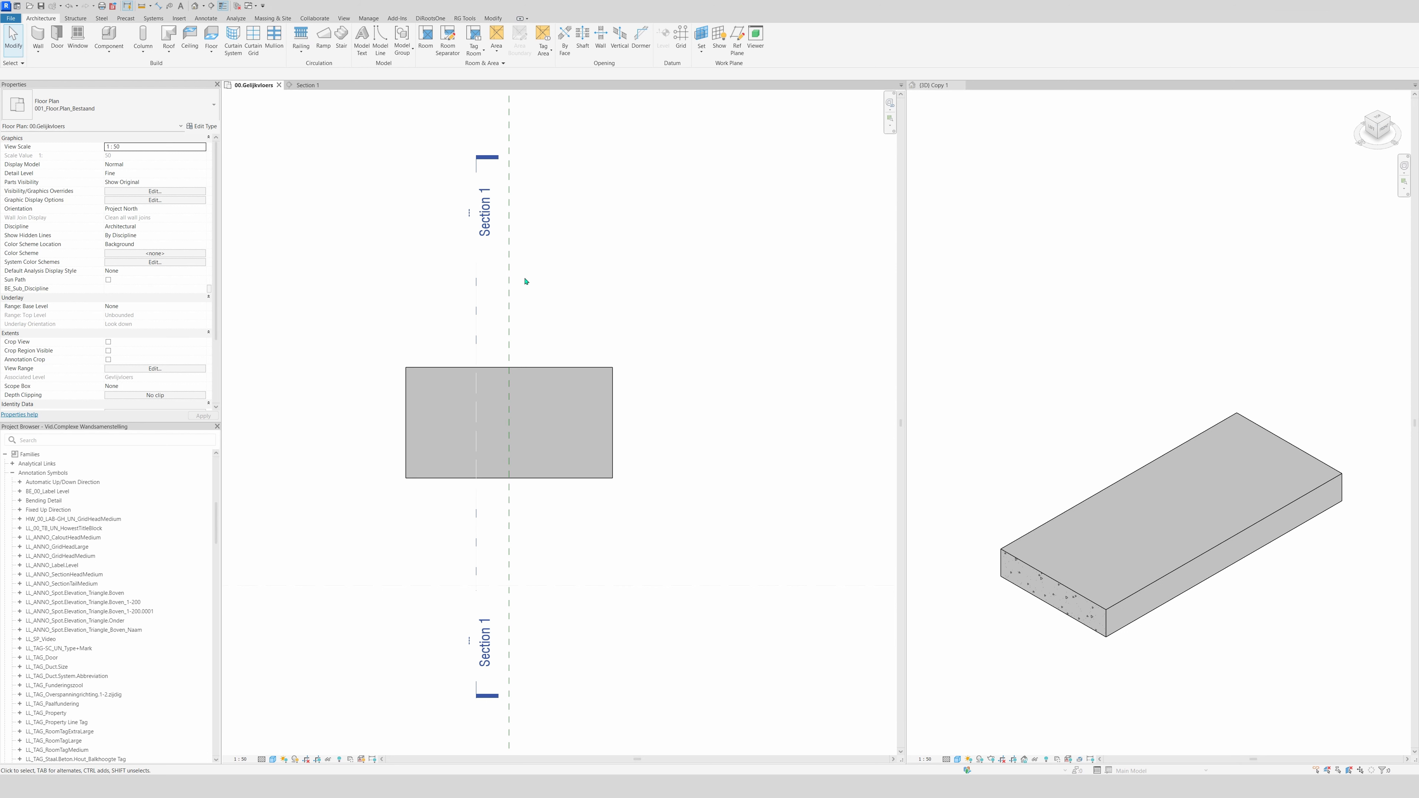
- Check Section 1, then draw a horizontal reference plane along the slab's lower edge in the 00.Gelijkvloers plan
{"action": "left_click", "coordinate": [306, 84]}
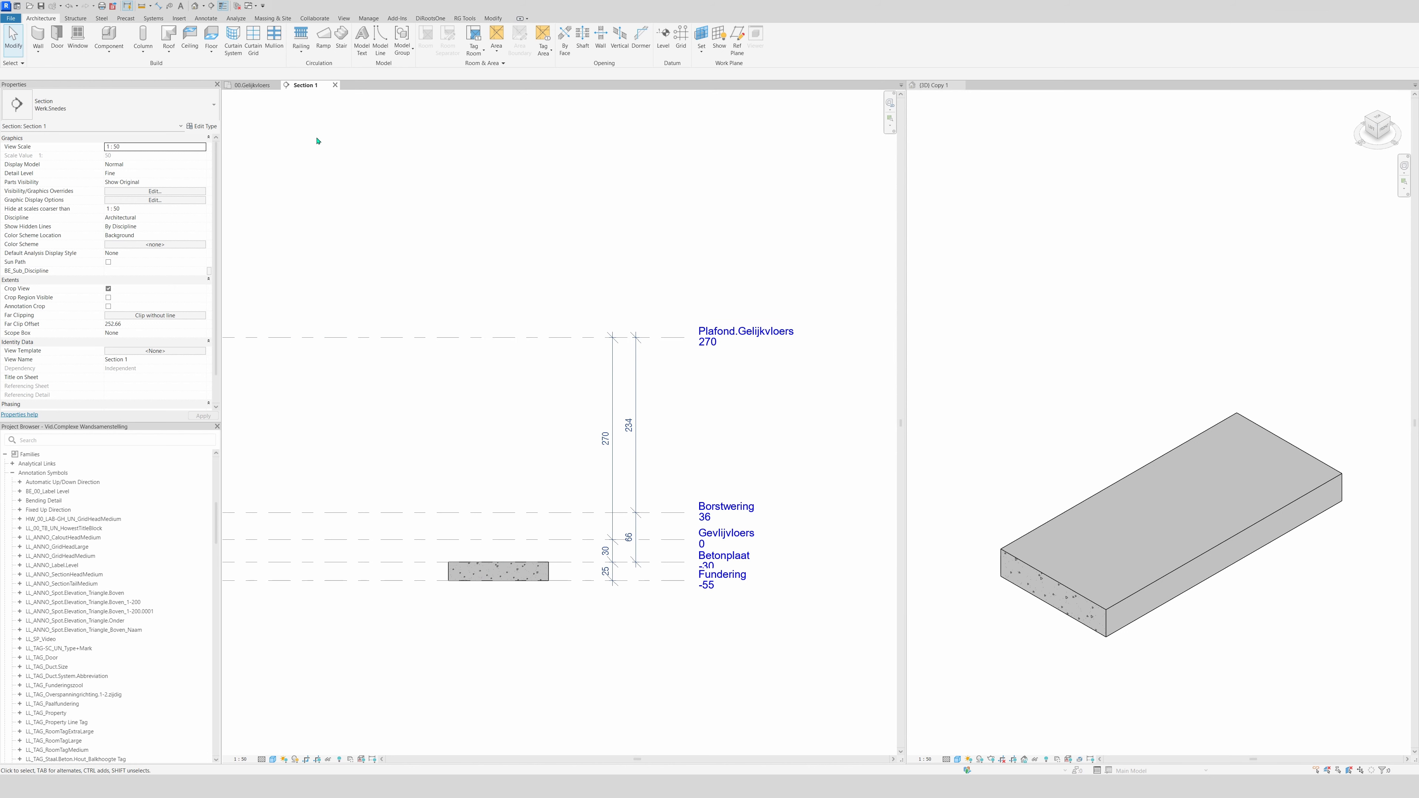
{"action": "left_click", "coordinate": [252, 84]}
{"action": "middle_click_drag", "start_coordinate": [402, 359], "coordinate": [475, 378]}
{"action": "scroll", "coordinate": [493, 369], "scroll_direction": "up", "scroll_amount": 2}
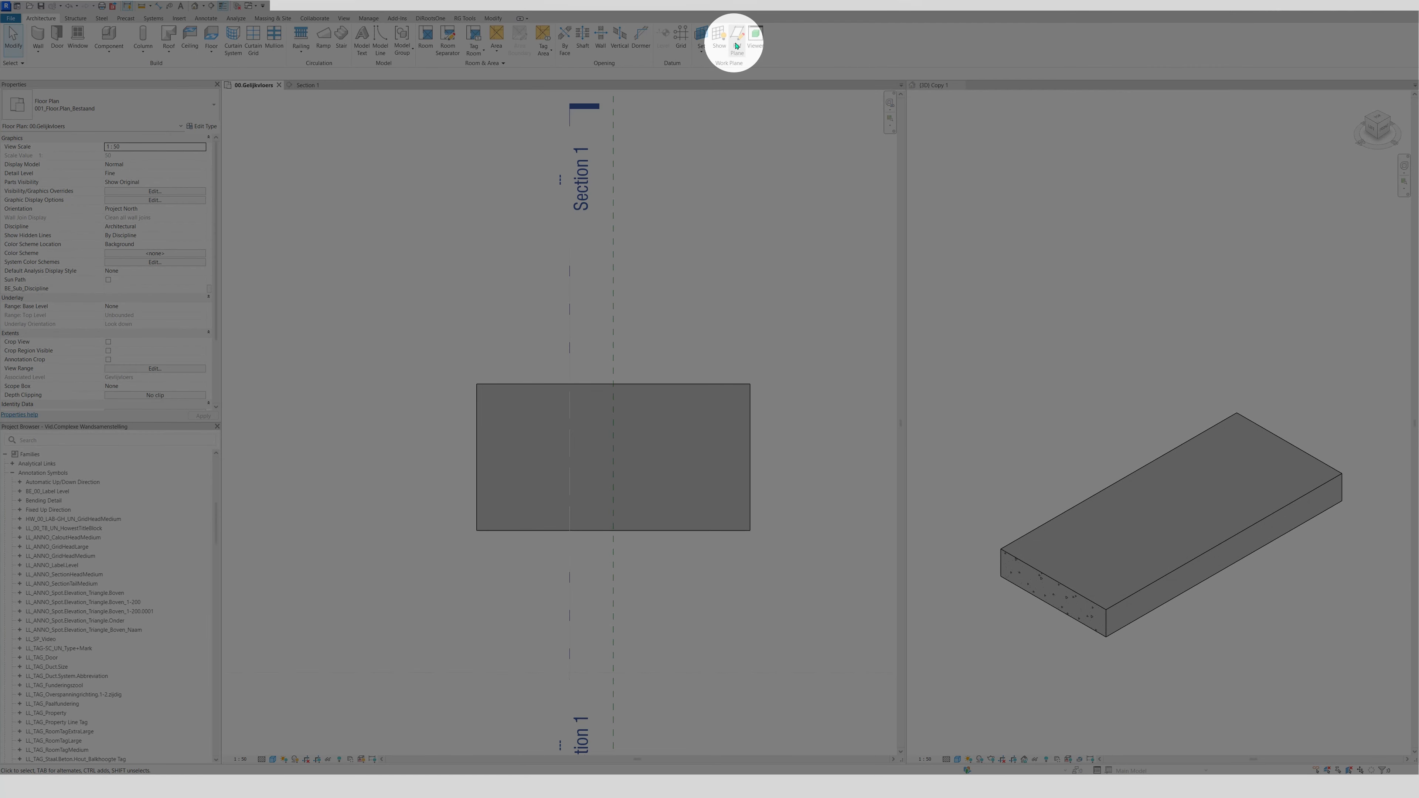
{"action": "left_click", "coordinate": [737, 36]}
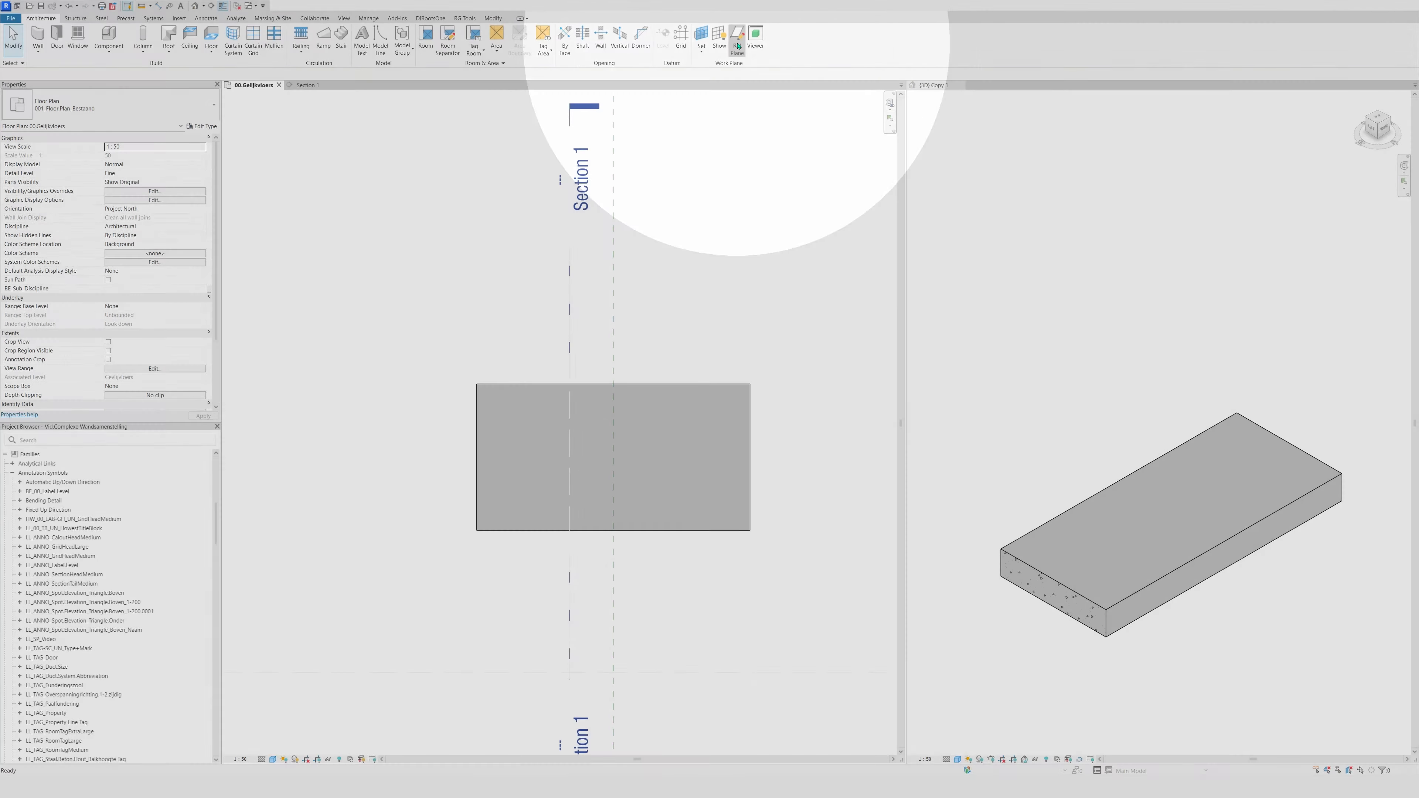
{"action": "left_click", "coordinate": [477, 530]}
{"action": "left_click", "coordinate": [794, 530]}
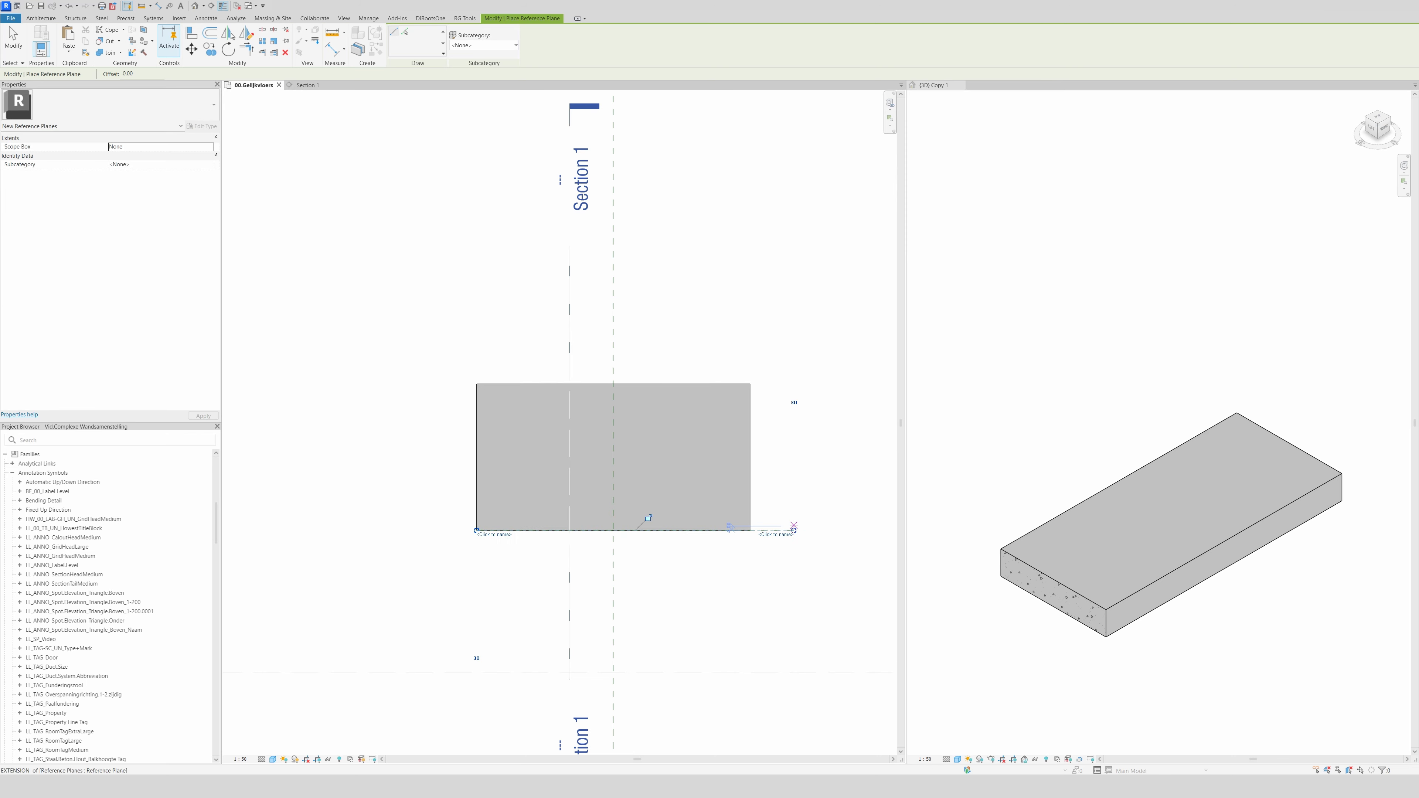
{"action": "key", "text": "Escape"}
- Extend both ends of the new reference plane well beyond the slab's sides
{"action": "left_click", "coordinate": [759, 532]}
{"action": "left_click_drag", "start_coordinate": [477, 530], "coordinate": [375, 531]}
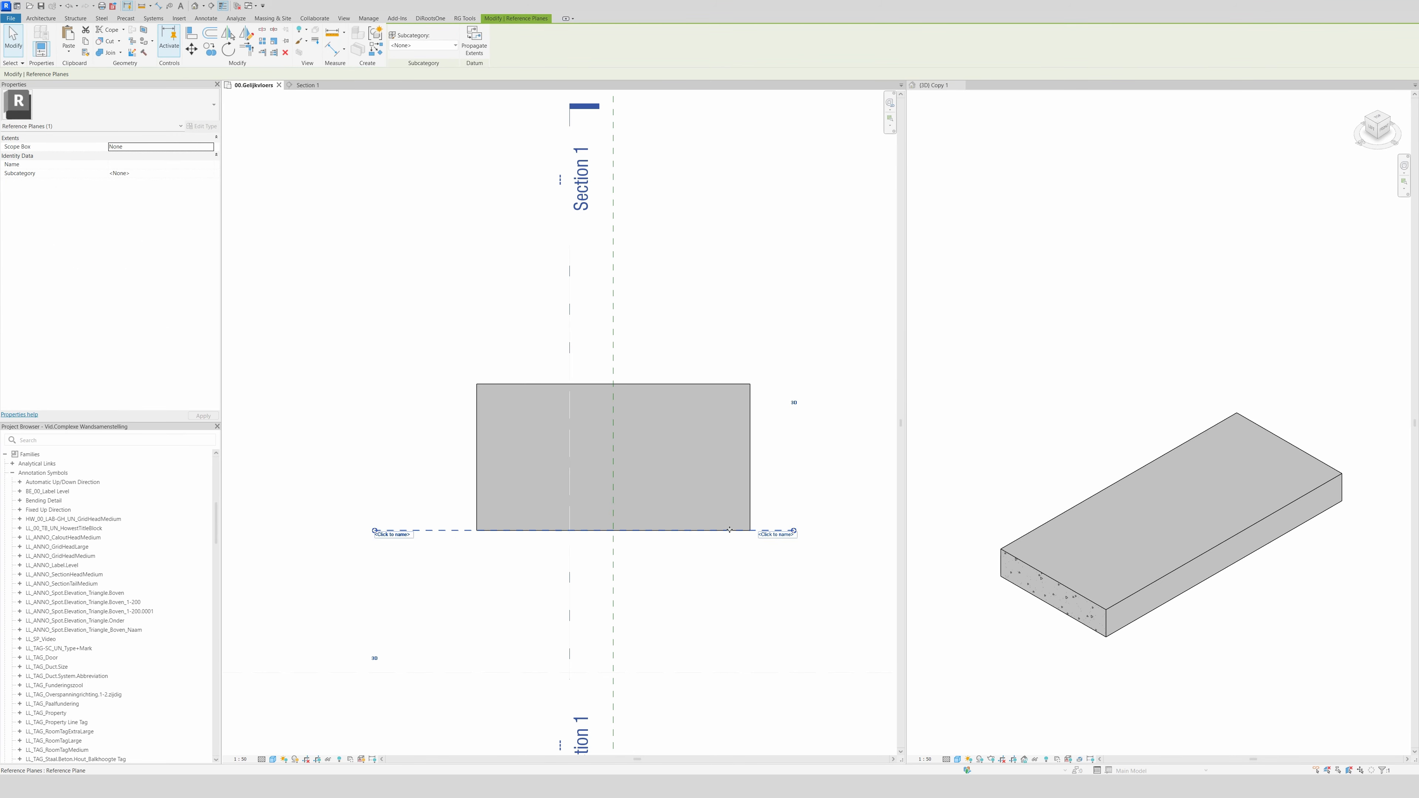
{"action": "left_click_drag", "start_coordinate": [795, 533], "coordinate": [859, 531]}
{"action": "left_click", "coordinate": [811, 470]}
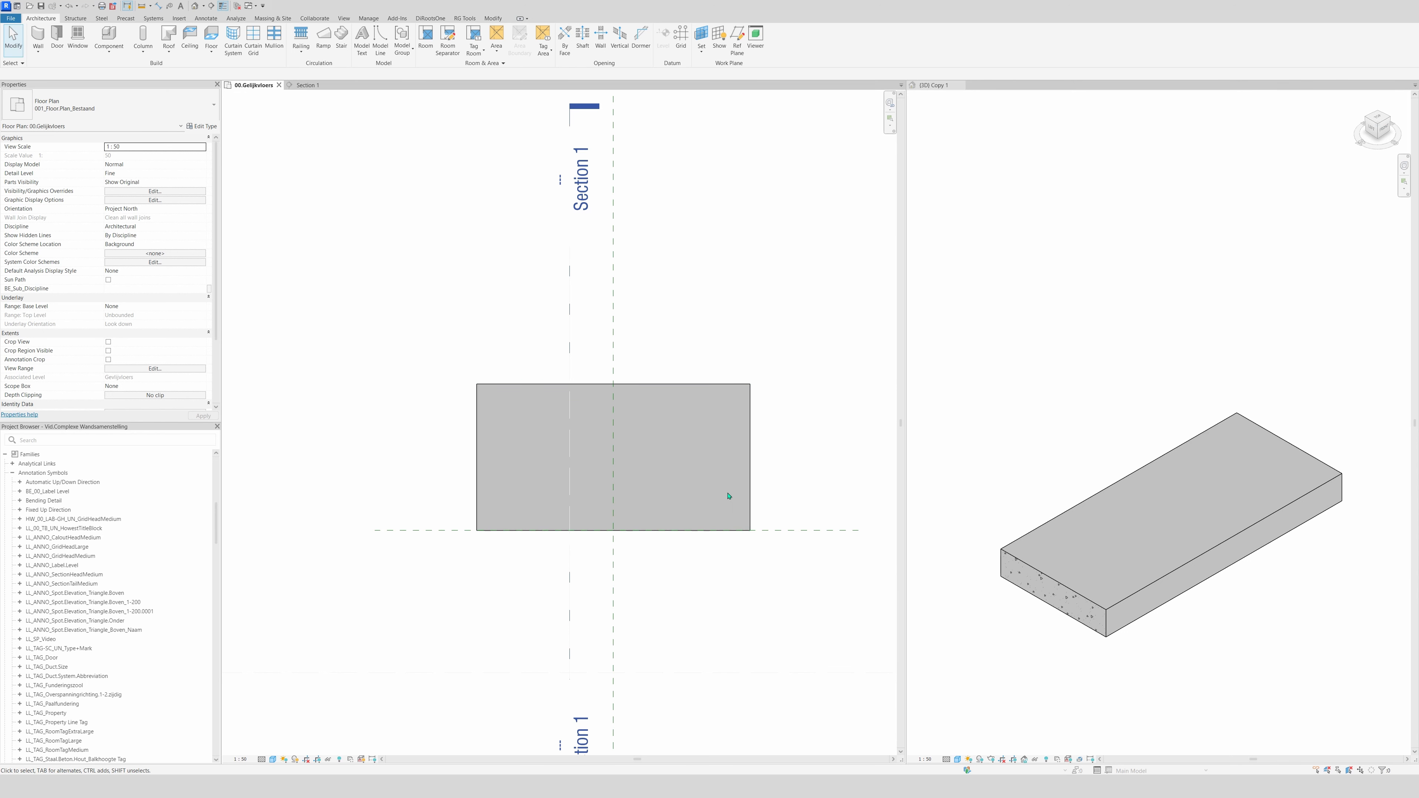
- Copy the horizontal reference plane 4 cm inward over the slab
{"action": "left_click", "coordinate": [391, 531]}
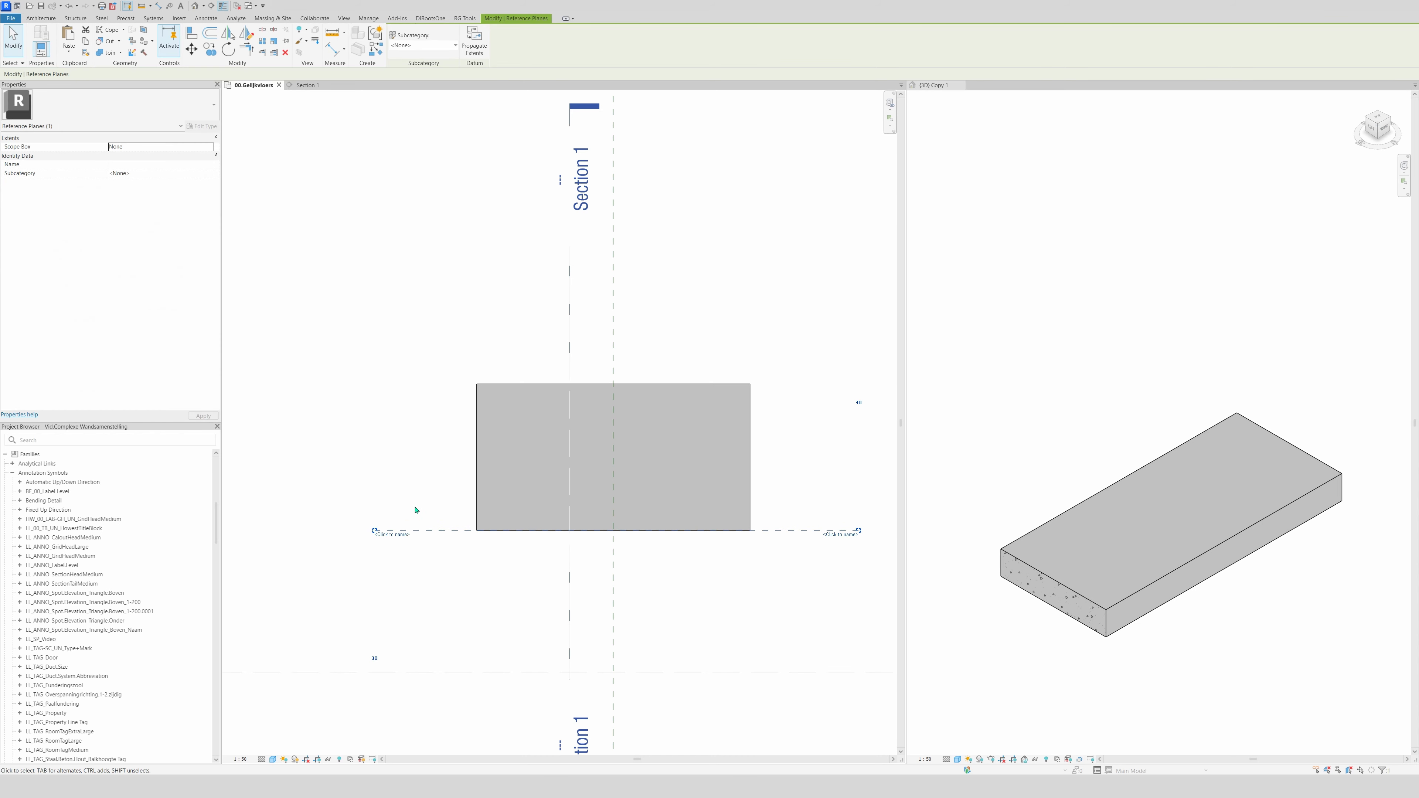
{"action": "key", "text": "m"}
{"action": "key", "text": "v"}
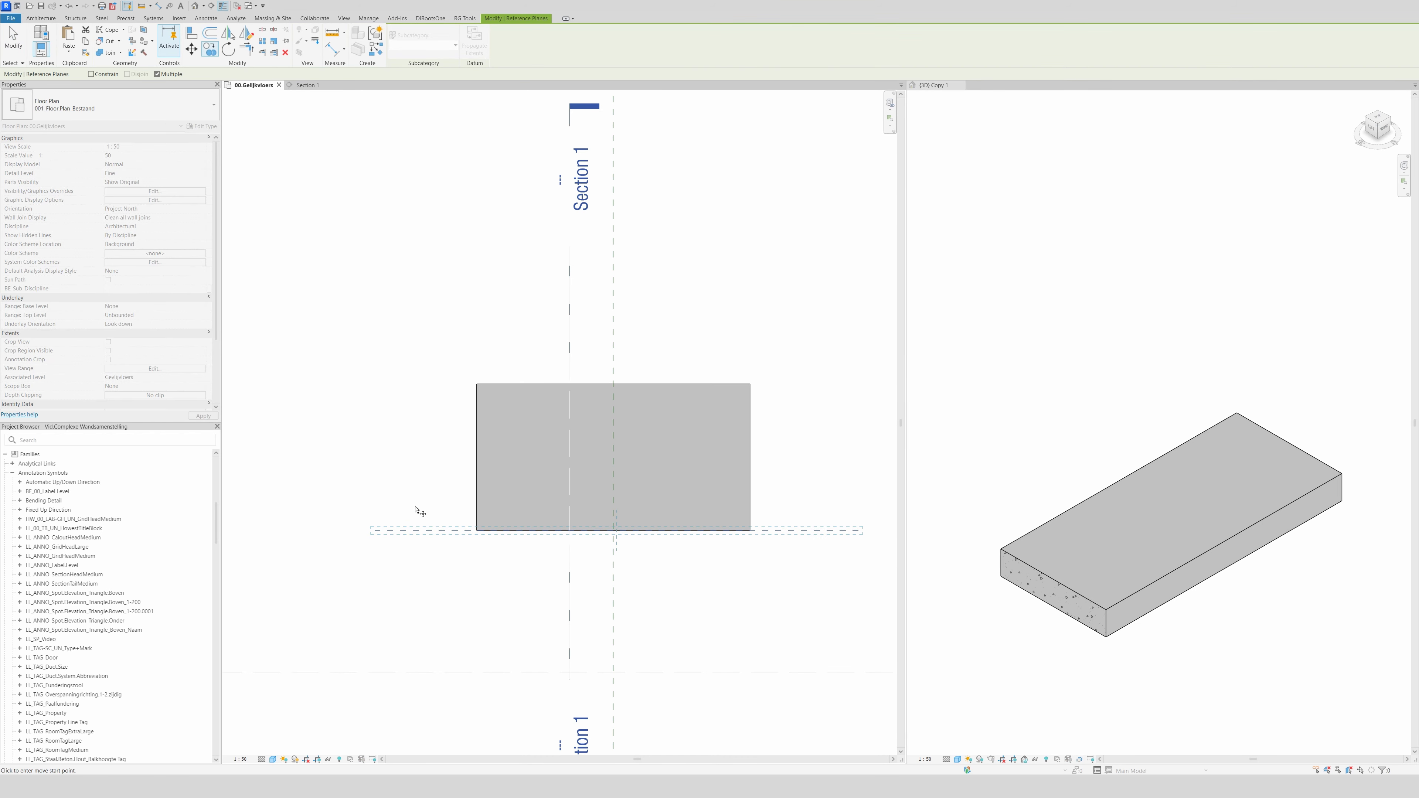
{"action": "left_click", "coordinate": [412, 531]}
{"action": "type", "text": "4"}
{"action": "key", "text": "Return"}
{"action": "key", "text": "Escape"}
{"action": "key", "text": "Escape"}
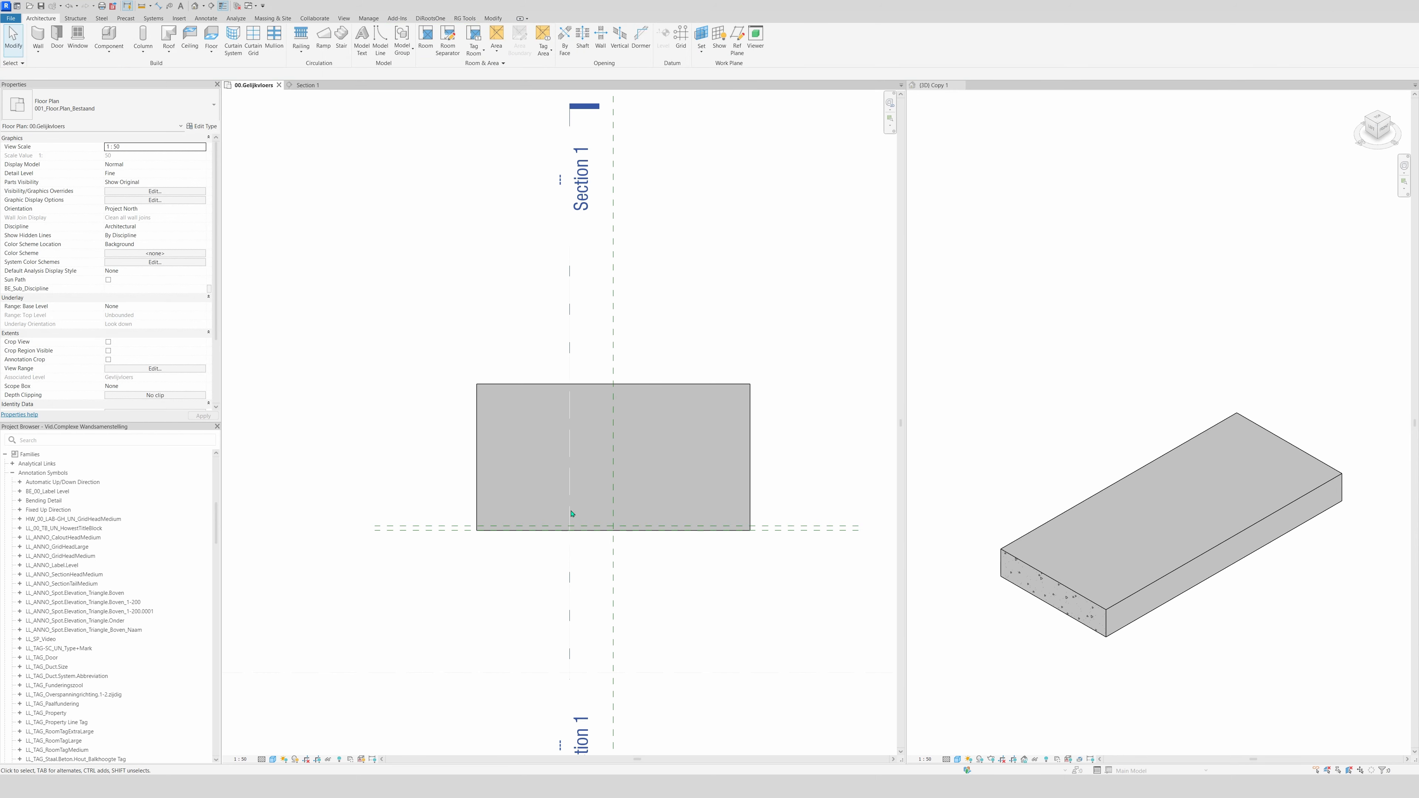
- Draw an LL_WA_LB_Isolatie.Voetaanzet wall along the inner reference plane, located by Core Face: Exterior and running past both sides of the slab
{"action": "middle_click_drag", "start_coordinate": [459, 307], "coordinate": [436, 333]}
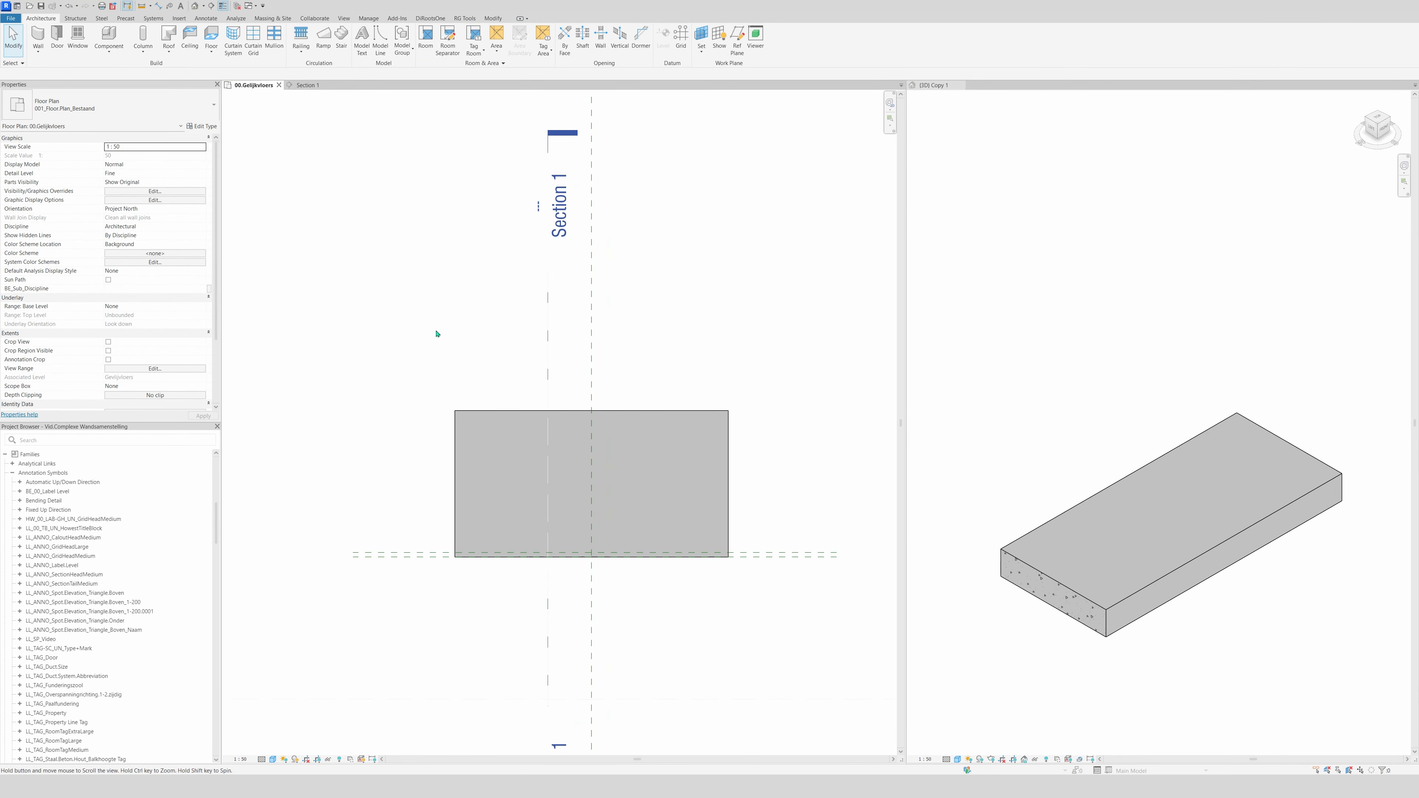
{"action": "key", "text": "w"}
{"action": "key", "text": "a"}
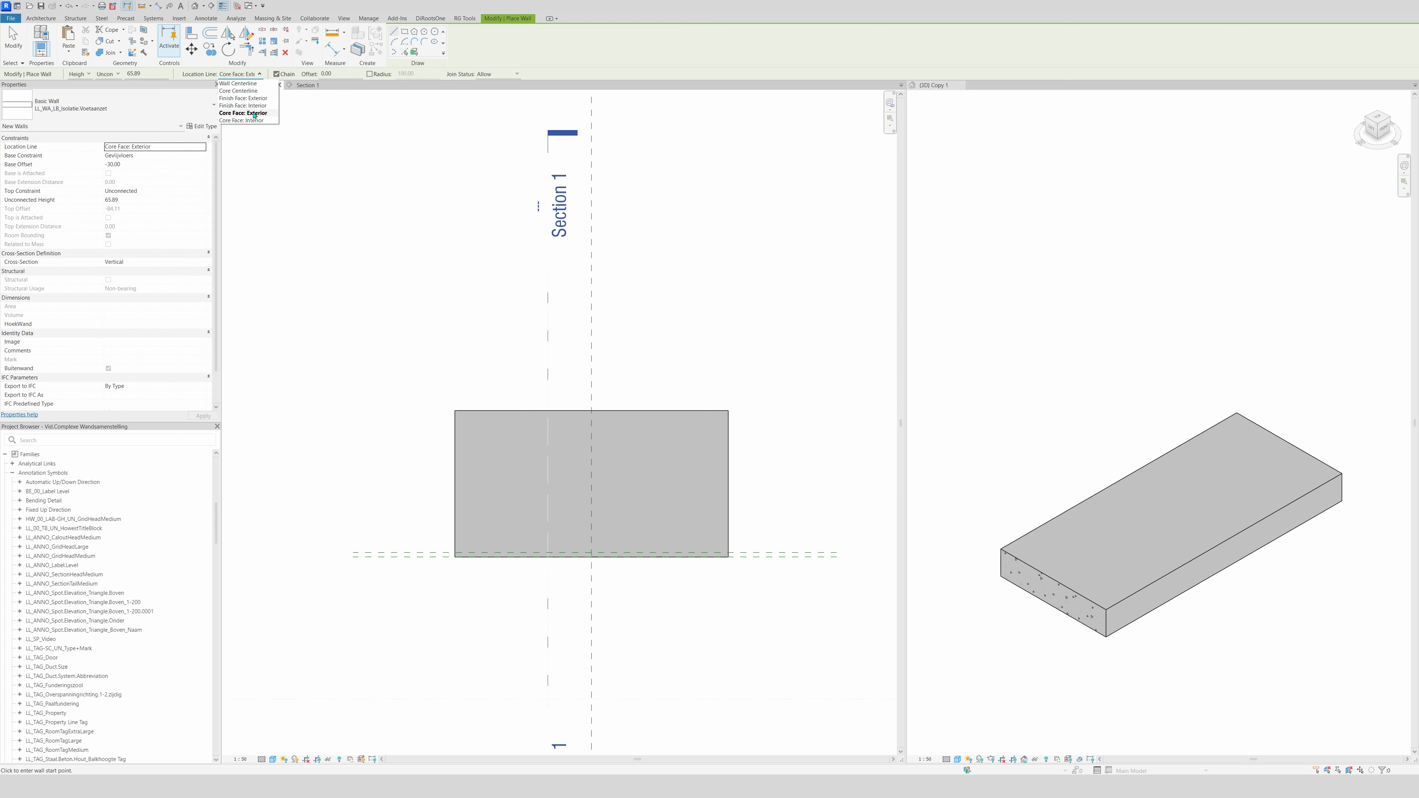
{"action": "left_click", "coordinate": [398, 553]}
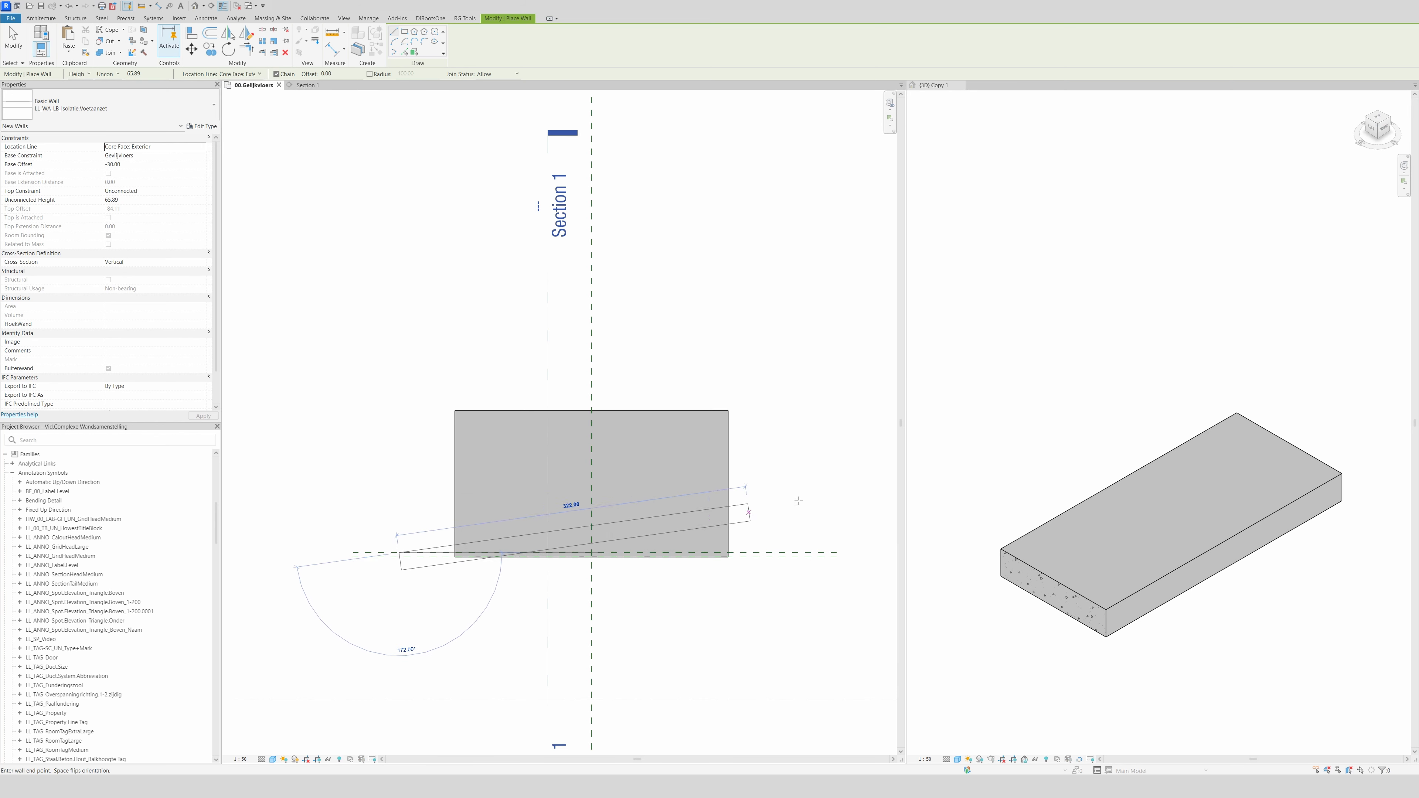
{"action": "left_click", "coordinate": [791, 542]}
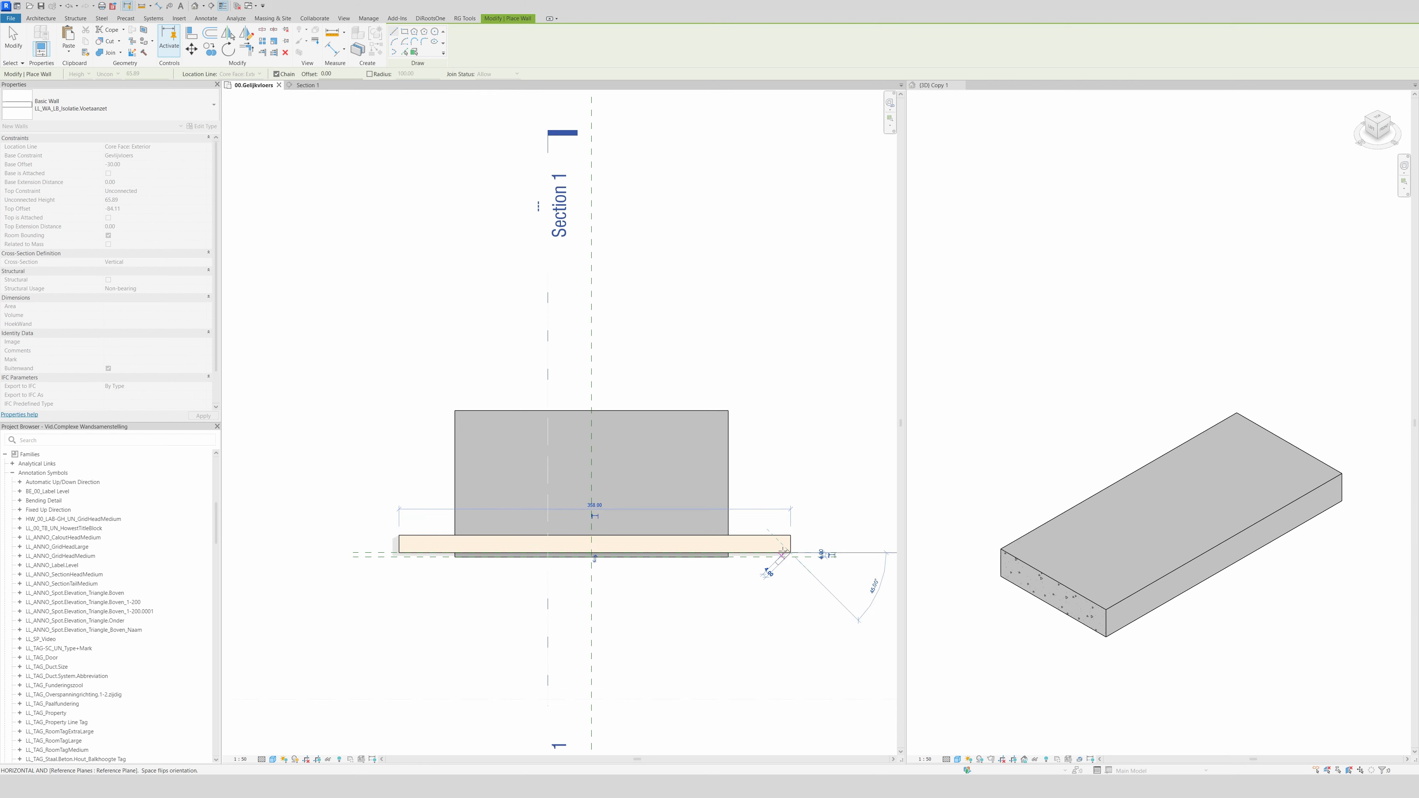
{"action": "key", "text": "Escape"}
{"action": "key", "text": "Escape"}
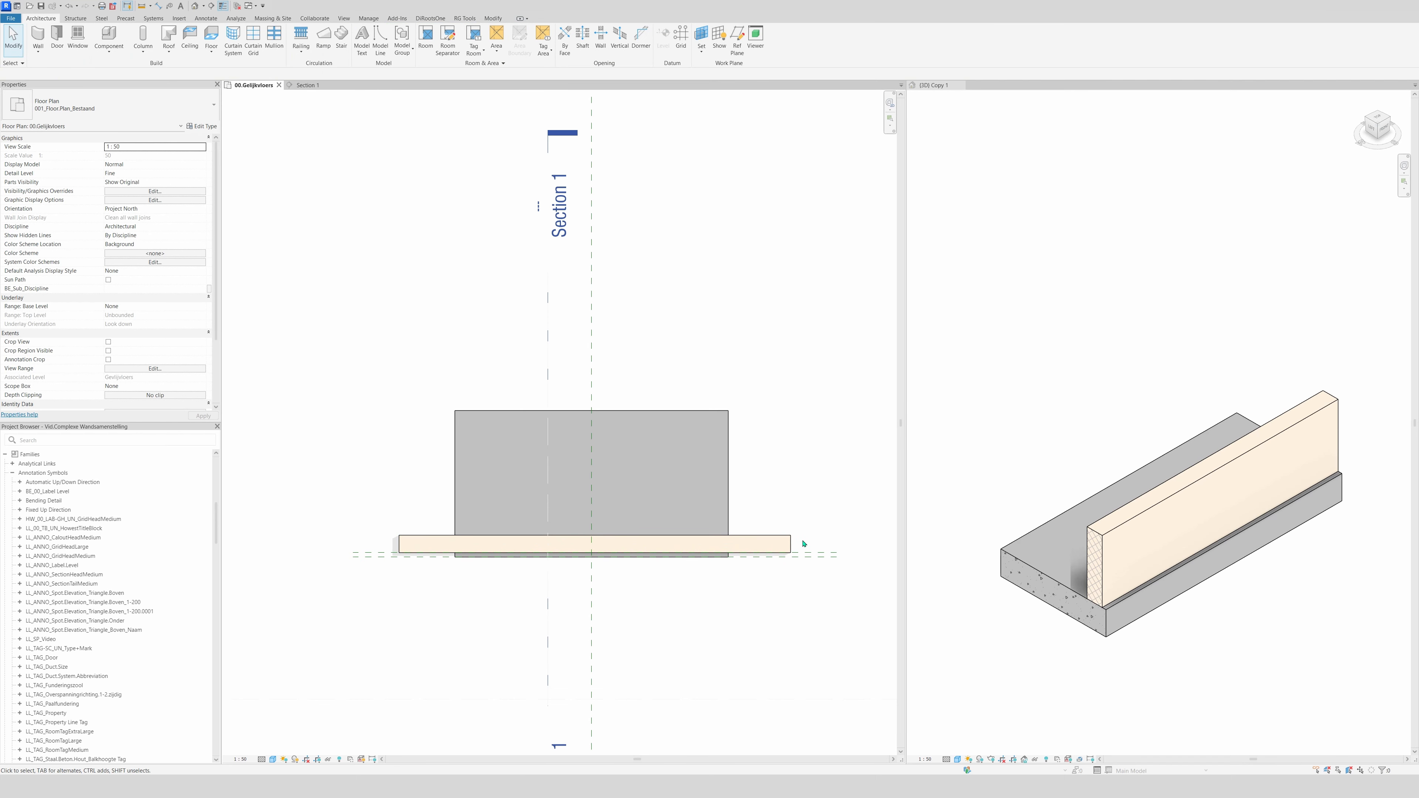
- Align both ends of the insulation wall with the slab's side edges
{"action": "key", "text": "a"}
{"action": "key", "text": "l"}
{"action": "left_click", "coordinate": [733, 448]}
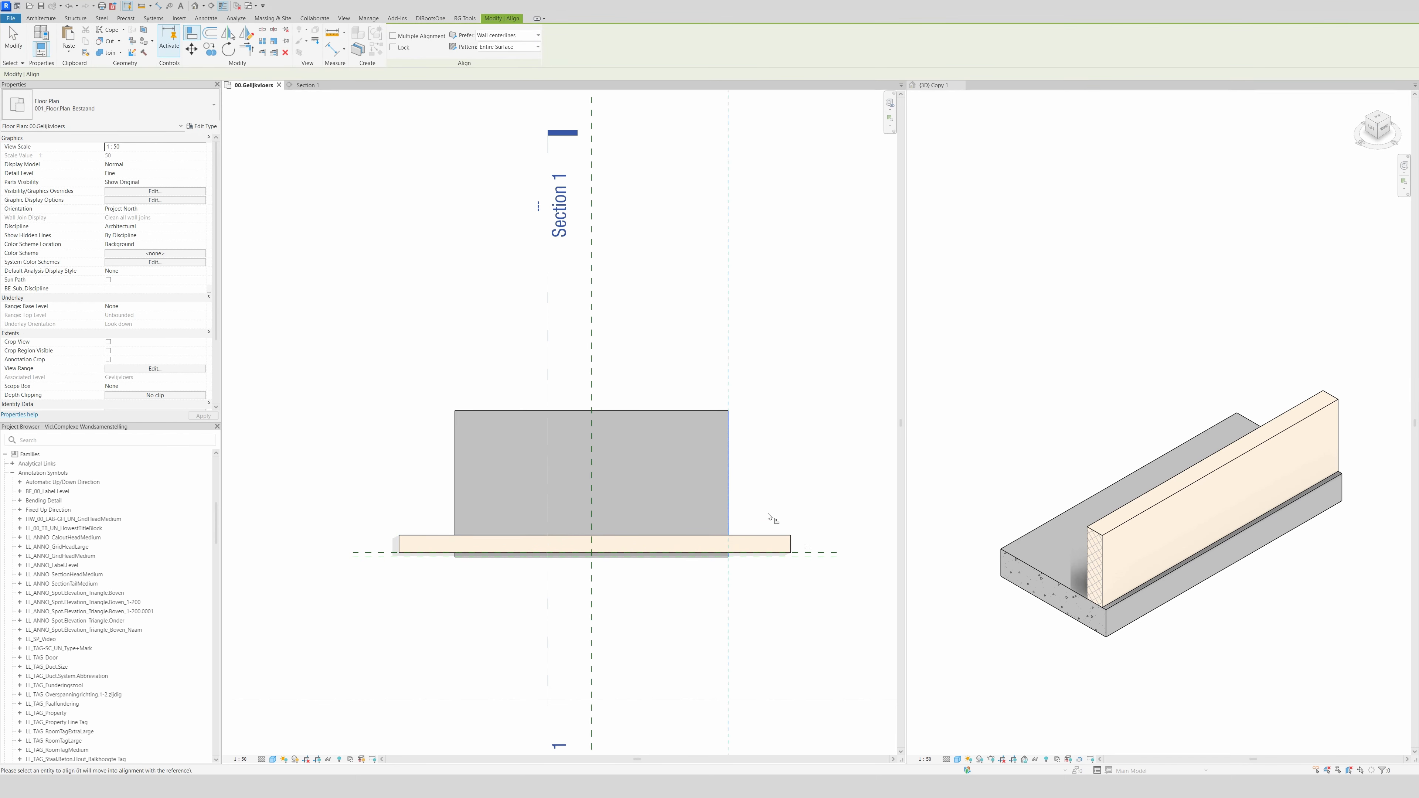
{"action": "left_click", "coordinate": [791, 545]}
{"action": "left_click", "coordinate": [455, 503]}
{"action": "left_click", "coordinate": [403, 551]}
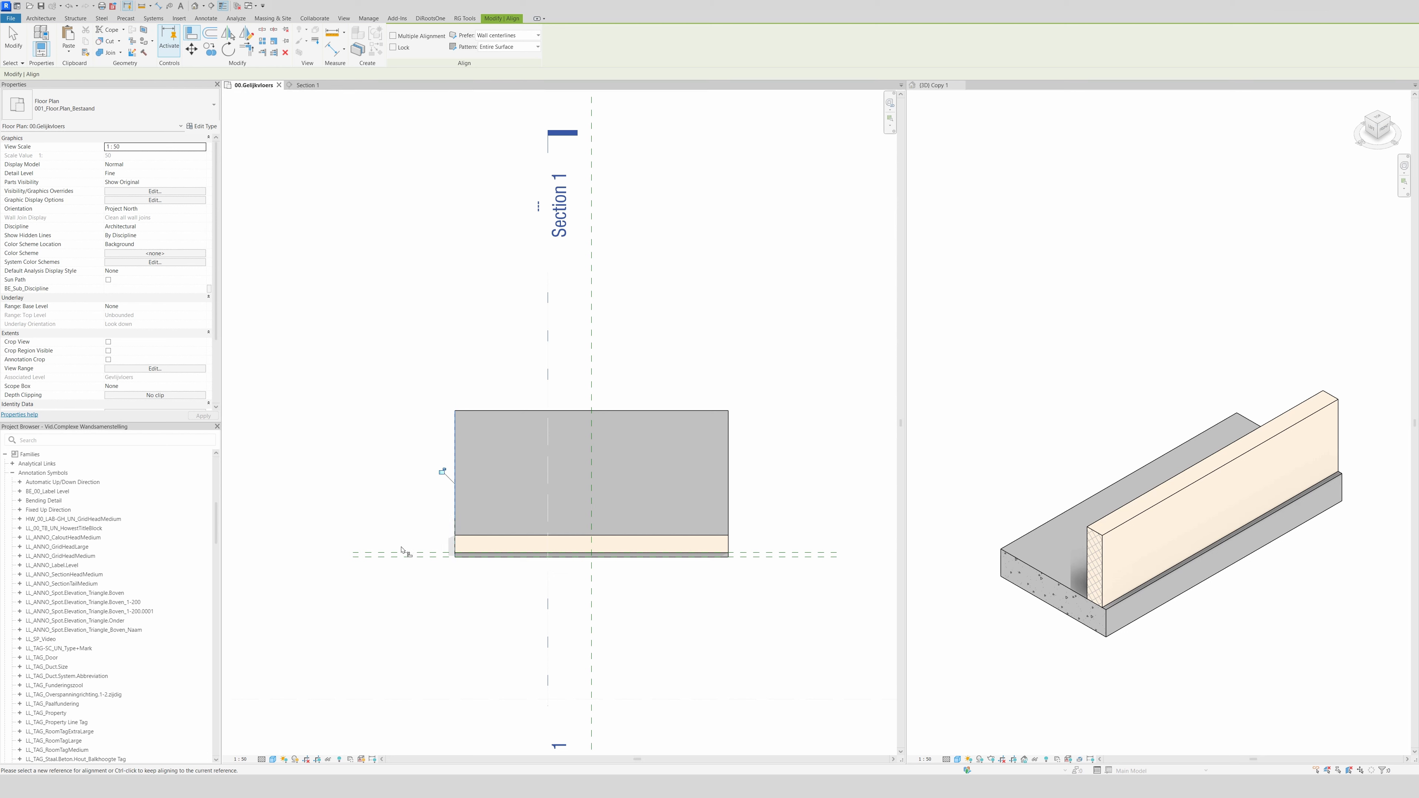
{"action": "key", "text": "Escape"}
{"action": "key", "text": "Escape"}
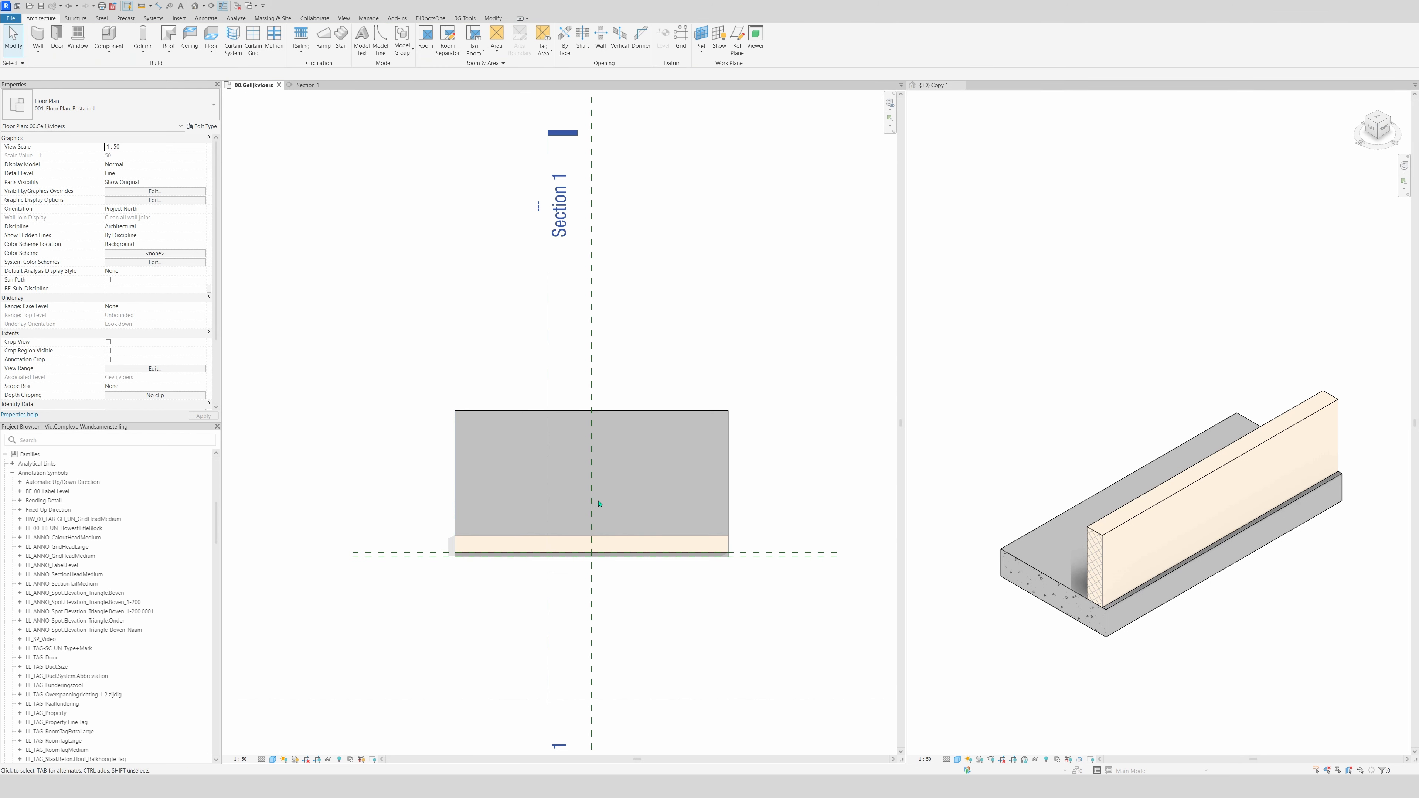
- Set the insulation wall's top constraint to Up to level: Plafond.Gelijkvloers with a top offset of 0
{"action": "left_click", "coordinate": [595, 544]}
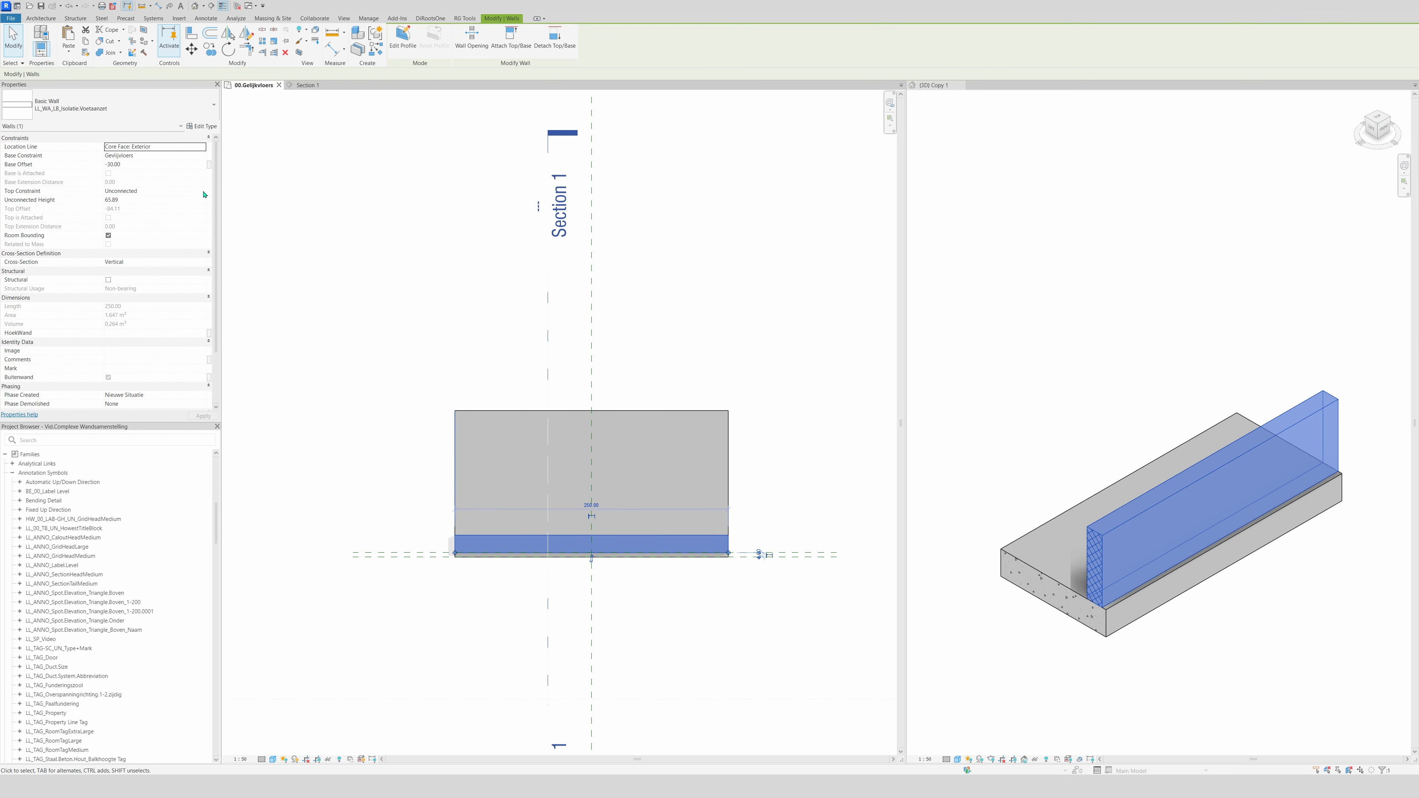
{"action": "left_click", "coordinate": [202, 191]}
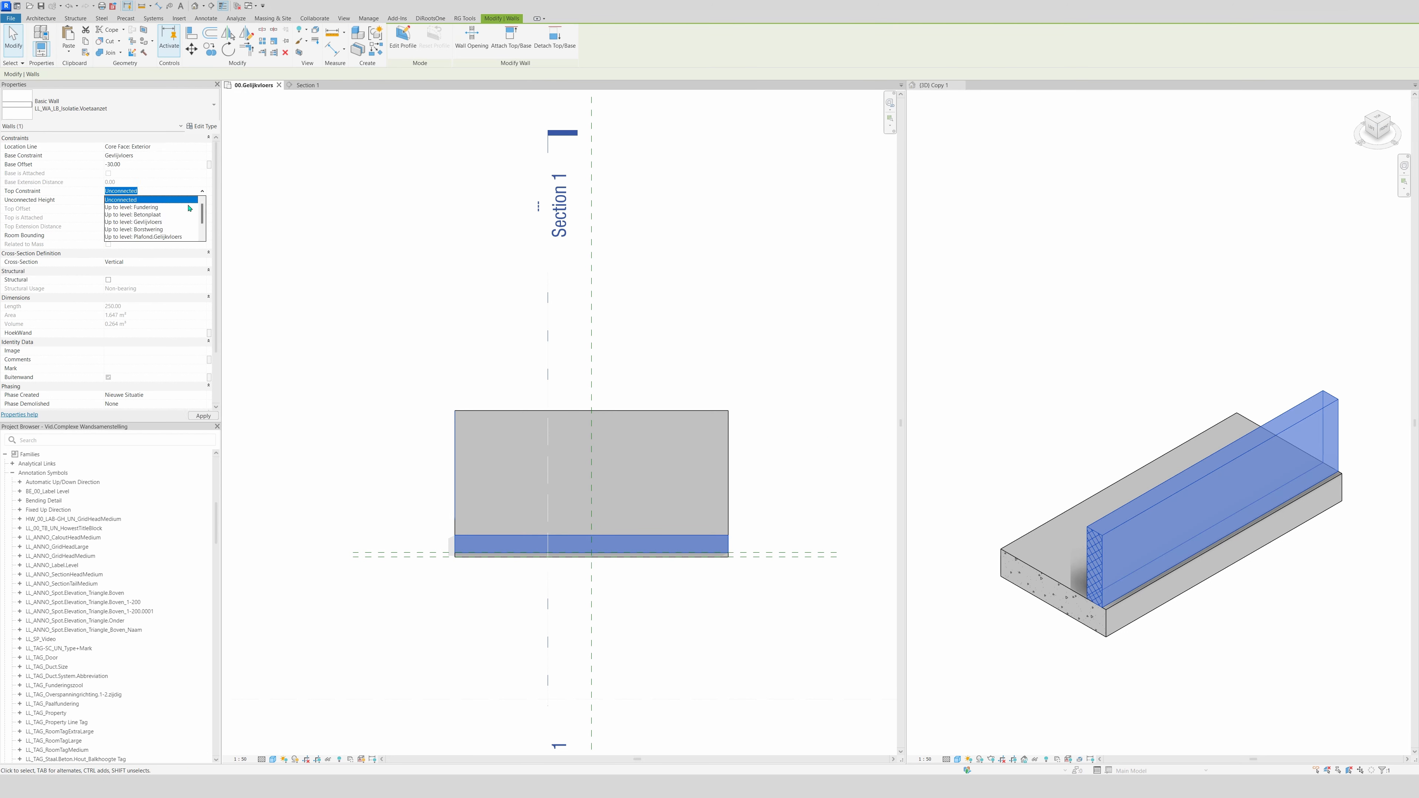
{"action": "left_click", "coordinate": [161, 237]}
{"action": "left_click", "coordinate": [152, 208]}
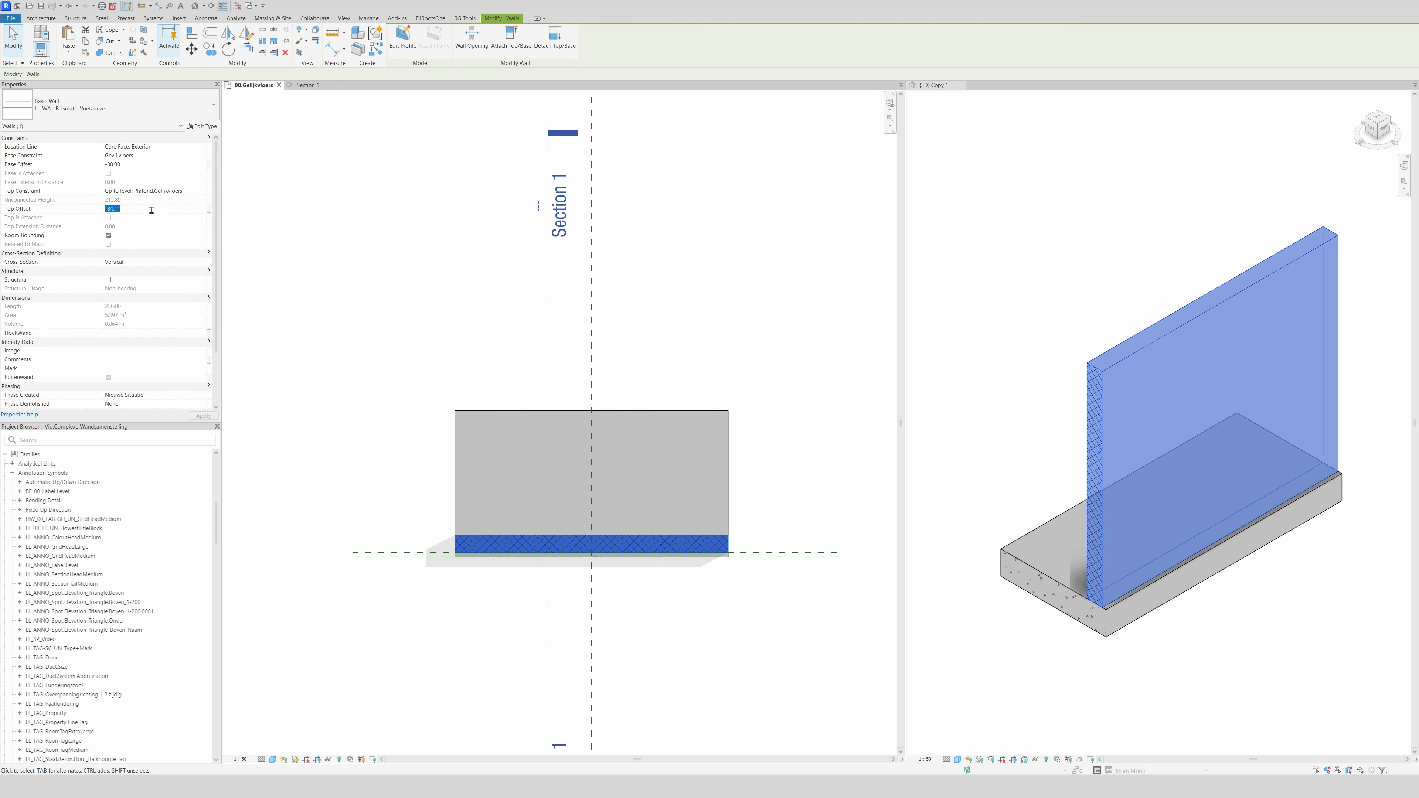
- Set the insulation wall's base constraint to Betonplaat with a zero base offset so it stands on the slab
{"action": "left_click", "coordinate": [204, 157]}
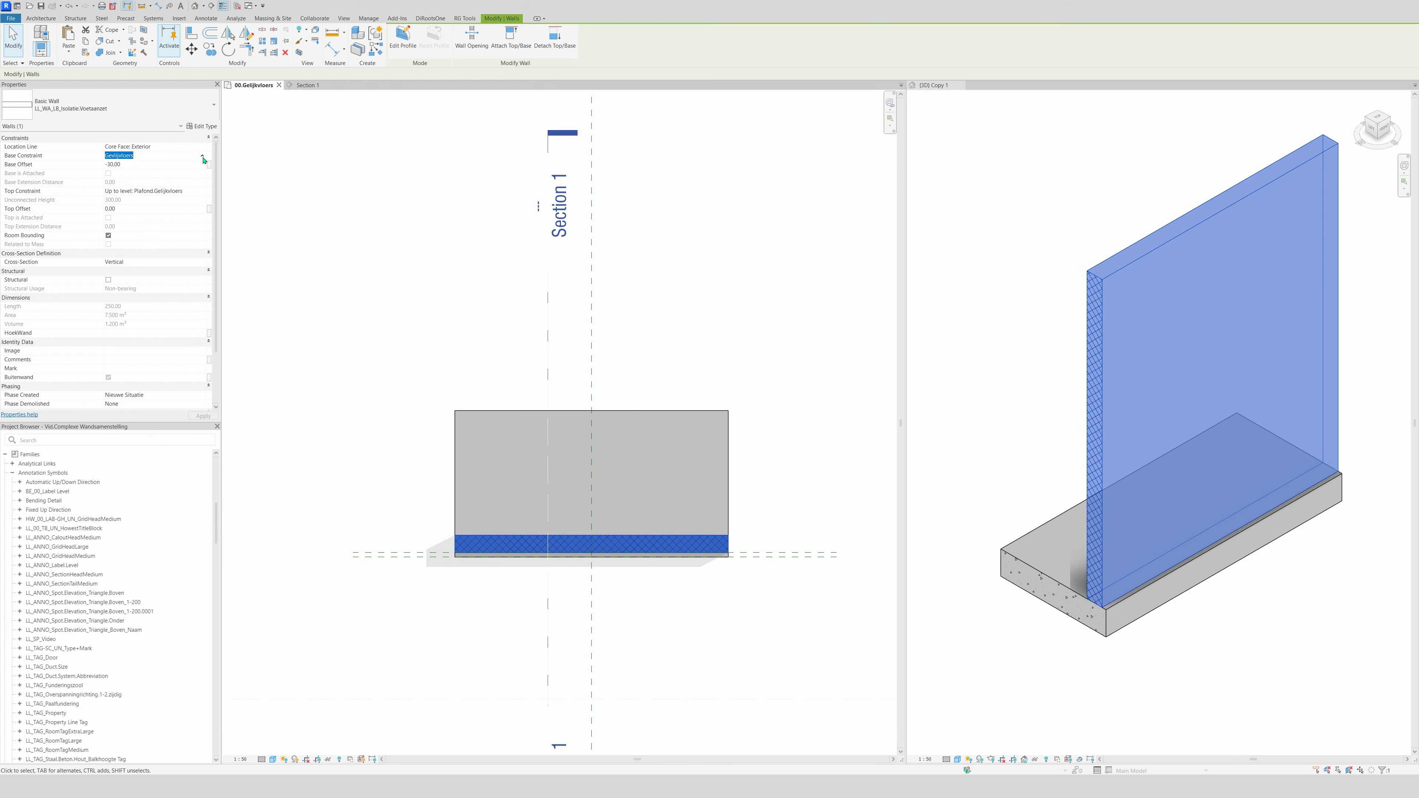
{"action": "left_click", "coordinate": [129, 171]}
{"action": "left_click", "coordinate": [138, 166]}
{"action": "left_click", "coordinate": [753, 303]}
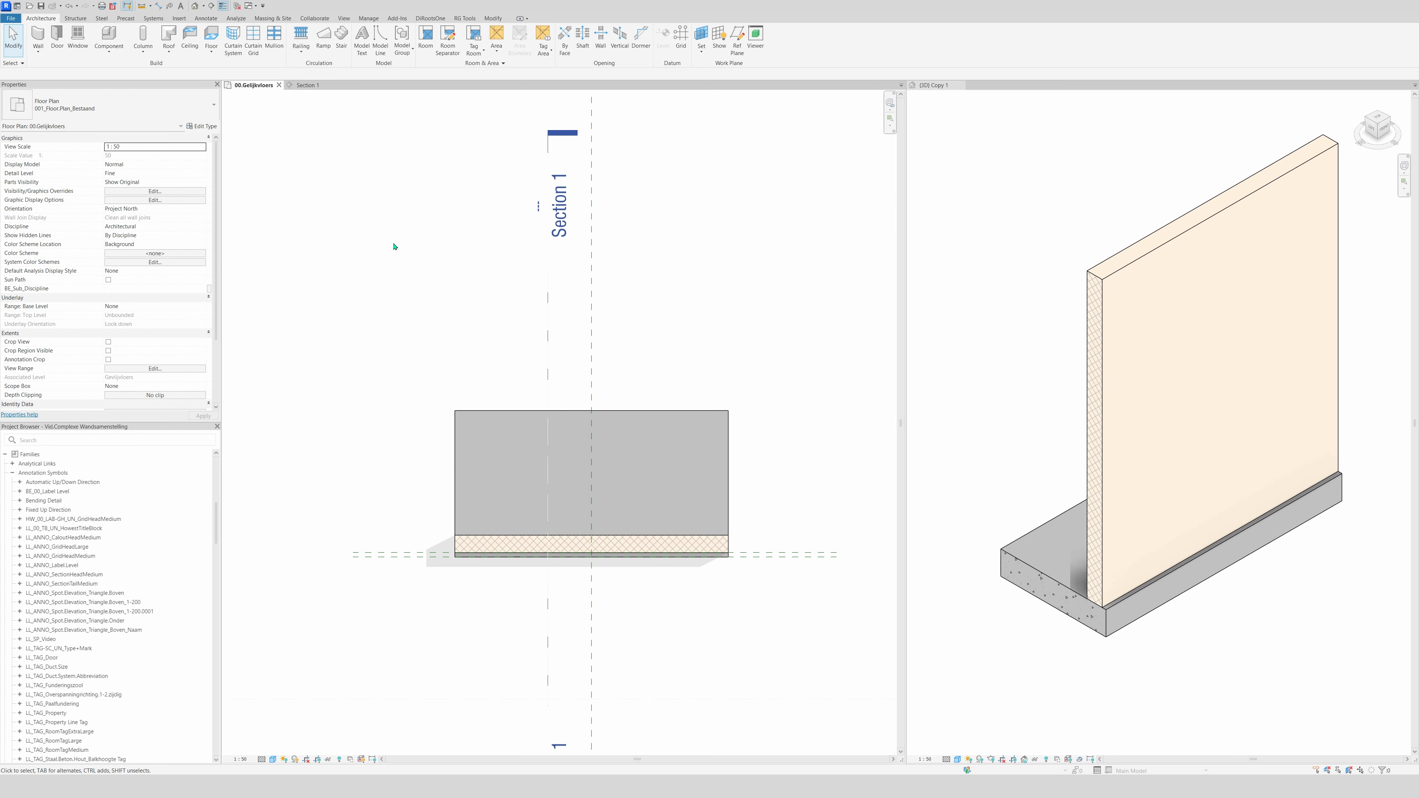
- Draw an LL_WA_LB_Kimblok_150mm wall along the insulation wall's inner face over the slab's full length, located by Finish Face: Exterior
{"action": "key", "text": "w"}
{"action": "key", "text": "a"}
{"action": "left_click", "coordinate": [102, 111]}
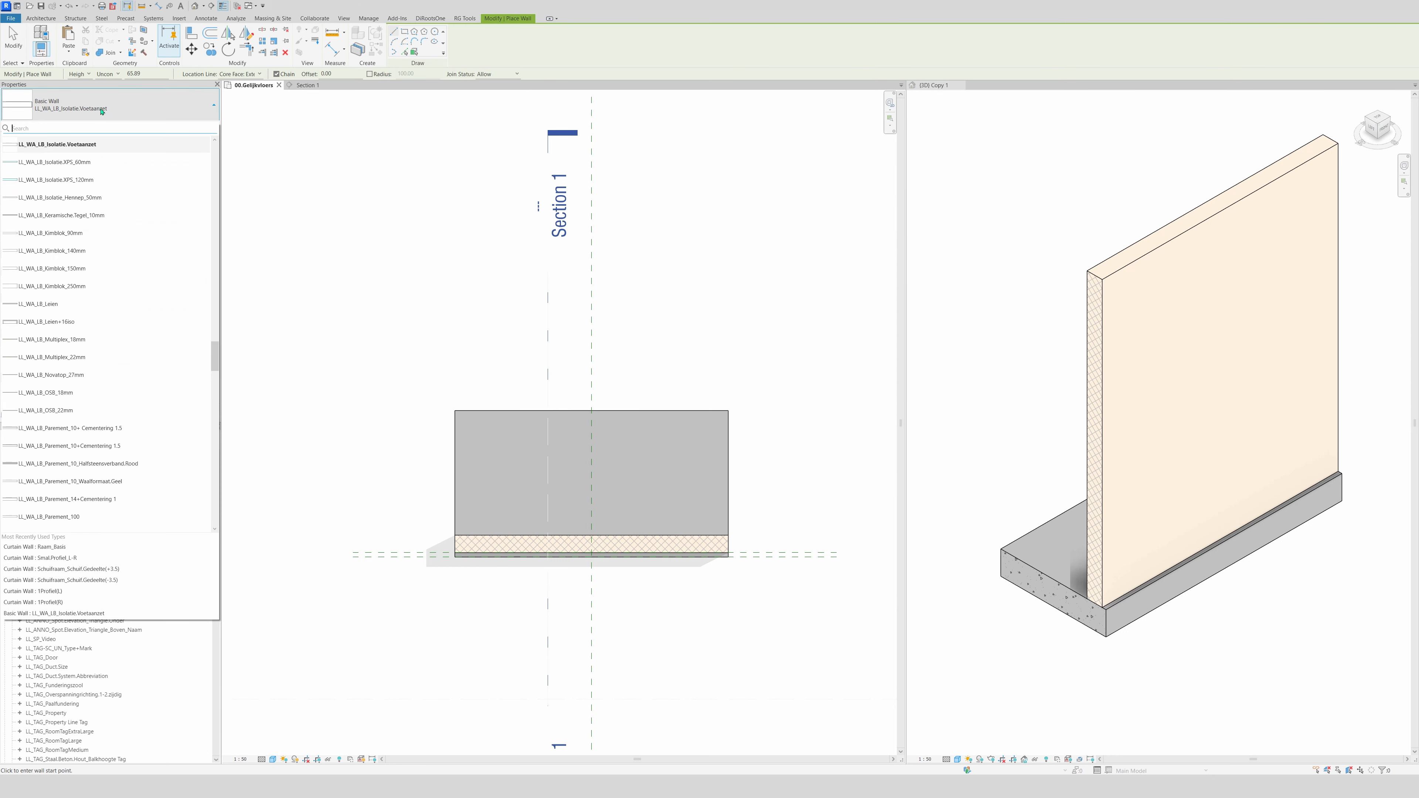
{"action": "type", "text": "kimblo"}
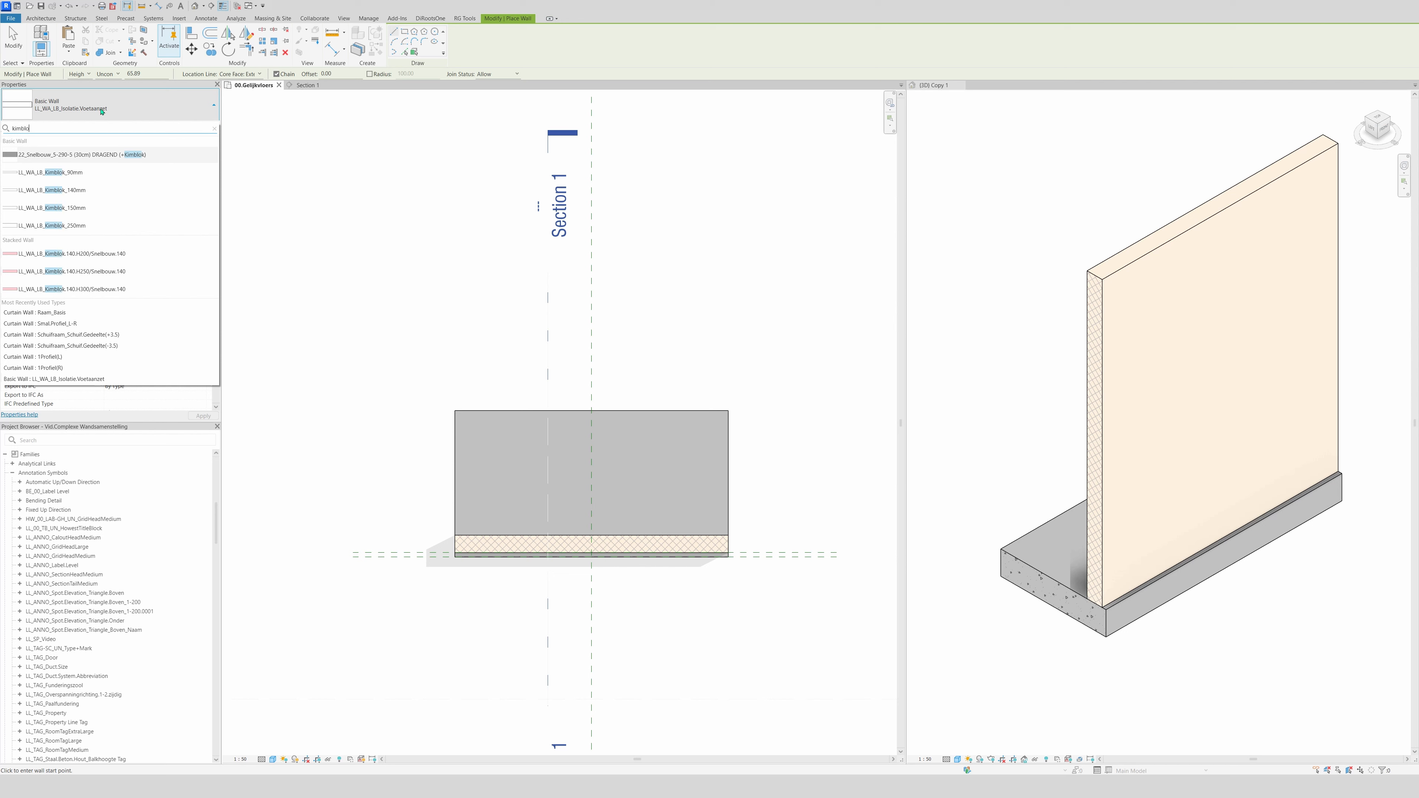
{"action": "left_click", "coordinate": [61, 208]}
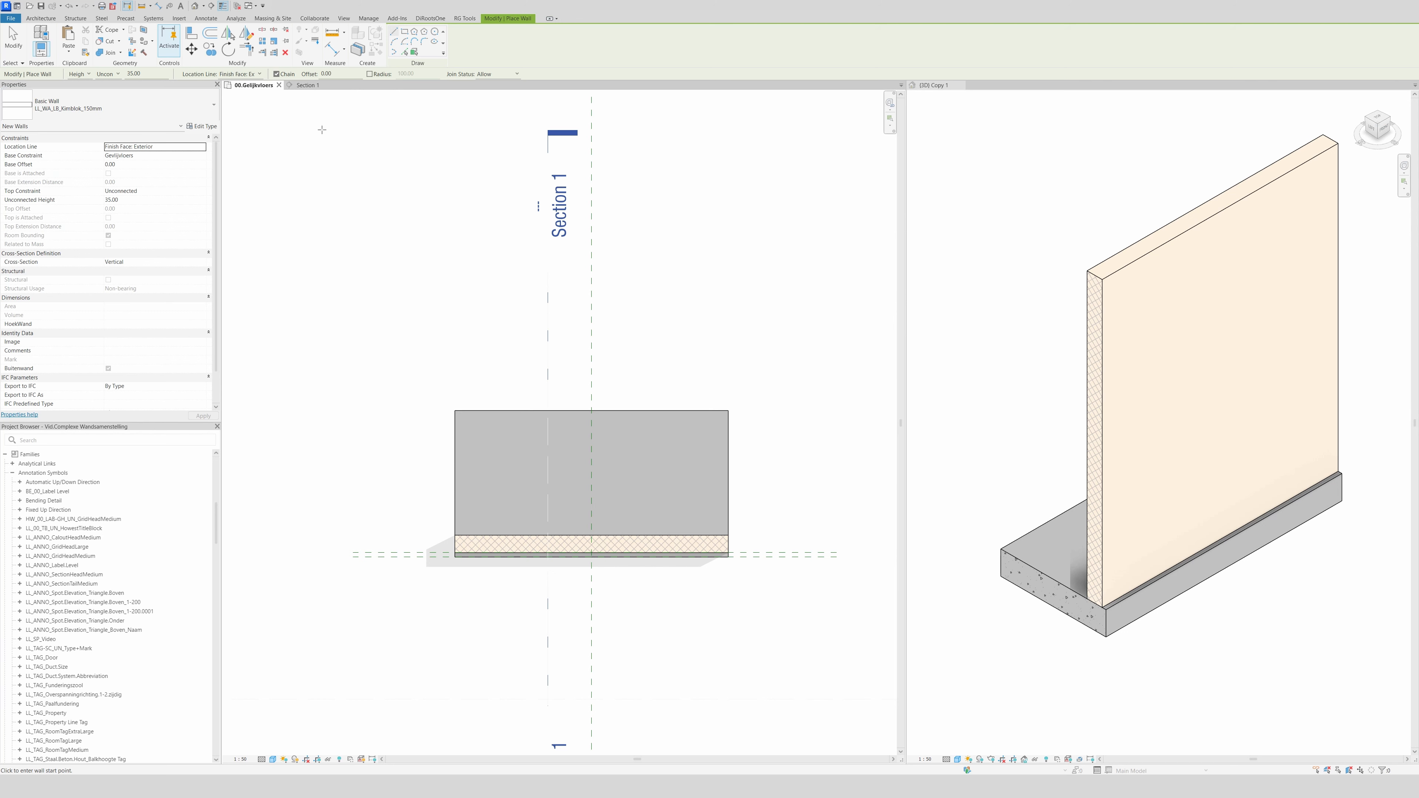
{"action": "left_click", "coordinate": [455, 537]}
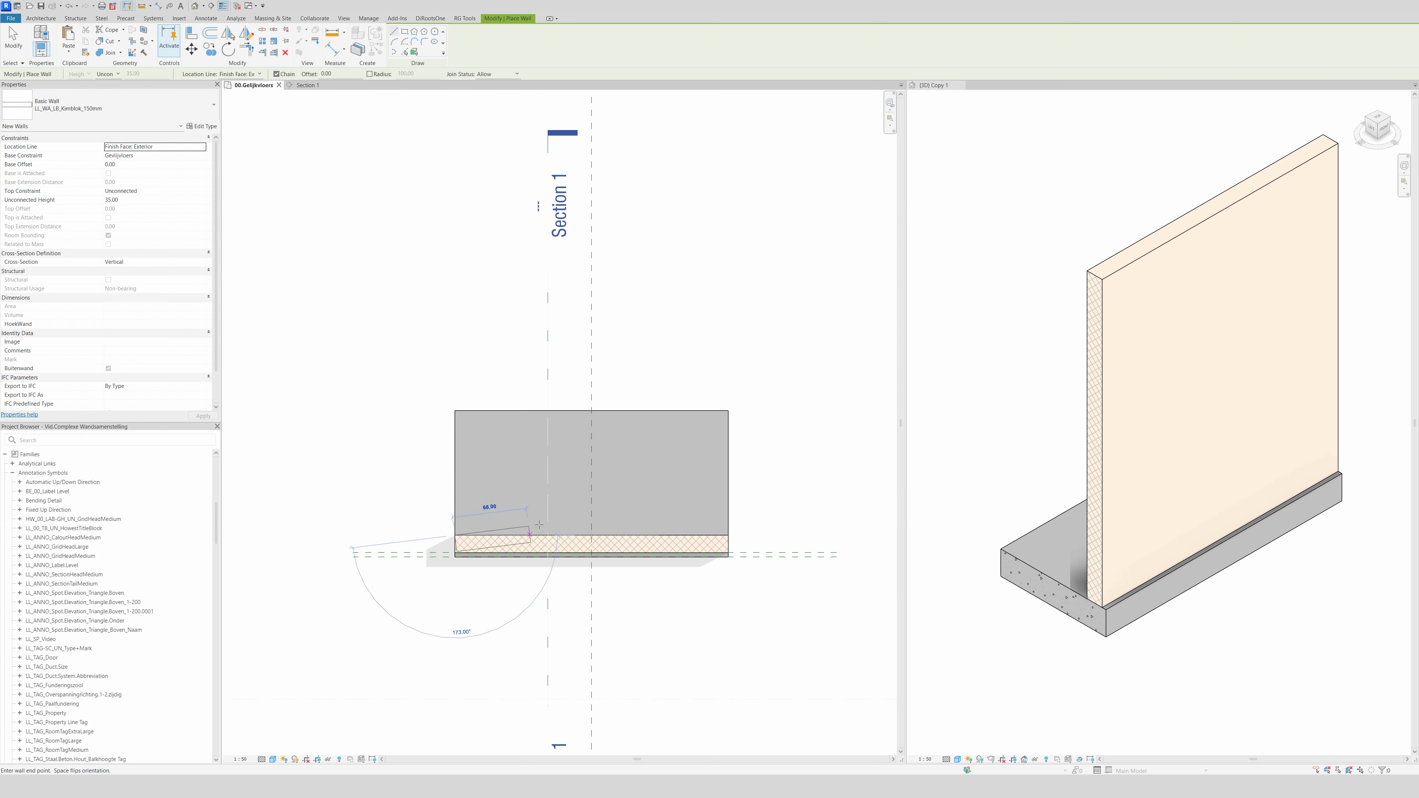
{"action": "left_click", "coordinate": [728, 536]}
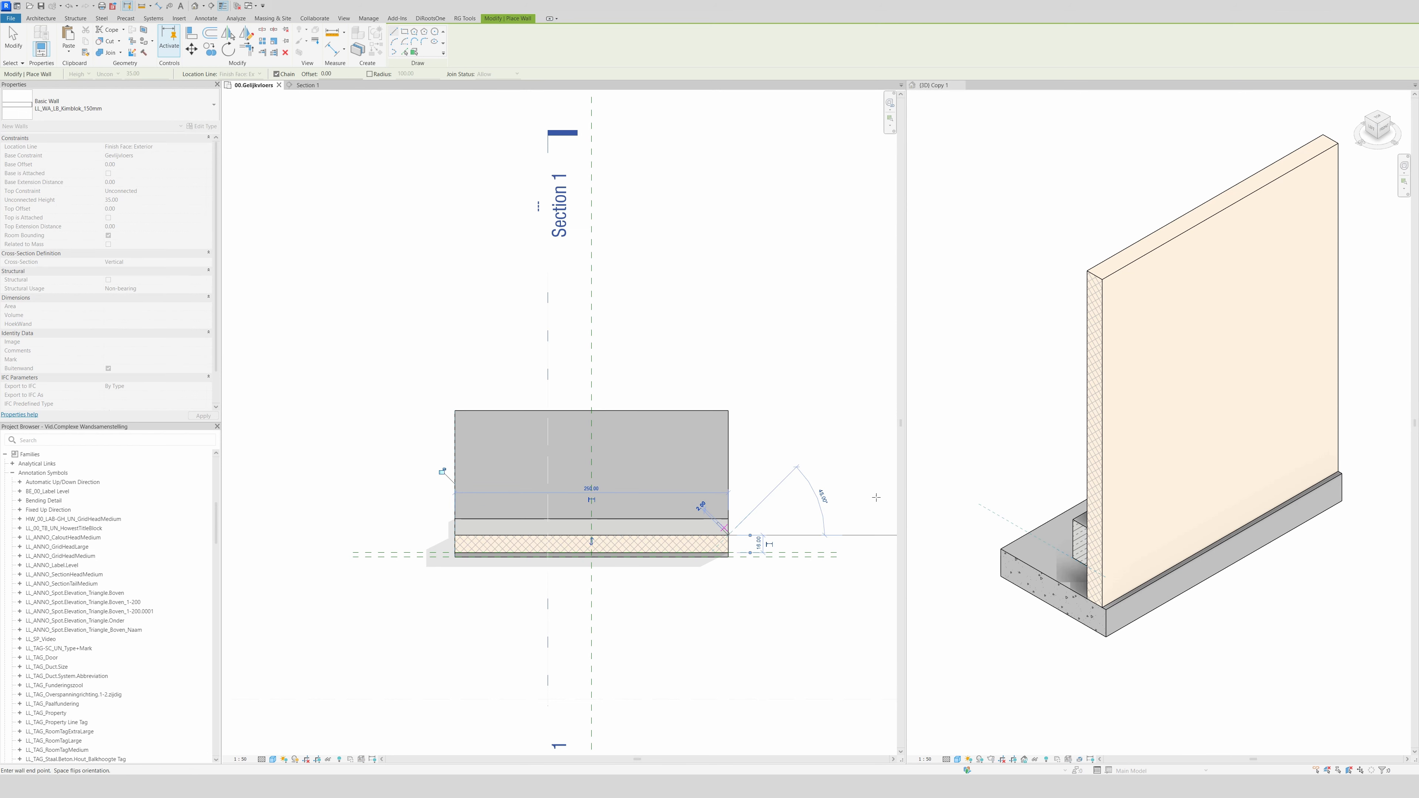
{"action": "key", "text": "Escape"}
{"action": "key", "text": "Escape"}
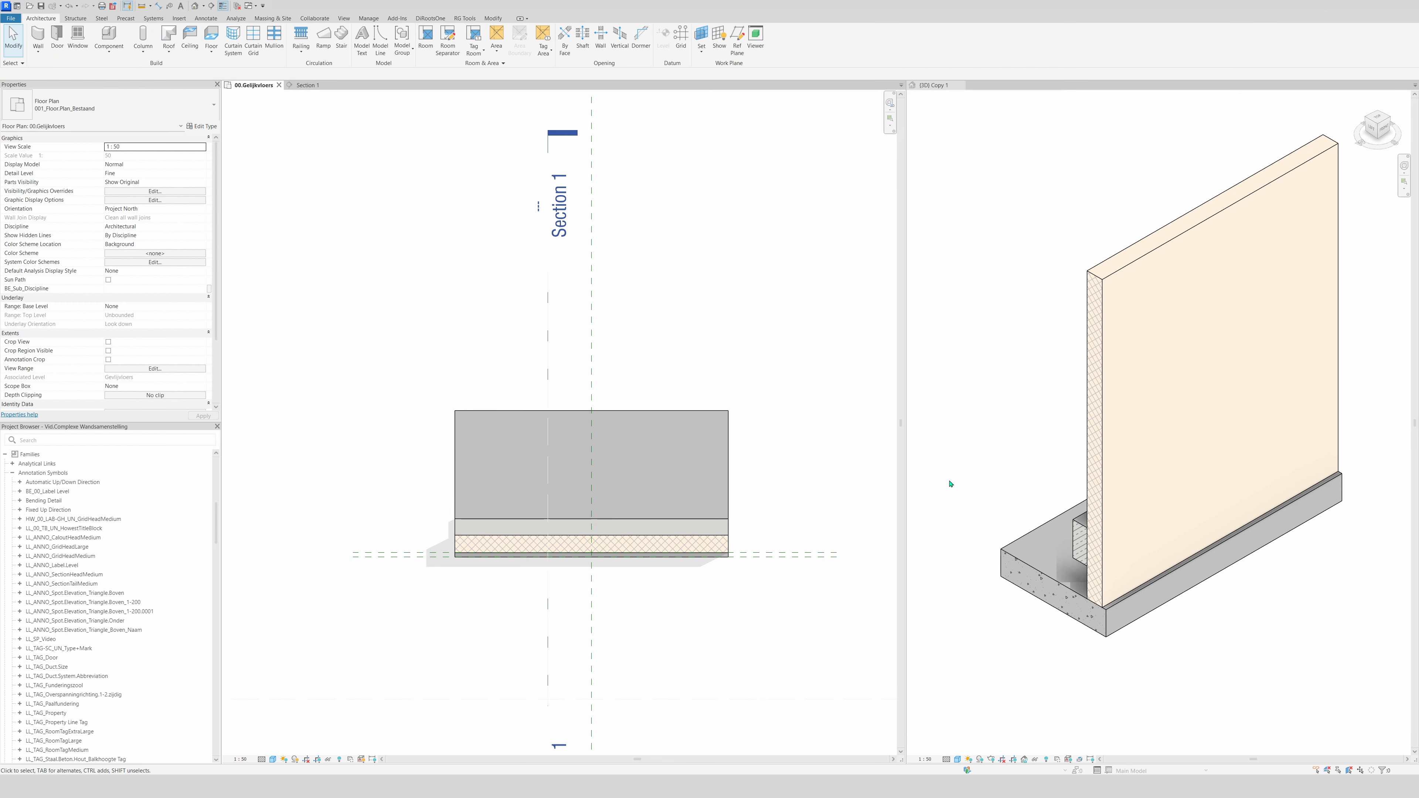
- Constrain the Kimblok wall's base to Betonplaat and its top to Up to level: Gevlijvloers
{"action": "left_click", "coordinate": [1008, 444]}
{"action": "mouse_move", "coordinate": [1007, 444]}
{"action": "middle_mouse_down", "text": "shift"}
{"action": "mouse_move", "coordinate": [1030, 456]}
{"action": "mouse_move", "coordinate": [1063, 444]}
{"action": "mouse_move", "coordinate": [1038, 463]}
{"action": "middle_mouse_up", "text": "shift"}
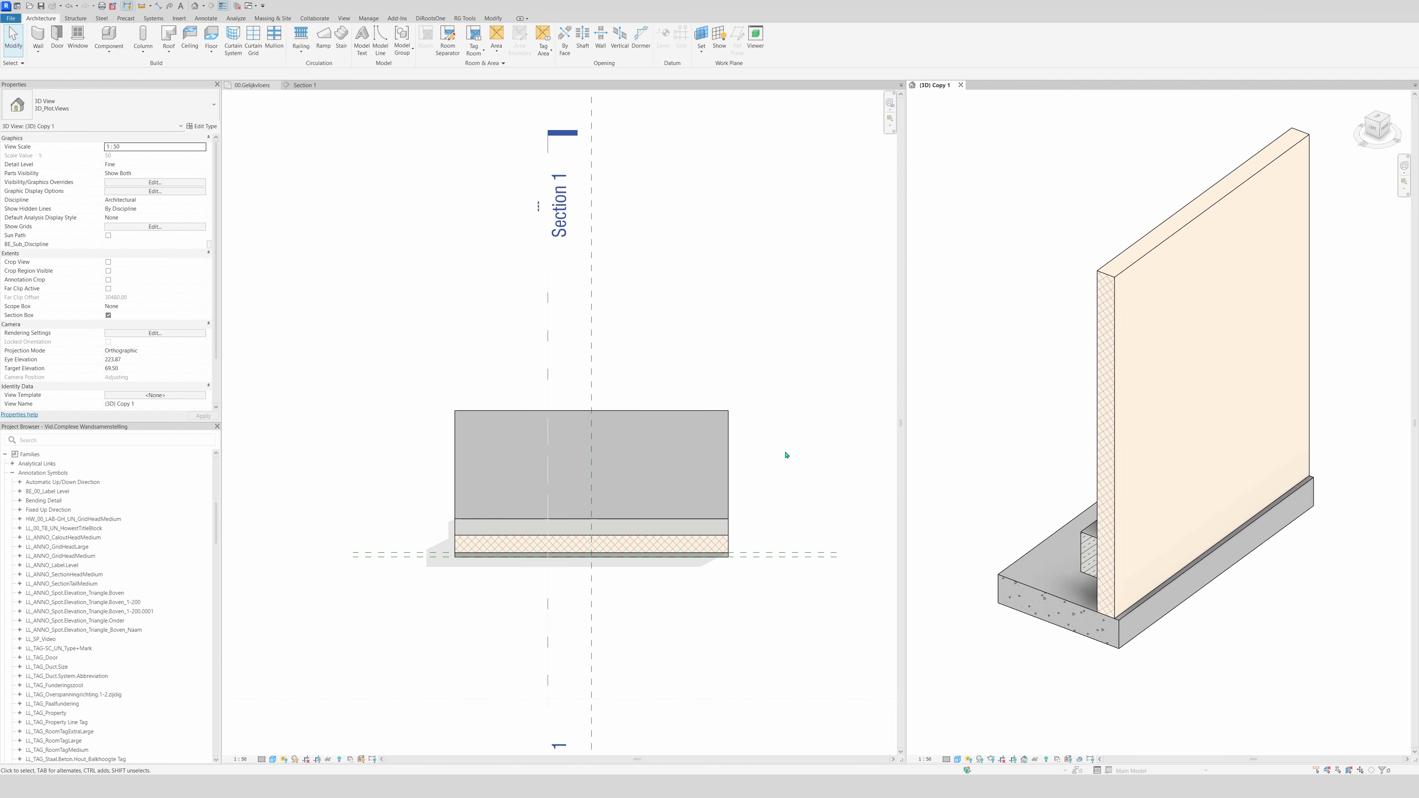
{"action": "left_click", "coordinate": [678, 527]}
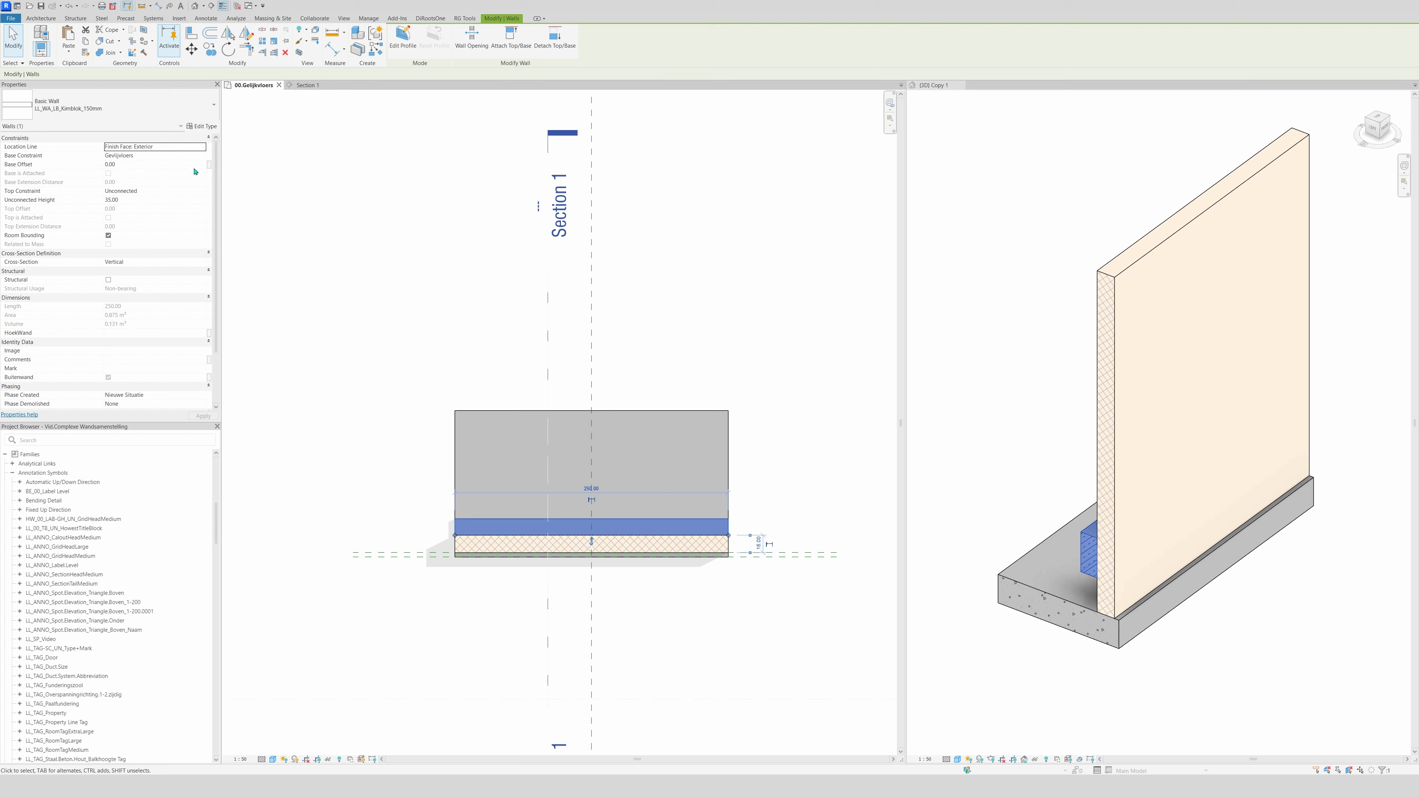
{"action": "left_click", "coordinate": [191, 156]}
{"action": "left_click", "coordinate": [130, 171]}
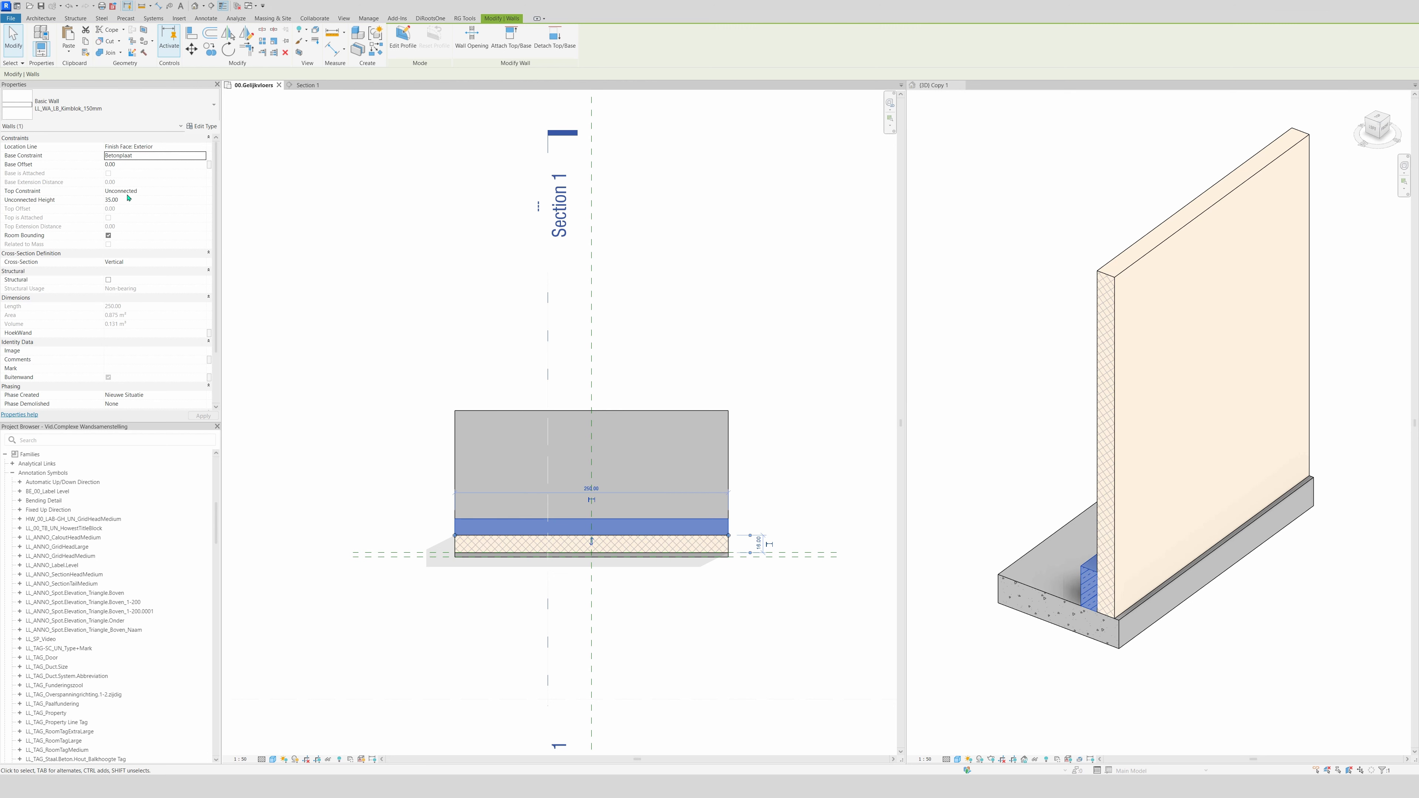
{"action": "left_click", "coordinate": [203, 191]}
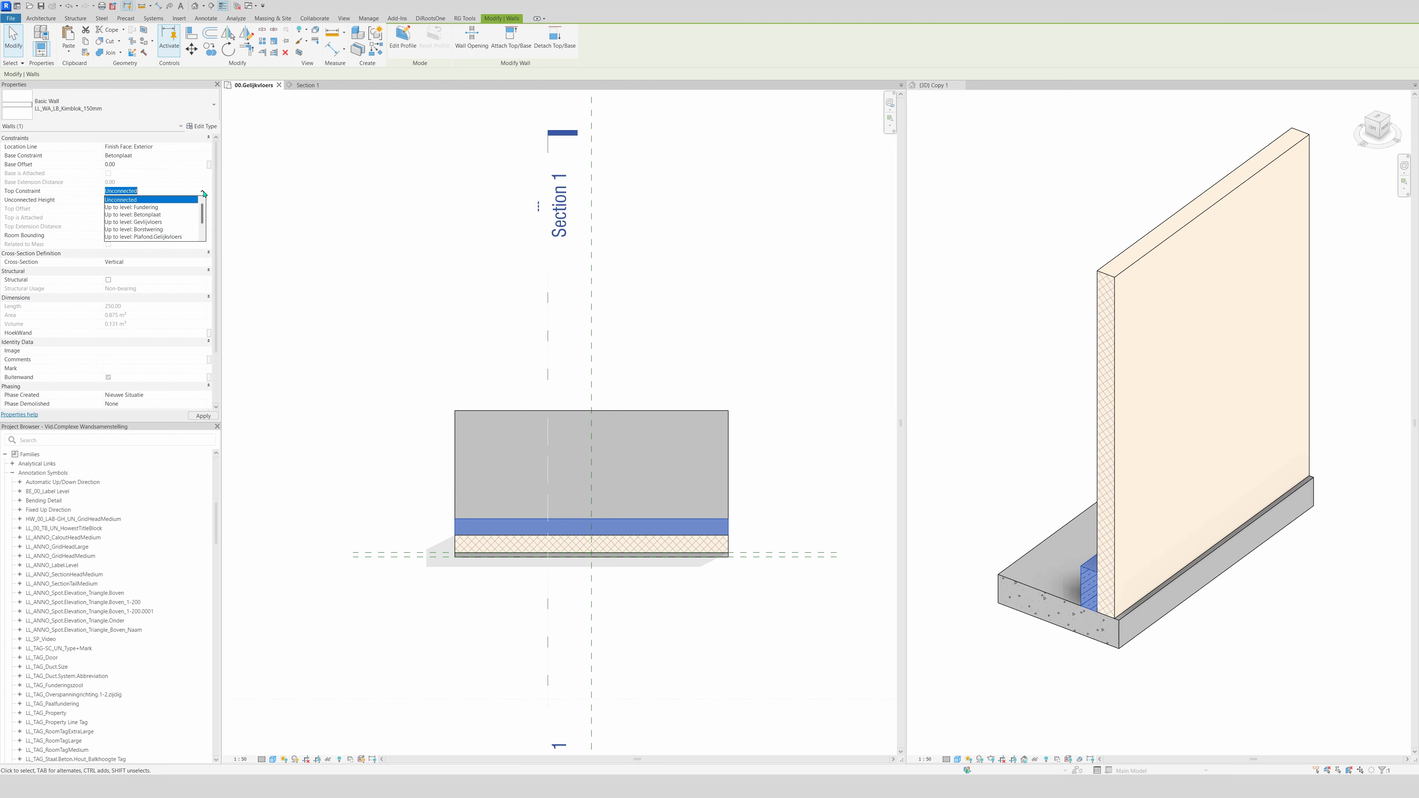
{"action": "left_click", "coordinate": [140, 223]}
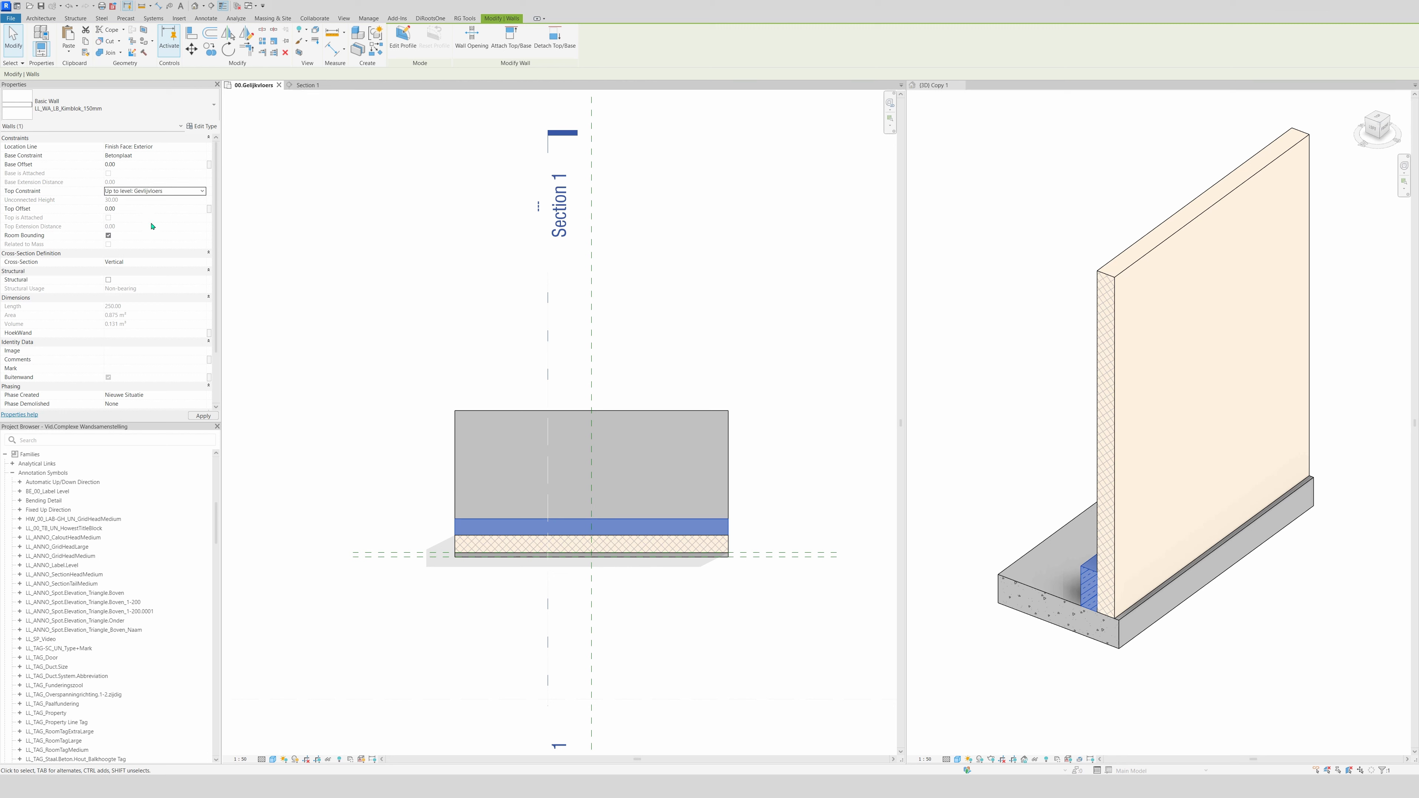
{"action": "left_click", "coordinate": [710, 329]}
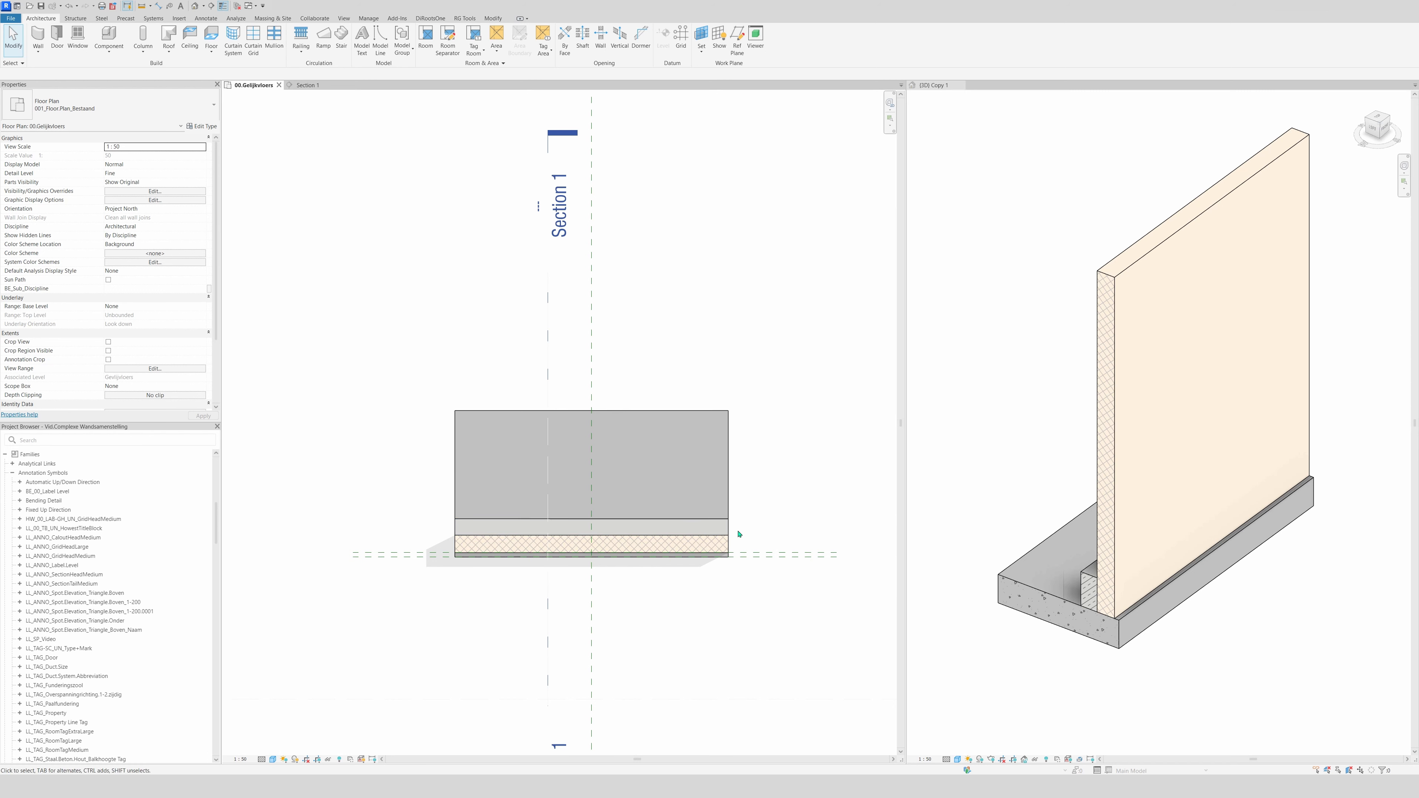
- Start a new wall using the basic wall type LL_WA_LB_Snelbouw_150
{"action": "key", "text": "w"}
{"action": "key", "text": "a"}
{"action": "left_click", "coordinate": [130, 106]}
{"action": "scroll", "coordinate": [109, 369], "scroll_direction": "down", "scroll_amount": 10}
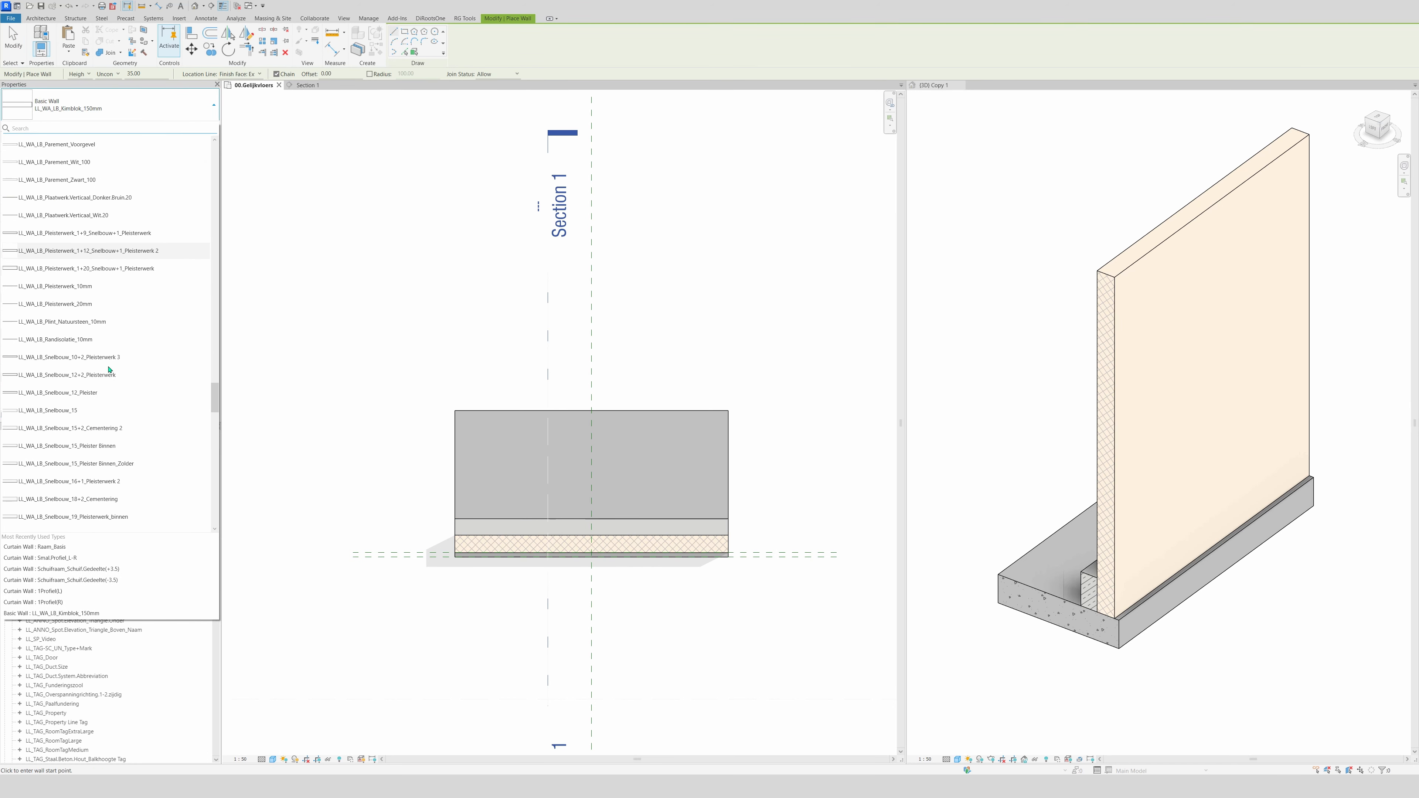
{"action": "type", "text": "snelbouw"}
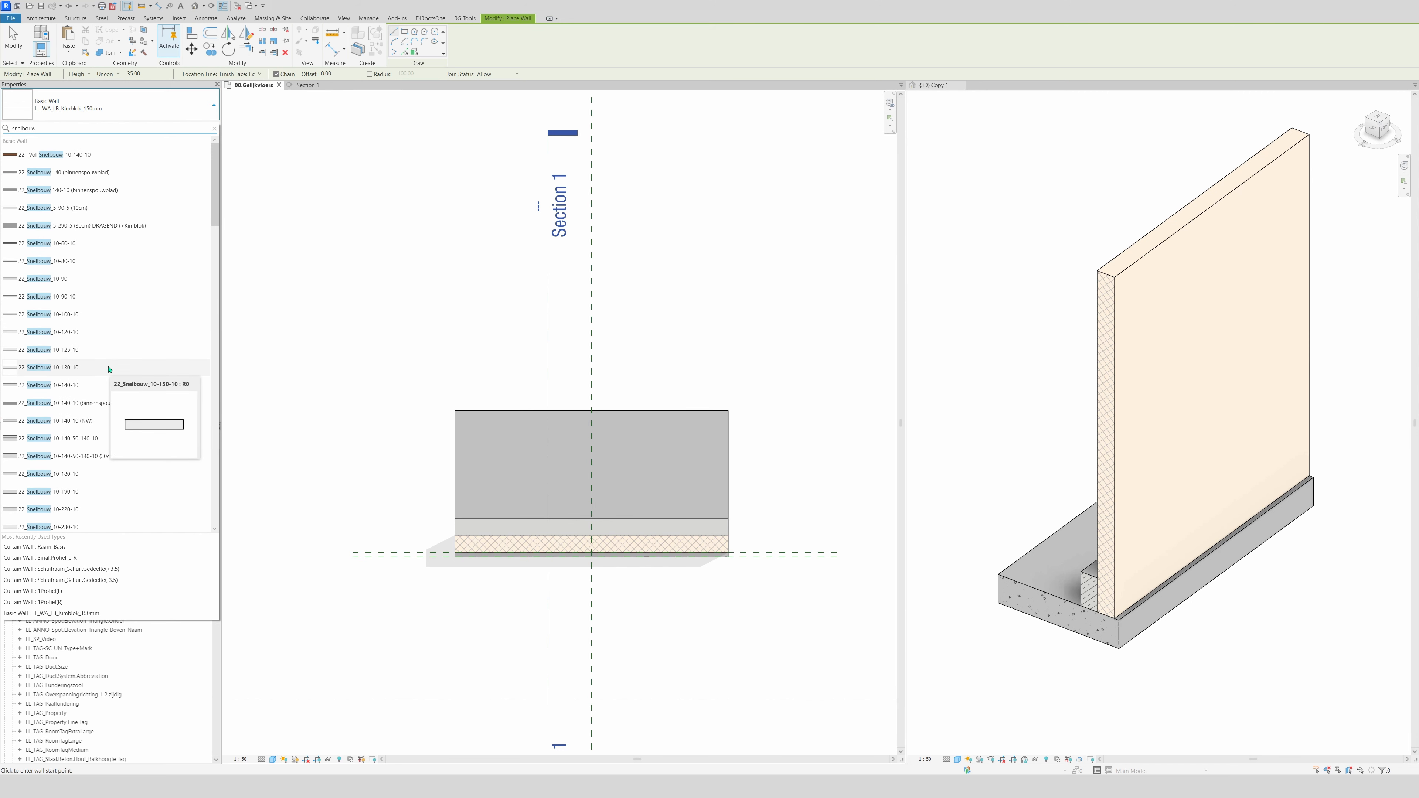
{"action": "key", "text": "BackSpace"}
{"action": "key", "text": "BackSpace"}
{"action": "key", "text": "BackSpace"}
{"action": "key", "text": "BackSpace"}
{"action": "key", "text": "BackSpace"}
{"action": "type", "text": "150"}
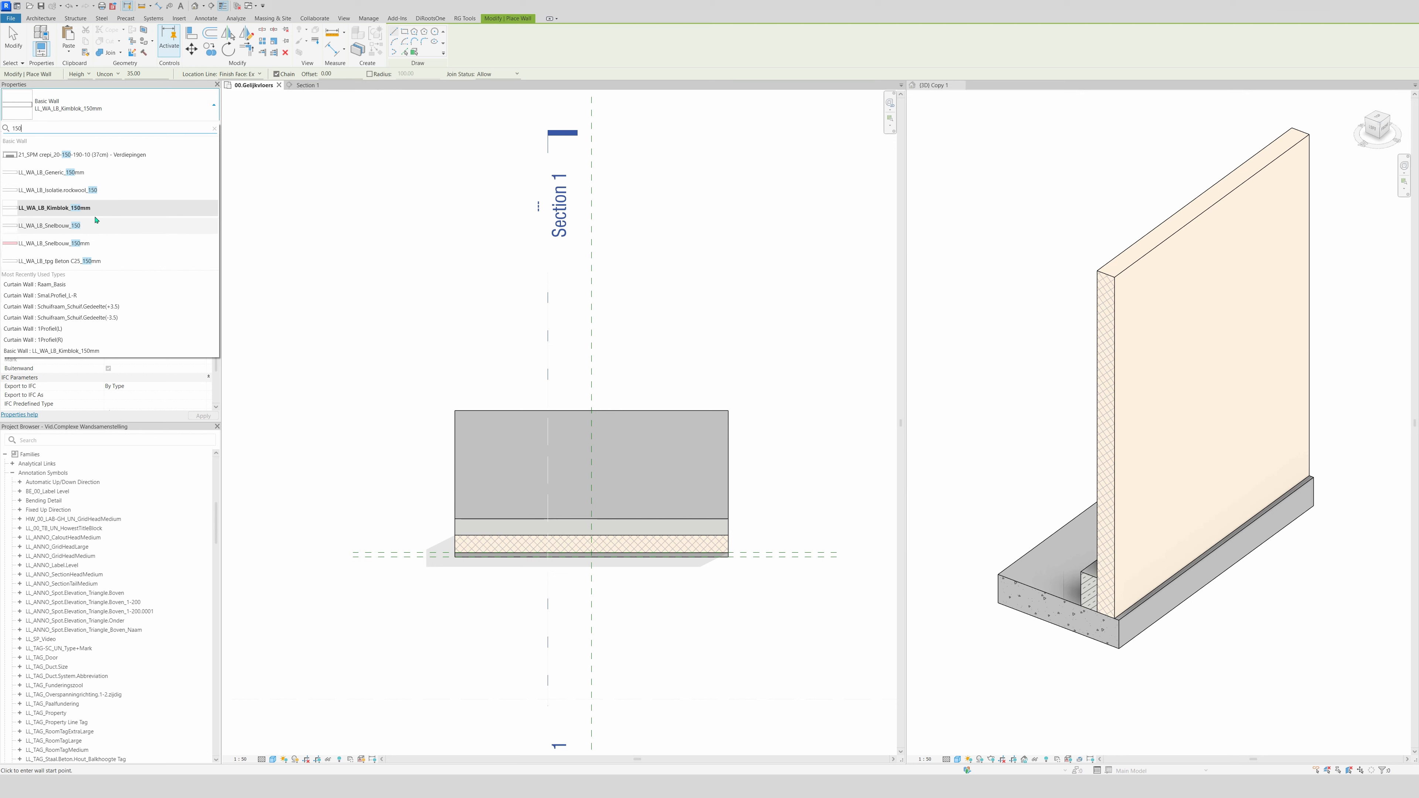
{"action": "left_click", "coordinate": [156, 226]}
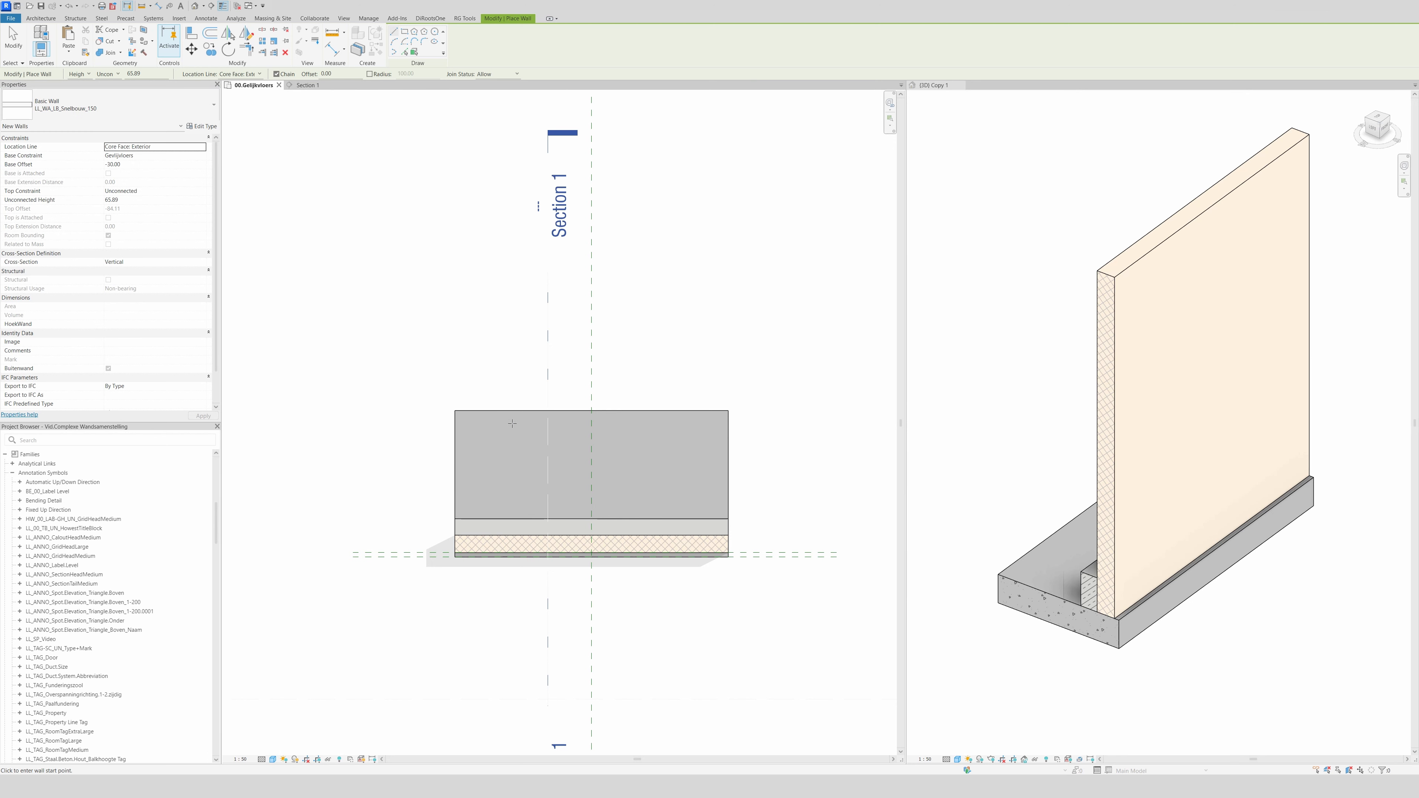
- Draw the Snelbouw wall along the insulation wall's inner face, directly over the Kimblok wall
{"action": "left_click", "coordinate": [454, 535]}
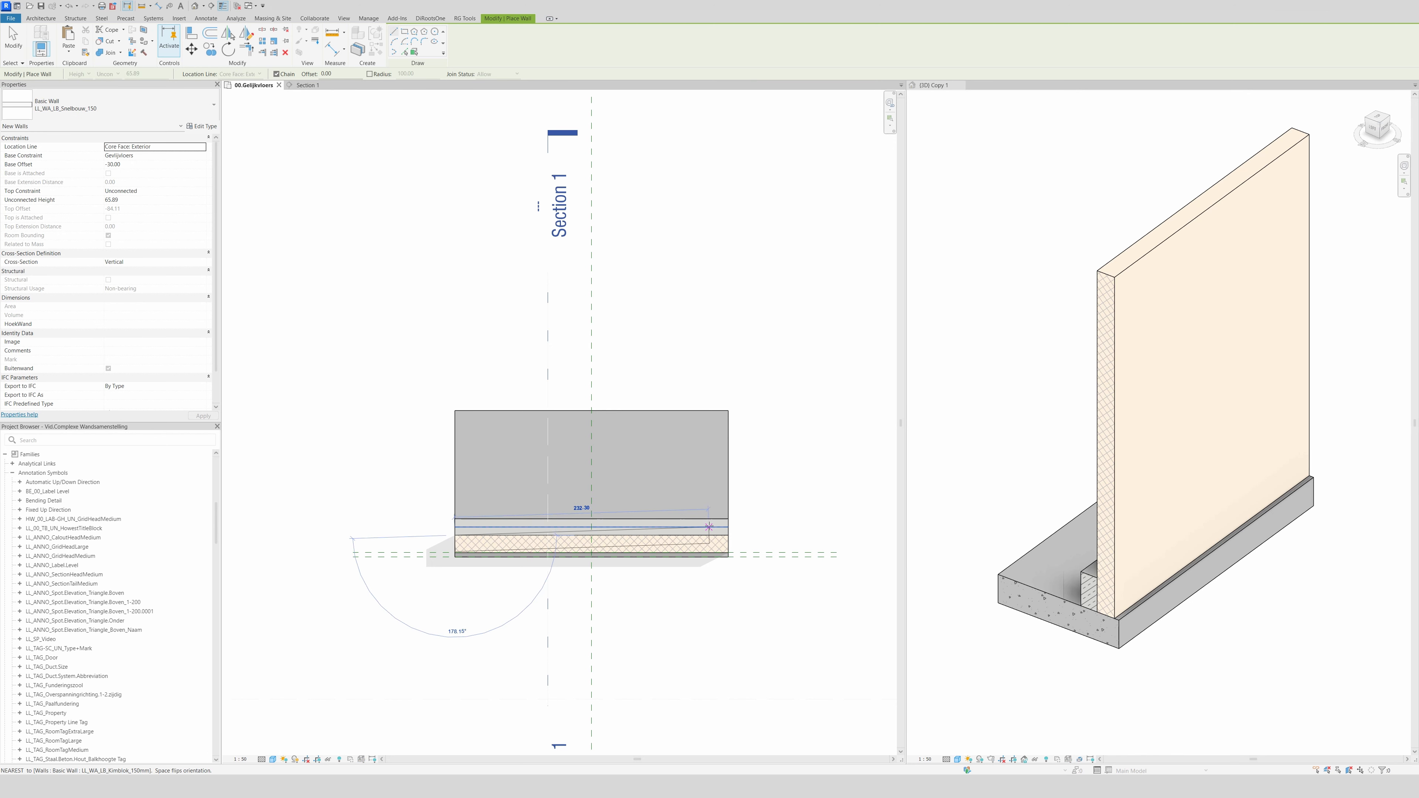
{"action": "left_click", "coordinate": [718, 535]}
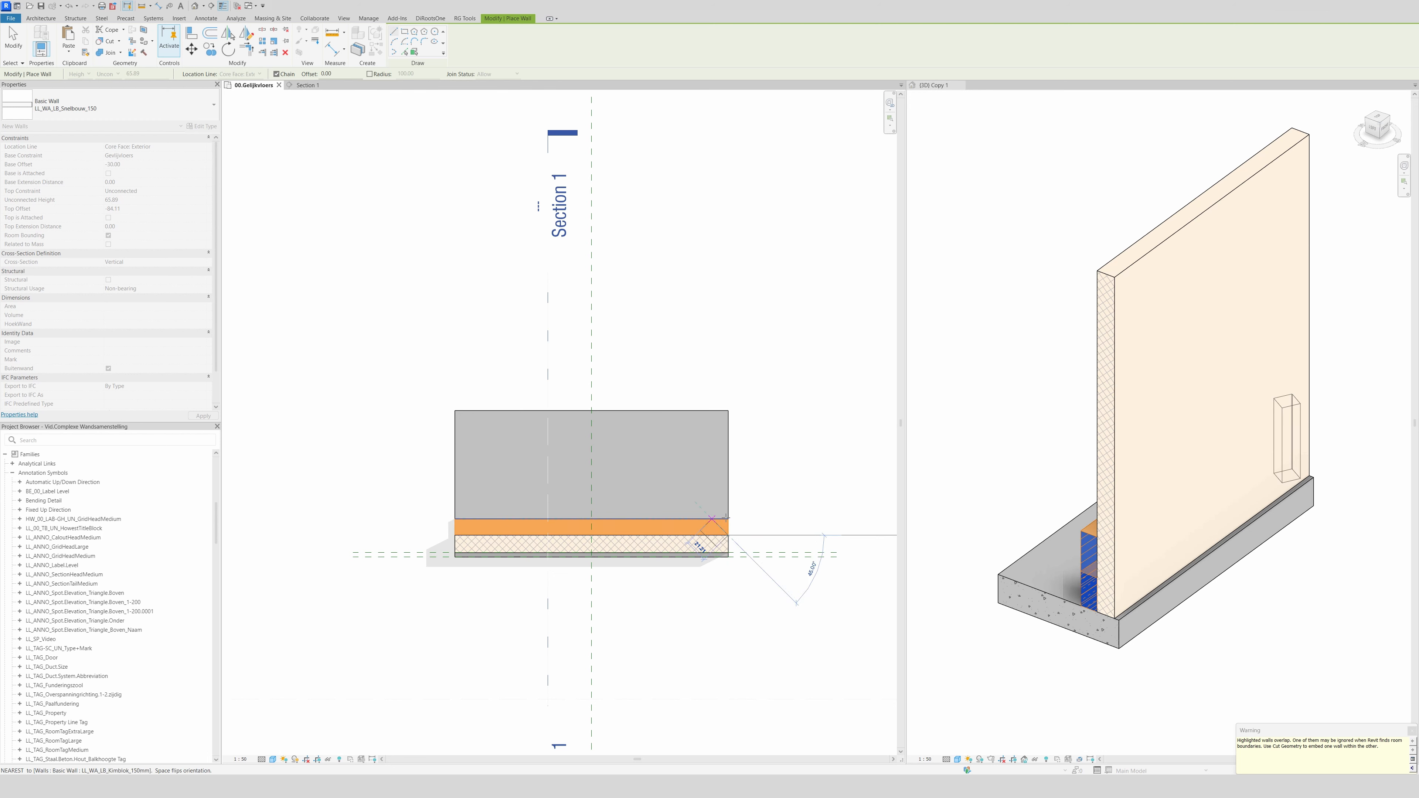
{"action": "key", "text": "Escape"}
{"action": "key", "text": "Escape"}
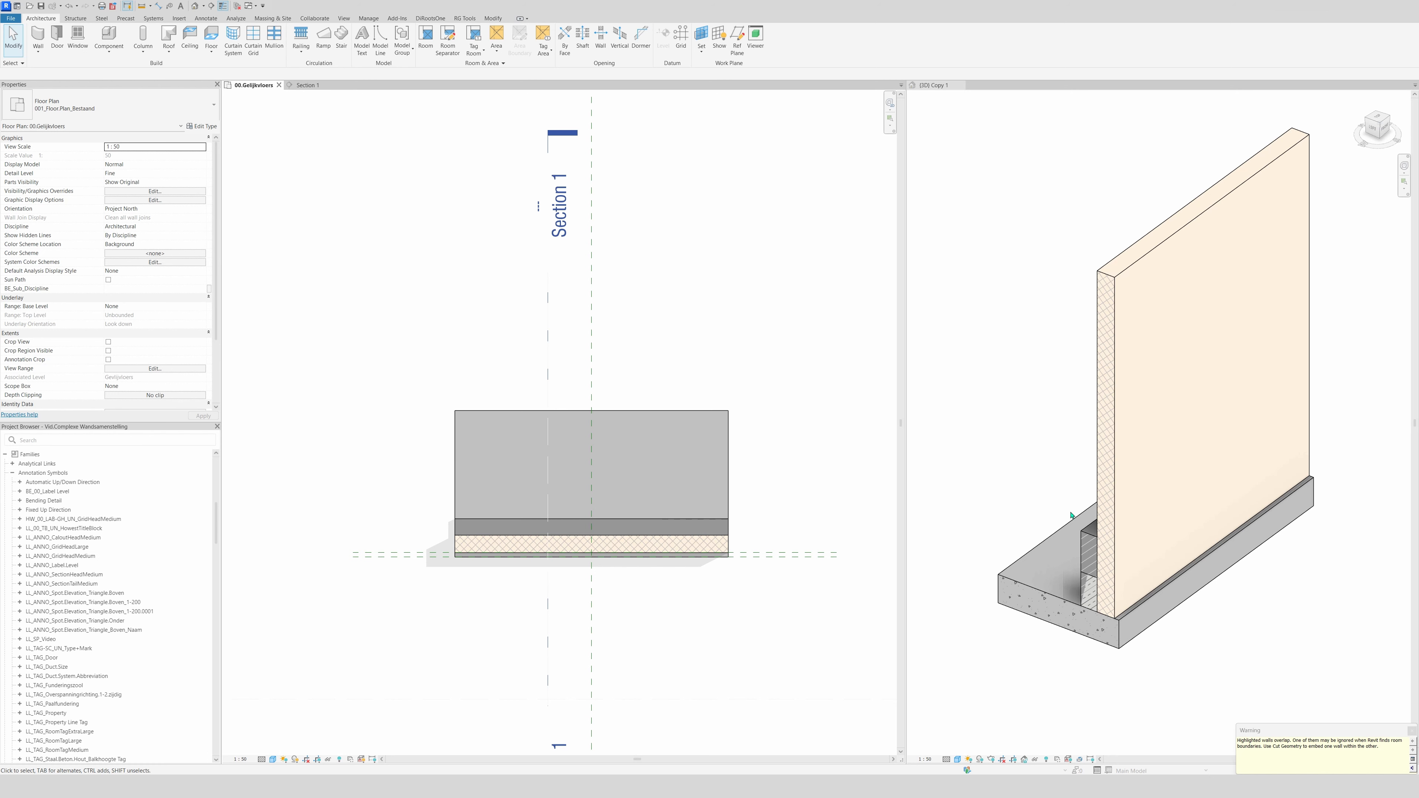
- Set the Snelbouw wall's base offset to 0 so it starts on top of the Kimblok
{"action": "left_click", "coordinate": [1050, 528]}
{"action": "left_click", "coordinate": [1072, 541]}
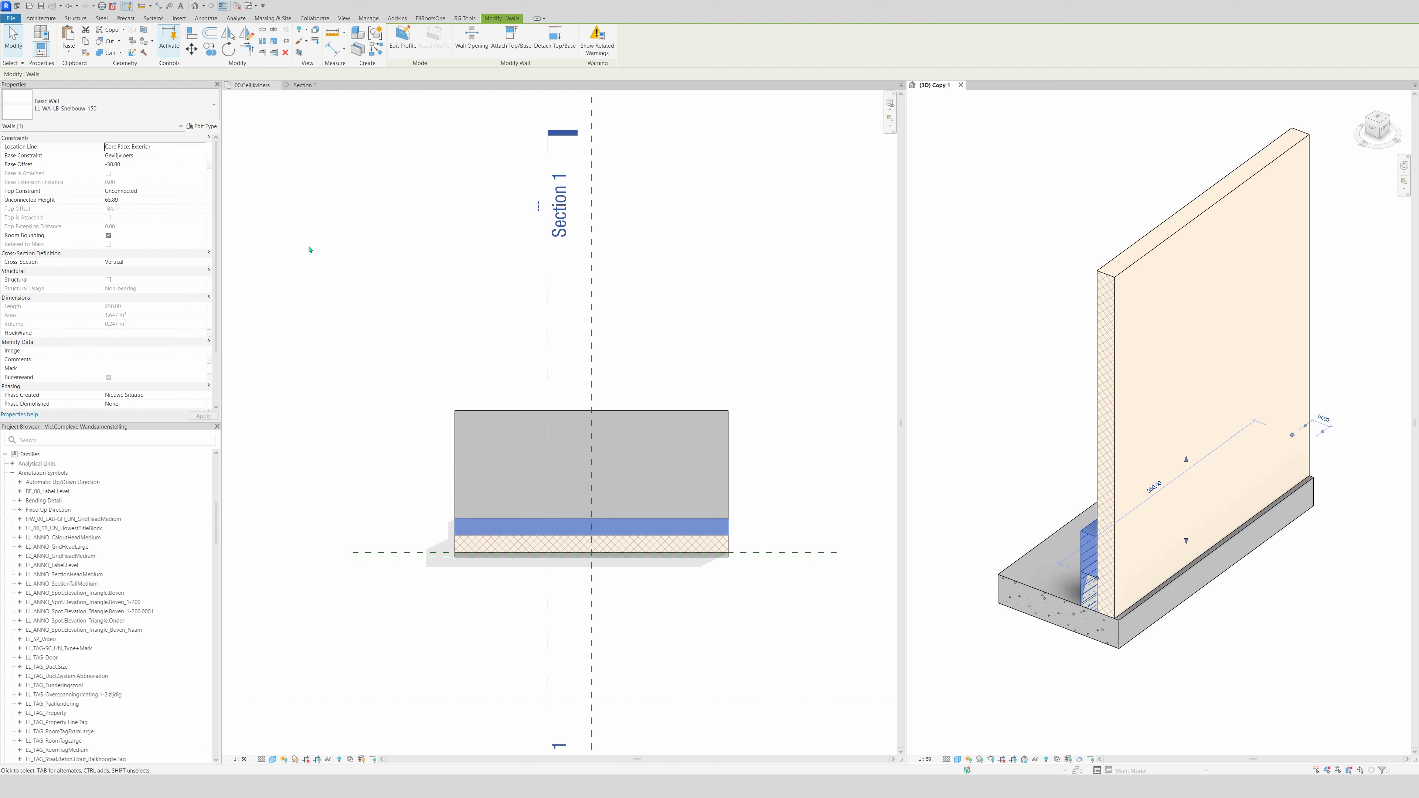
{"action": "left_click", "coordinate": [134, 165]}
{"action": "type", "text": "2"}
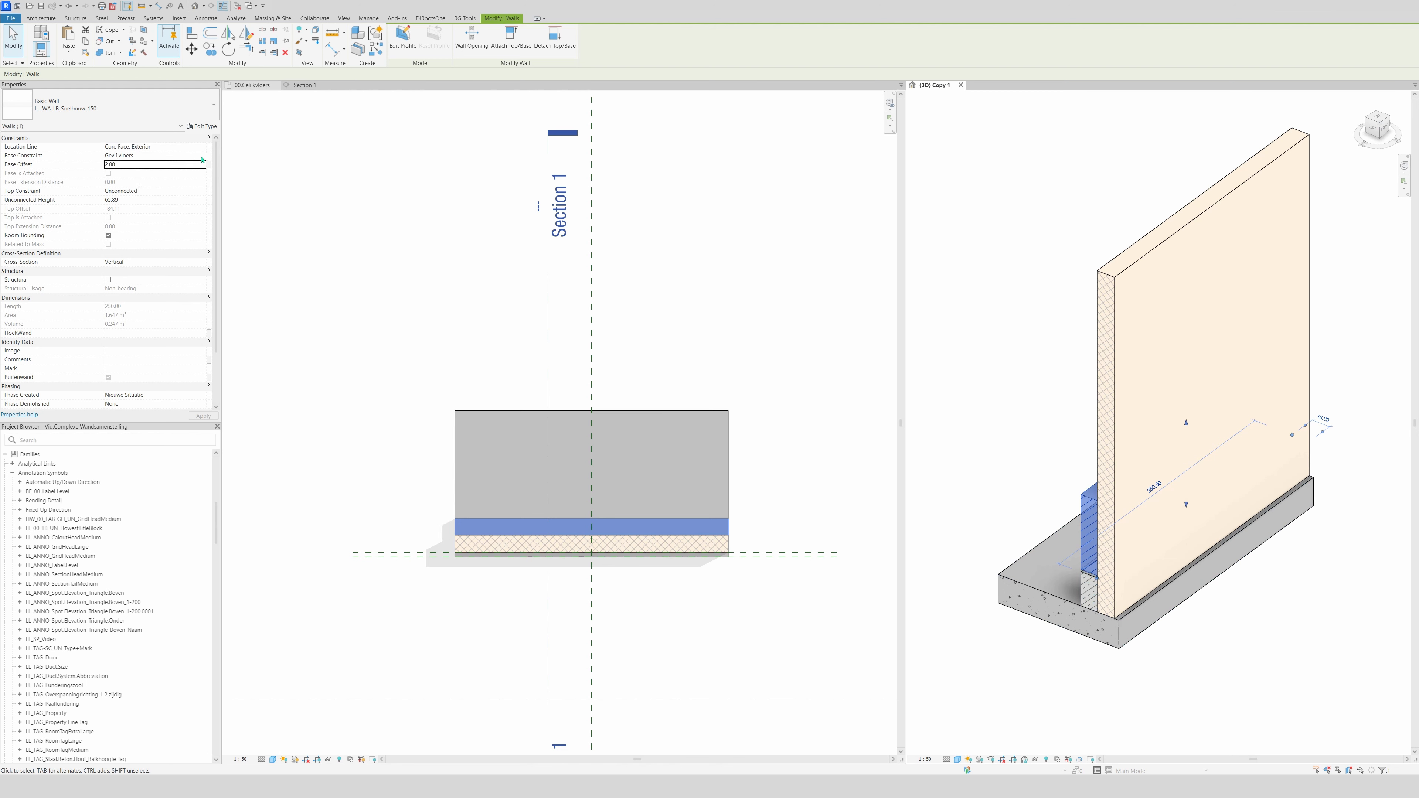
{"action": "left_click", "coordinate": [170, 168]}
{"action": "type", "text": "0"}
- Set the Snelbouw wall's top constraint to Up to level: Plafond.Gelijkvloers with a top offset of 0
{"action": "left_click", "coordinate": [204, 192]}
{"action": "left_click", "coordinate": [150, 237]}
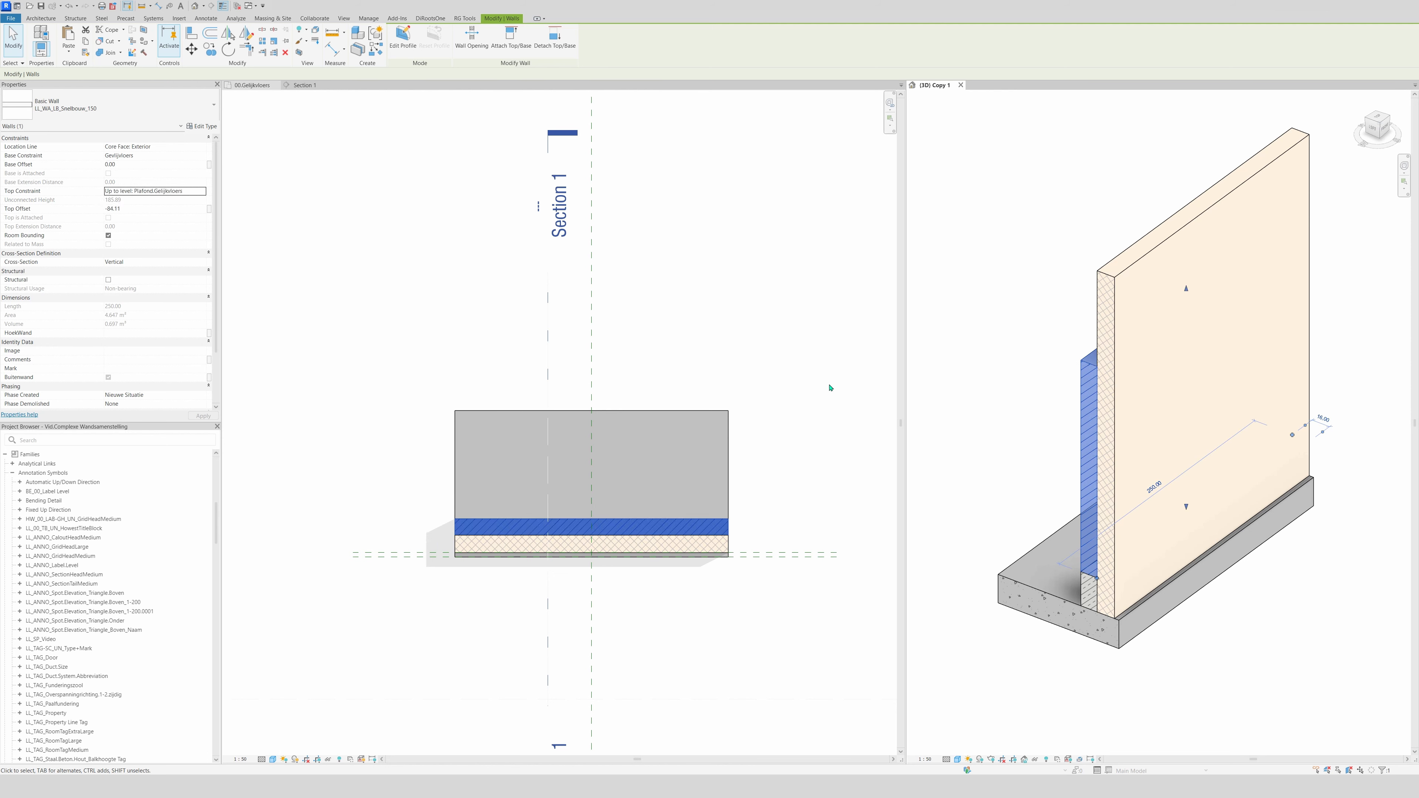
{"action": "left_click", "coordinate": [122, 208]}
{"action": "double_click", "coordinate": [123, 209]}
{"action": "type", "text": "0"}
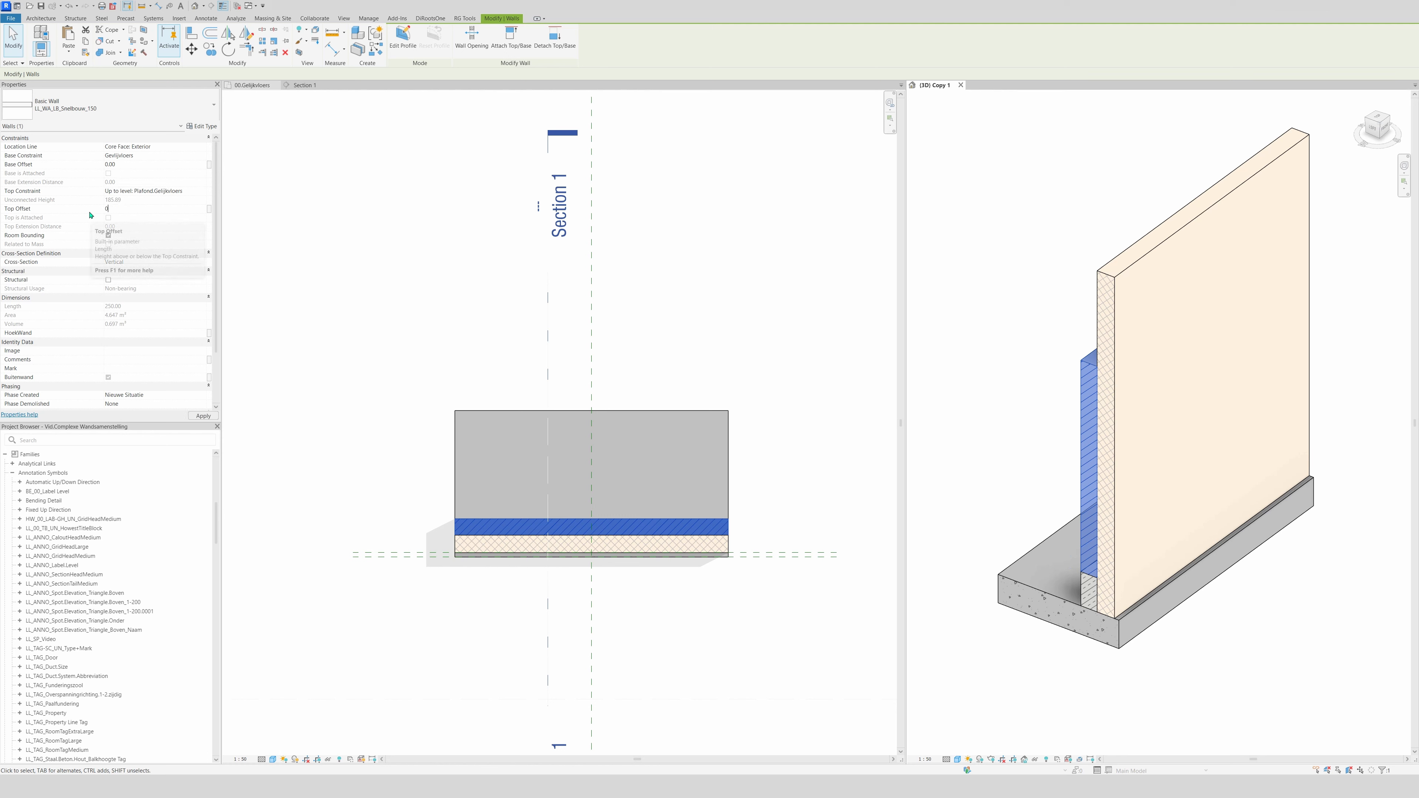
{"action": "key", "text": "Return"}
{"action": "left_click", "coordinate": [725, 298]}
{"action": "left_click", "coordinate": [750, 273]}
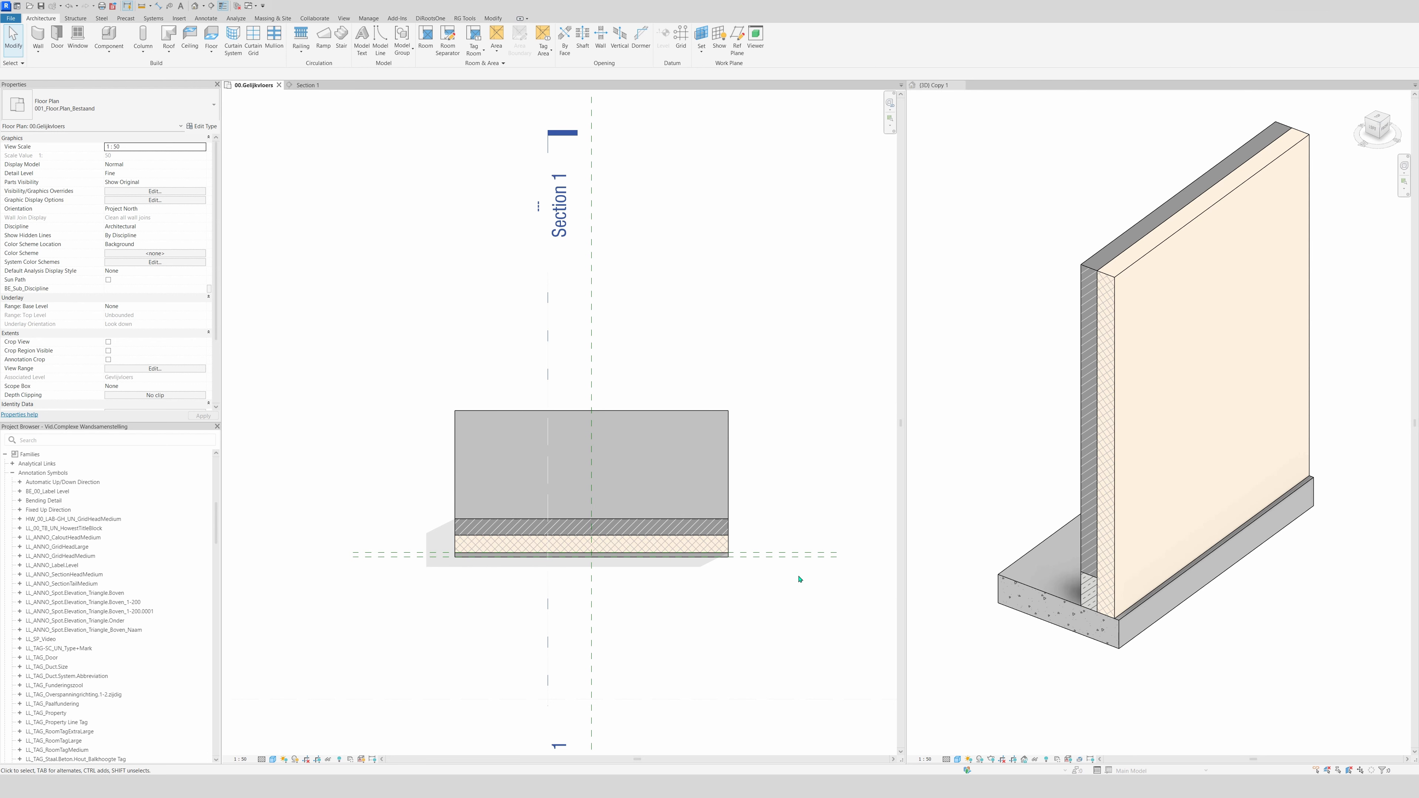
- Start a new wall using the basic wall type LL_WA_LB_Parement_Zwart_100
{"action": "key", "text": "w"}
{"action": "key", "text": "a"}
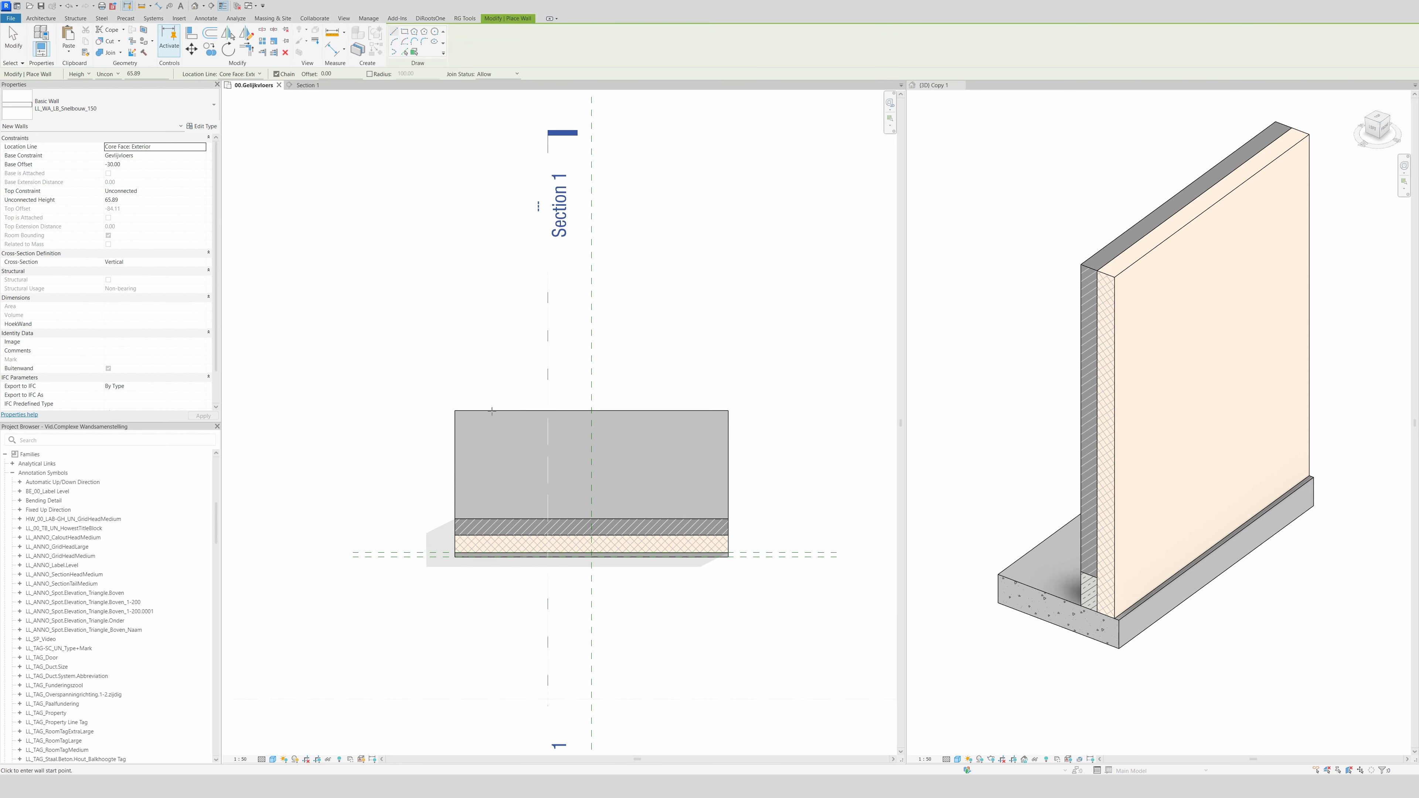
{"action": "left_click", "coordinate": [119, 114]}
{"action": "type", "text": "zwar"}
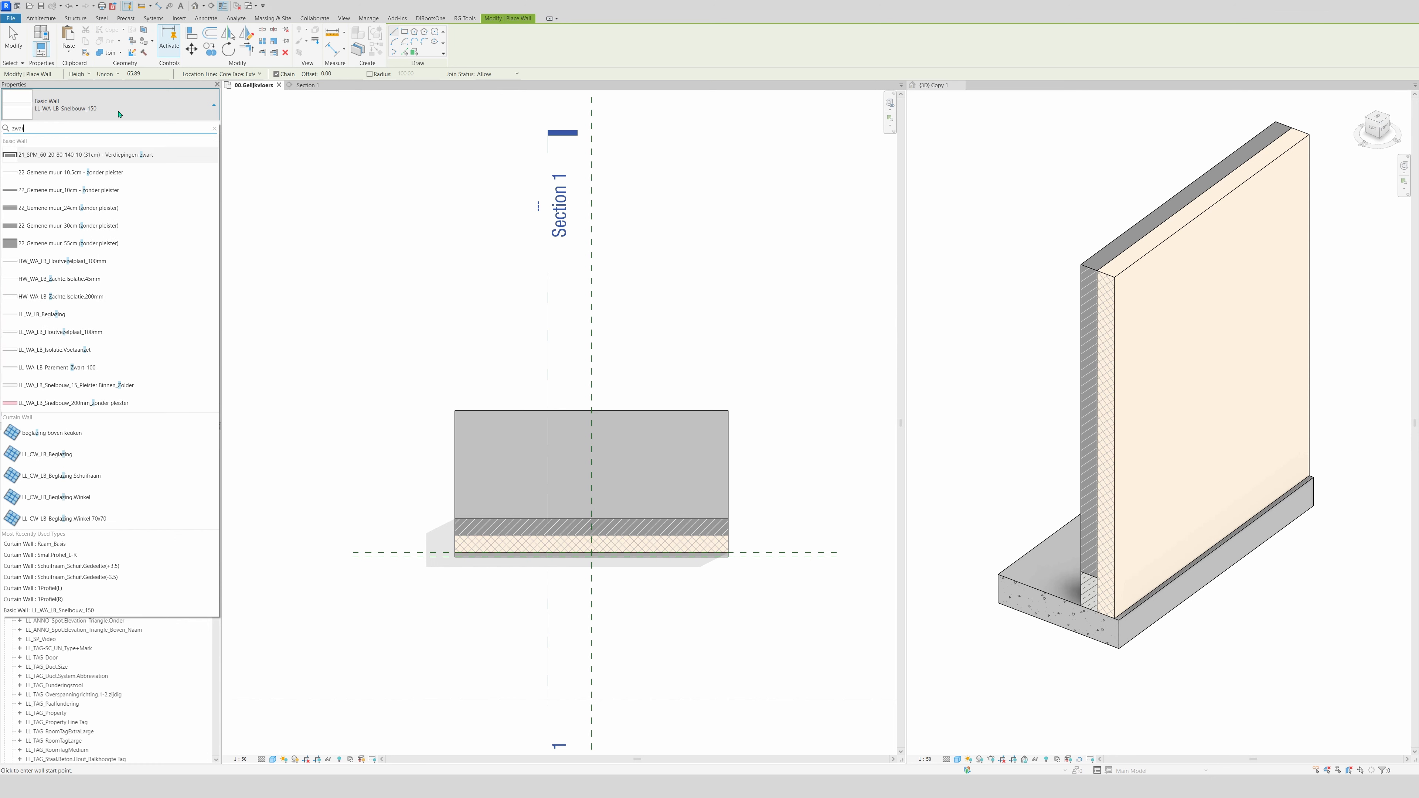
{"action": "left_click", "coordinate": [78, 173]}
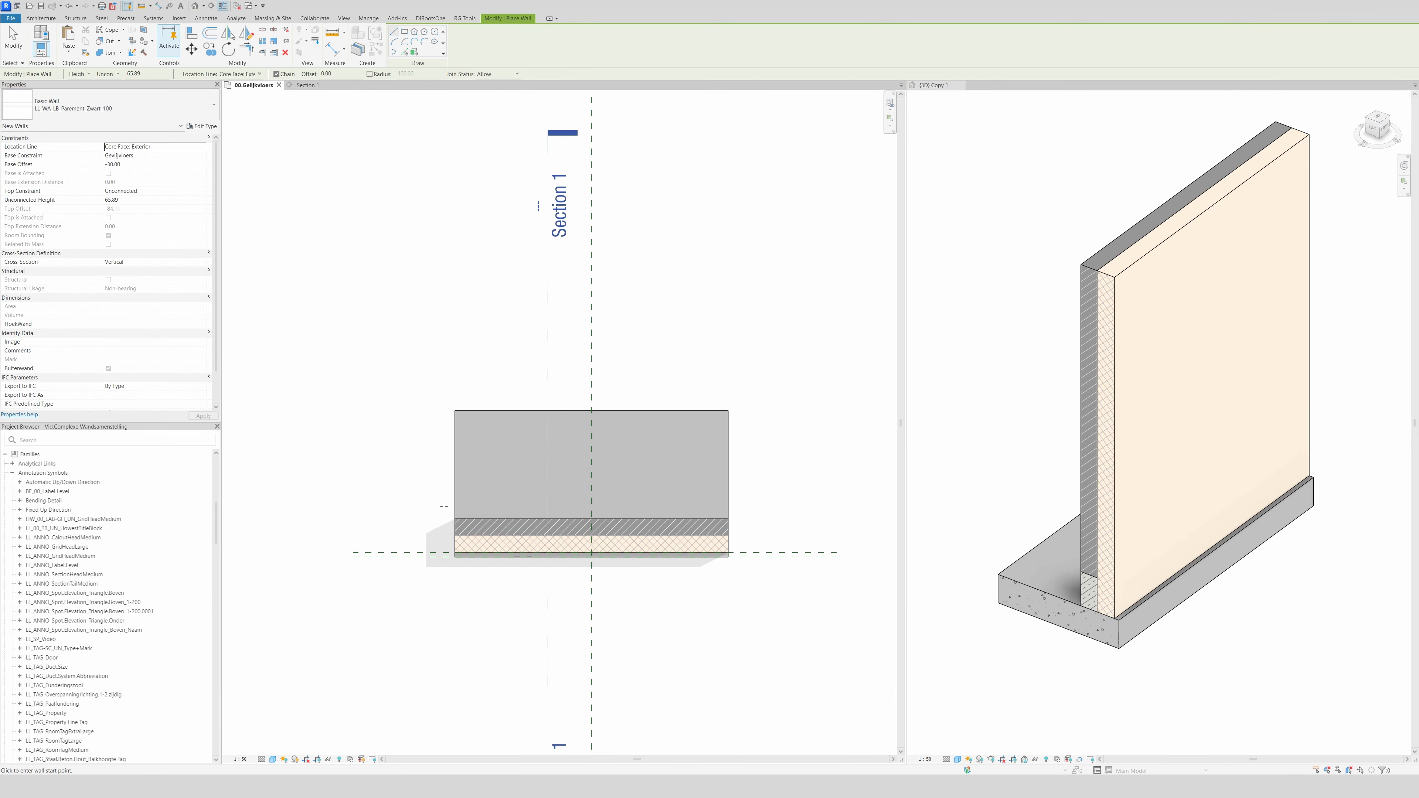
{"action": "left_click", "coordinate": [454, 555]}
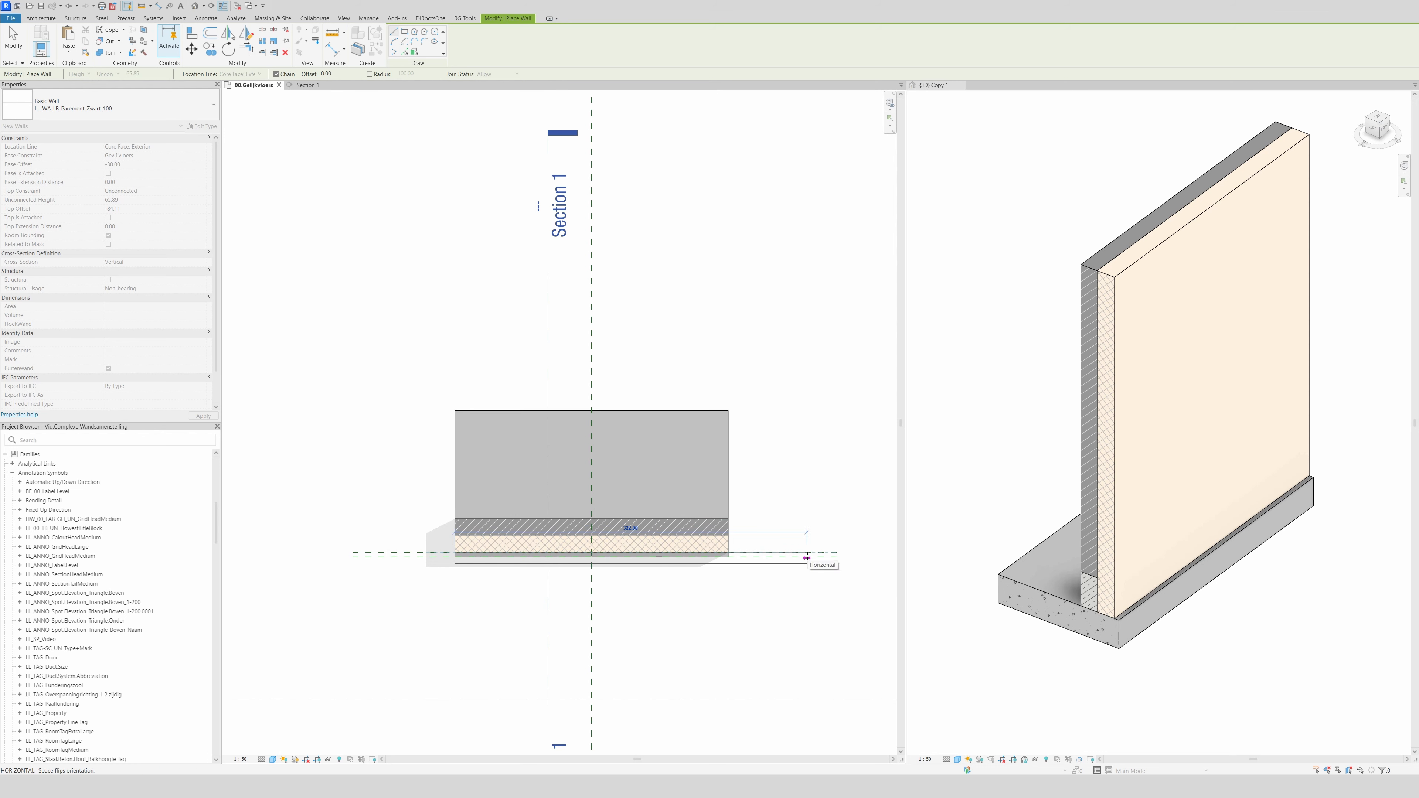
{"action": "key", "text": "Escape"}
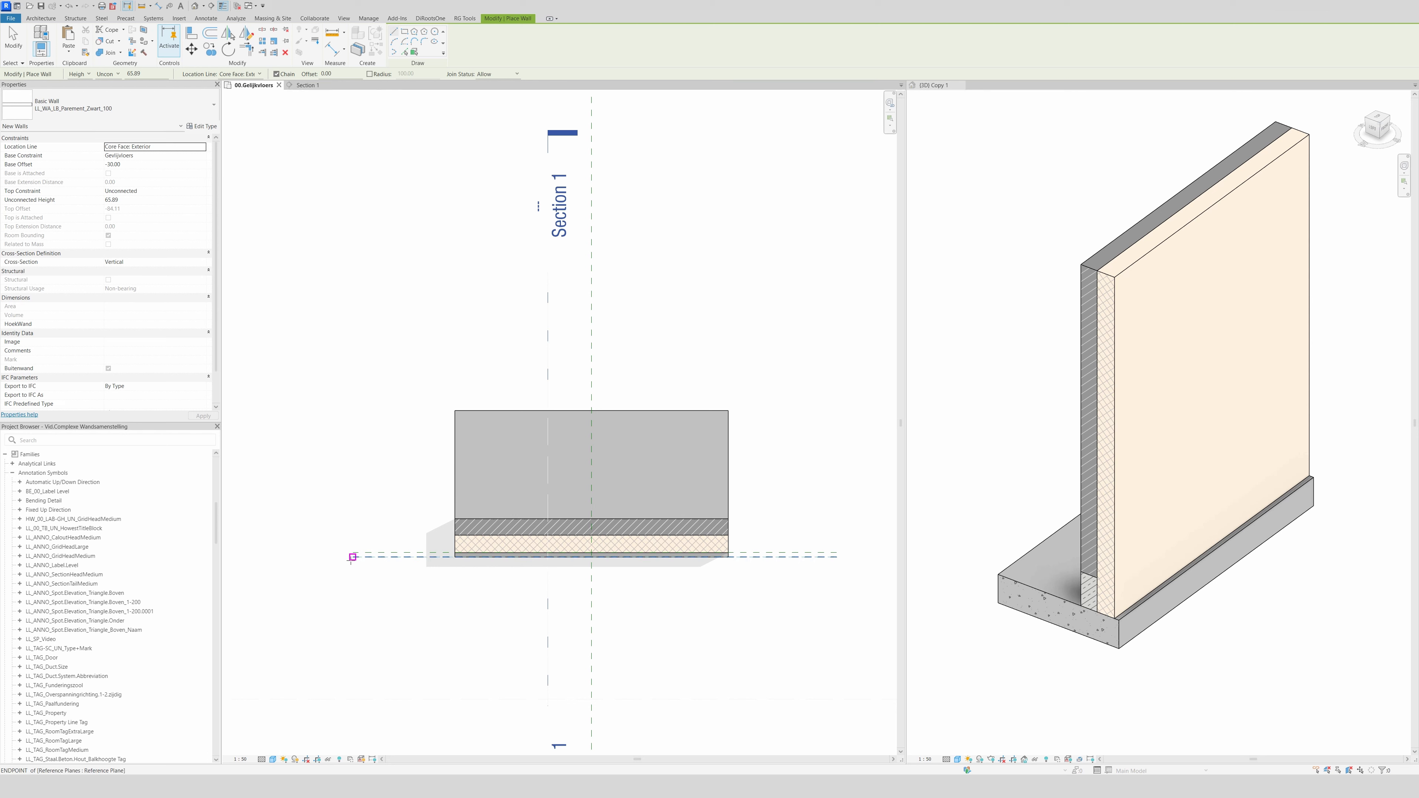
{"action": "left_click", "coordinate": [352, 558]}
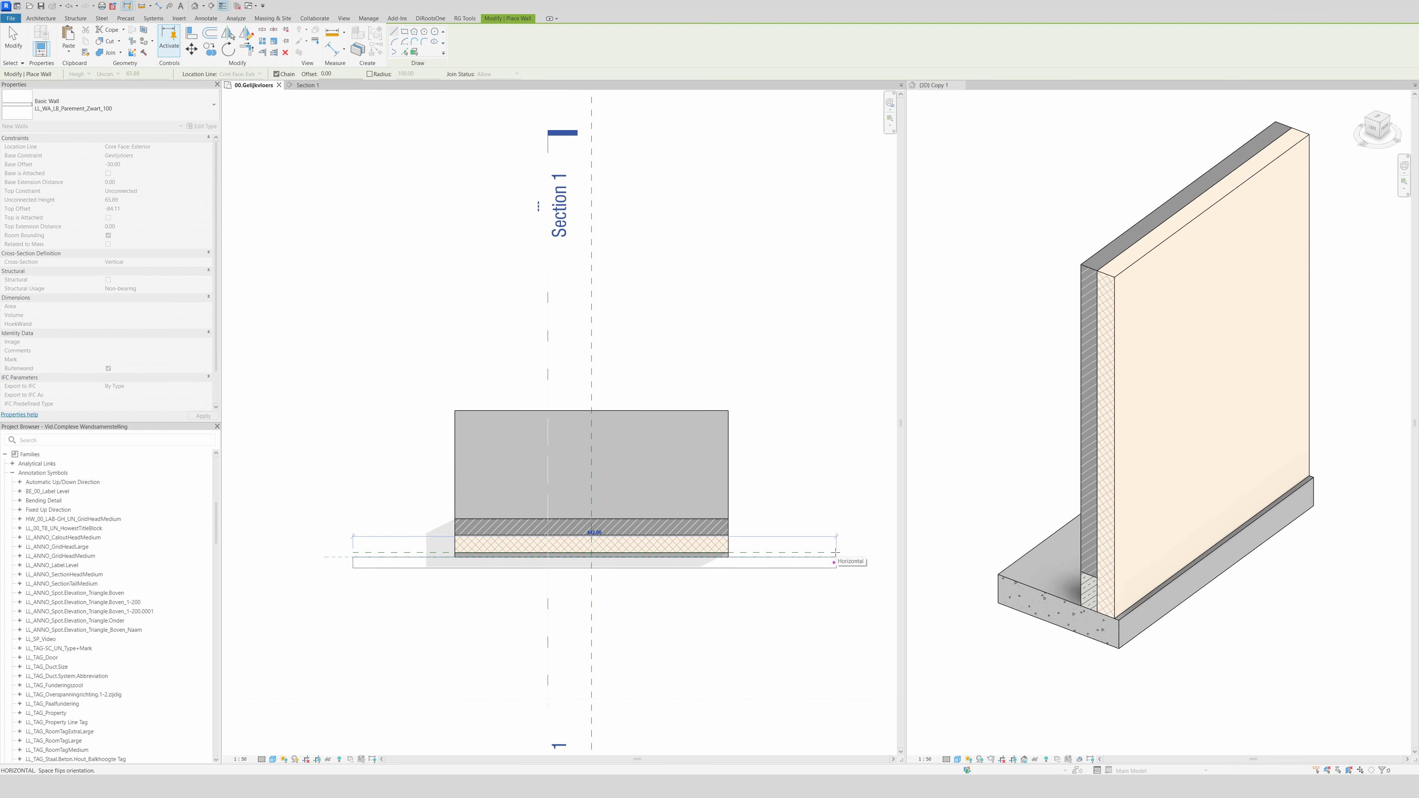
{"action": "key", "text": "Escape"}
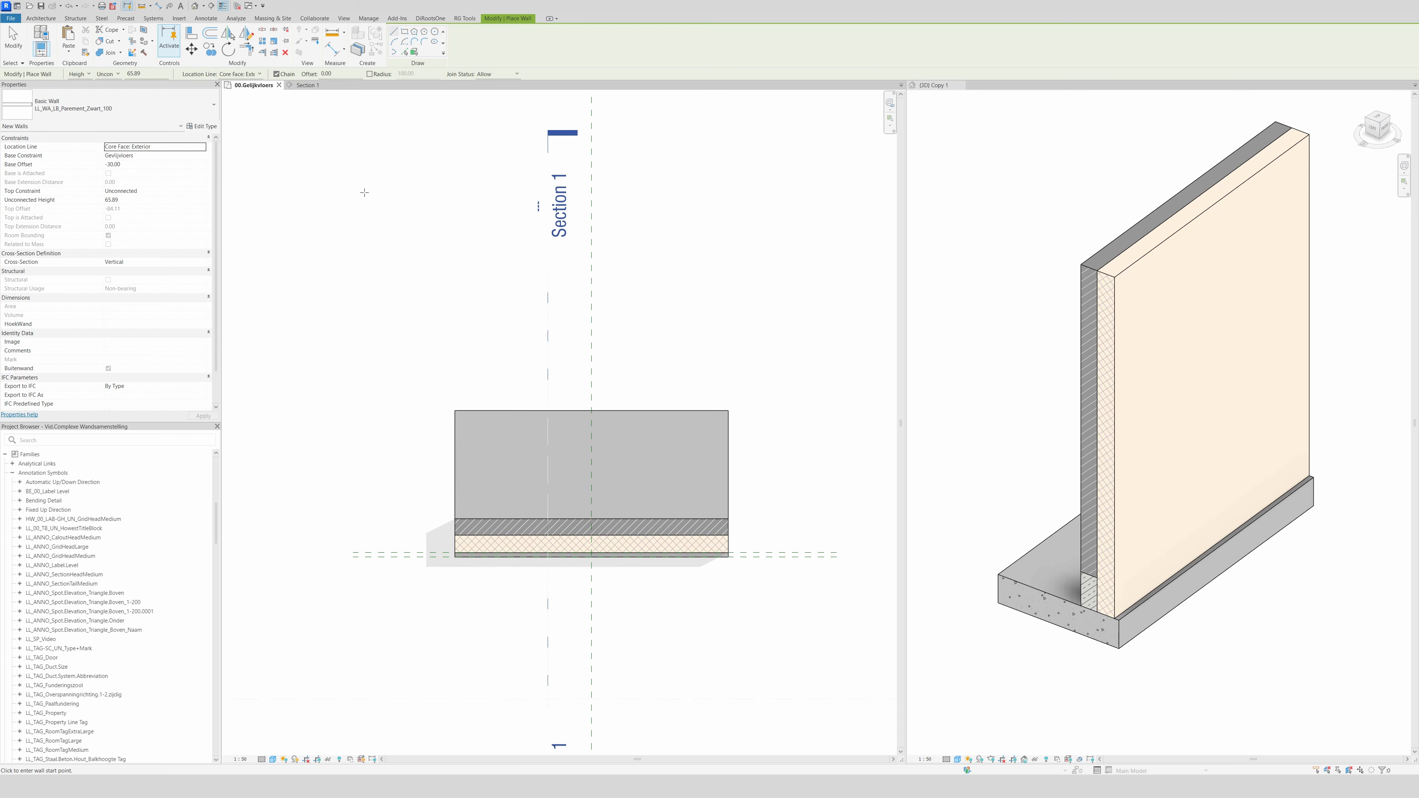
- Inspect the type properties and layer structure of LL_WA_LB_Parement_Zwart_100
{"action": "left_click", "coordinate": [202, 125]}
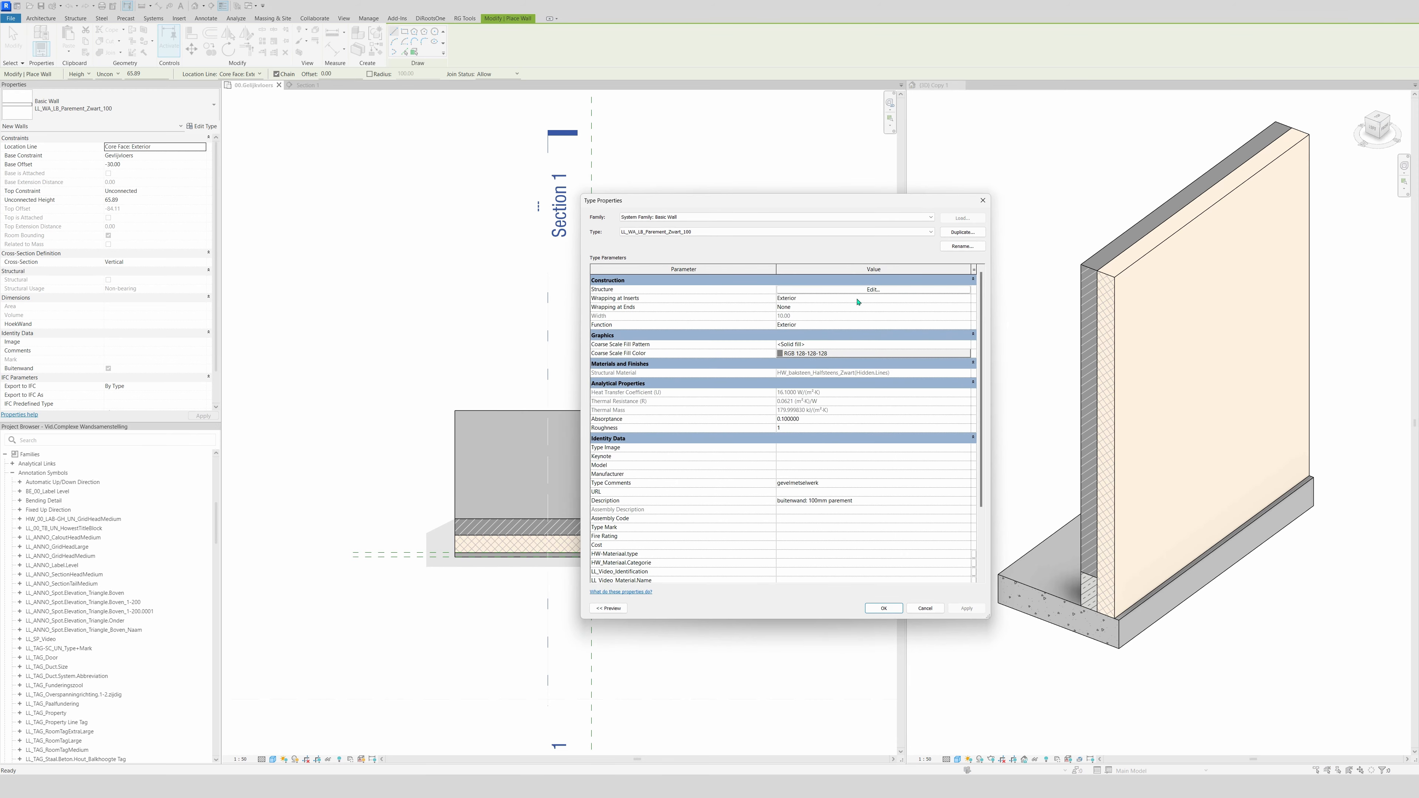
{"action": "left_click", "coordinate": [858, 290]}
{"action": "left_click", "coordinate": [983, 200]}
{"action": "left_click", "coordinate": [990, 197]}
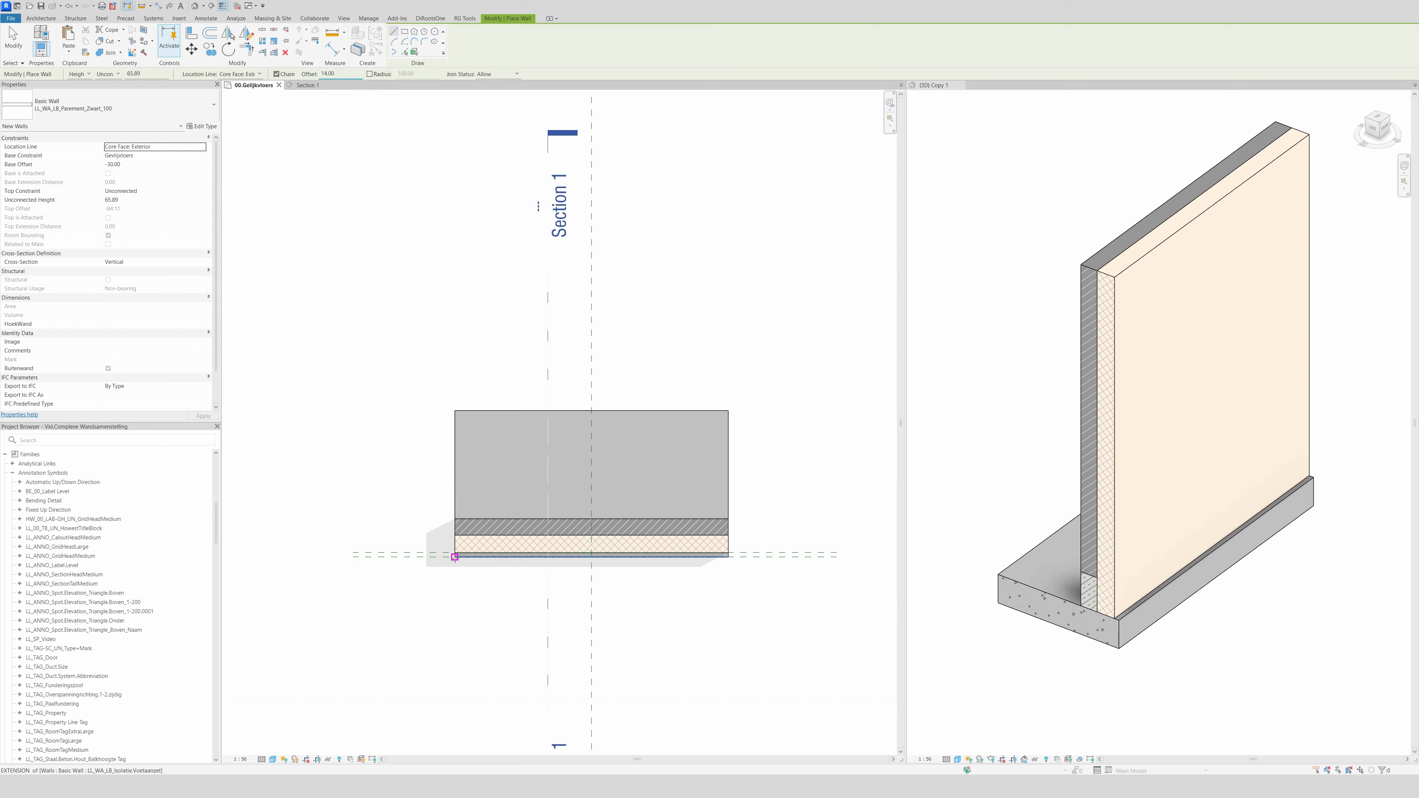
- Draw the Parement_Zwart wall with an offset of 14 outside the insulation, from the slab's left end to beyond its right end
{"action": "left_click", "coordinate": [455, 554]}
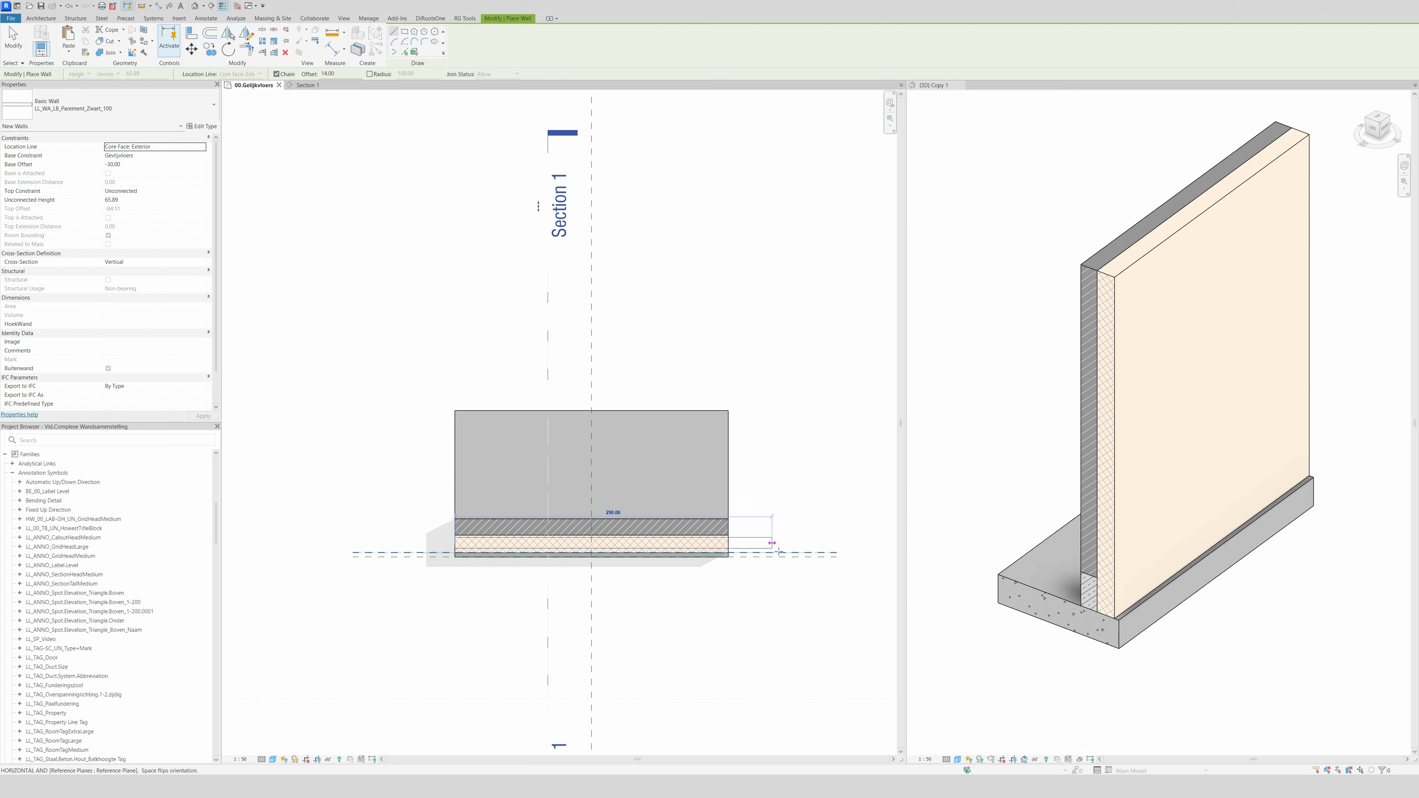
{"action": "left_click", "coordinate": [794, 552]}
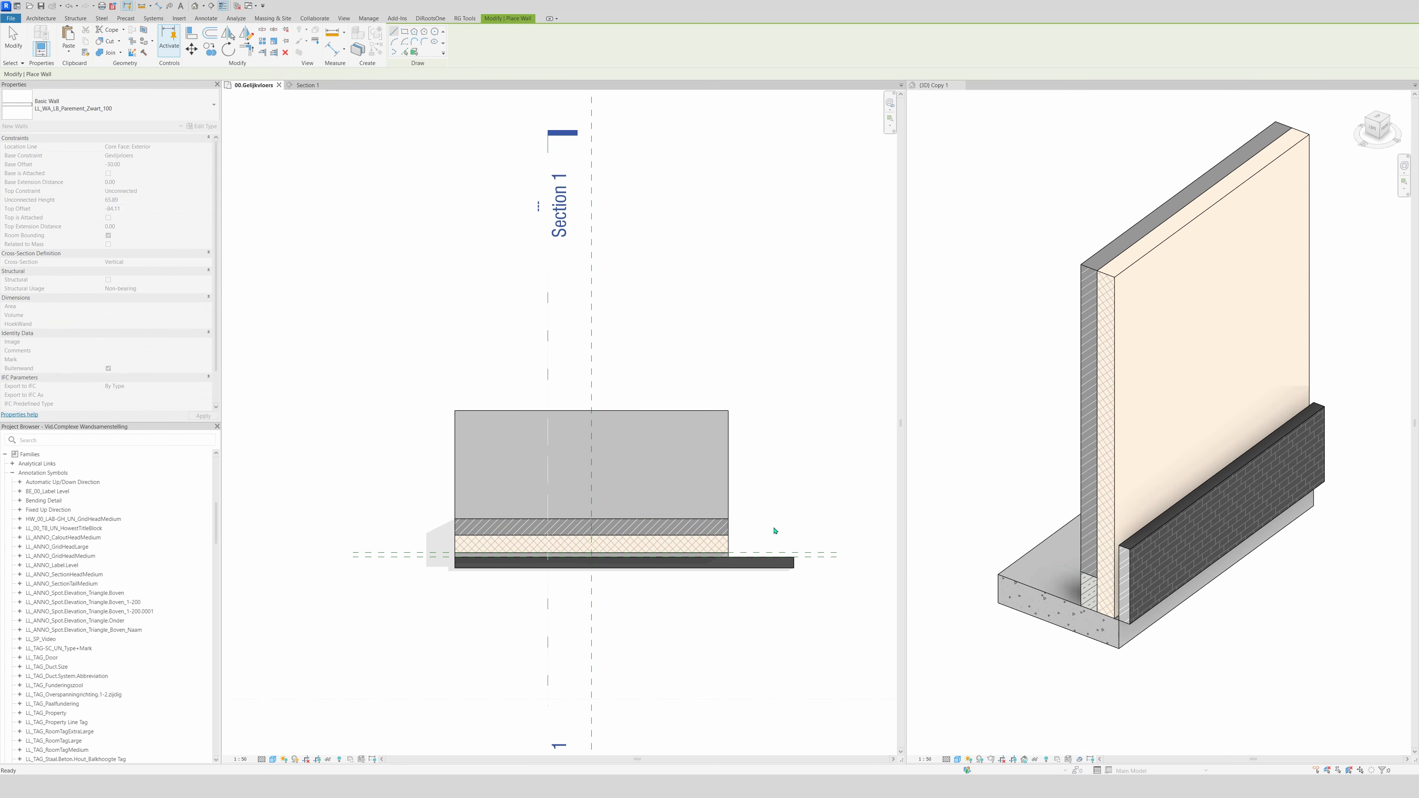
{"action": "key", "text": "Escape"}
{"action": "key", "text": "Escape"}
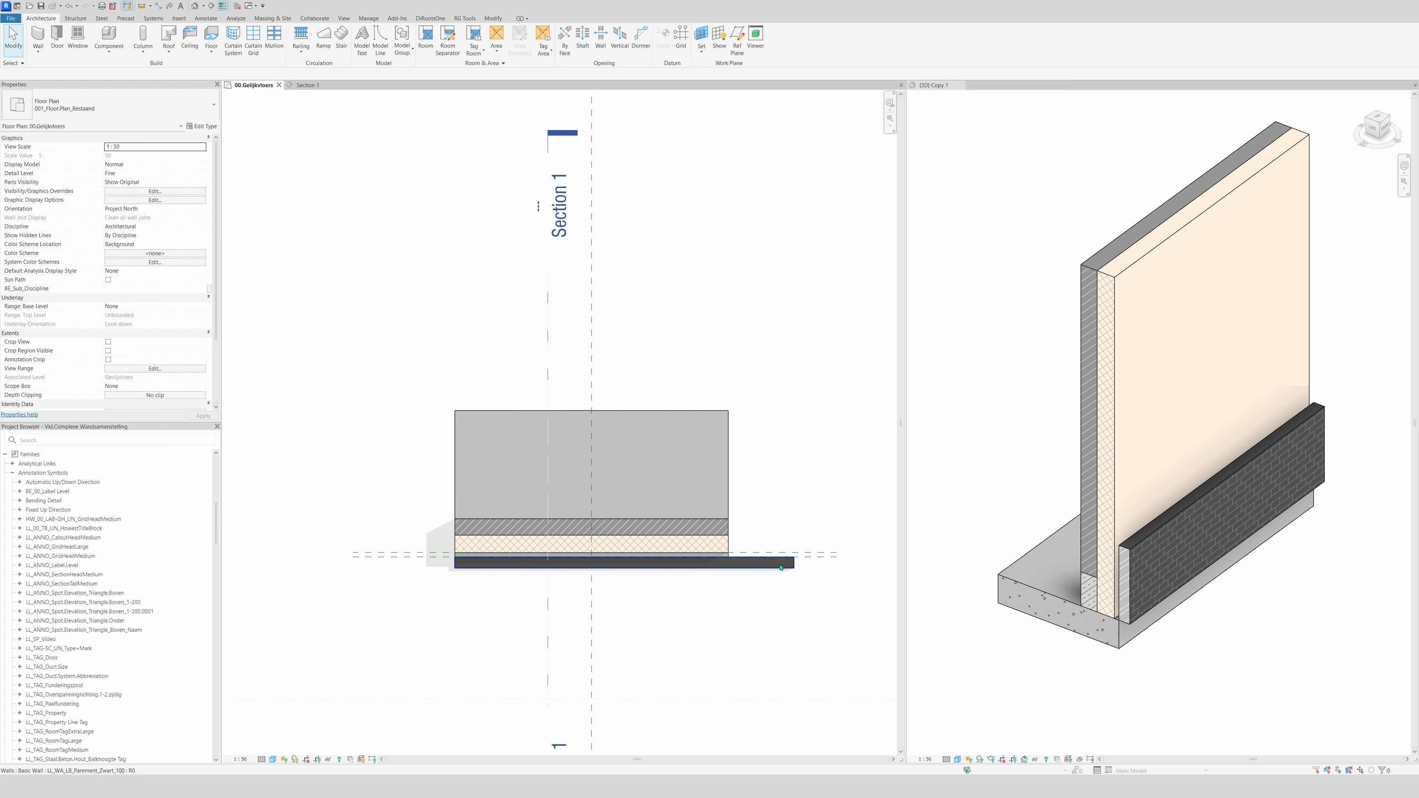
- Align the overhanging end of the Parement_Zwart wall with the slab's right edge
{"action": "key", "text": "a"}
{"action": "key", "text": "l"}
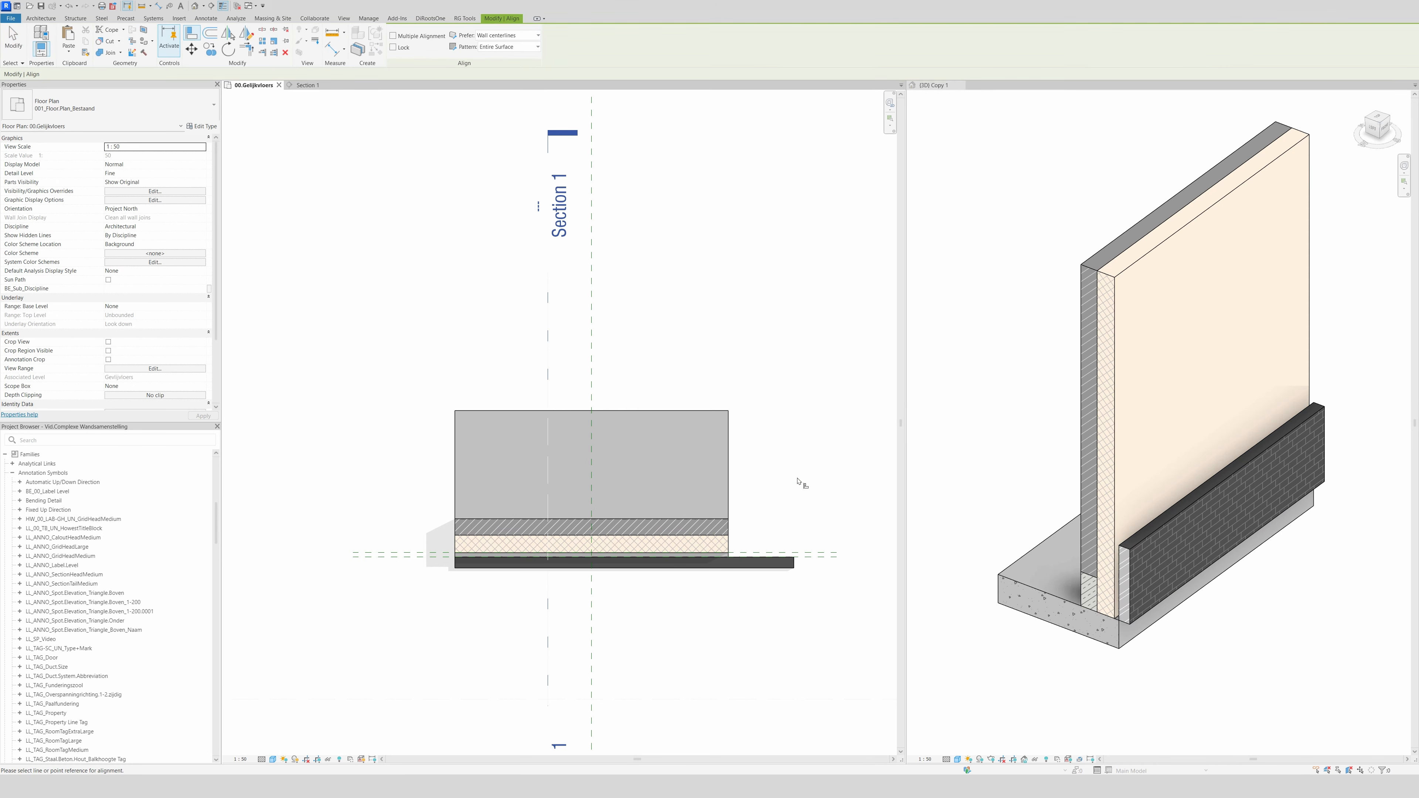
{"action": "left_click", "coordinate": [732, 451]}
{"action": "left_click", "coordinate": [794, 563]}
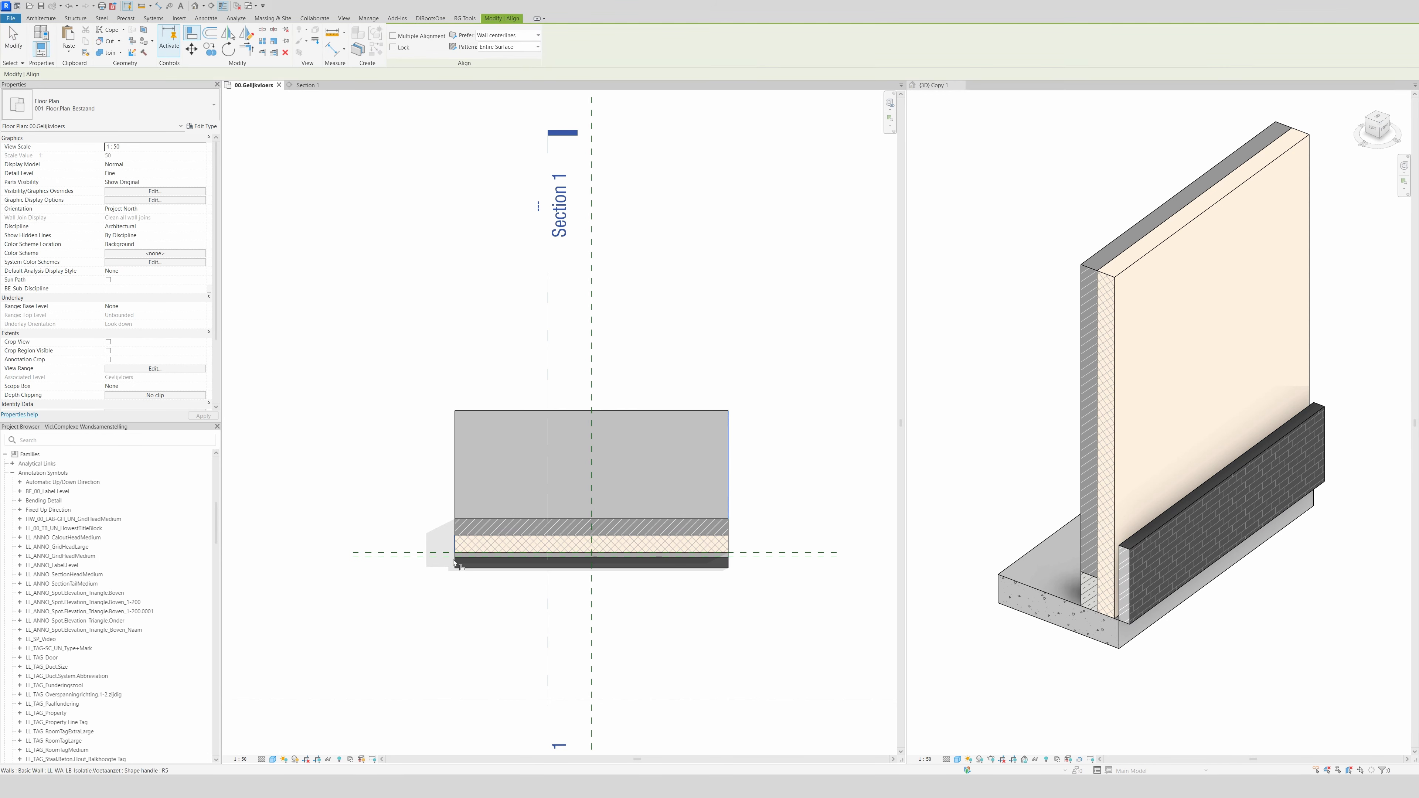
{"action": "key", "text": "Escape"}
{"action": "key", "text": "Escape"}
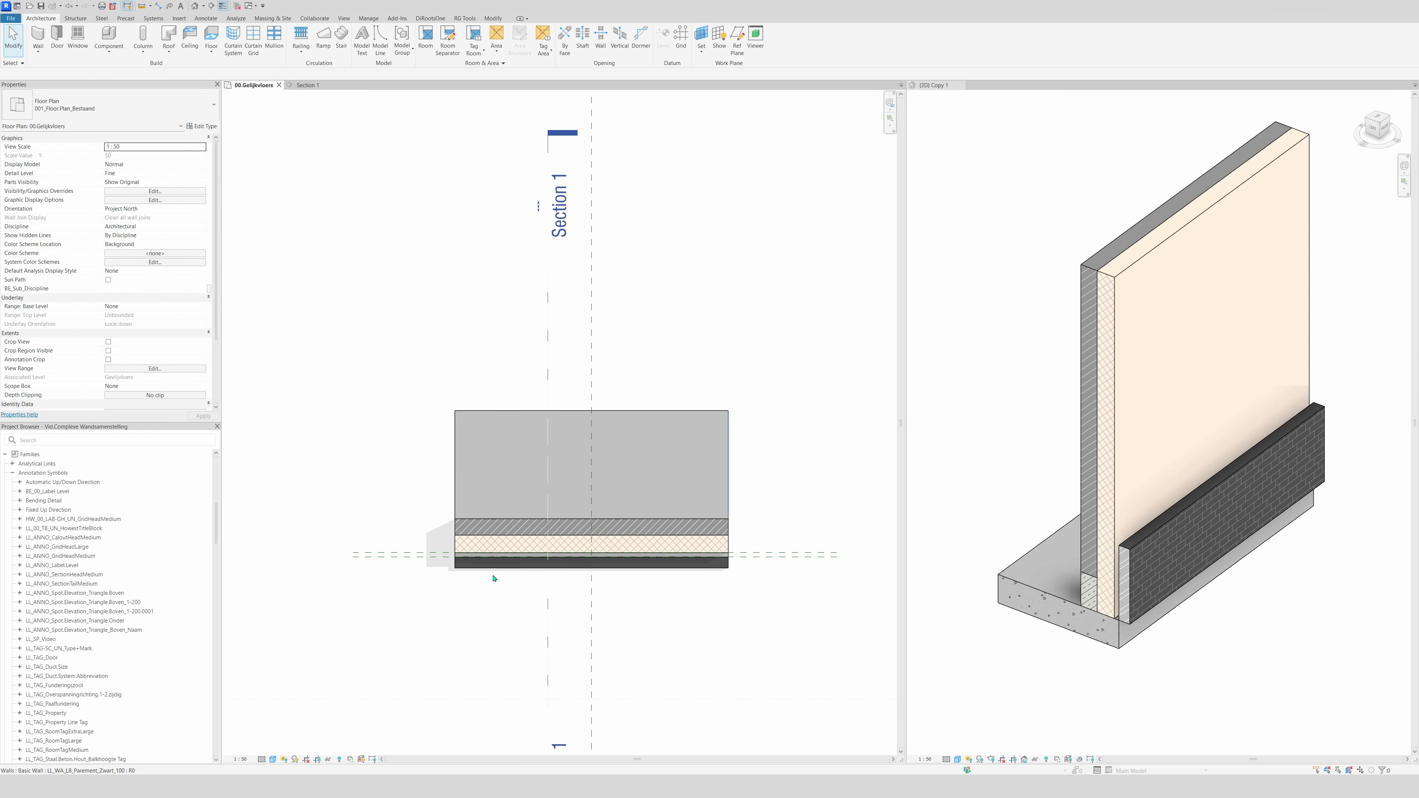
- Set the Parement_Zwart wall's base offset to 0
{"action": "left_click", "coordinate": [491, 563]}
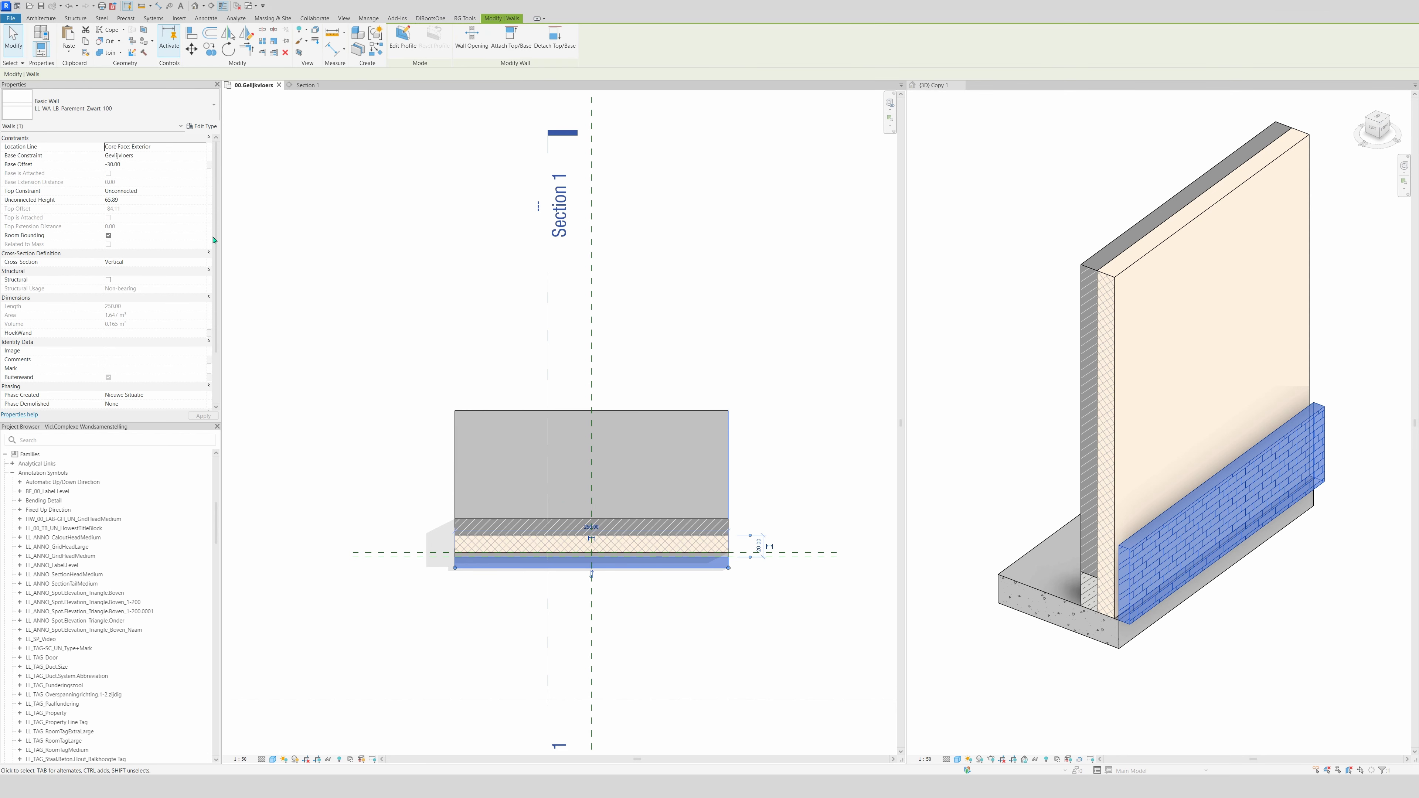
{"action": "left_click", "coordinate": [146, 164]}
{"action": "type", "text": "0"}
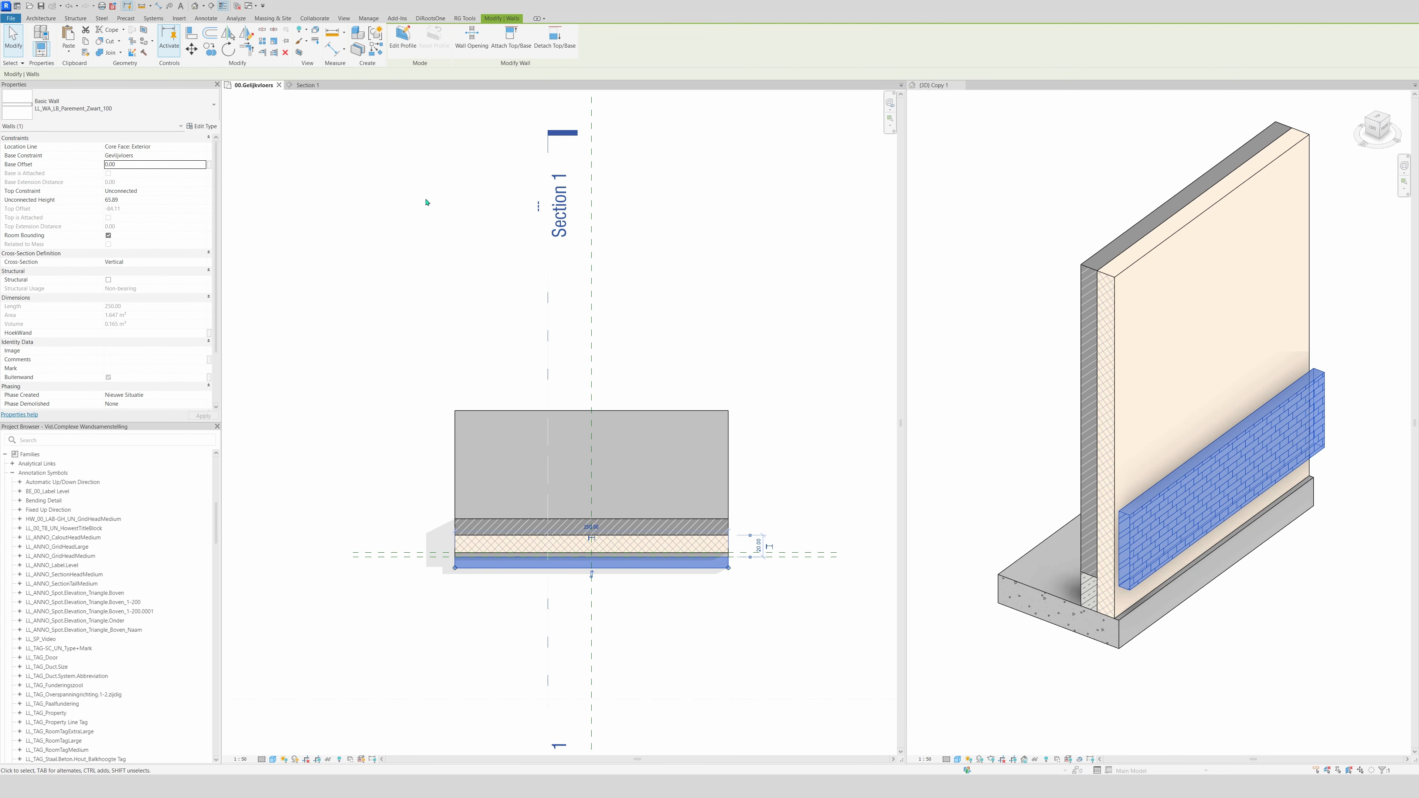
- Try to set the Parement_Zwart wall's unconnected height to 0
{"action": "left_click", "coordinate": [155, 200]}
{"action": "type", "text": "0"}
{"action": "key", "text": "Return"}
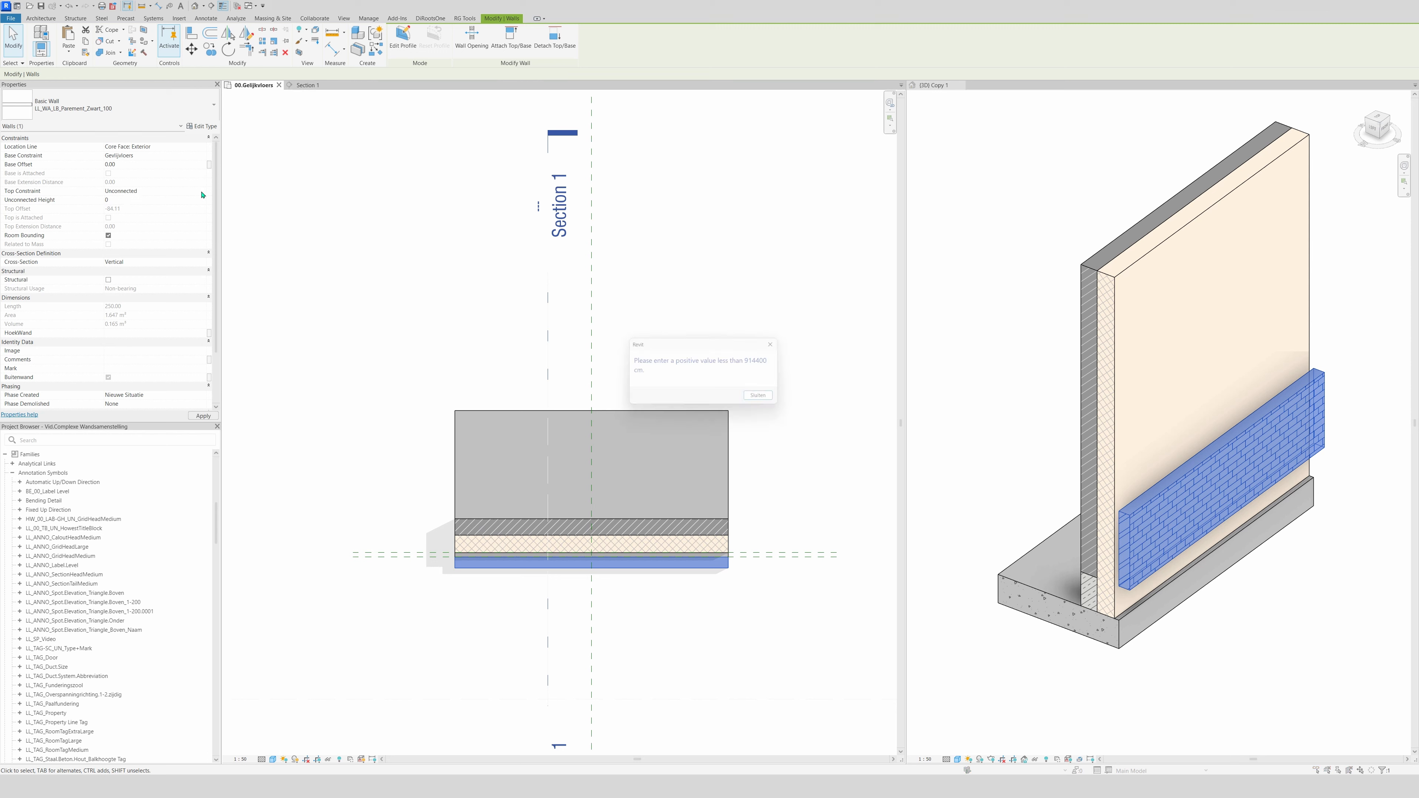
{"action": "key", "text": "Return"}
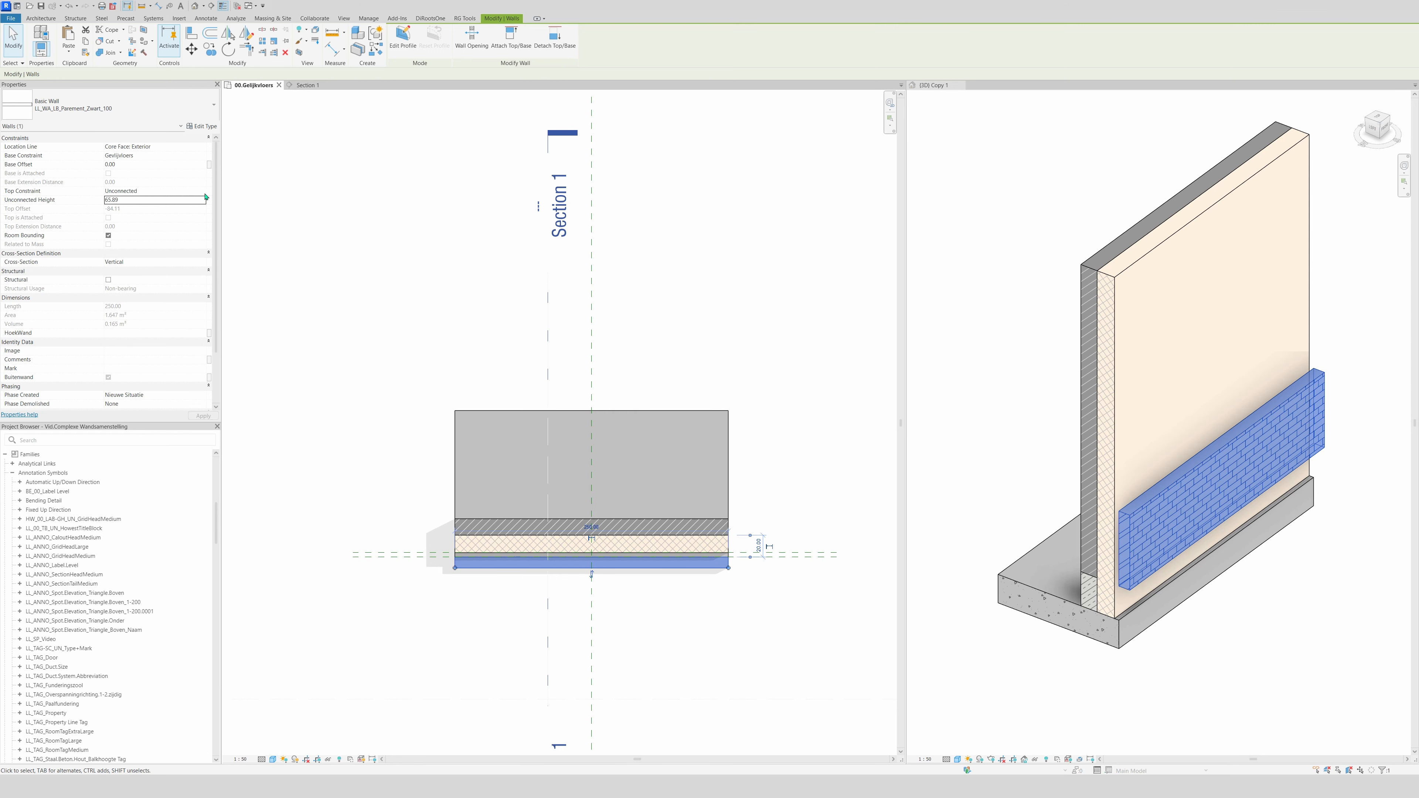
- Constrain the Parement_Zwart wall's top to Up to level: Plafond.Gelijkvloers and its base to Betonplaat
{"action": "left_click", "coordinate": [151, 191]}
{"action": "scroll", "coordinate": [170, 234], "scroll_direction": "down", "scroll_amount": 1}
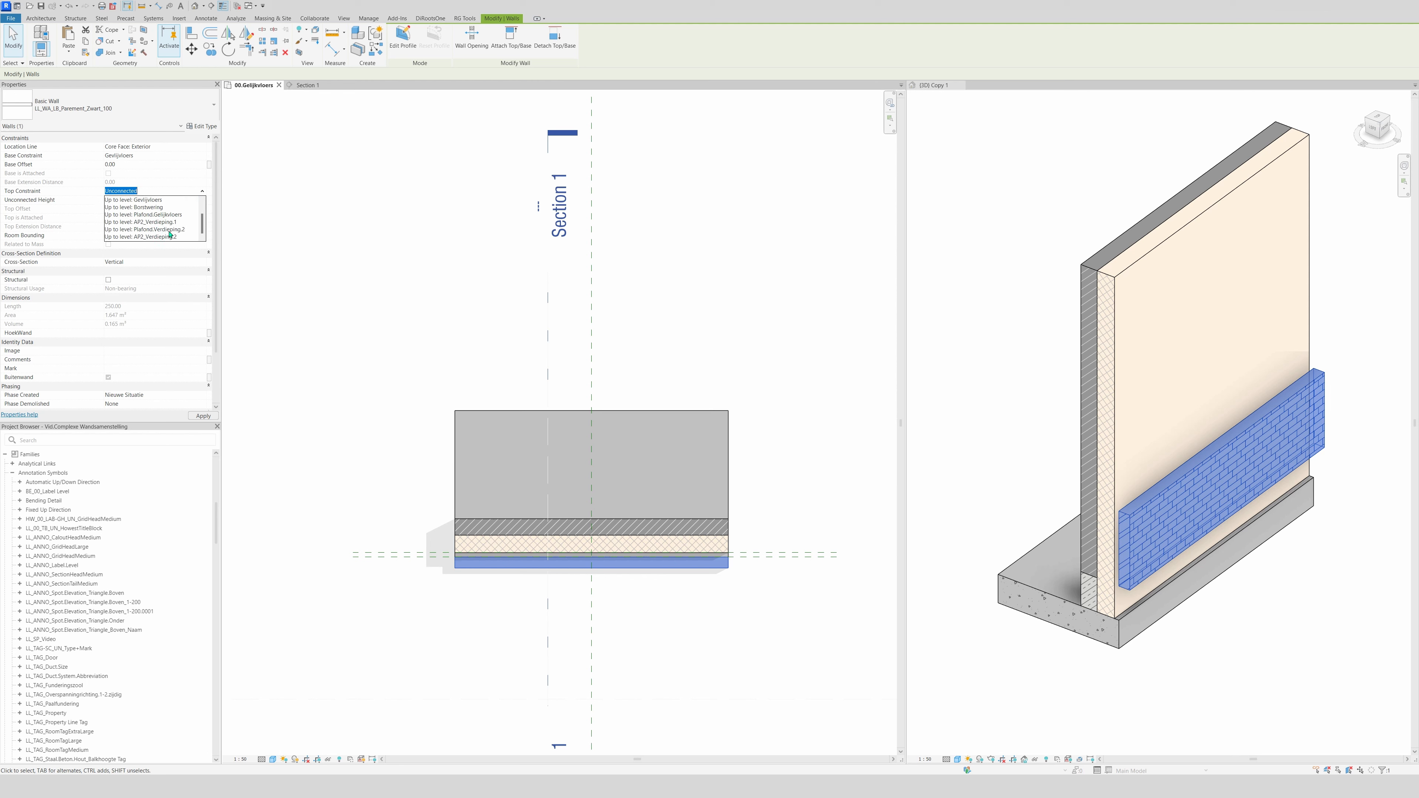
{"action": "left_click", "coordinate": [151, 214]}
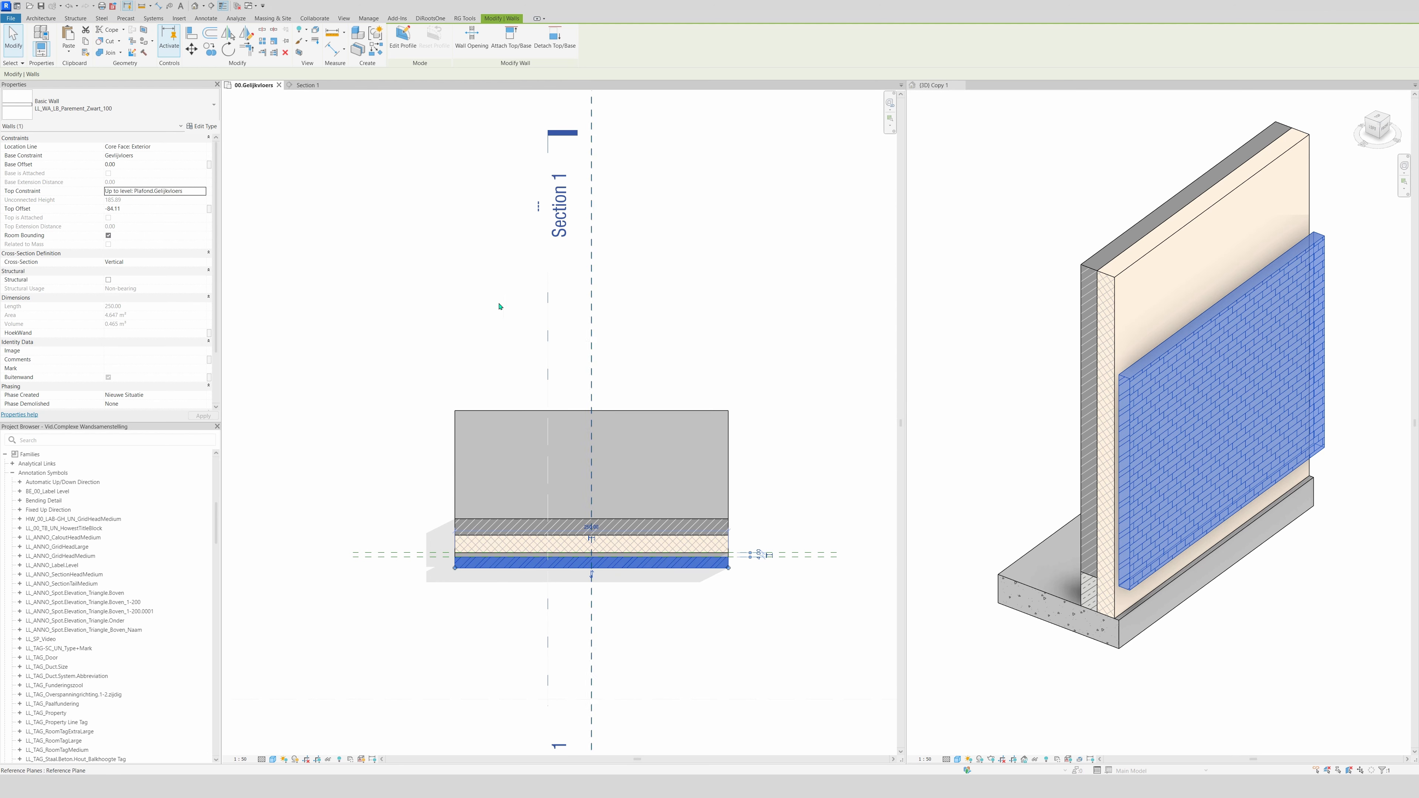
{"action": "left_click", "coordinate": [202, 159]}
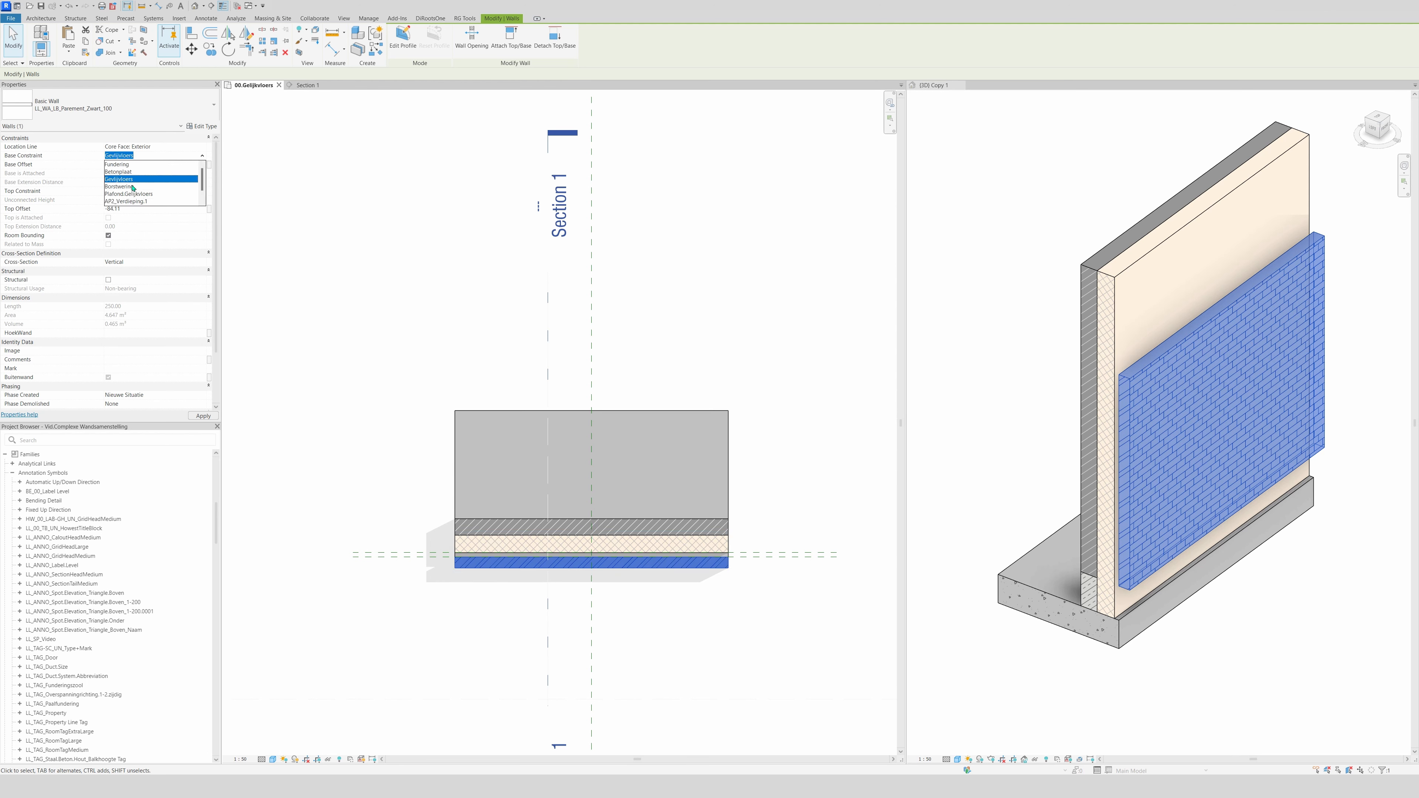
{"action": "left_click", "coordinate": [118, 171]}
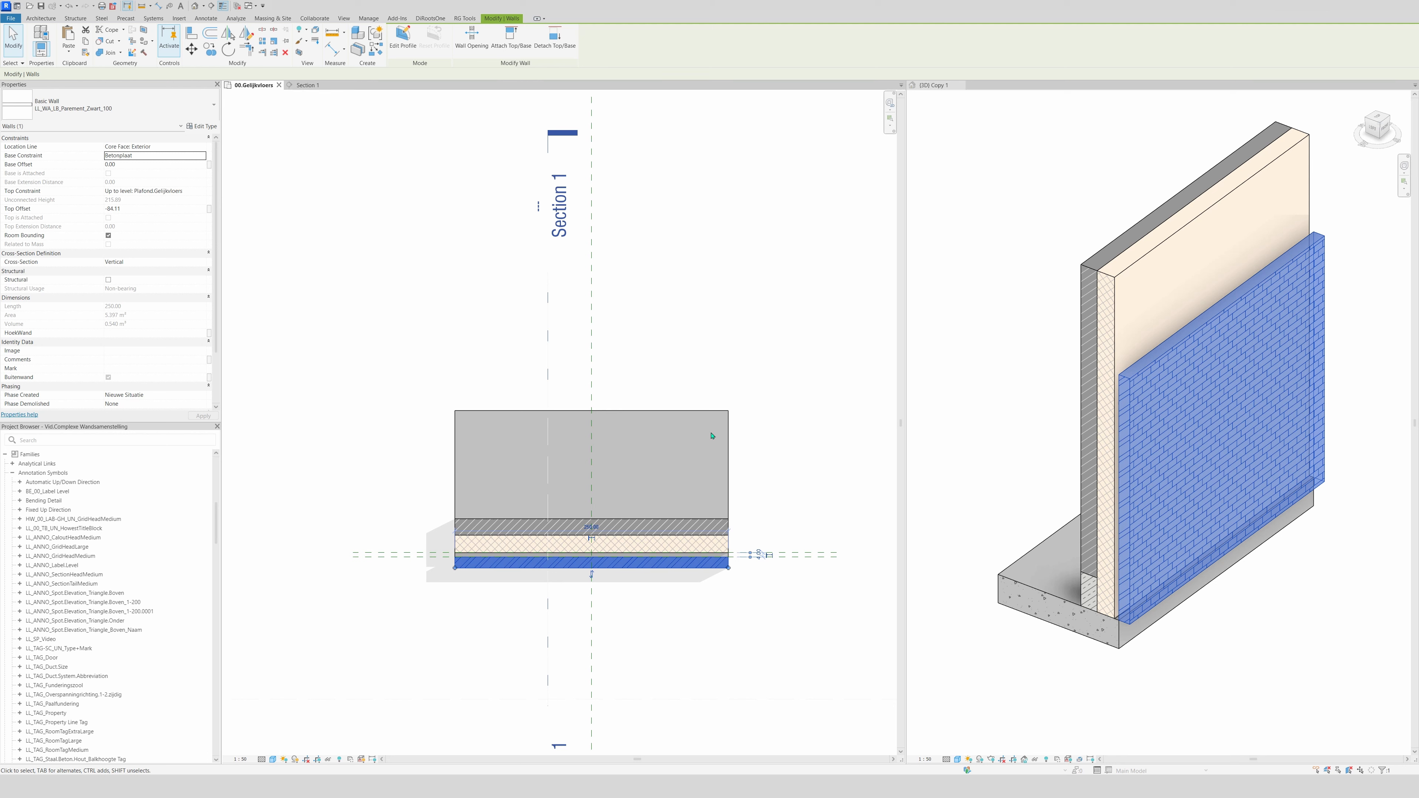
- Try to constrain the Parement_Zwart wall's top to Up to level: Borstwering while keeping its negative top offset
{"action": "left_click", "coordinate": [202, 192]}
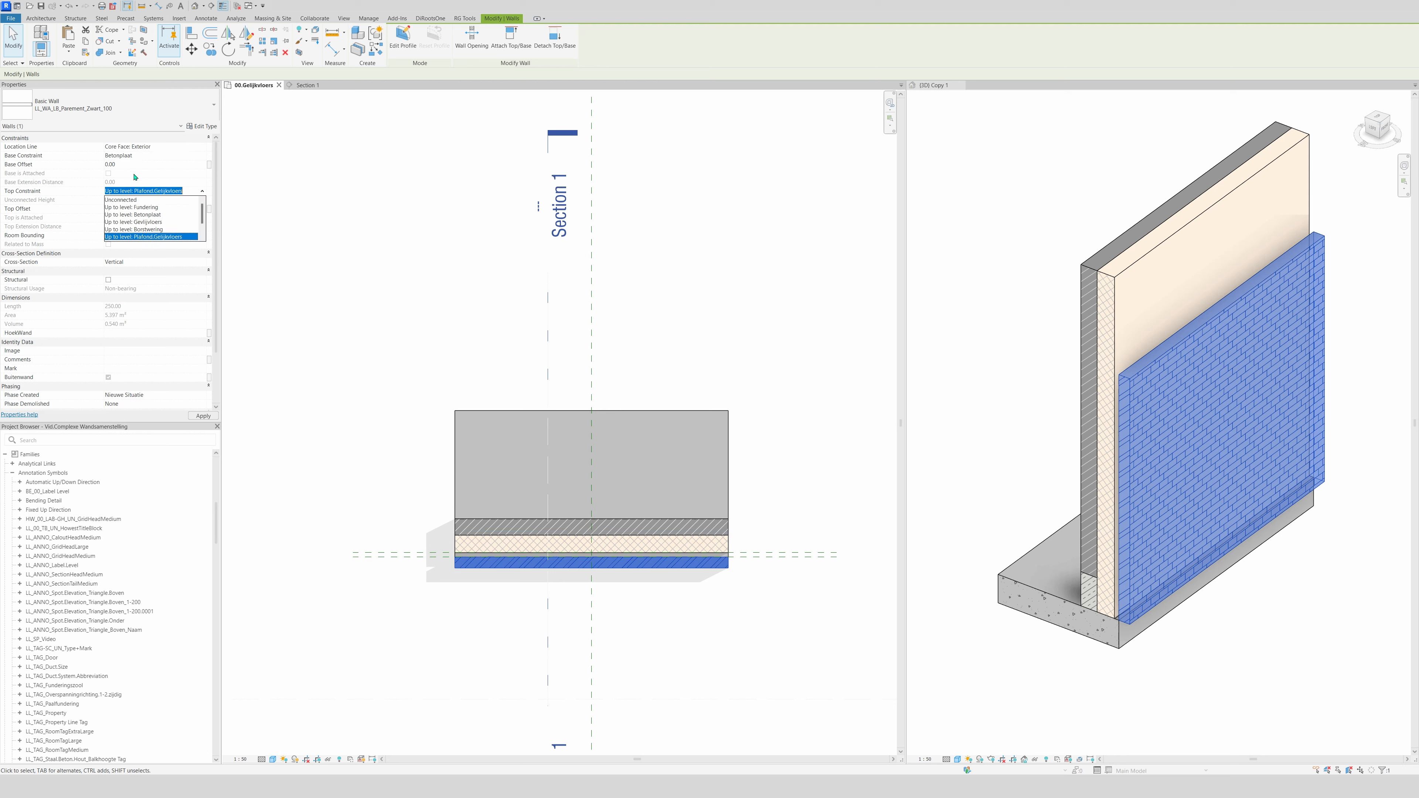
{"action": "left_click", "coordinate": [158, 230]}
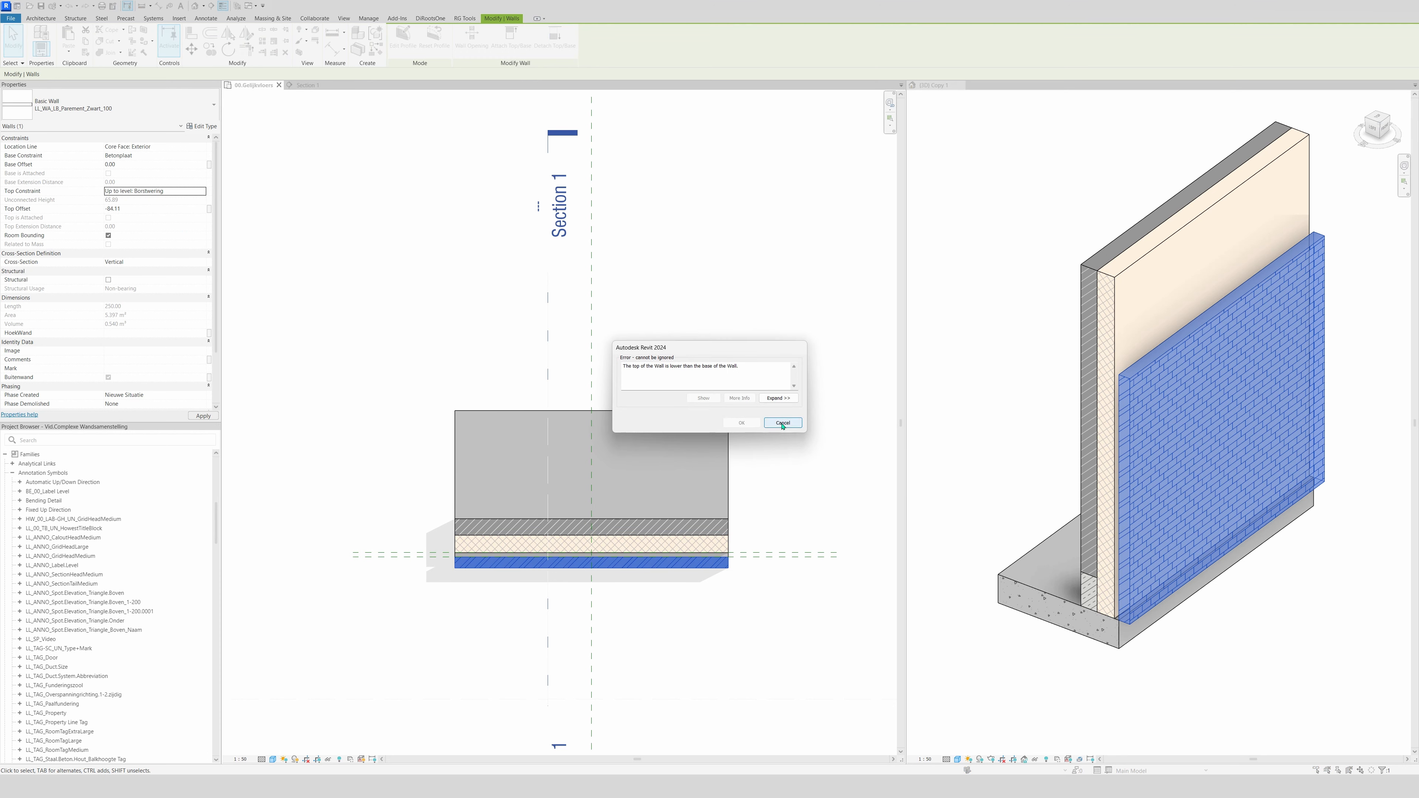
{"action": "left_click", "coordinate": [782, 423]}
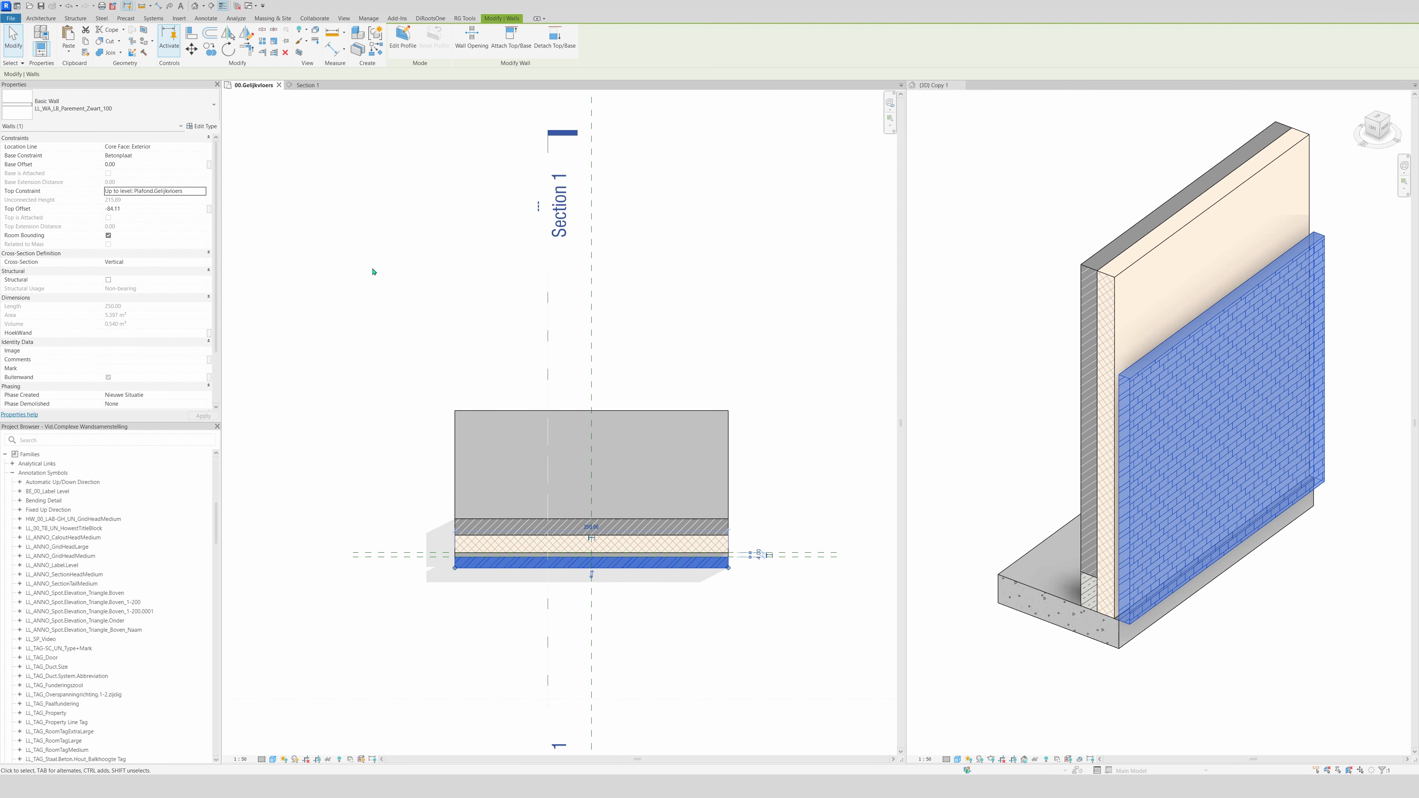
- In Section 1, set the Parement_Zwart wall's top offset to 0 and constrain its top to Up to level: Borstwering
{"action": "left_click", "coordinate": [306, 85]}
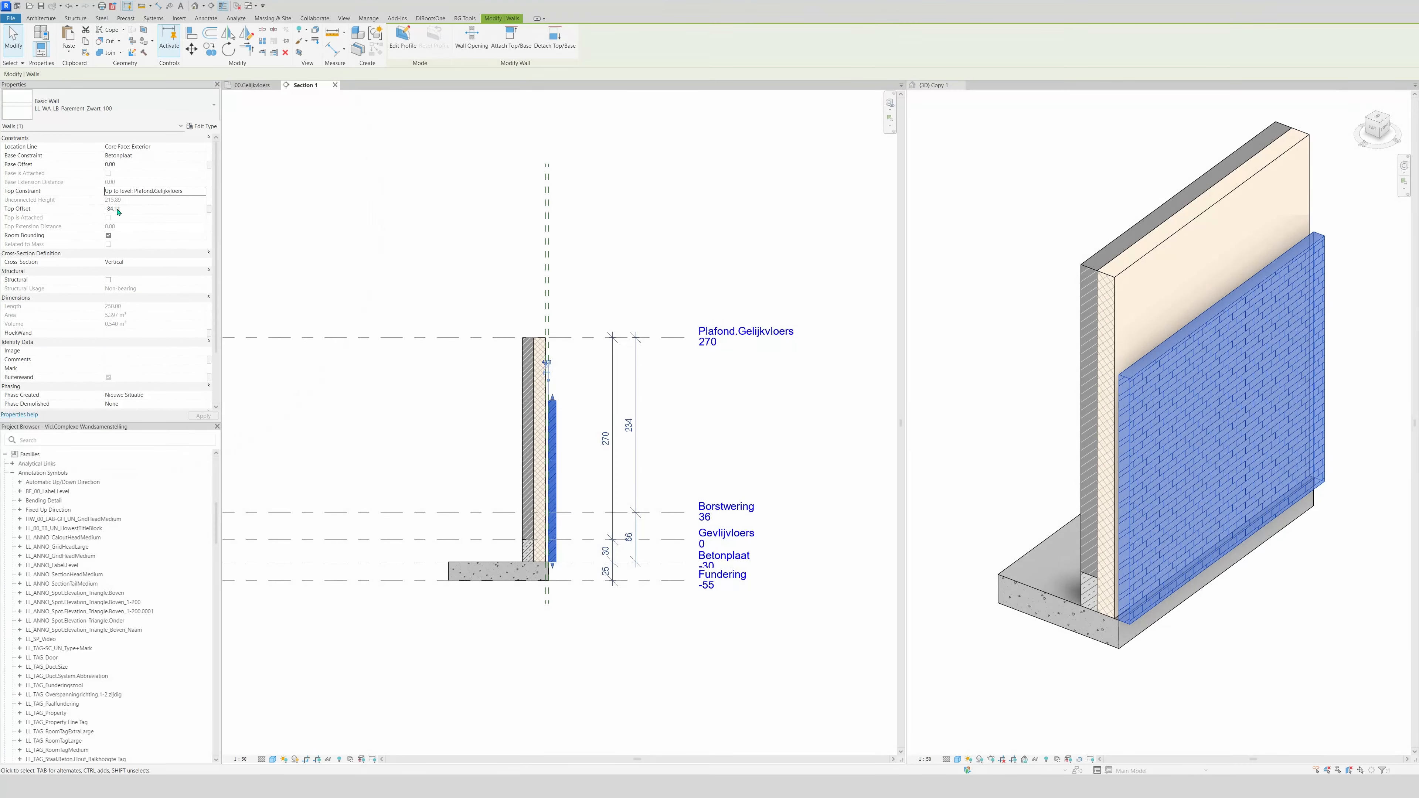
{"action": "left_click", "coordinate": [117, 211]}
{"action": "type", "text": "0"}
{"action": "key", "text": "Return"}
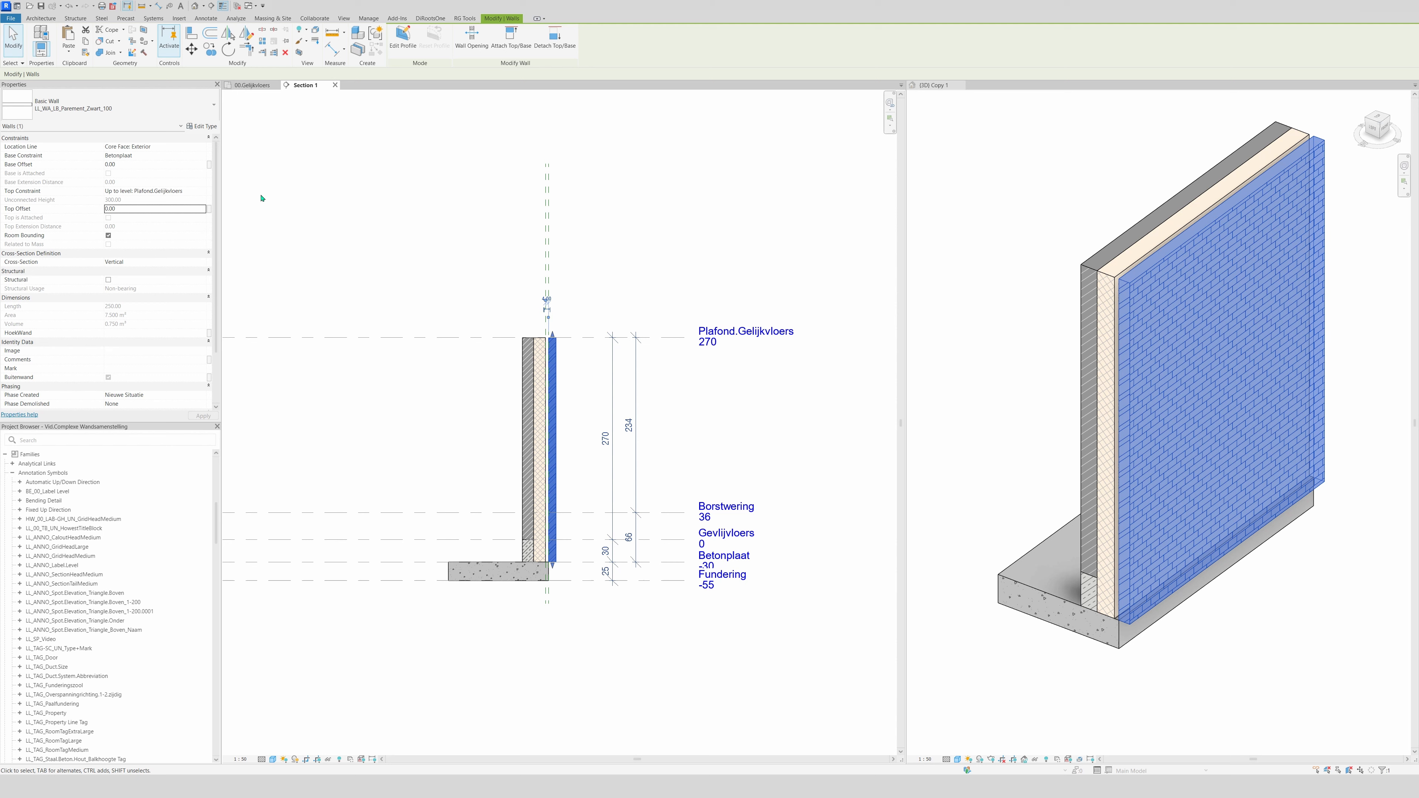
{"action": "left_click", "coordinate": [200, 191]}
{"action": "left_click", "coordinate": [202, 191]}
{"action": "left_click", "coordinate": [134, 229]}
{"action": "left_click", "coordinate": [577, 485]}
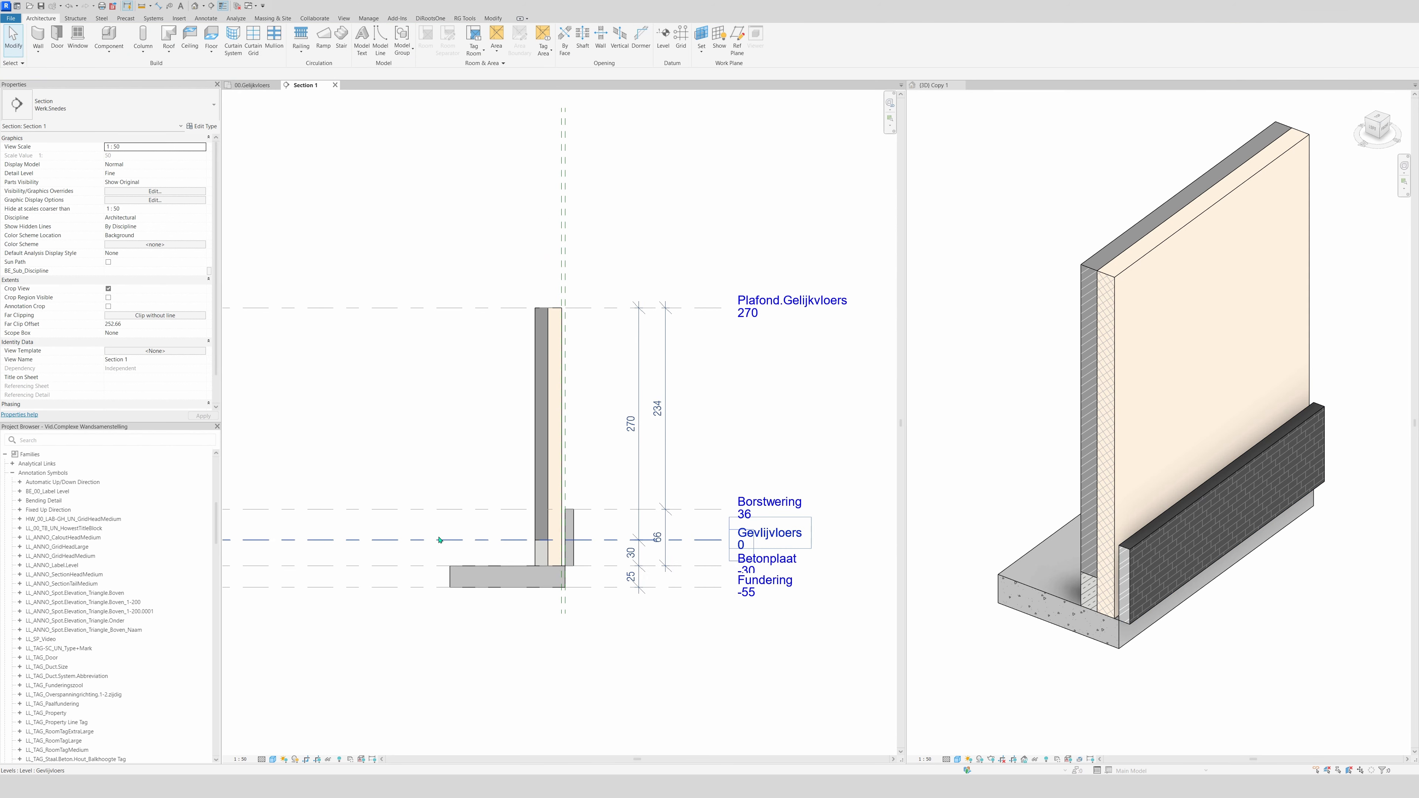
{"action": "scroll", "coordinate": [495, 478], "scroll_direction": "up", "scroll_amount": 3}
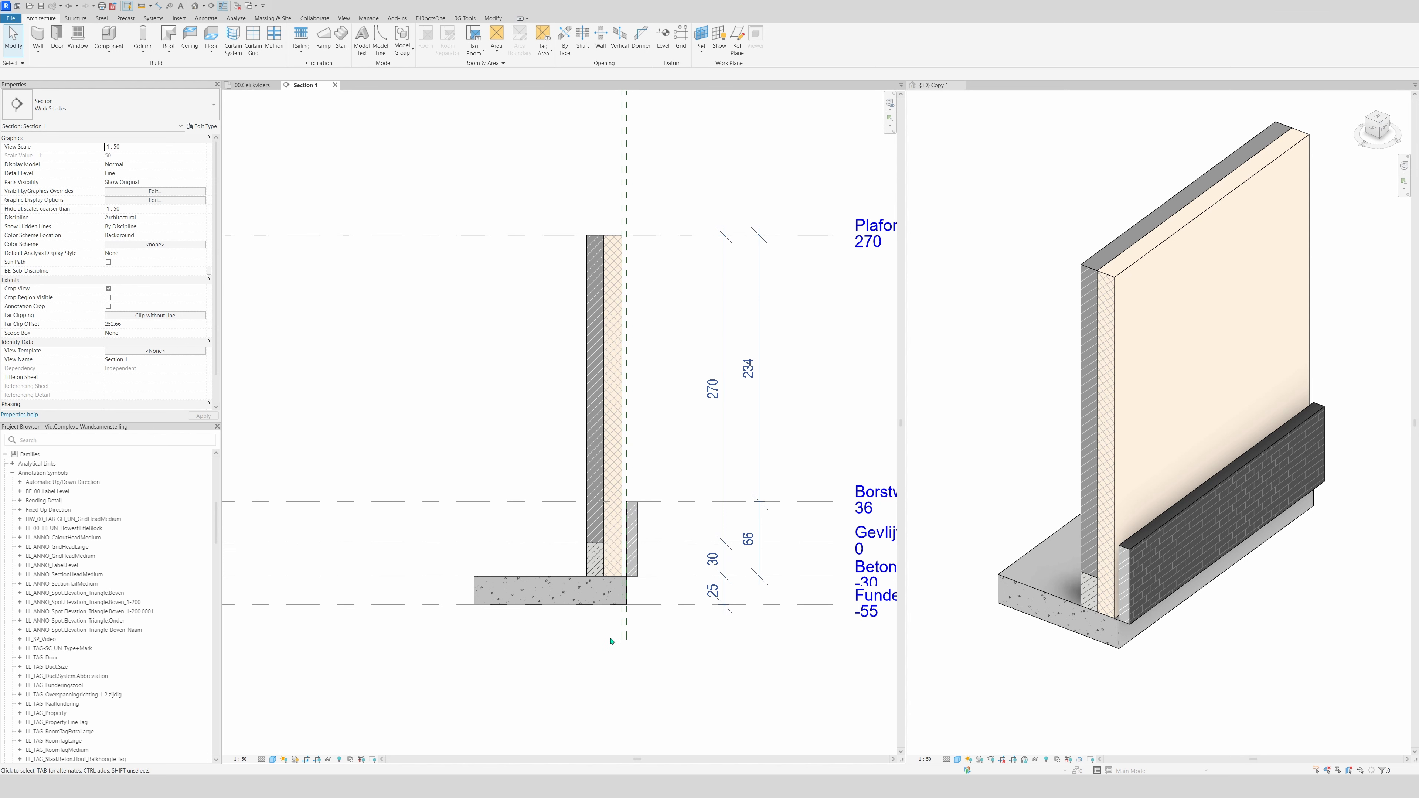
{"action": "middle_click_drag", "start_coordinate": [648, 628], "coordinate": [601, 557]}
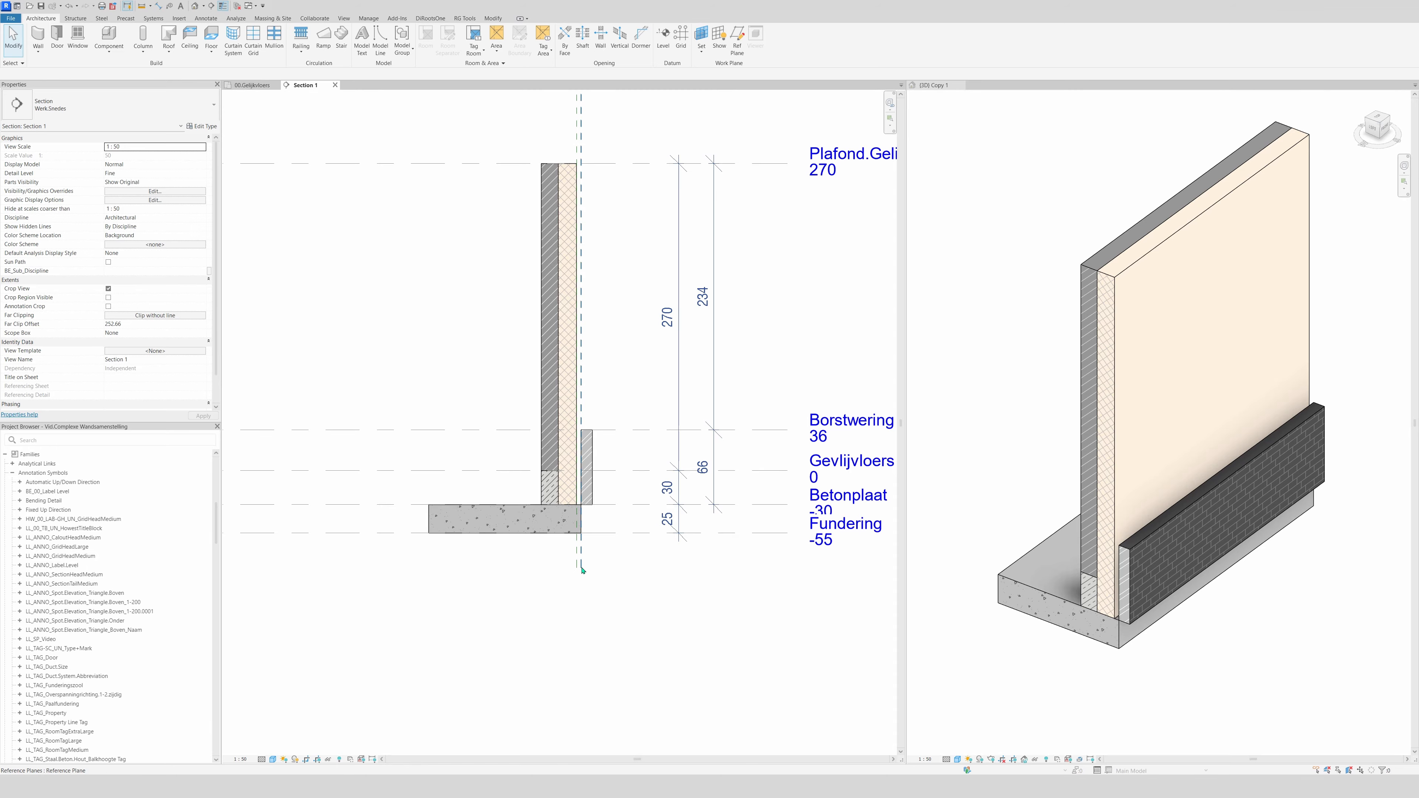
{"action": "left_click", "coordinate": [211, 51]}
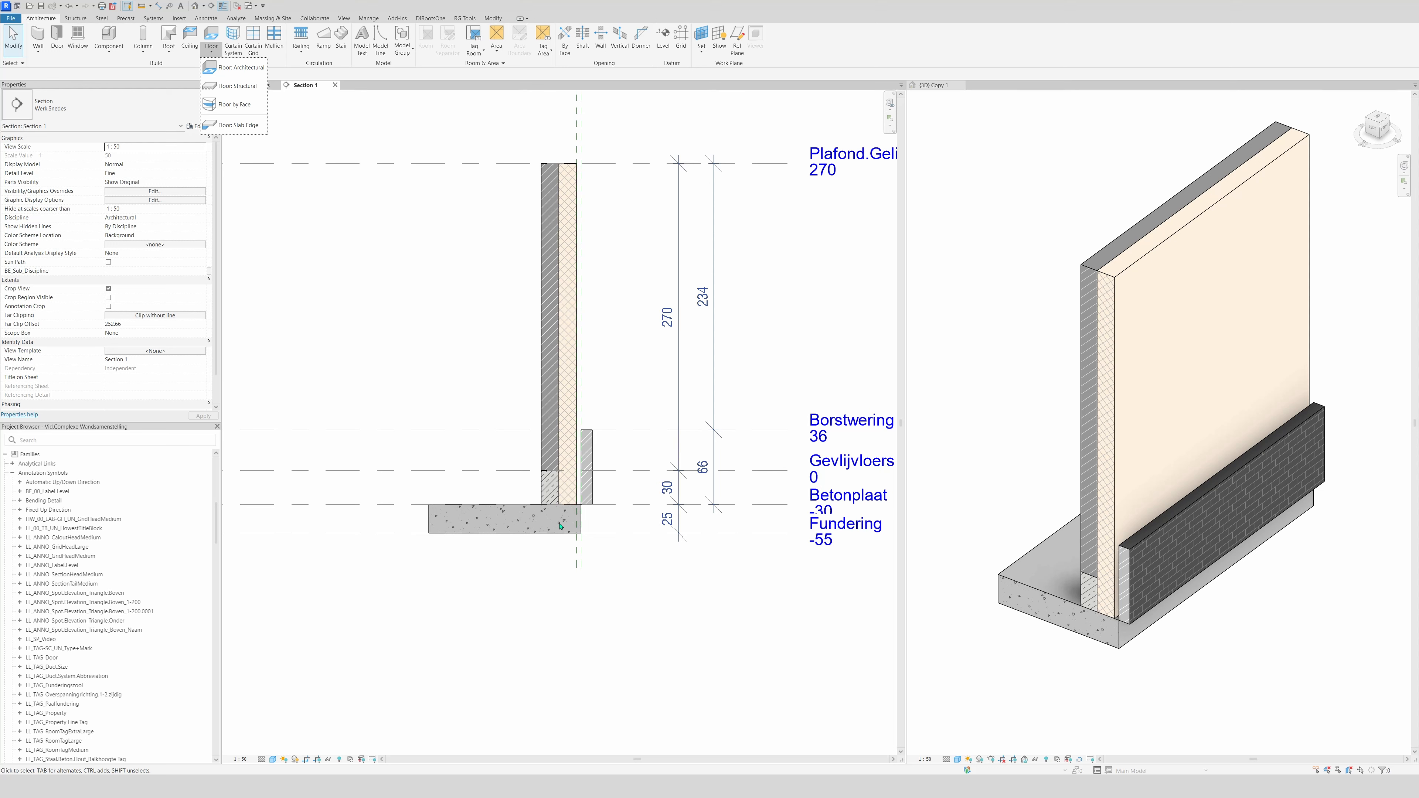
{"action": "left_click", "coordinate": [547, 519]}
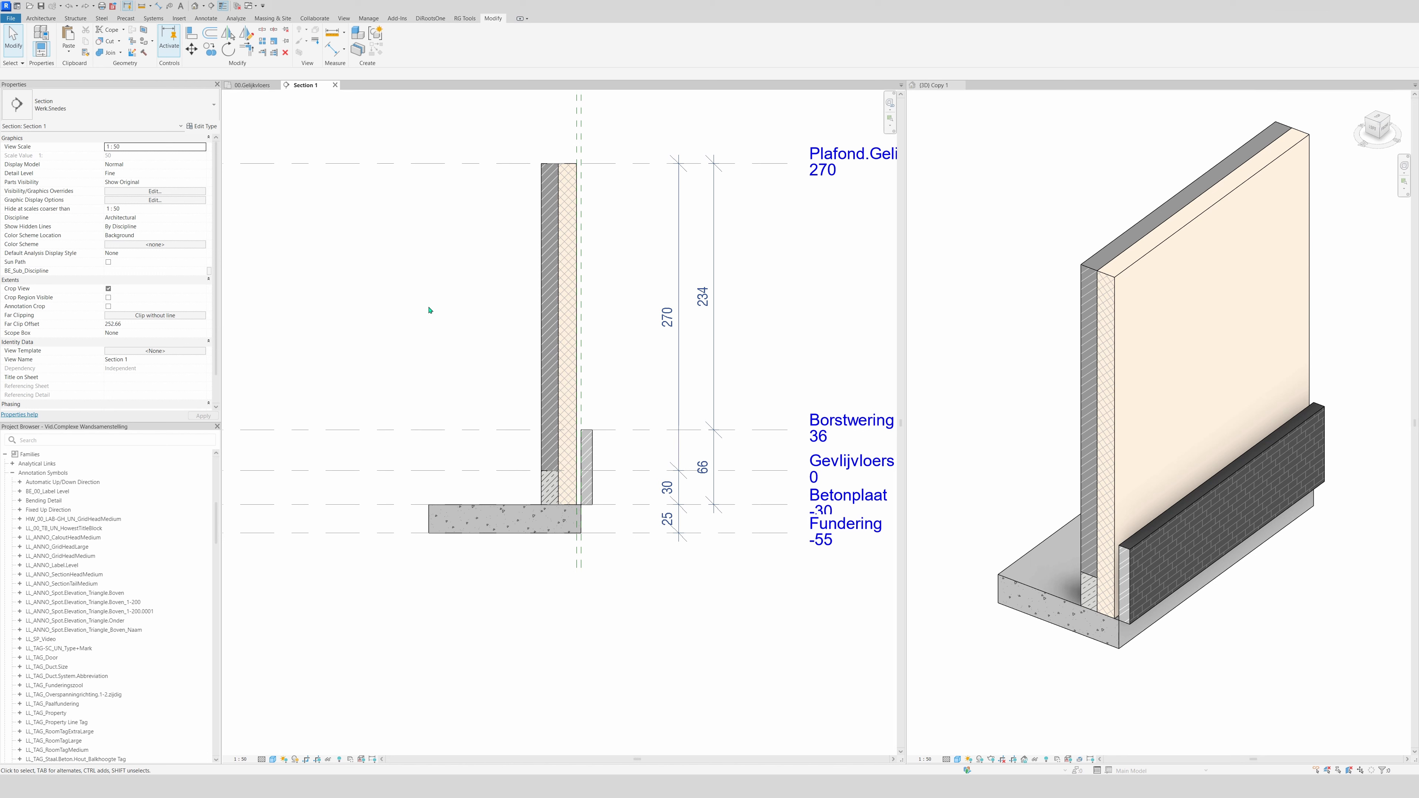
- Try a detail-line rectangle running down and inward from the slab's lower outer corner, and undo it
{"action": "key", "text": "d"}
{"action": "key", "text": "l"}
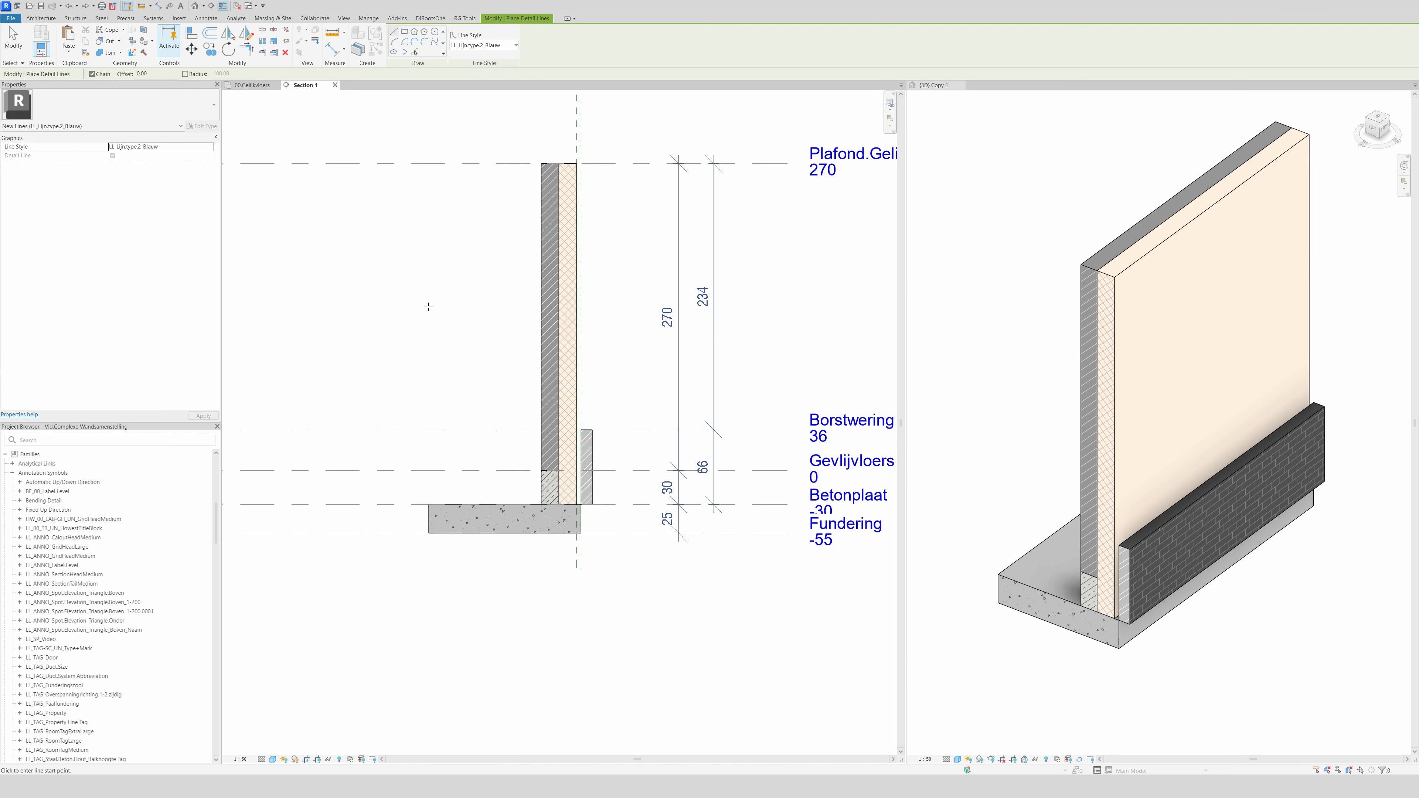
{"action": "left_click", "coordinate": [404, 32]}
{"action": "left_click", "coordinate": [581, 533]}
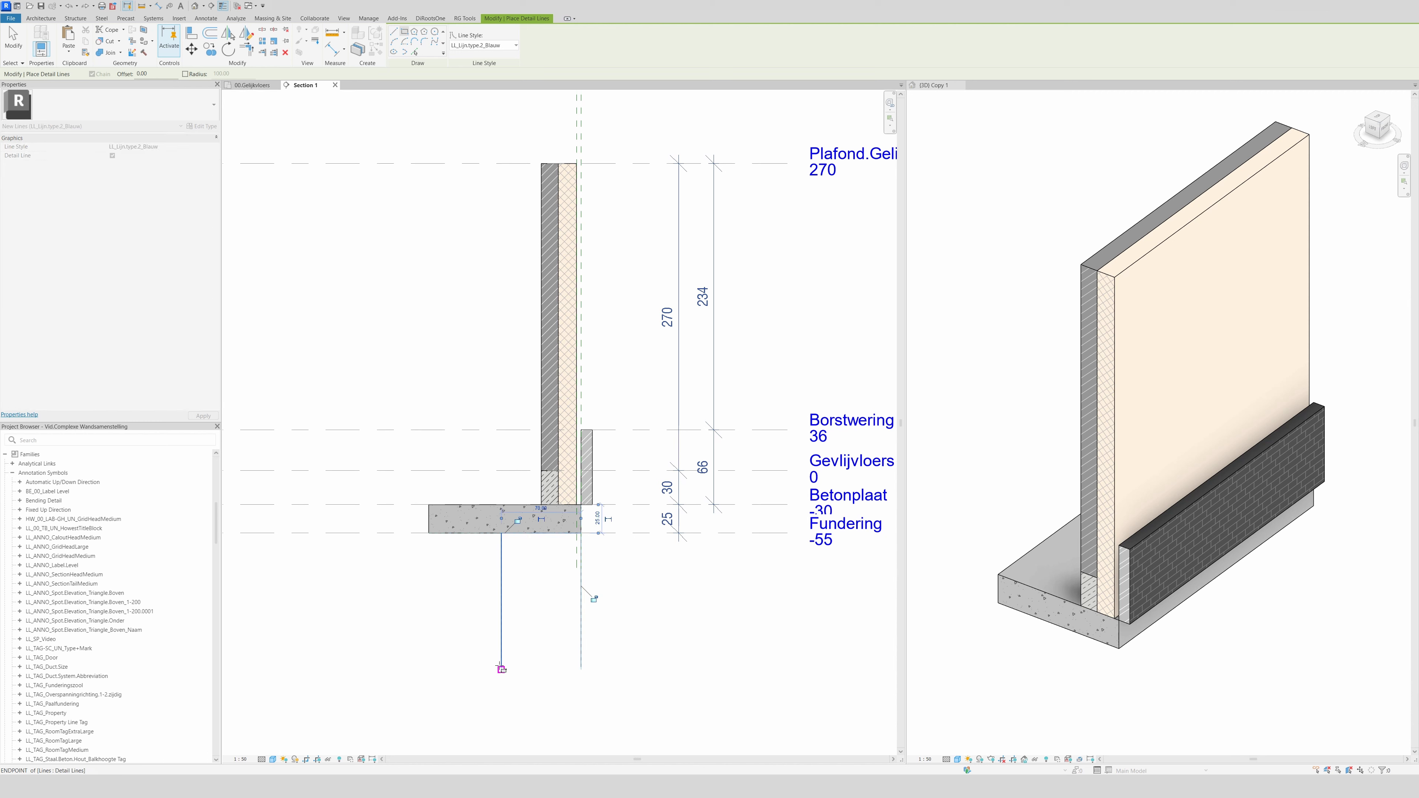
{"action": "left_click", "coordinate": [501, 667]}
{"action": "key", "text": "Escape"}
{"action": "key", "text": "Escape"}
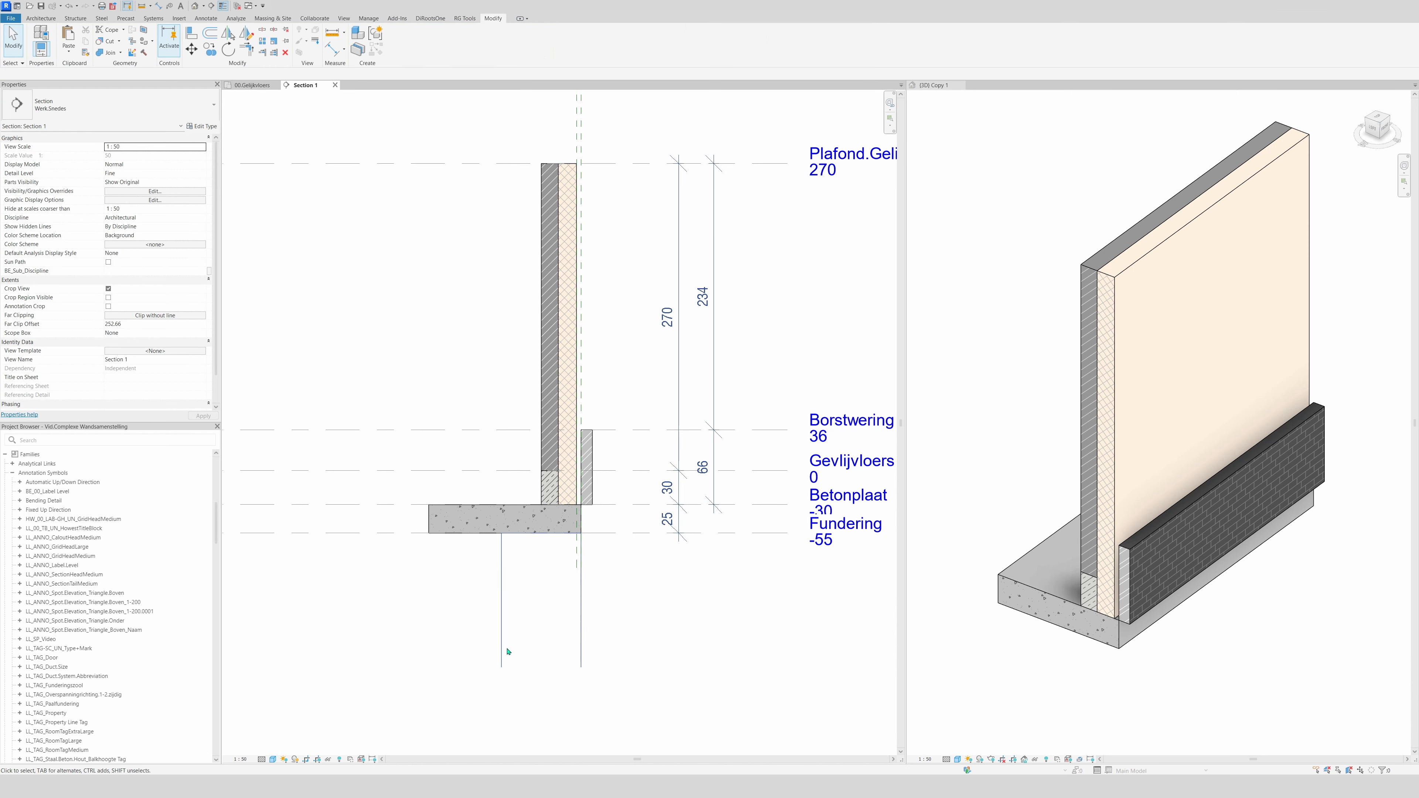
{"action": "key", "text": "ctrl+z"}
- Draw a detail-line rectangle below the slab, running down and inward from the slab's lower outer corner
{"action": "key", "text": "d"}
{"action": "key", "text": "l"}
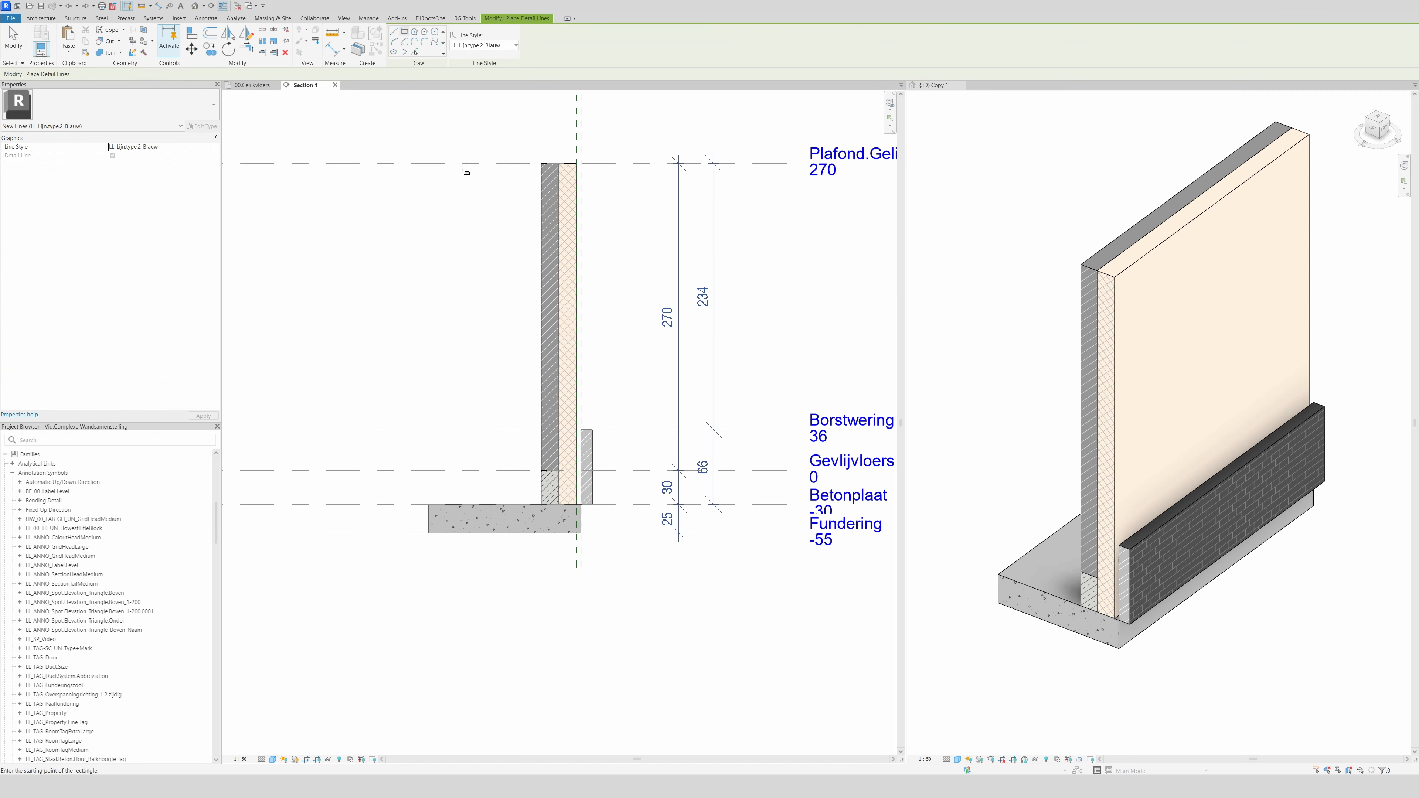
{"action": "left_click", "coordinate": [581, 533]}
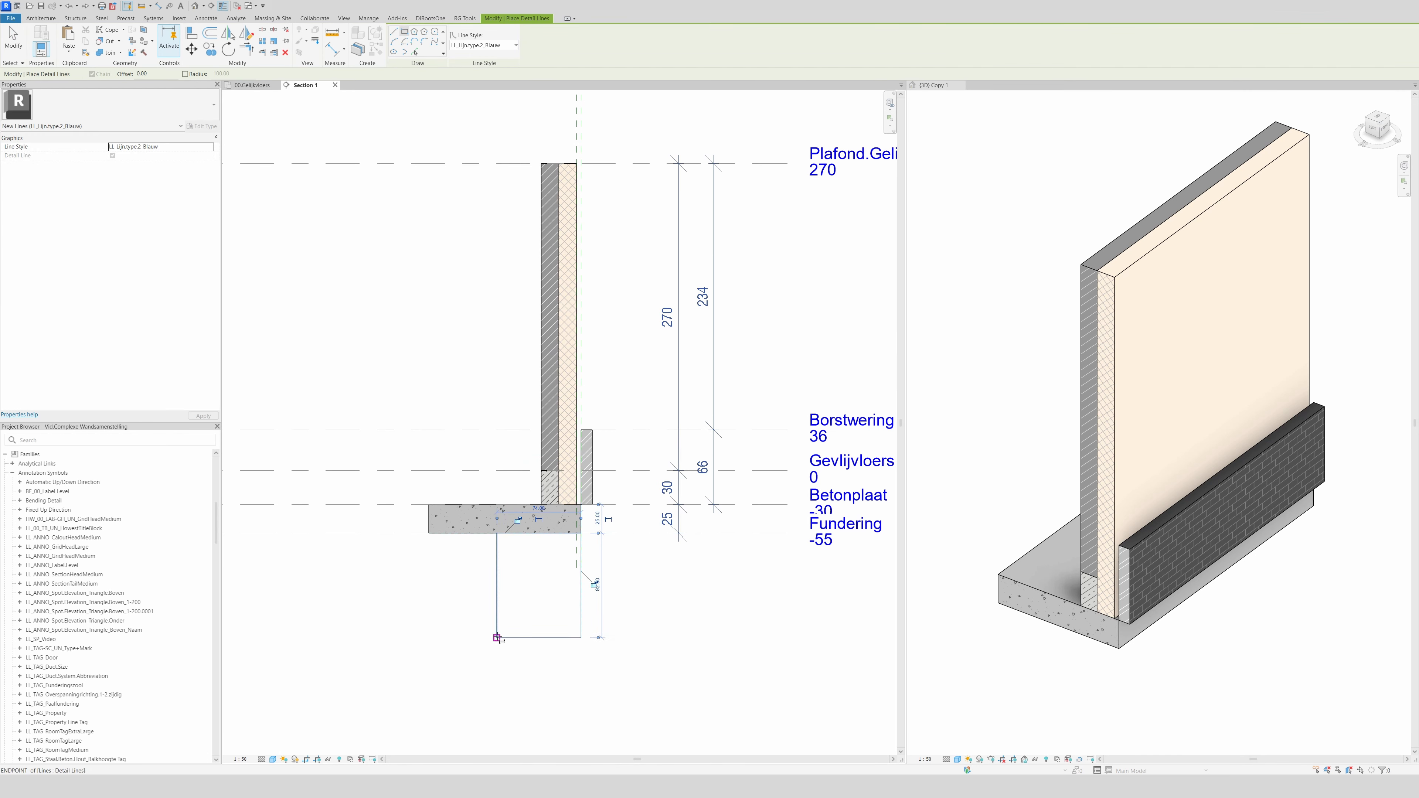
{"action": "left_click", "coordinate": [498, 638]}
{"action": "key", "text": "Escape"}
{"action": "key", "text": "Escape"}
- Align the rectangle's outer vertical line with the outer face of the Parement_Zwart wall
{"action": "key", "text": "a"}
{"action": "key", "text": "l"}
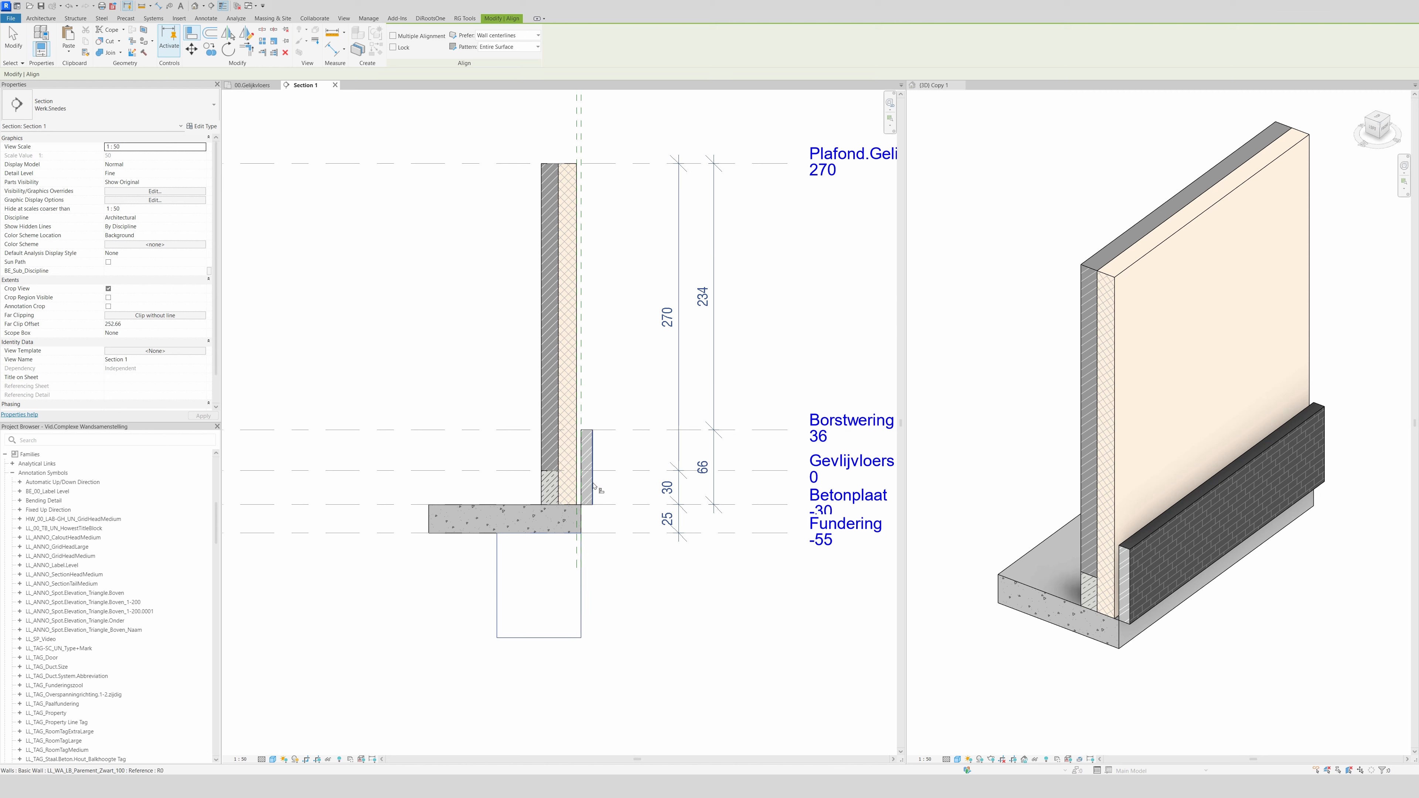
{"action": "left_click", "coordinate": [593, 486]}
{"action": "left_click", "coordinate": [581, 579]}
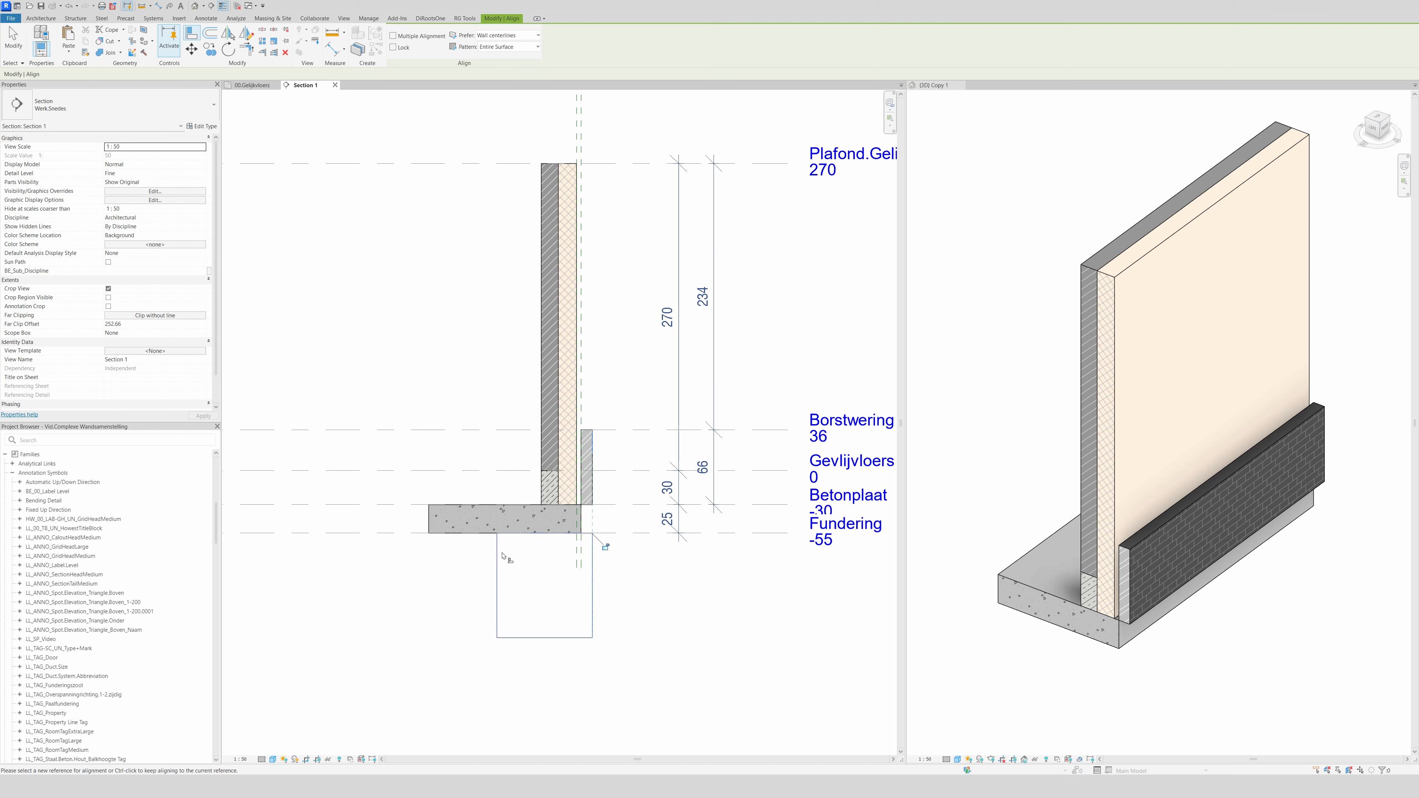
{"action": "key", "text": "Escape"}
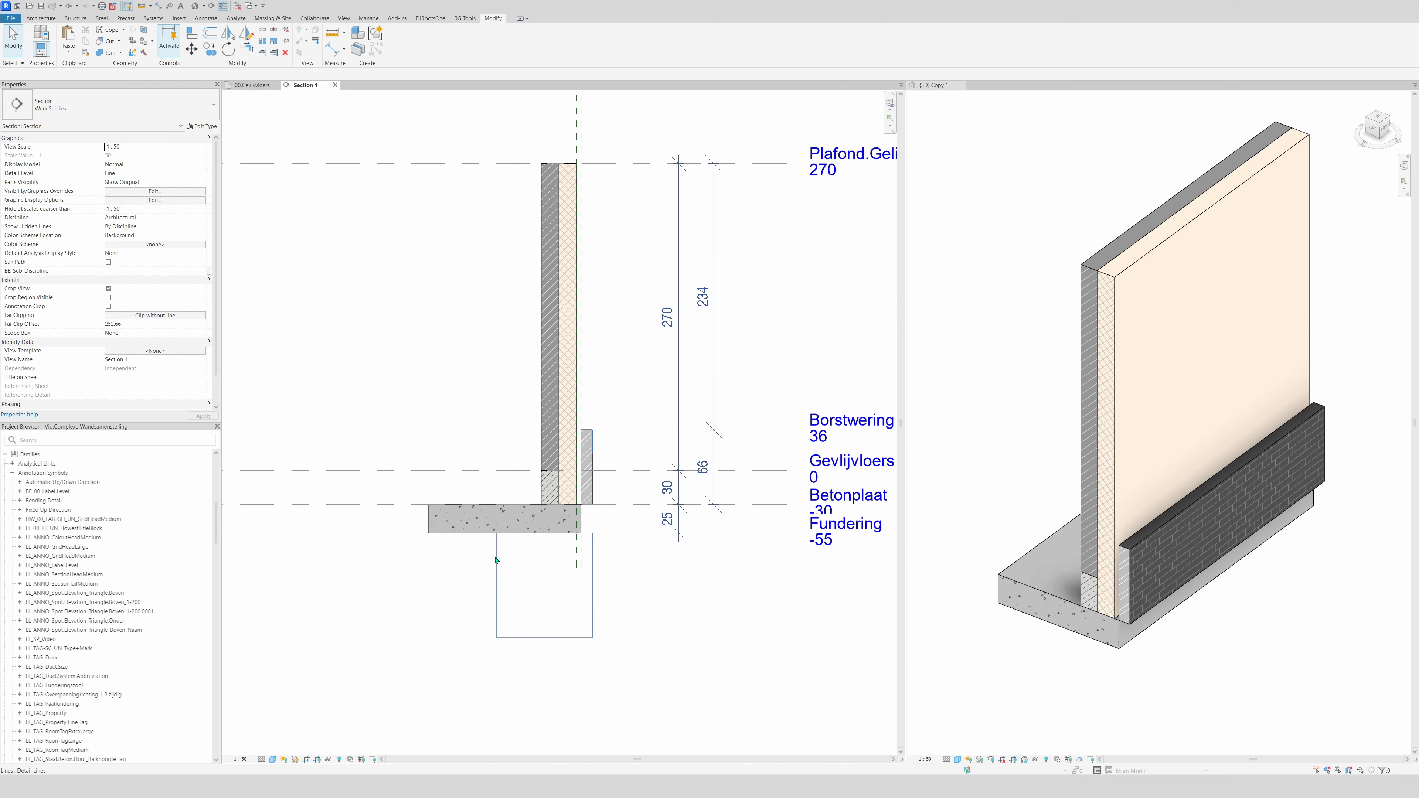
- Move the rectangle's inner vertical line to give a width of 60, and correct that width to 50
{"action": "left_click", "coordinate": [498, 560]}
{"action": "left_click", "coordinate": [535, 506]}
{"action": "type", "text": "60"}
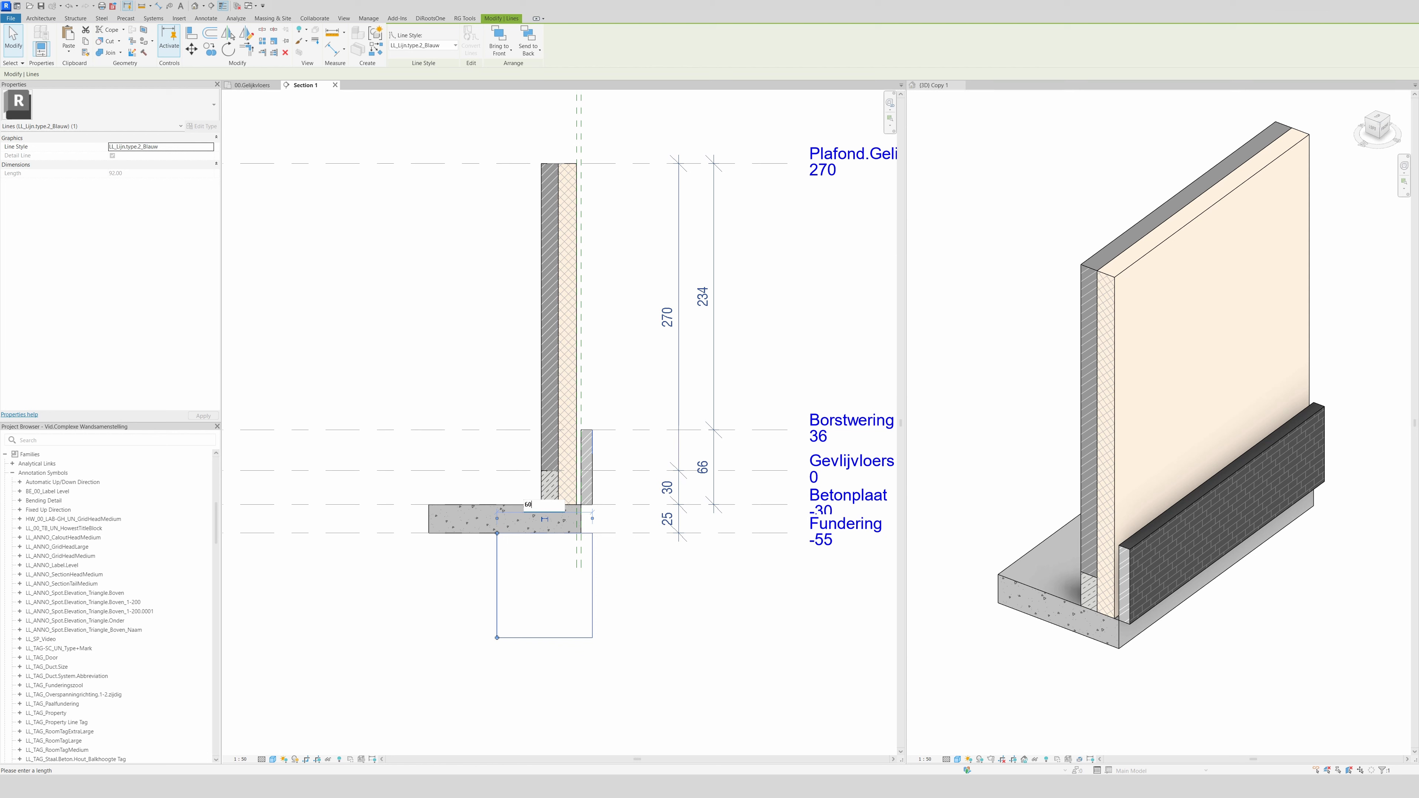
{"action": "key", "text": "Return"}
{"action": "left_click", "coordinate": [557, 508]}
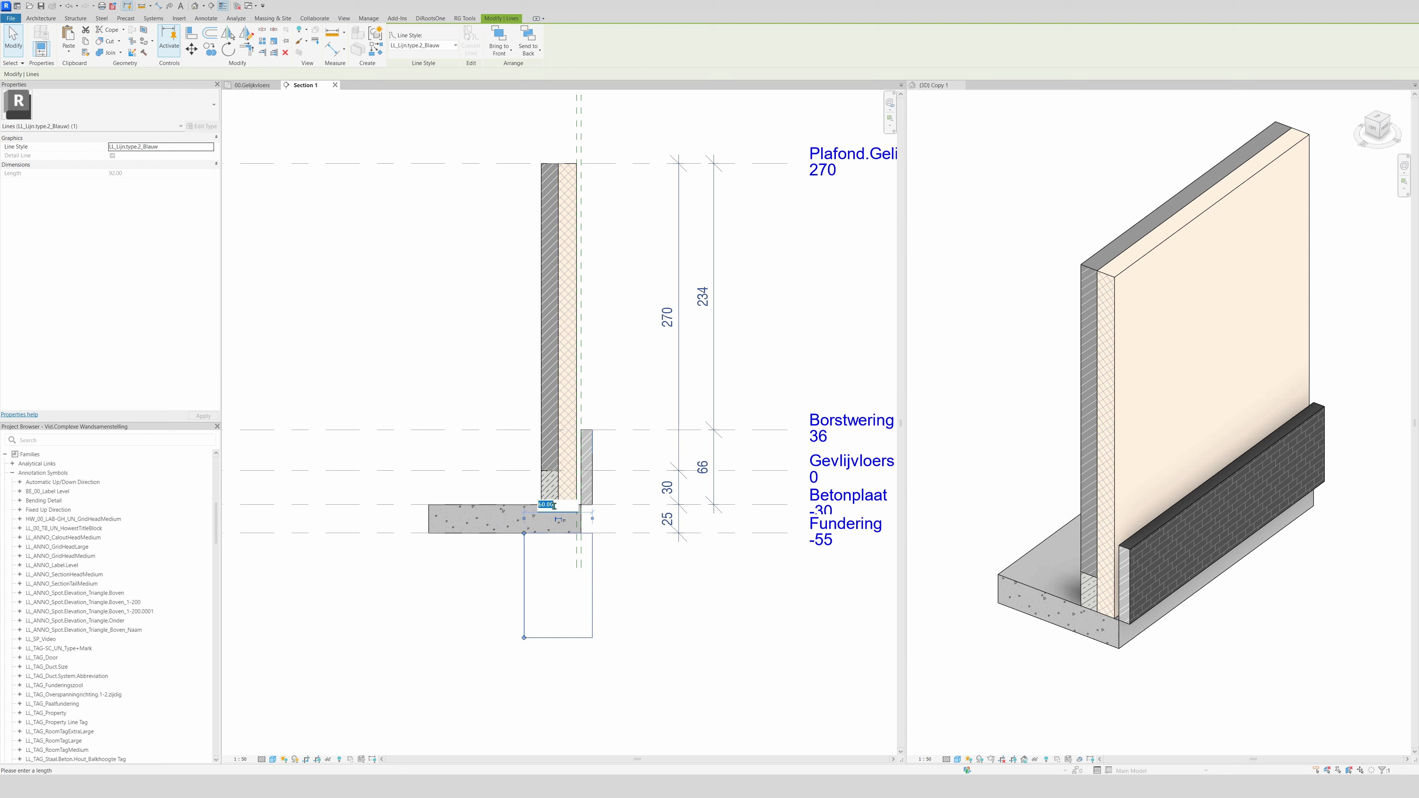
{"action": "type", "text": "50"}
{"action": "key", "text": "Return"}
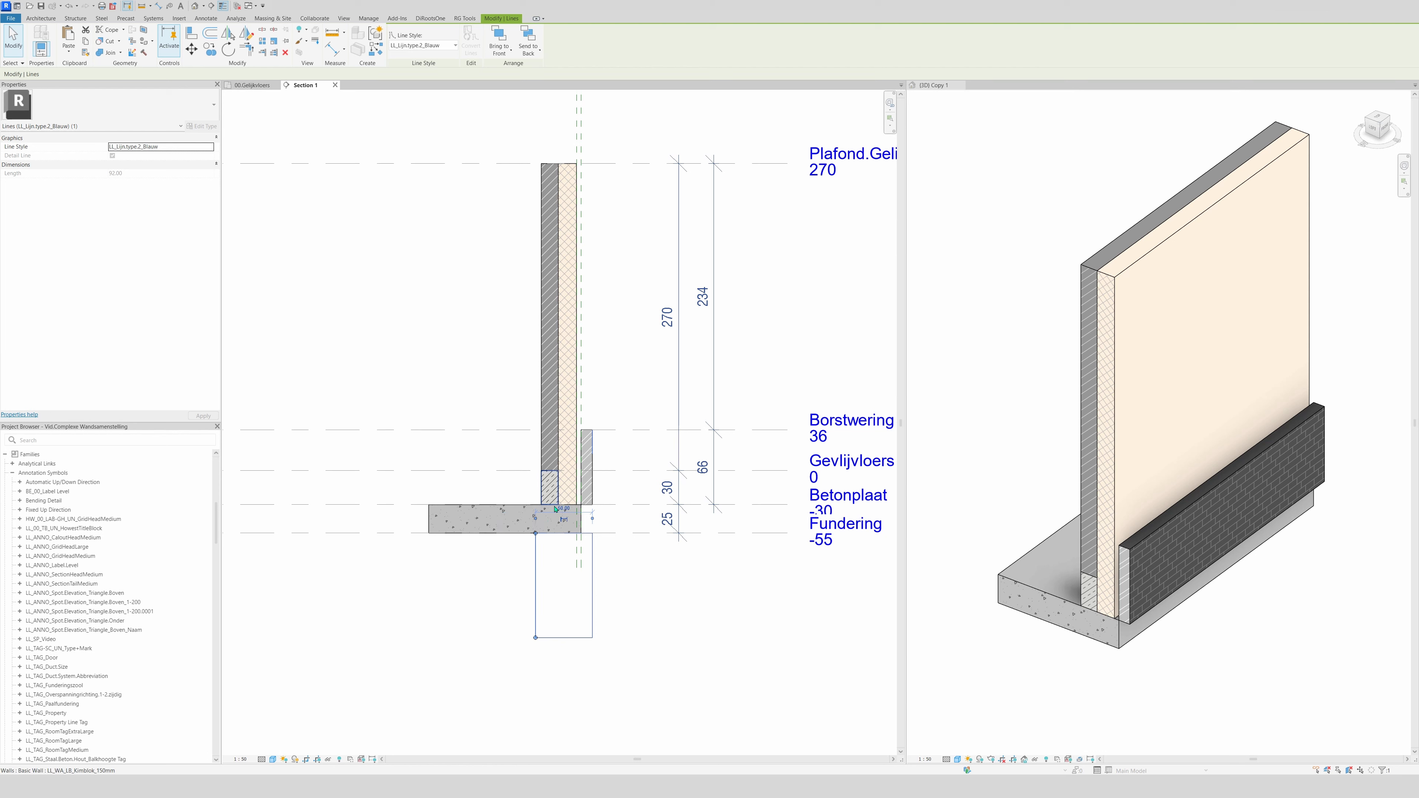
- Set the height of the detail-line rectangle below the slab to 60 by moving its lower line
{"action": "left_click", "coordinate": [571, 638]}
{"action": "left_click", "coordinate": [510, 588]}
{"action": "type", "text": "60"}
{"action": "key", "text": "Return"}
{"action": "left_click", "coordinate": [645, 592]}
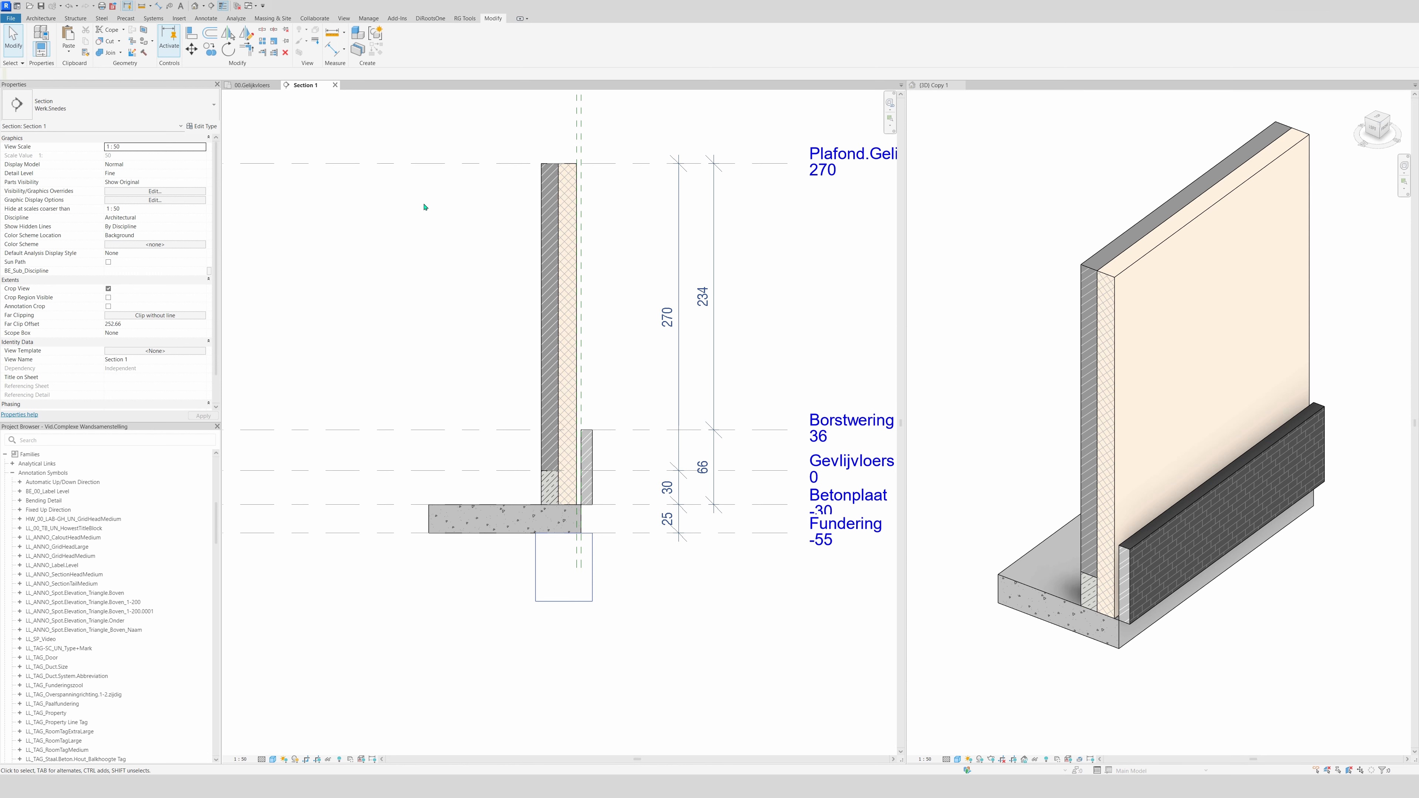
- Create a new family from the Metric Profile template
{"action": "left_click", "coordinate": [12, 19]}
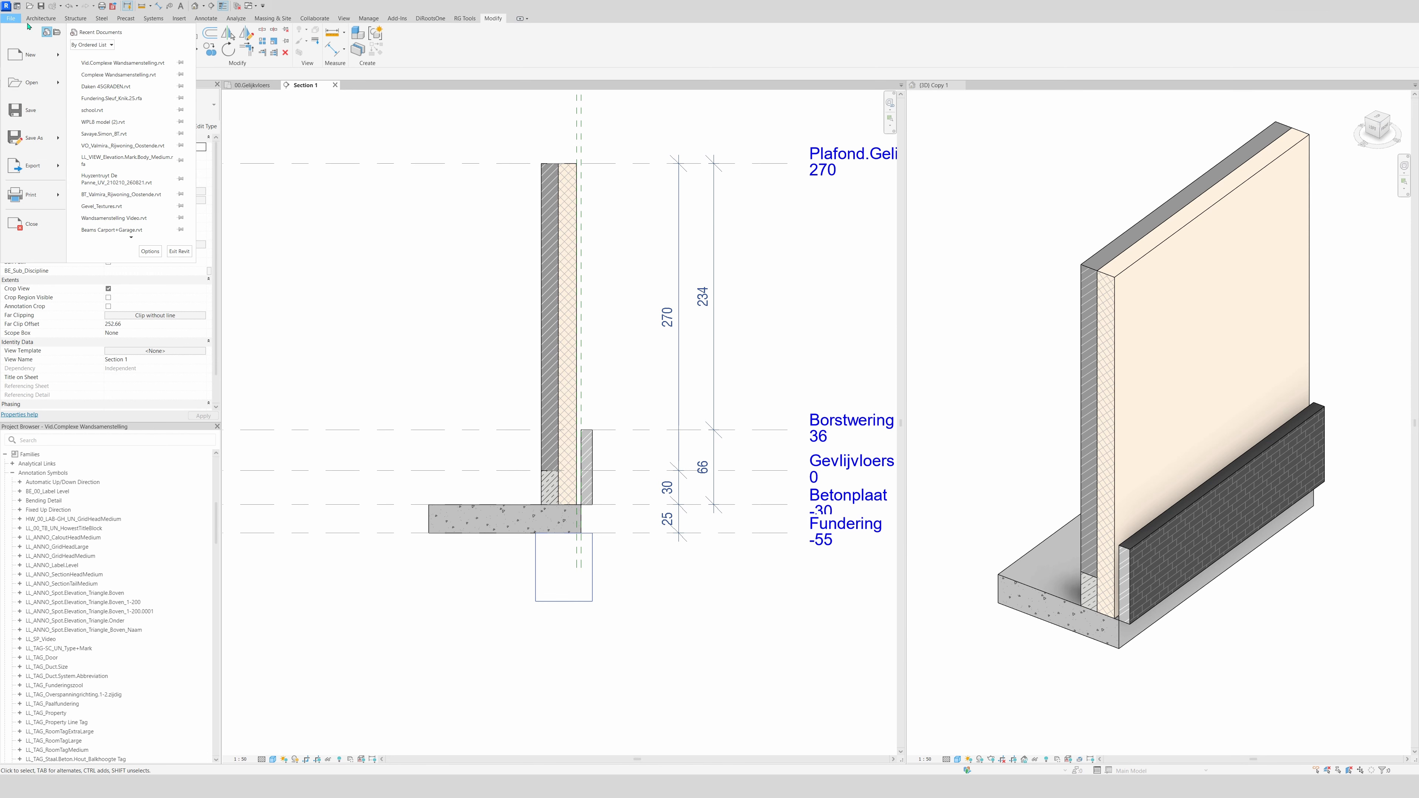
{"action": "mouse_move", "coordinate": [40, 55]}
{"action": "left_click", "coordinate": [99, 83]}
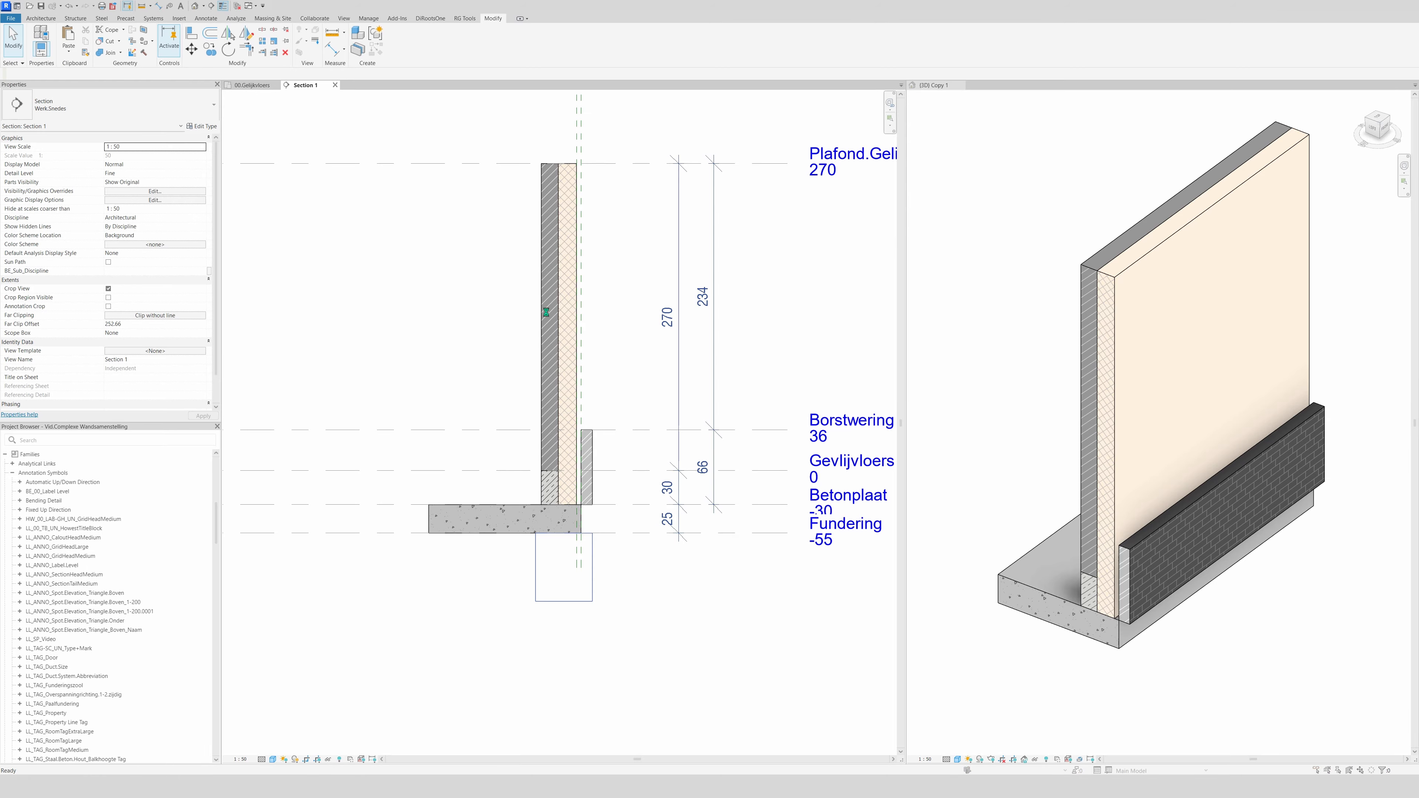
{"action": "scroll", "coordinate": [851, 518], "scroll_direction": "down", "scroll_amount": 12}
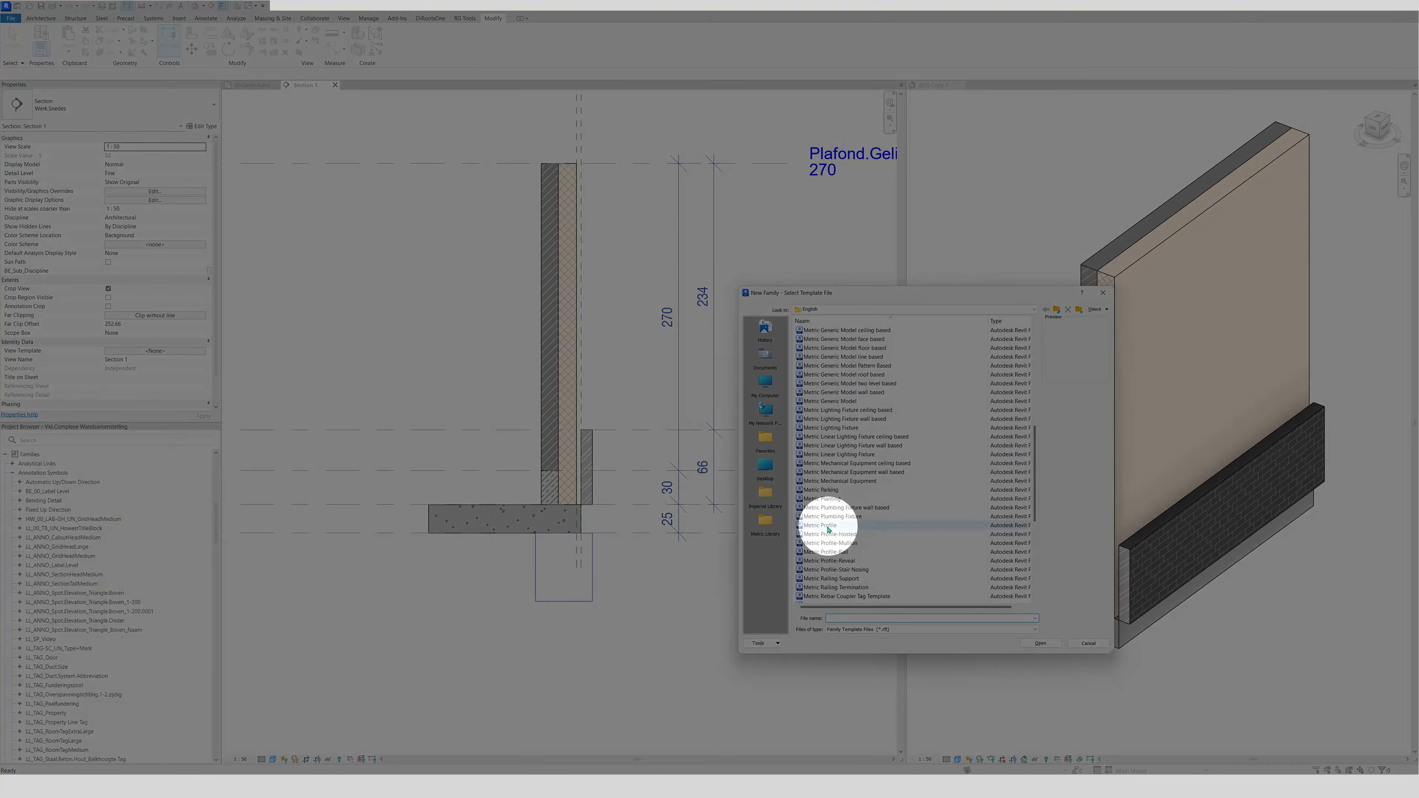
{"action": "left_click", "coordinate": [844, 526]}
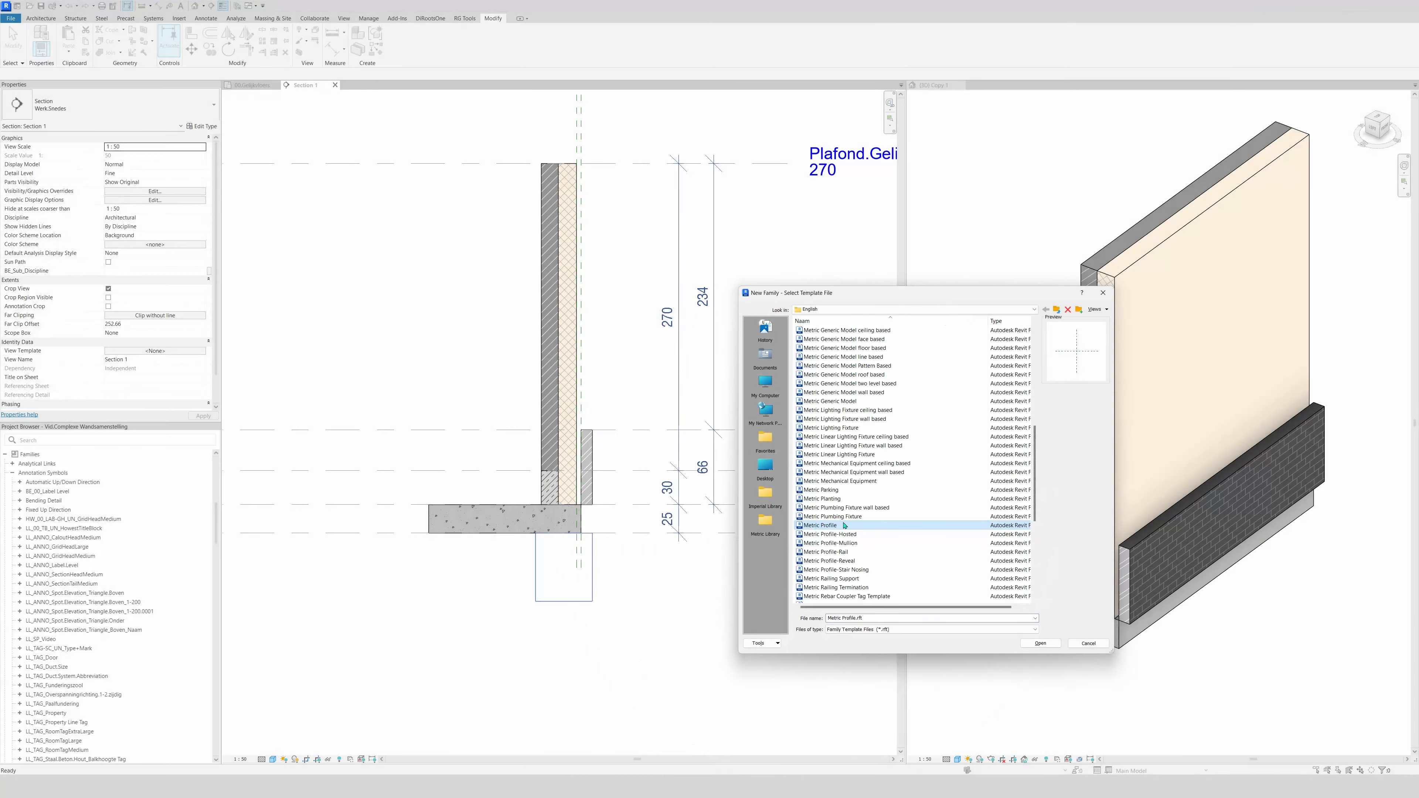
{"action": "left_click", "coordinate": [1040, 643]}
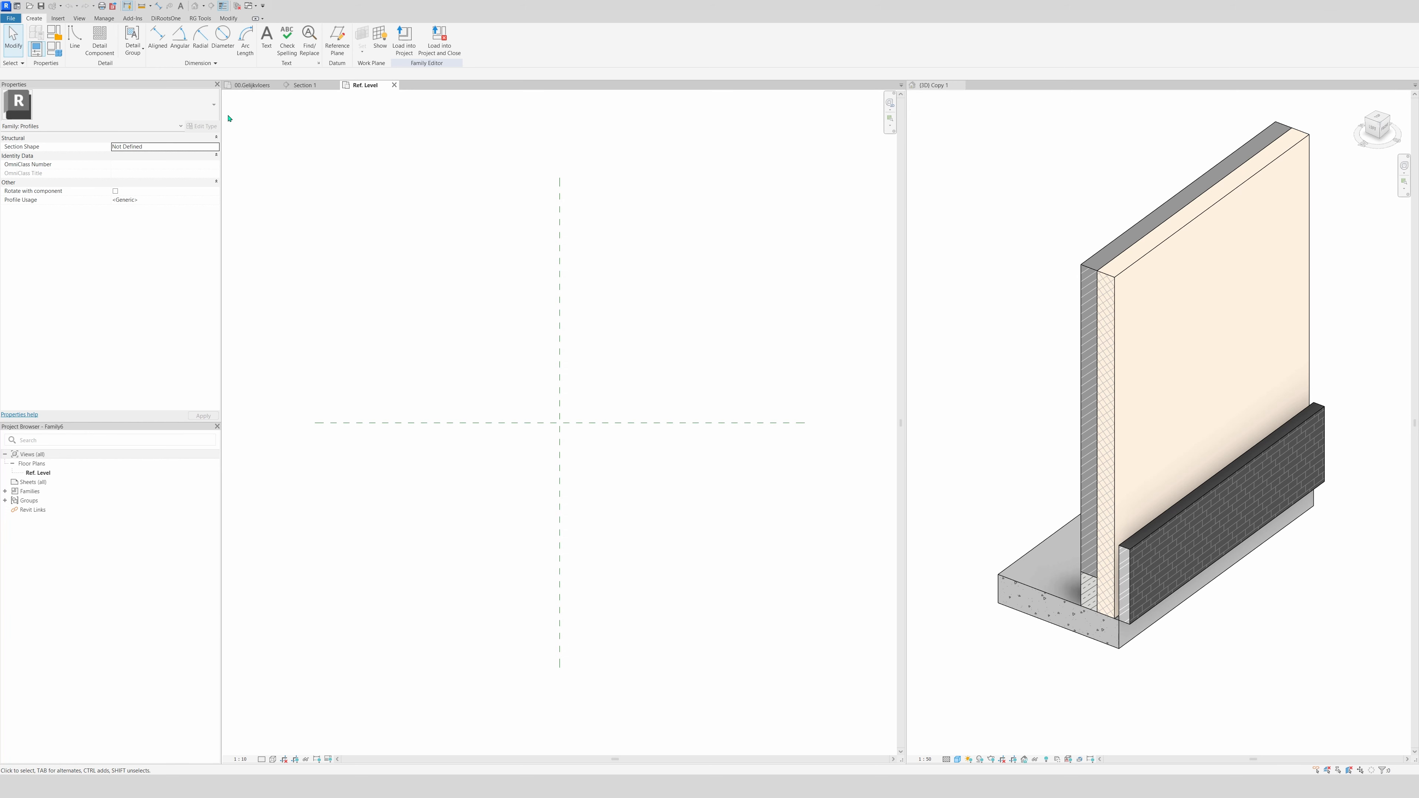
- Try a small line rectangle up and to the left of the reference plane intersection, and delete it
{"action": "left_click", "coordinate": [75, 40]}
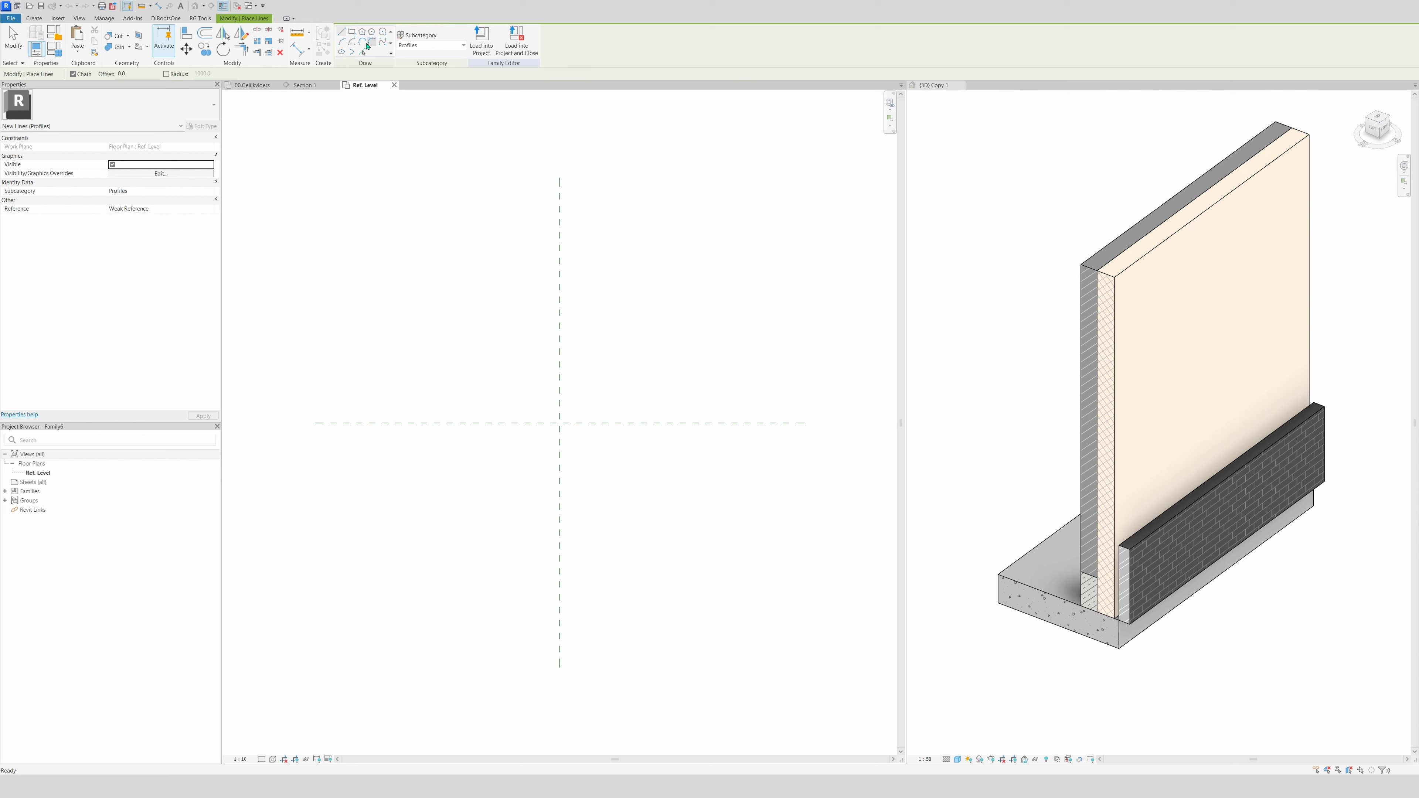
{"action": "left_click", "coordinate": [352, 32]}
{"action": "left_click", "coordinate": [559, 423]}
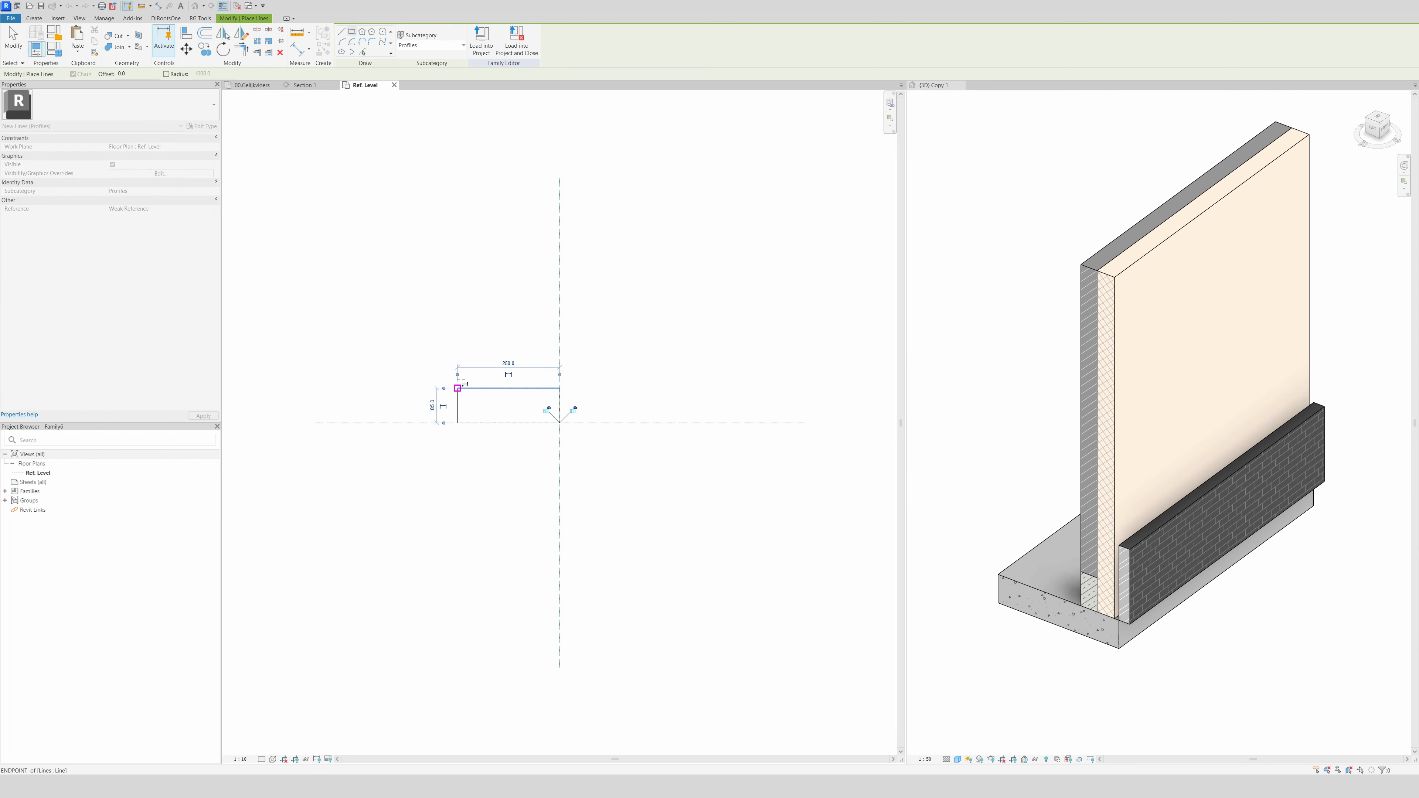
{"action": "left_click", "coordinate": [458, 388]}
{"action": "key", "text": "Escape"}
{"action": "key", "text": "Escape"}
{"action": "left_click_drag", "start_coordinate": [415, 347], "coordinate": [465, 308]}
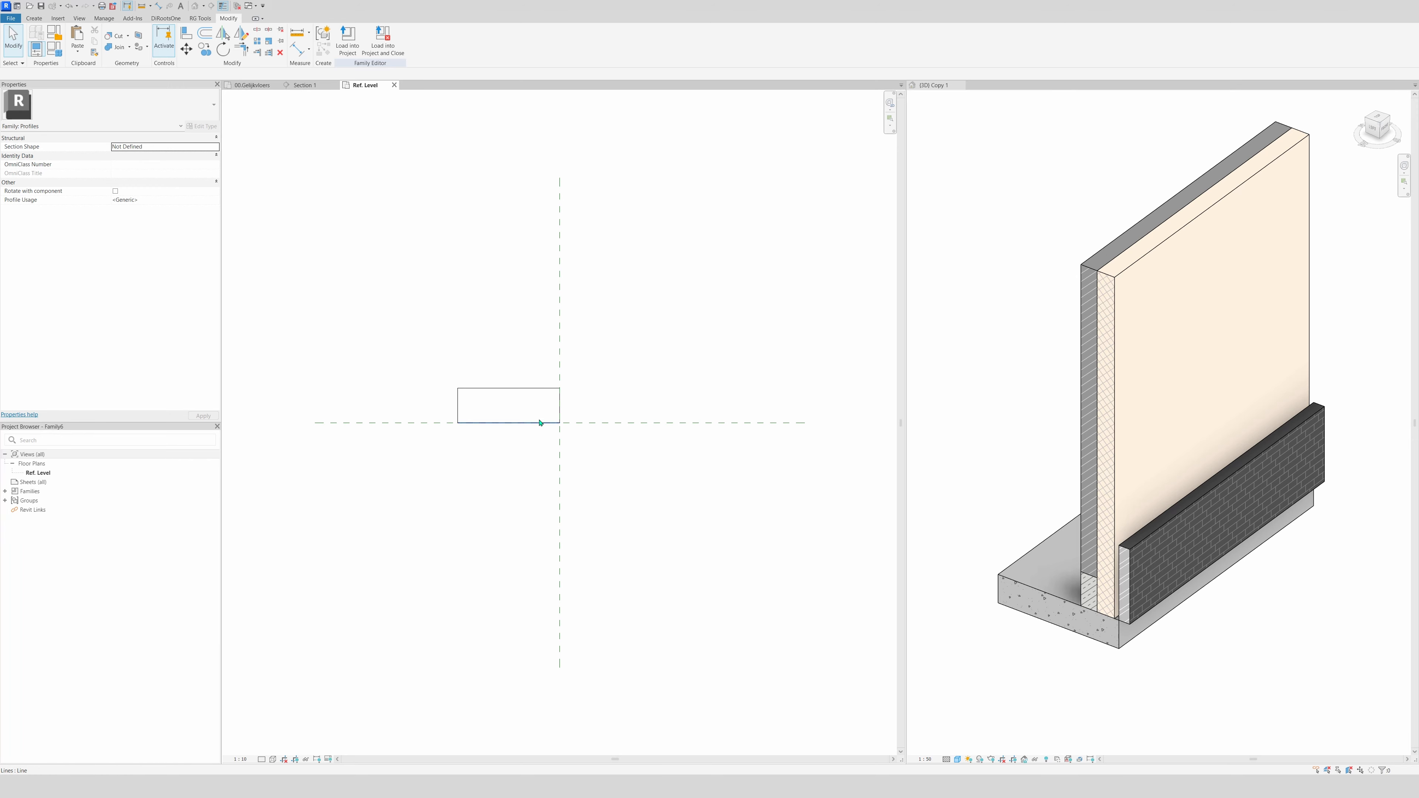
{"action": "left_click_drag", "start_coordinate": [426, 352], "coordinate": [602, 453]}
{"action": "key", "text": "Delete"}
- Copy the four-line rectangle below the slab in Section 1 and paste it into the profile family's Ref. Level view
{"action": "left_click", "coordinate": [304, 85]}
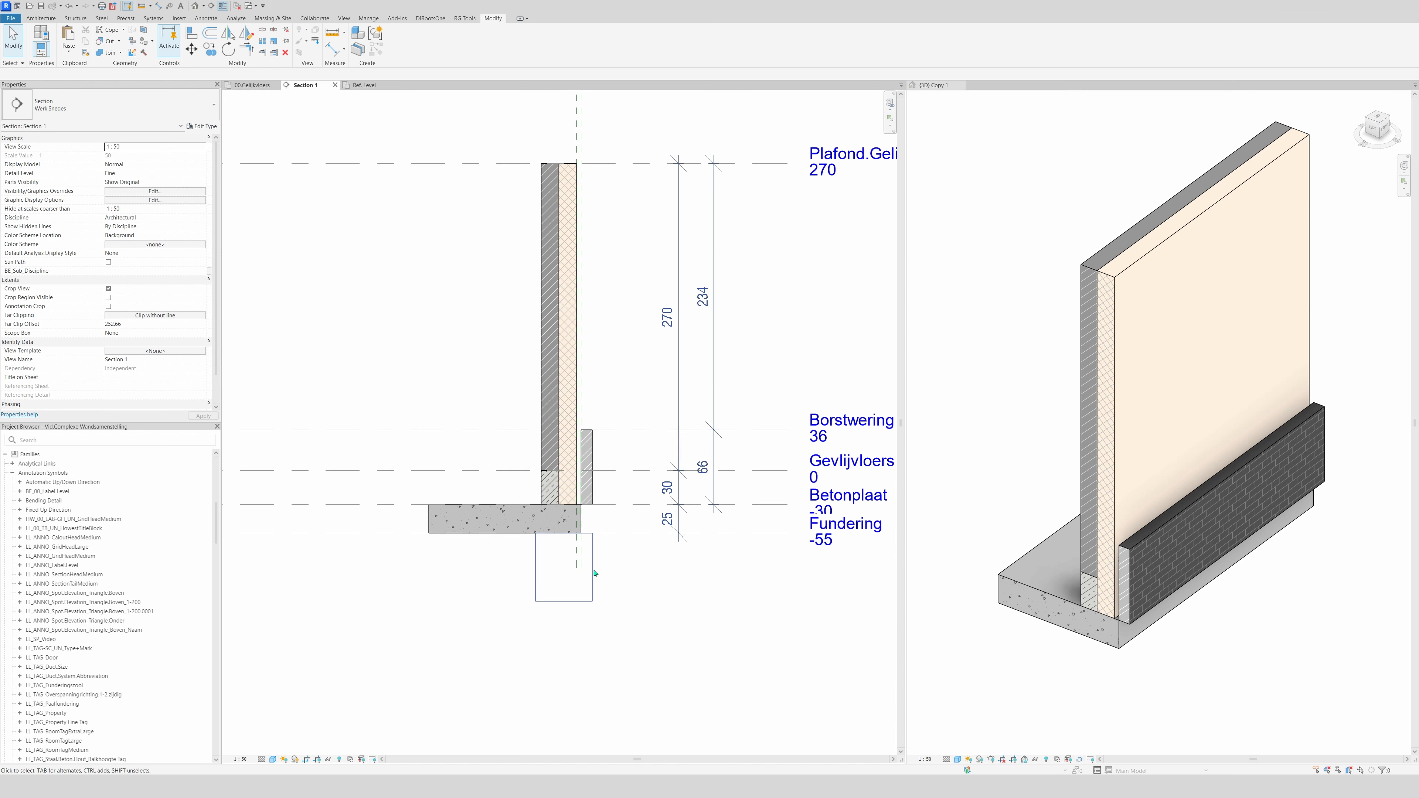
{"action": "left_click_drag", "start_coordinate": [495, 637], "coordinate": [618, 530]}
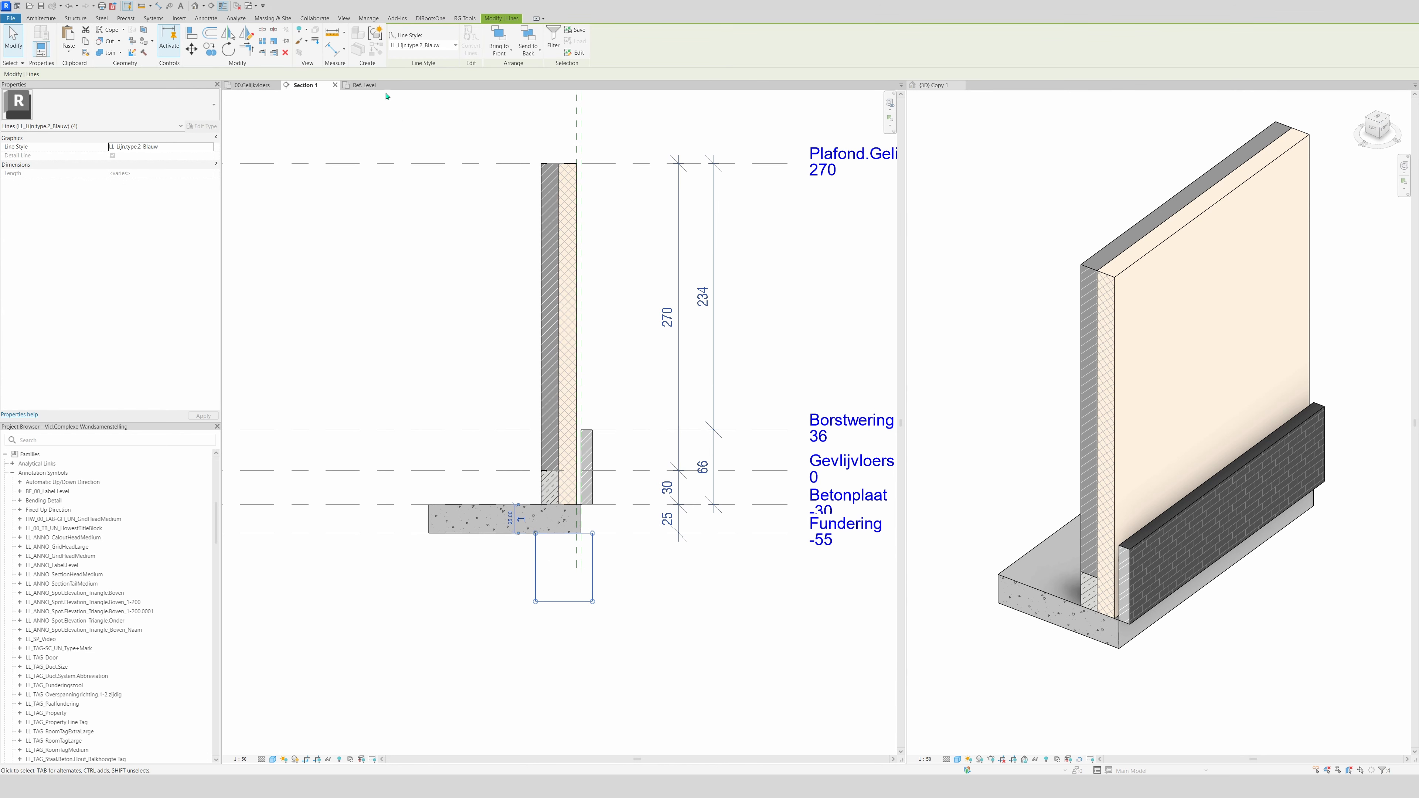
{"action": "left_click", "coordinate": [369, 85]}
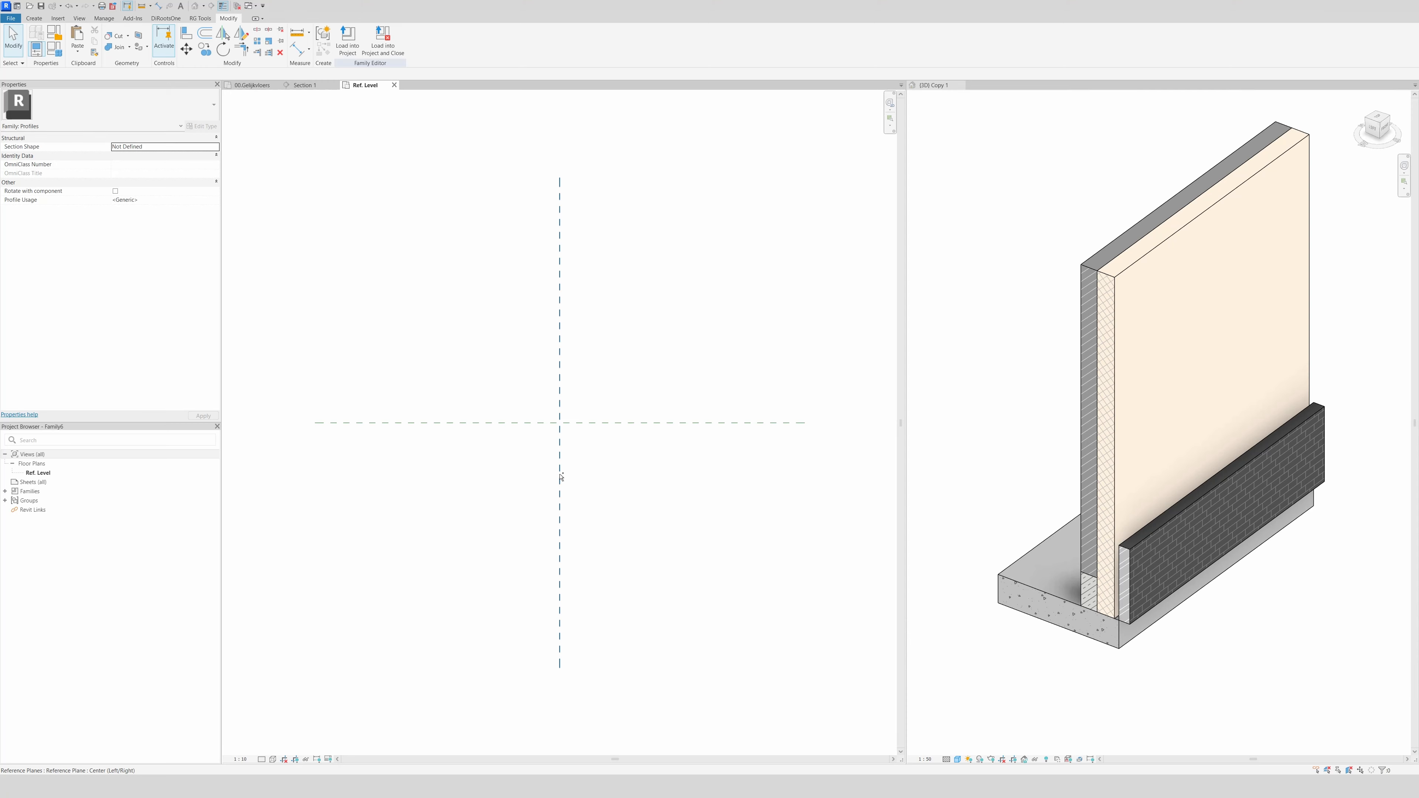
{"action": "key", "text": "ctrl+v"}
{"action": "left_click", "coordinate": [441, 587]}
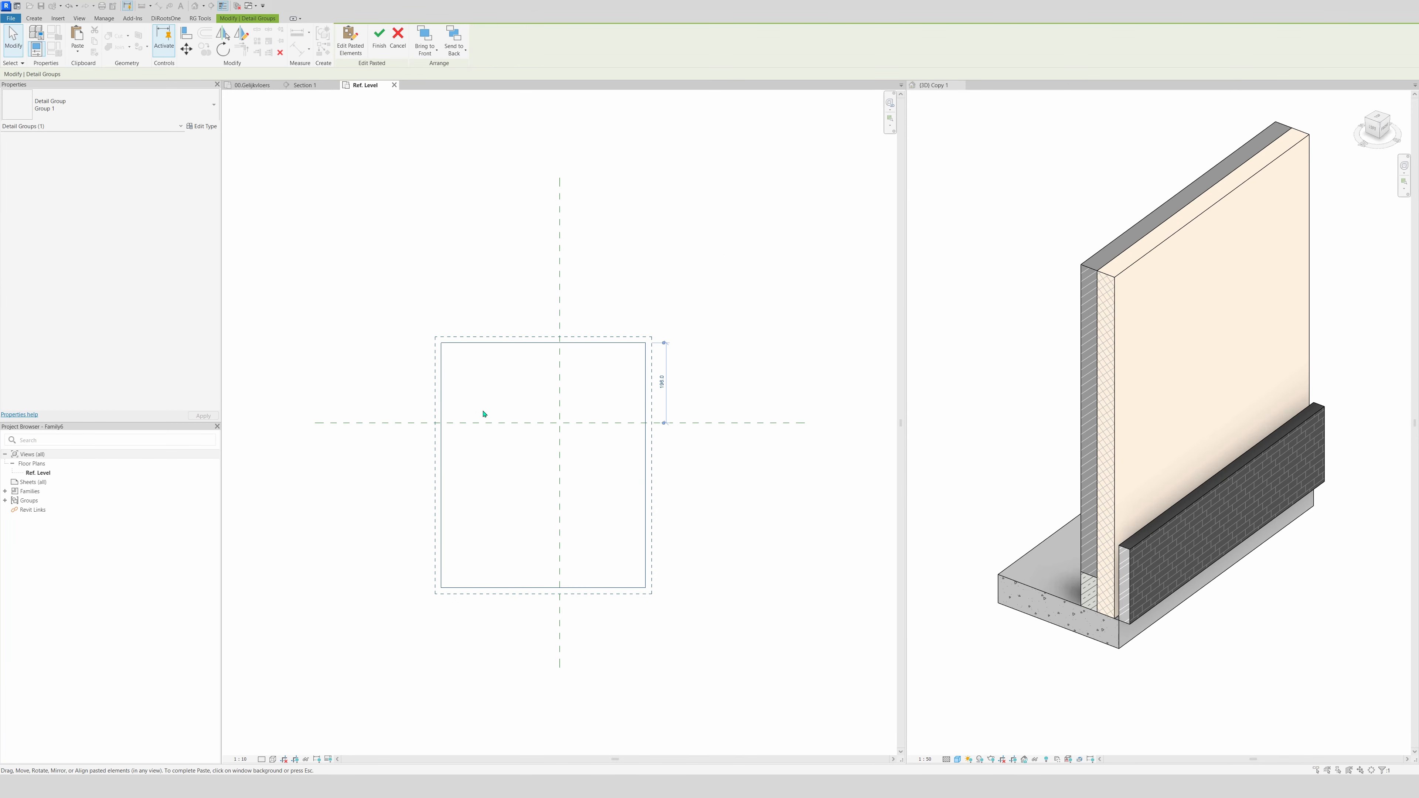
{"action": "key", "text": "Escape"}
- Move the pasted rectangle so its upper-right corner sits on the intersection of the two reference planes
{"action": "left_click_drag", "start_coordinate": [398, 296], "coordinate": [705, 623]}
{"action": "key", "text": "m"}
{"action": "key", "text": "v"}
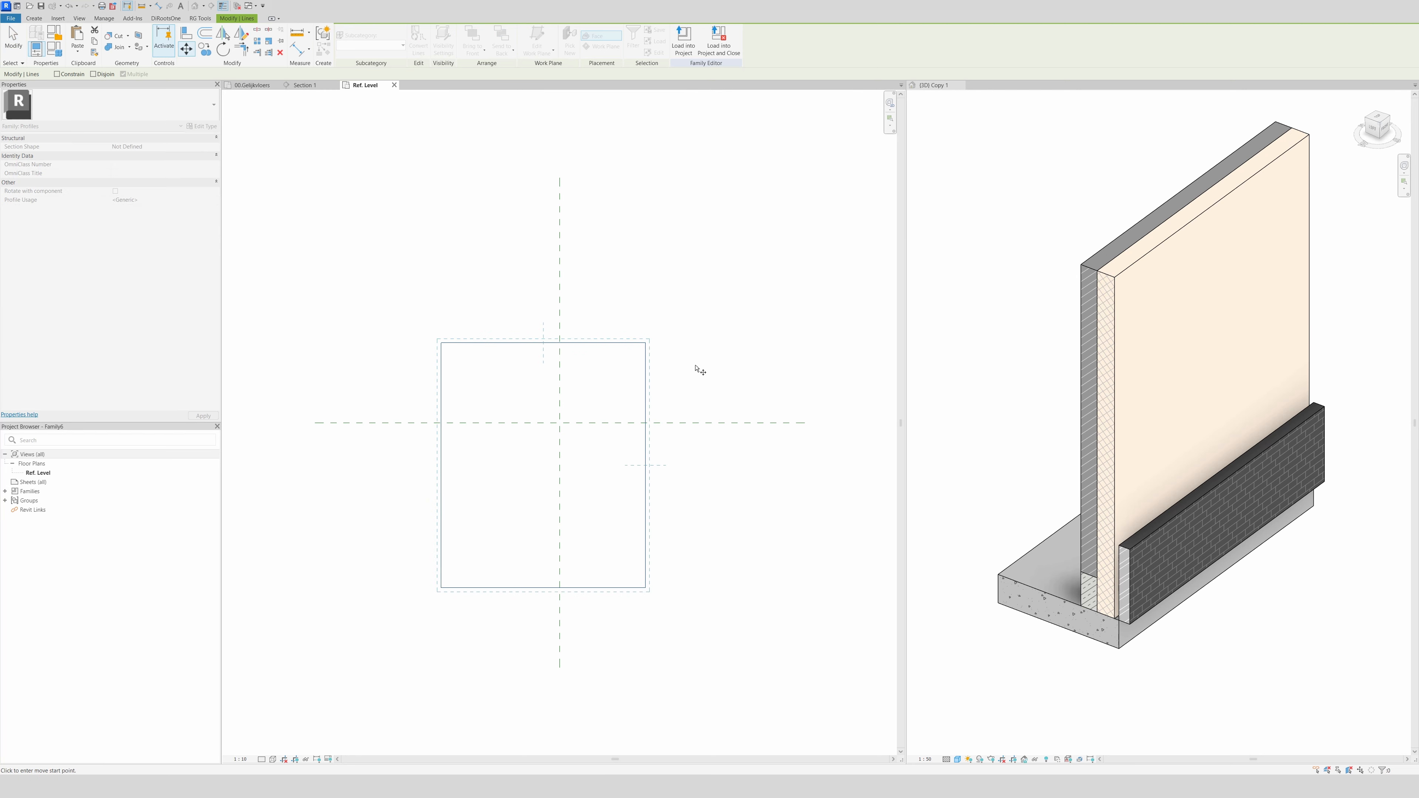
{"action": "left_click", "coordinate": [646, 342]}
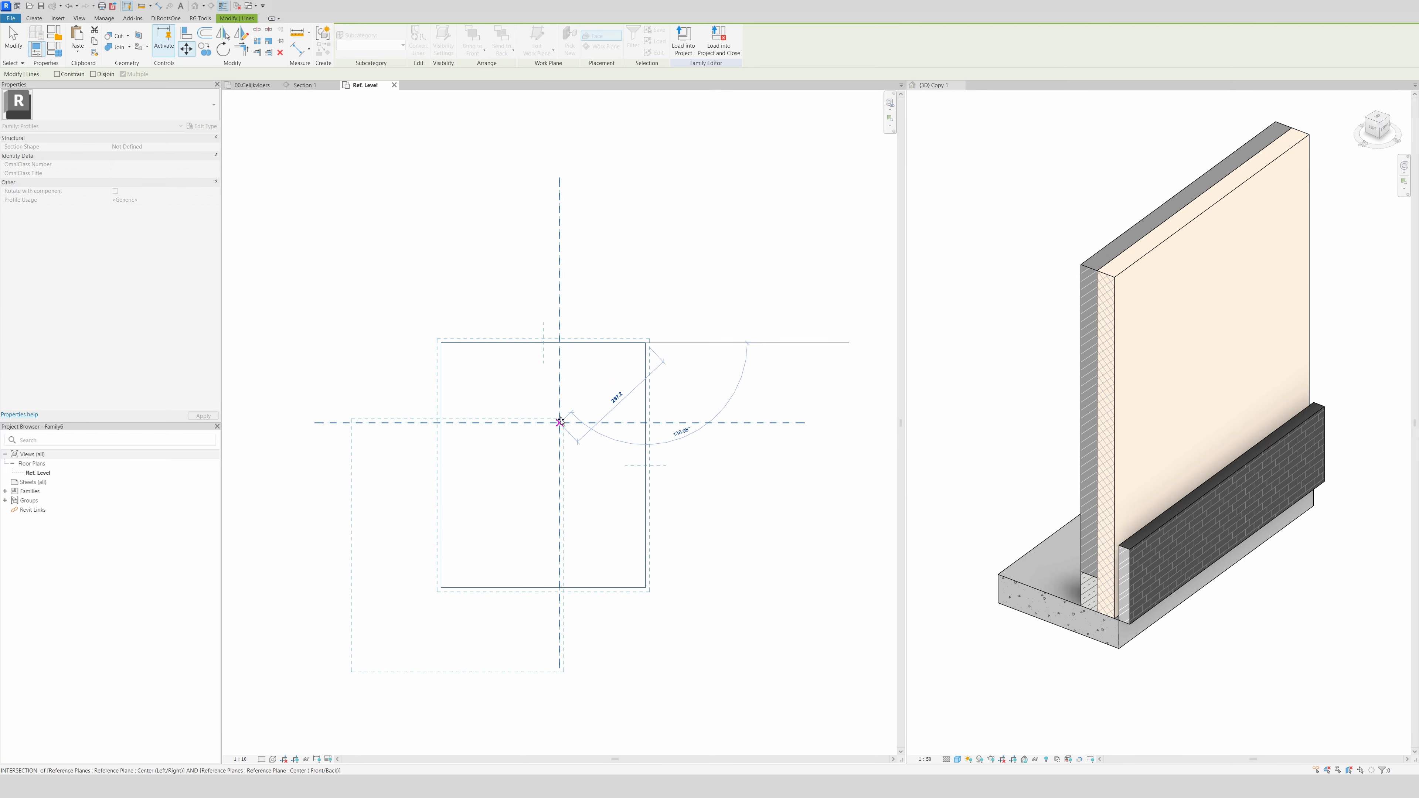
{"action": "left_click", "coordinate": [560, 424]}
{"action": "left_click", "coordinate": [612, 358]}
- Set the profile family's length units to centimeters
{"action": "key", "text": "u"}
{"action": "key", "text": "n"}
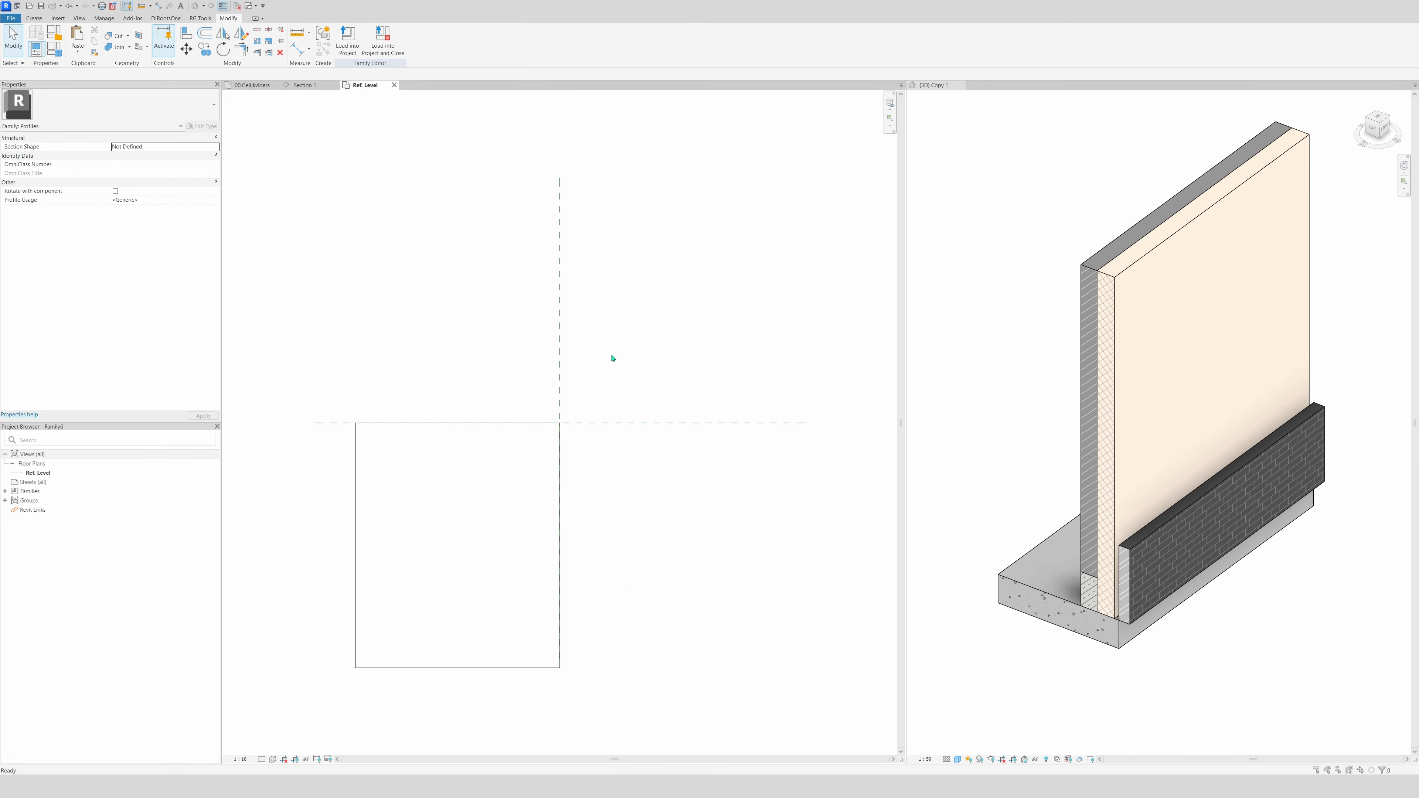
{"action": "left_click", "coordinate": [562, 356]}
{"action": "left_click", "coordinate": [619, 468]}
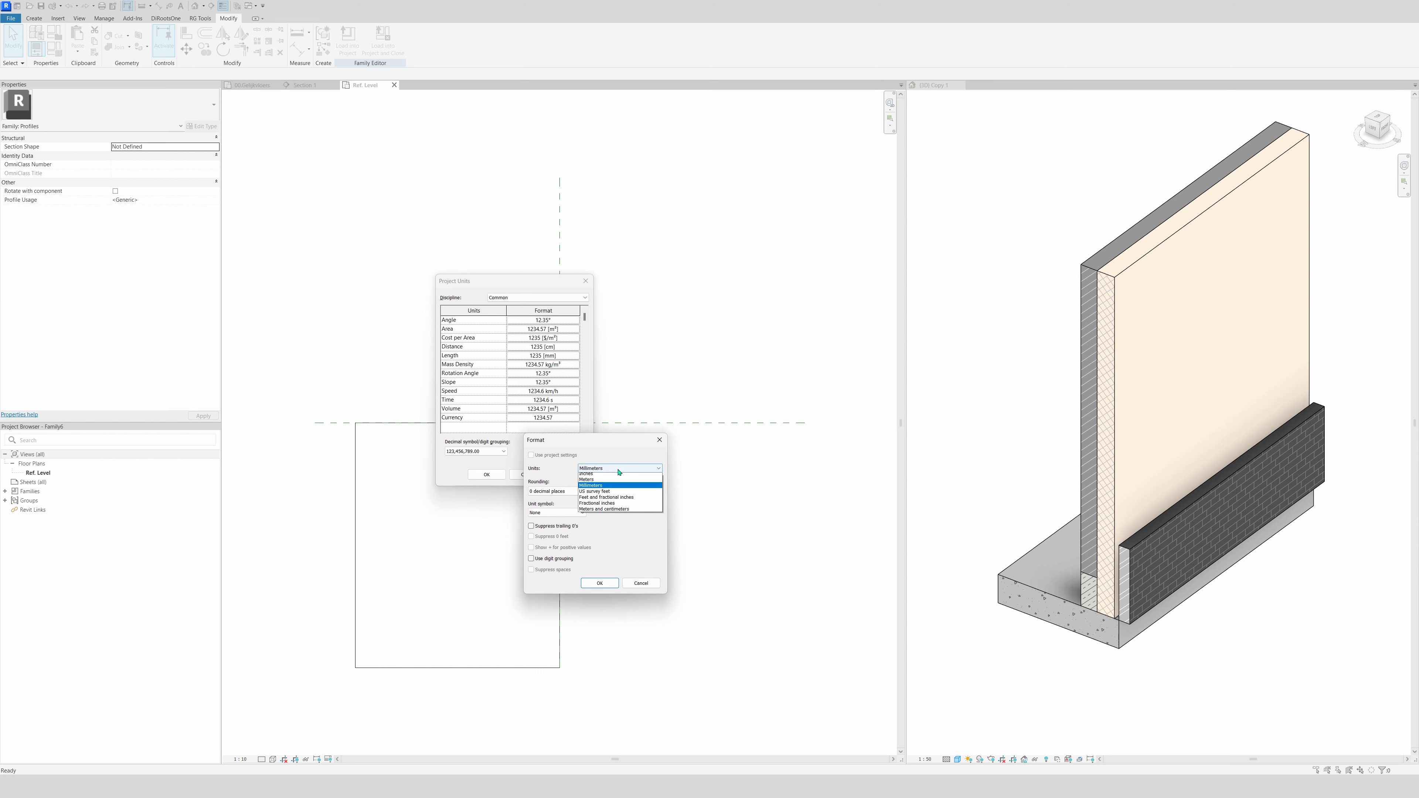
{"action": "left_click", "coordinate": [615, 481]}
{"action": "left_click", "coordinate": [599, 583]}
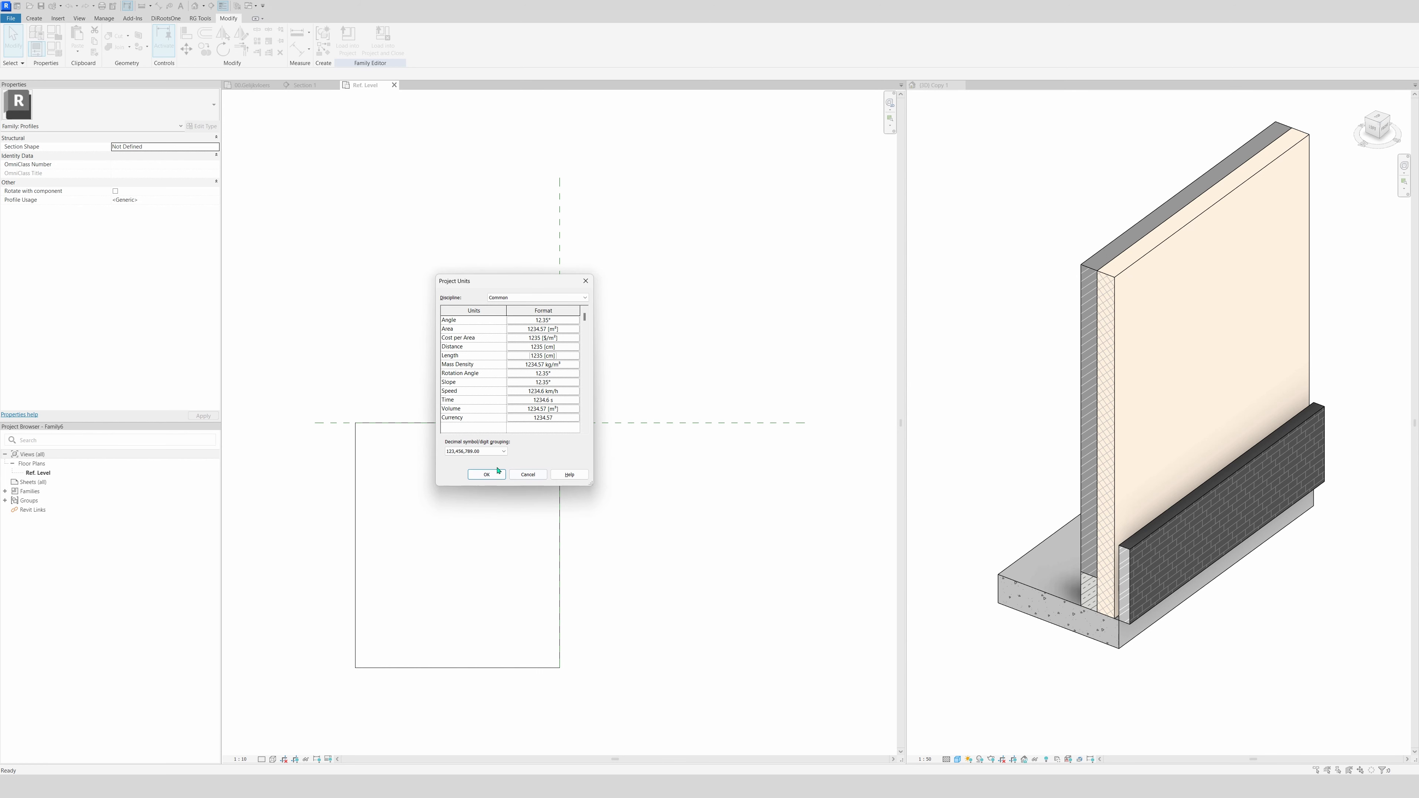
{"action": "left_click", "coordinate": [486, 474]}
- Move the four-line profile rectangle 10 cm horizontally to the right, past the vertical reference plane
{"action": "left_click_drag", "start_coordinate": [299, 339], "coordinate": [643, 638]}
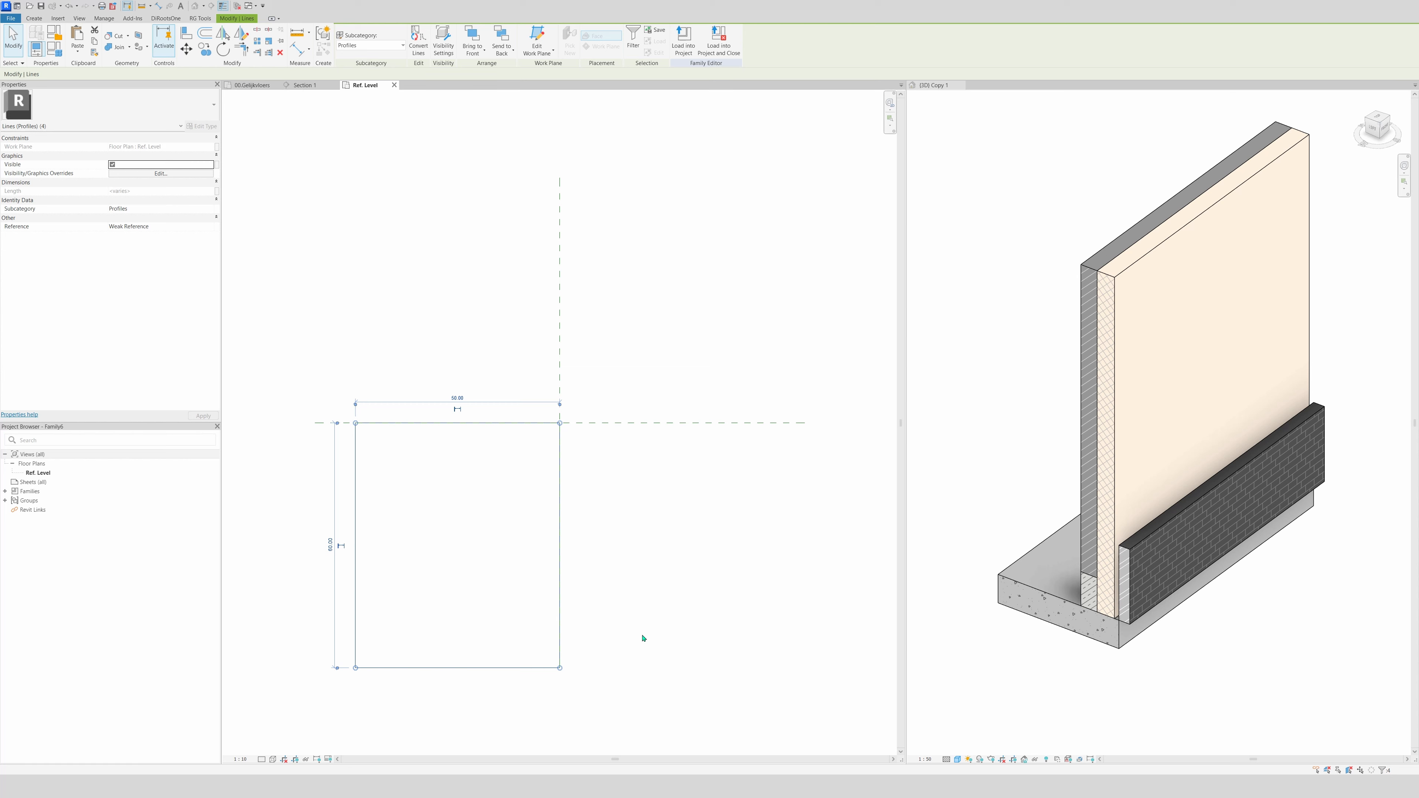
{"action": "key", "text": "m"}
{"action": "key", "text": "v"}
{"action": "left_click", "coordinate": [590, 520]}
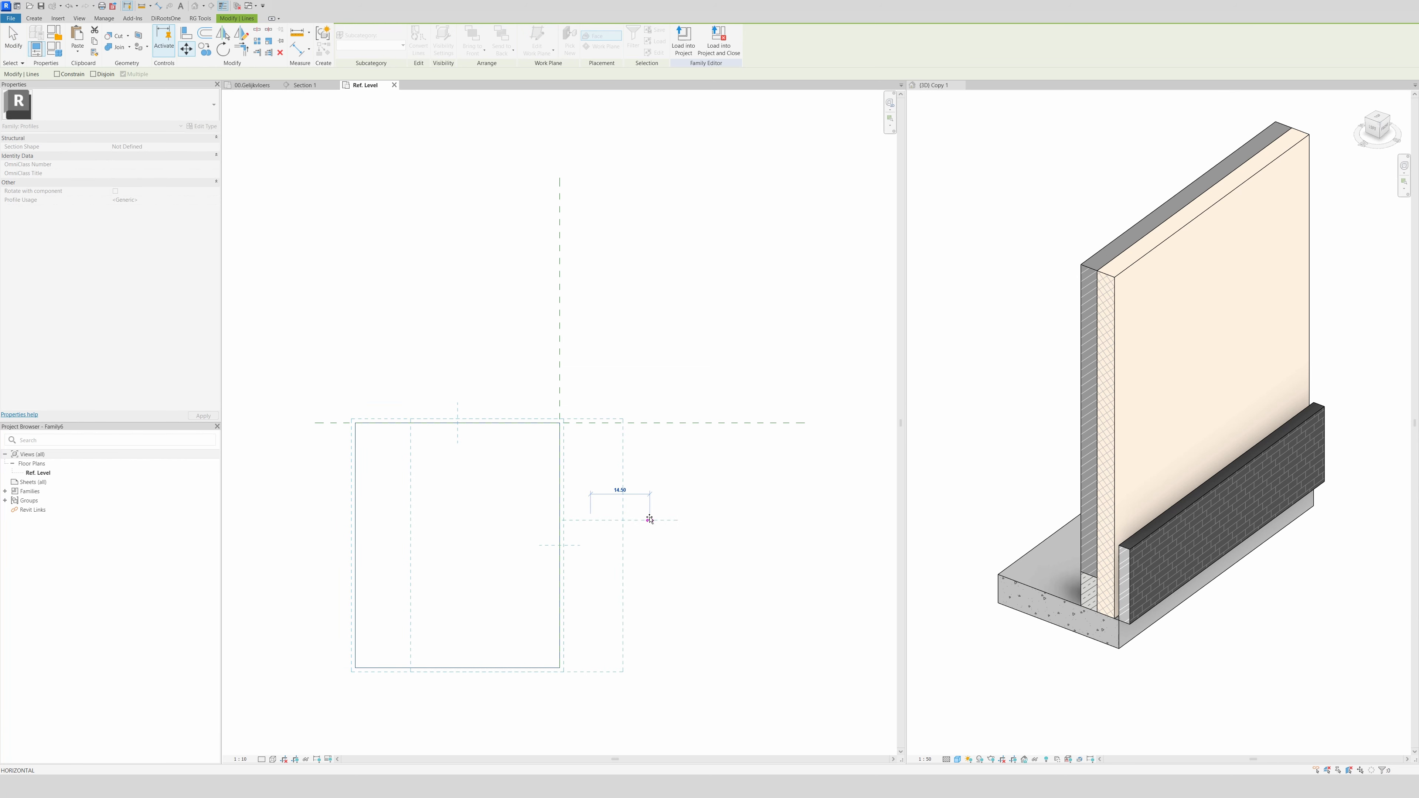
{"action": "type", "text": "10"}
{"action": "key", "text": "Return"}
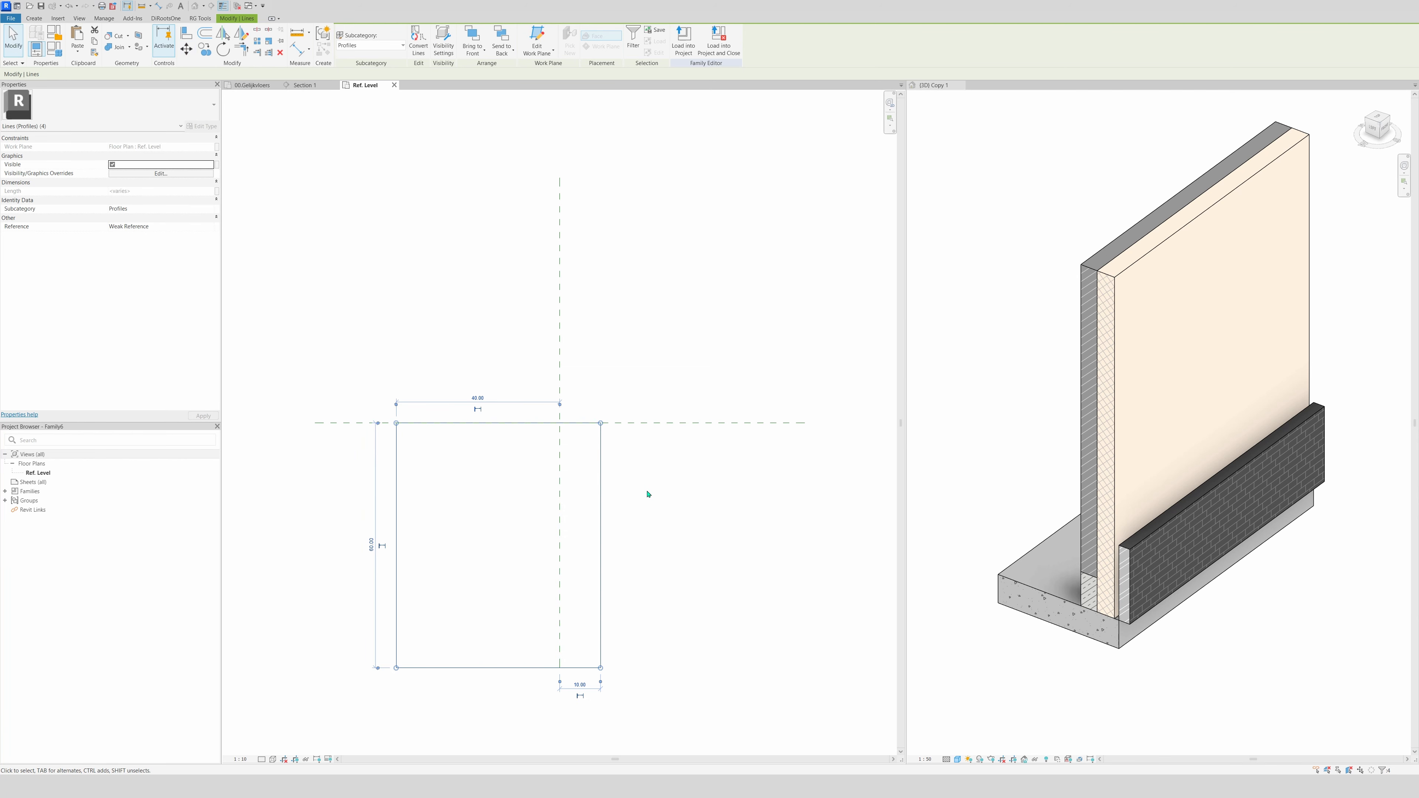
{"action": "left_click", "coordinate": [649, 495]}
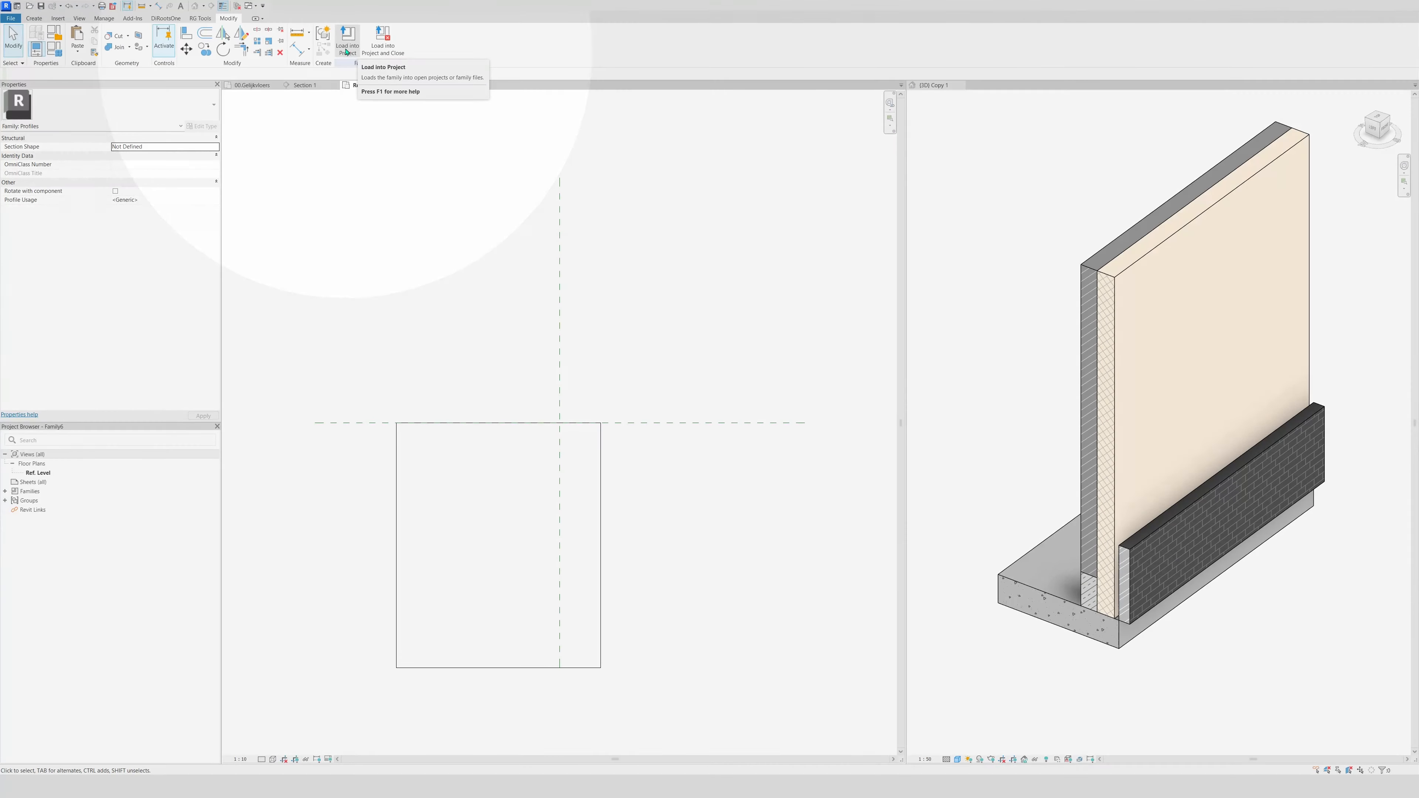
- Load the profile family into the project and switch to the Section 1 view
{"action": "left_click", "coordinate": [346, 49]}
{"action": "left_click", "coordinate": [691, 462]}
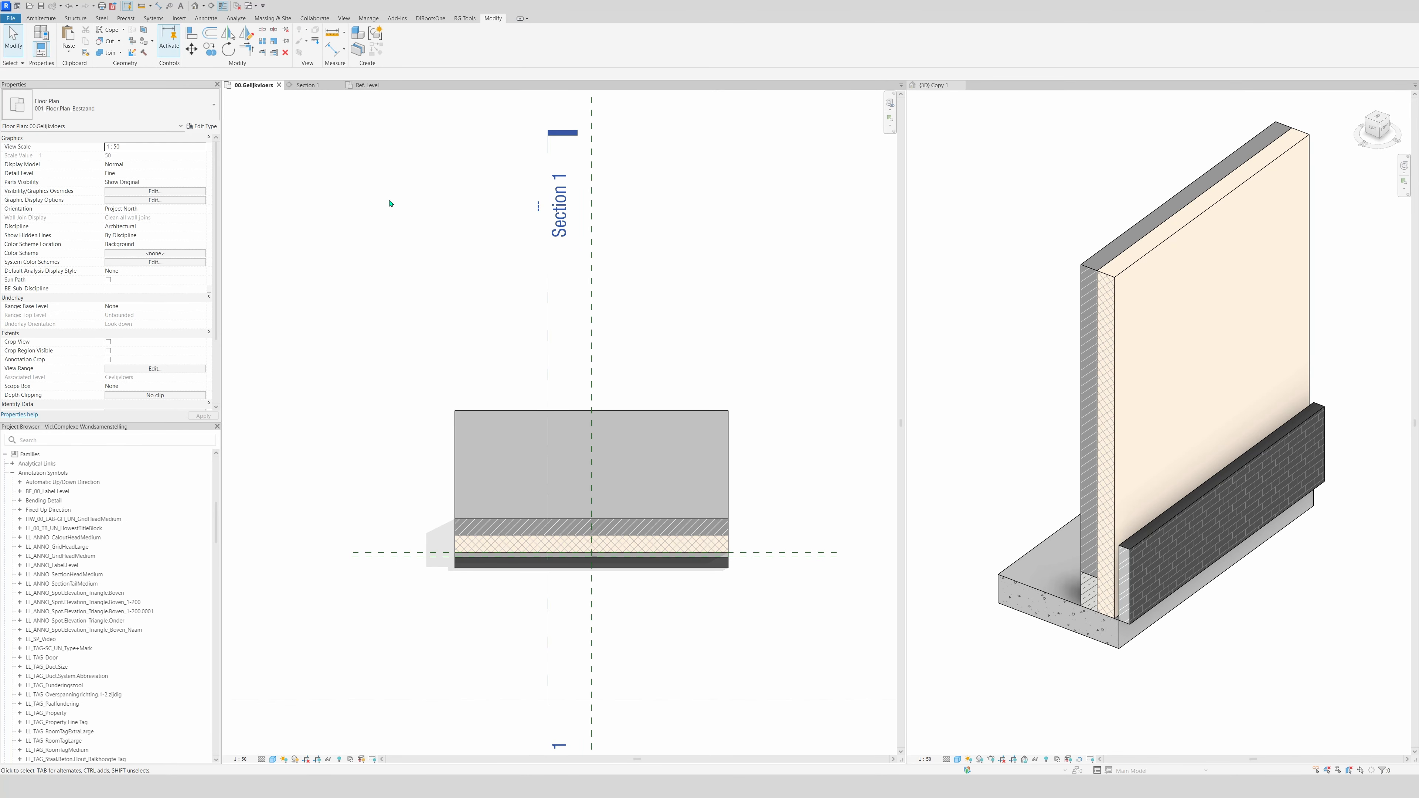
{"action": "left_click", "coordinate": [306, 85]}
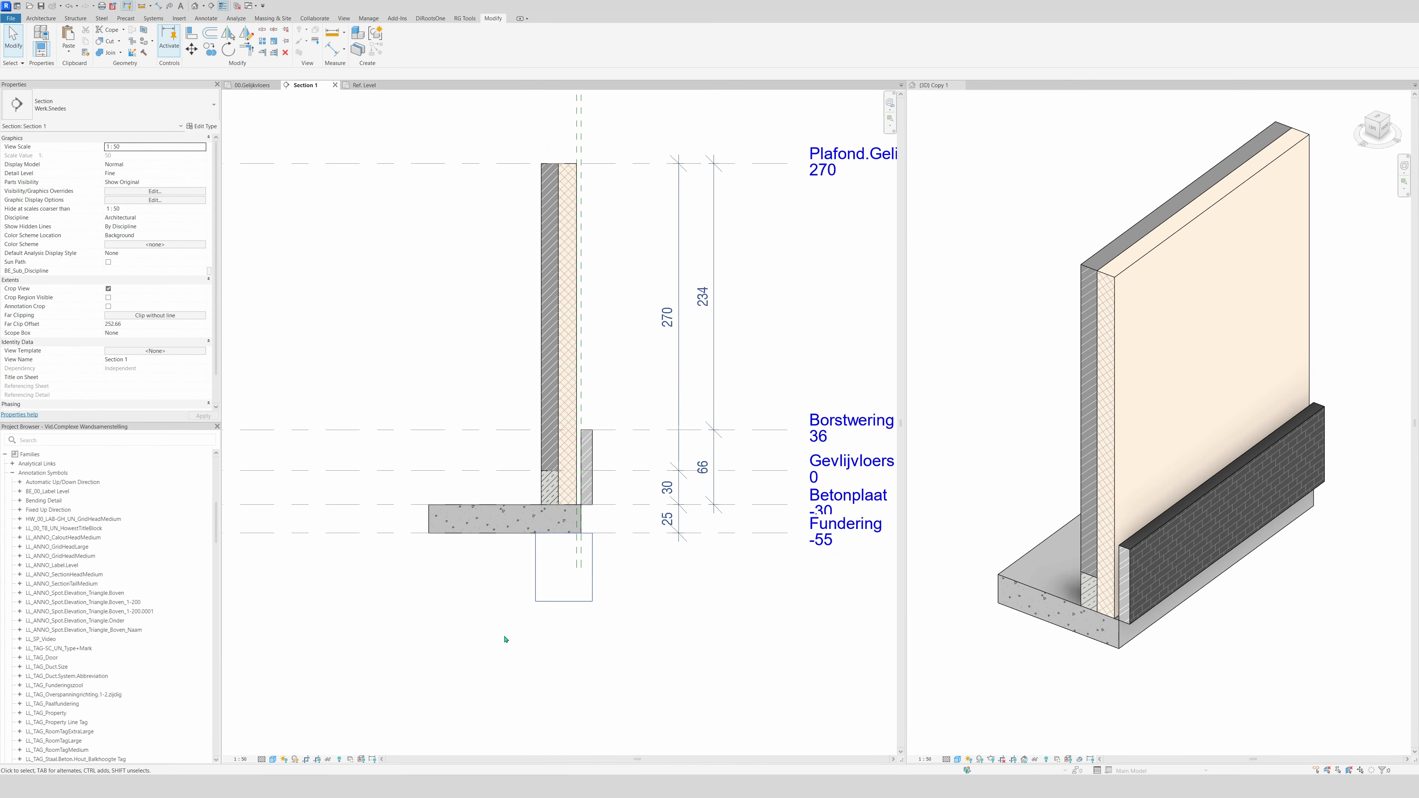
- Delete all detail lines of the rectangle below the slab in Section 1
{"action": "left_click", "coordinate": [536, 594]}
{"action": "key", "text": "Delete"}
{"action": "left_click_drag", "start_coordinate": [499, 623], "coordinate": [614, 530]}
{"action": "key", "text": "Delete"}
- Start a floor slab edge in the 3D view and duplicate its type as Foundation.Vid
{"action": "left_click", "coordinate": [1138, 674]}
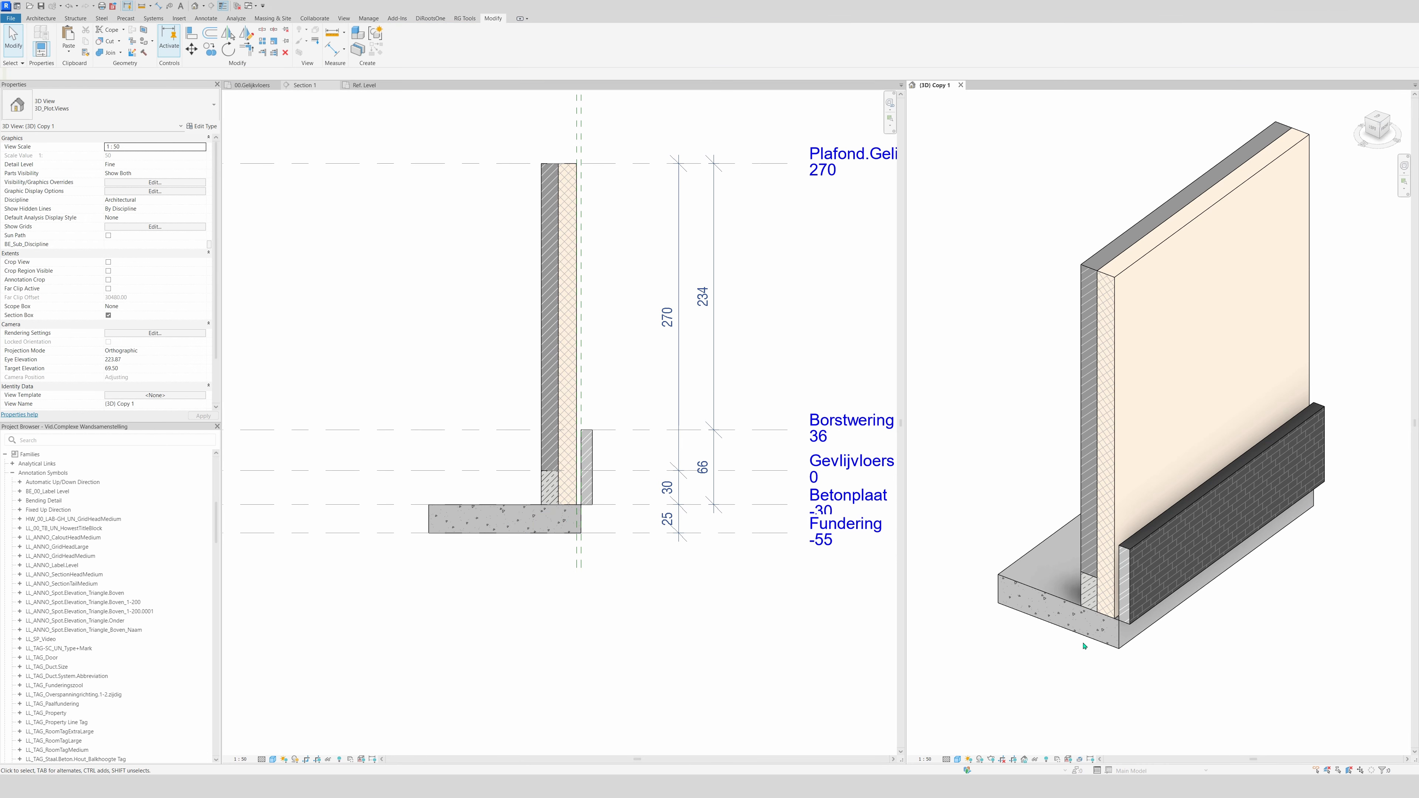
{"action": "left_click", "coordinate": [41, 18]}
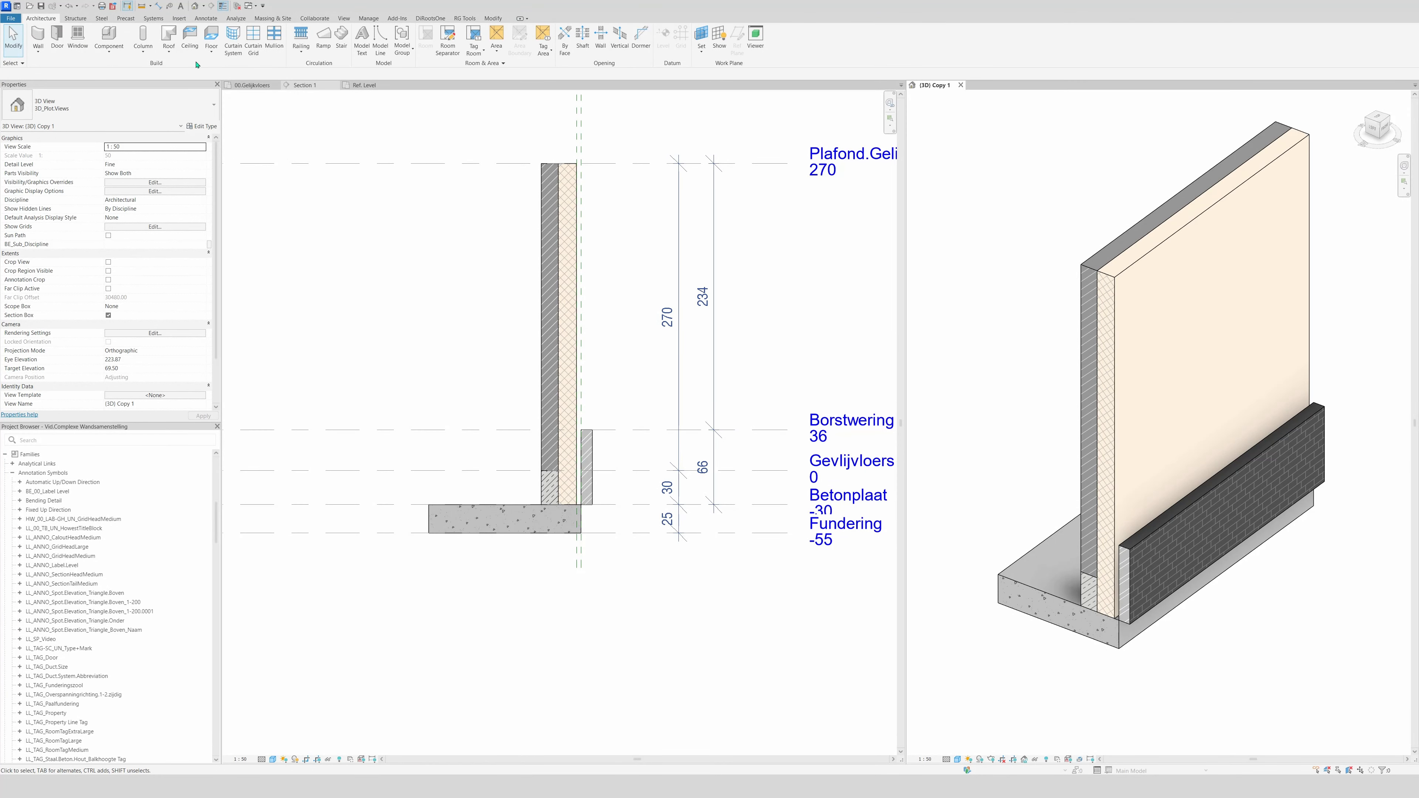
{"action": "left_click", "coordinate": [211, 52]}
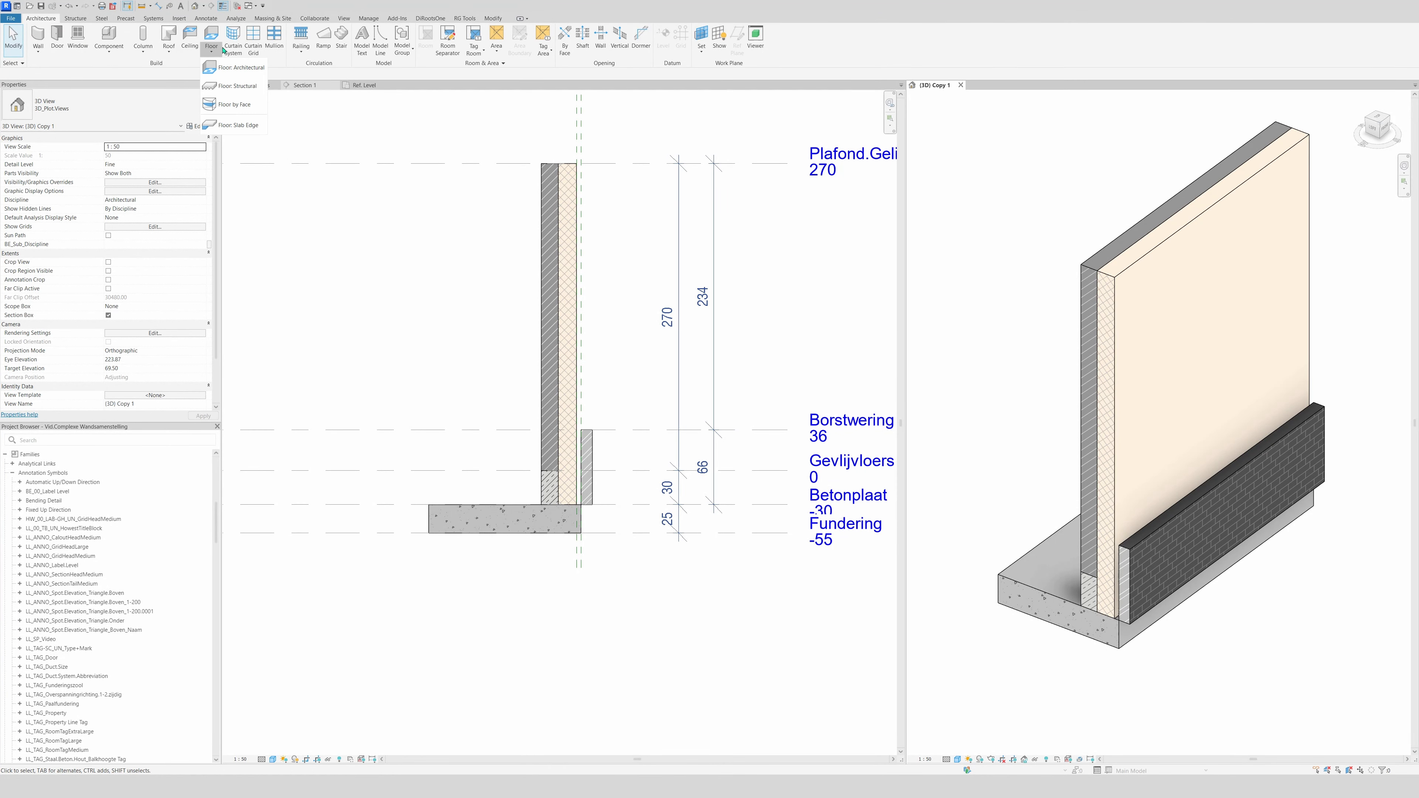
{"action": "left_click", "coordinate": [245, 126]}
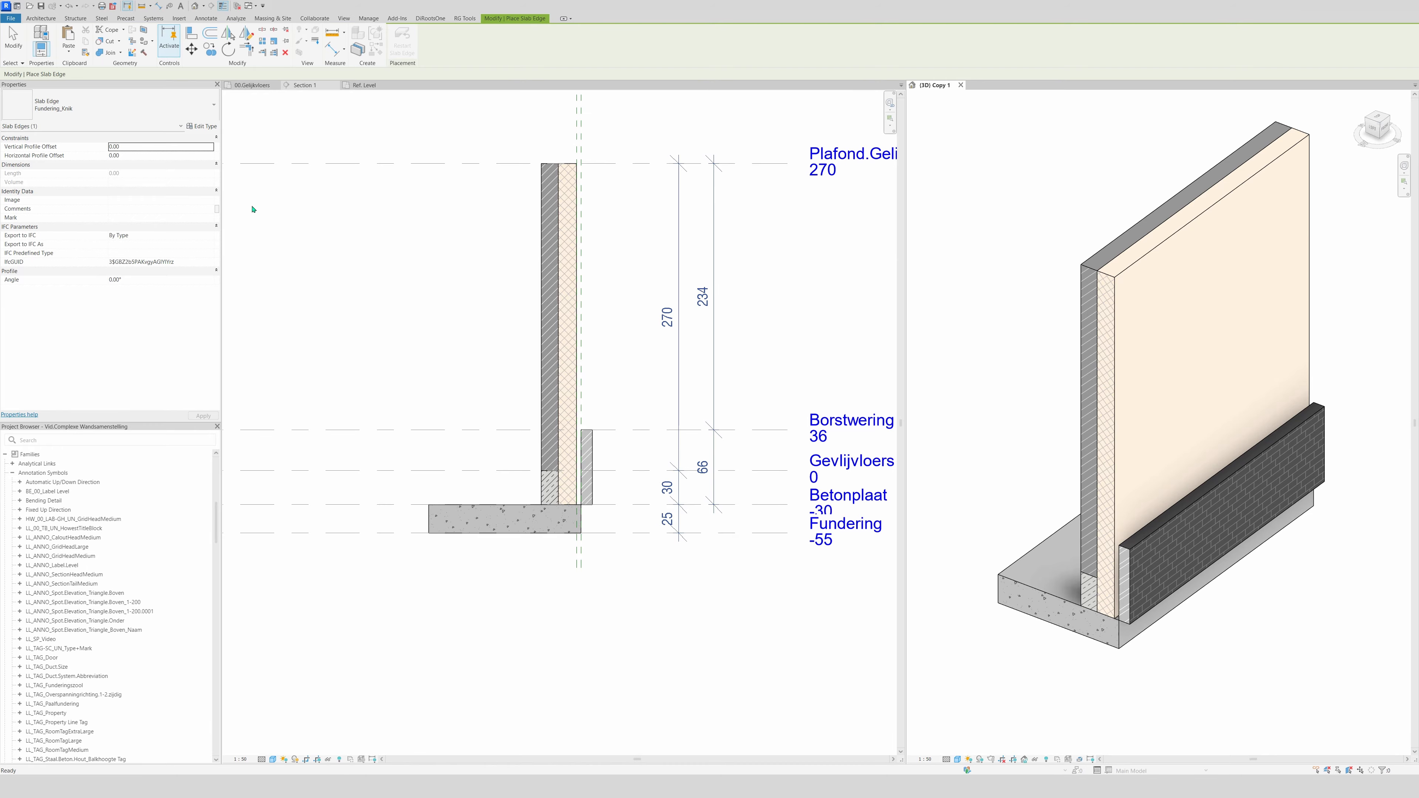
{"action": "left_click", "coordinate": [190, 126]}
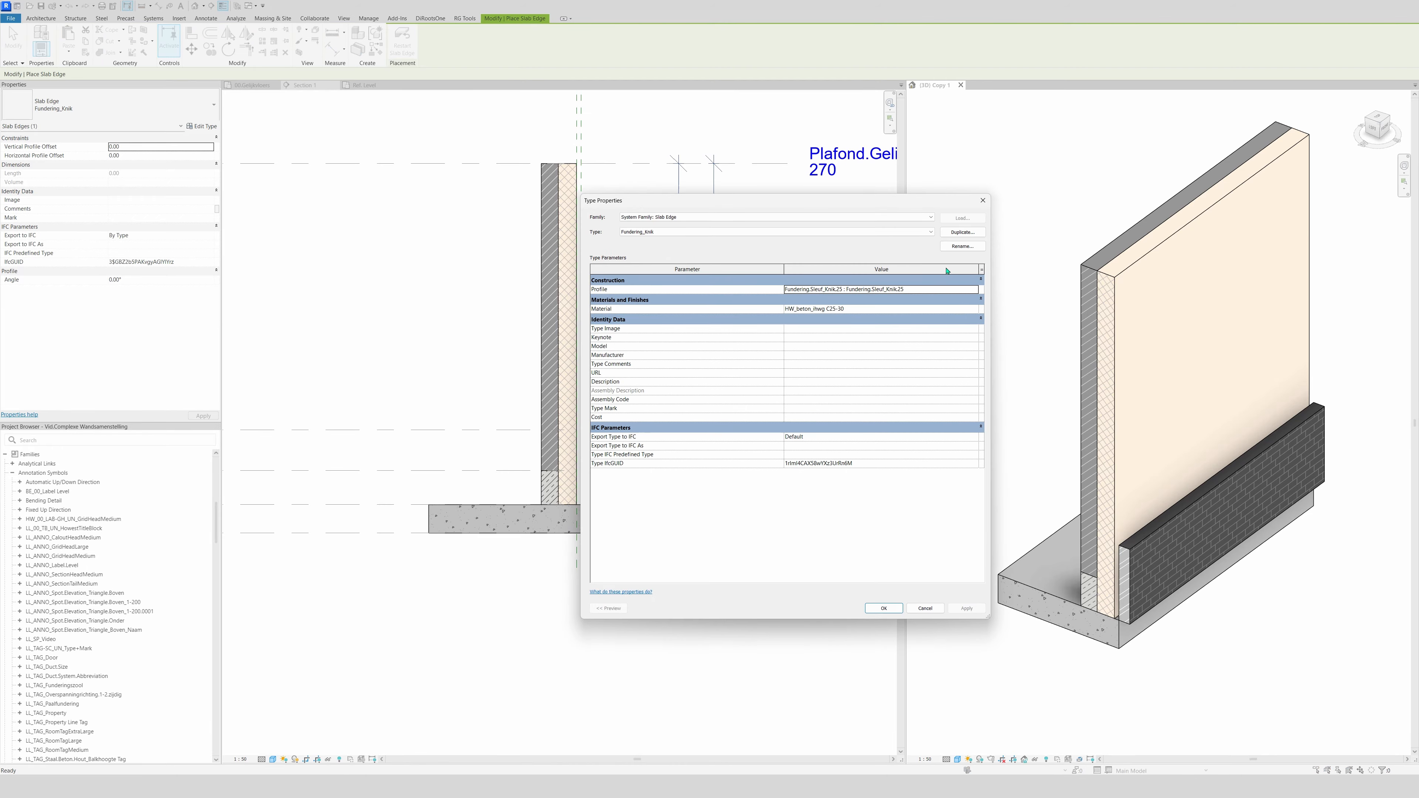
{"action": "left_click", "coordinate": [956, 234]}
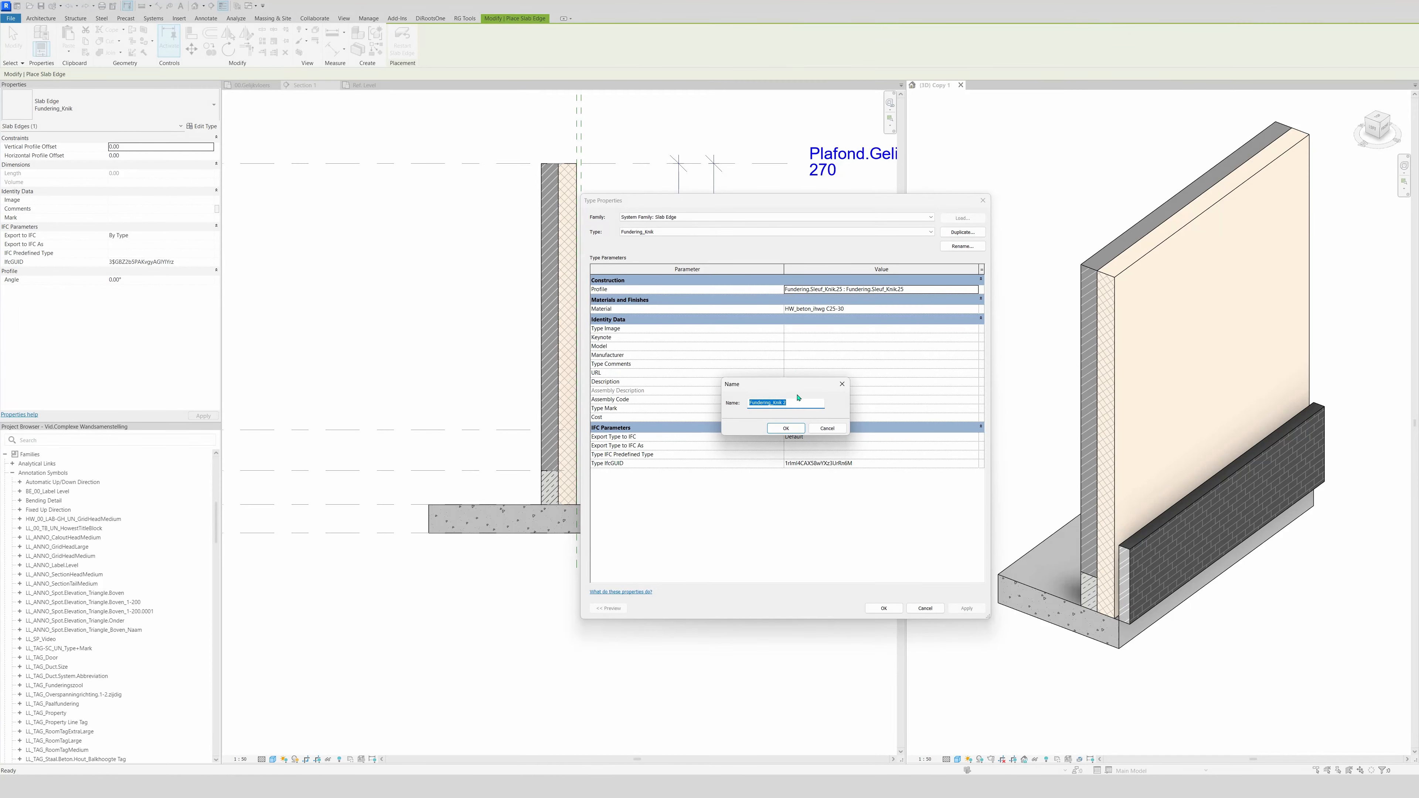
{"action": "type", "text": "Foundation.Vid"}
{"action": "key", "text": "Return"}
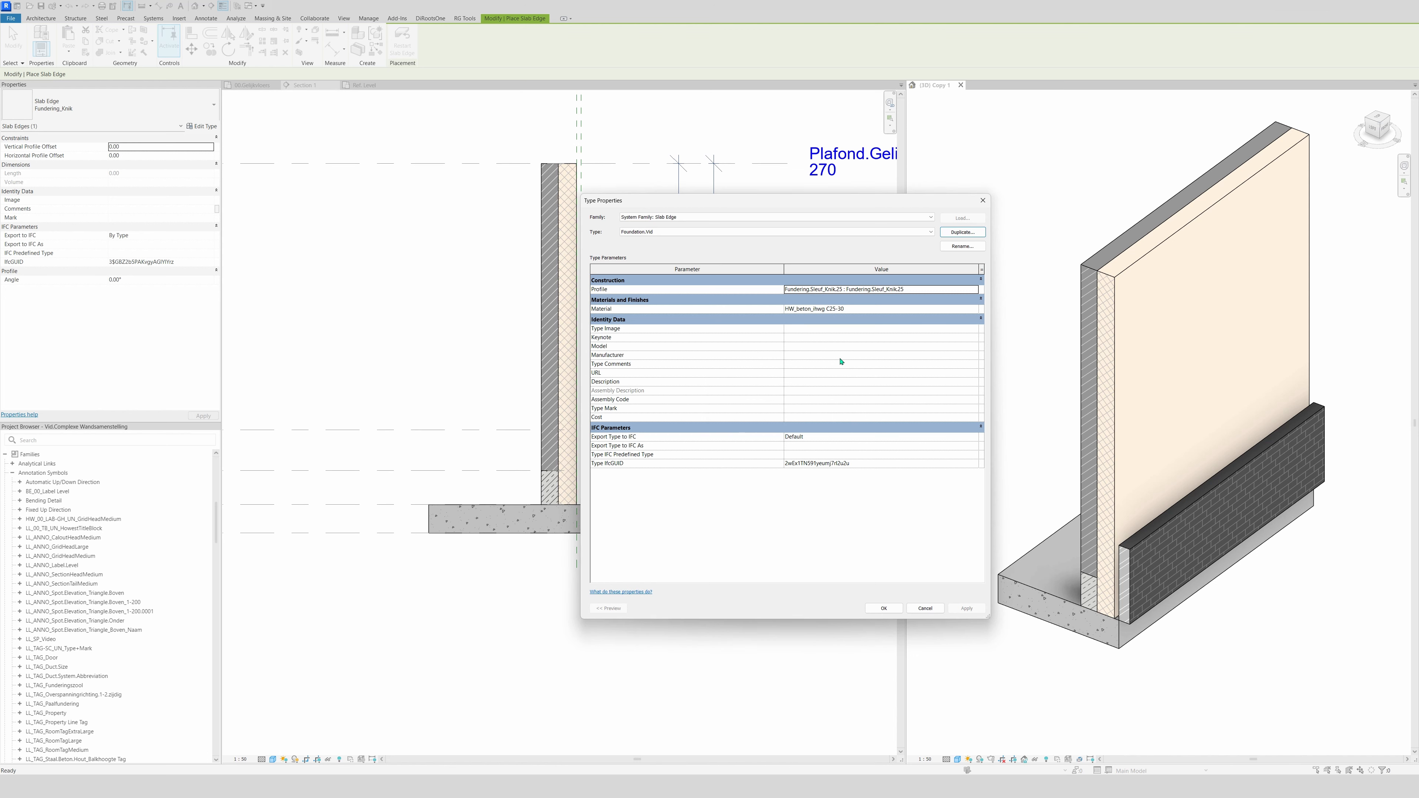
- Set the profile of the Foundation.Vid slab edge type to Family6 : Family6
{"action": "left_click", "coordinate": [975, 290]}
{"action": "type", "text": "Family6 : Family6"}
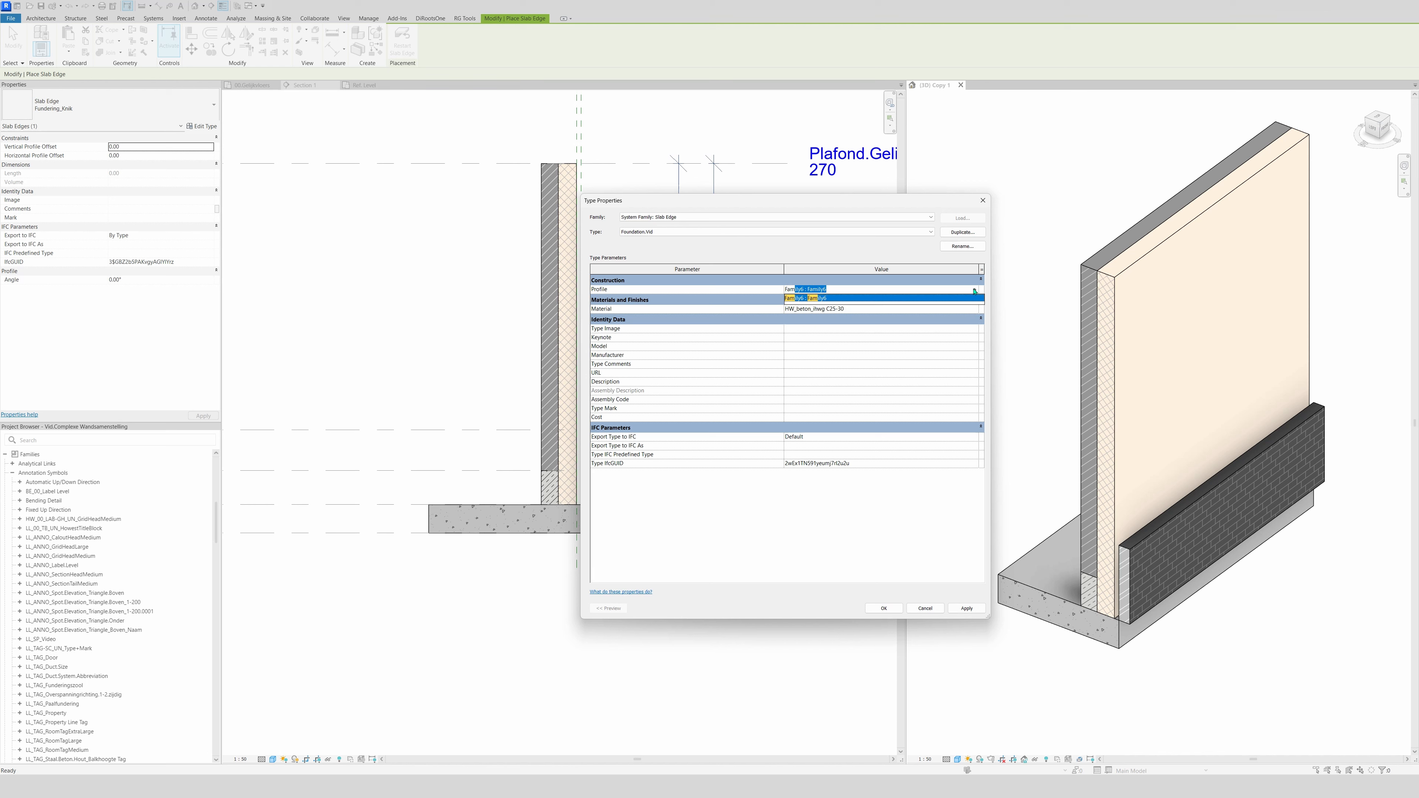
{"action": "left_click", "coordinate": [863, 299]}
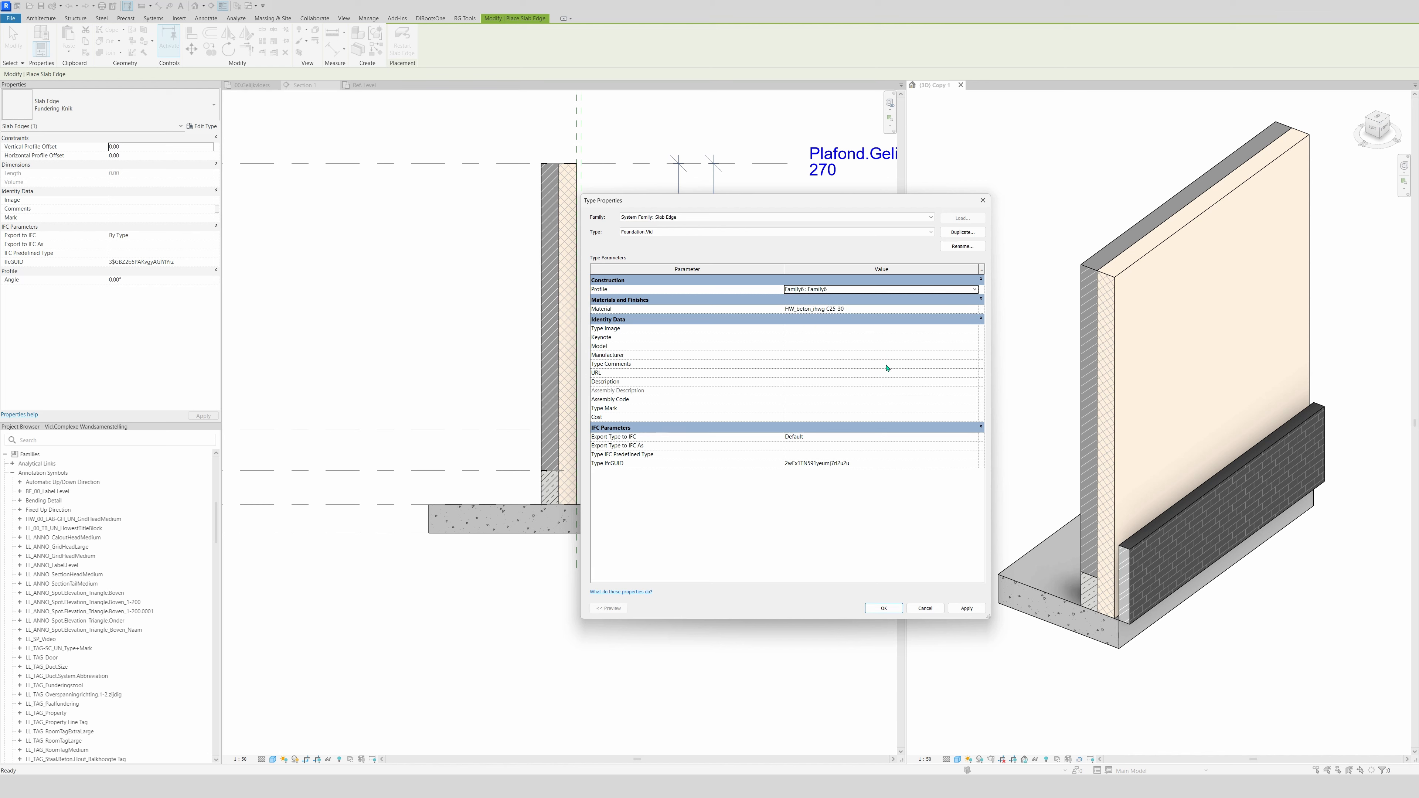
{"action": "left_click", "coordinate": [883, 608]}
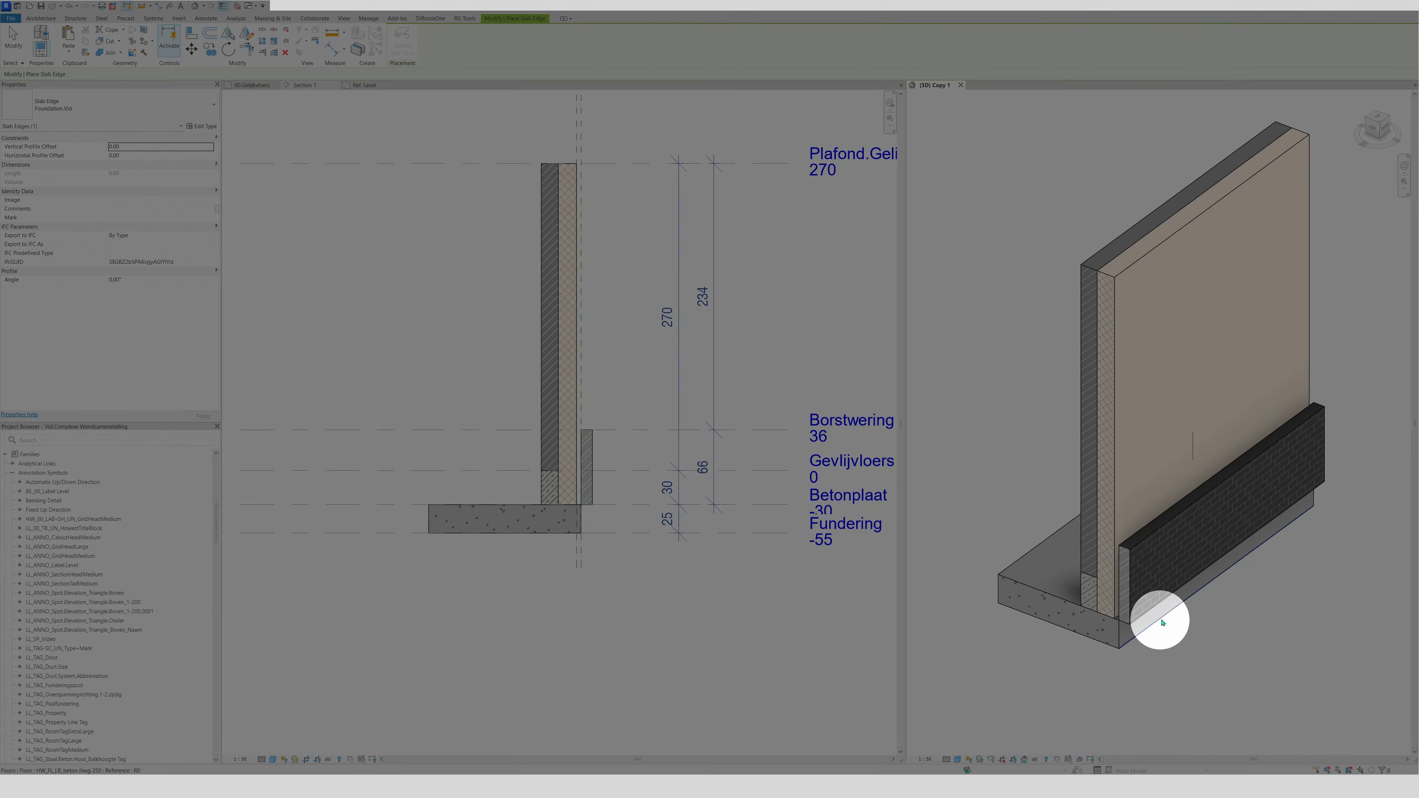
- Place the slab edge along the slab's lower front edge in the 3D view and finish the command
{"action": "left_click", "coordinate": [1184, 601]}
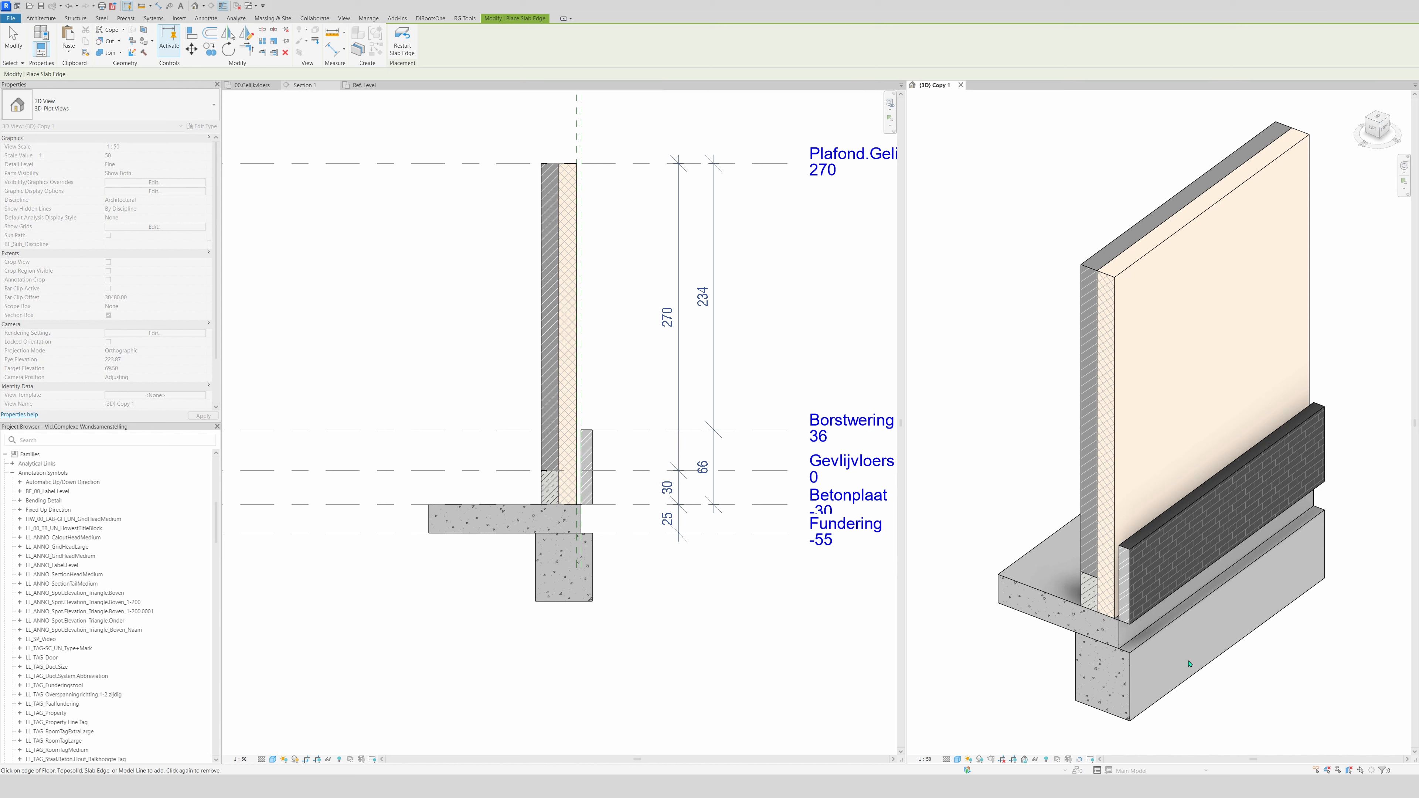
{"action": "key", "text": "Escape"}
{"action": "left_click", "coordinate": [648, 491]}
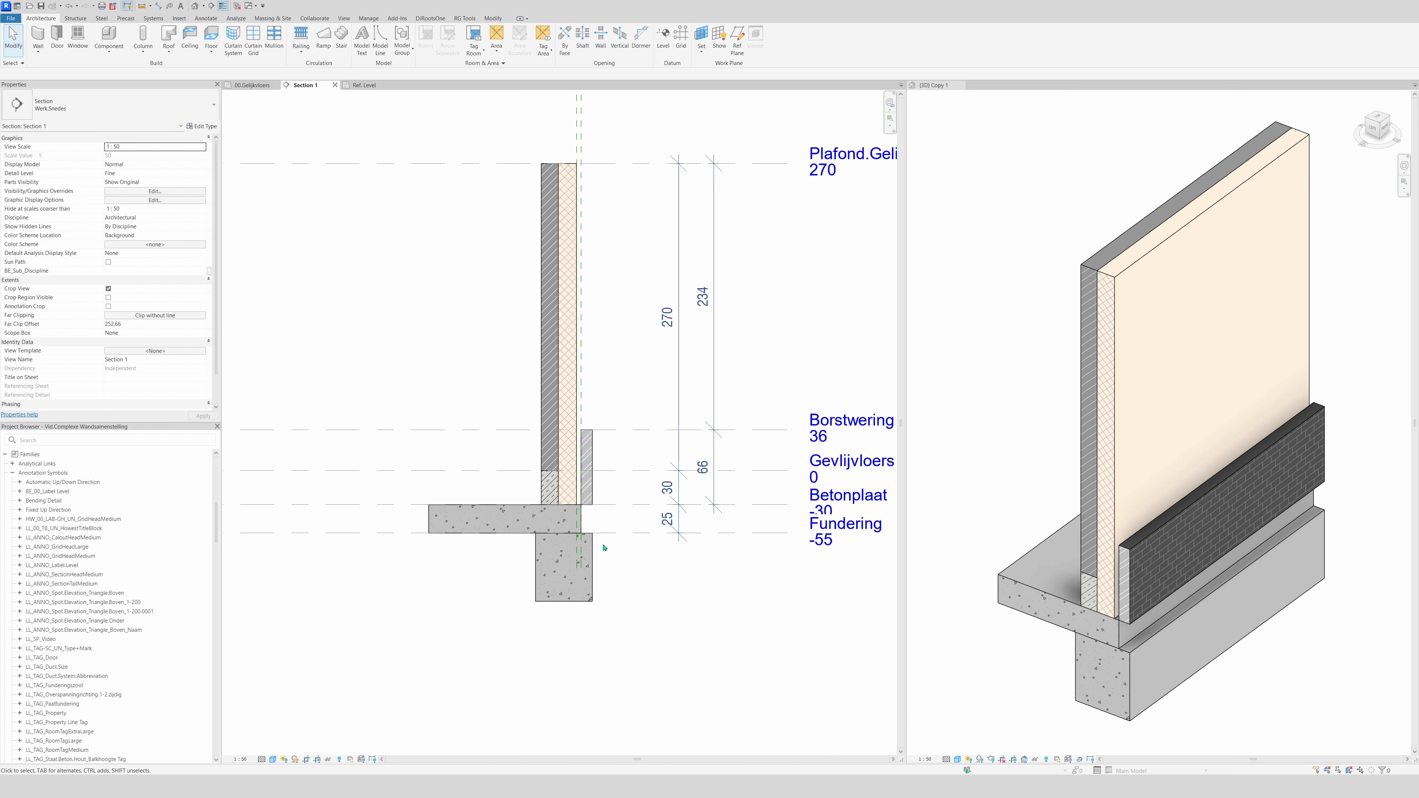
- Copy the low black facing wall outward in Section 1 and constrain the copy from Fundering up to Betonplaat
{"action": "left_click", "coordinate": [593, 492]}
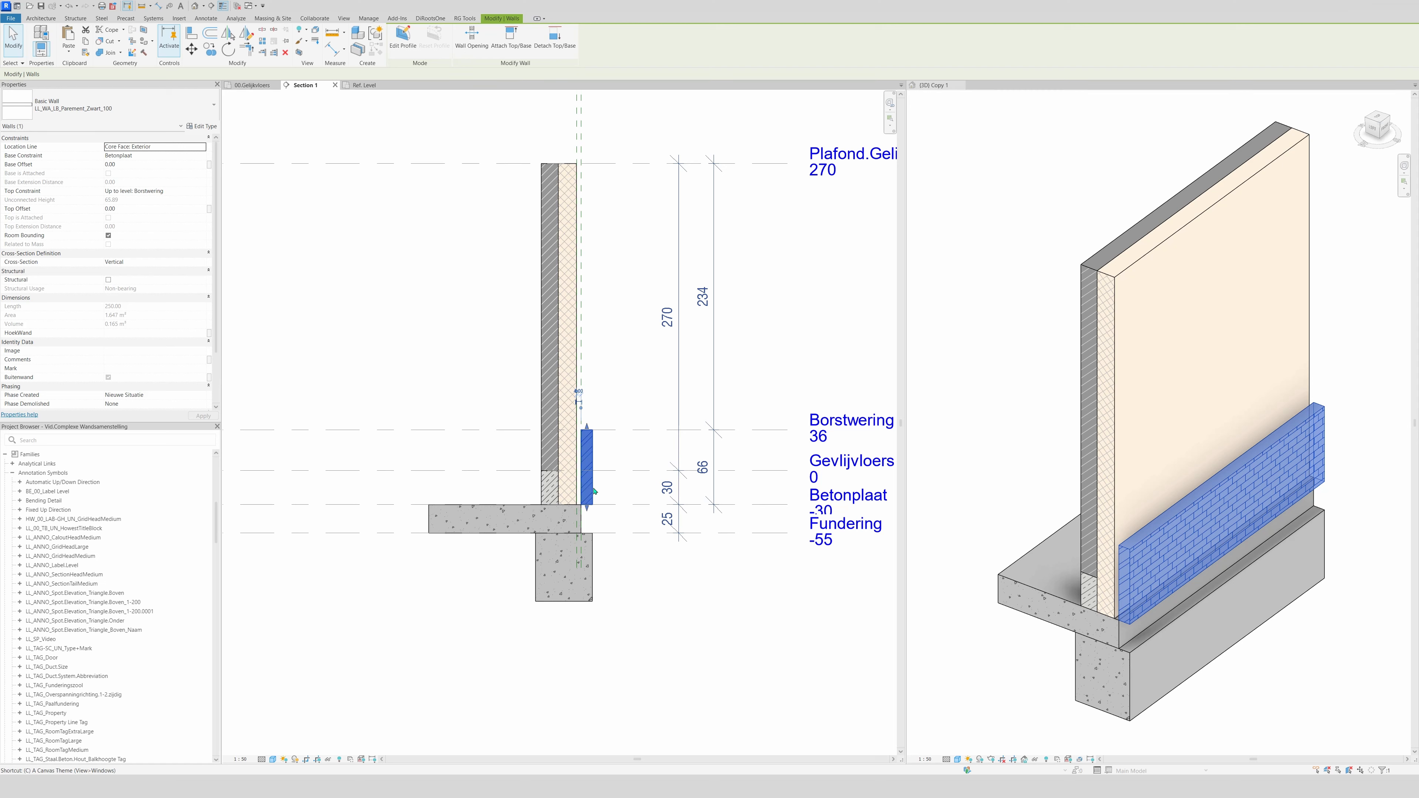
{"action": "left_click_drag", "start_coordinate": [596, 492], "coordinate": [621, 489]}
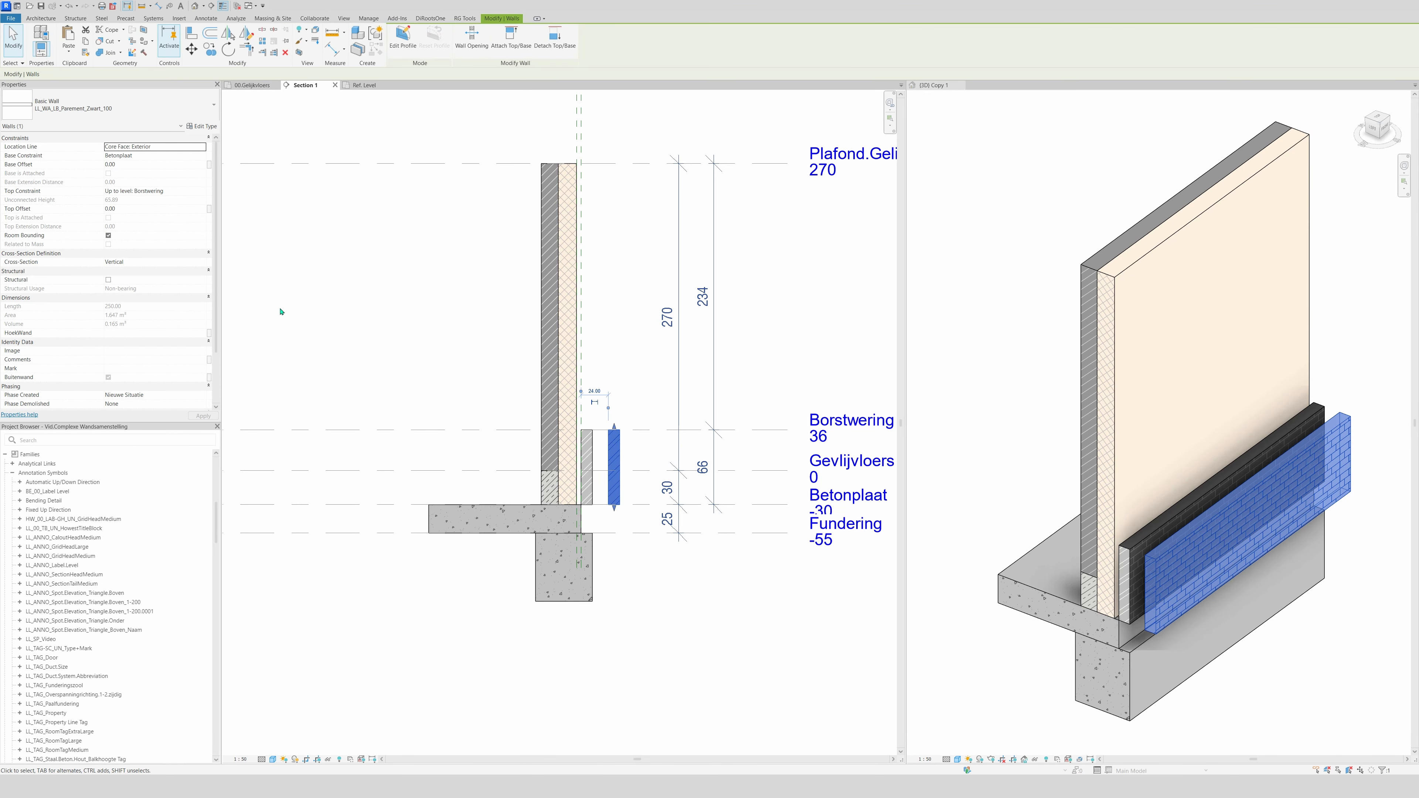
{"action": "left_click", "coordinate": [193, 155]}
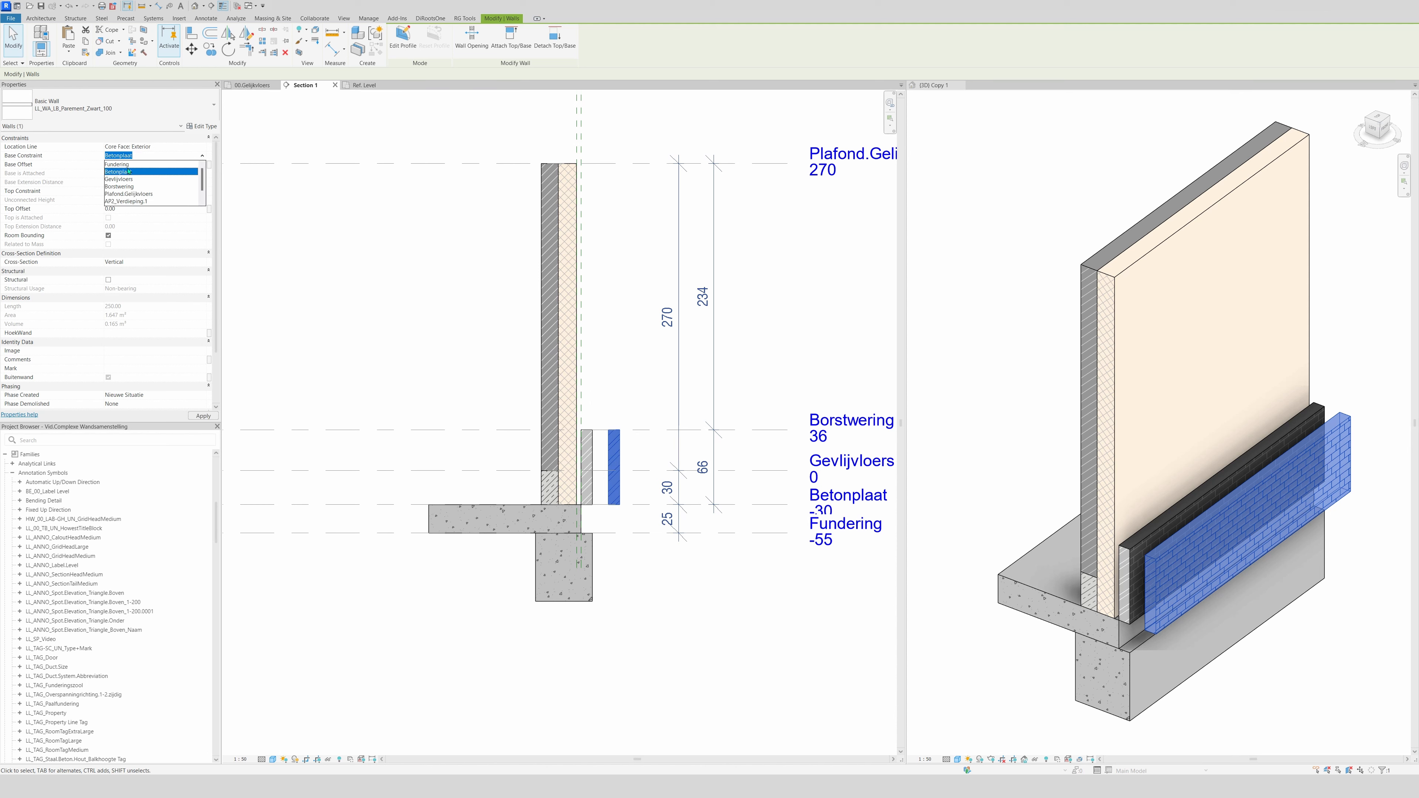
{"action": "left_click", "coordinate": [117, 163]}
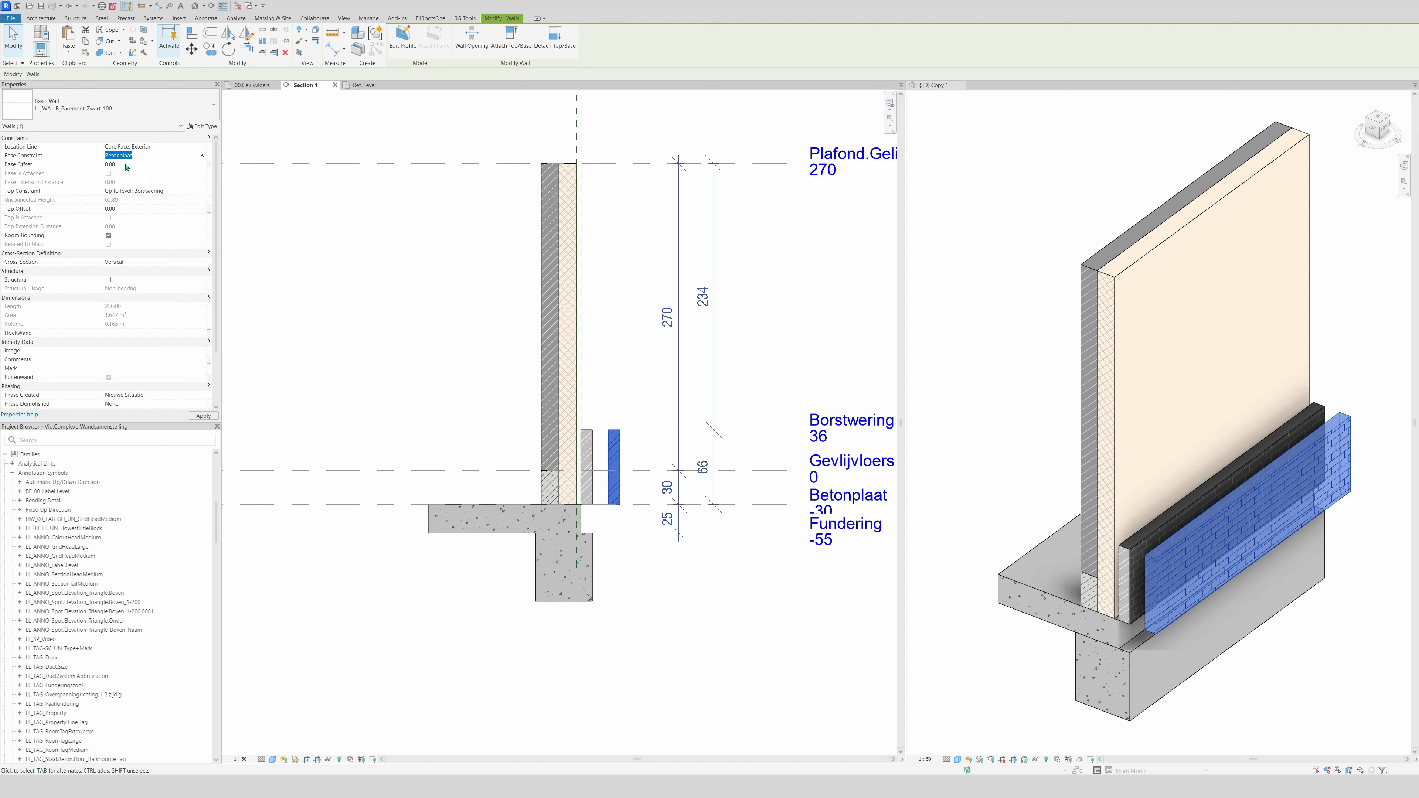
{"action": "left_click", "coordinate": [203, 192]}
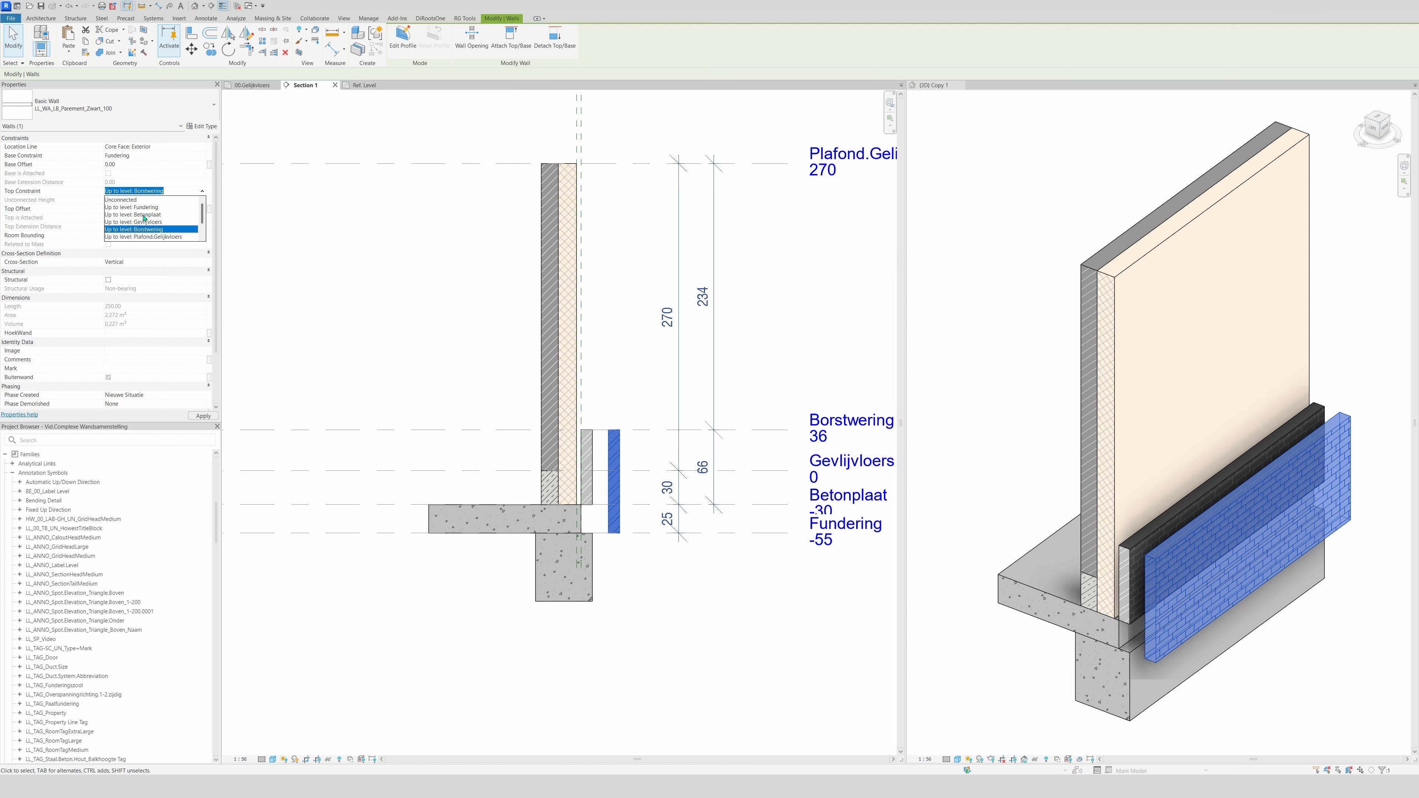
{"action": "left_click", "coordinate": [143, 215]}
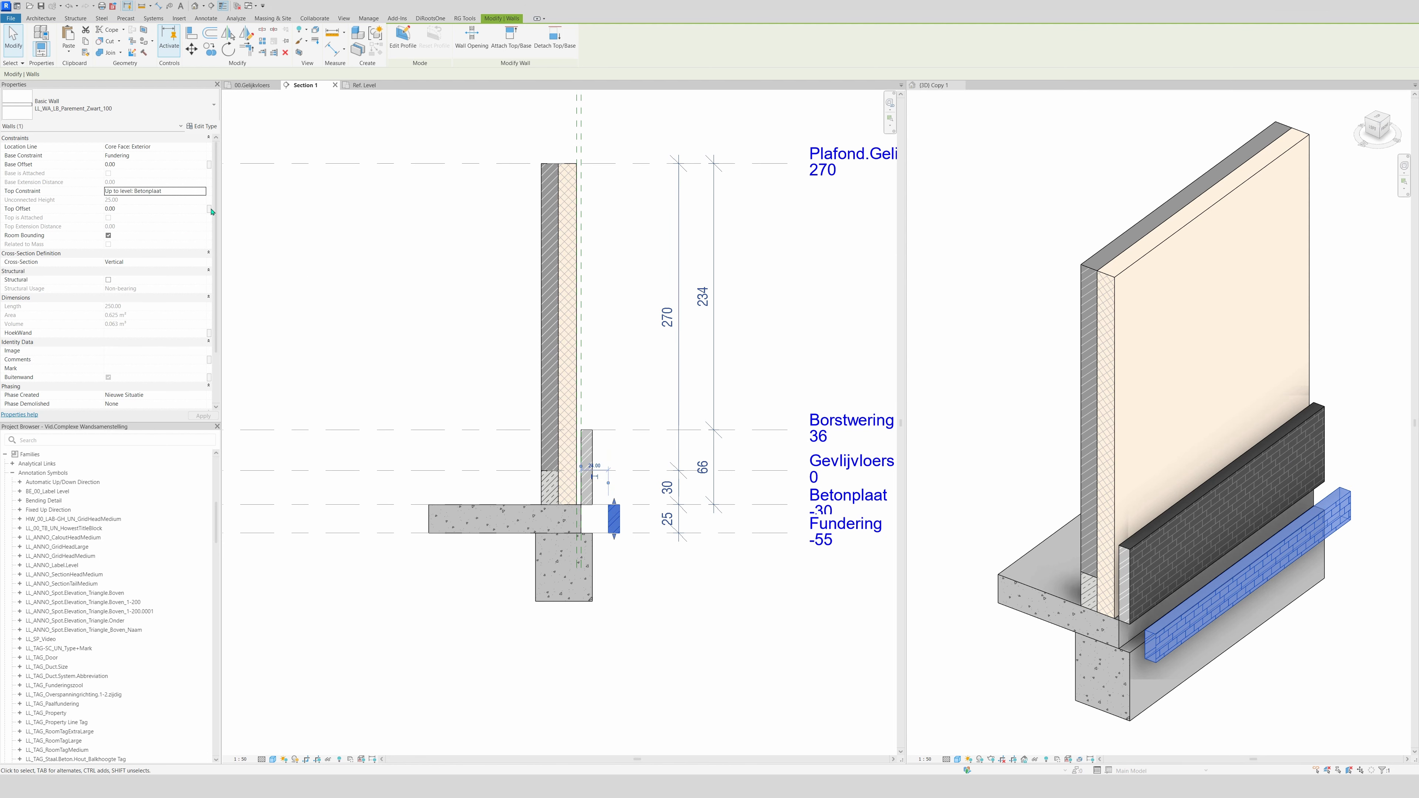
- Change the copied wall's type to LL_WA_LB_Betonsteen_140mm
{"action": "left_click", "coordinate": [123, 106]}
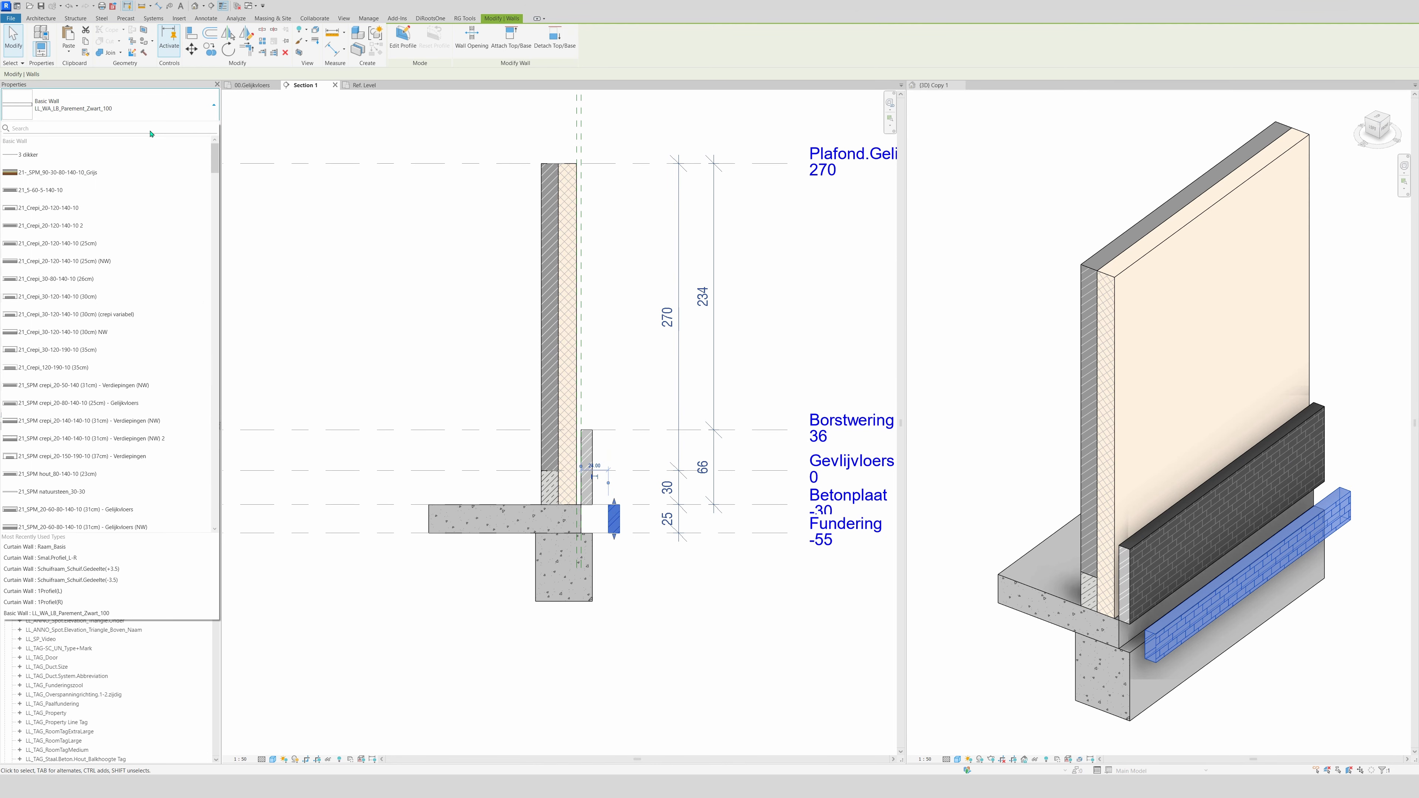
{"action": "type", "text": "bbetonst"}
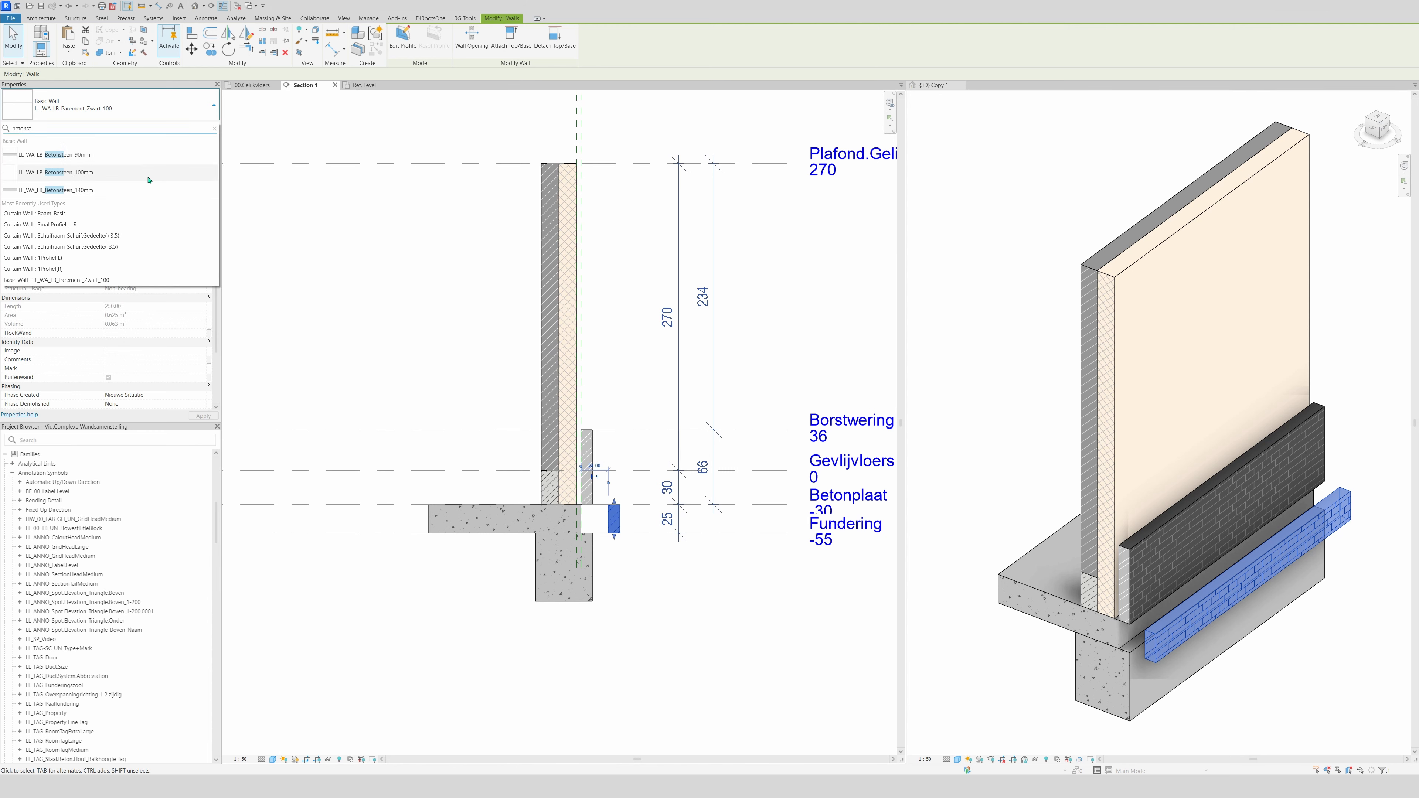
{"action": "left_click", "coordinate": [147, 196]}
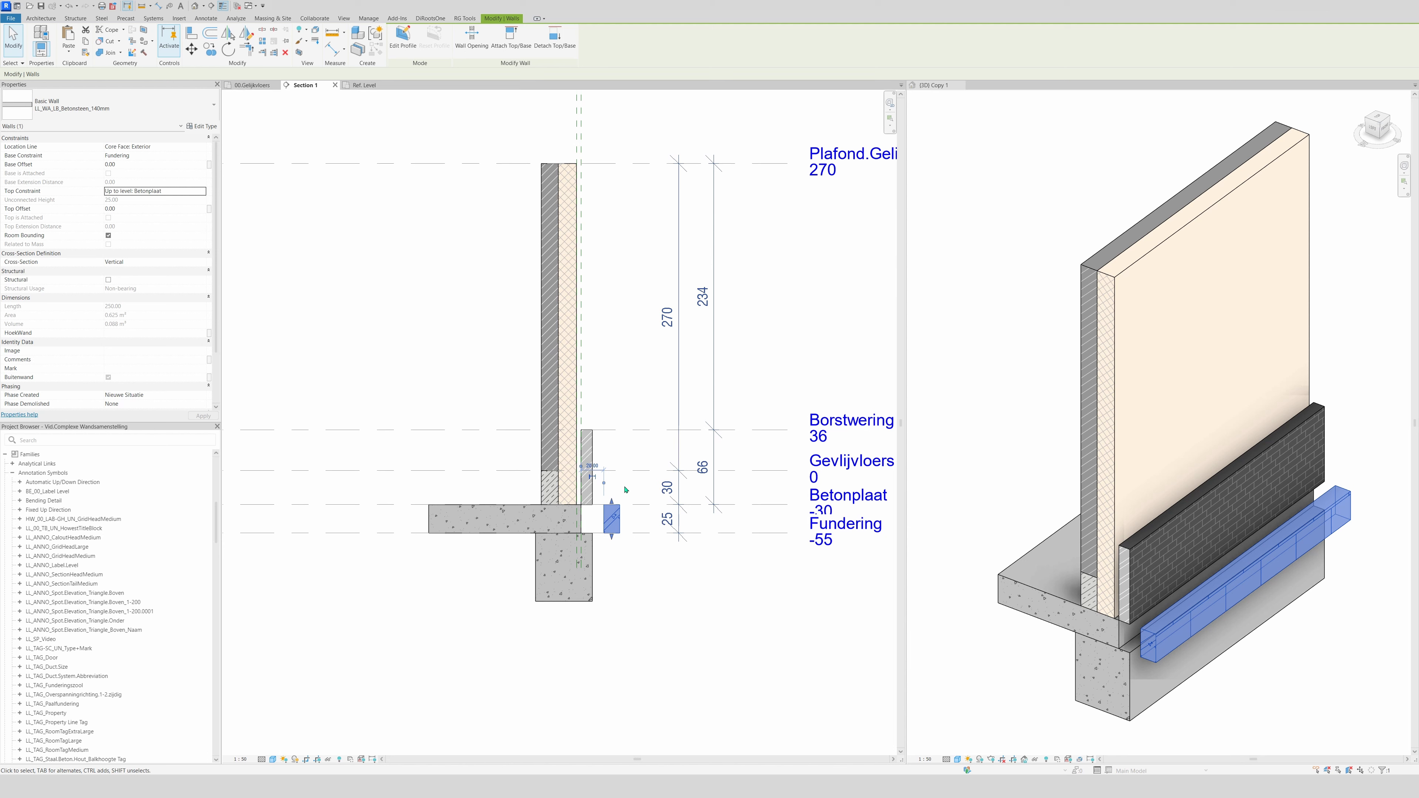
- Change the copied wall's type to LL_WA_LB_Betonsteen_100mm
{"action": "left_click", "coordinate": [125, 102]}
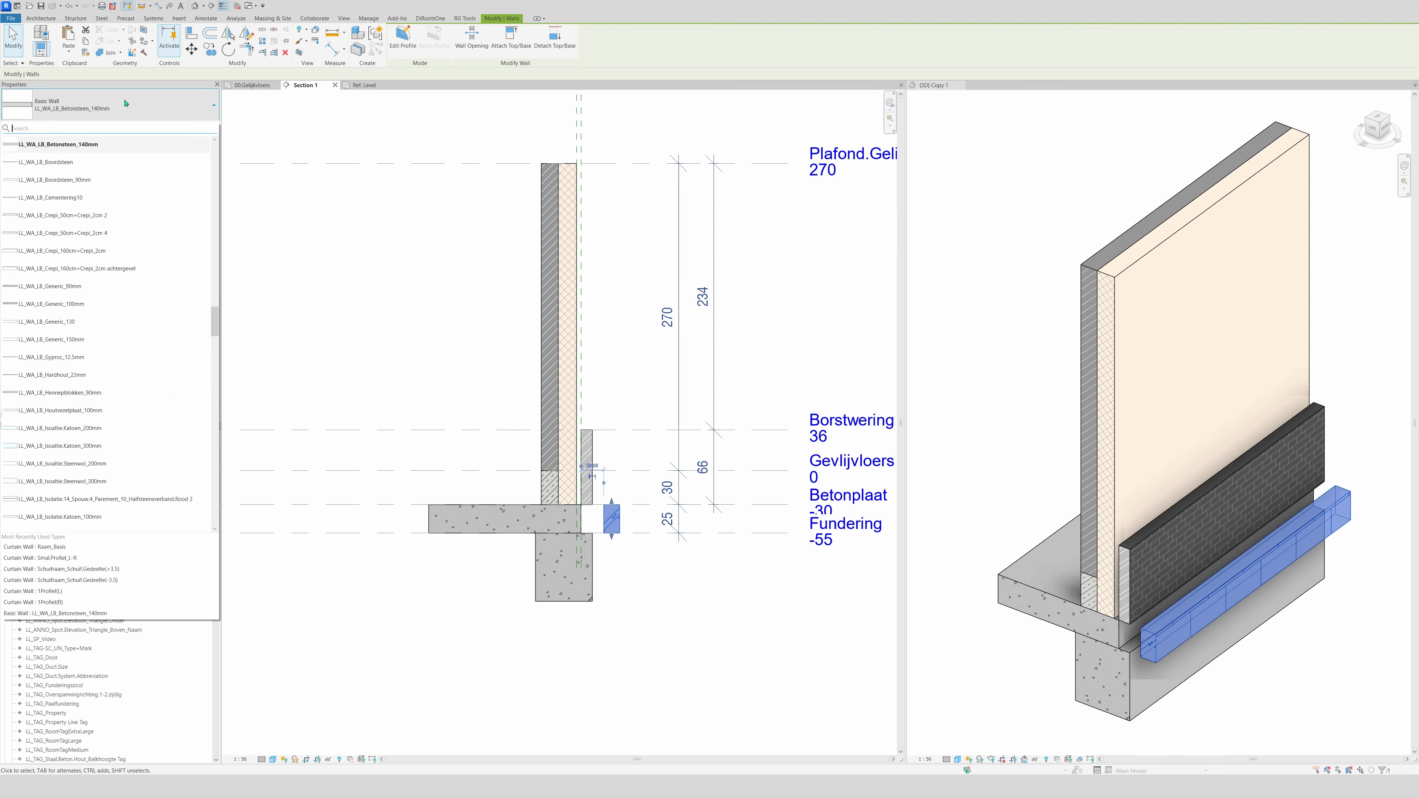
{"action": "scroll", "coordinate": [124, 168], "scroll_direction": "up", "scroll_amount": 1}
{"action": "left_click", "coordinate": [112, 180]}
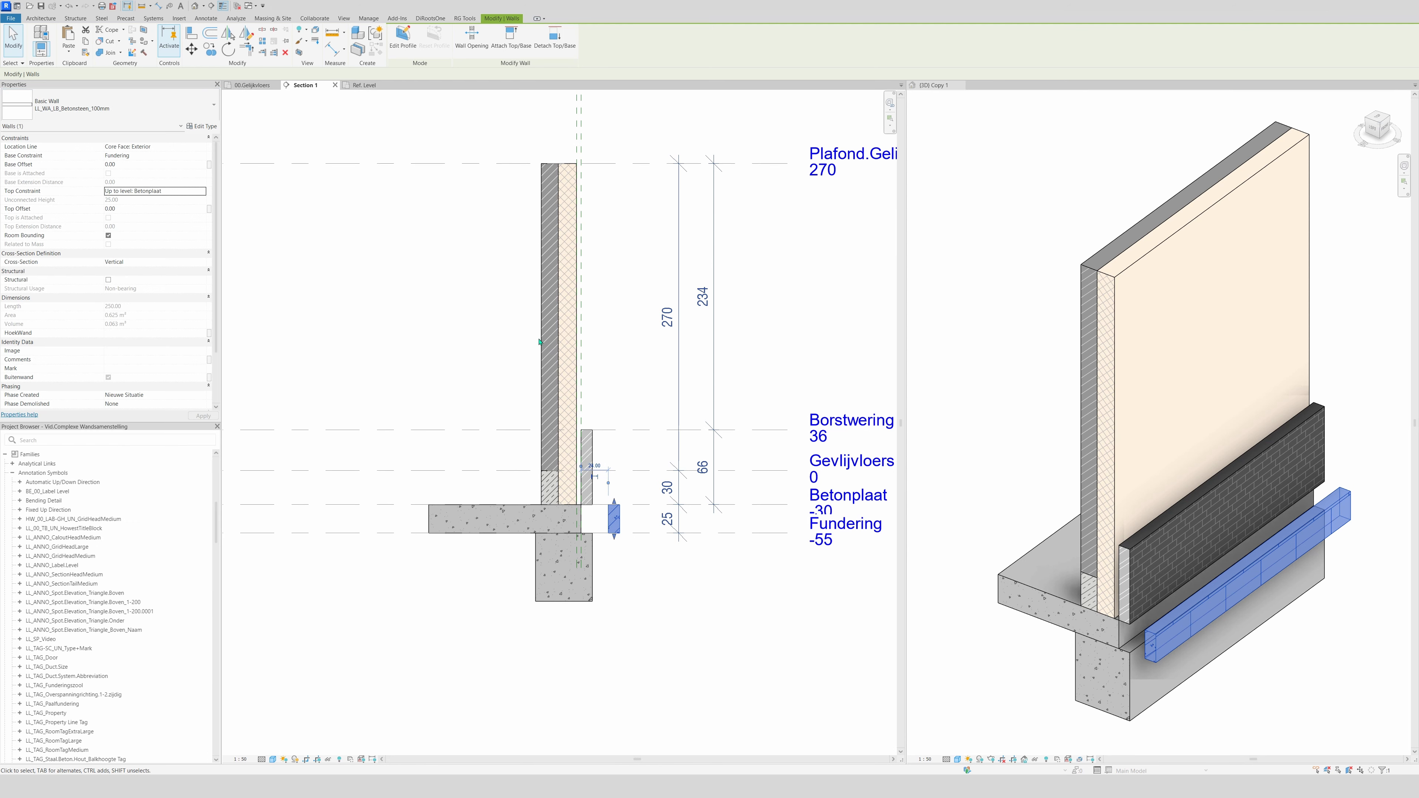
- Move the 100 mm concrete block wall by its top corner against the slab's edge in Section 1, beneath the black facing wall
{"action": "key", "text": "m"}
{"action": "key", "text": "v"}
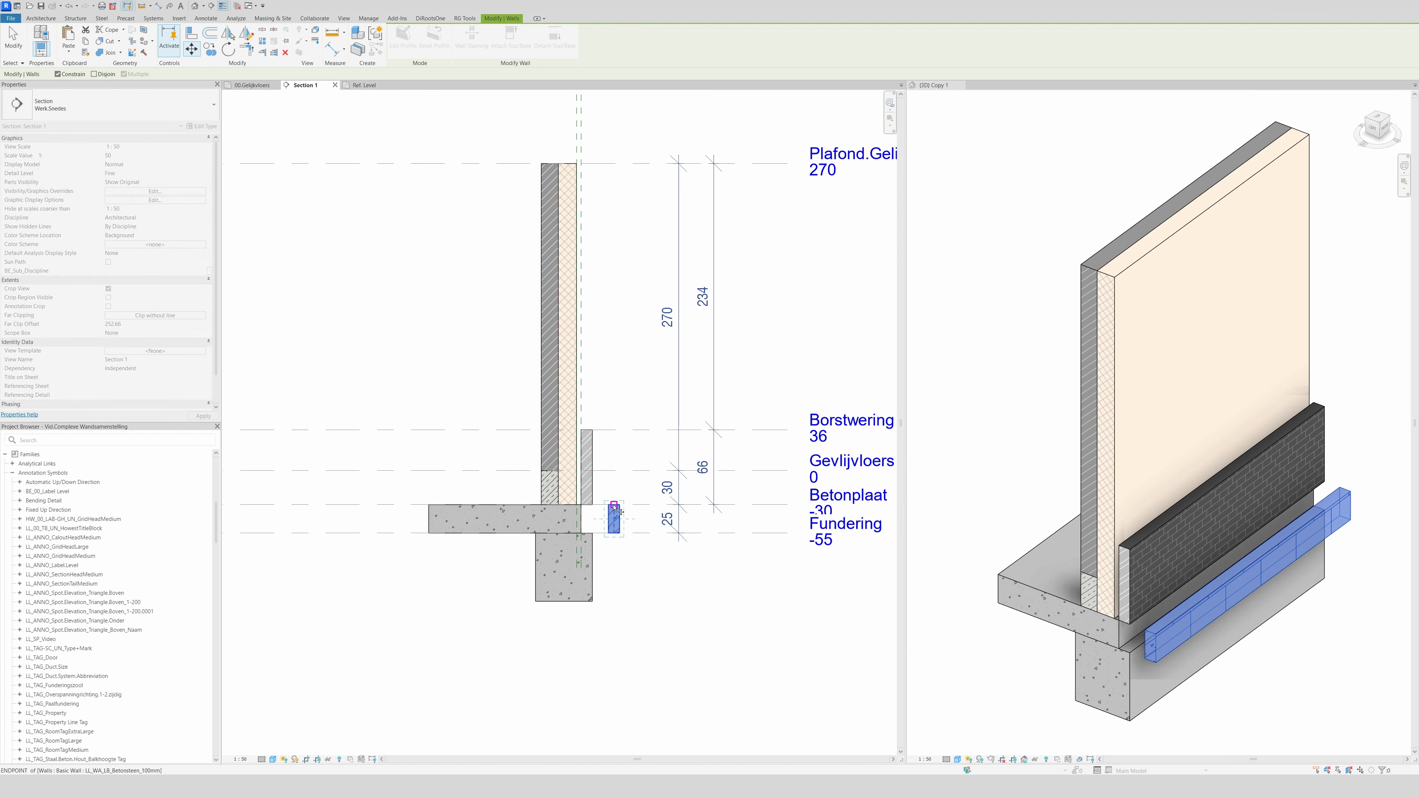
{"action": "scroll", "coordinate": [617, 509], "scroll_direction": "up", "scroll_amount": 3}
{"action": "left_click", "coordinate": [604, 506]}
{"action": "left_click", "coordinate": [549, 506]}
{"action": "scroll", "coordinate": [617, 500], "scroll_direction": "down", "scroll_amount": 3}
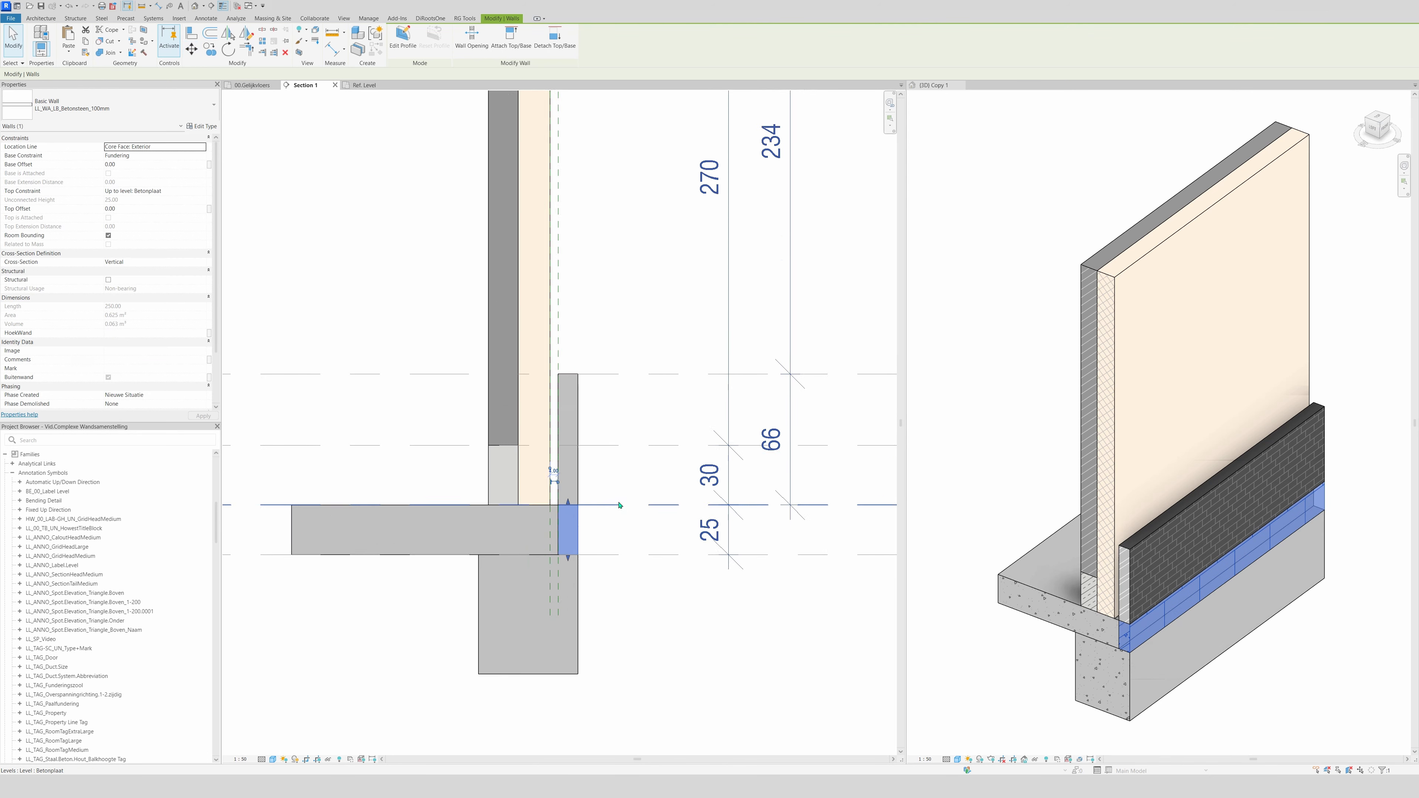
{"action": "key", "text": "Escape"}
- Examine the concrete block wall beneath the black facing wall in the 3D view
{"action": "middle_click_drag", "start_coordinate": [1044, 543], "coordinate": [1115, 608], "text": "shift"}
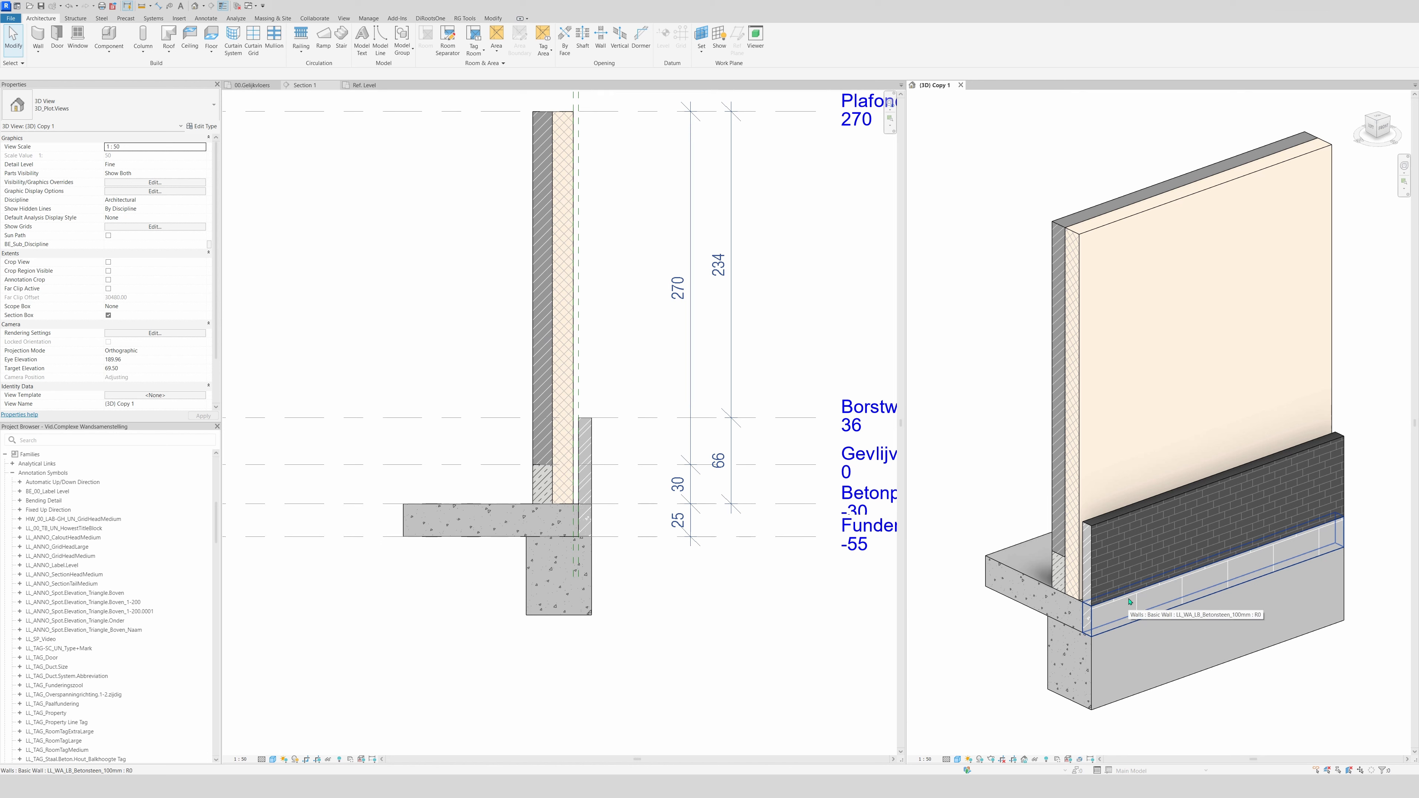
{"action": "left_click", "coordinate": [1117, 605]}
{"action": "left_click_drag", "start_coordinate": [1128, 598], "coordinate": [1126, 604]}
{"action": "key", "text": "Escape"}
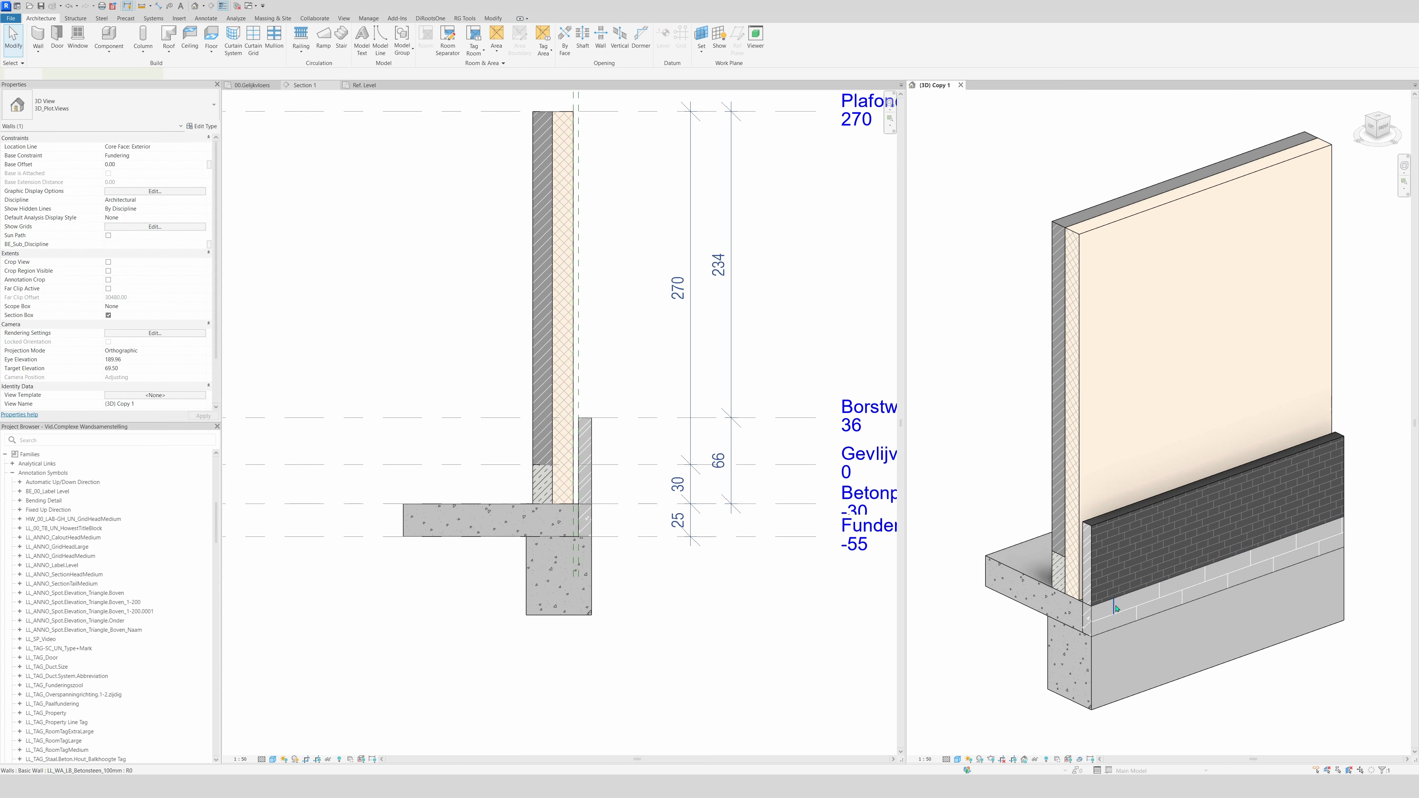
{"action": "left_click", "coordinate": [1115, 608]}
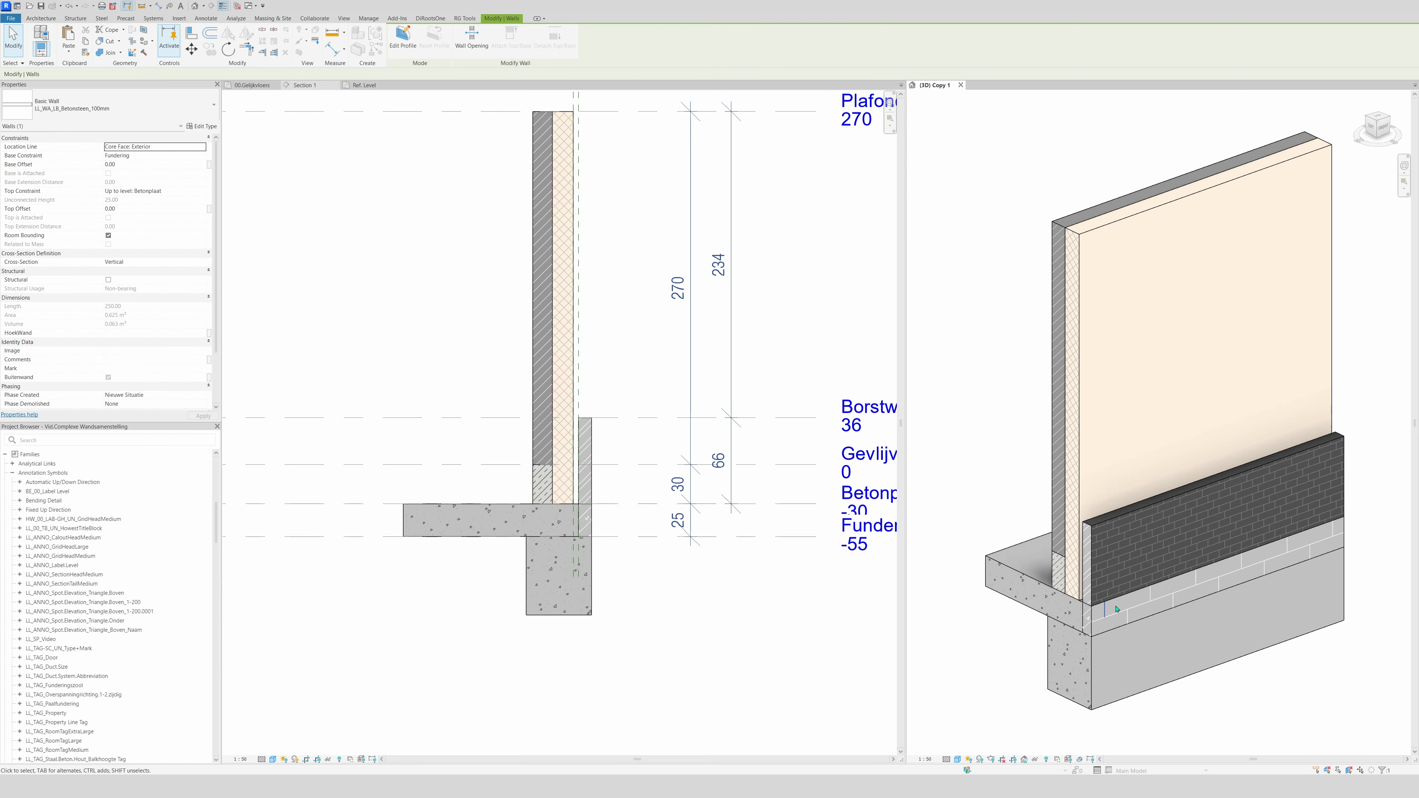
{"action": "key", "text": "Escape"}
{"action": "mouse_move", "coordinate": [1116, 609]}
{"action": "middle_mouse_down", "text": "shift"}
{"action": "mouse_move", "coordinate": [1093, 609]}
{"action": "mouse_move", "coordinate": [1086, 587]}
{"action": "middle_mouse_up", "text": "shift"}
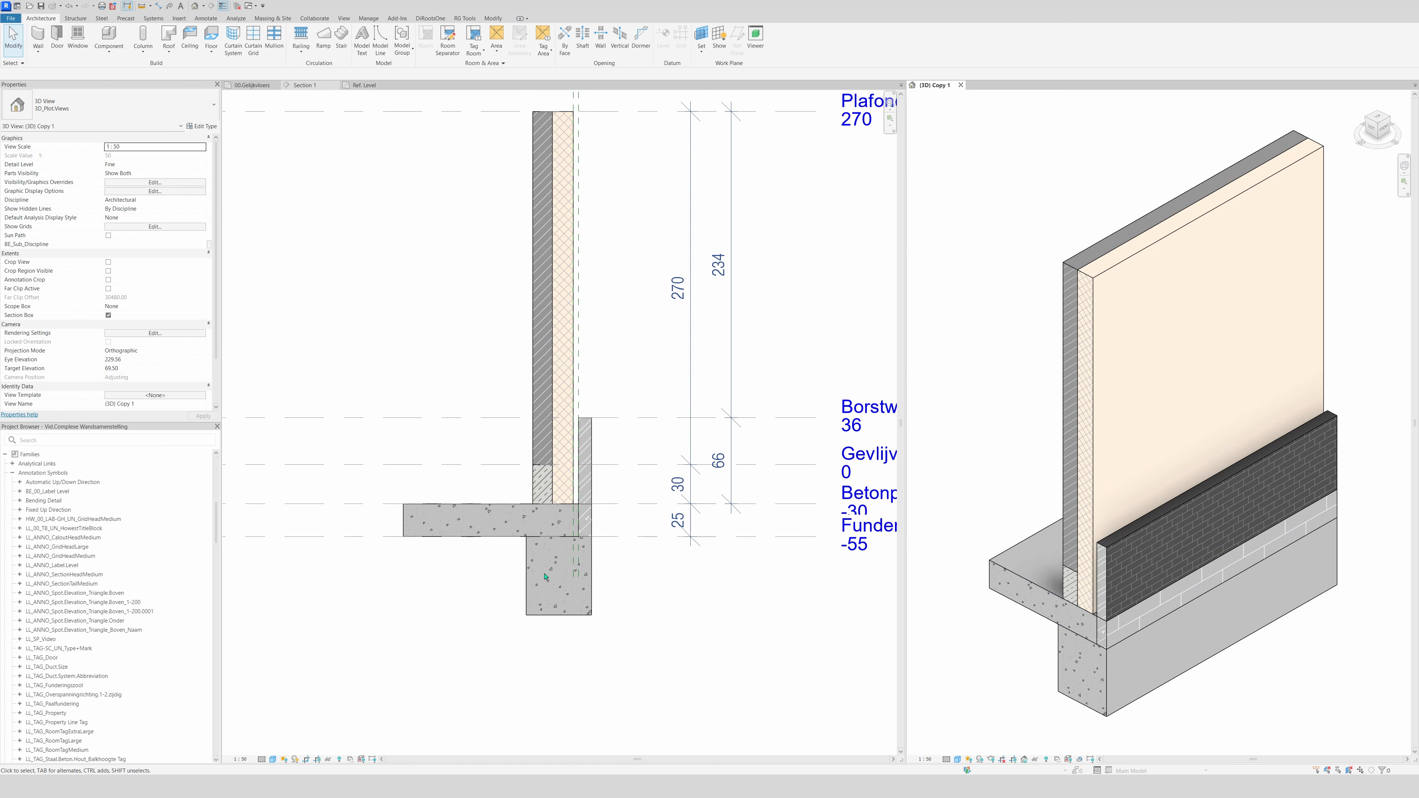
- Draw a closed detail-line outline of the cavity above the slab in Section 1, sloping its top down from the base block's upper corner
{"action": "left_click", "coordinate": [482, 598]}
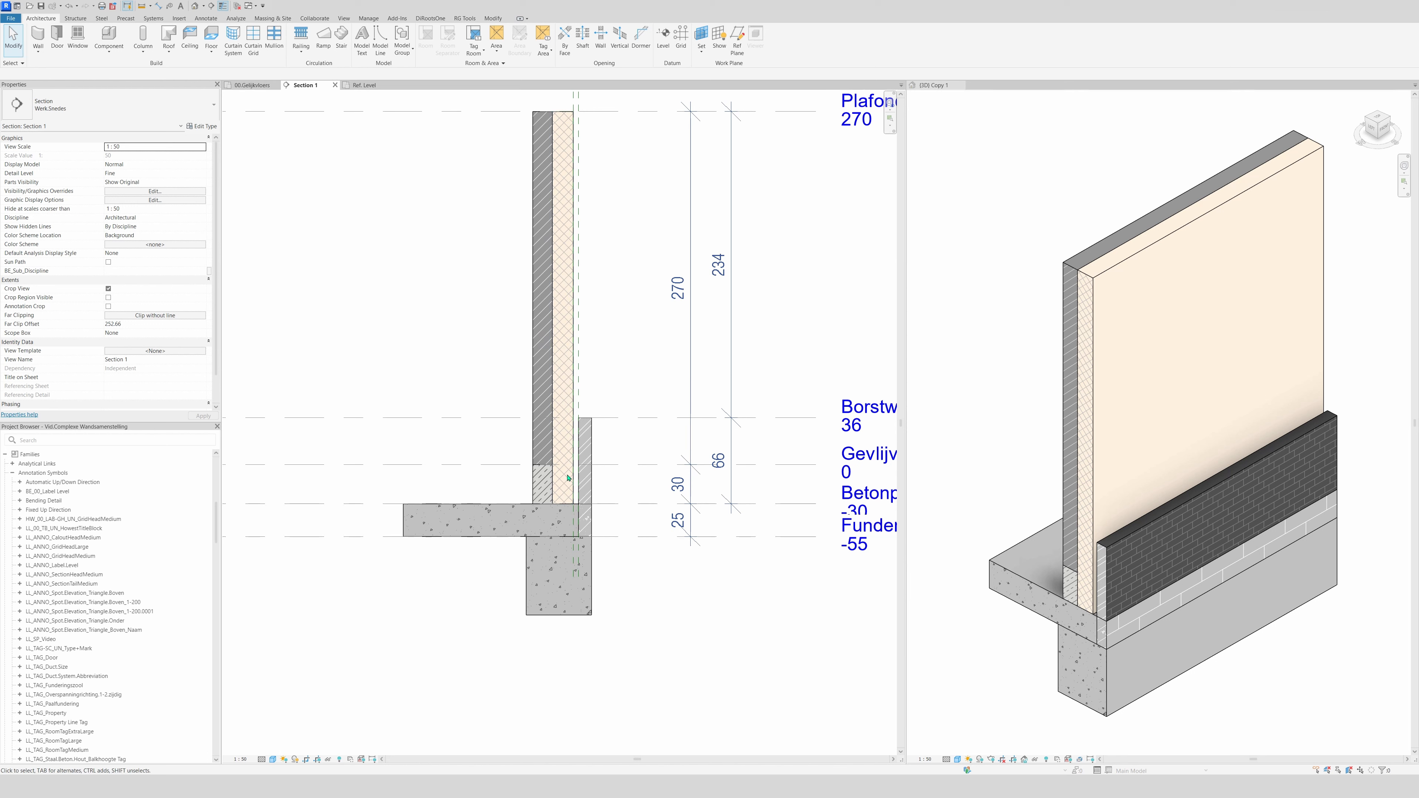
{"action": "key", "text": "d"}
{"action": "key", "text": "l"}
{"action": "scroll", "coordinate": [570, 472], "scroll_direction": "up", "scroll_amount": 5}
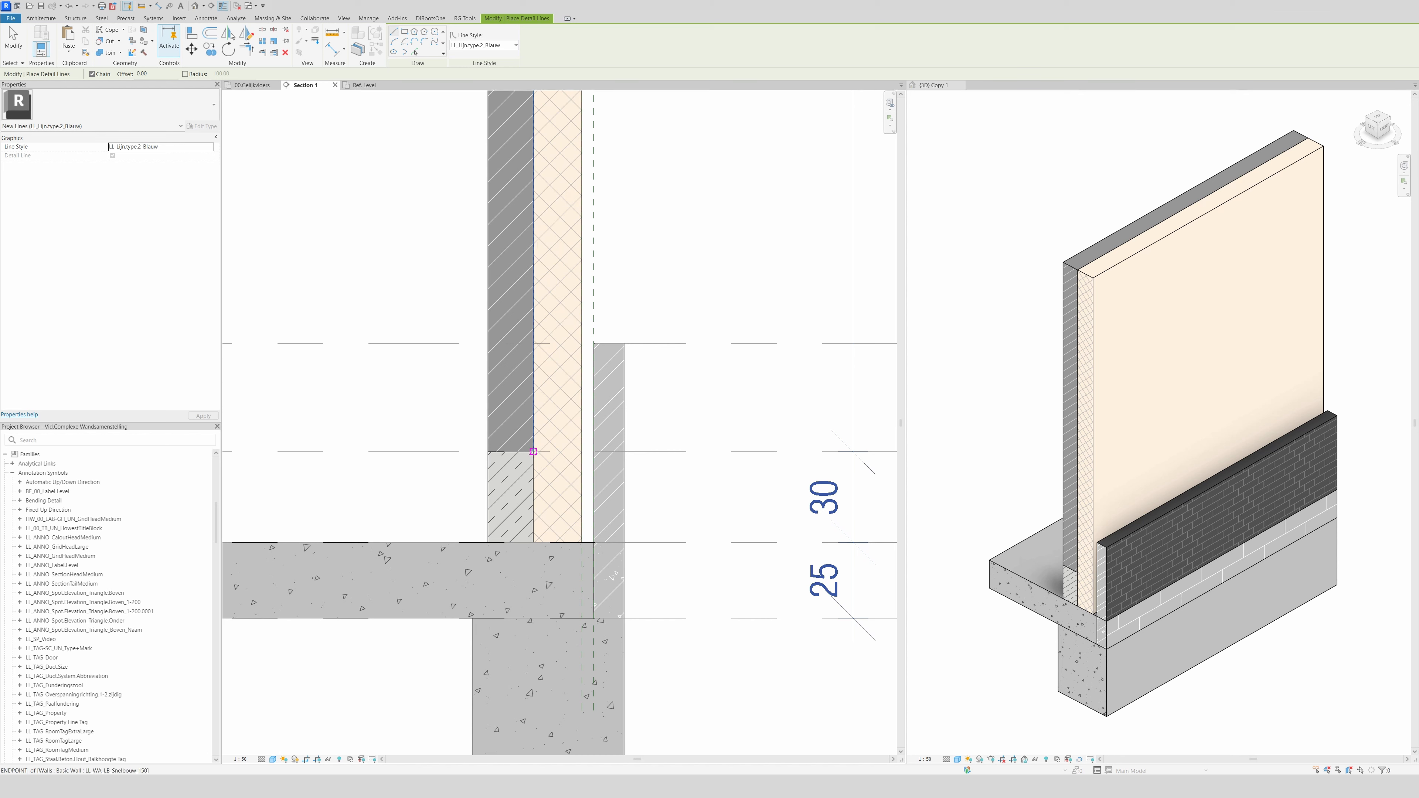
{"action": "left_click", "coordinate": [533, 452]}
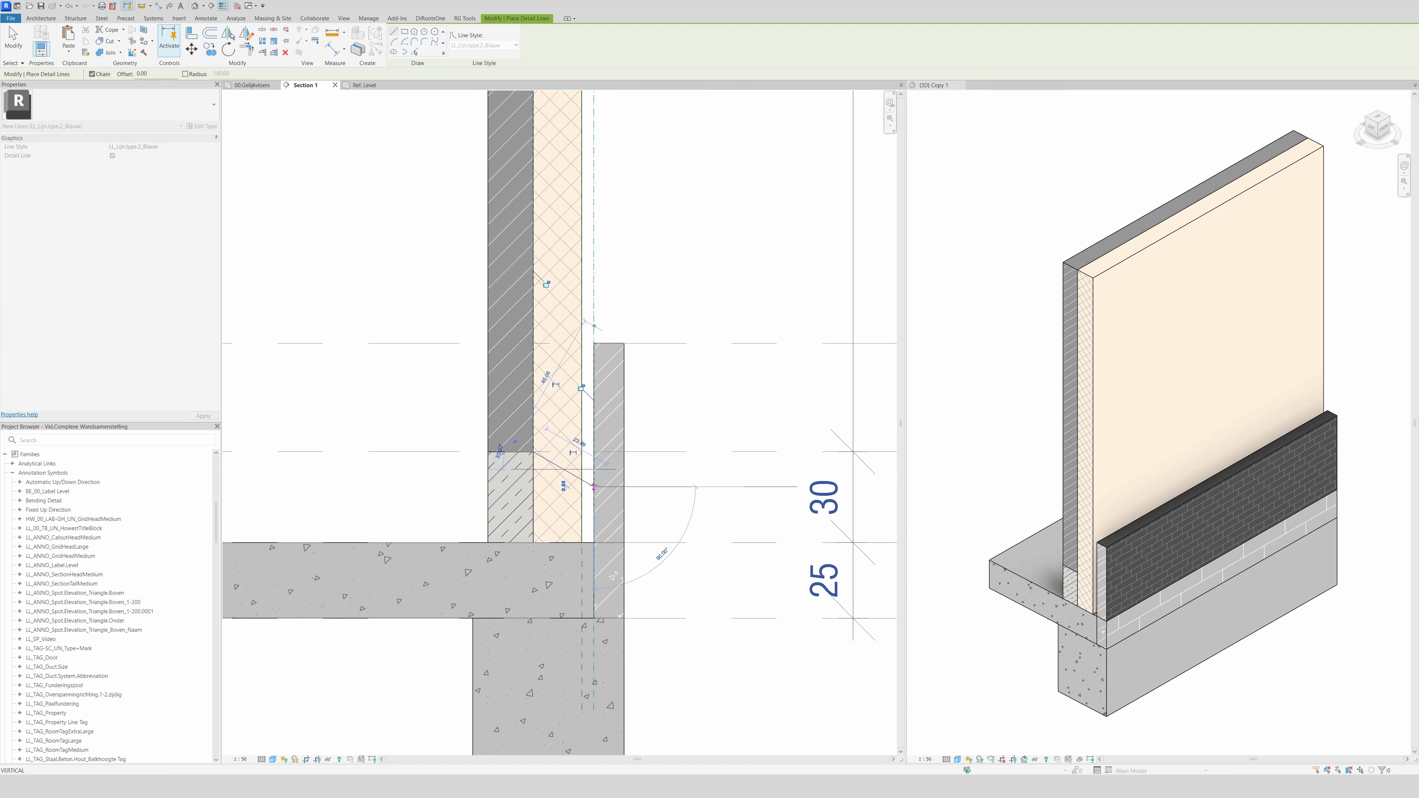
{"action": "left_click", "coordinate": [593, 487]}
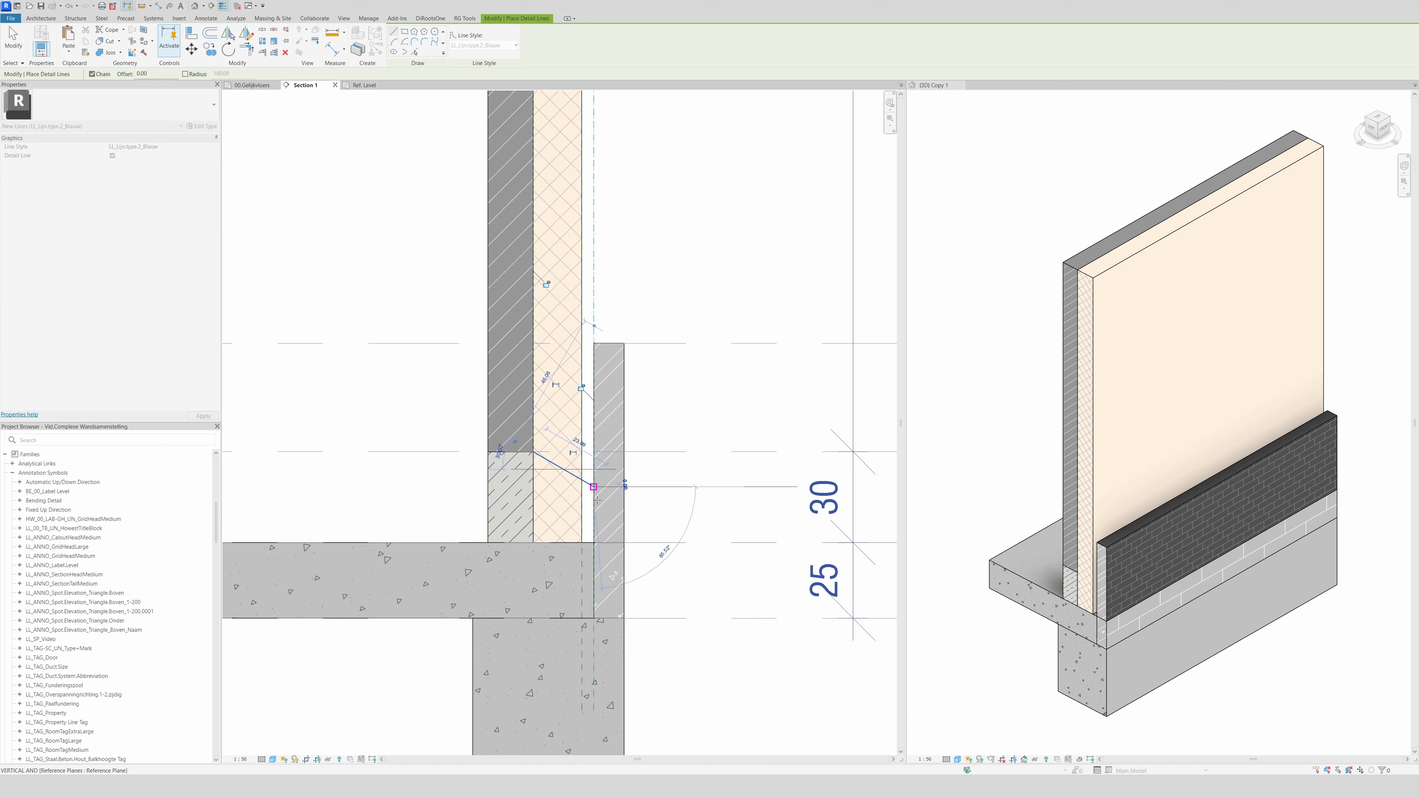
{"action": "left_click", "coordinate": [596, 542]}
{"action": "left_click", "coordinate": [583, 542]}
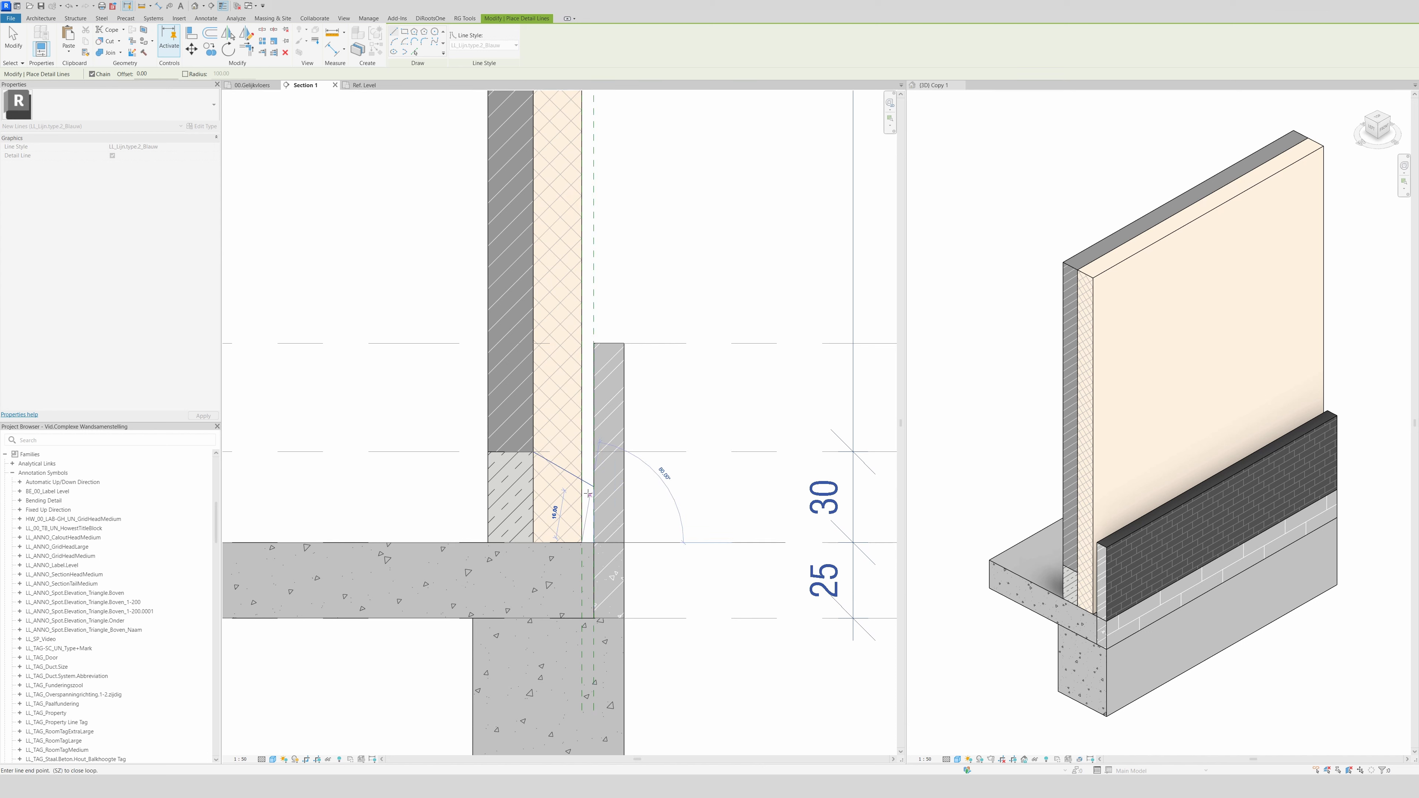
{"action": "key", "text": "Escape"}
{"action": "key", "text": "Escape"}
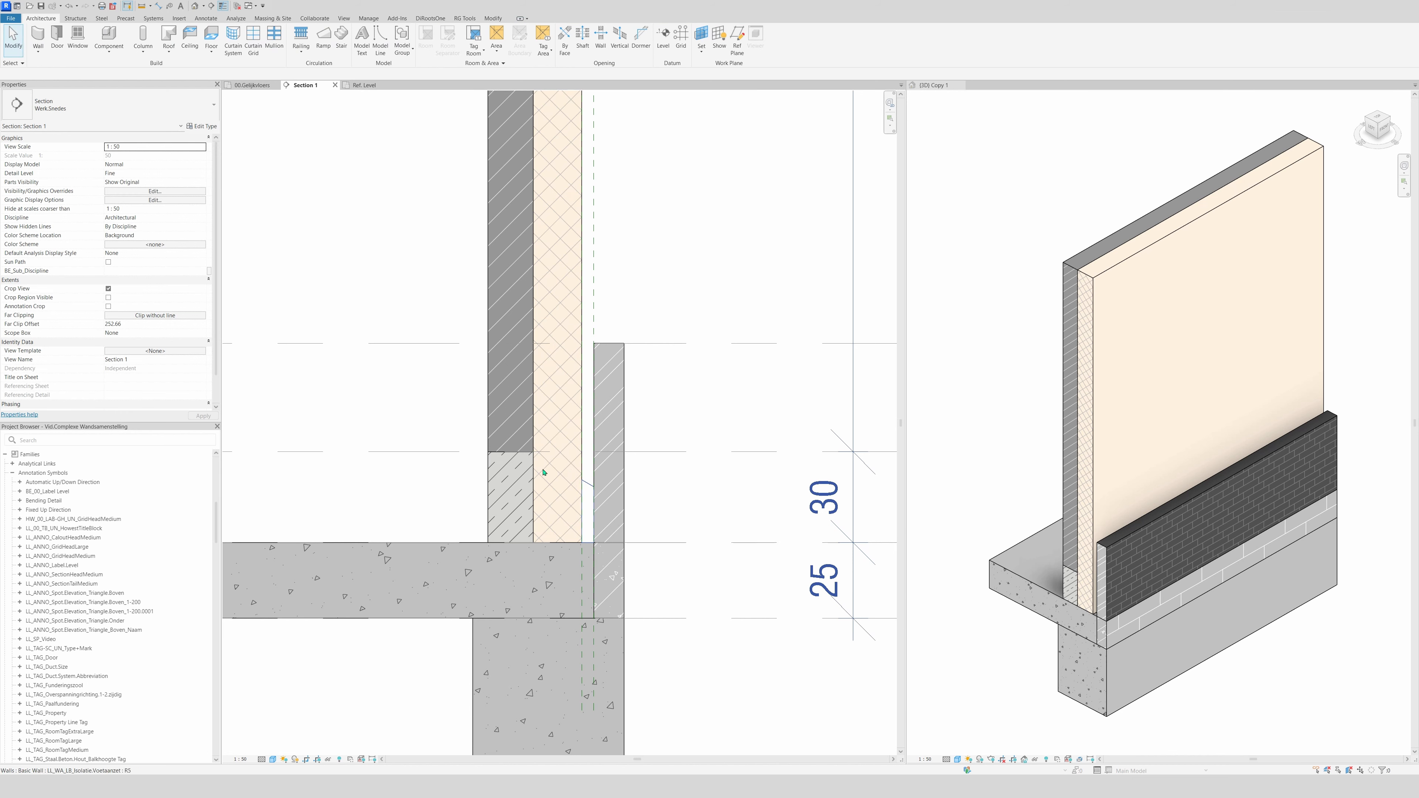
- Select all matching detail lines visible in Section 1 and move the cavity outline horizontally outward, clear of the facing wall
{"action": "left_click", "coordinate": [582, 482]}
{"action": "right_click", "coordinate": [586, 483]}
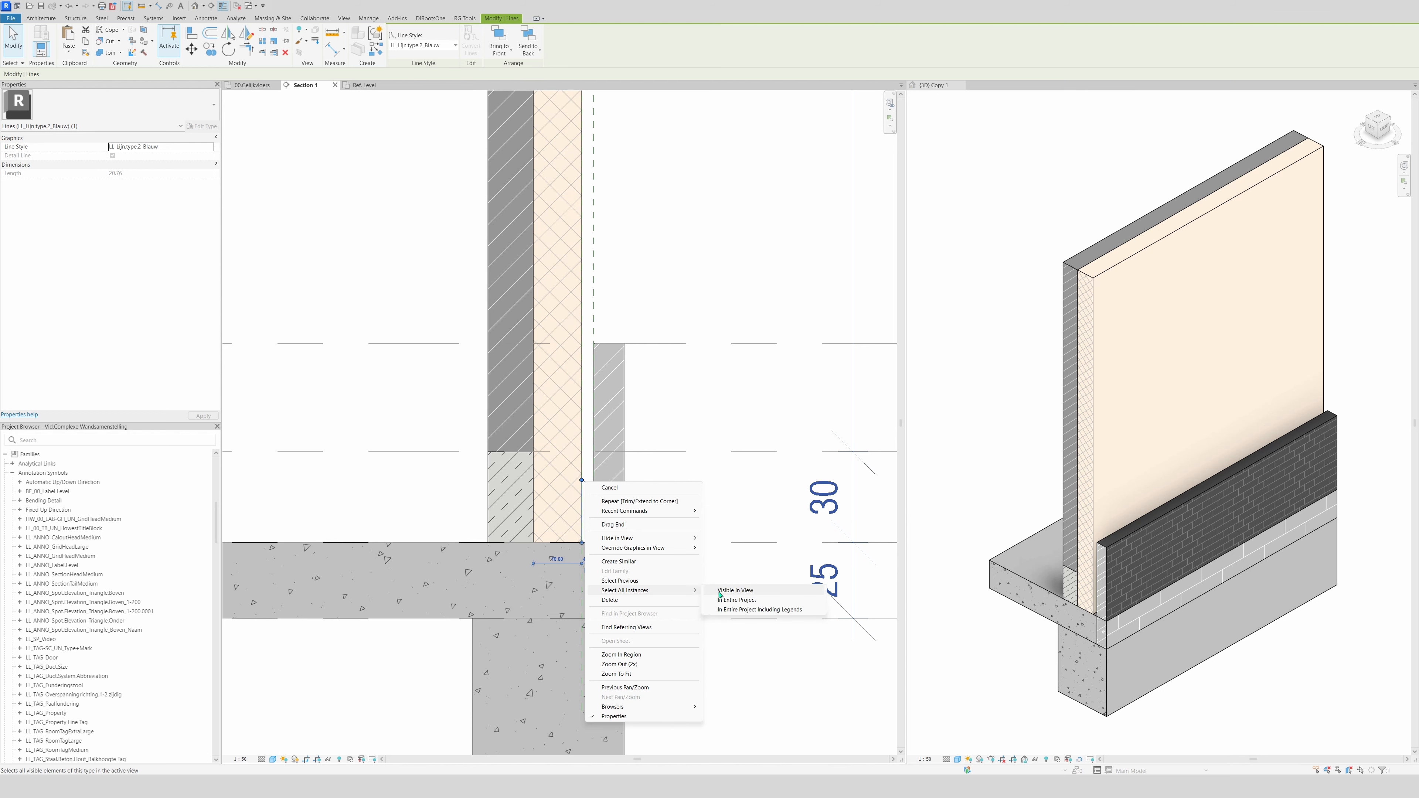
{"action": "left_click", "coordinate": [720, 591]}
{"action": "scroll", "coordinate": [578, 486], "scroll_direction": "down", "scroll_amount": 3}
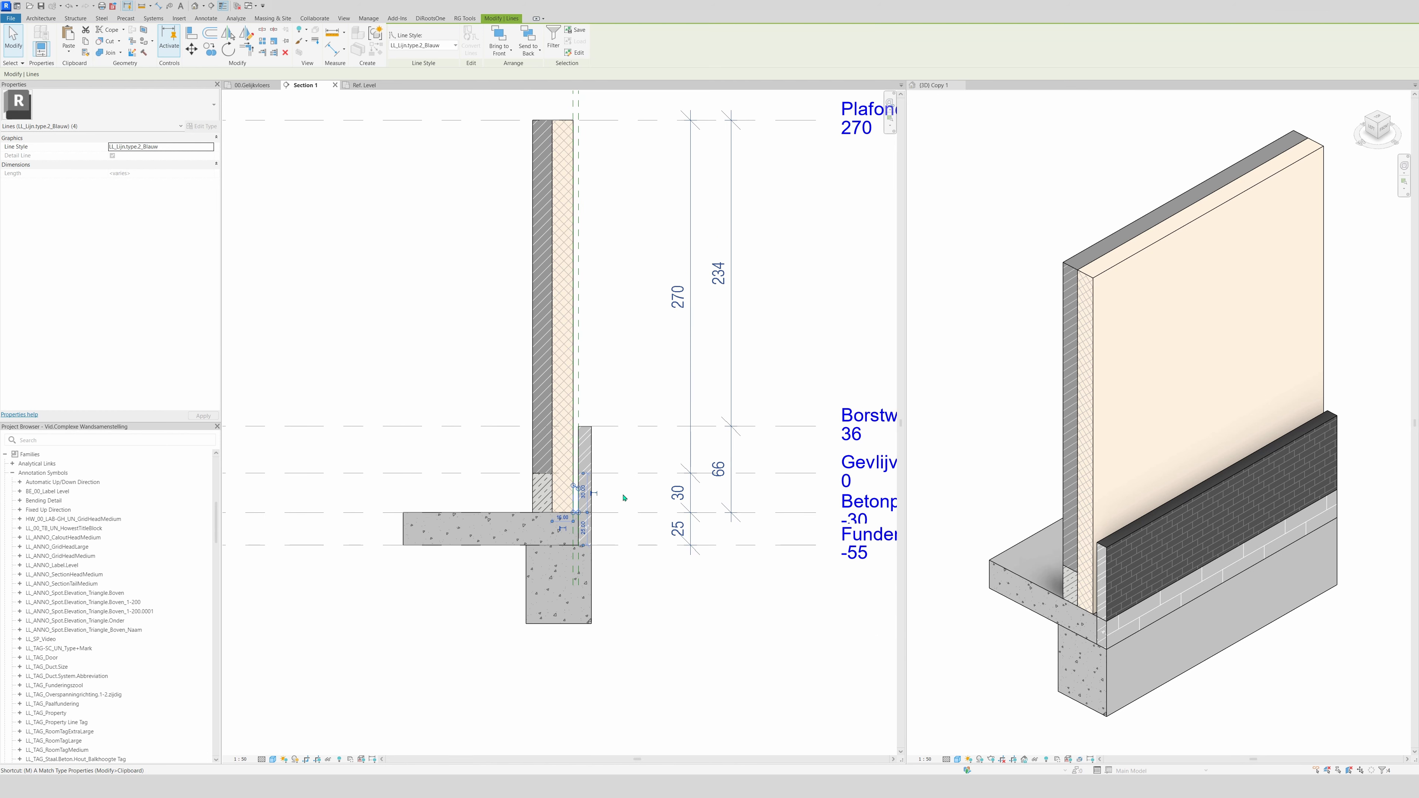
{"action": "key", "text": "m"}
{"action": "key", "text": "v"}
{"action": "left_click", "coordinate": [600, 494]}
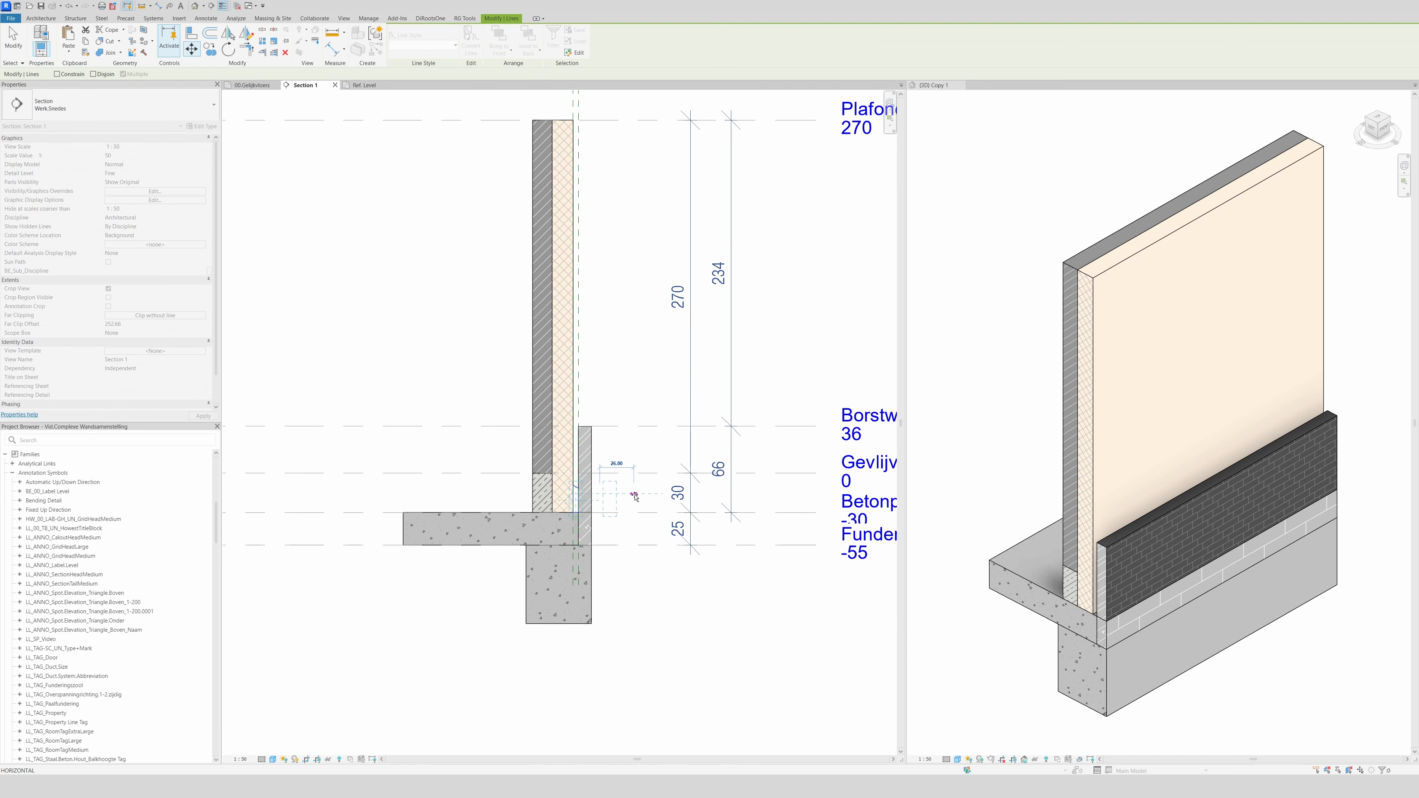
{"action": "left_click", "coordinate": [635, 497]}
{"action": "key", "text": "Escape"}
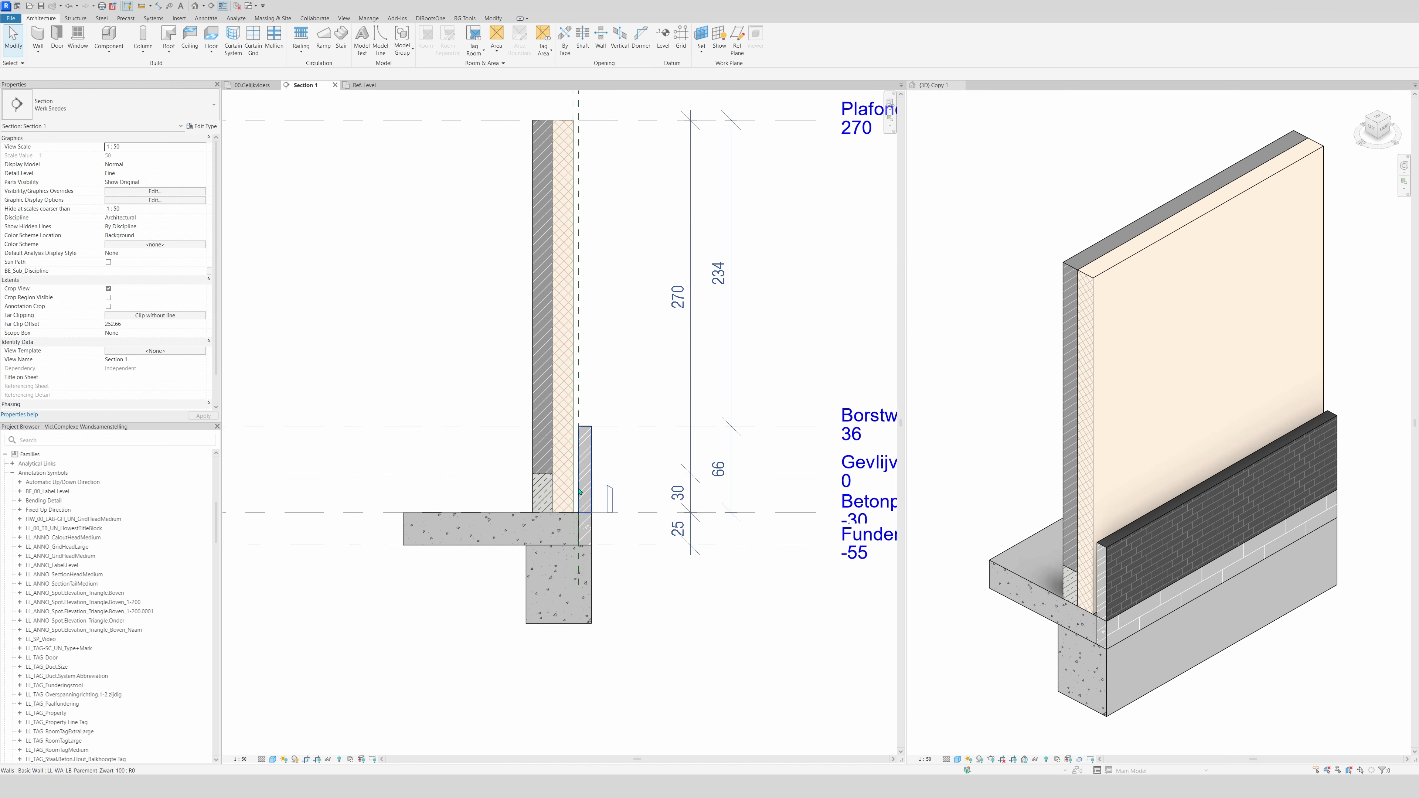
- Create a new family from the Metric Profile template
{"action": "left_click", "coordinate": [11, 19]}
{"action": "mouse_move", "coordinate": [34, 137]}
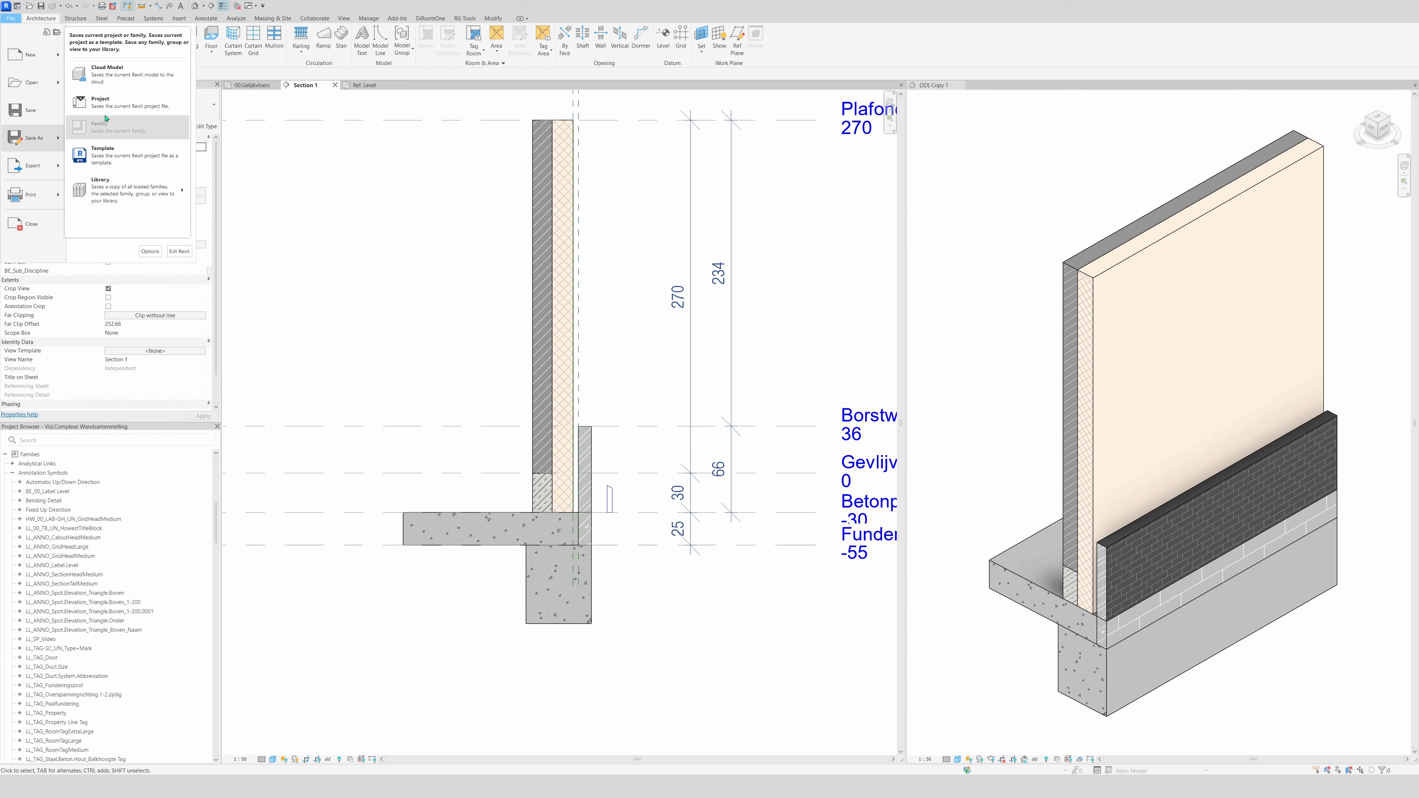
{"action": "mouse_move", "coordinate": [52, 58]}
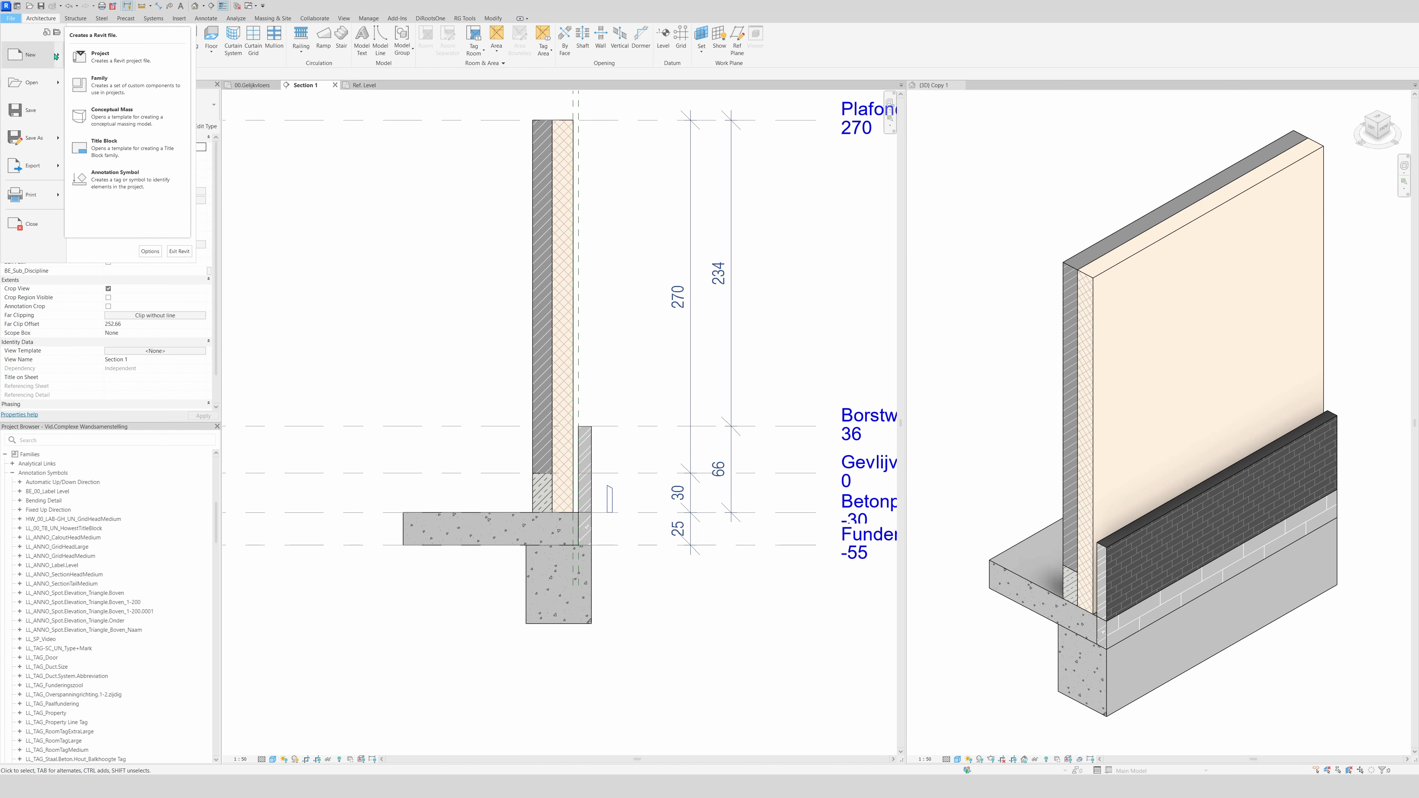
{"action": "left_click", "coordinate": [132, 85]}
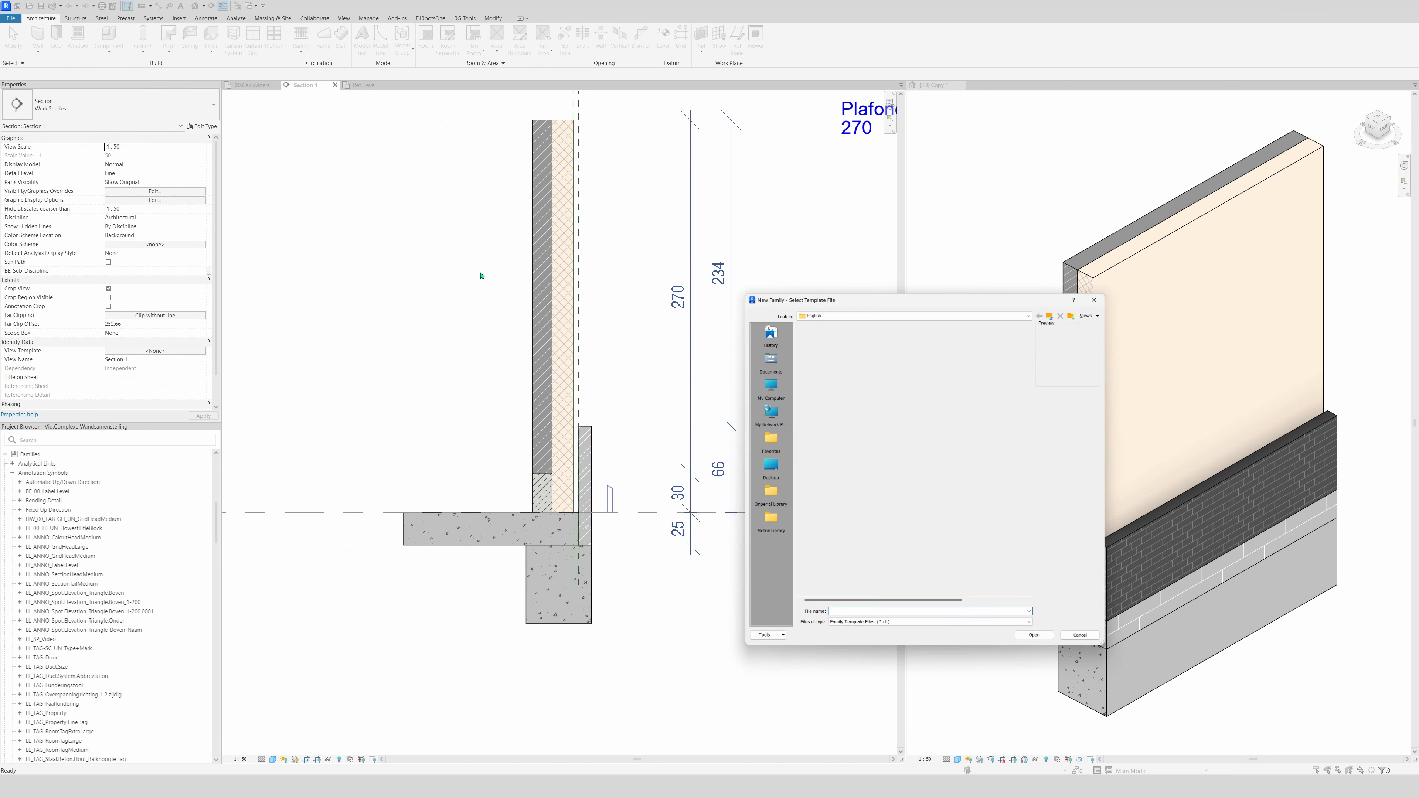
{"action": "scroll", "coordinate": [899, 549], "scroll_direction": "down", "scroll_amount": 7}
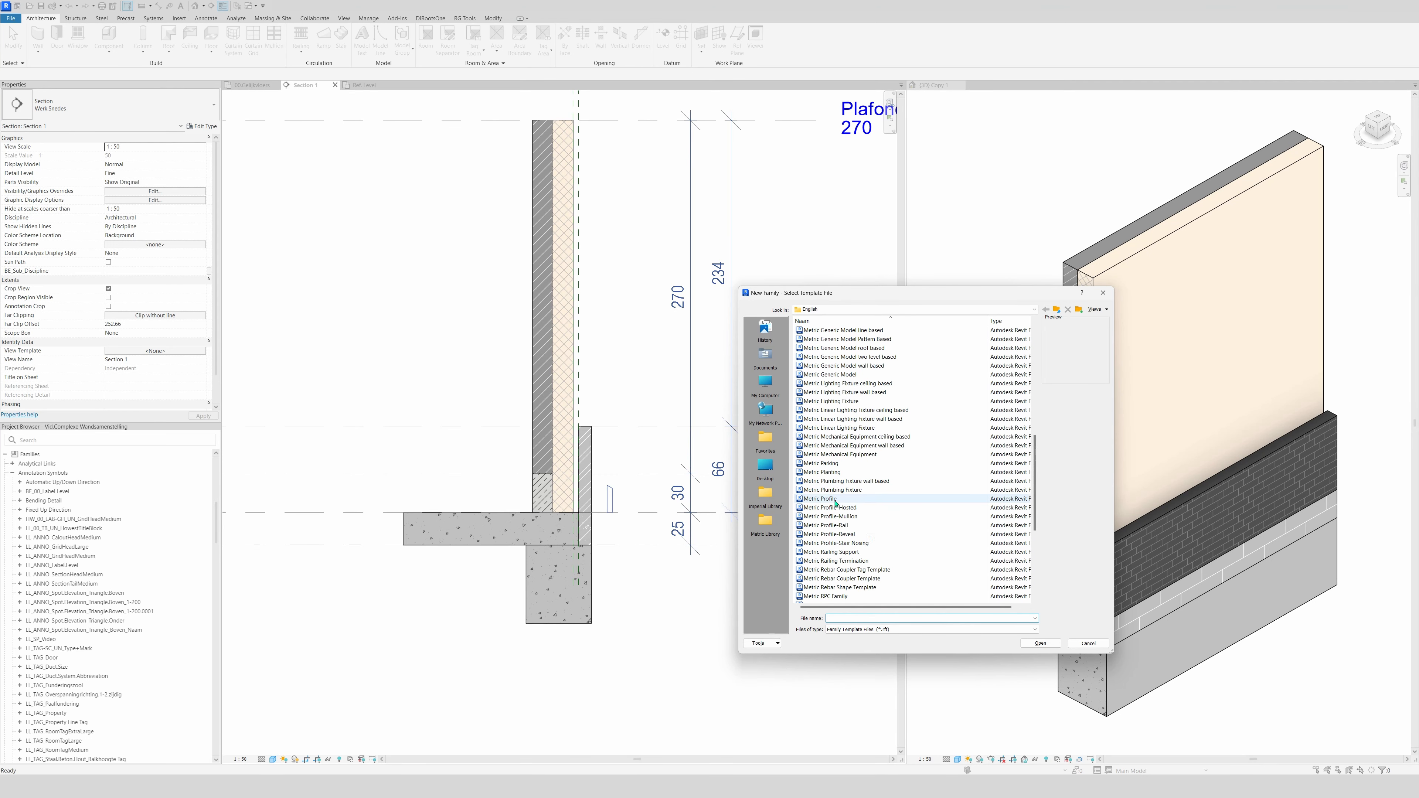
{"action": "left_click", "coordinate": [838, 498]}
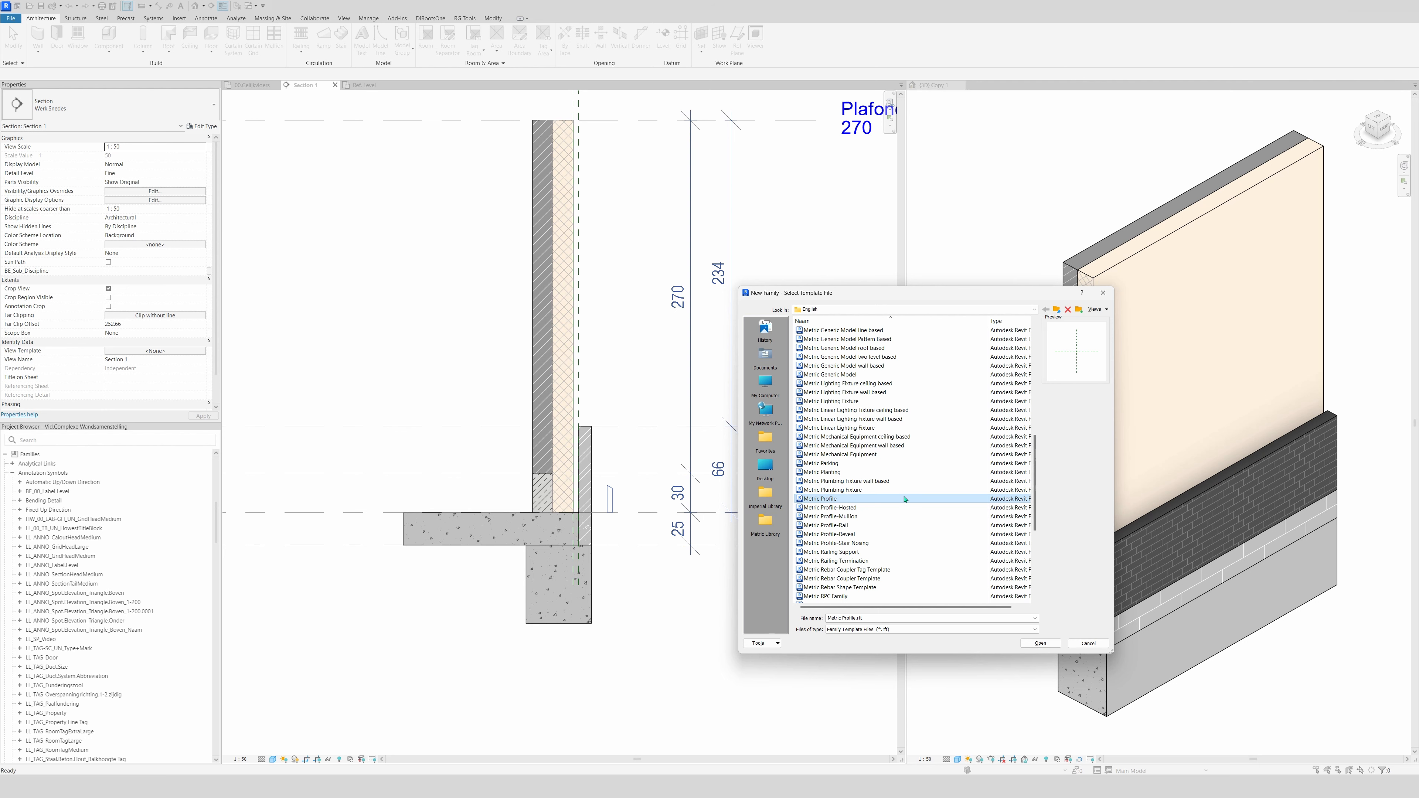
{"action": "left_click", "coordinate": [1045, 644]}
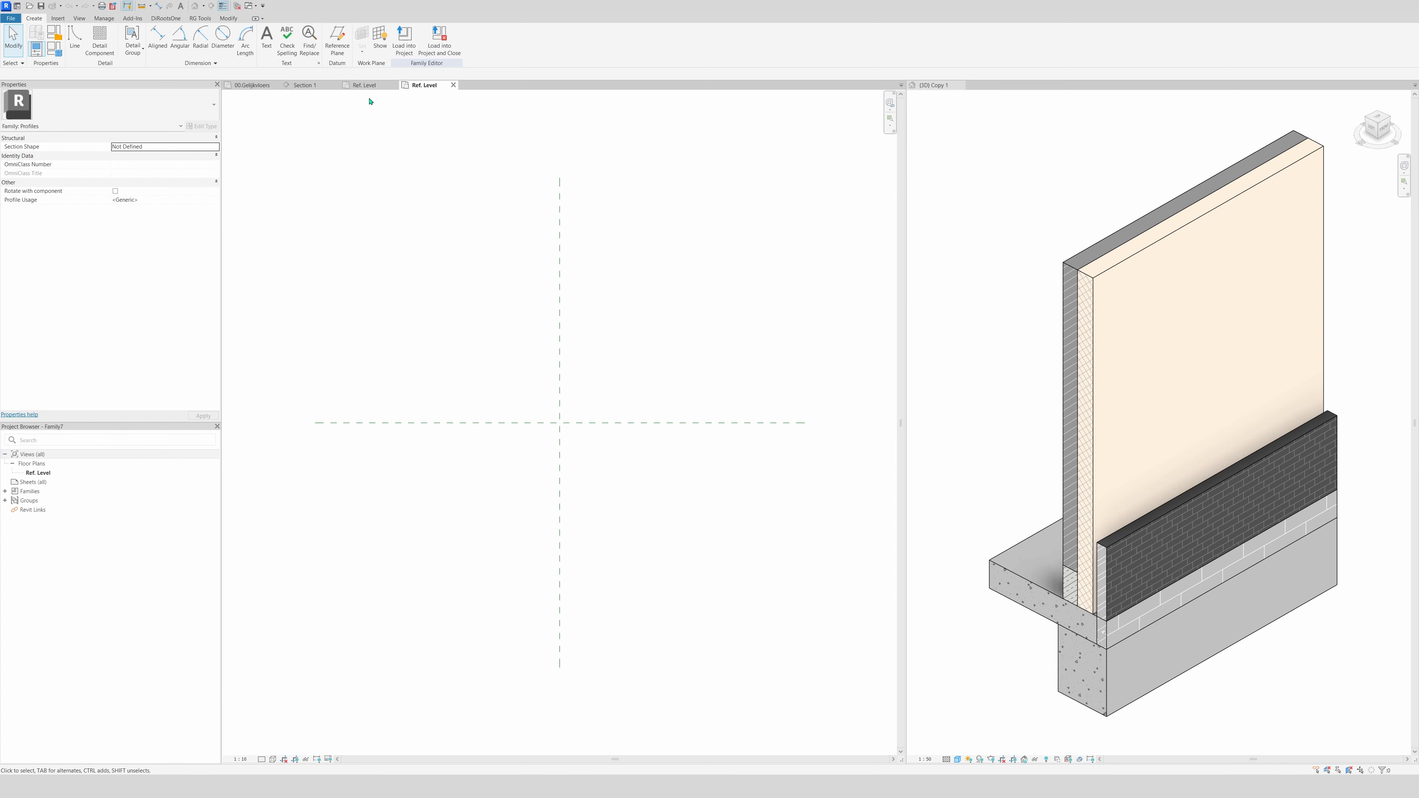
- Close the old rectangular profile family, Family6, without saving its changes
{"action": "left_click", "coordinate": [366, 85]}
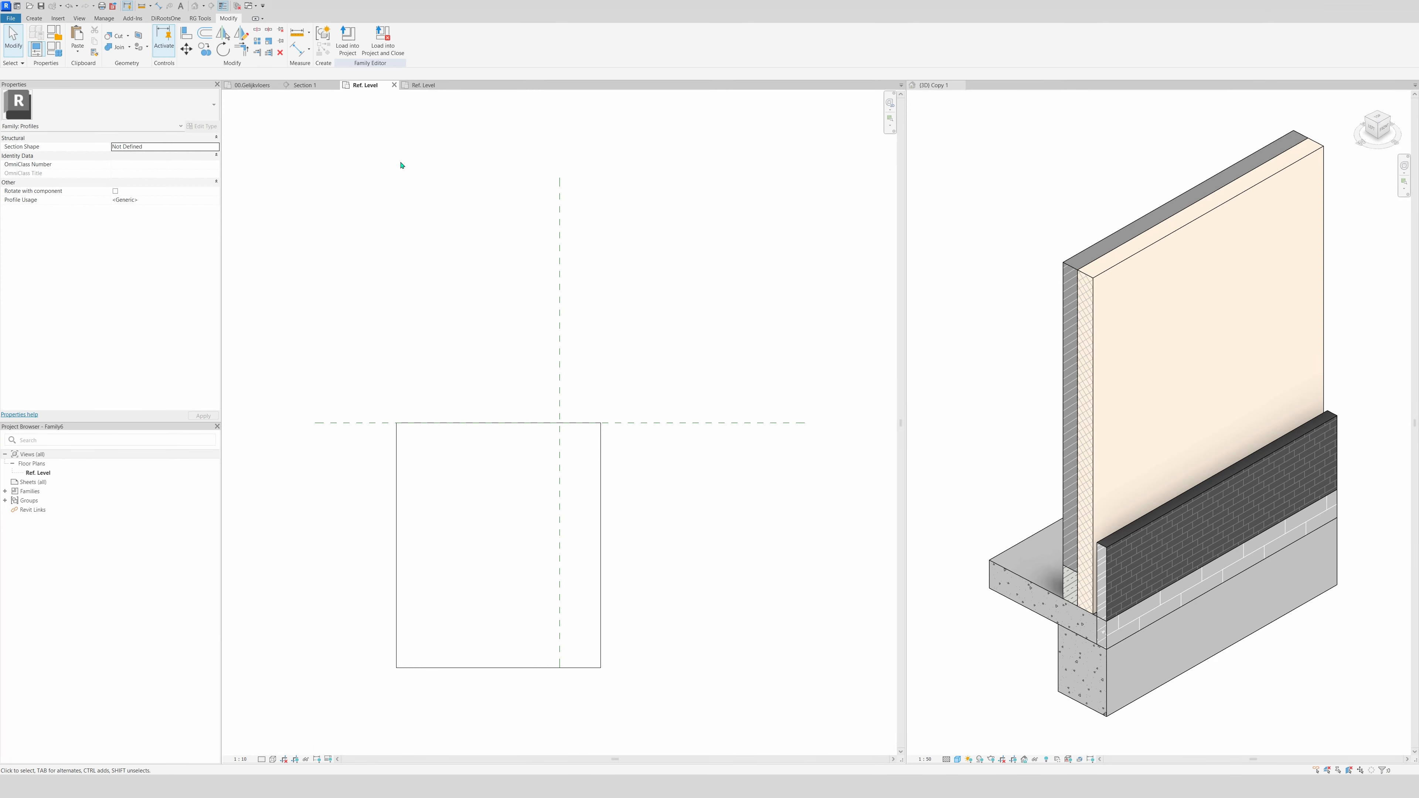
{"action": "left_click", "coordinate": [394, 85]}
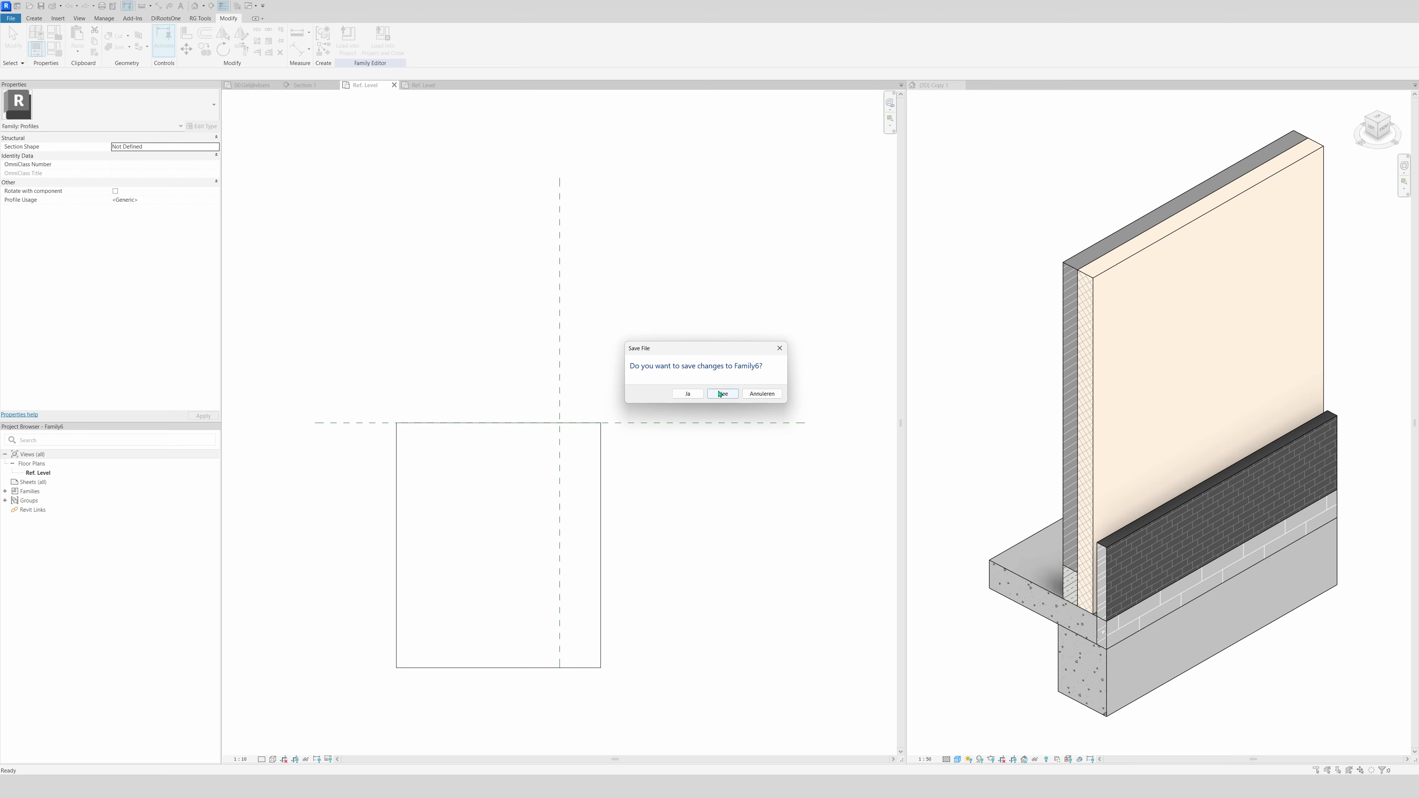
{"action": "left_click", "coordinate": [721, 393]}
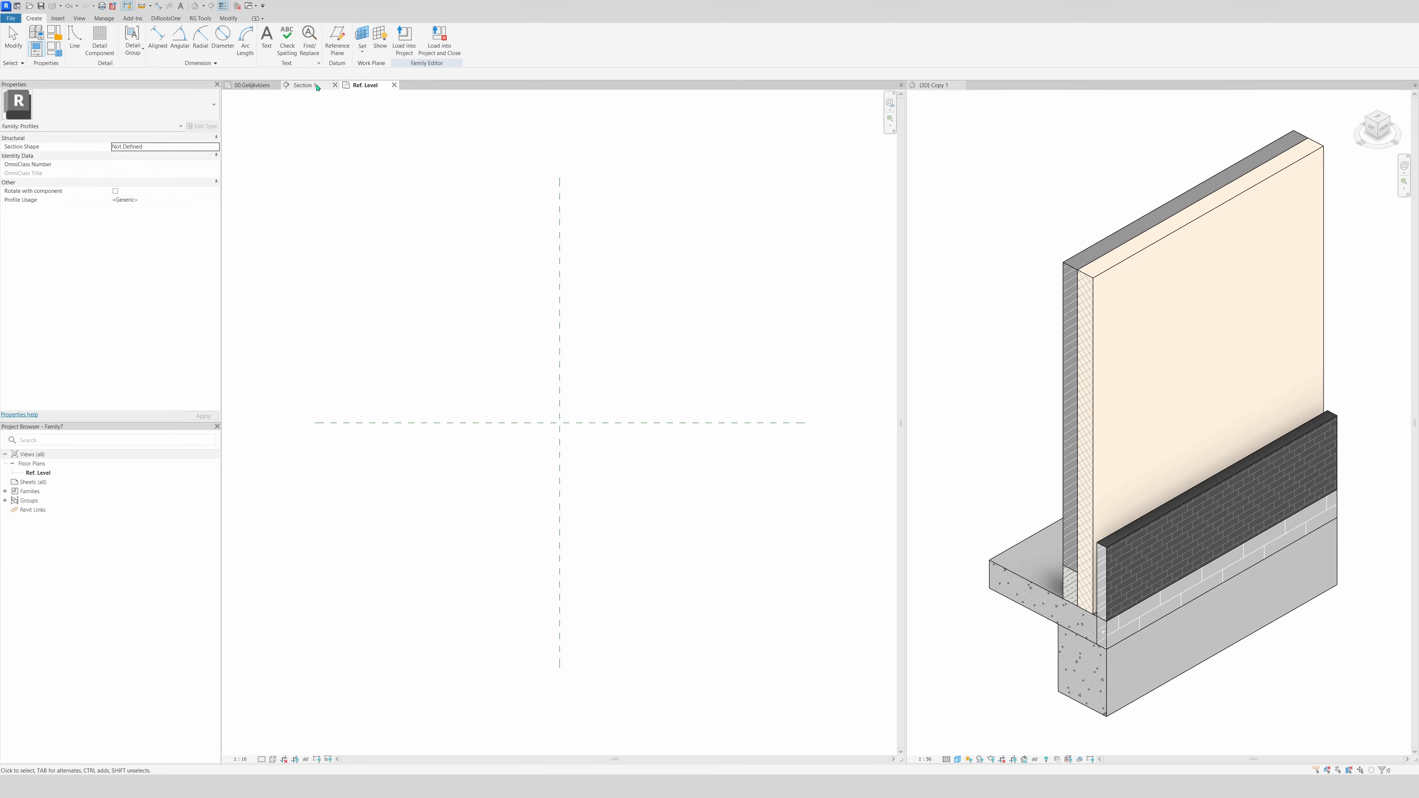
- Copy the four cavity outline lines from Section 1 and paste them into the new profile family's Ref. Level view
{"action": "left_click", "coordinate": [306, 85]}
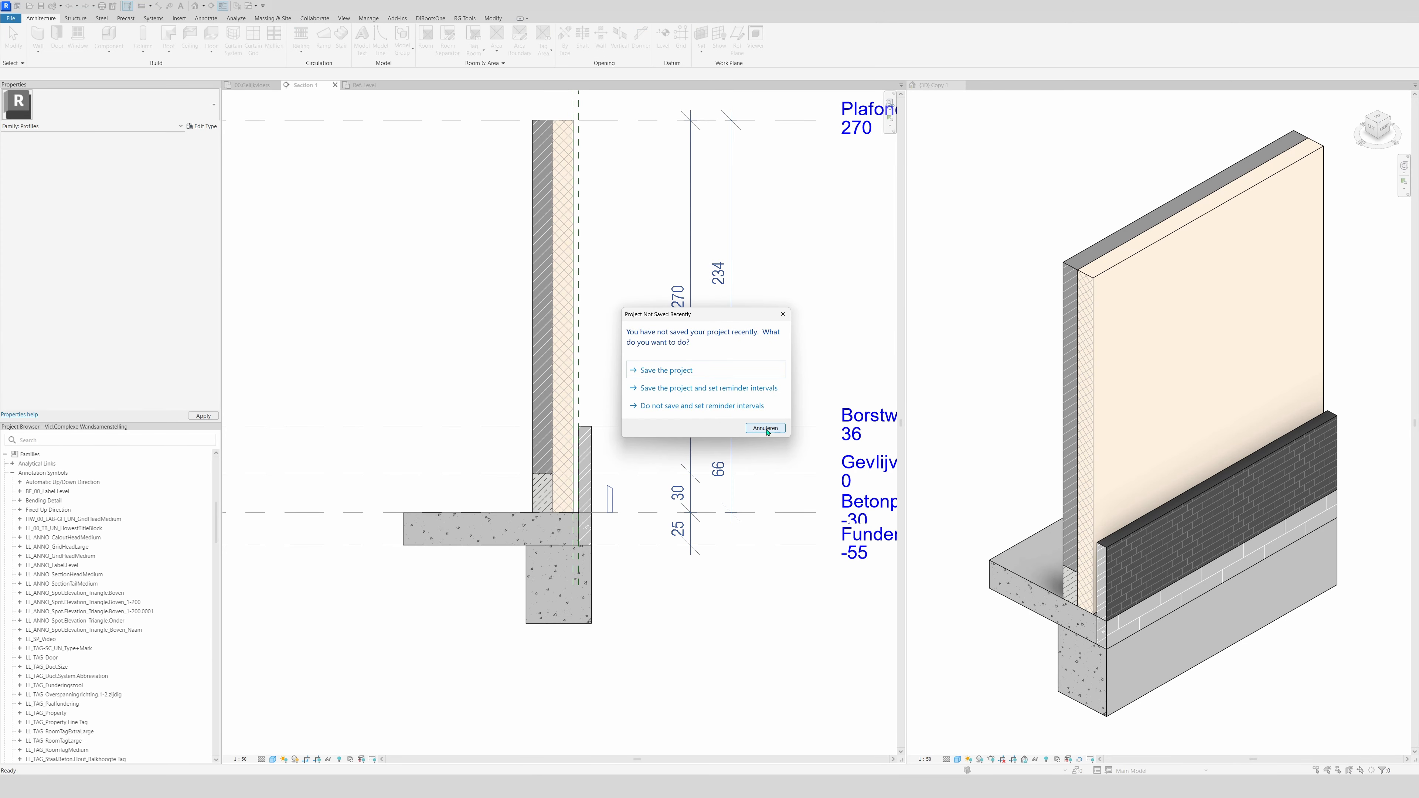
{"action": "left_click", "coordinate": [764, 429]}
{"action": "left_click_drag", "start_coordinate": [598, 482], "coordinate": [627, 525]}
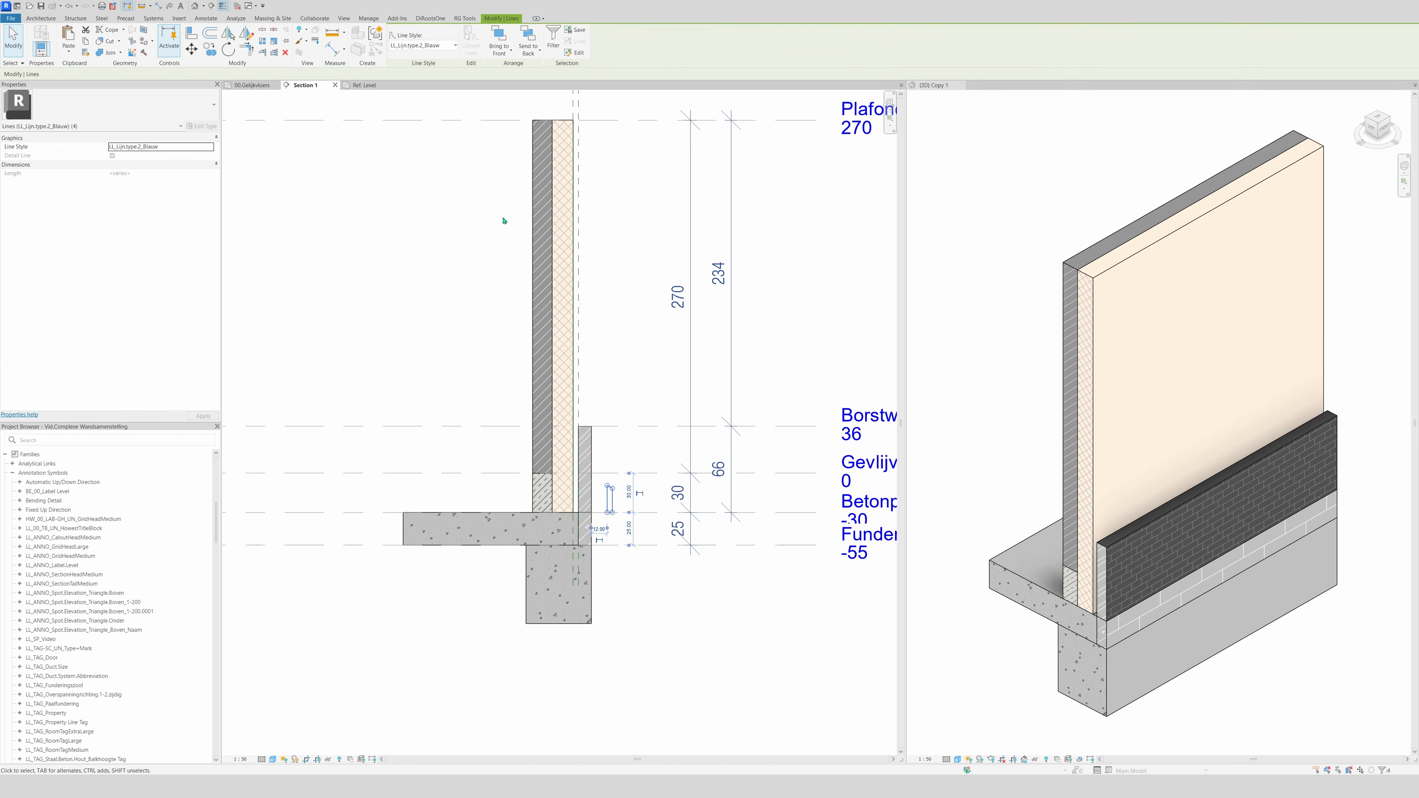
{"action": "left_click", "coordinate": [364, 85]}
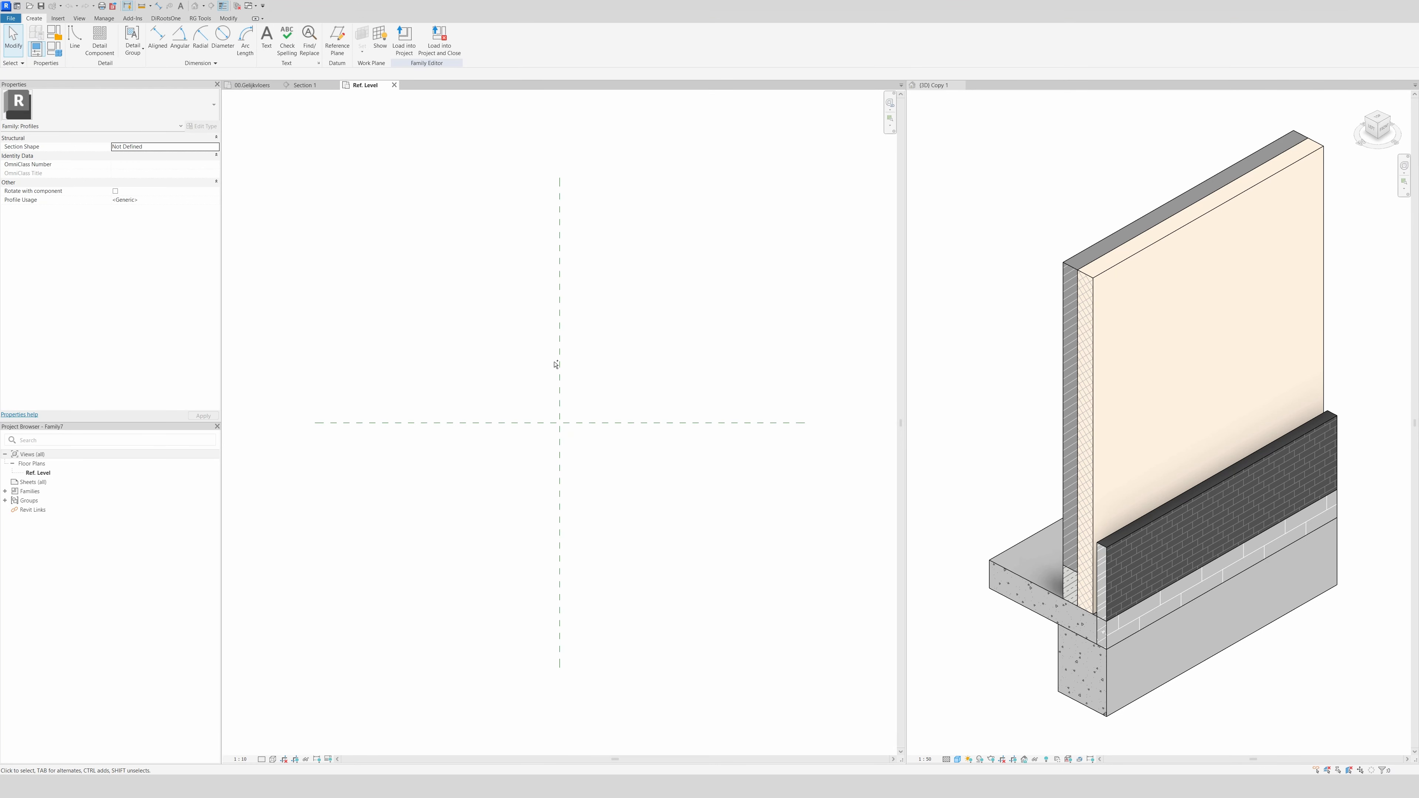
{"action": "key", "text": "ctrl+v"}
{"action": "left_click", "coordinate": [623, 386]}
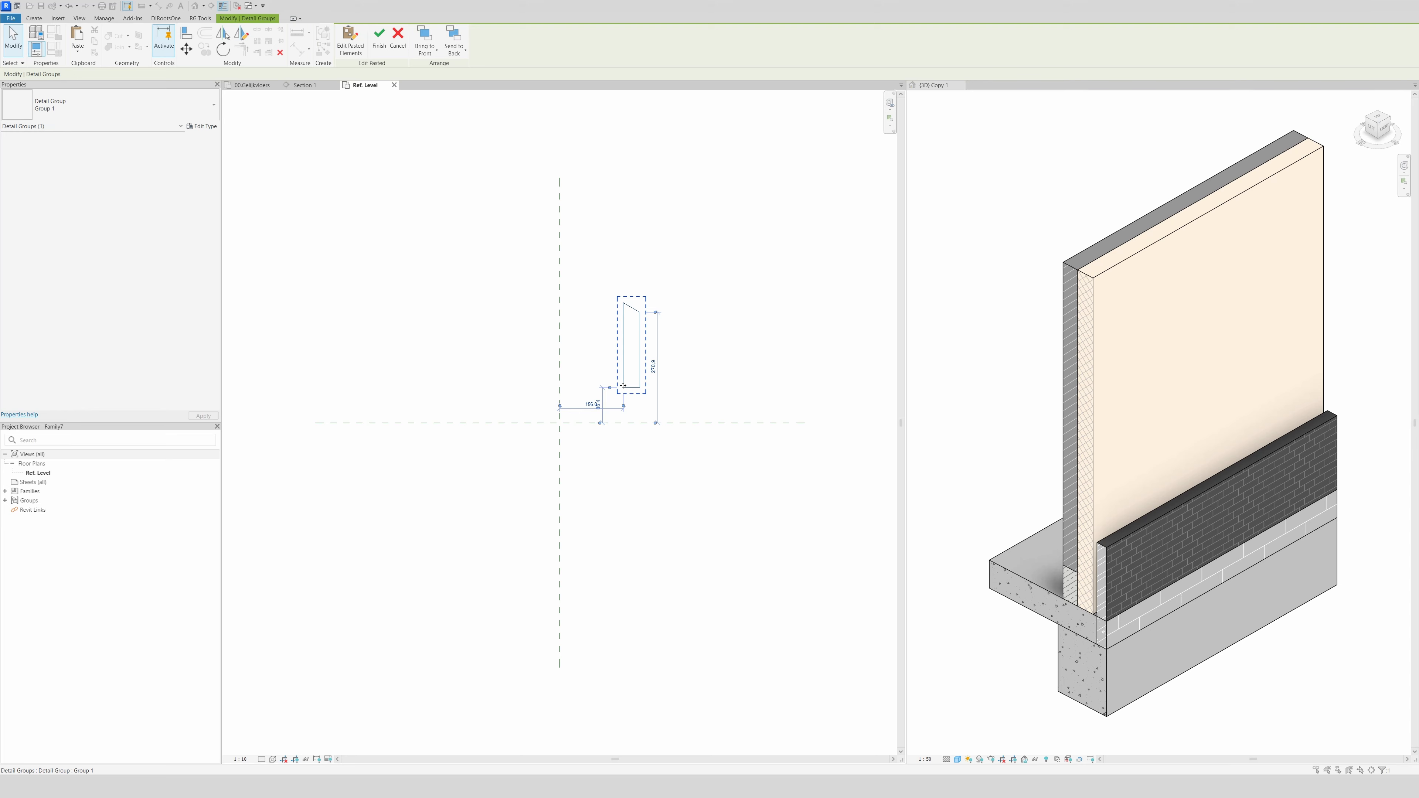
- Move the pasted outline's lower-left corner onto the intersection of the reference planes and load the profile into the project
{"action": "key", "text": "m"}
{"action": "key", "text": "v"}
{"action": "left_click", "coordinate": [624, 387]}
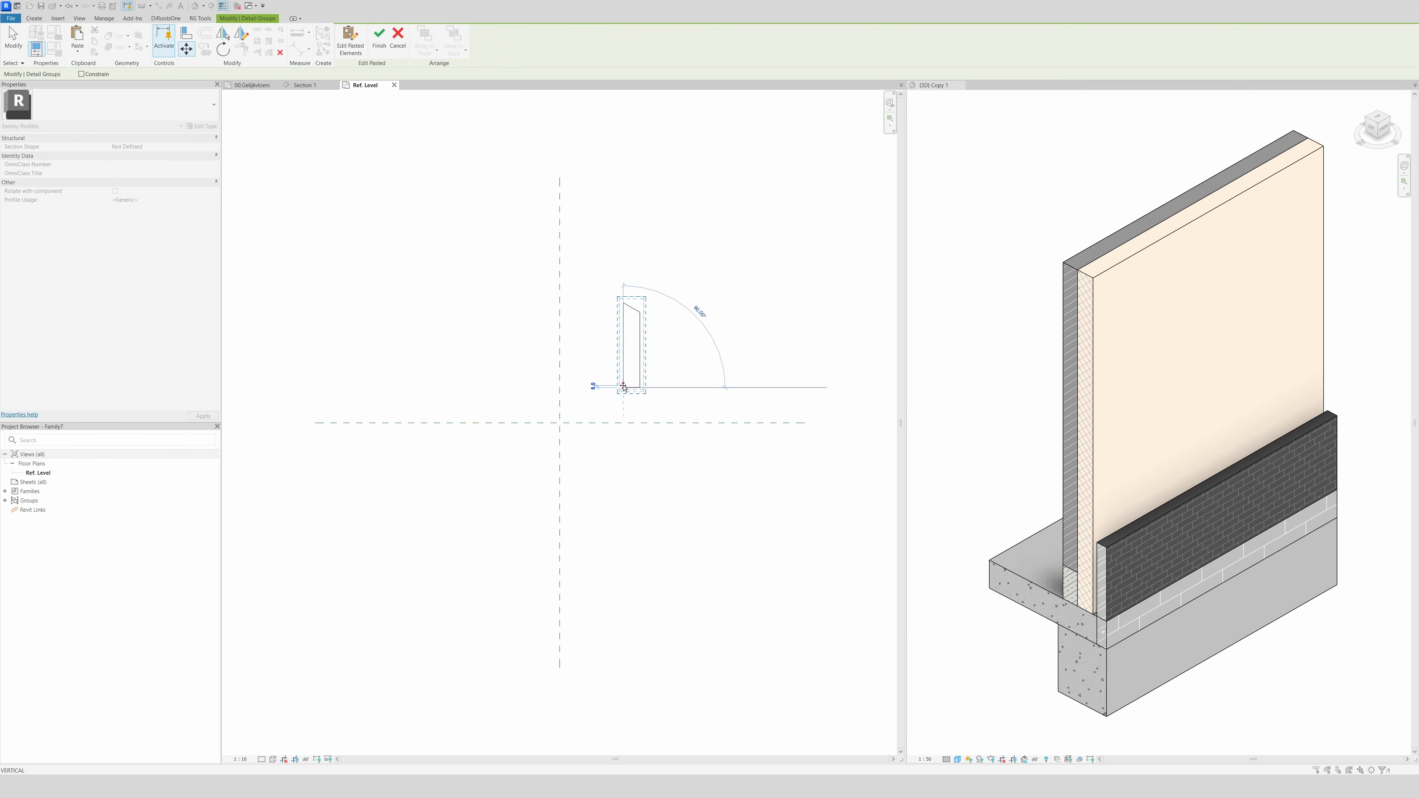
{"action": "left_click", "coordinate": [559, 423]}
{"action": "key", "text": "Escape"}
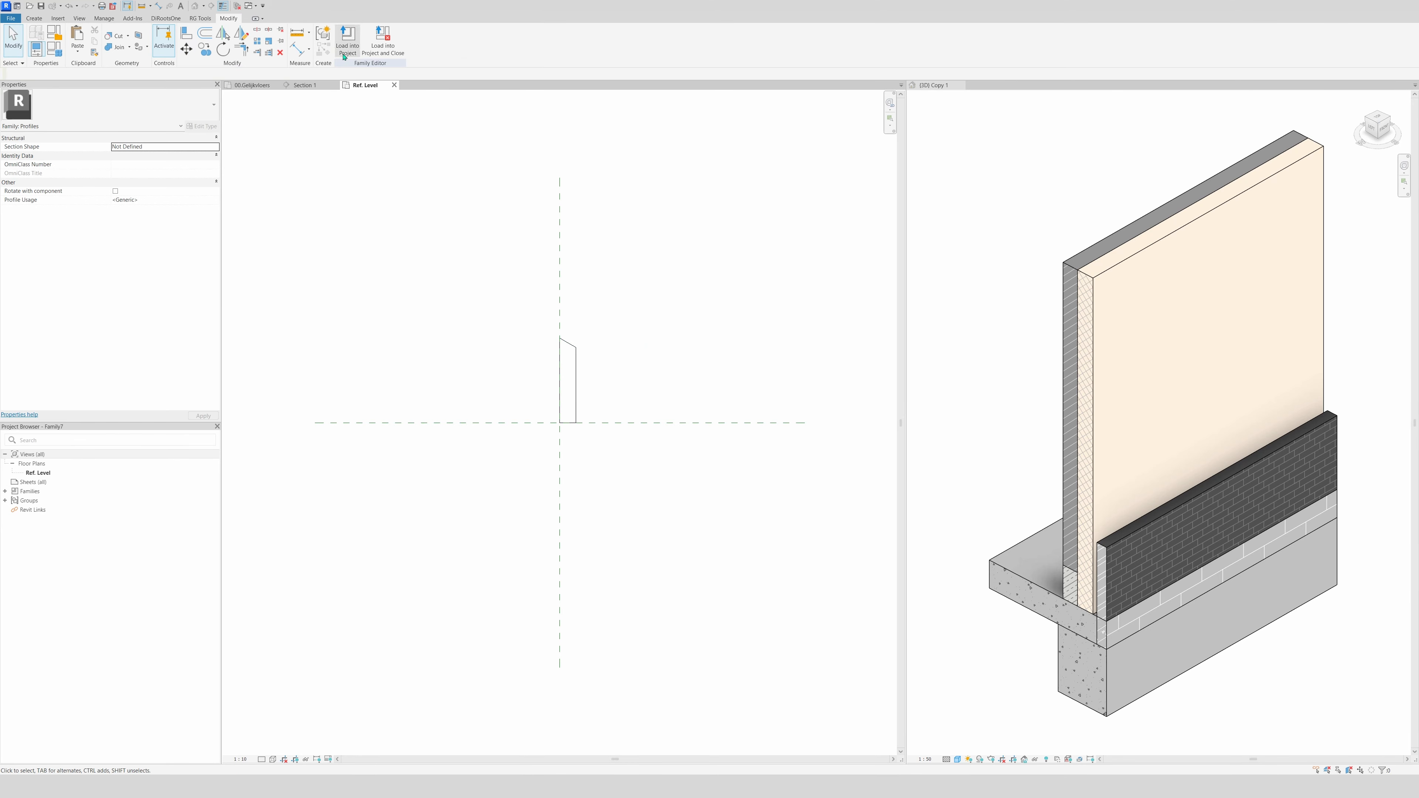
{"action": "left_click", "coordinate": [348, 40]}
{"action": "left_click", "coordinate": [686, 461]}
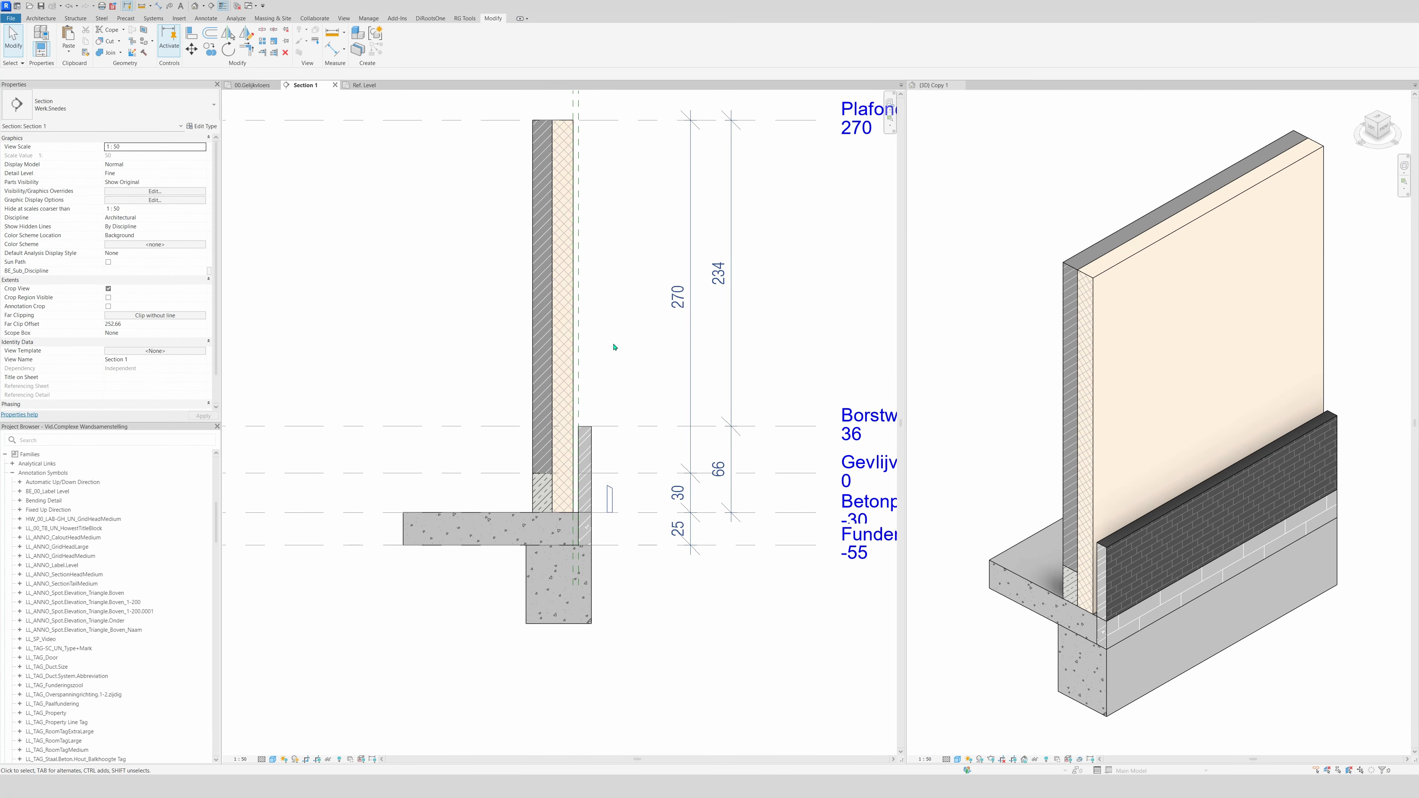
- Open the insulation wall's type structure, show the preview and compare its floor plan and section views, ending on the section
{"action": "scroll", "coordinate": [613, 347], "scroll_direction": "down", "scroll_amount": 3}
{"action": "left_click", "coordinate": [577, 262]}
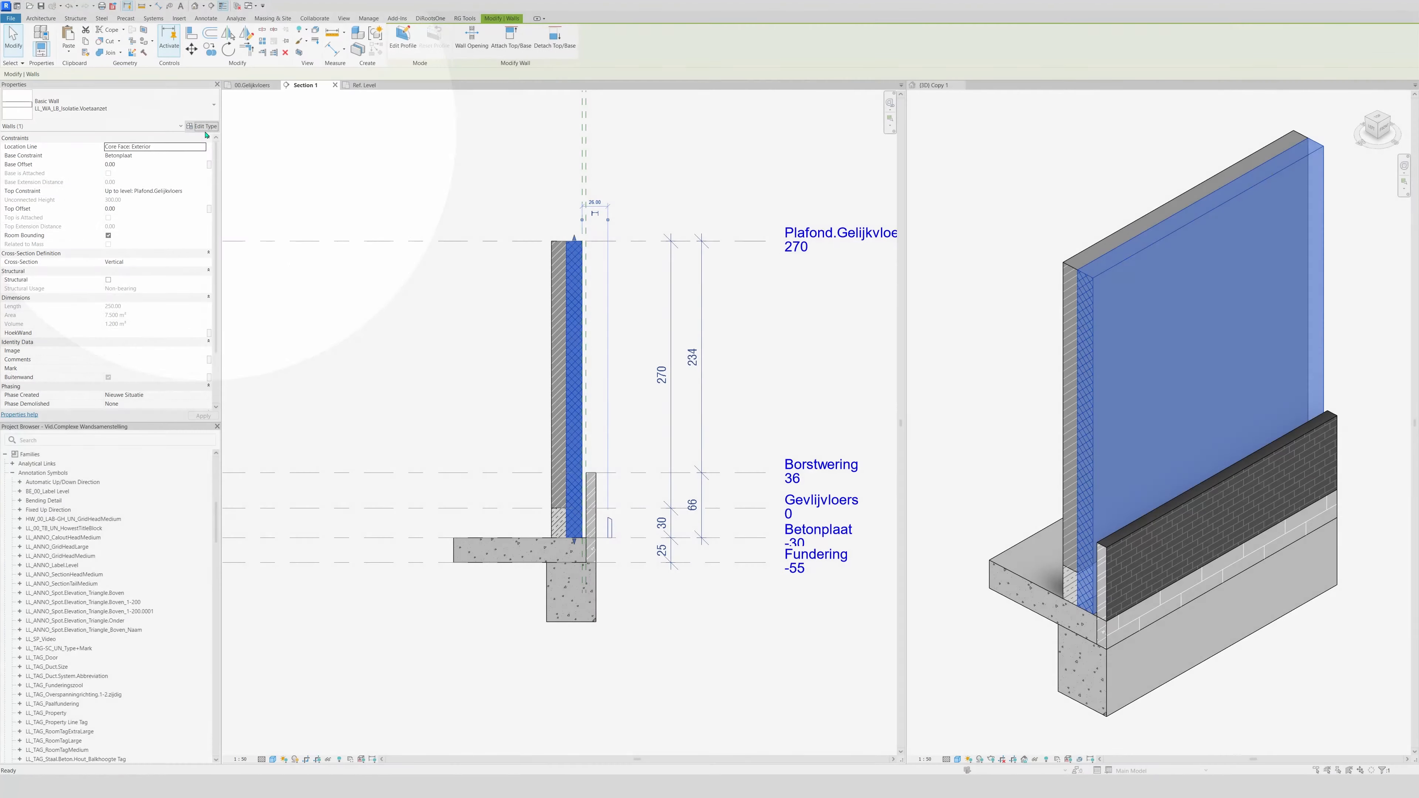
{"action": "left_click", "coordinate": [204, 127]}
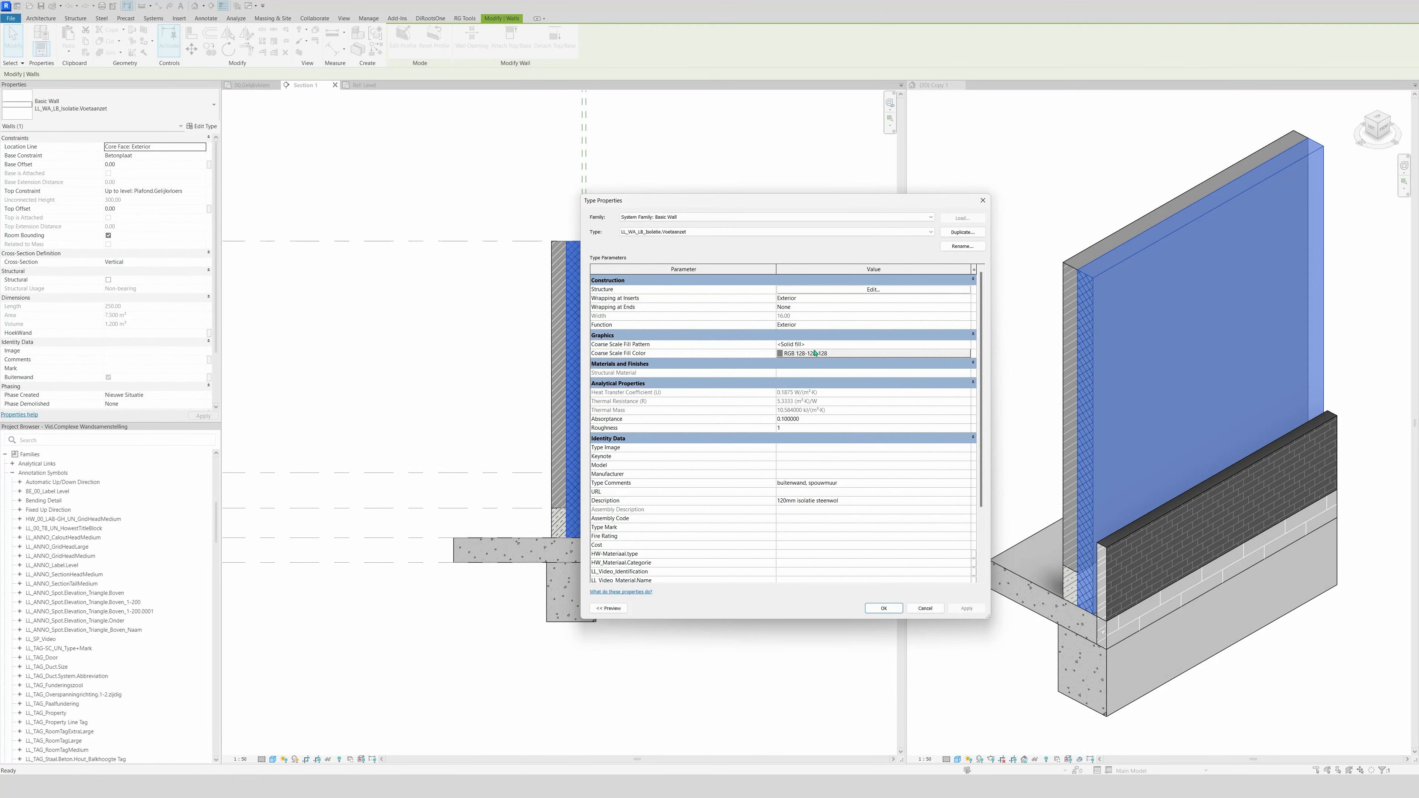
{"action": "left_click", "coordinate": [861, 289]}
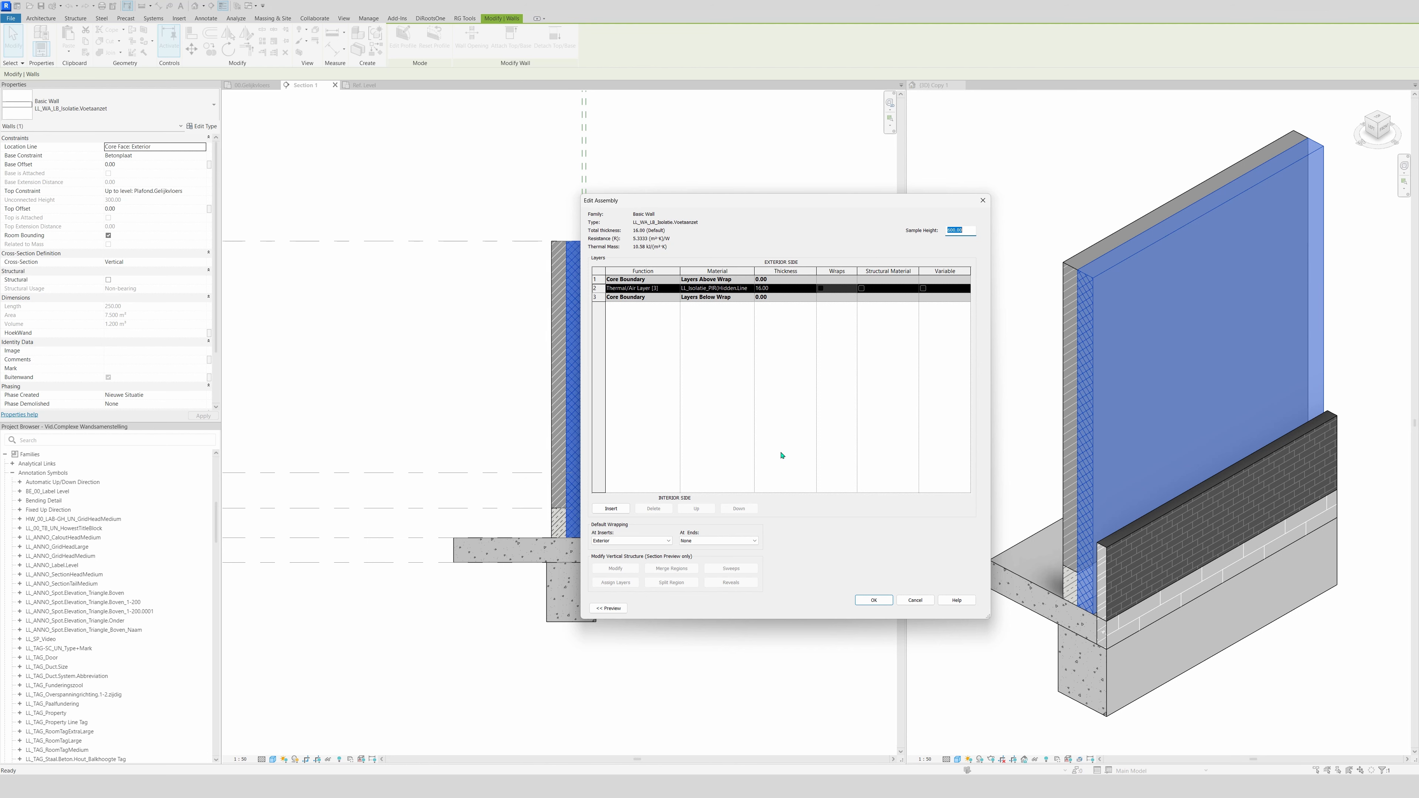
{"action": "left_click", "coordinate": [608, 609]}
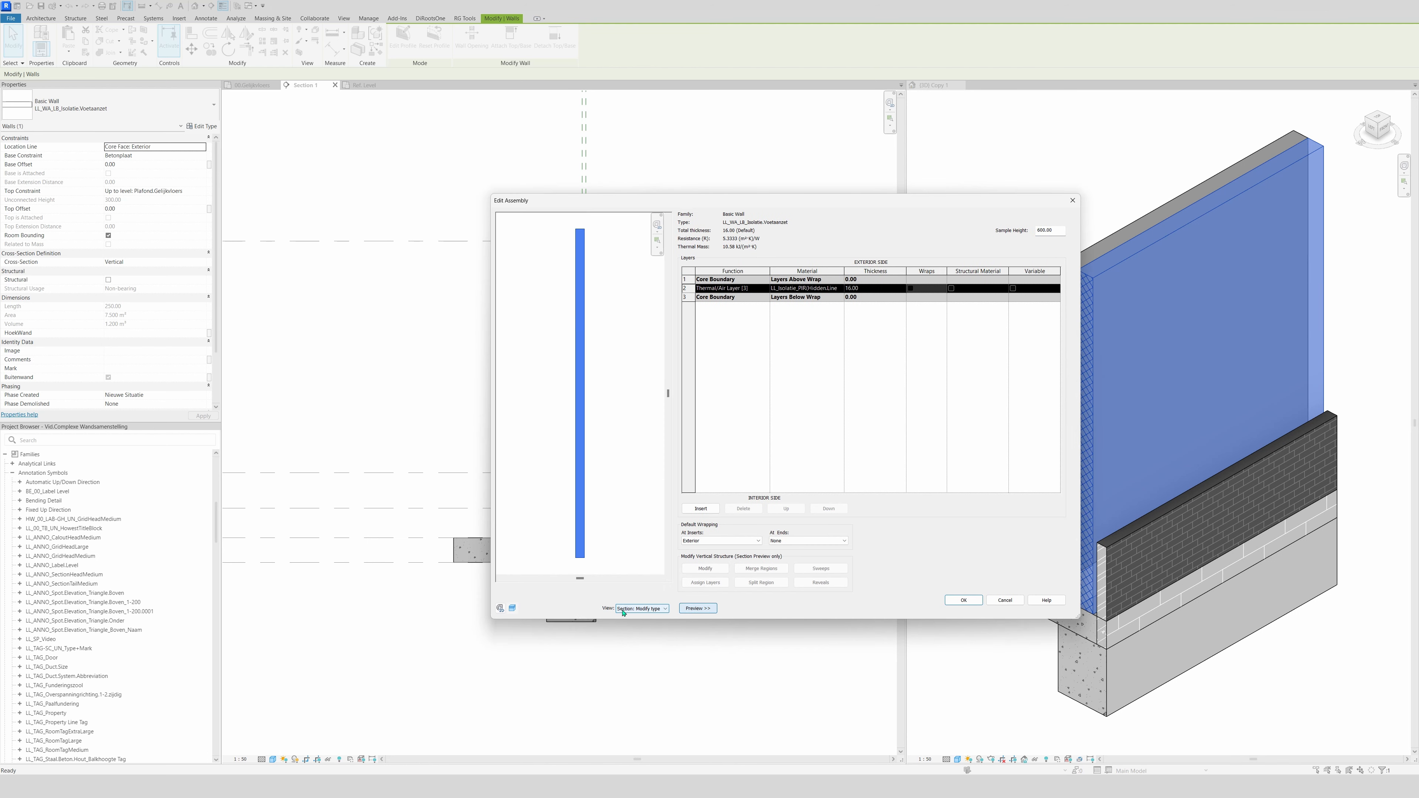
{"action": "left_click", "coordinate": [643, 608]}
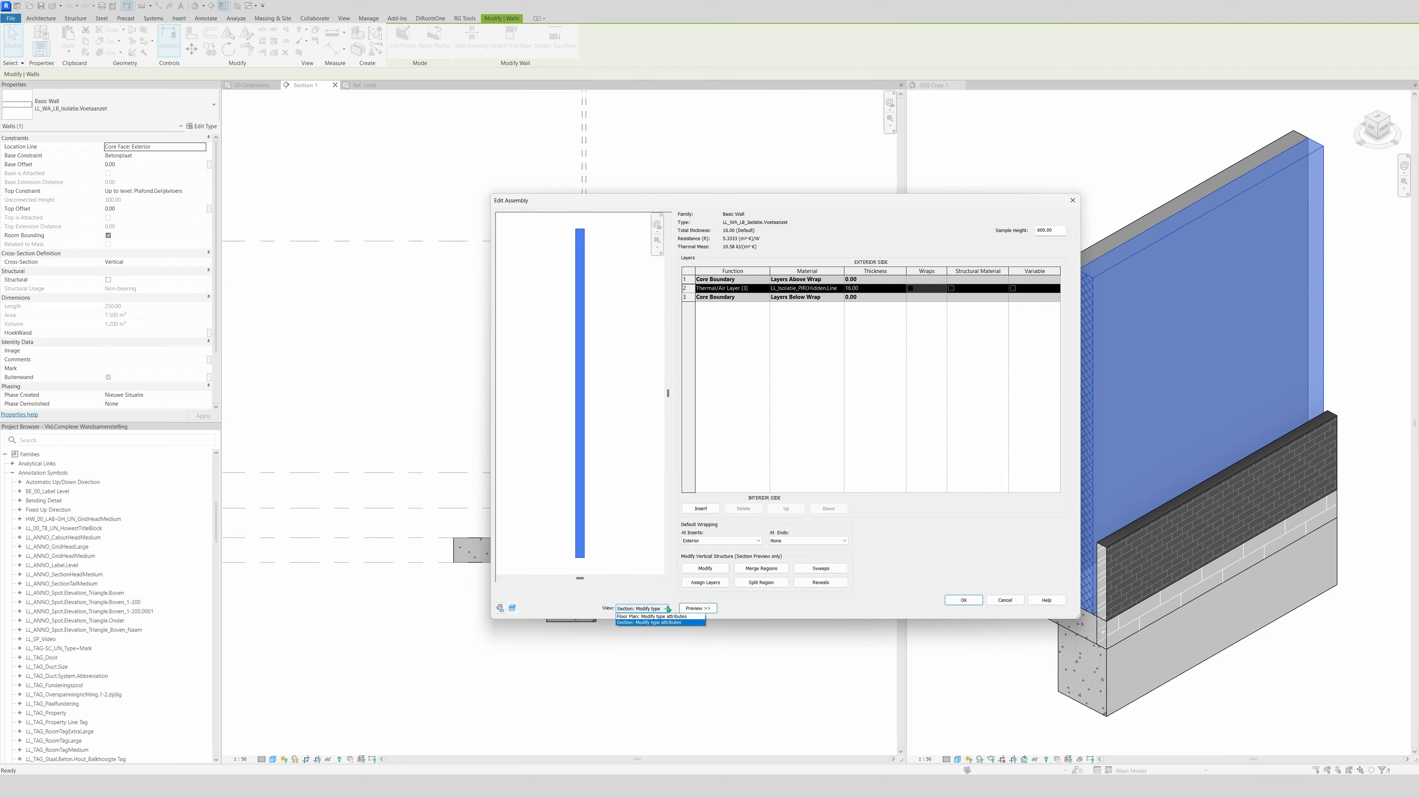
{"action": "left_click", "coordinate": [648, 616]}
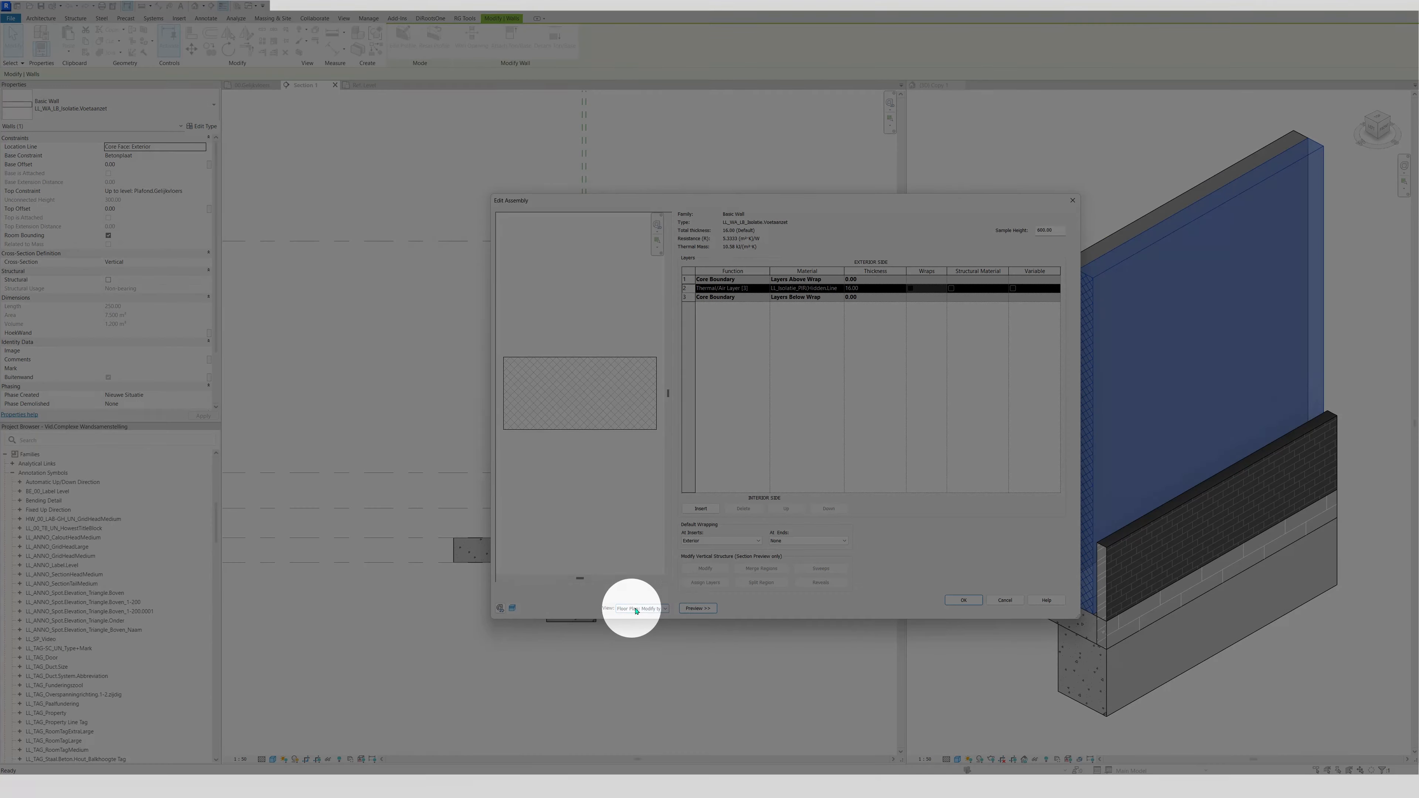
{"action": "left_click", "coordinate": [643, 608]}
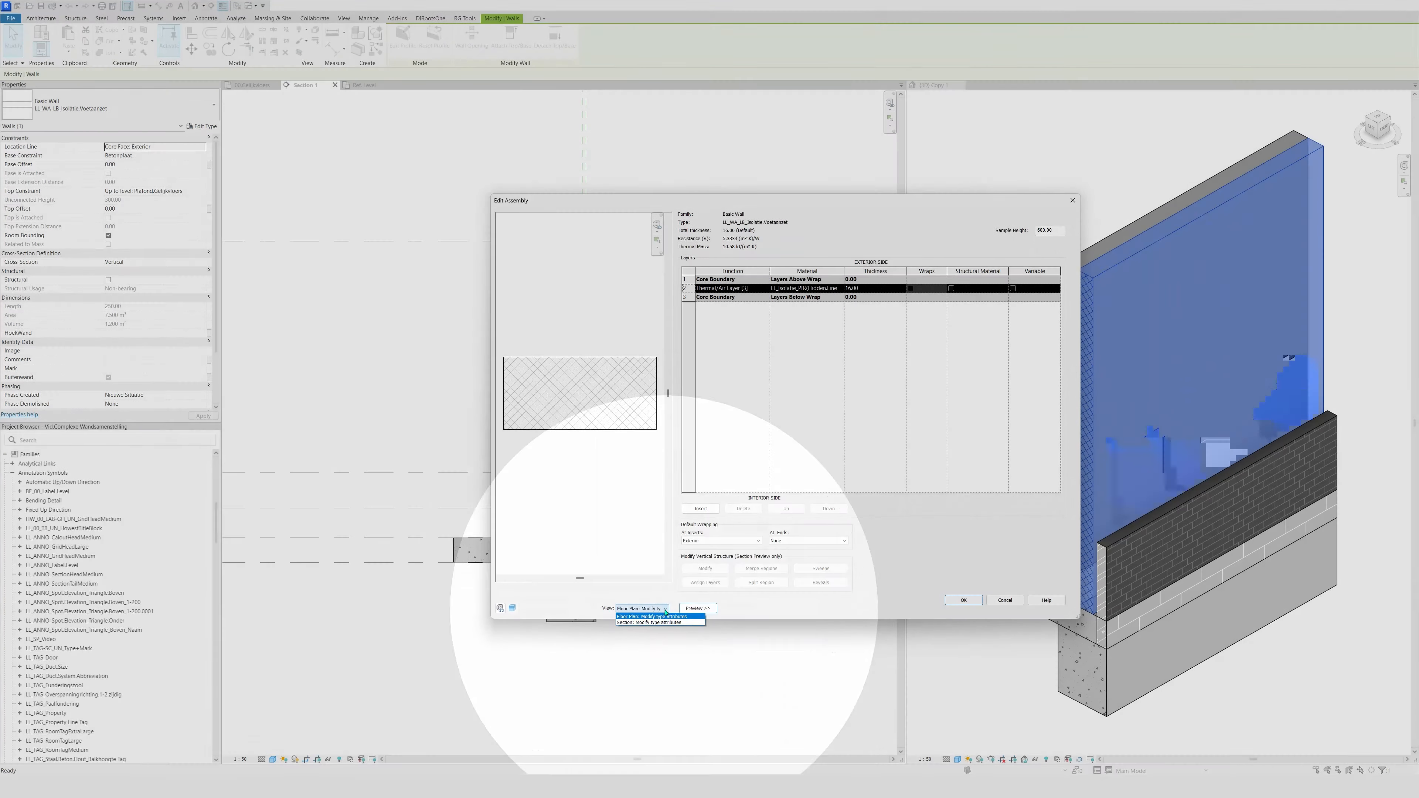
{"action": "left_click", "coordinate": [661, 622]}
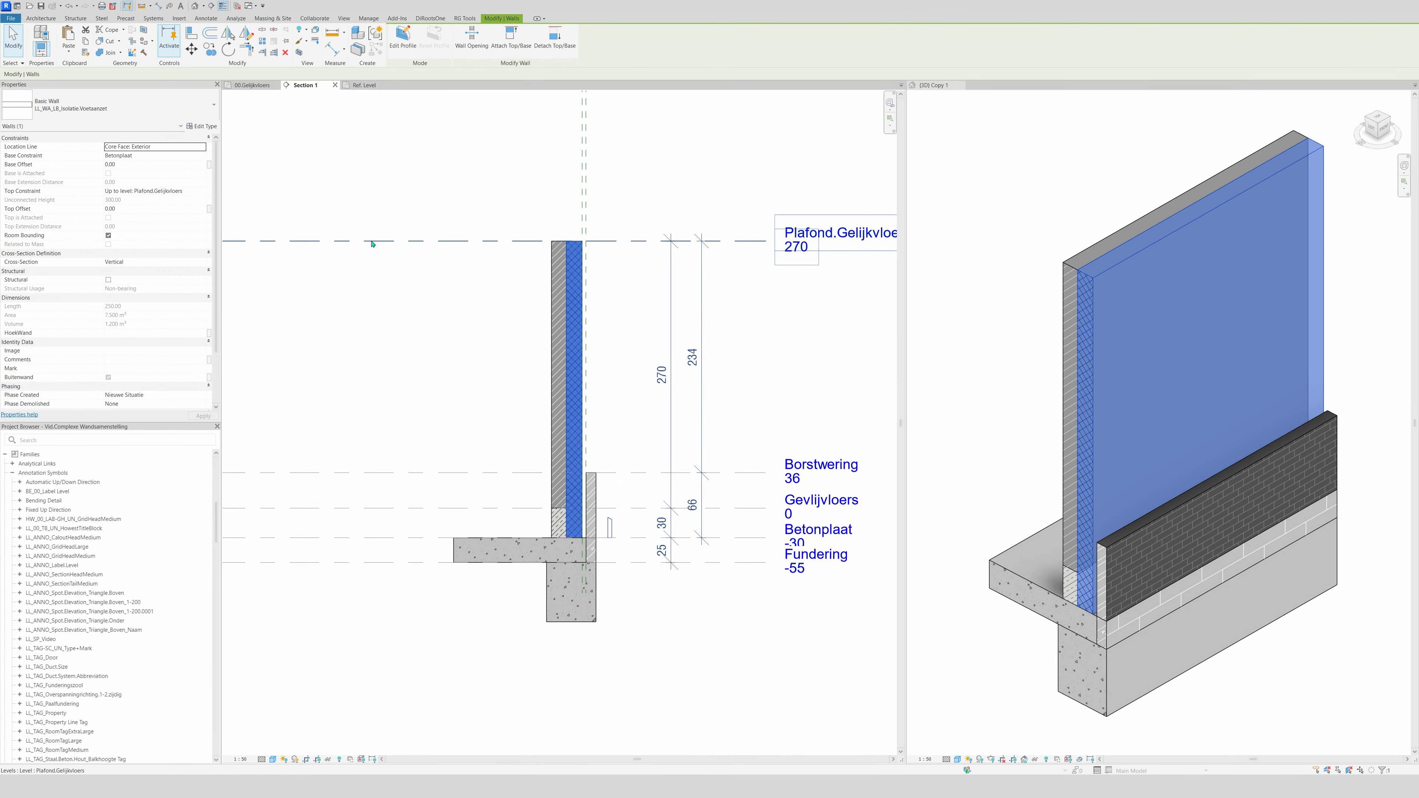
- Add a wall sweep with the Family7 profile to the insulation wall type's structure
{"action": "left_click", "coordinate": [208, 128]}
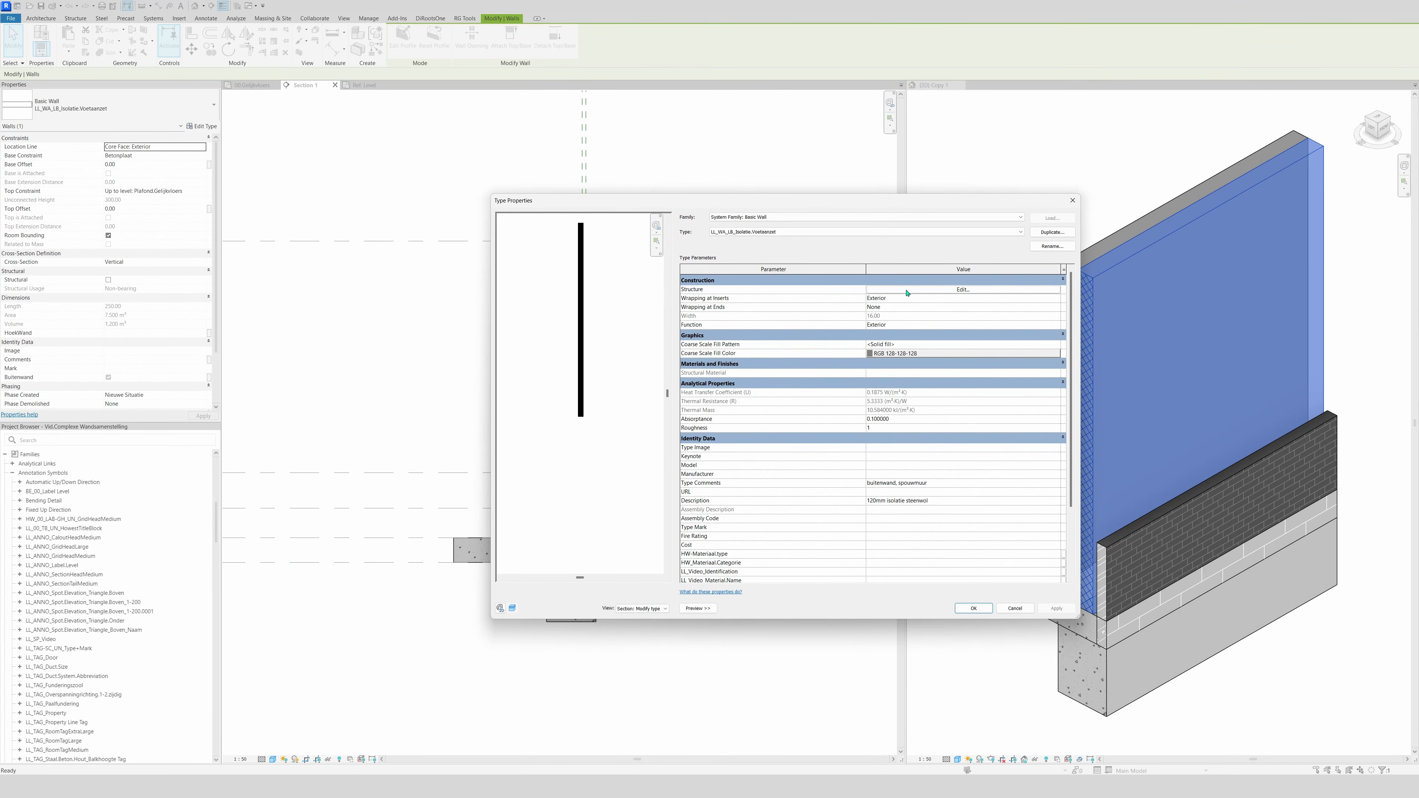
{"action": "left_click", "coordinate": [907, 290]}
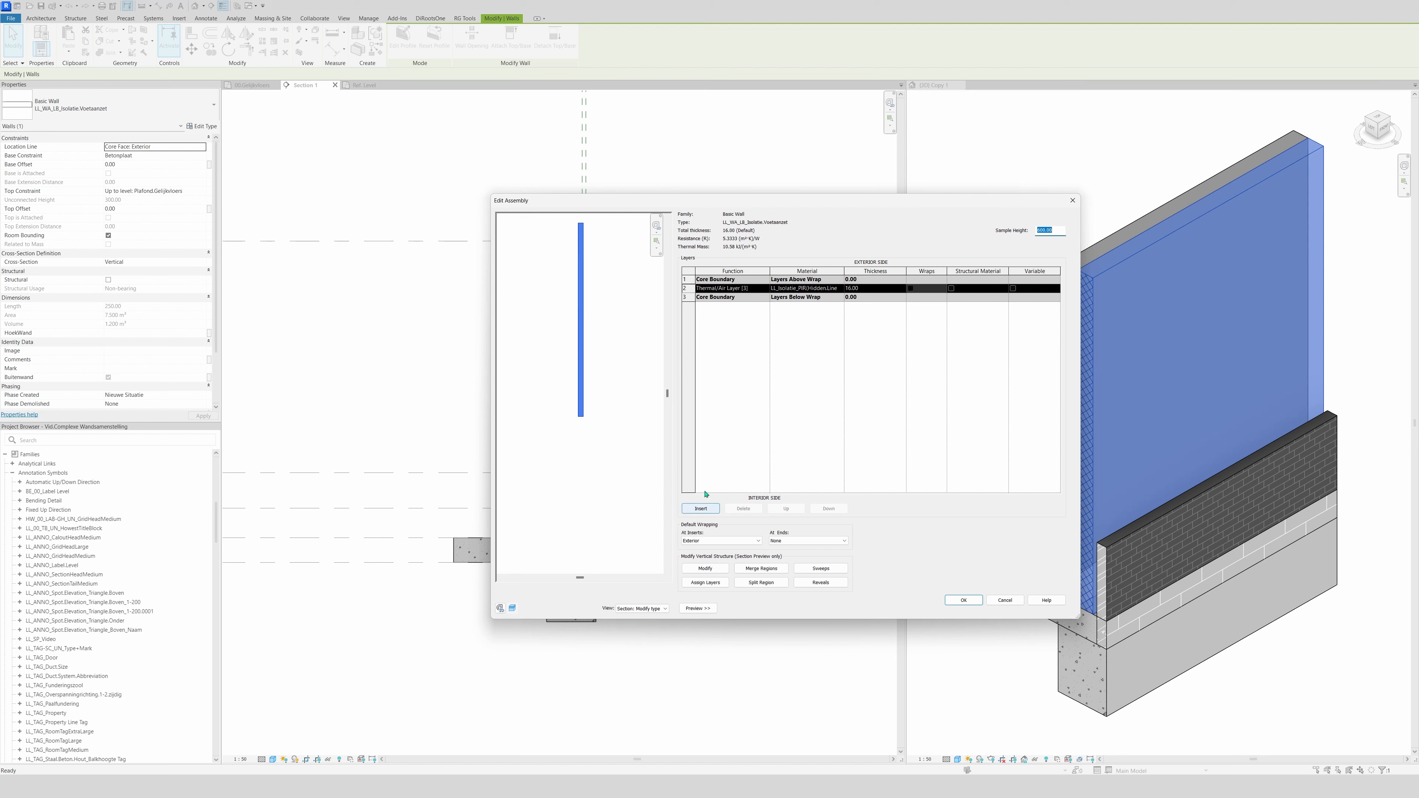
{"action": "left_click", "coordinate": [839, 570]}
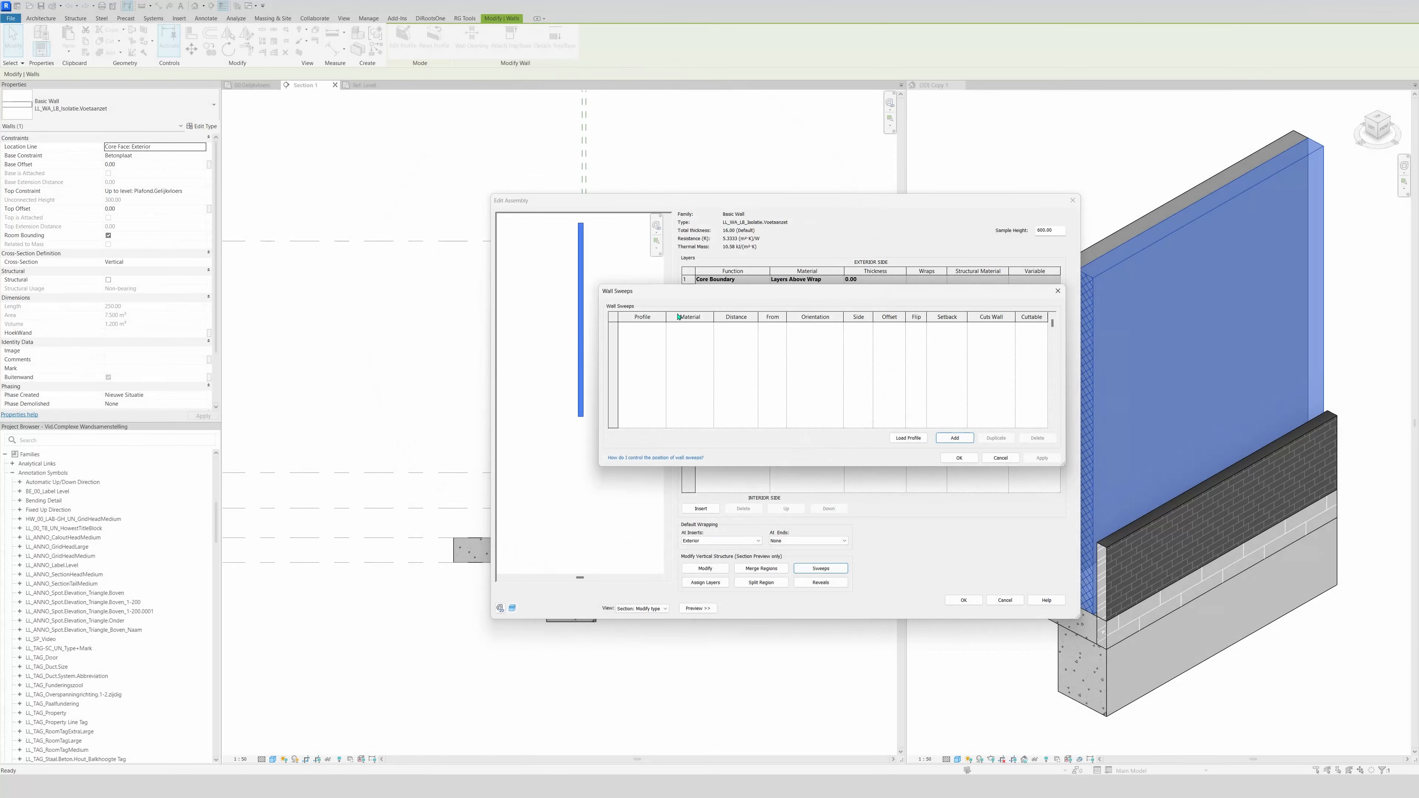
{"action": "left_click", "coordinate": [964, 442]}
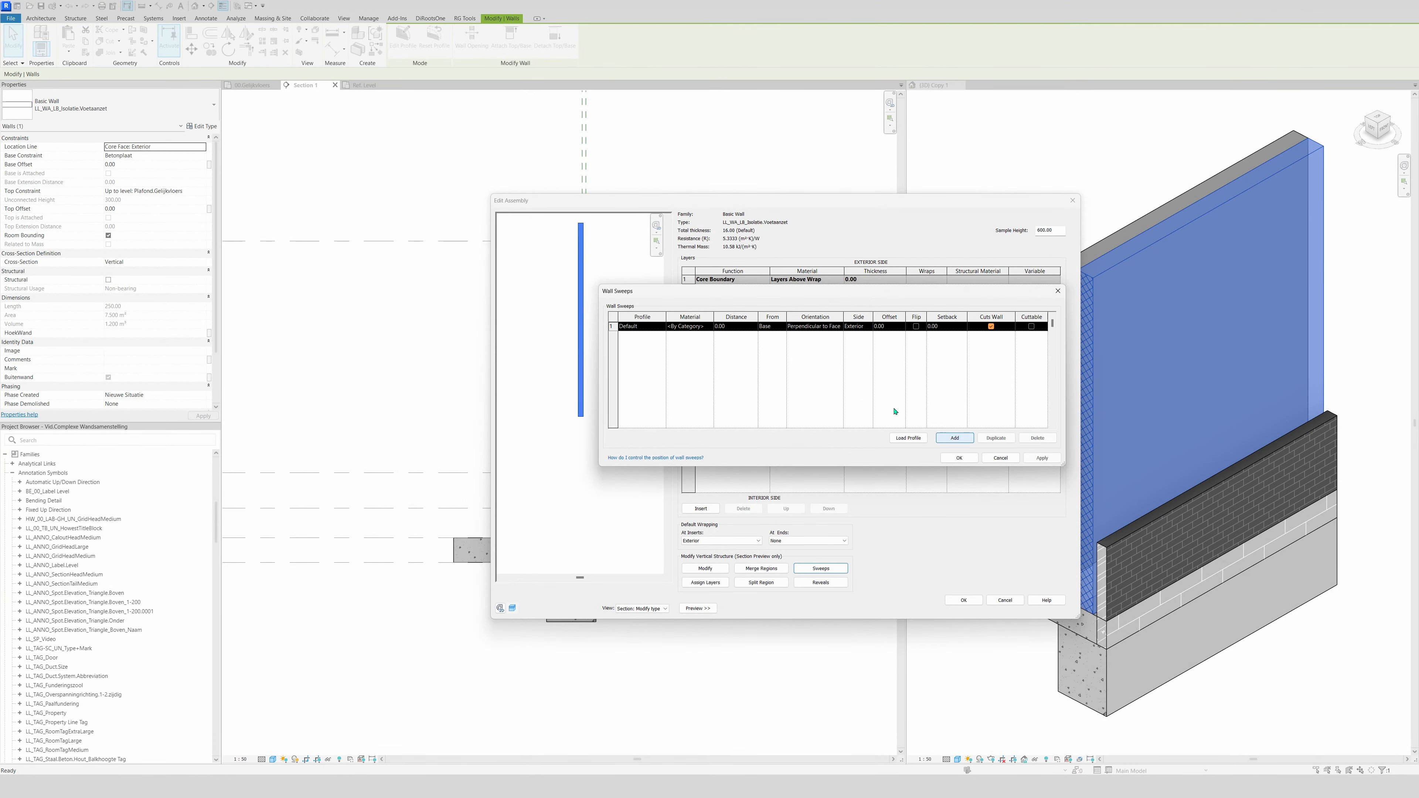
{"action": "left_click", "coordinate": [664, 329]}
{"action": "left_click", "coordinate": [662, 327]}
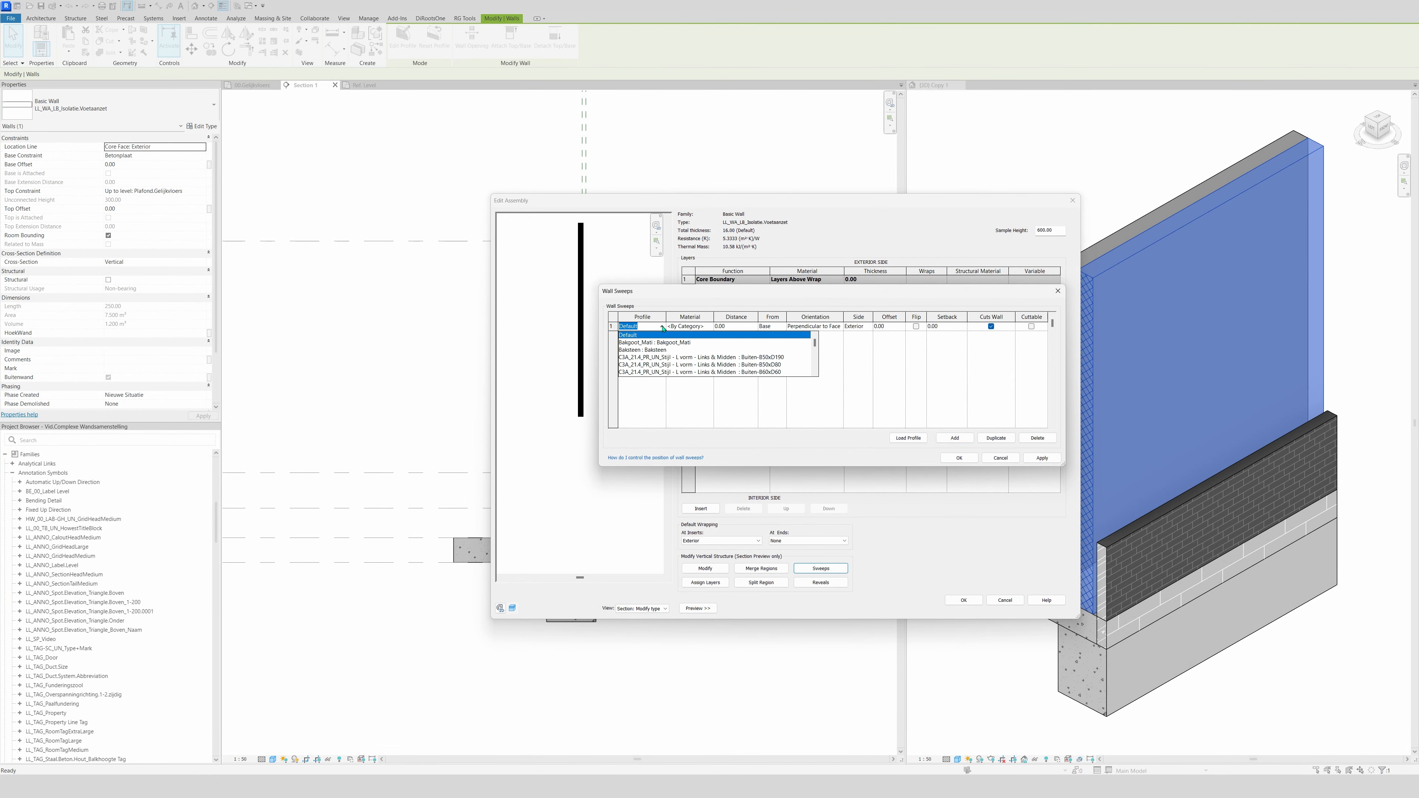
{"action": "type", "text": "Family6 : Family"}
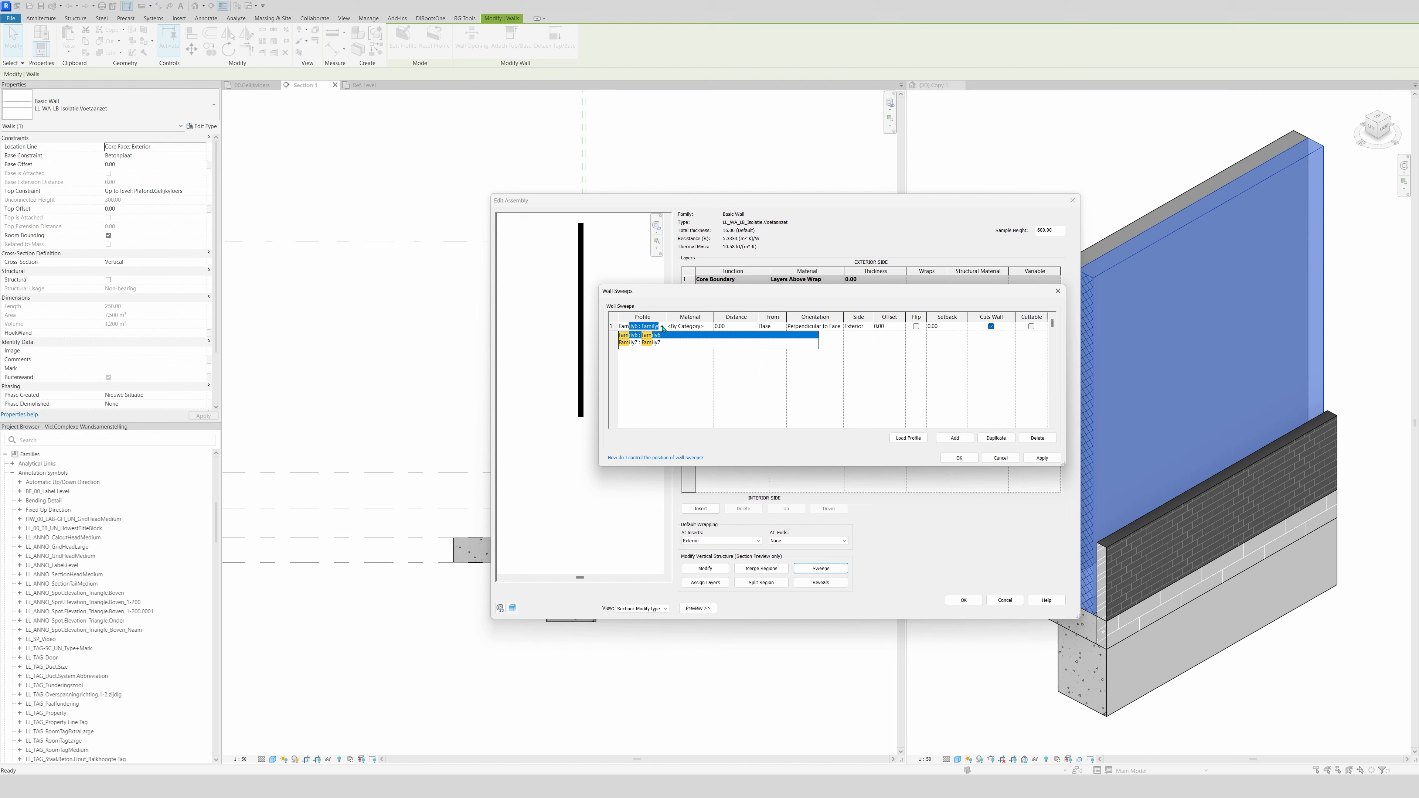
{"action": "left_click", "coordinate": [655, 343]}
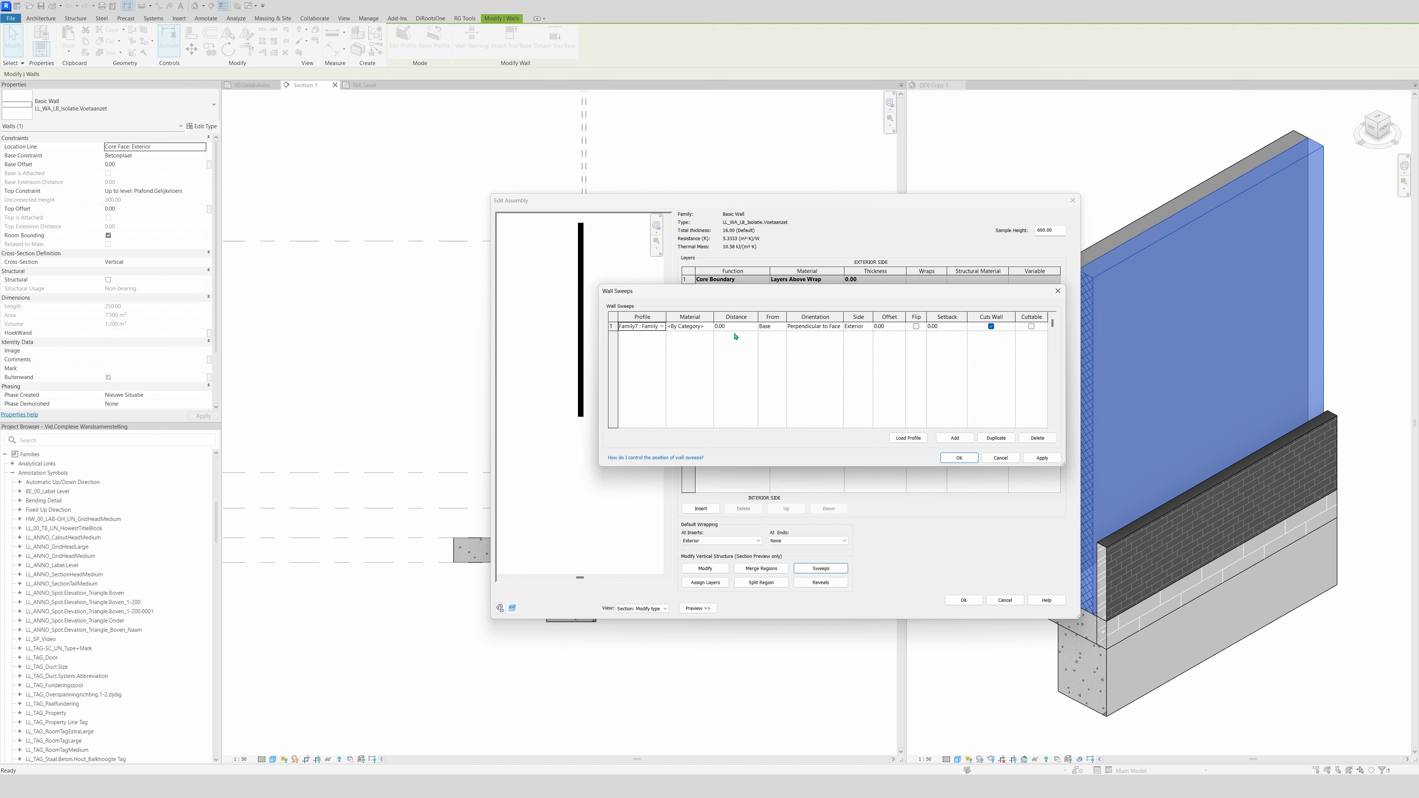
{"action": "left_click", "coordinate": [959, 458]}
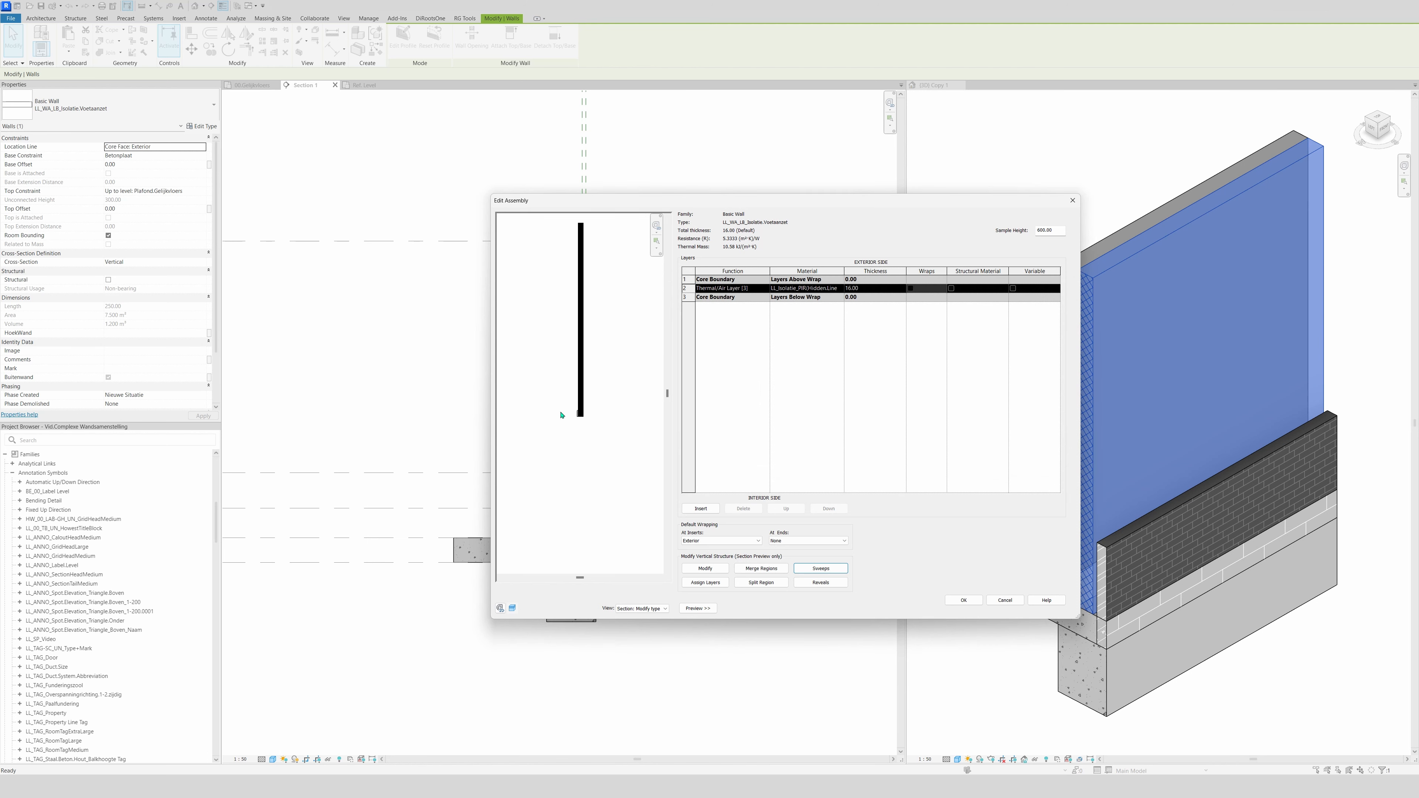
- Examine the sweep at the wall's base in the assembly preview and copy the insulation layer's material name
{"action": "scroll", "coordinate": [561, 413], "scroll_direction": "up", "scroll_amount": 3}
{"action": "scroll", "coordinate": [611, 415], "scroll_direction": "up", "scroll_amount": 2}
{"action": "middle_click_drag", "start_coordinate": [611, 411], "coordinate": [572, 442]}
{"action": "scroll", "coordinate": [572, 442], "scroll_direction": "up", "scroll_amount": 2}
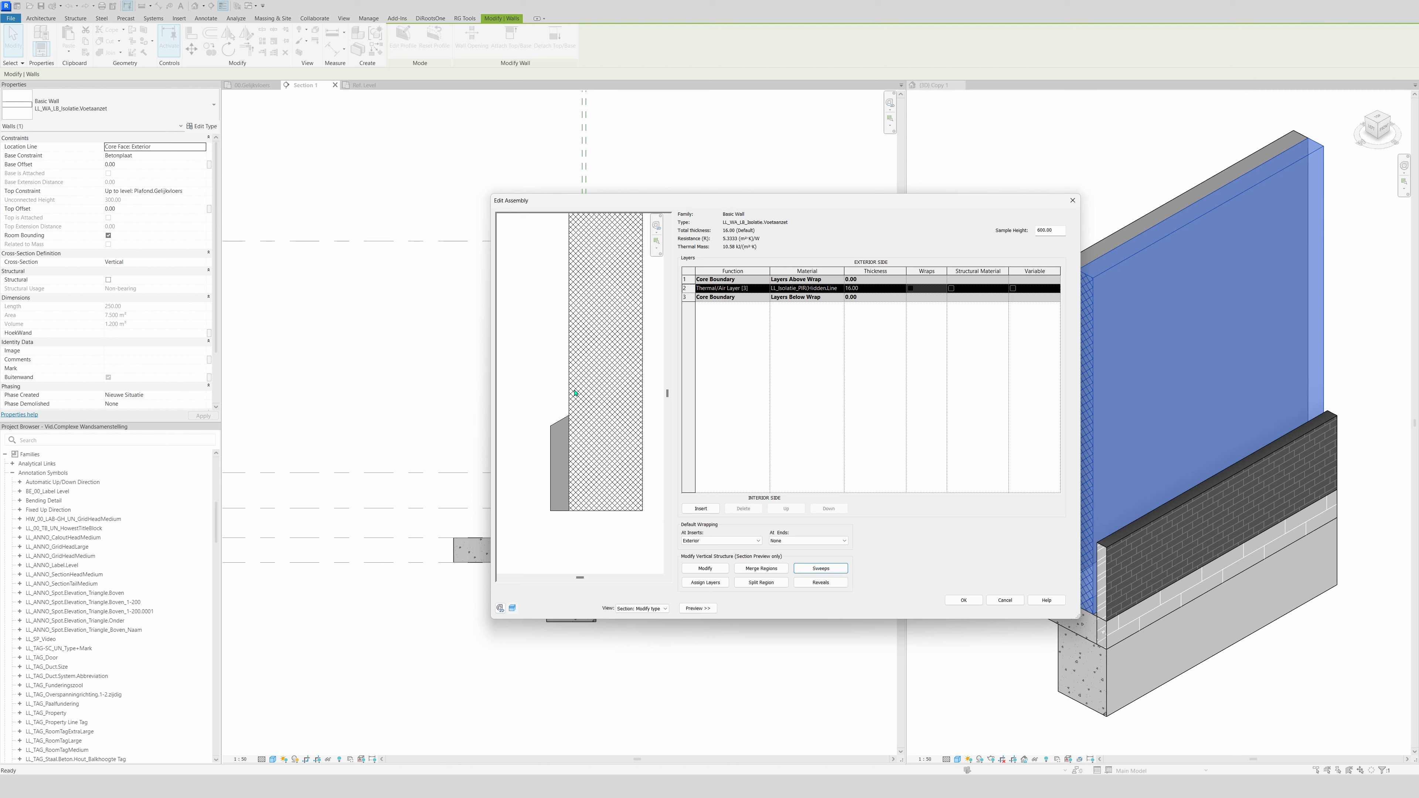
{"action": "left_click", "coordinate": [787, 287]}
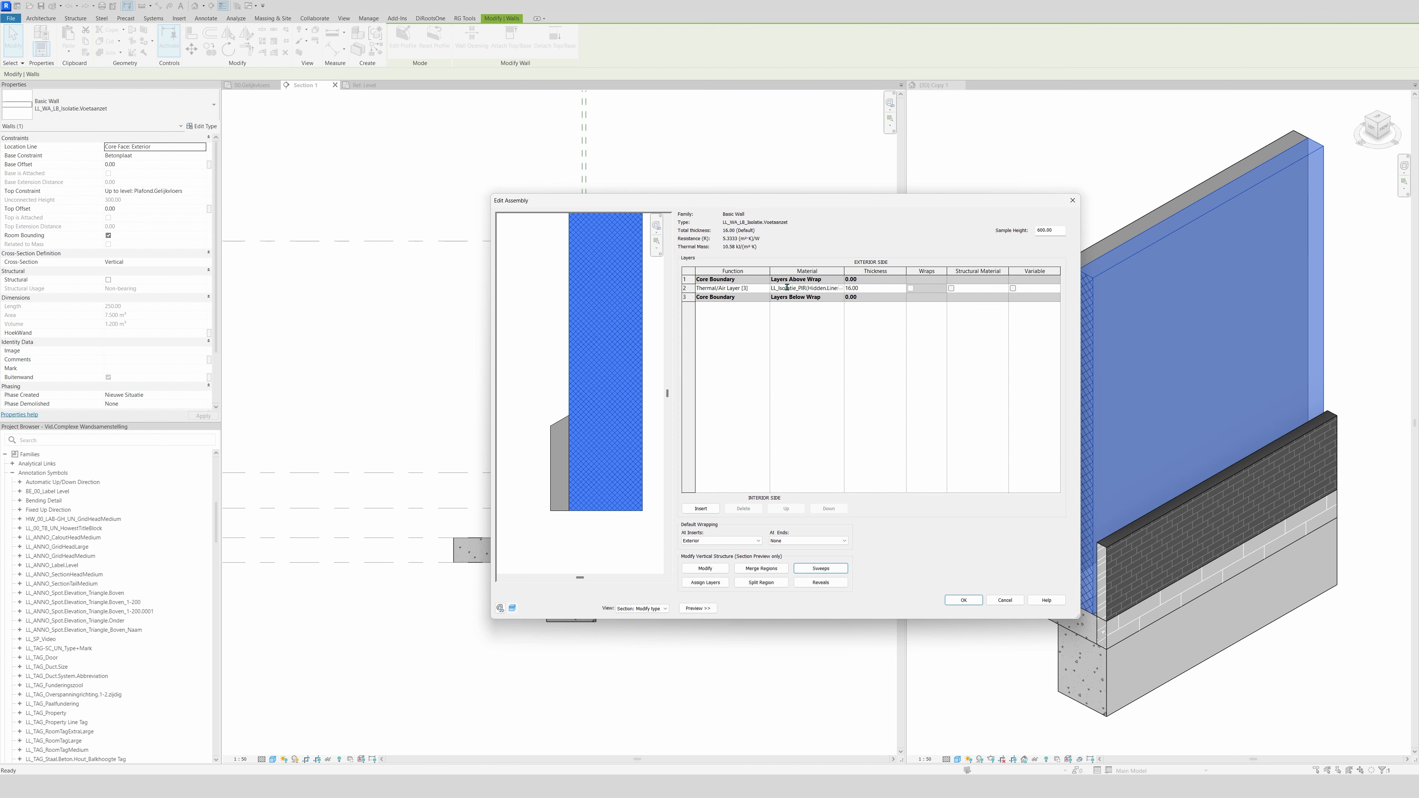
{"action": "left_click", "coordinate": [787, 288]}
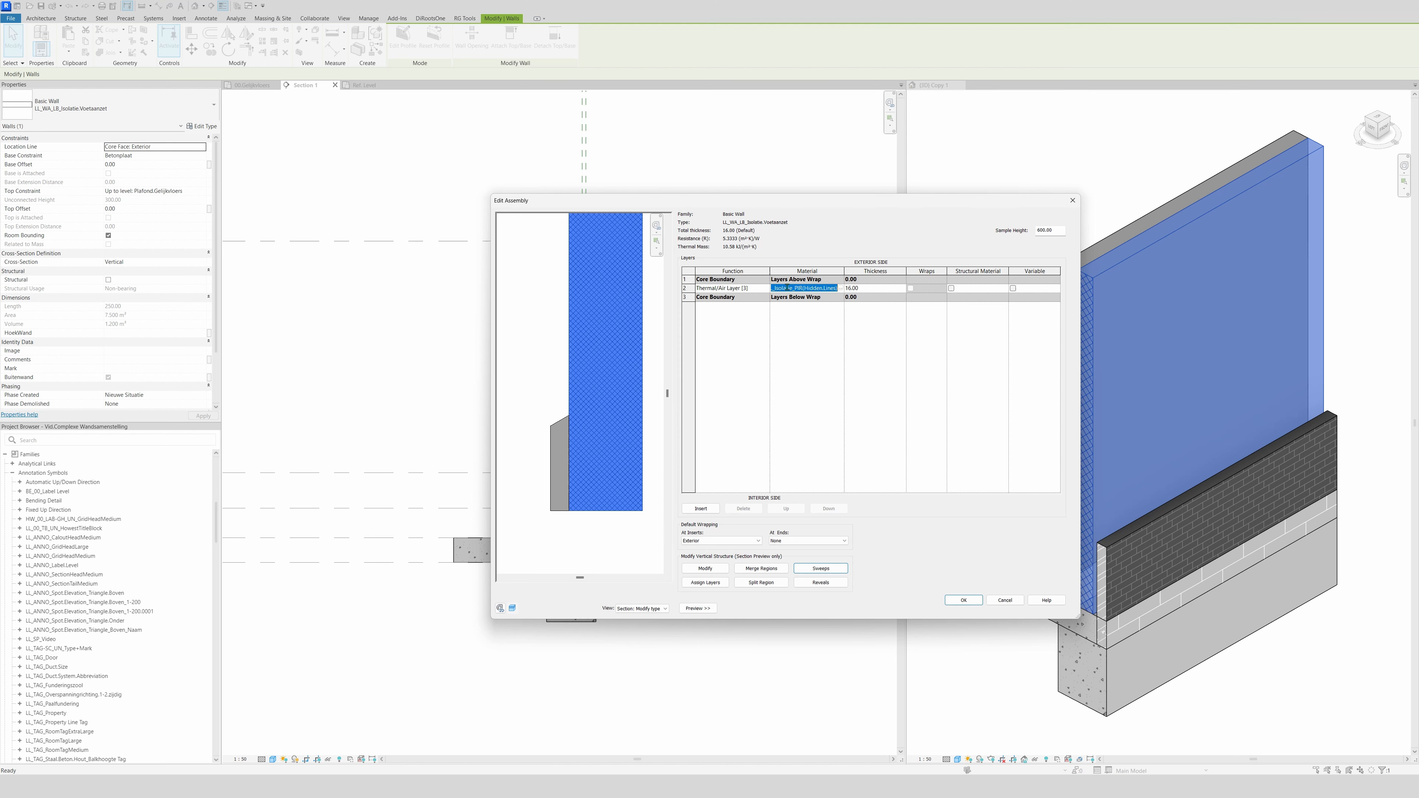
- Assign the copied material LL_Isolatie_PIR(HiddenLines) to the wall sweep and accept the wall type changes
{"action": "left_click", "coordinate": [819, 568]}
{"action": "left_click", "coordinate": [713, 327]}
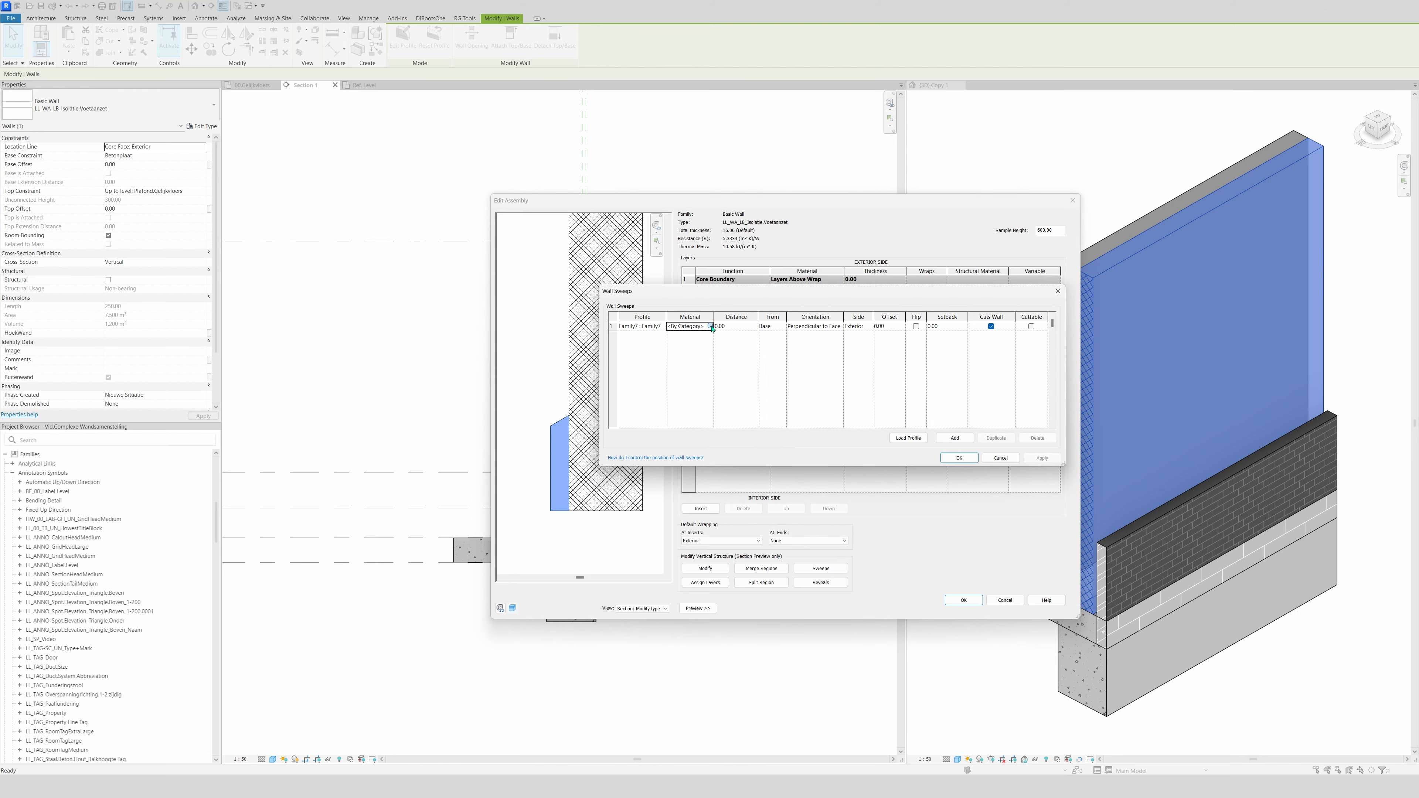
{"action": "left_click", "coordinate": [713, 327]}
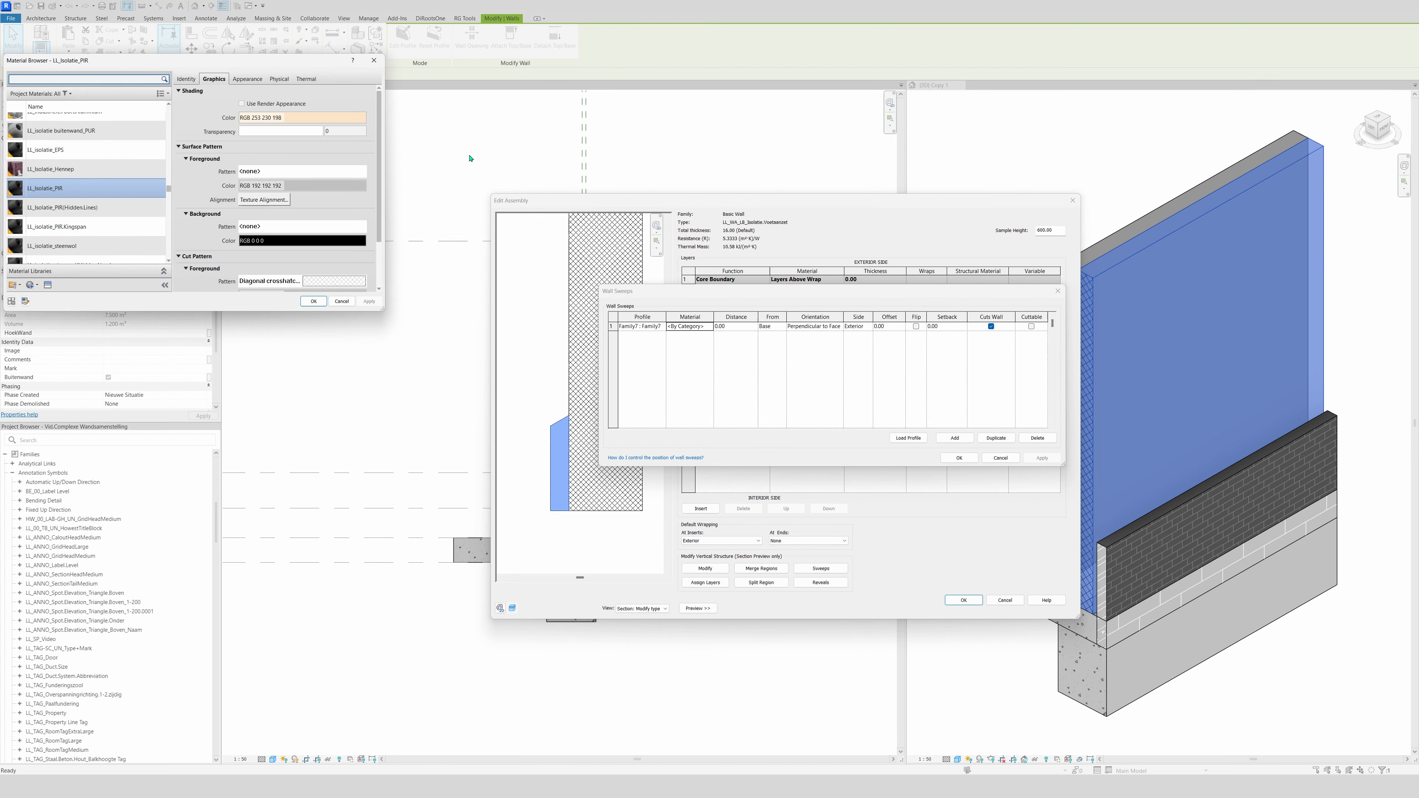
{"action": "left_click", "coordinate": [374, 60]}
{"action": "left_click", "coordinate": [684, 326]}
{"action": "left_click", "coordinate": [685, 326]}
{"action": "key", "text": "ctrl+v"}
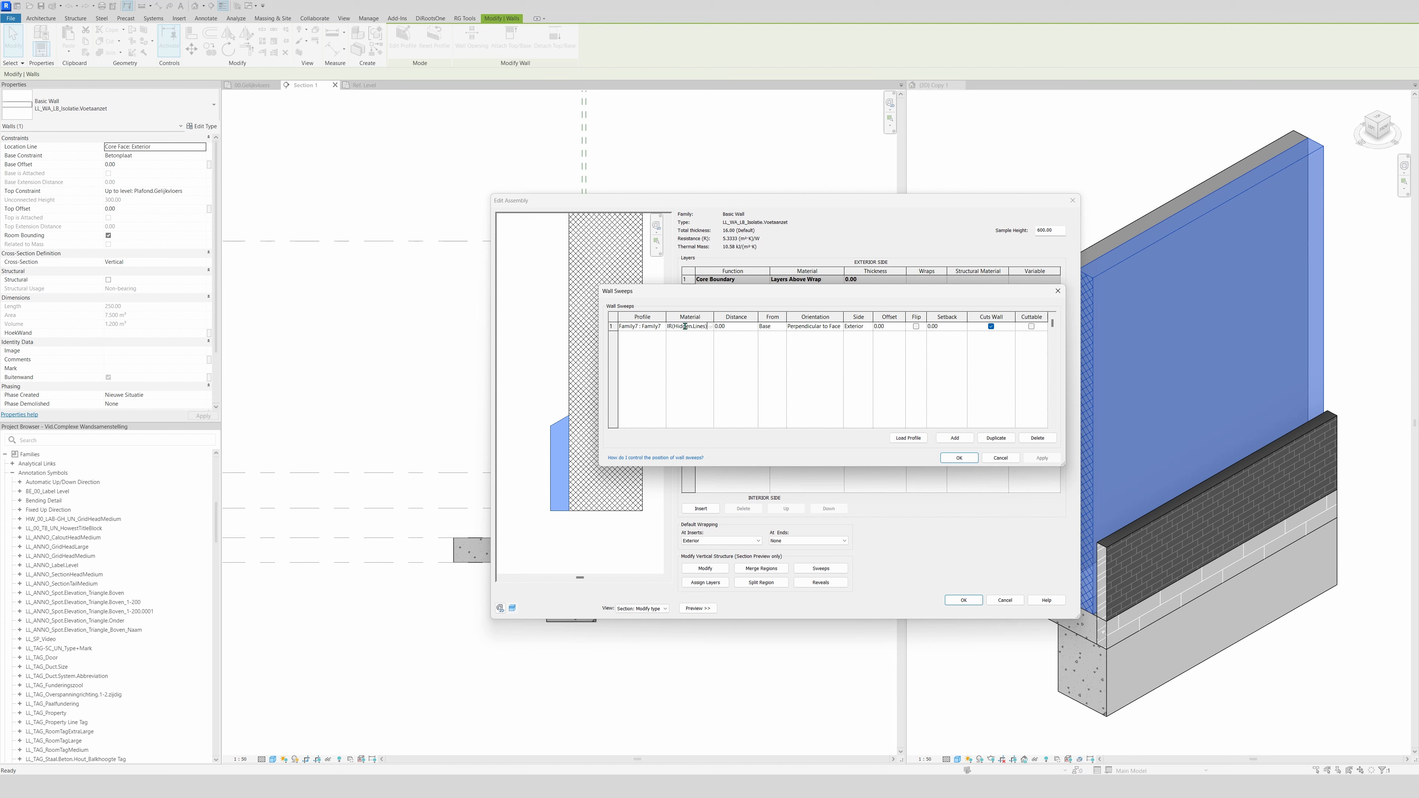
{"action": "left_click", "coordinate": [757, 377]}
{"action": "left_click", "coordinate": [1042, 458]}
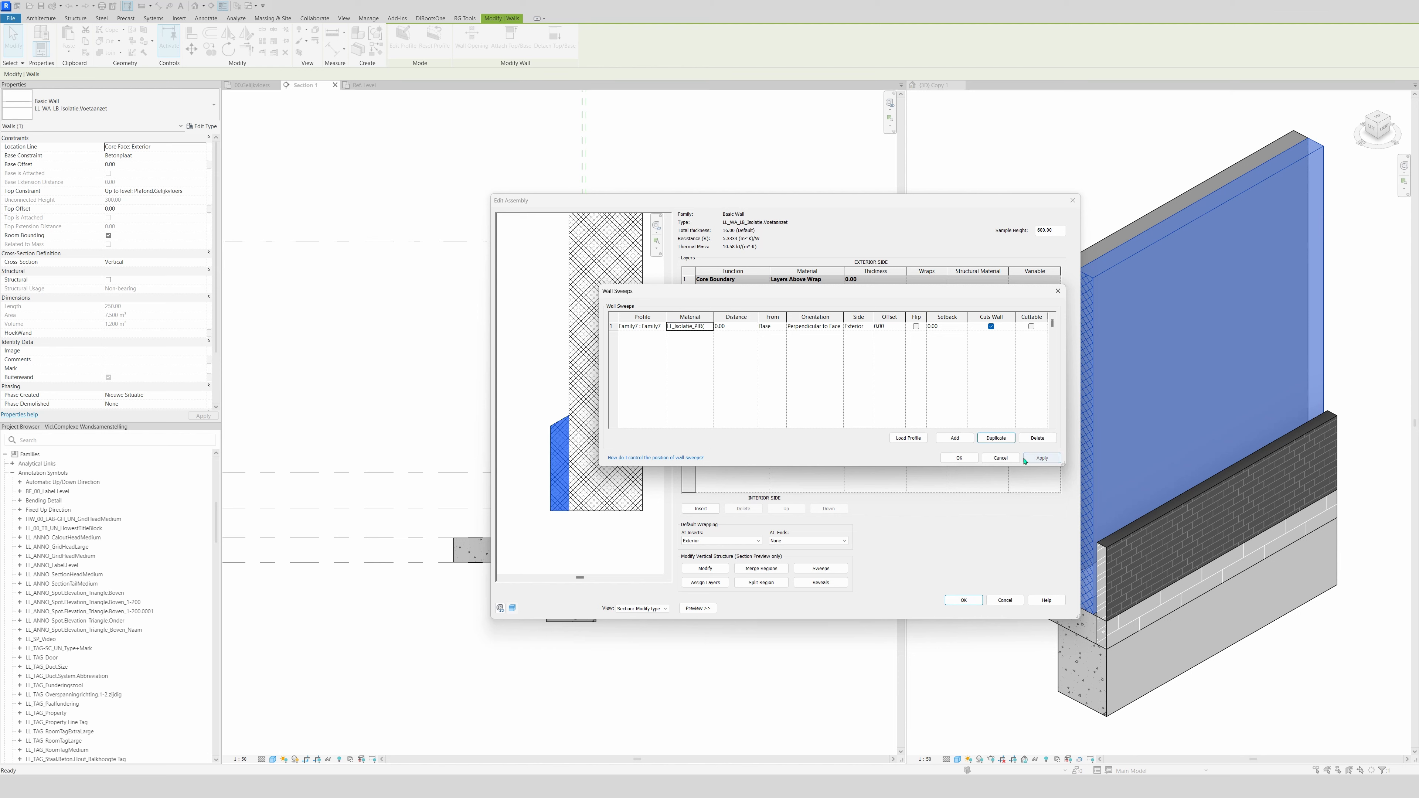
{"action": "left_click", "coordinate": [957, 459]}
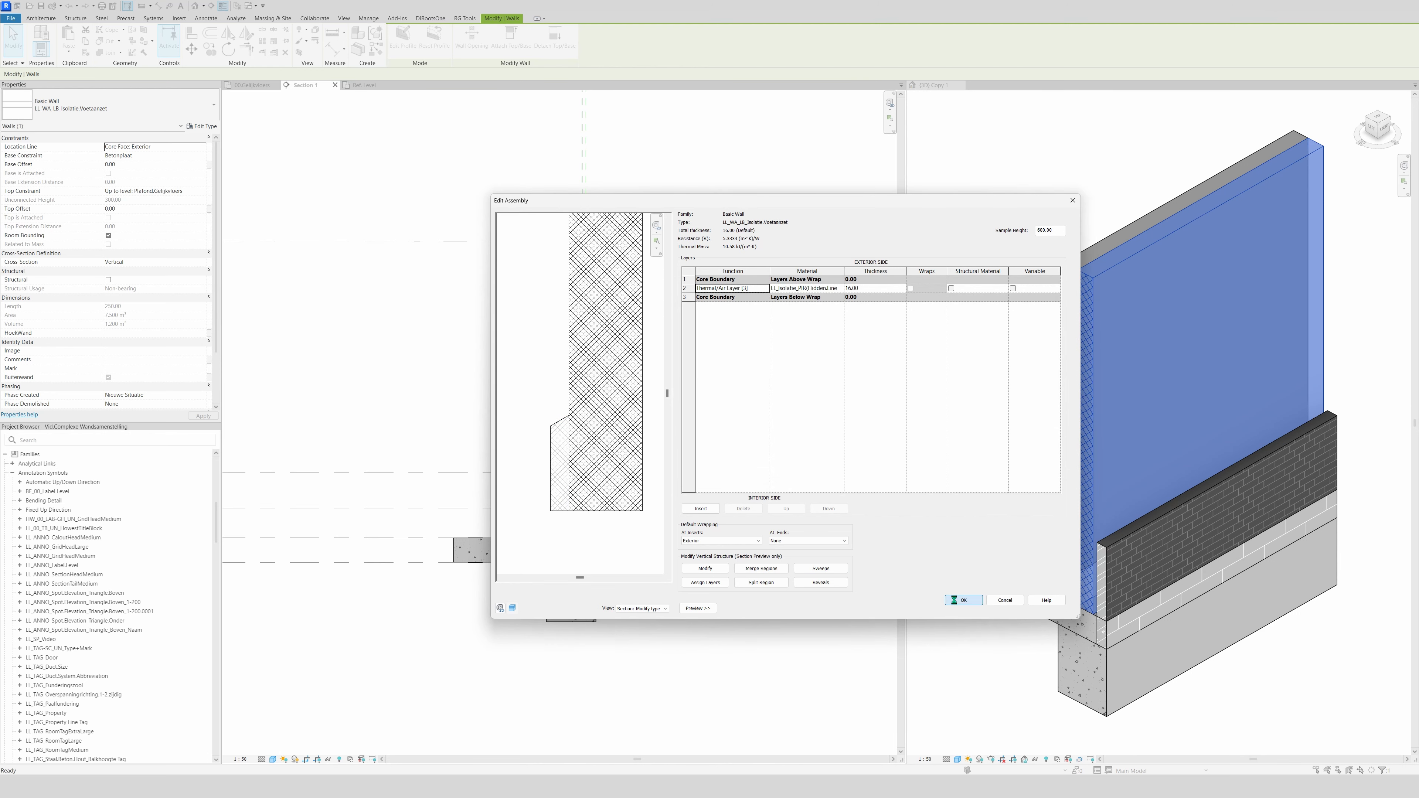
{"action": "left_click", "coordinate": [964, 600]}
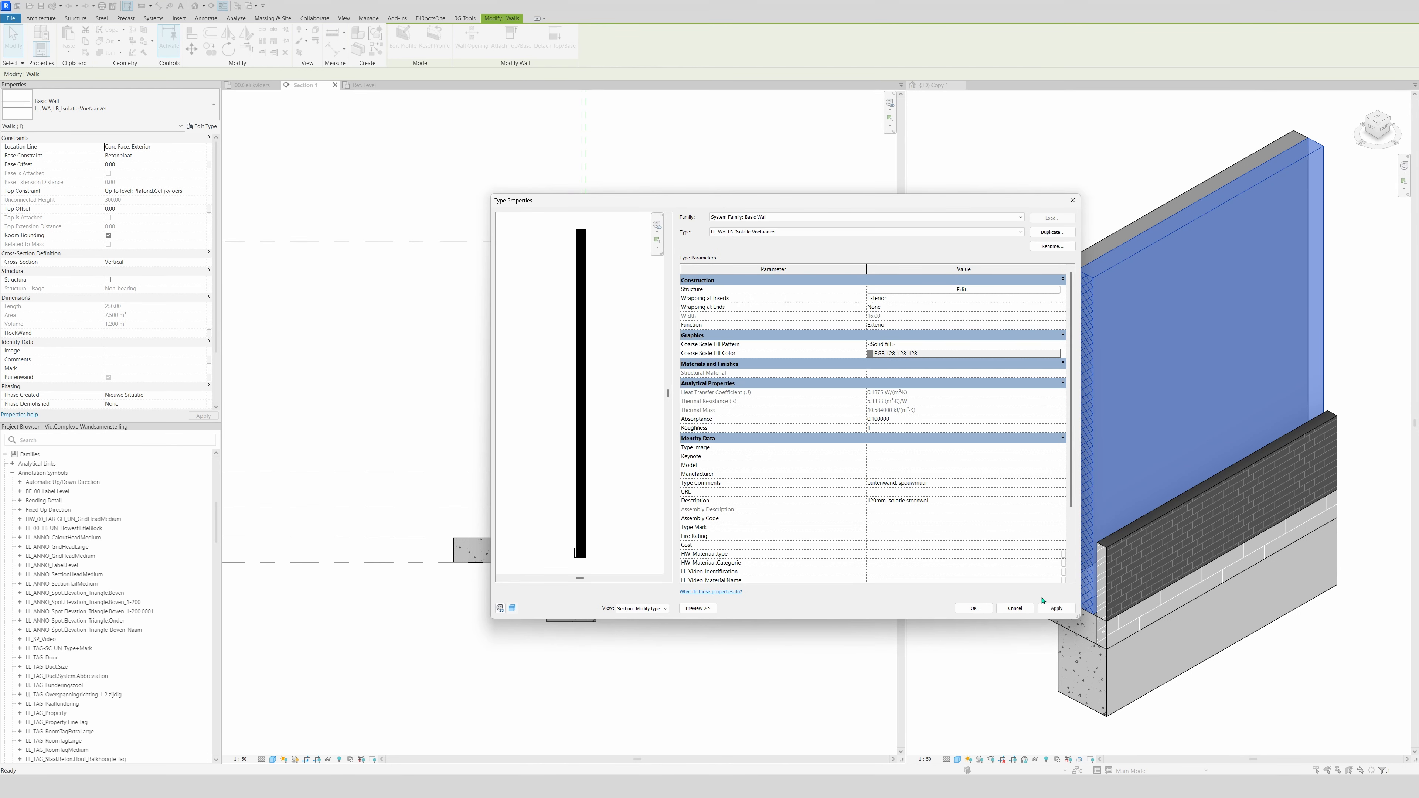
{"action": "left_click", "coordinate": [987, 614]}
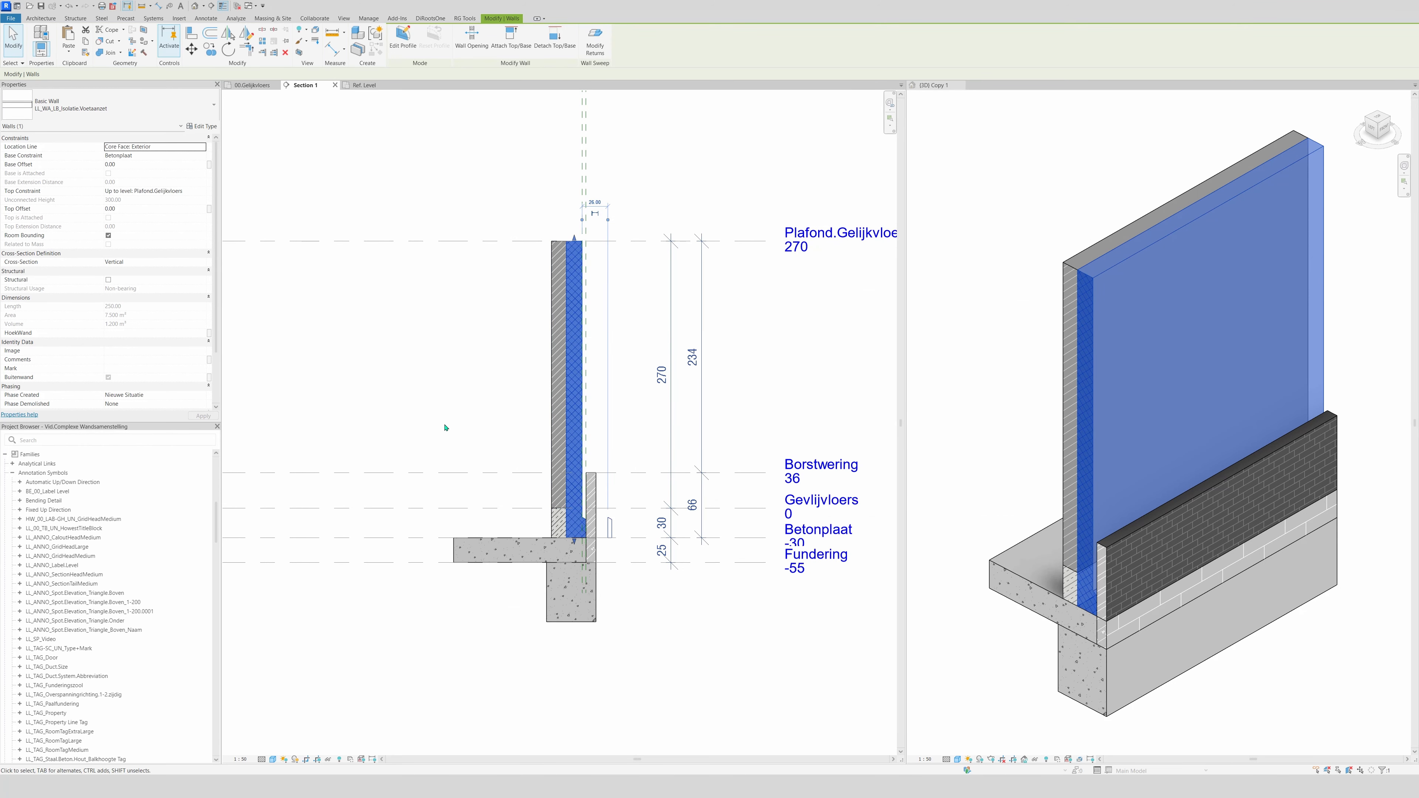
- Check the insulation wall's sweep in Section 1 and delete the leftover cavity outline lines beside the base wall
{"action": "left_click", "coordinate": [446, 427]}
{"action": "scroll", "coordinate": [581, 503], "scroll_direction": "up", "scroll_amount": 3}
{"action": "scroll", "coordinate": [581, 502], "scroll_direction": "up", "scroll_amount": 1}
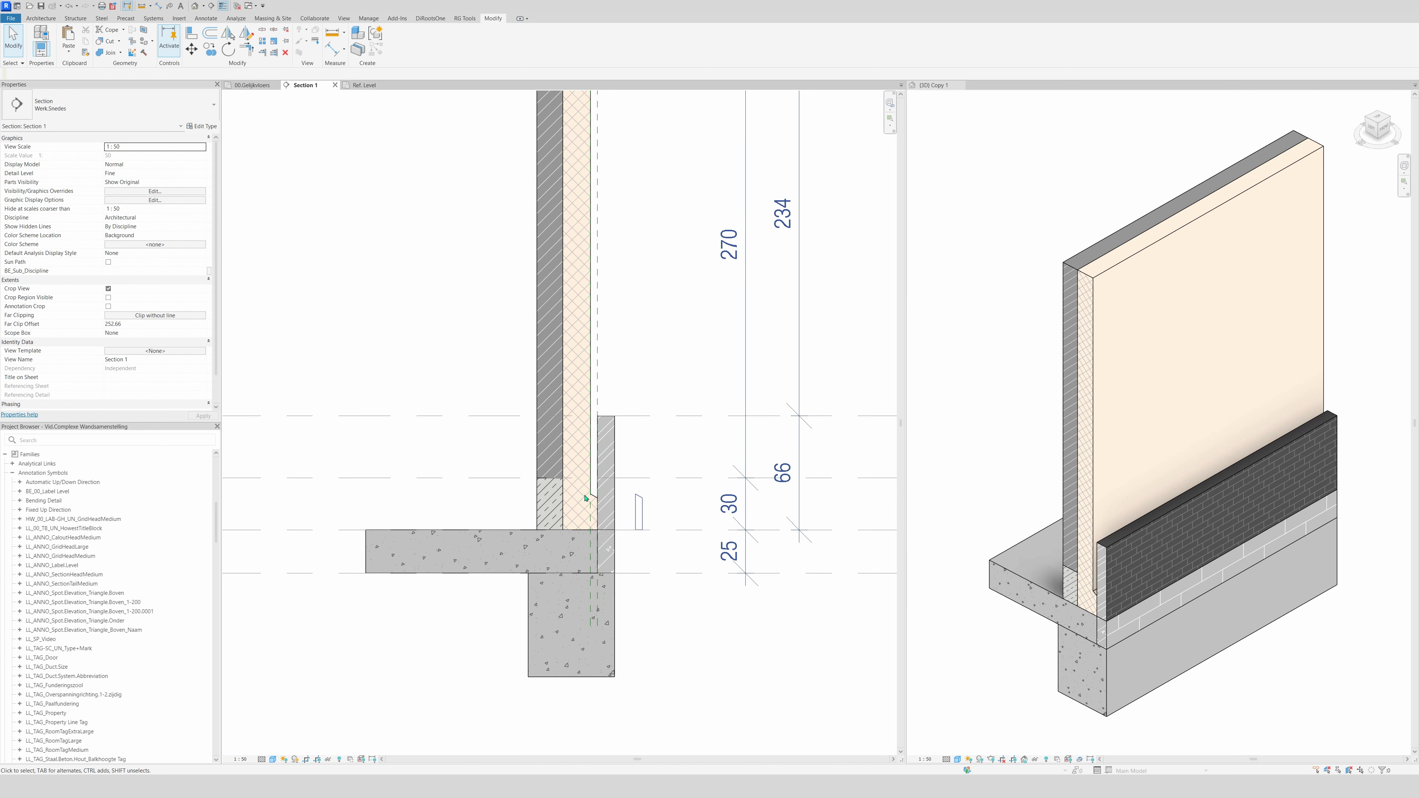
{"action": "left_click", "coordinate": [590, 424]}
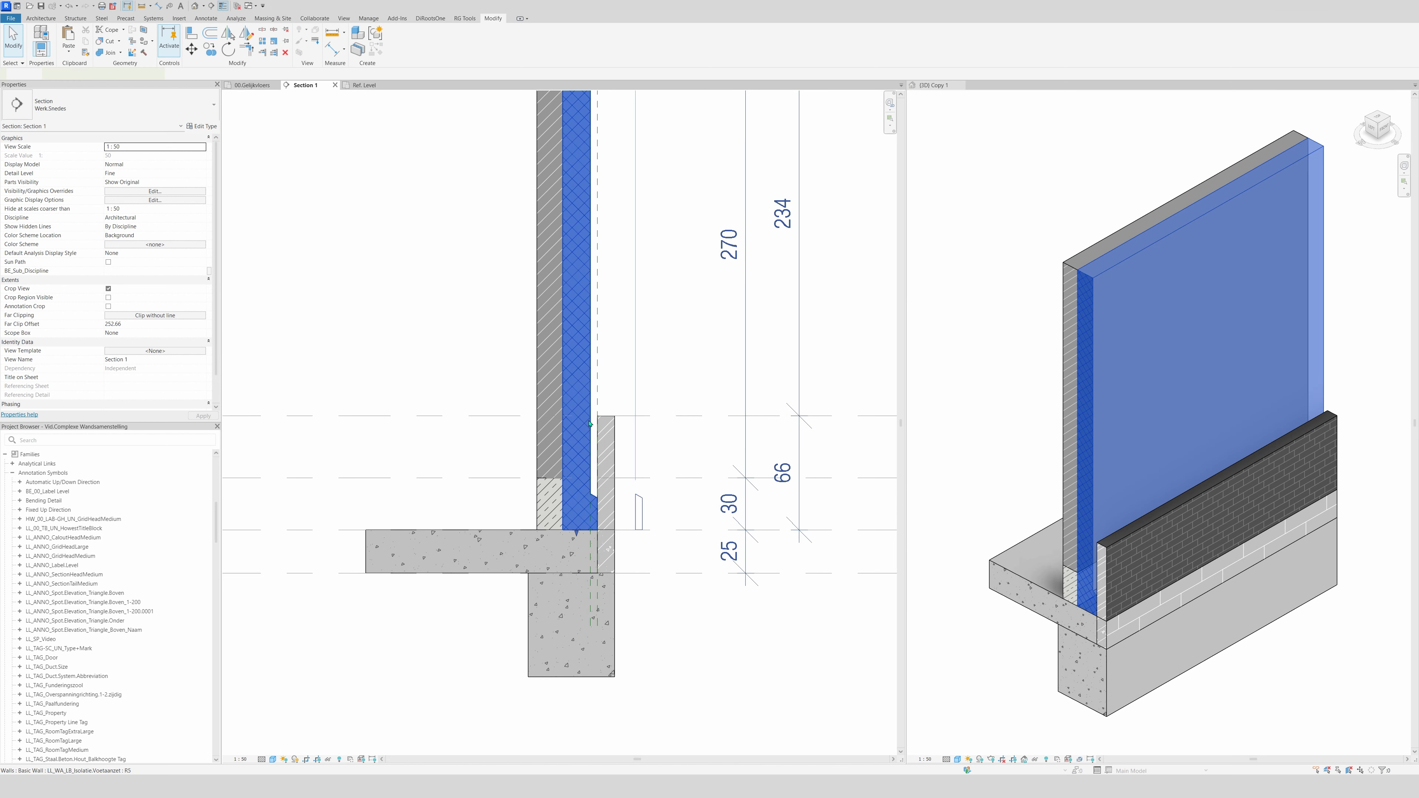
{"action": "scroll", "coordinate": [590, 424], "scroll_direction": "down", "scroll_amount": 2}
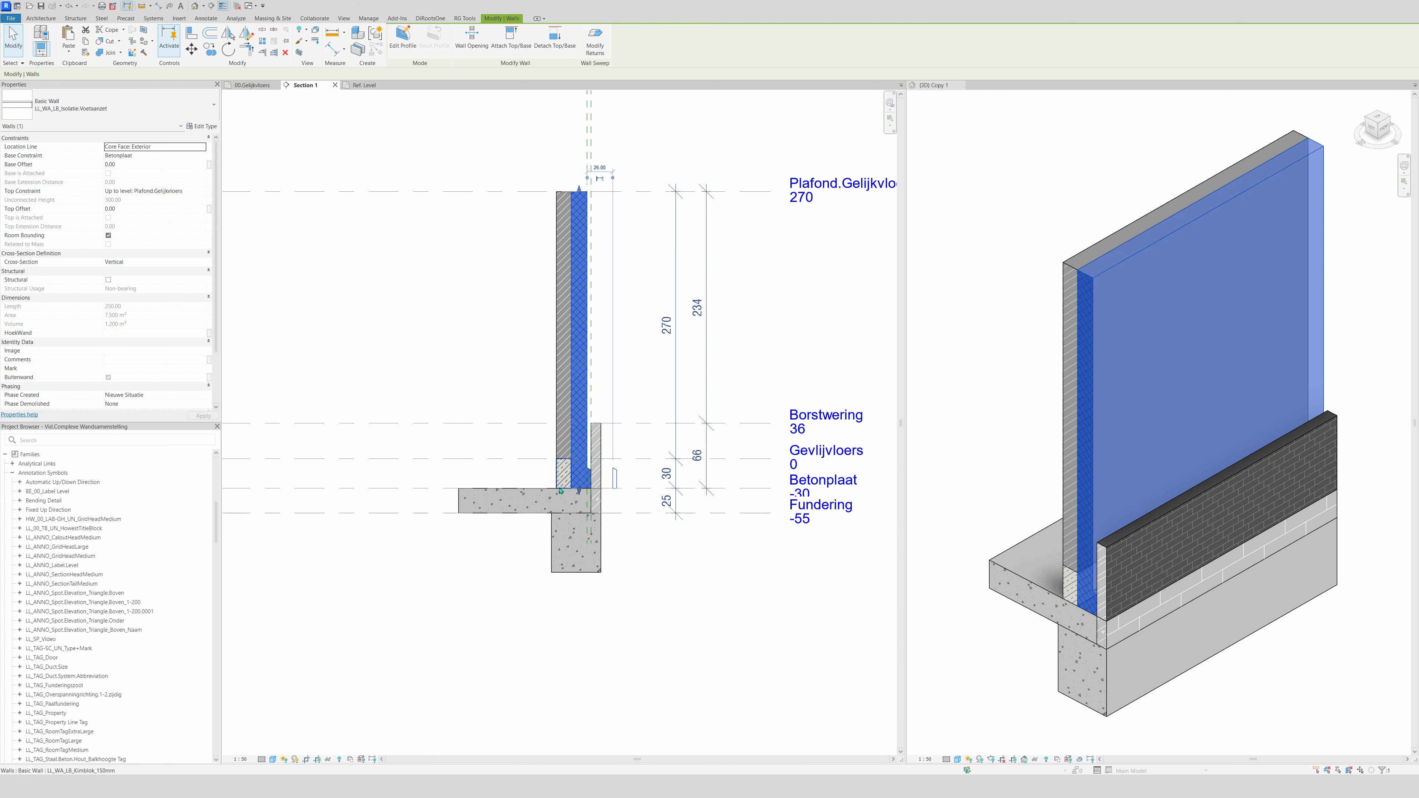
{"action": "key", "text": "Escape"}
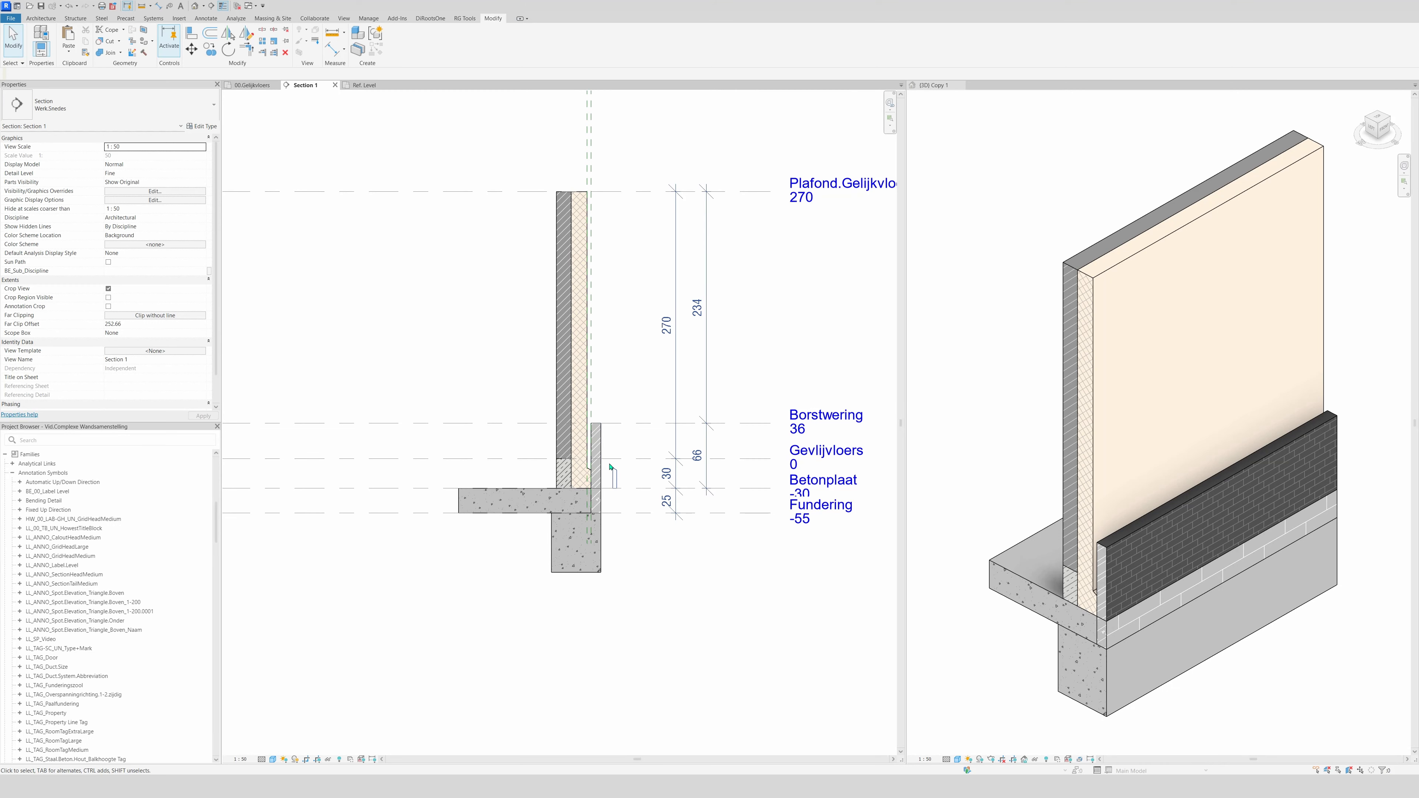
{"action": "key", "text": "Delete"}
- Draw detail lines in Section 1 from the base wall's outer top corner, 1 cm outward and a short length down
{"action": "scroll", "coordinate": [629, 502], "scroll_direction": "up", "scroll_amount": 3}
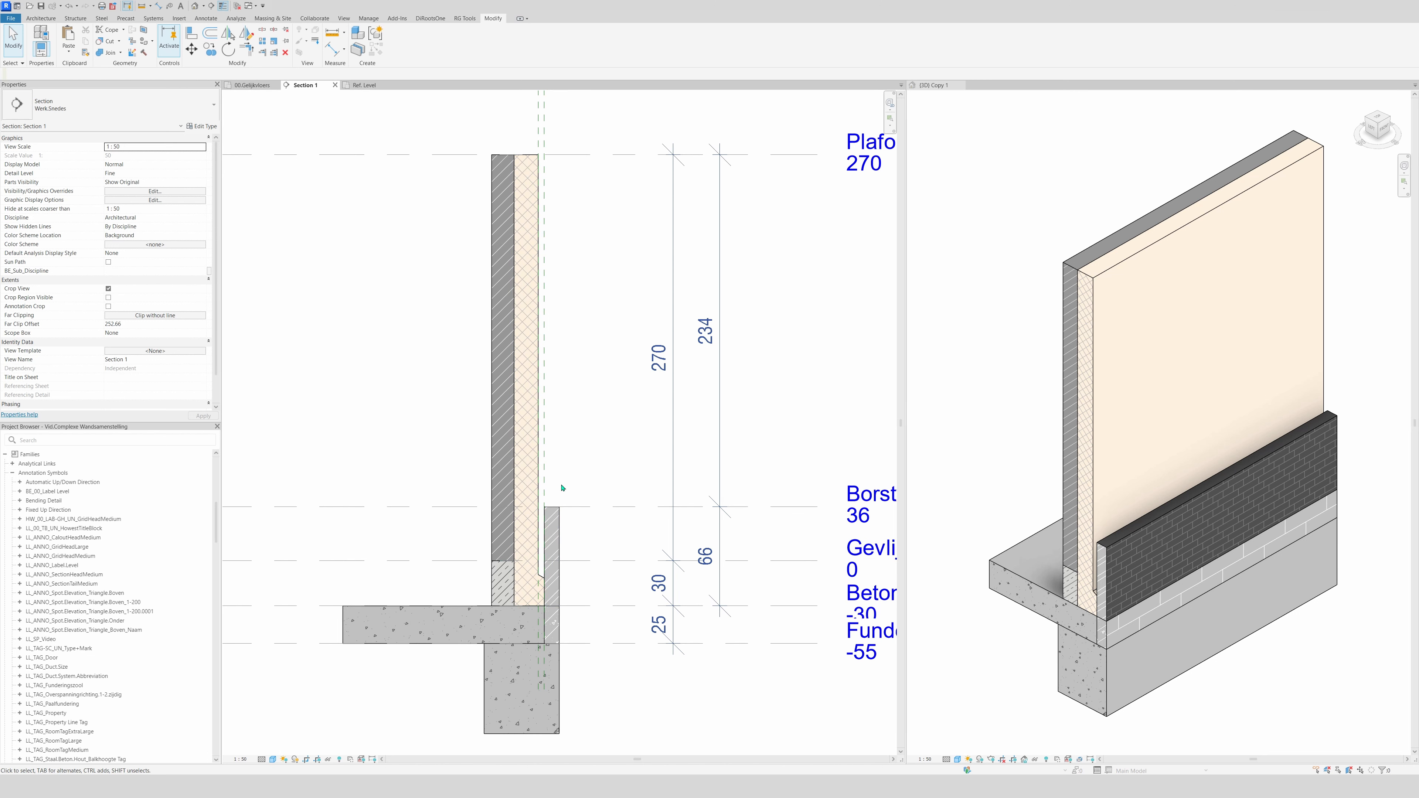
{"action": "scroll", "coordinate": [557, 486], "scroll_direction": "up", "scroll_amount": 3}
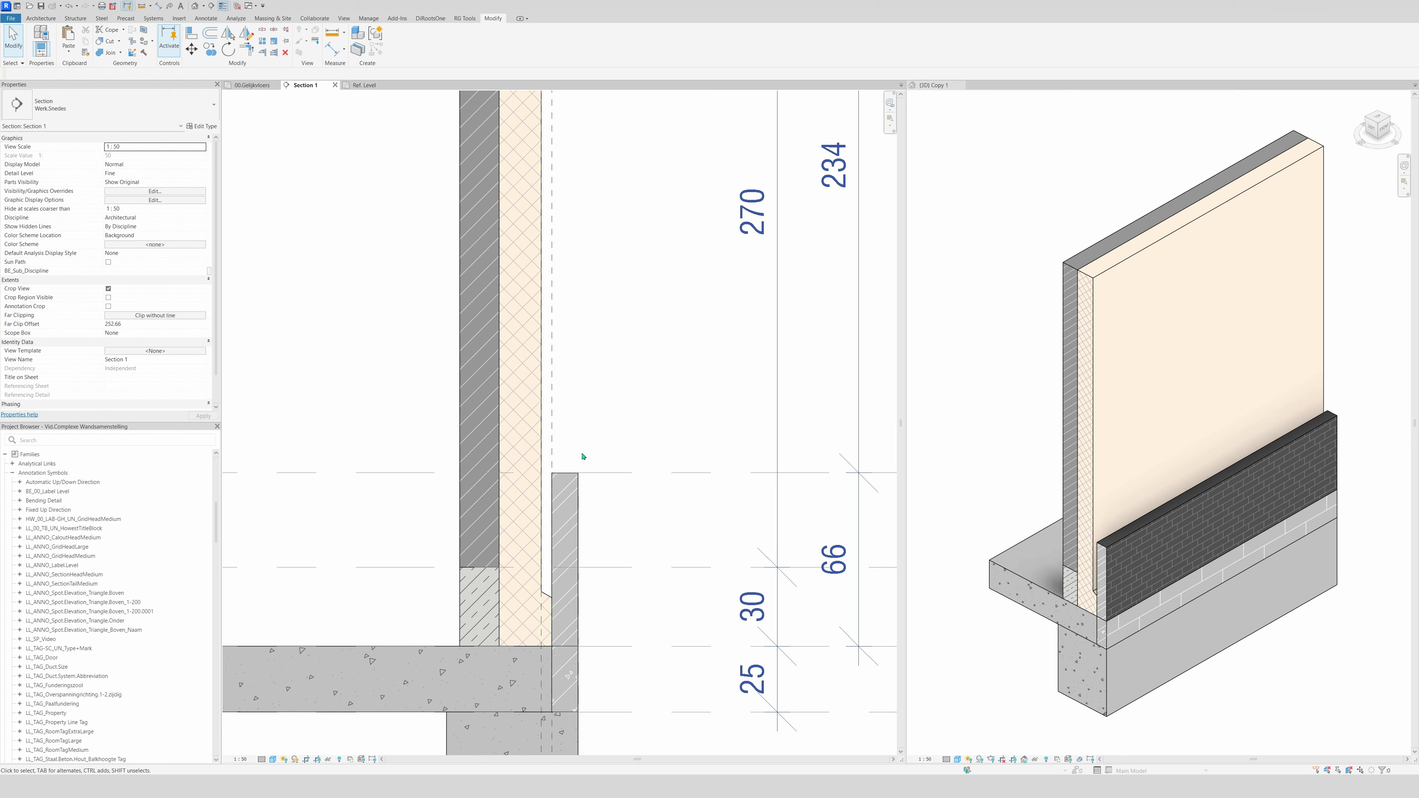
{"action": "key", "text": "d"}
{"action": "key", "text": "l"}
{"action": "scroll", "coordinate": [579, 452], "scroll_direction": "up", "scroll_amount": 3}
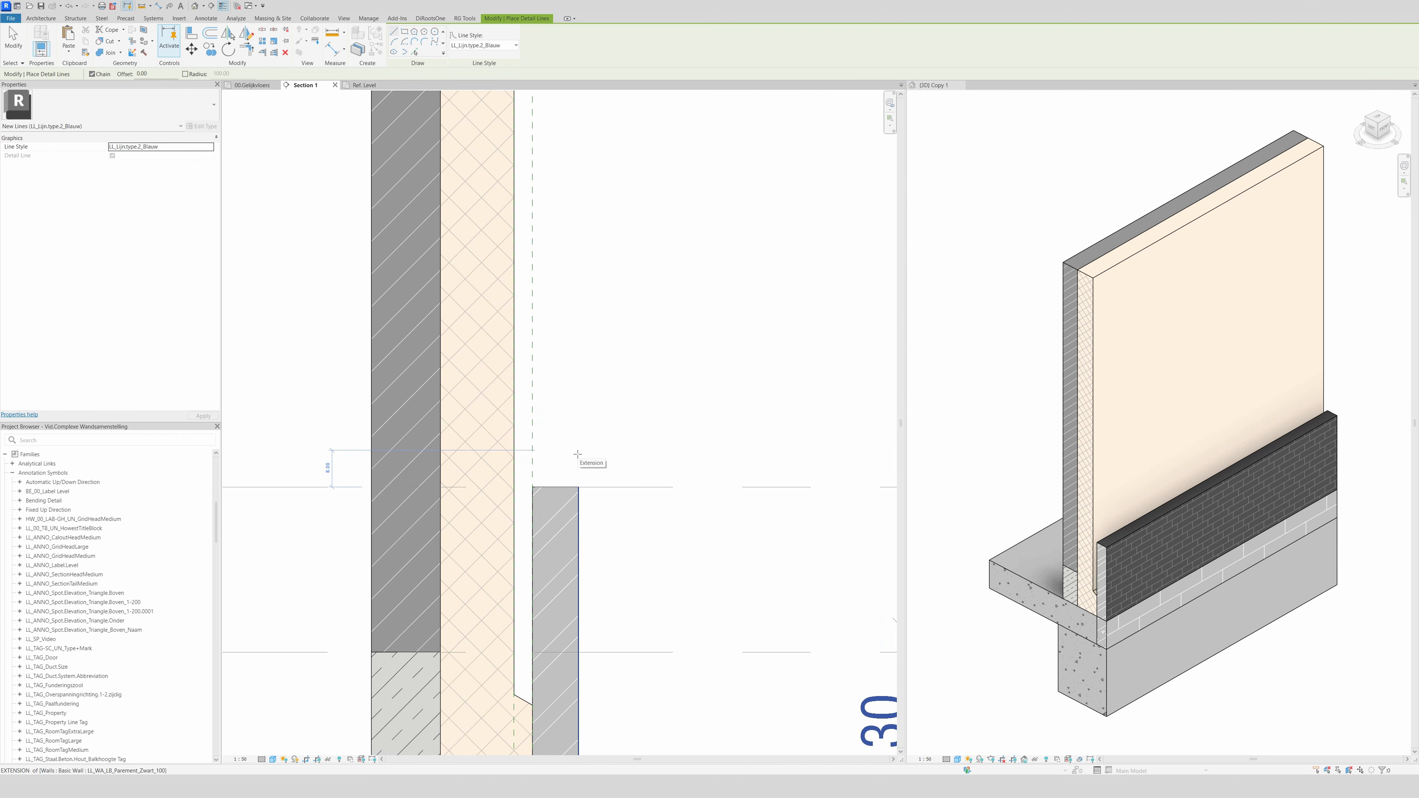
{"action": "scroll", "coordinate": [578, 454], "scroll_direction": "down", "scroll_amount": 5}
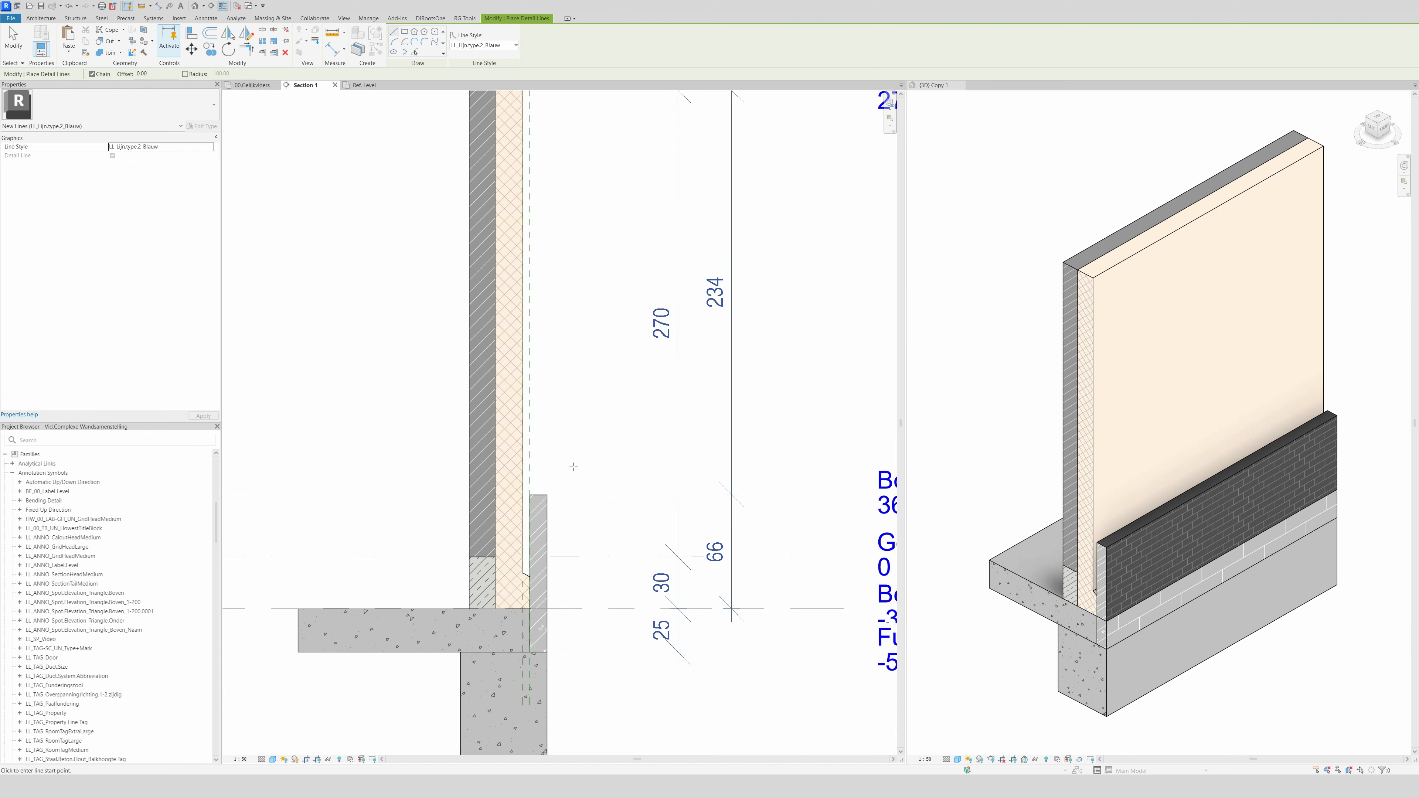
{"action": "scroll", "coordinate": [574, 467], "scroll_direction": "up", "scroll_amount": 5}
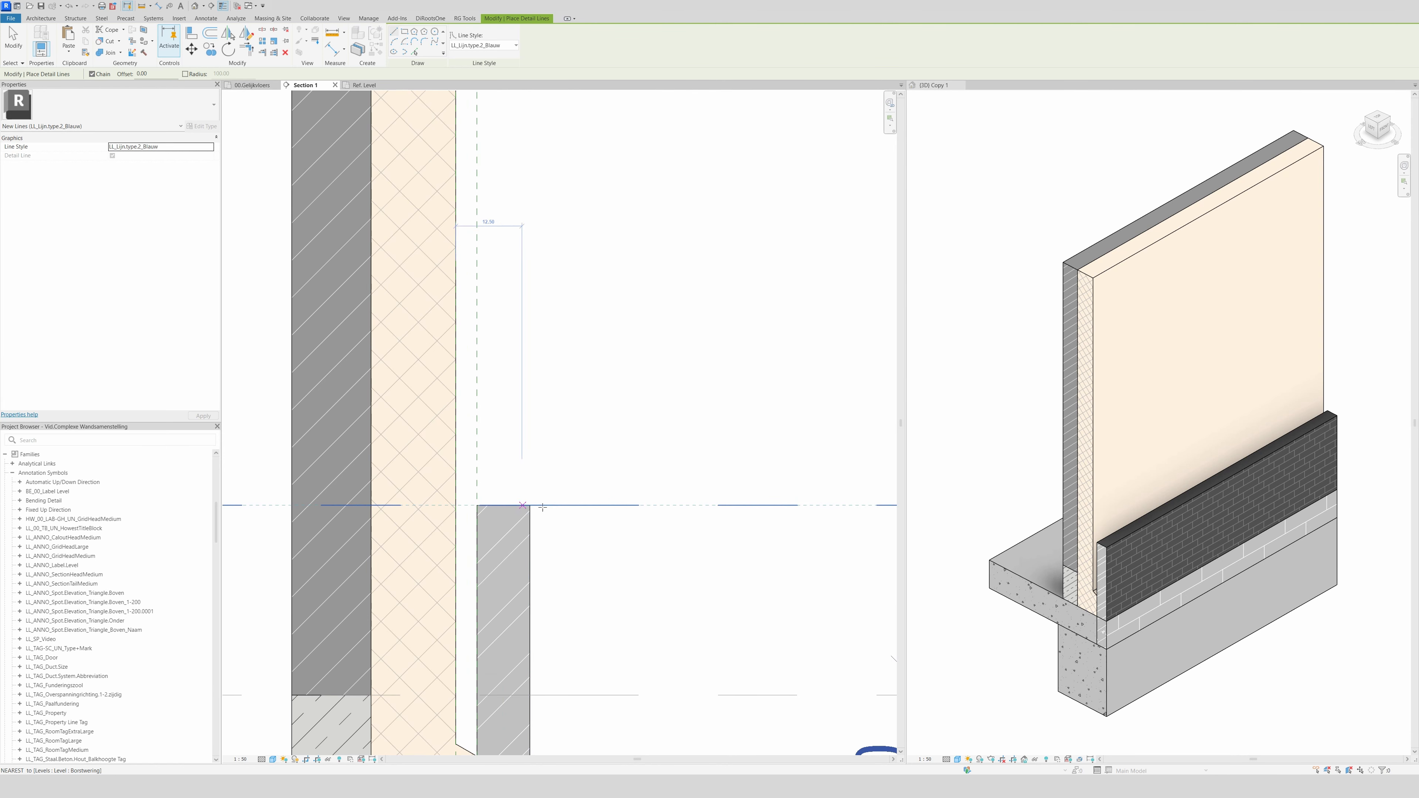
{"action": "scroll", "coordinate": [531, 503], "scroll_direction": "down", "scroll_amount": 3}
{"action": "scroll", "coordinate": [555, 497], "scroll_direction": "up", "scroll_amount": 3}
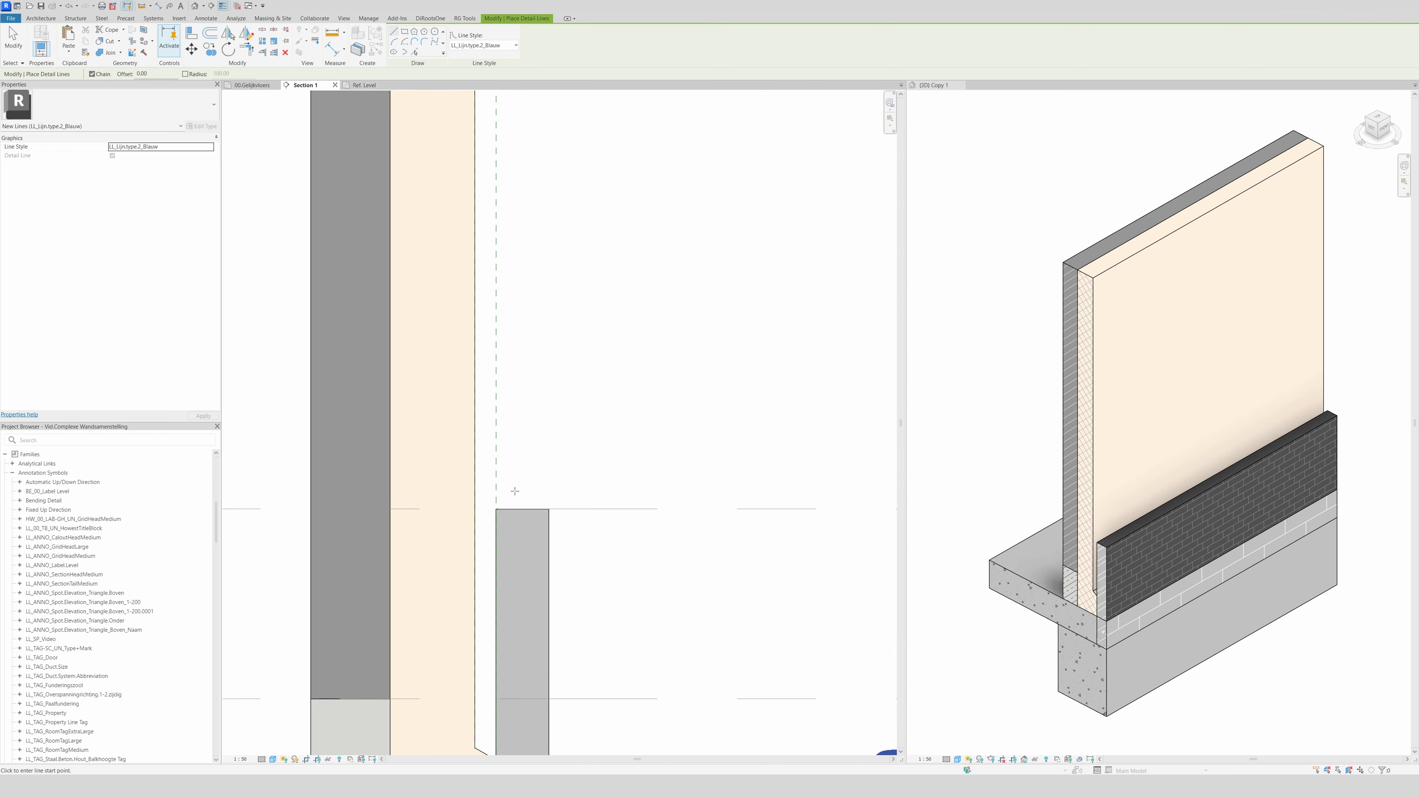
{"action": "left_click", "coordinate": [549, 509]}
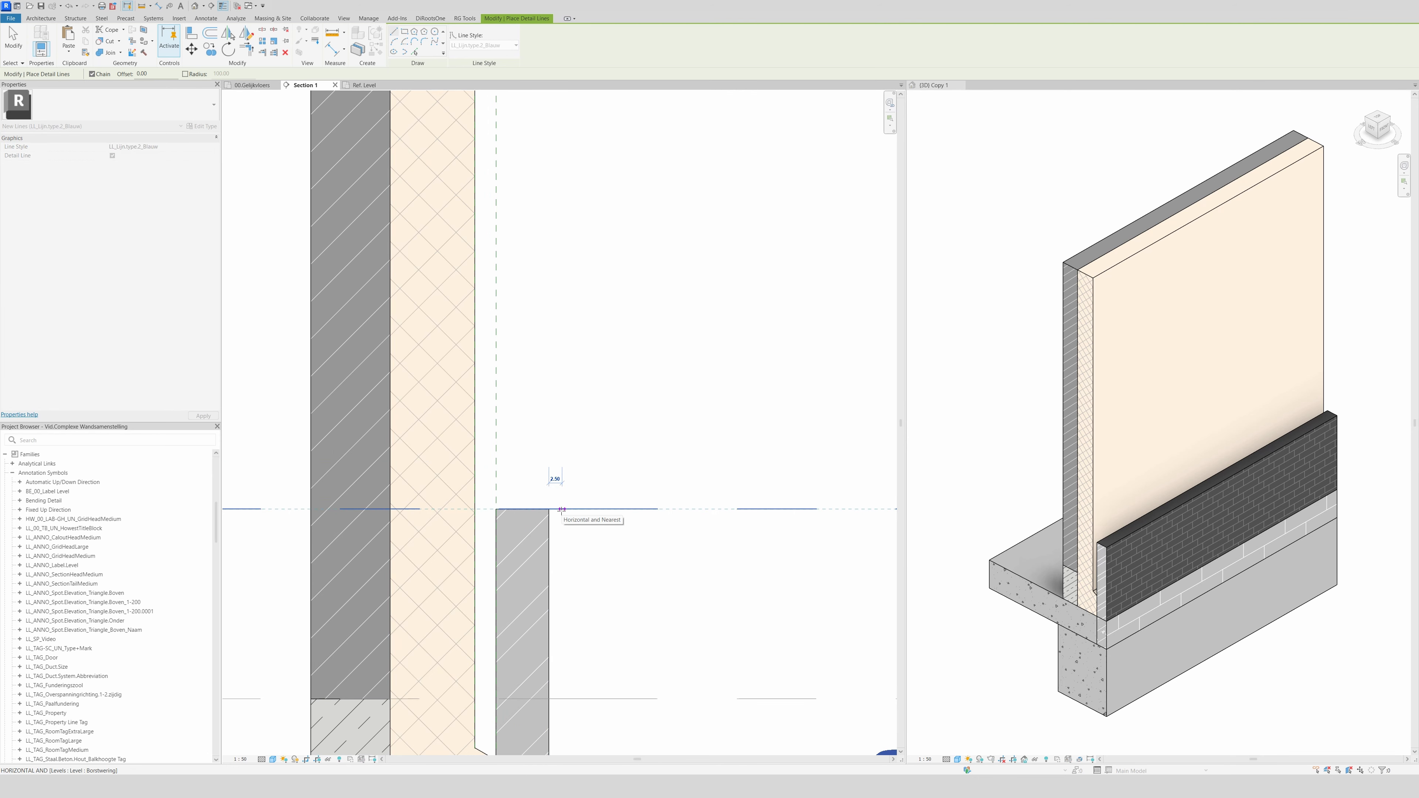
{"action": "type", "text": "1"}
{"action": "key", "text": "Return"}
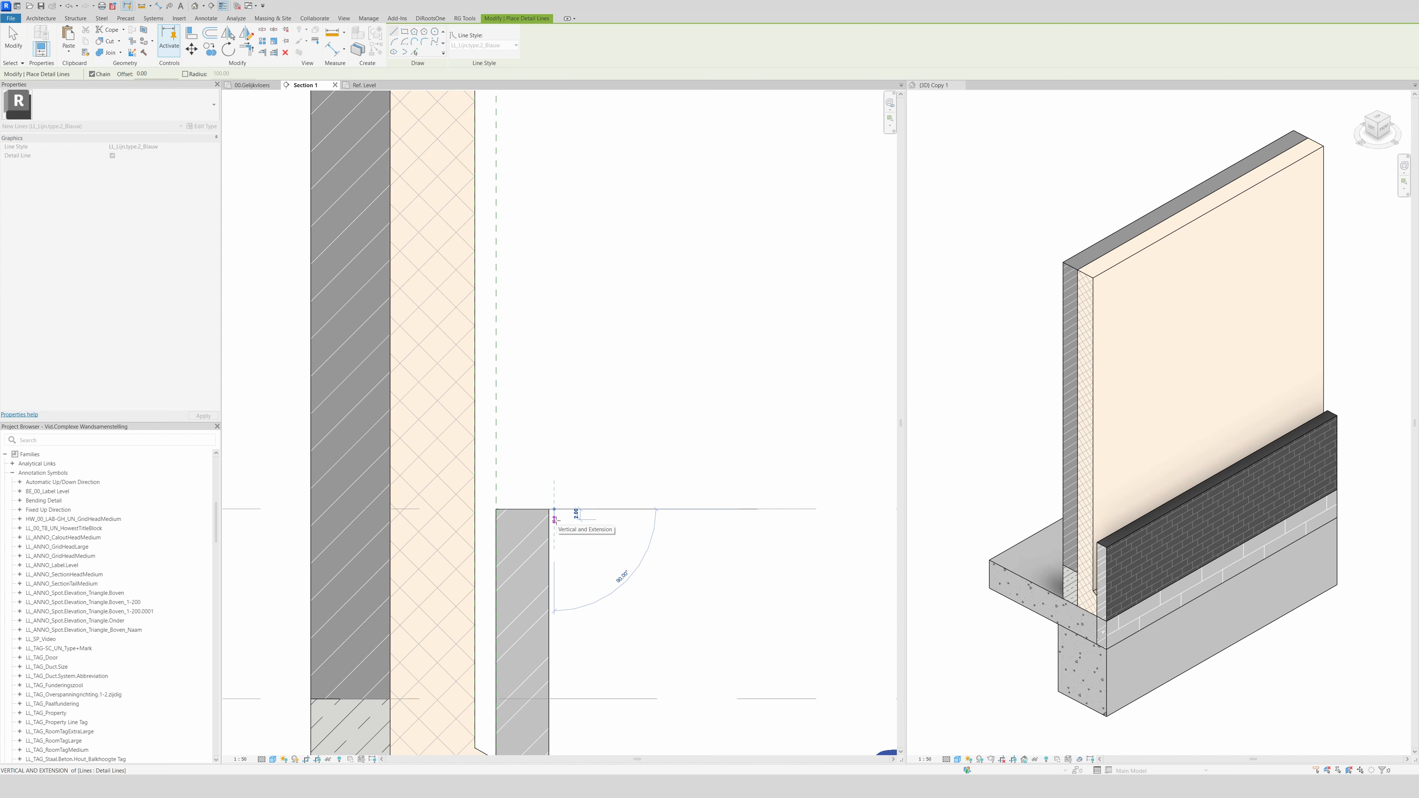
{"action": "key", "text": "Escape"}
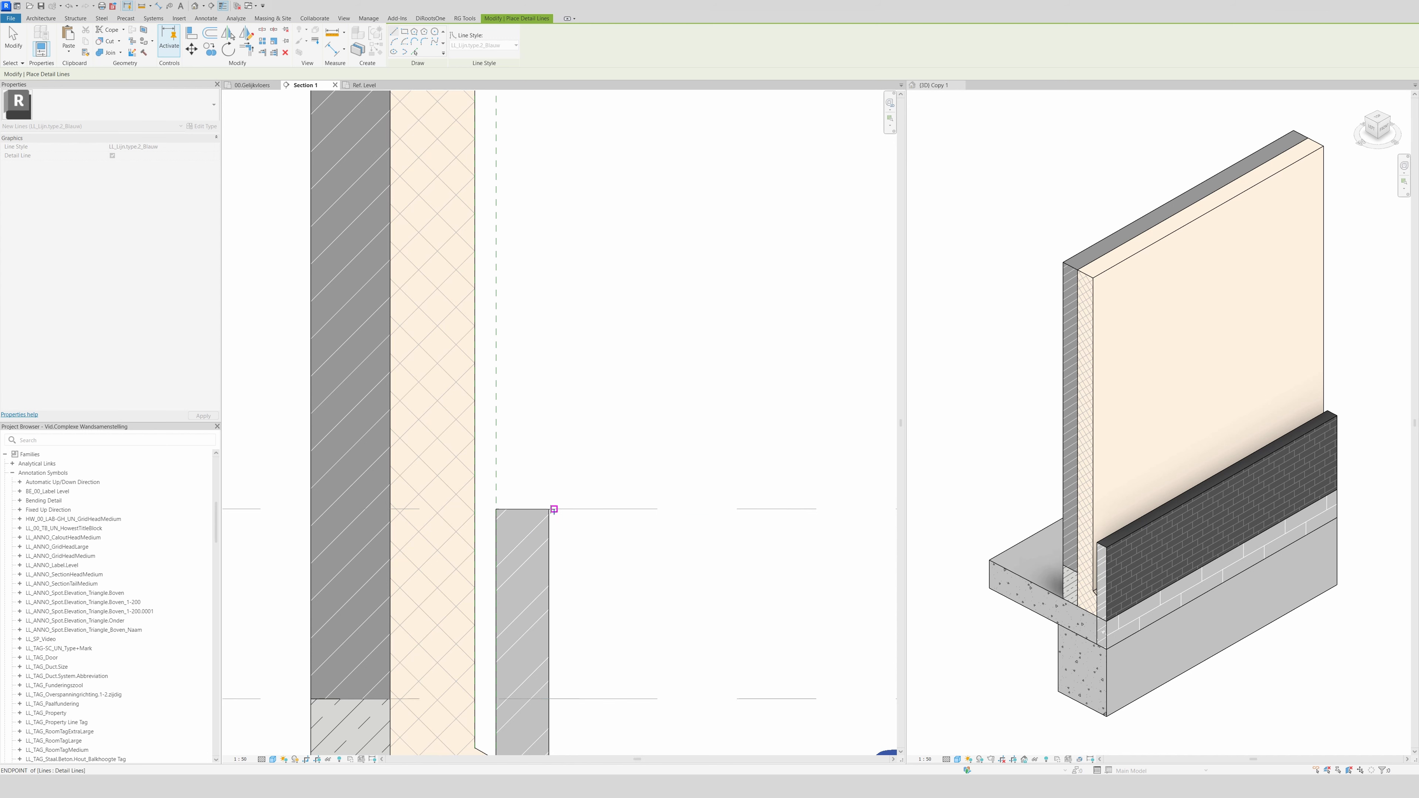
- Offset copies of the two short detail lines by 1 cm at the base wall's top corner
{"action": "scroll", "coordinate": [547, 501], "scroll_direction": "up", "scroll_amount": 3}
{"action": "key", "text": "o"}
{"action": "key", "text": "f"}
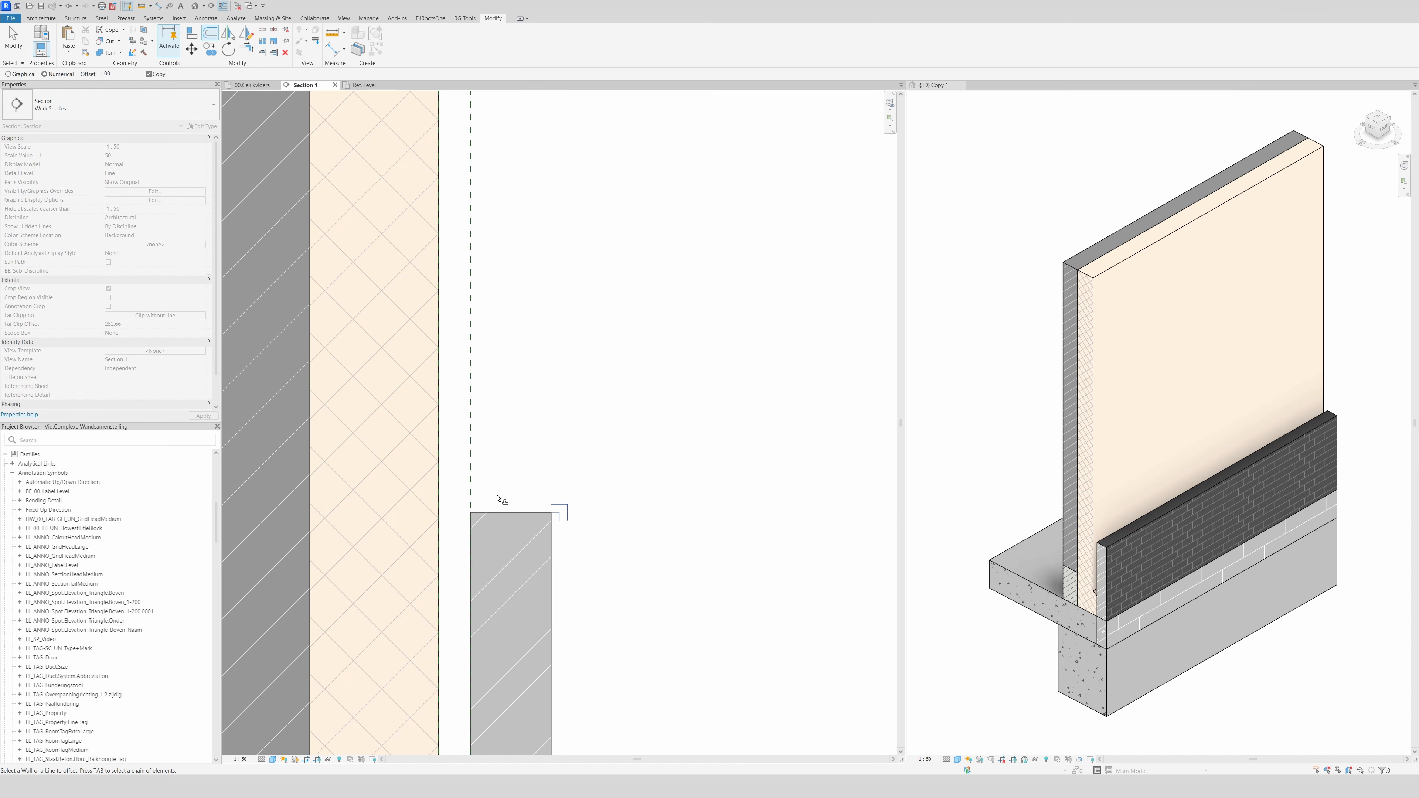
{"action": "key", "text": "Escape"}
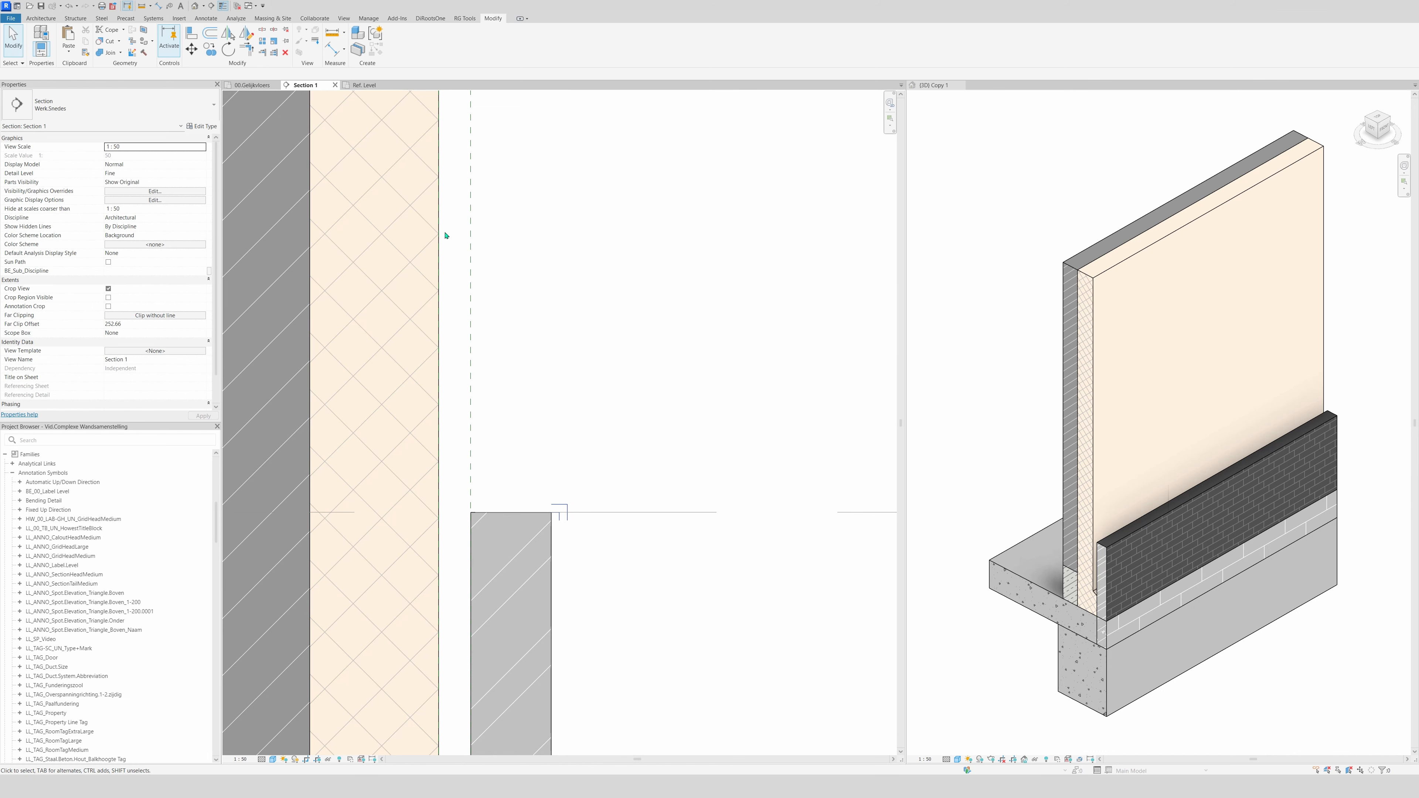
- Draw detail lines down the insulation's outer face to 1 cm above the base wall, sloping to the inner drip line
{"action": "key", "text": "d"}
{"action": "key", "text": "l"}
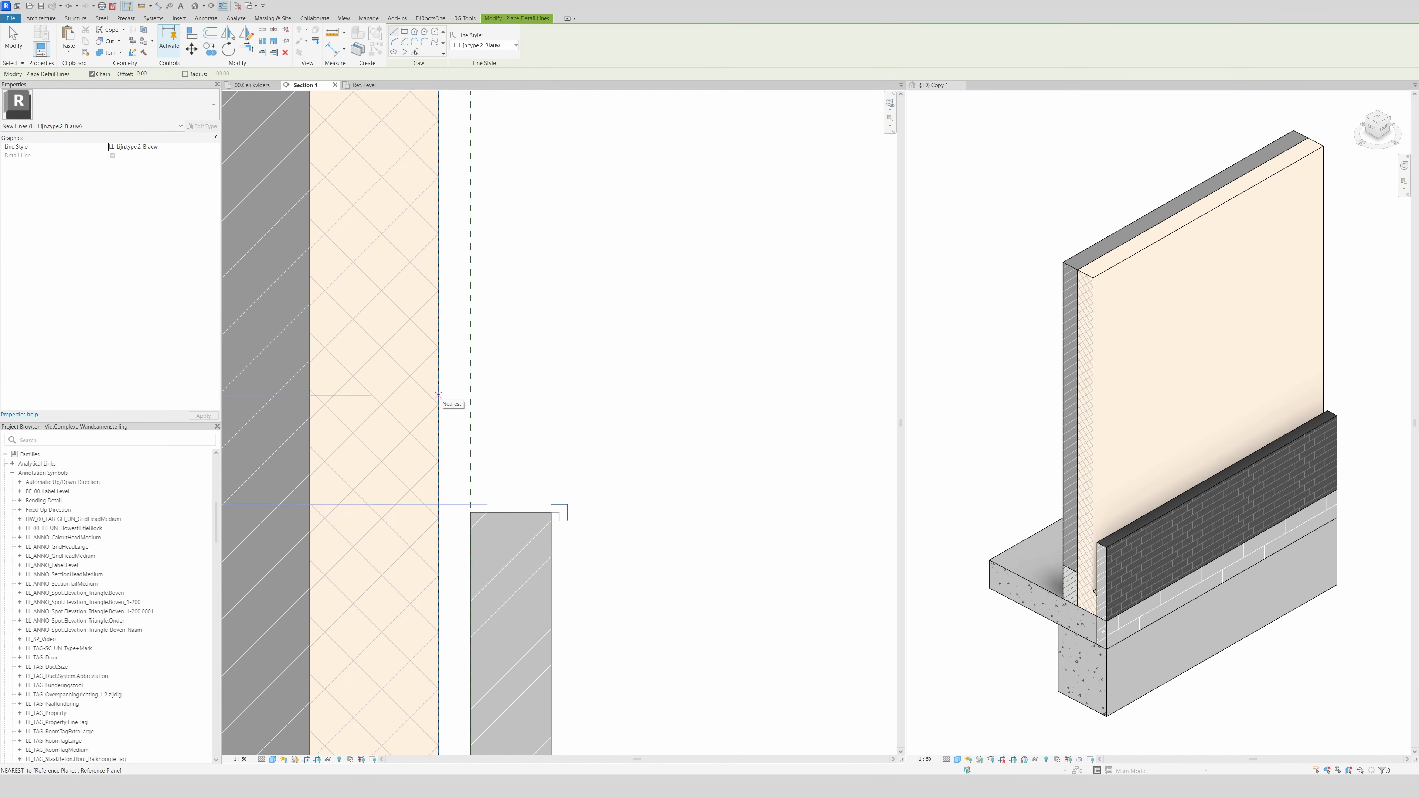
{"action": "left_click", "coordinate": [439, 444]}
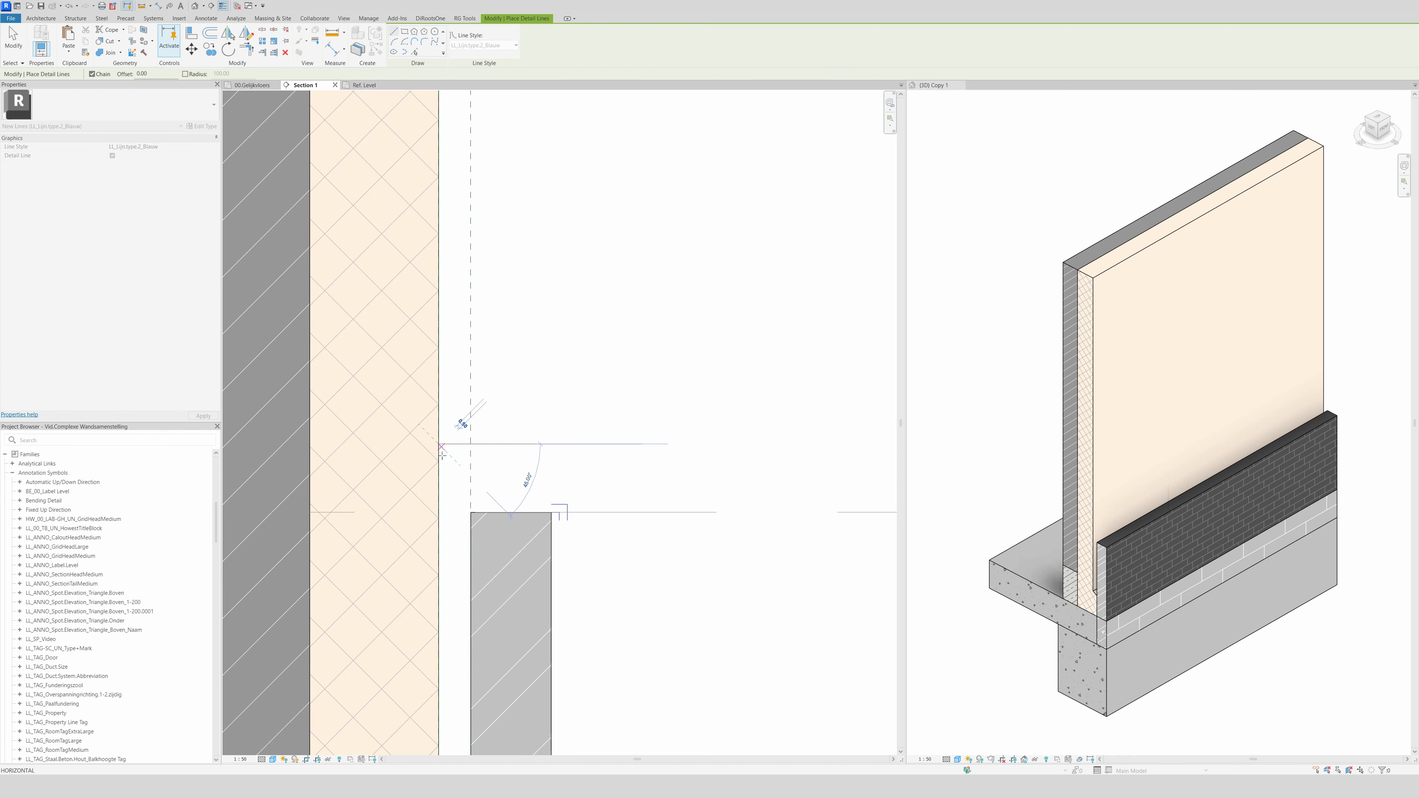
{"action": "left_click", "coordinate": [439, 505]}
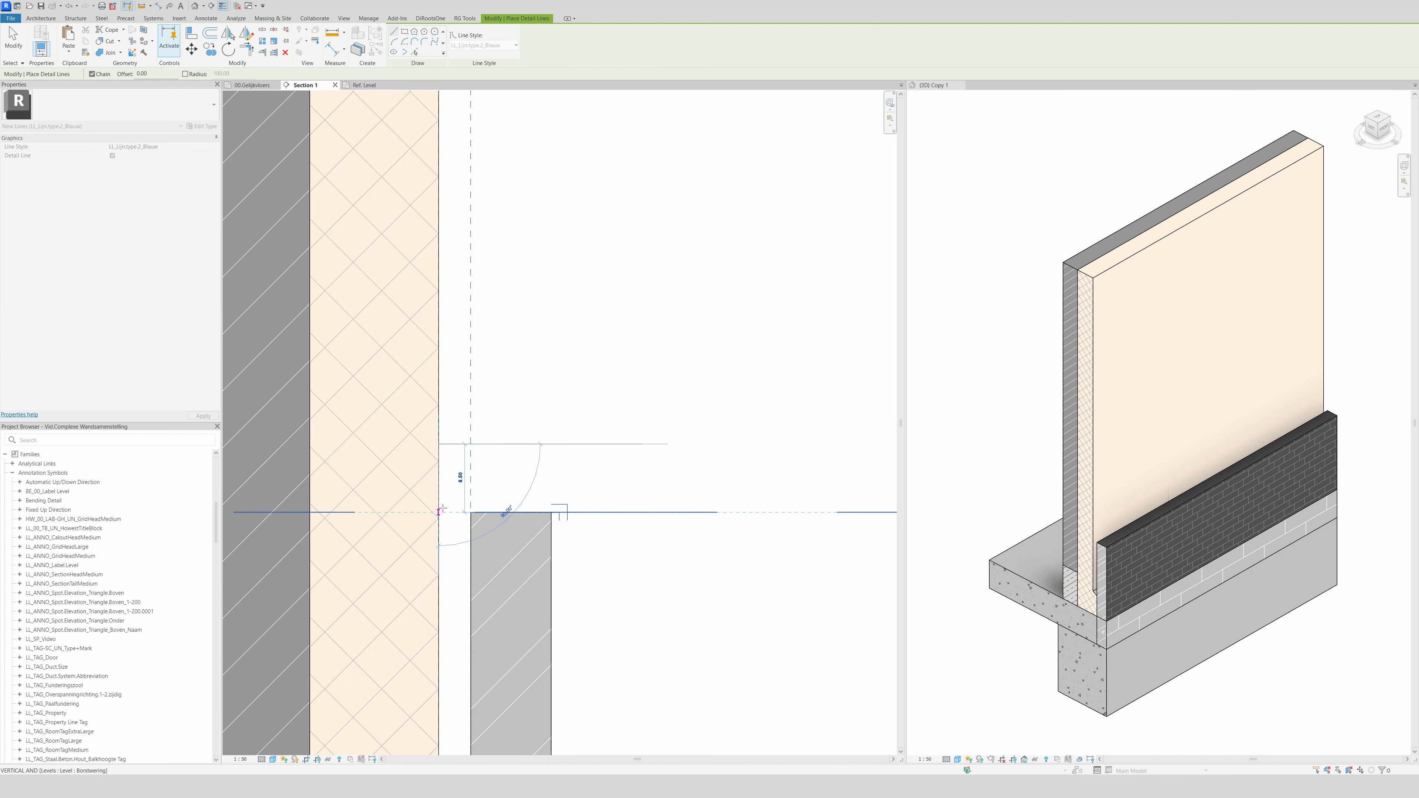
{"action": "scroll", "coordinate": [547, 512], "scroll_direction": "up", "scroll_amount": 2}
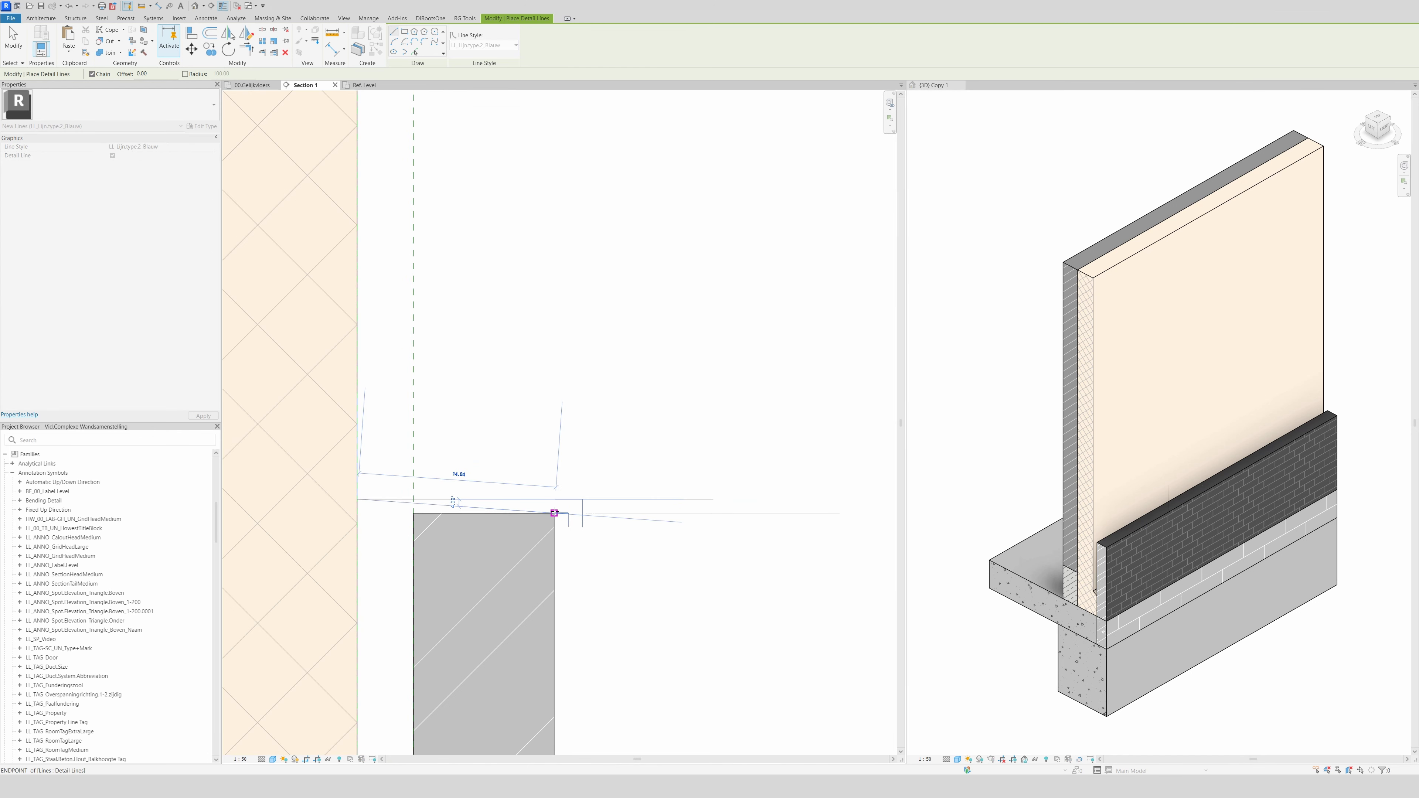
{"action": "left_click", "coordinate": [564, 513]}
{"action": "key", "text": "Escape"}
{"action": "key", "text": "Escape"}
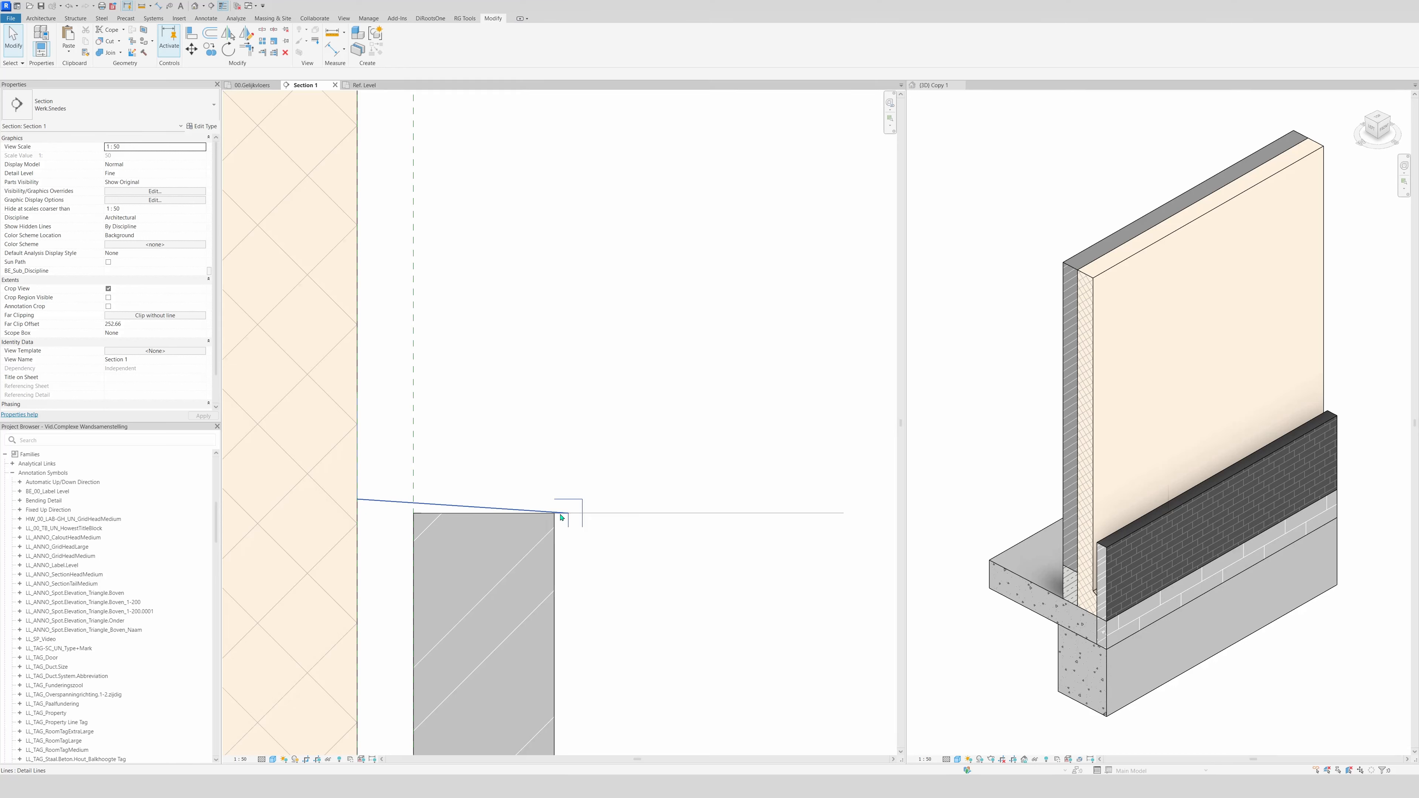
- Delete the two short horizontal detail lines at the base wall's outer top corner
{"action": "left_click", "coordinate": [561, 517]}
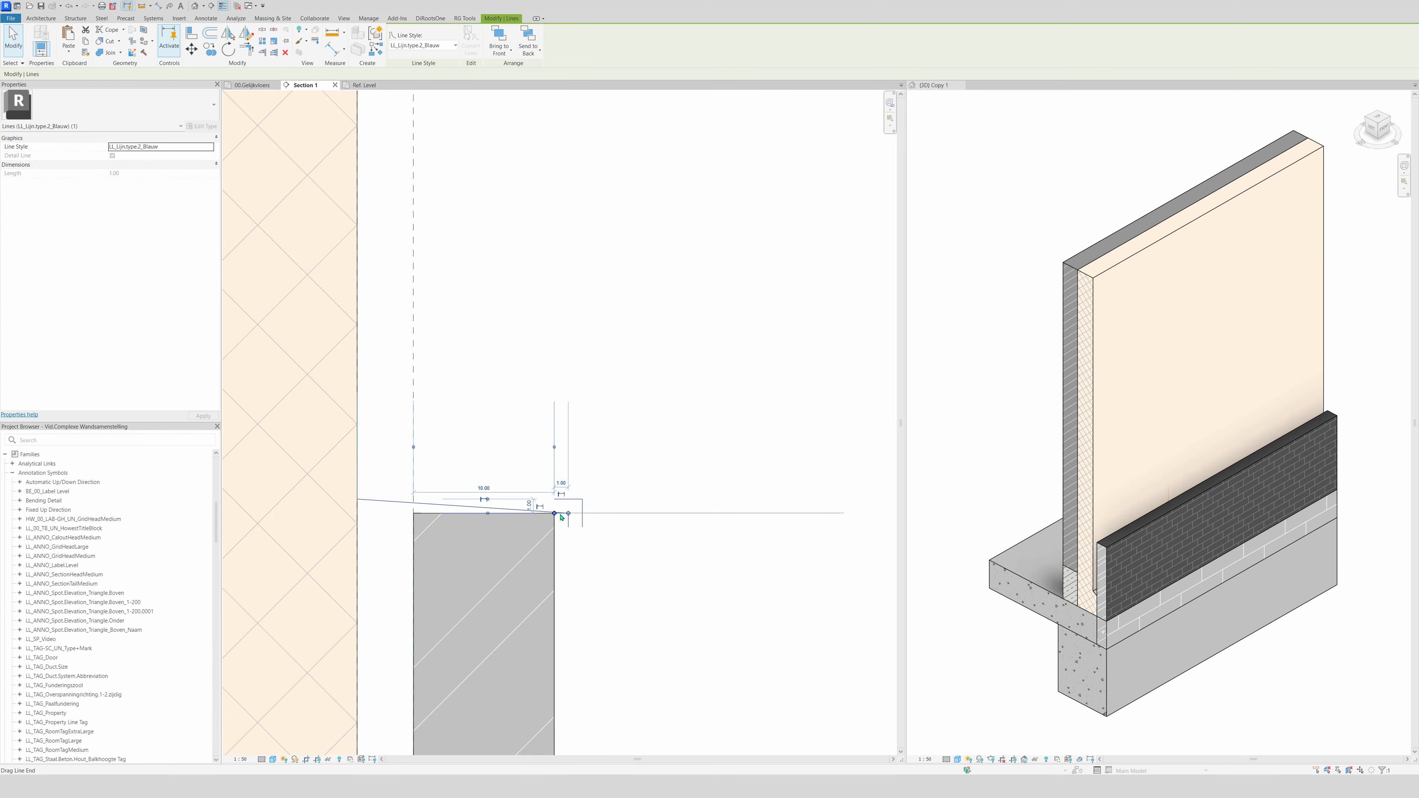
{"action": "key", "text": "Delete"}
{"action": "left_click", "coordinate": [565, 500]}
{"action": "key", "text": "Delete"}
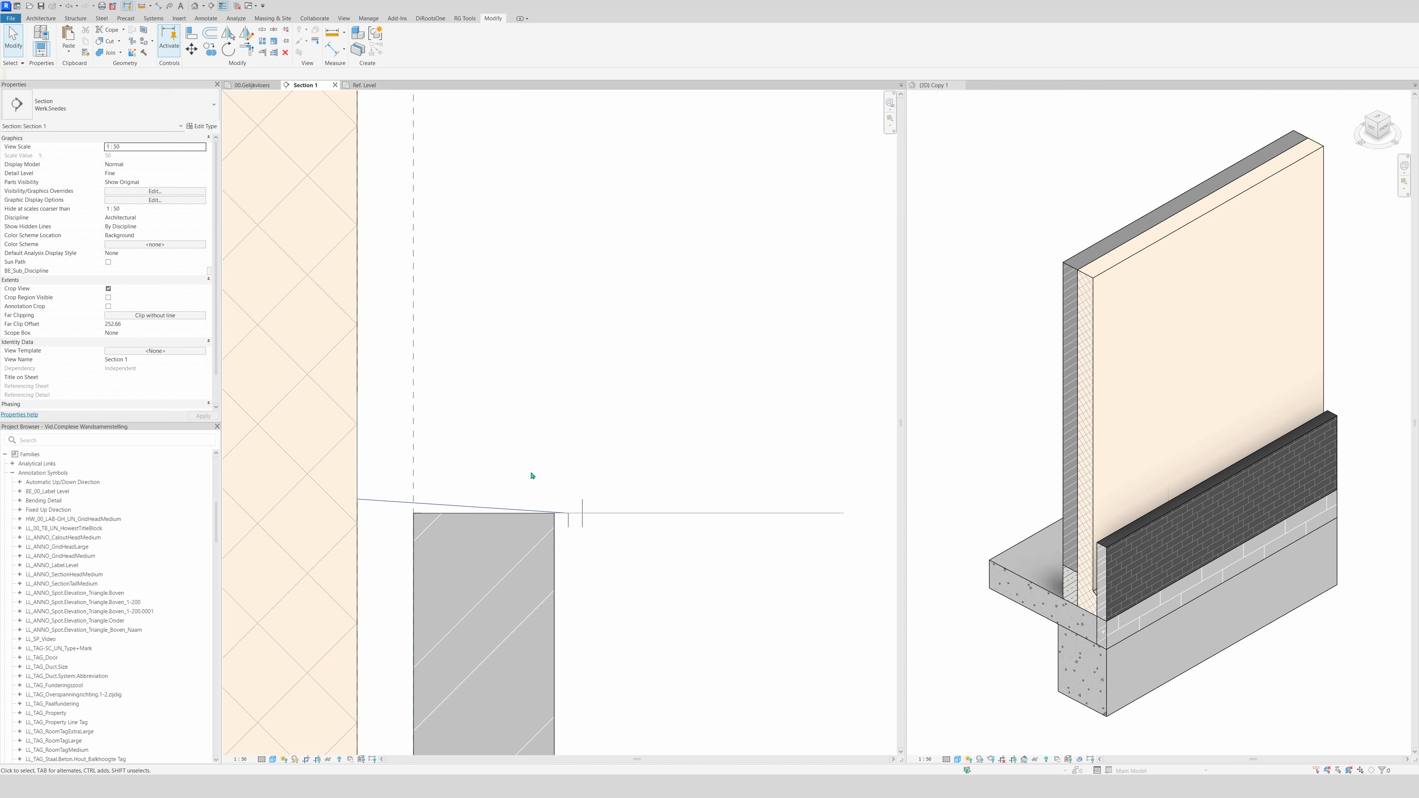
- Raise the sloped line's outer end clear of the base wall and trim it to the inner vertical drip line
{"action": "left_click", "coordinate": [566, 513]}
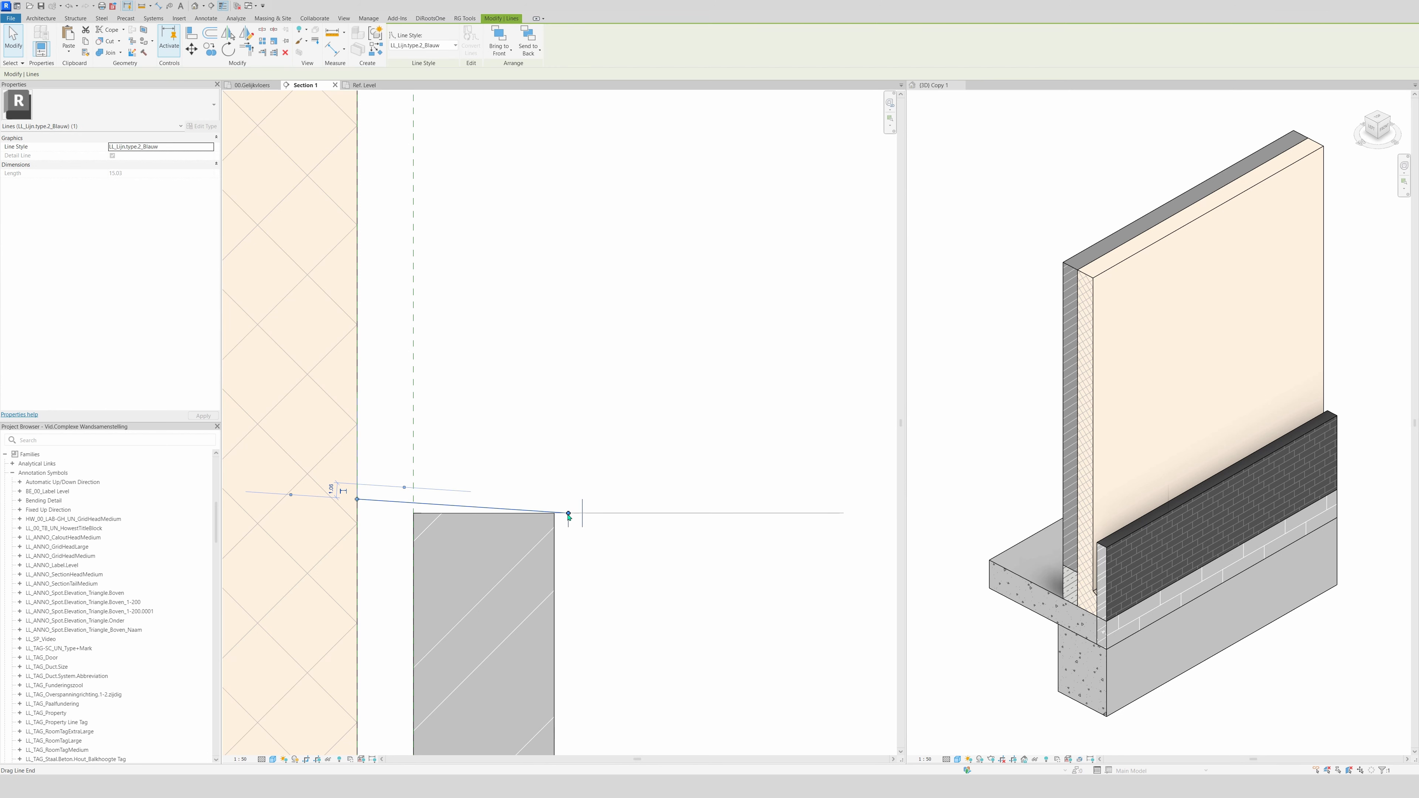
{"action": "left_click_drag", "start_coordinate": [568, 514], "coordinate": [569, 505]}
{"action": "key", "text": "t"}
{"action": "key", "text": "r"}
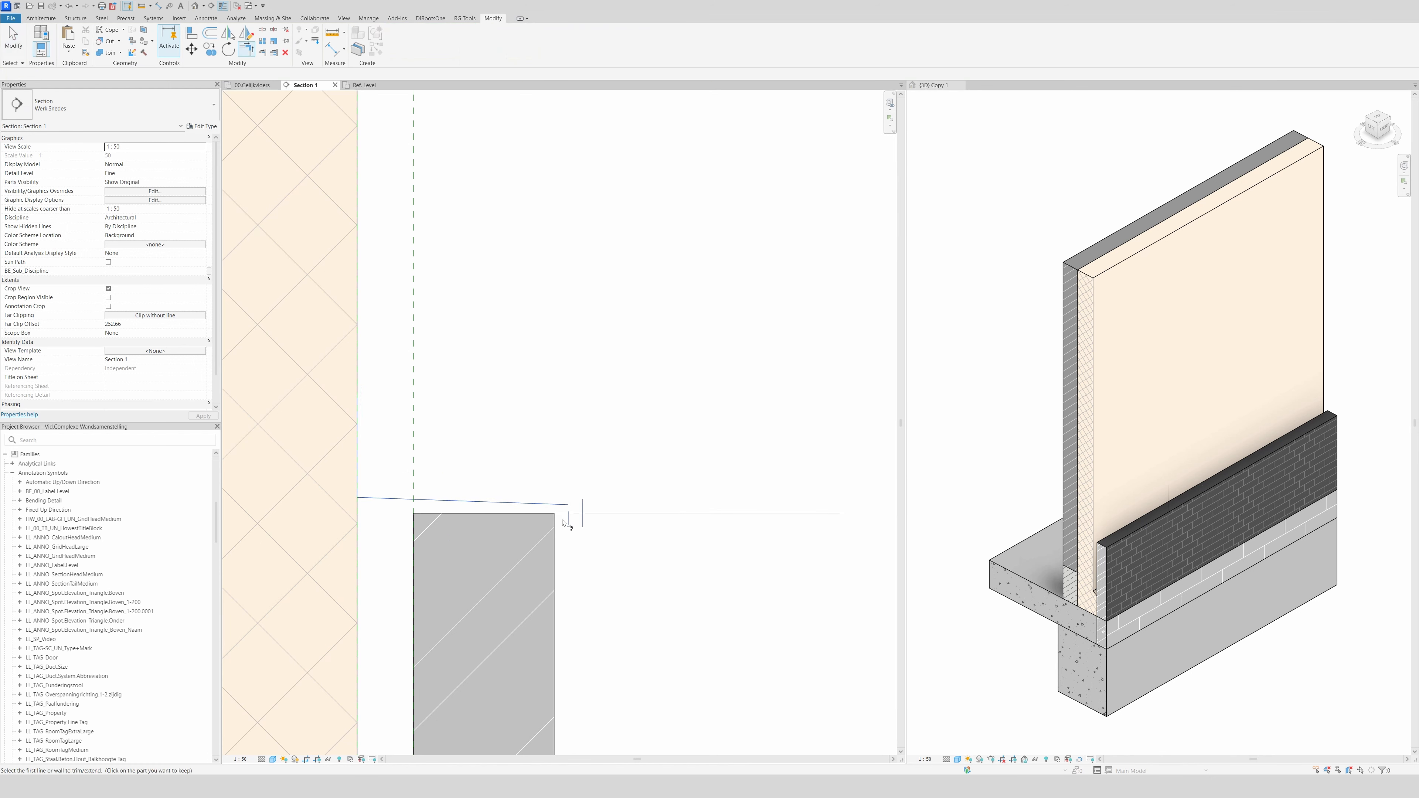
{"action": "key", "text": "Escape"}
- Offset a copy of the connected upstand and slope lines 1 cm to the outer side
{"action": "key", "text": "o"}
{"action": "key", "text": "f"}
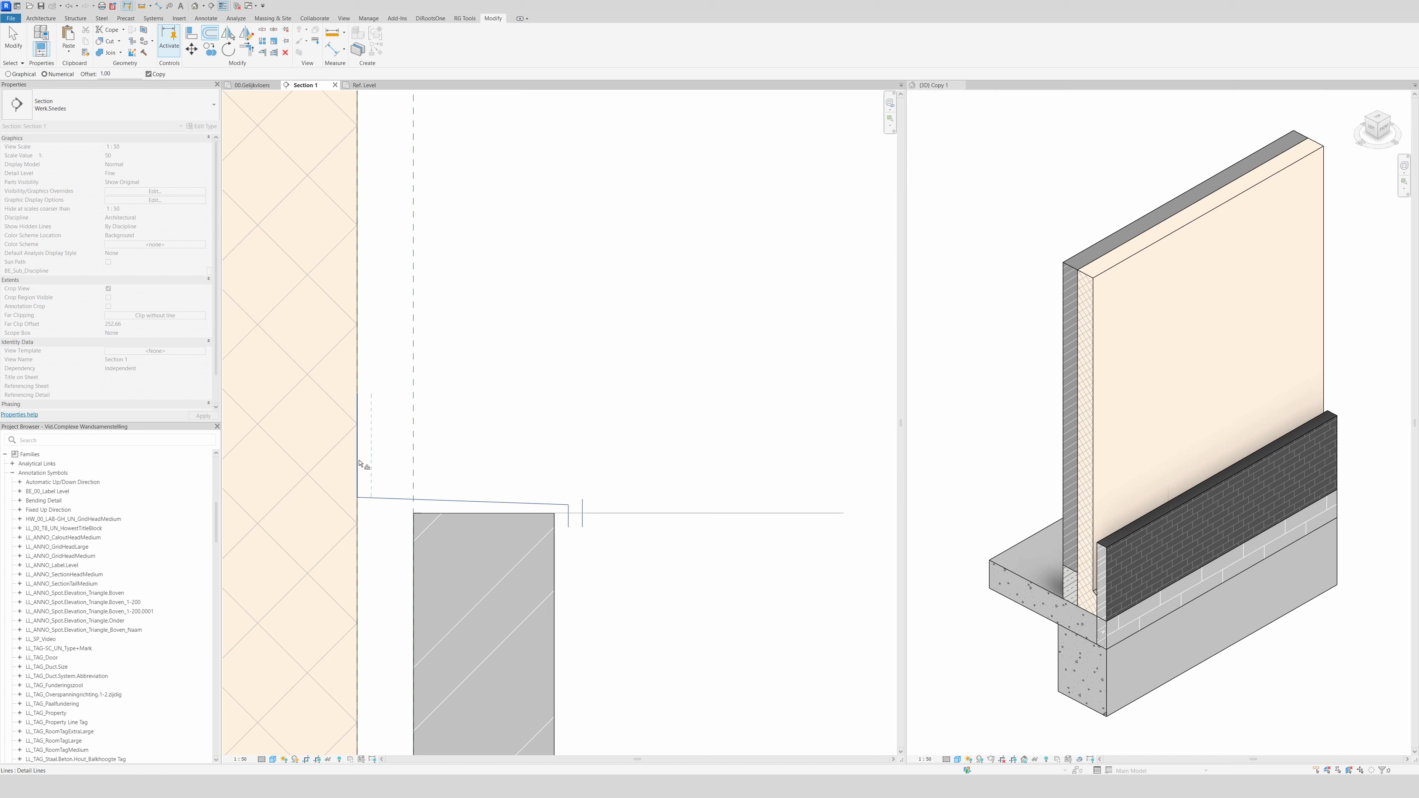
{"action": "key", "text": "Tab"}
{"action": "left_click", "coordinate": [575, 505]}
{"action": "key", "text": "Escape"}
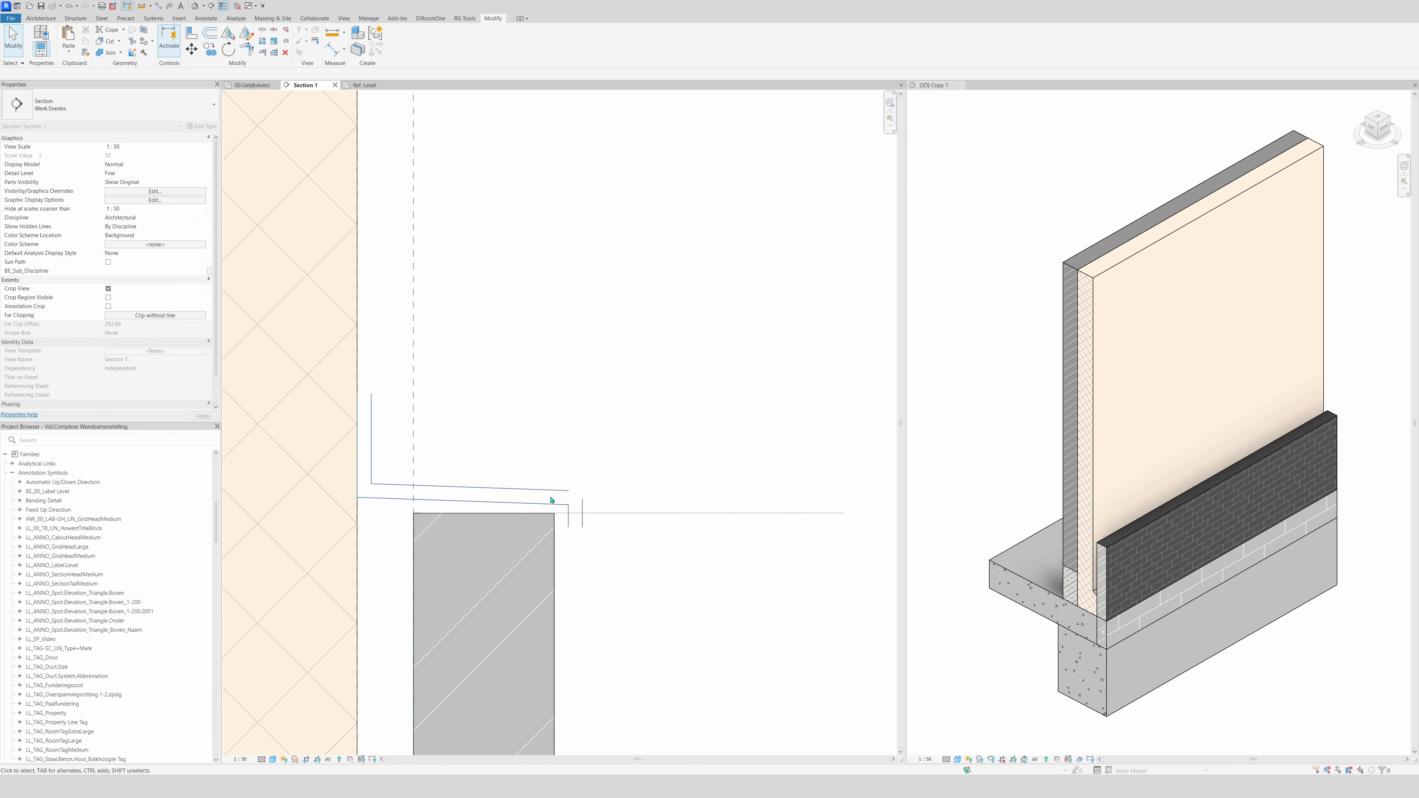
- Trim the upper sloped line and the outer vertical drip line into a corner
{"action": "key", "text": "t"}
{"action": "key", "text": "r"}
{"action": "left_click", "coordinate": [557, 491]}
{"action": "left_click", "coordinate": [583, 509]}
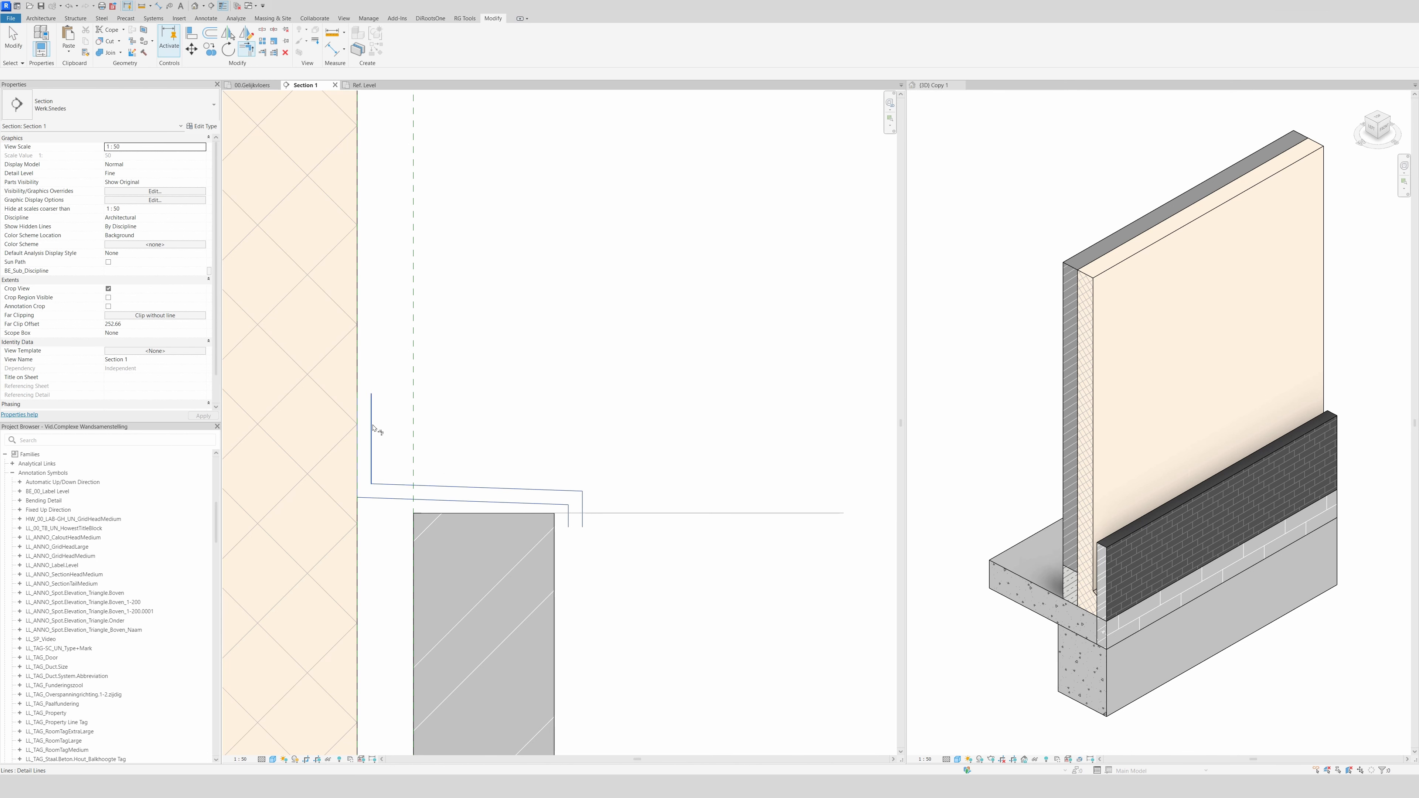
{"action": "key", "text": "Escape"}
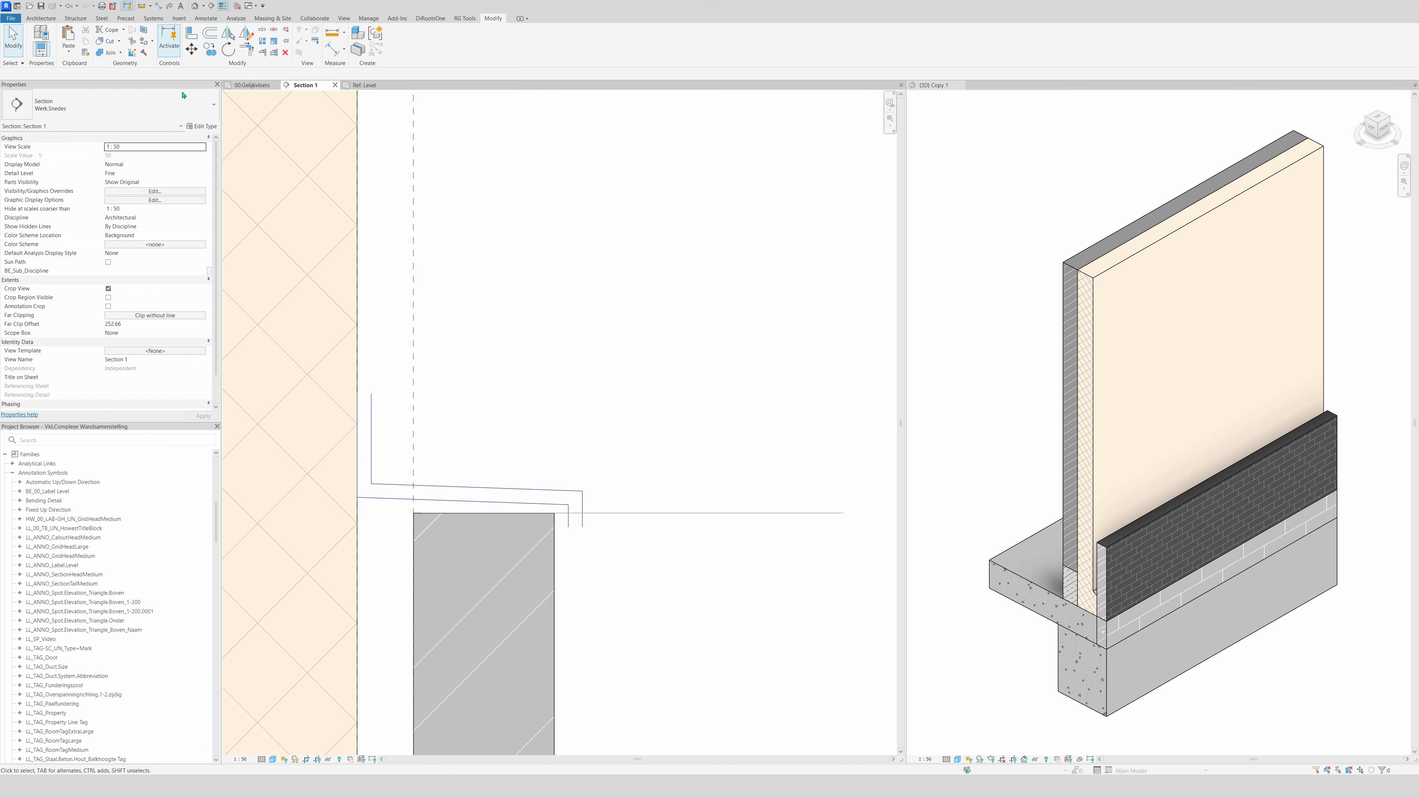
- Close the top of the upstand with a detail line from the insulation face to the offset vertical line
{"action": "key", "text": "d"}
{"action": "key", "text": "l"}
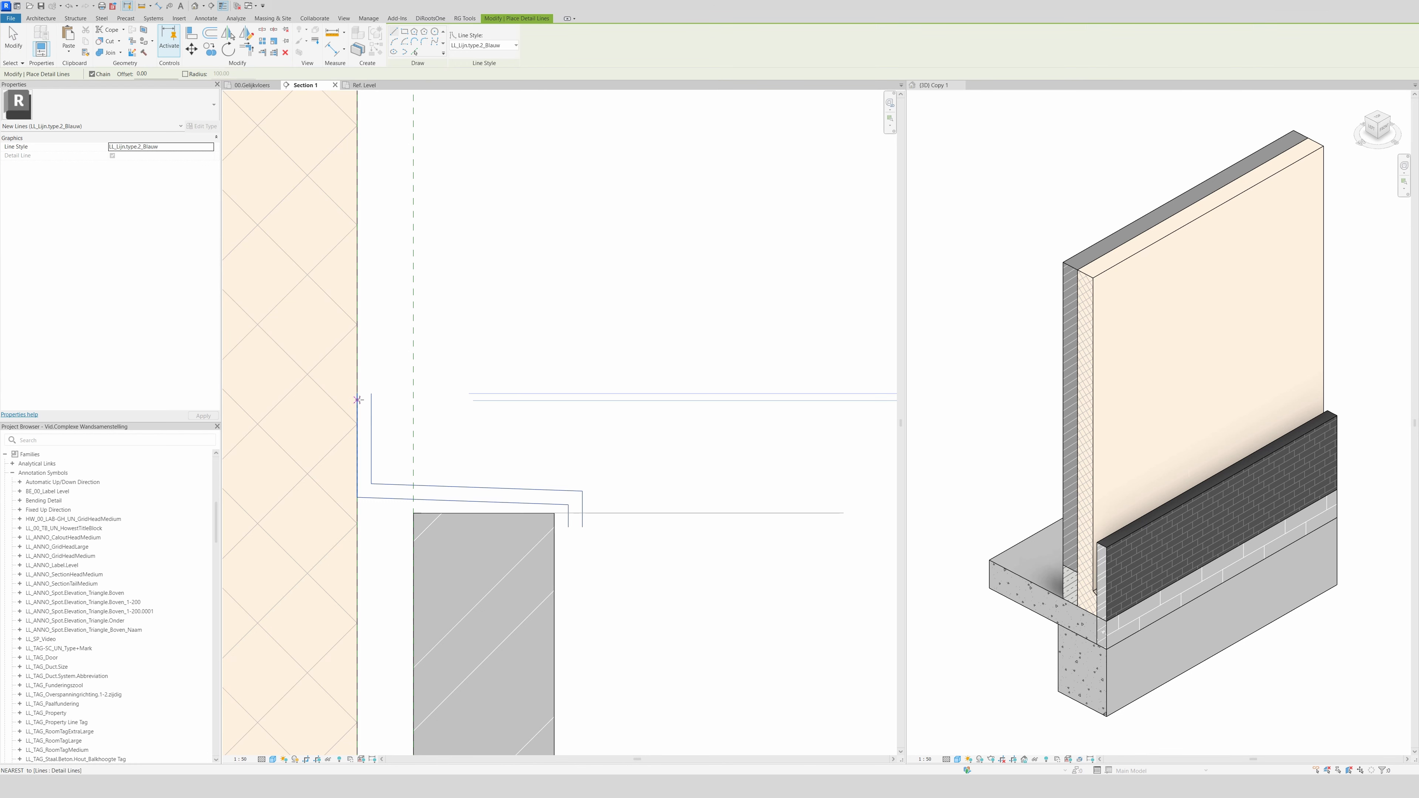
{"action": "left_click", "coordinate": [358, 393]}
{"action": "left_click", "coordinate": [371, 394]}
{"action": "key", "text": "Escape"}
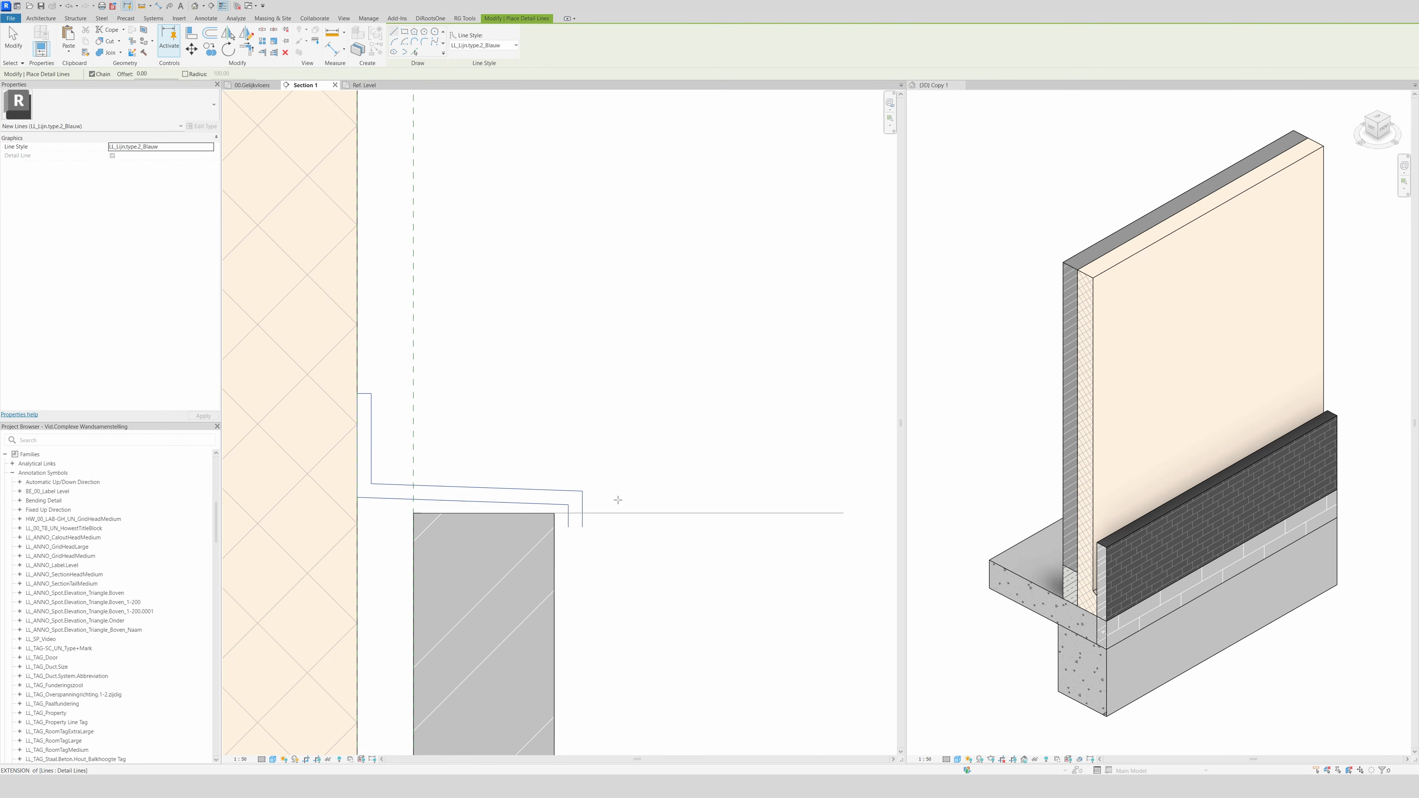
- Finish the lower end of the drip edge with a short 45° detail line sloping outward
{"action": "left_click", "coordinate": [582, 527]}
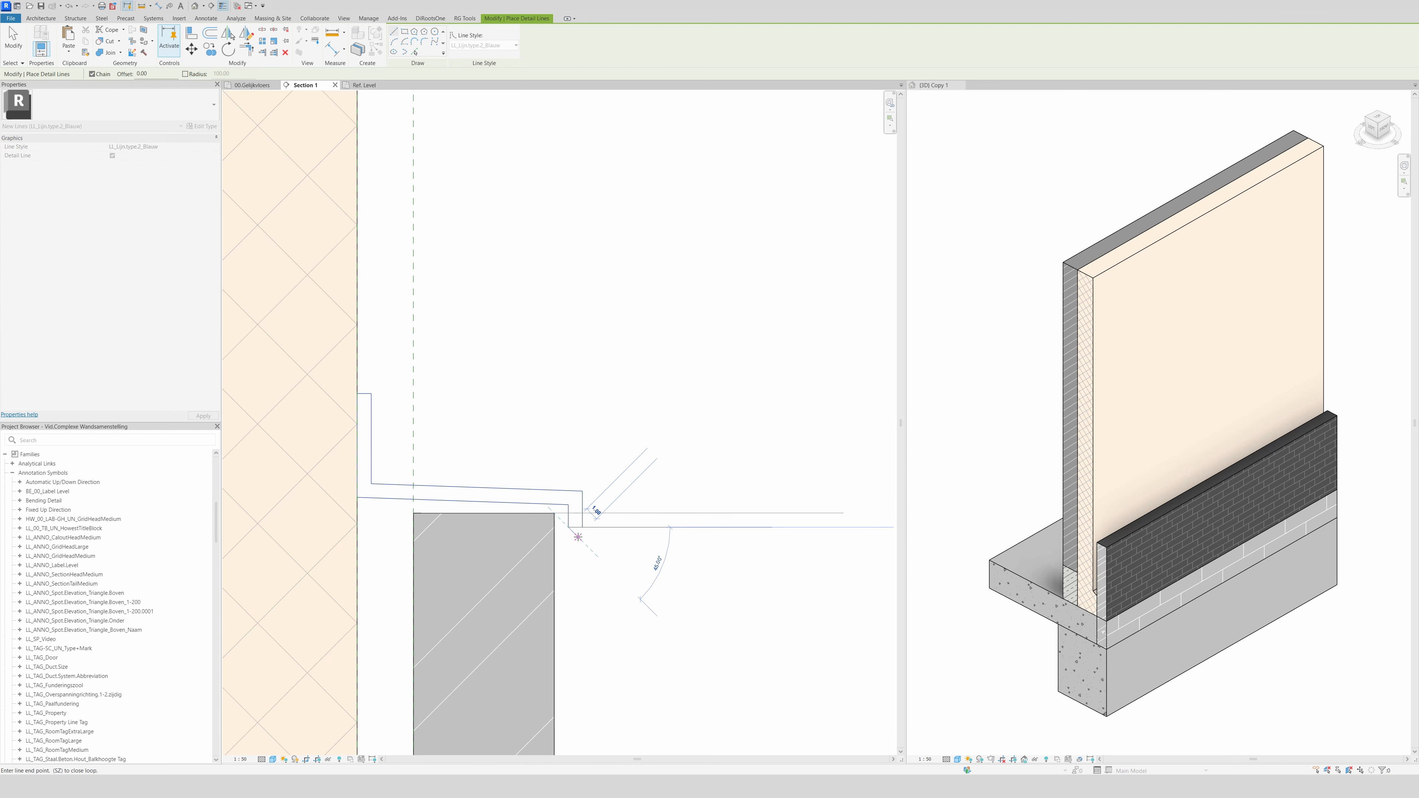
{"action": "left_click", "coordinate": [581, 540]}
{"action": "key", "text": "Escape"}
{"action": "key", "text": "Escape"}
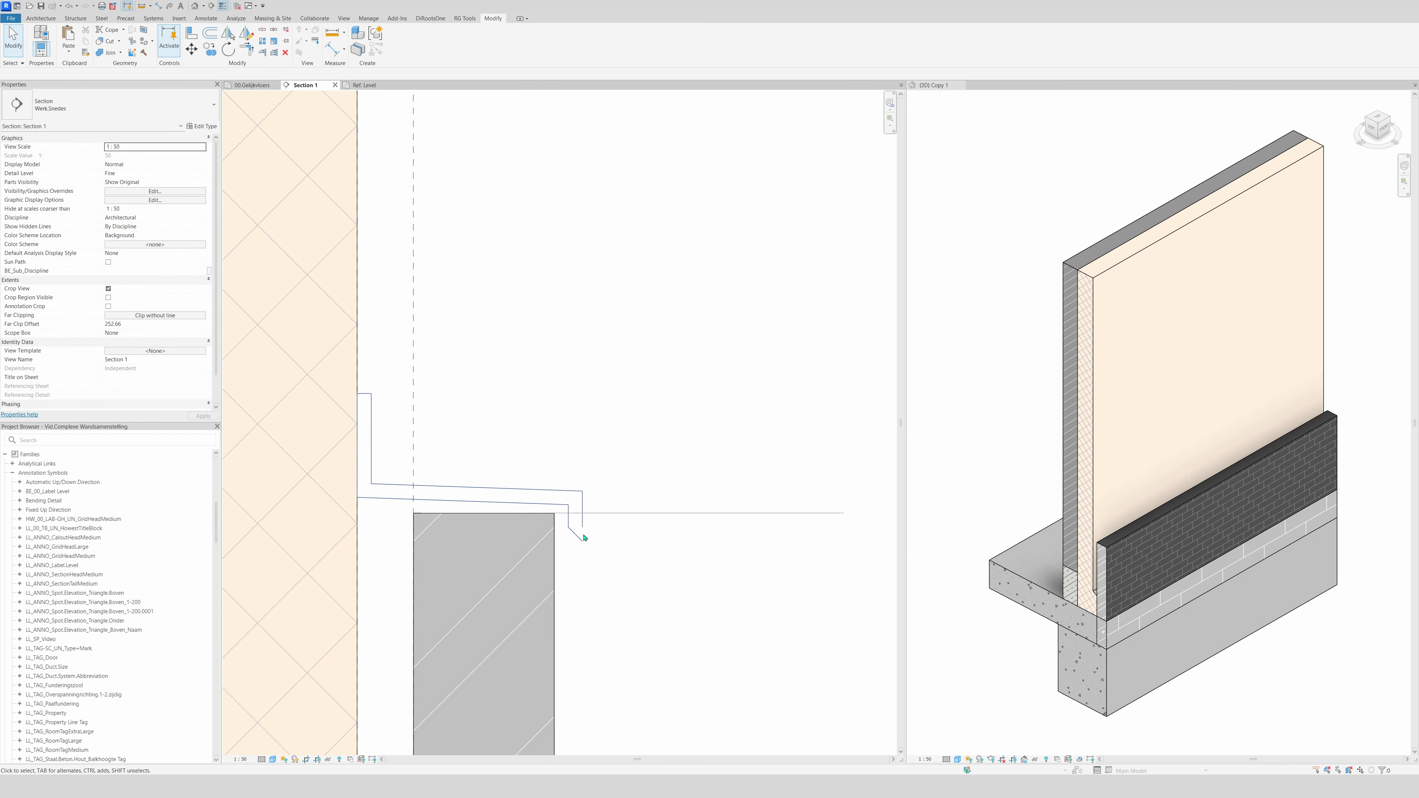
- Close the Family7 profile family without saving its changes
{"action": "scroll", "coordinate": [586, 520], "scroll_direction": "down", "scroll_amount": 5}
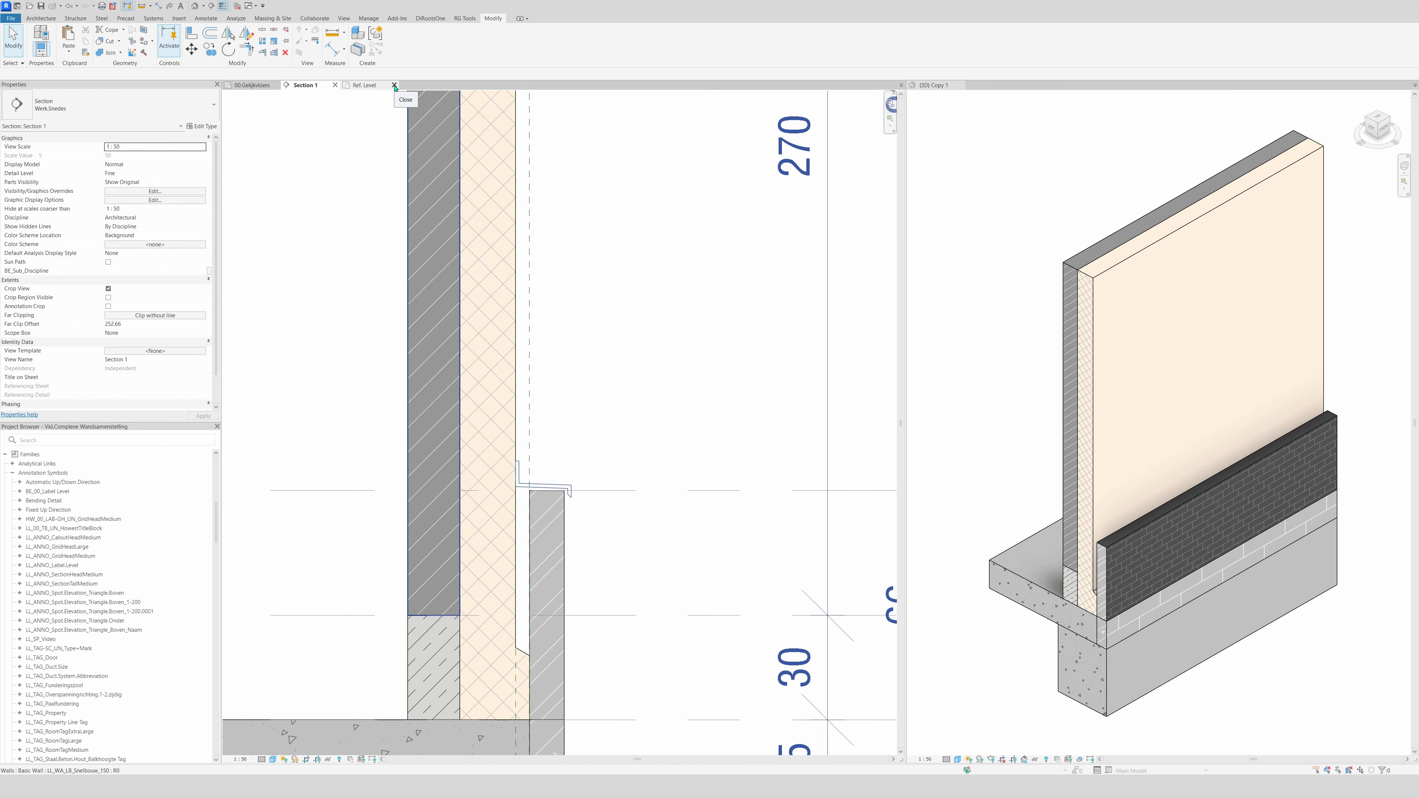
{"action": "left_click", "coordinate": [395, 85]}
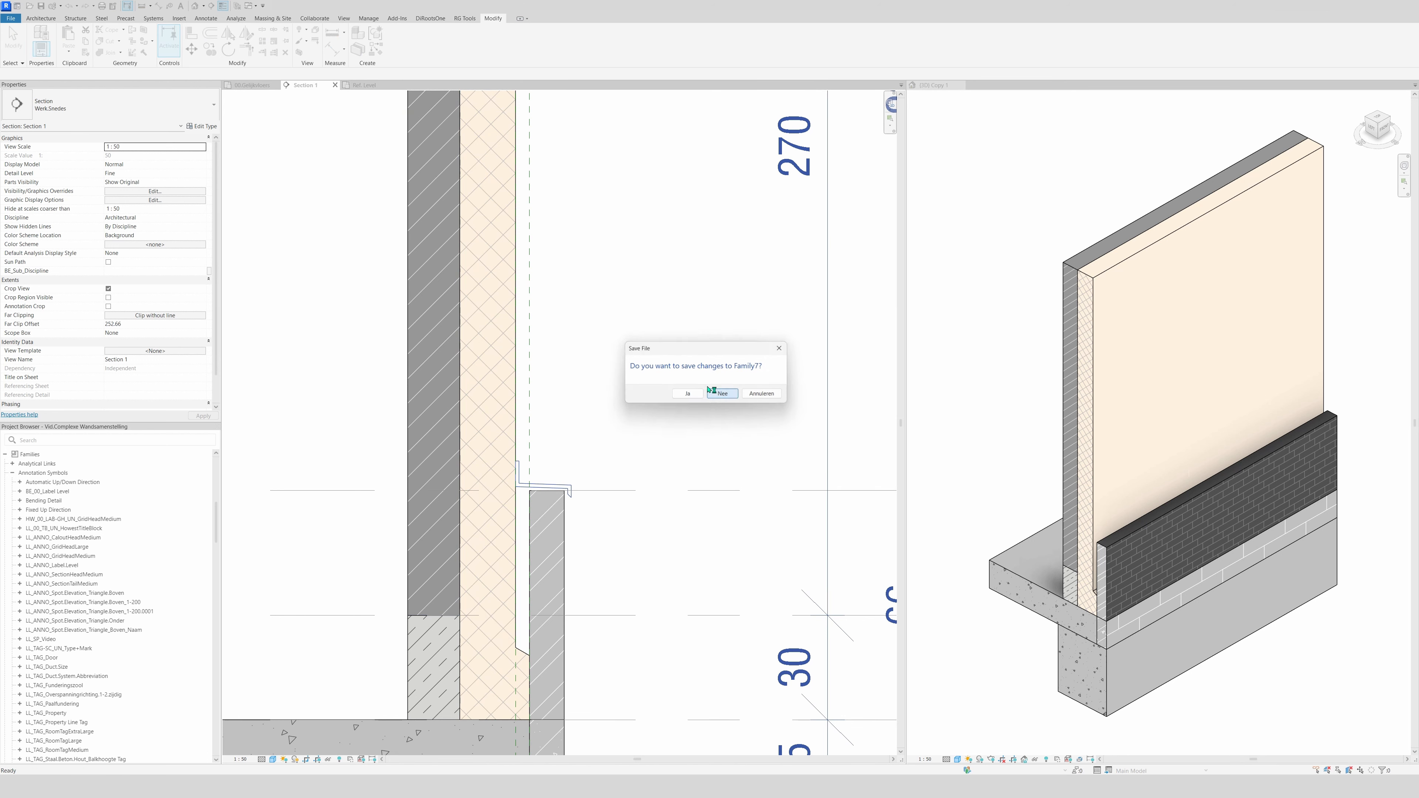
{"action": "left_click", "coordinate": [722, 394]}
- Create a new family from the Metric Profile template
{"action": "left_click", "coordinate": [18, 18]}
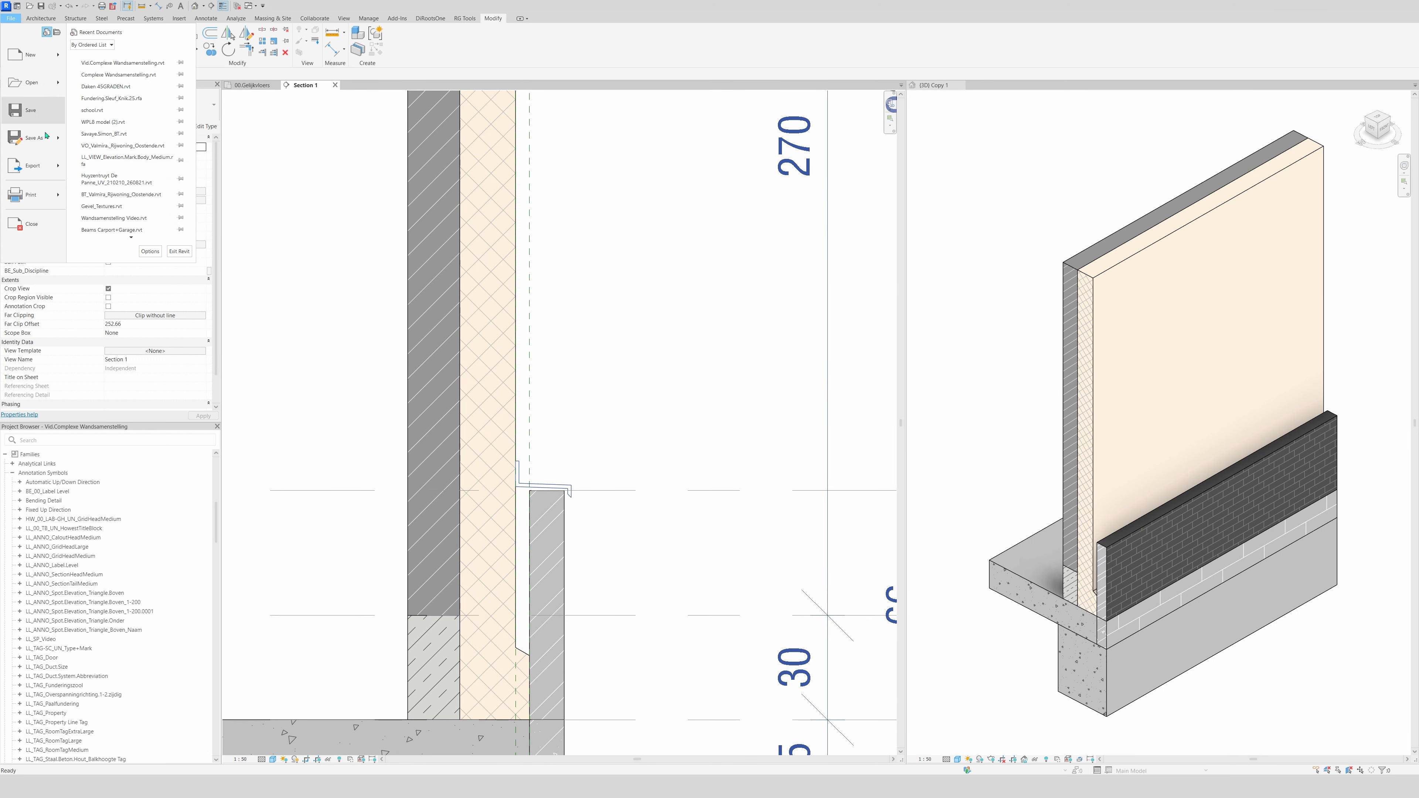
{"action": "mouse_move", "coordinate": [34, 54]}
{"action": "left_click", "coordinate": [99, 81]}
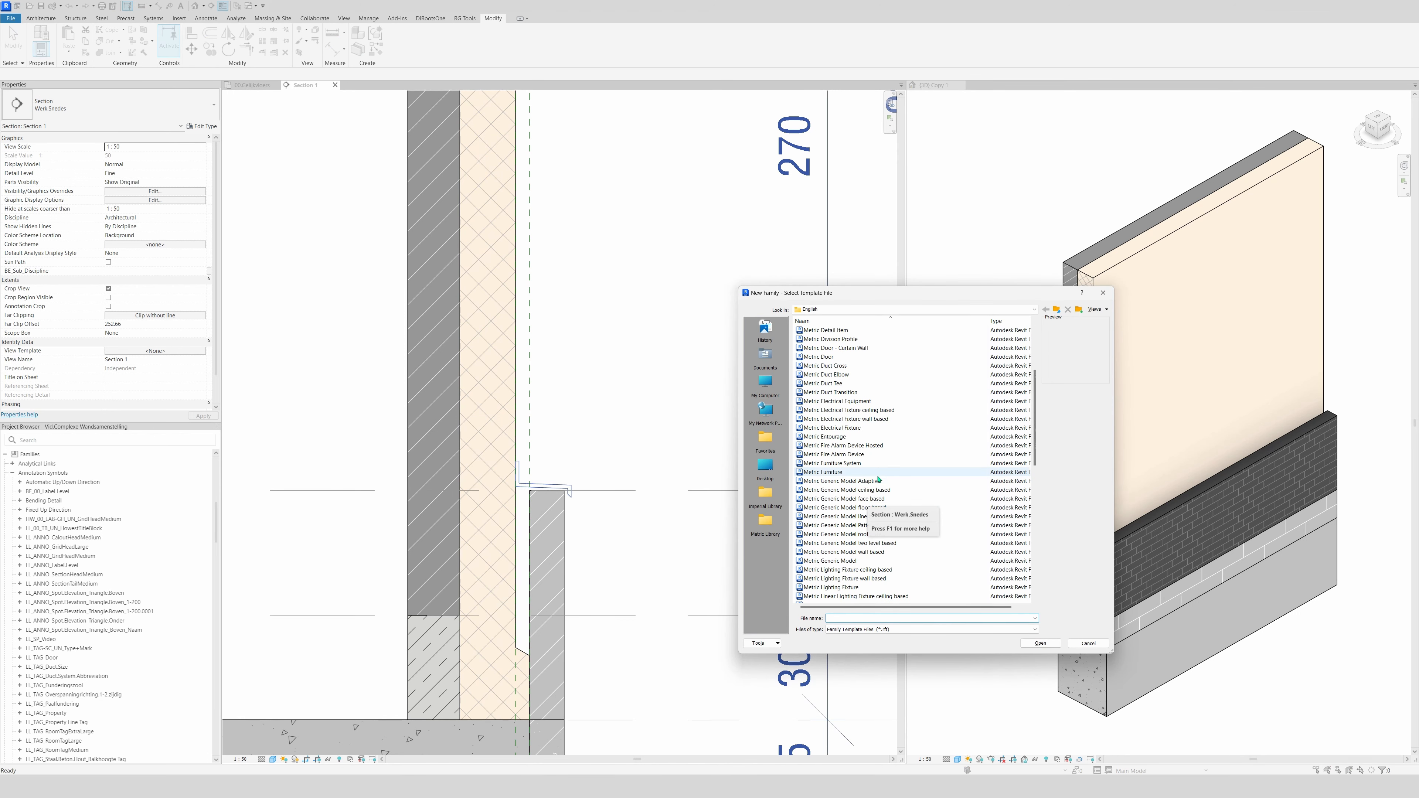
{"action": "scroll", "coordinate": [866, 506], "scroll_direction": "down", "scroll_amount": 2}
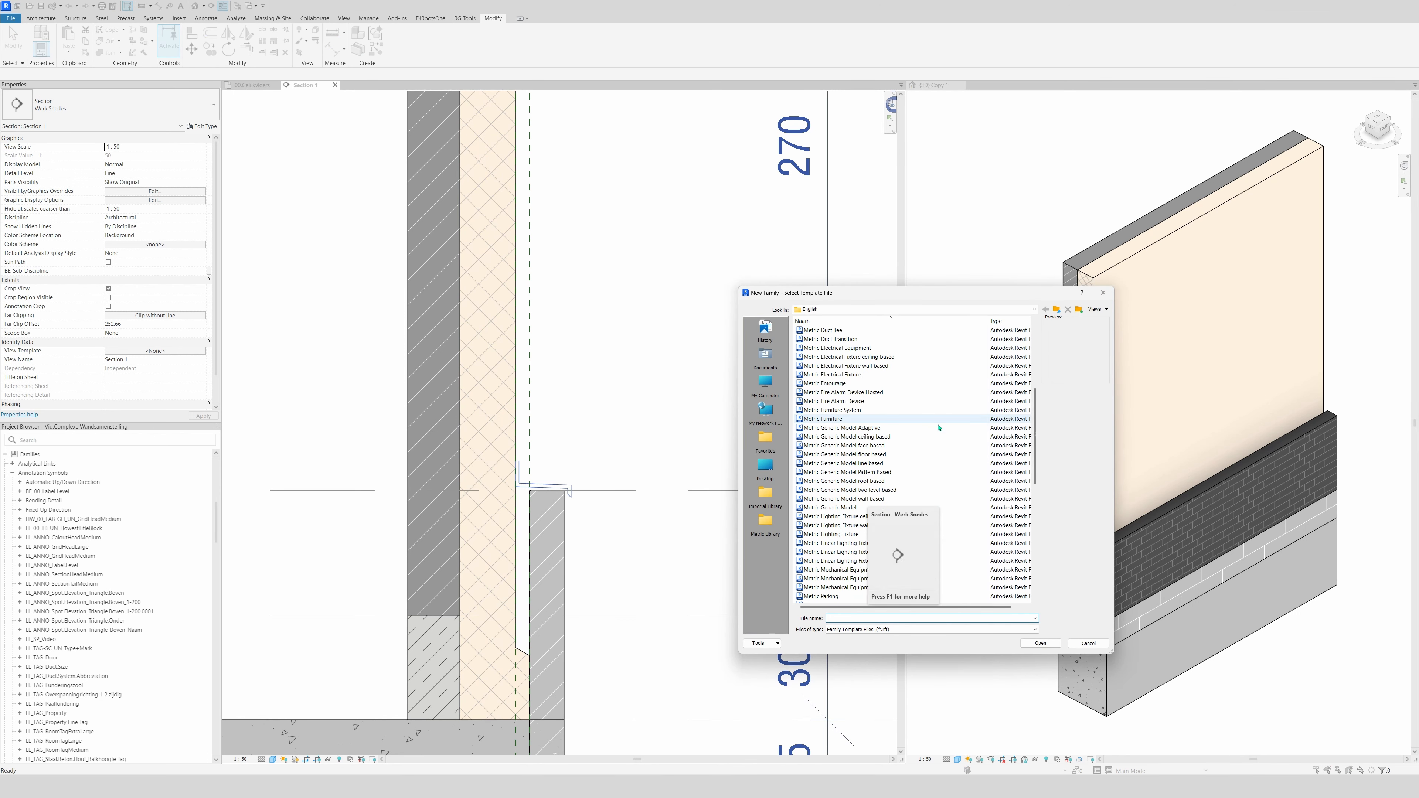
{"action": "scroll", "coordinate": [903, 420], "scroll_direction": "up", "scroll_amount": 2}
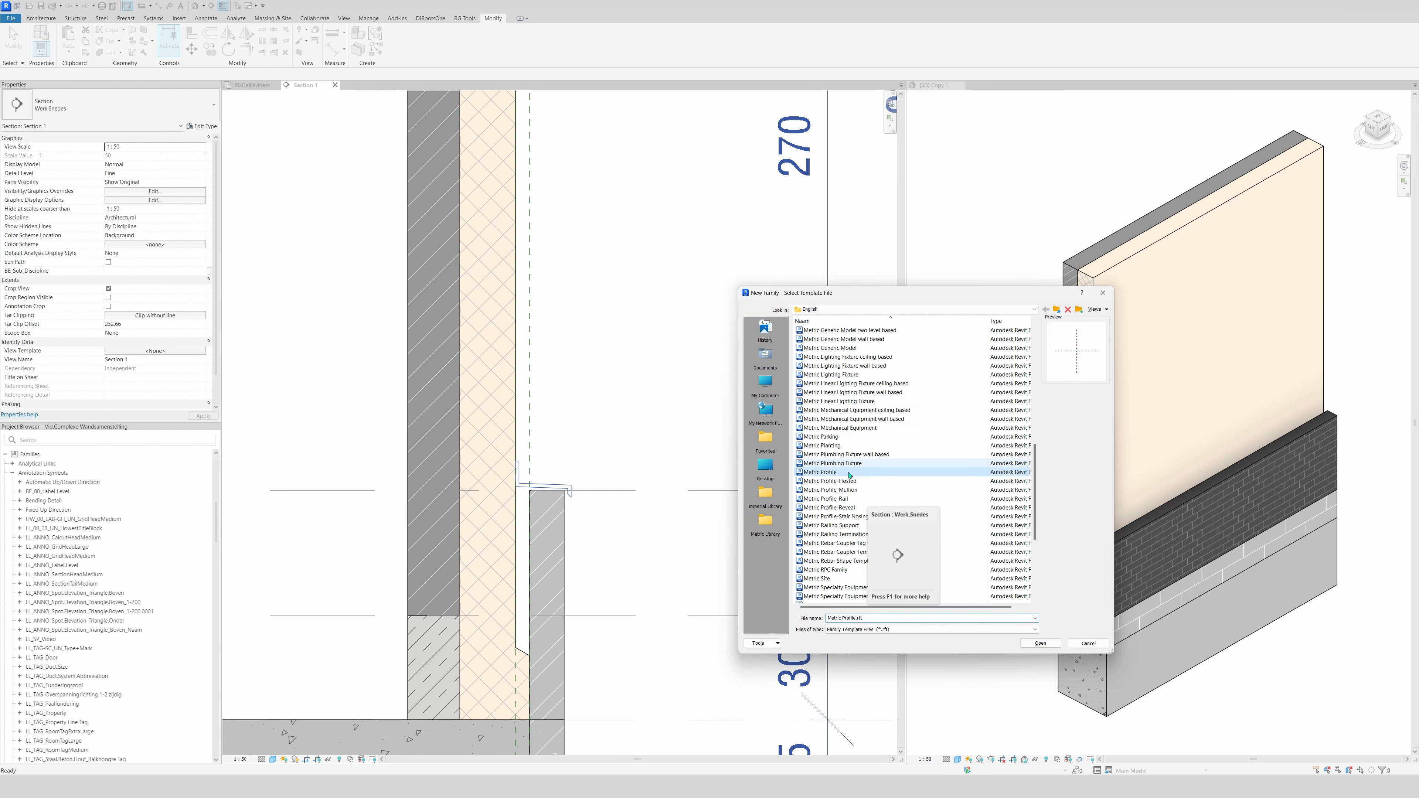
{"action": "double_click", "coordinate": [849, 473]}
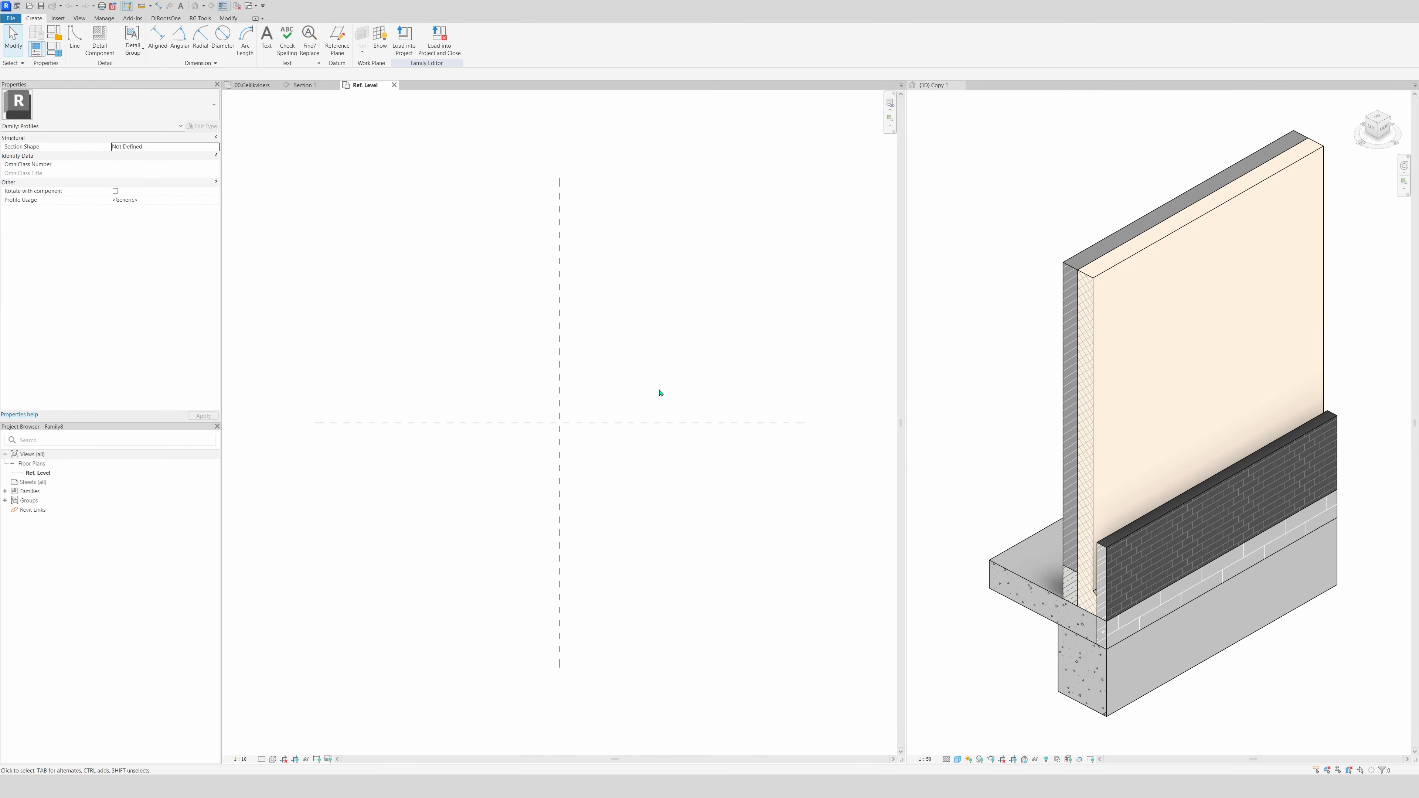
- Copy all of the flashing outline's detail lines from Section 1 and paste them into the new profile family's Ref. Level view
{"action": "left_click", "coordinate": [305, 85]}
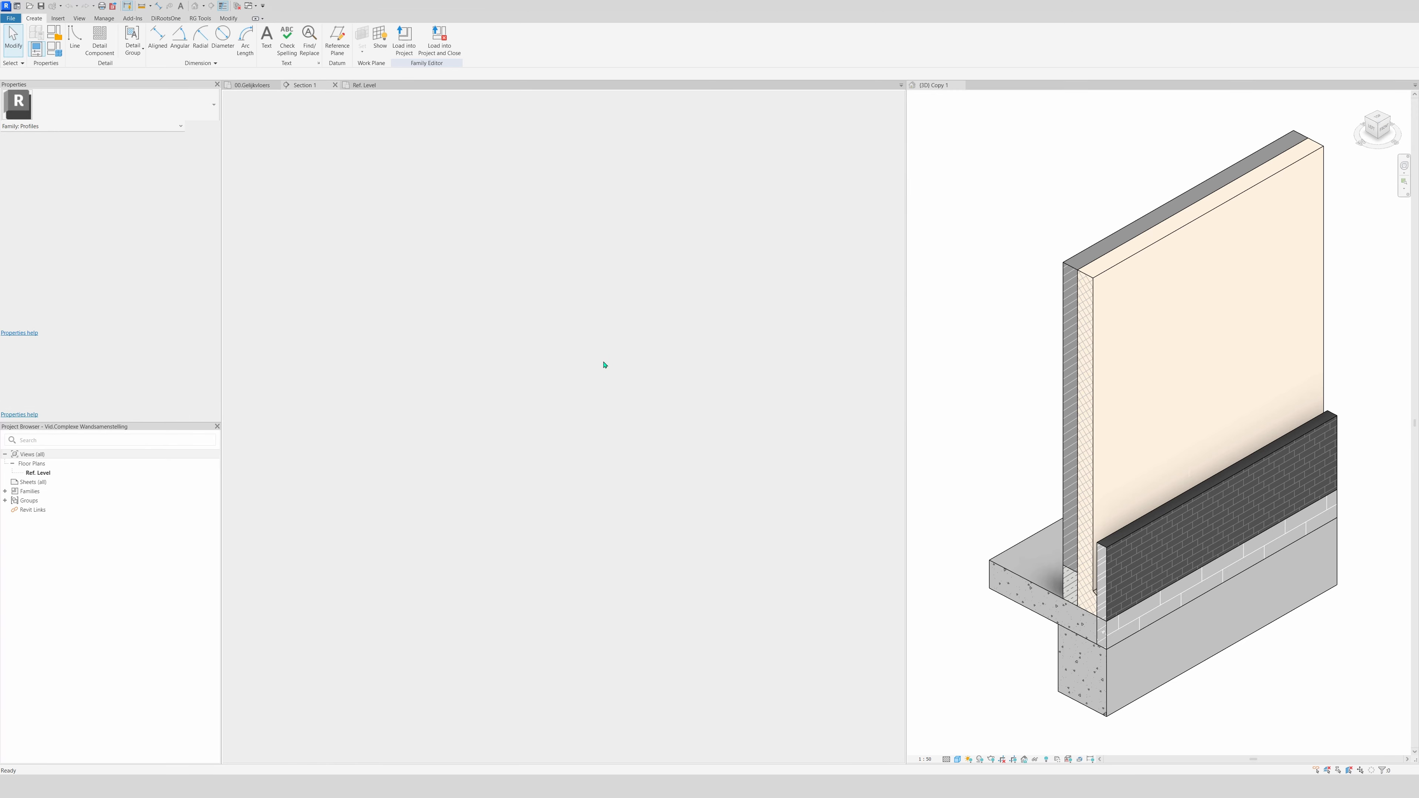
{"action": "left_click", "coordinate": [534, 485]}
{"action": "right_click", "coordinate": [583, 401]}
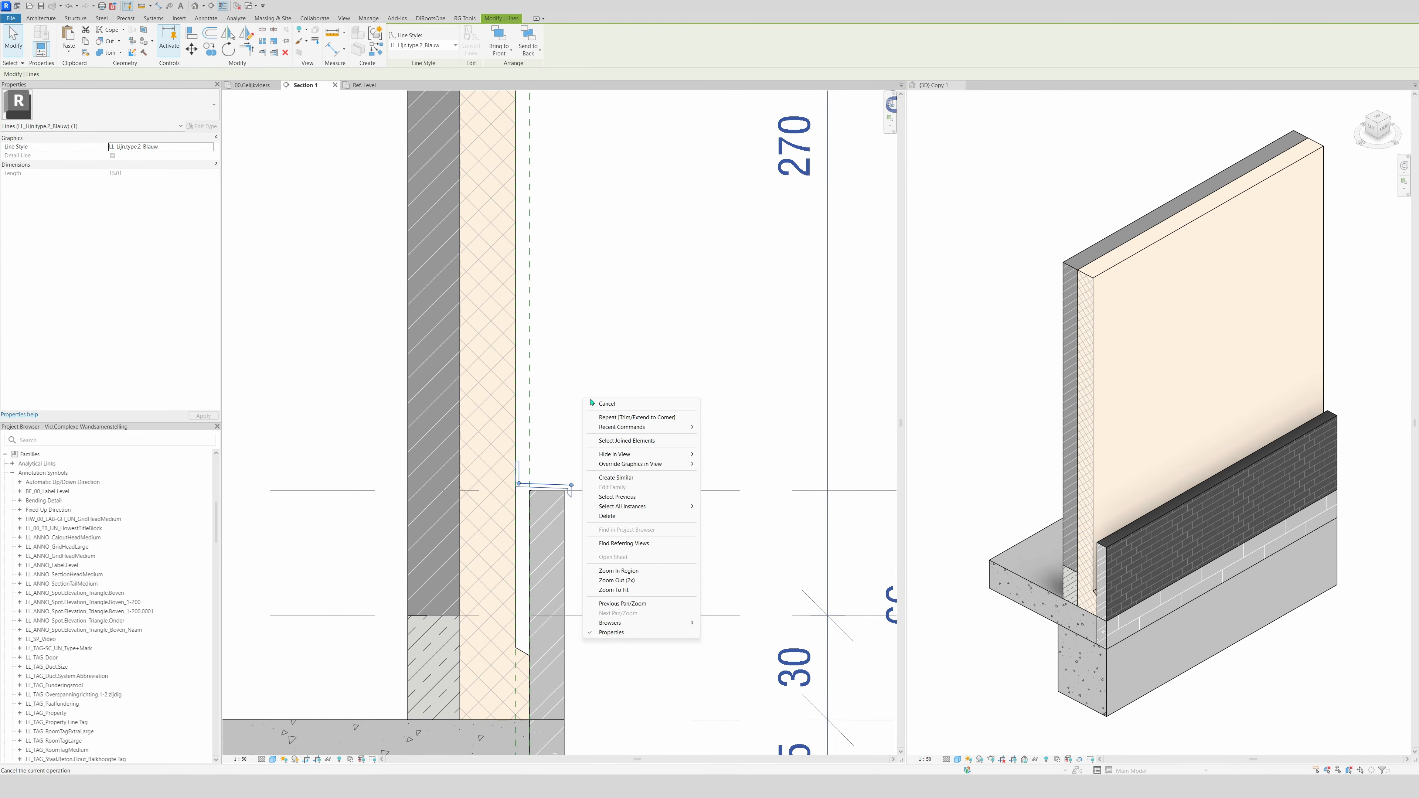
{"action": "left_click", "coordinate": [733, 506]}
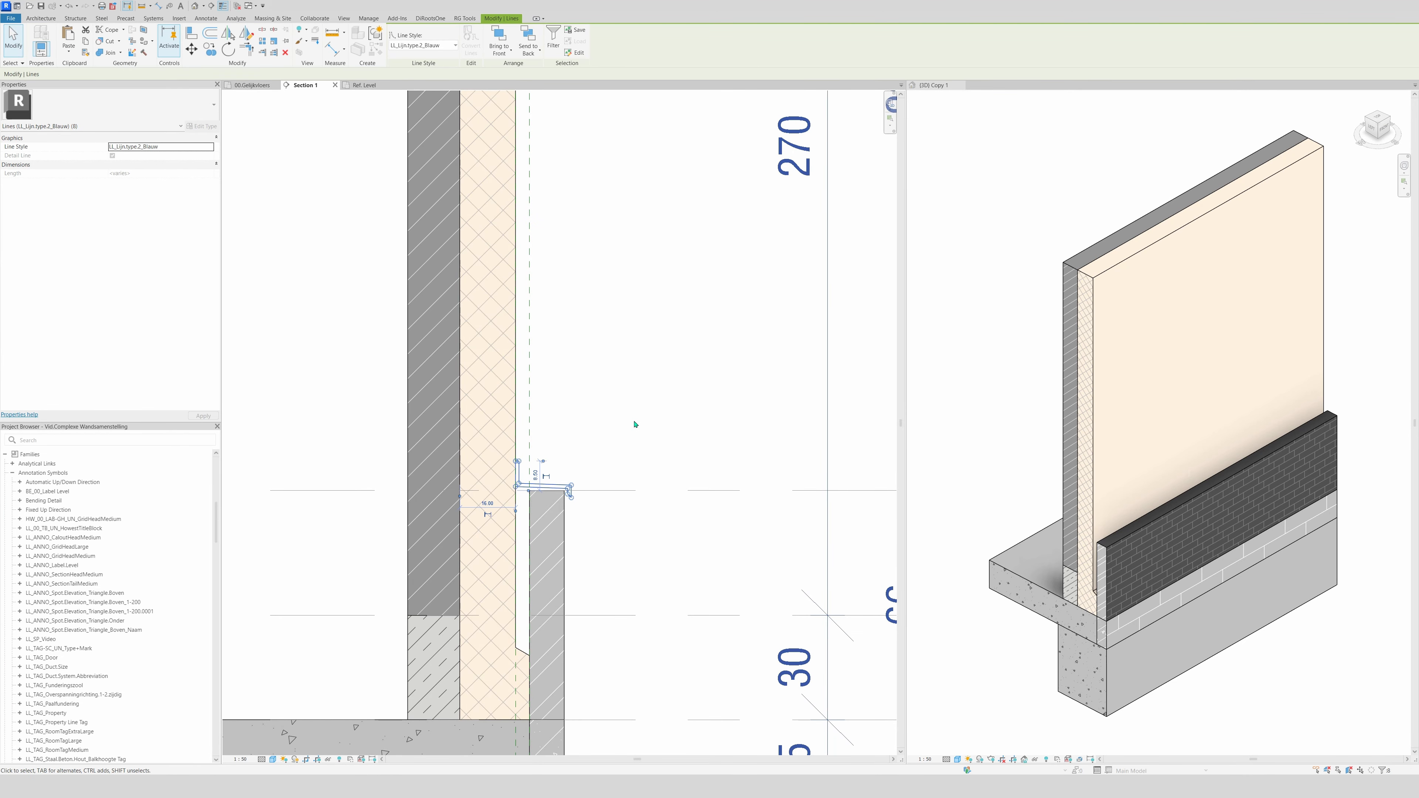
{"action": "left_click", "coordinate": [365, 86]}
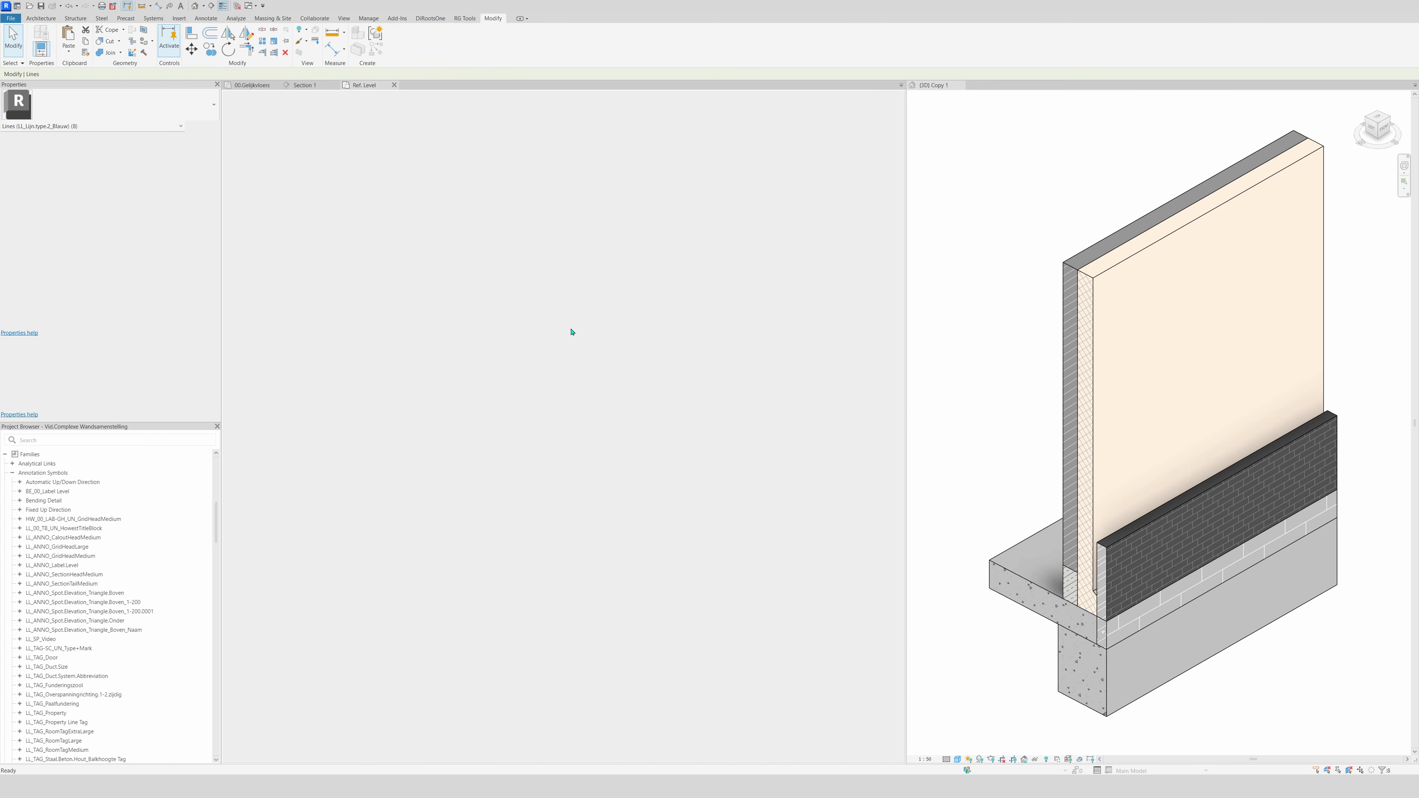
{"action": "key", "text": "ctrl+v"}
{"action": "left_click", "coordinate": [467, 374]}
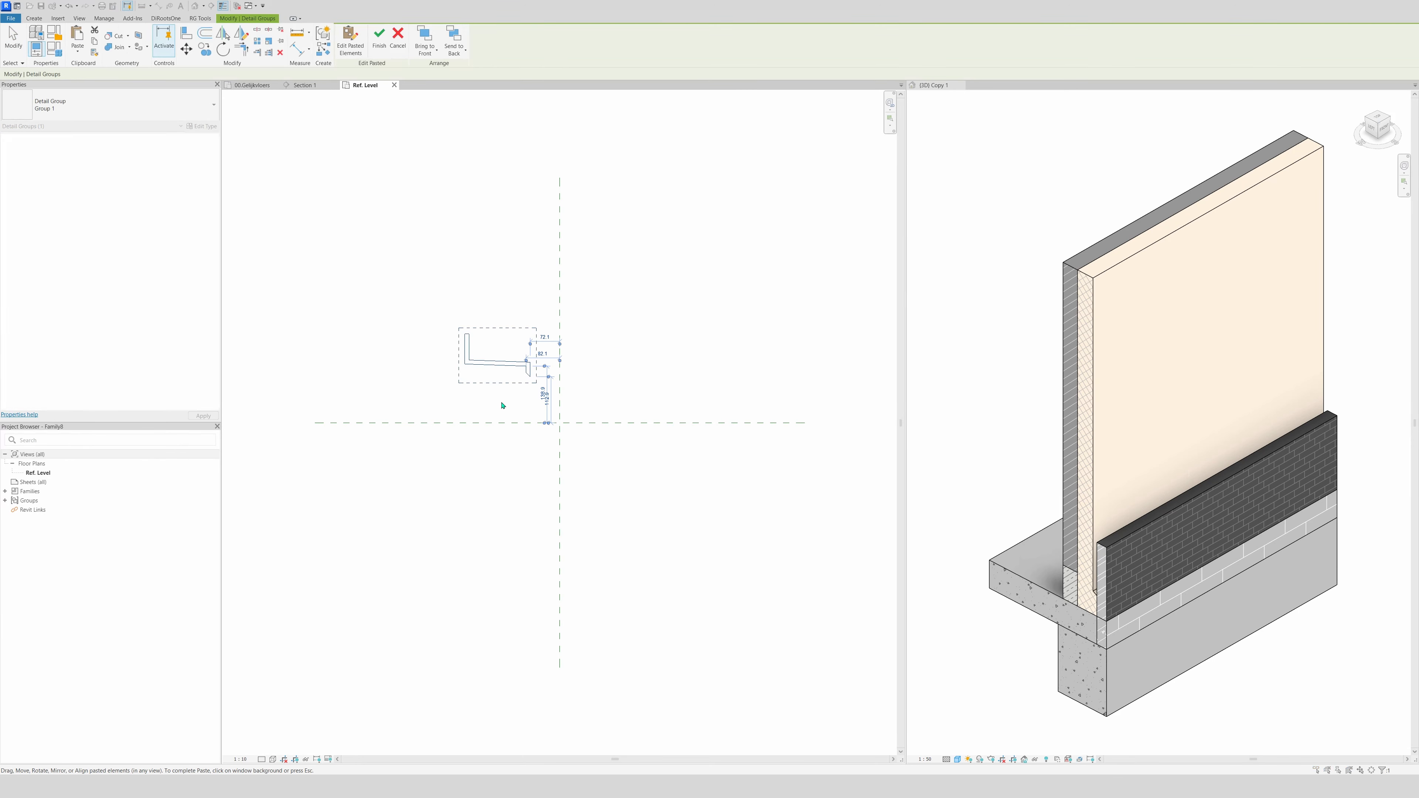
{"action": "left_click", "coordinate": [501, 405]}
{"action": "scroll", "coordinate": [532, 424], "scroll_direction": "up", "scroll_amount": 3}
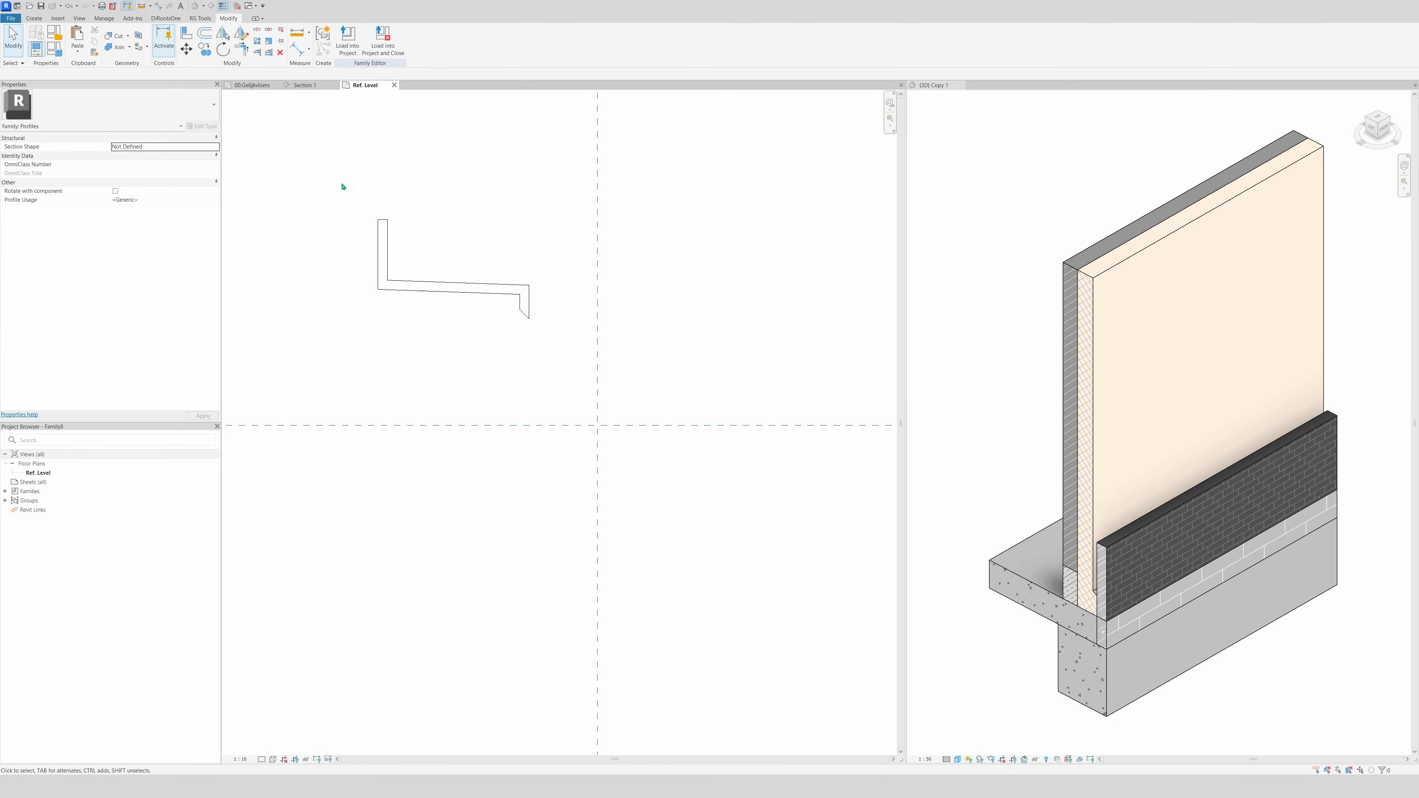
- Move the pasted outline so the drip edge's inner upper corner sits on the intersection of the two reference planes
{"action": "left_click_drag", "start_coordinate": [343, 187], "coordinate": [598, 425]}
{"action": "left_click", "coordinate": [597, 425]}
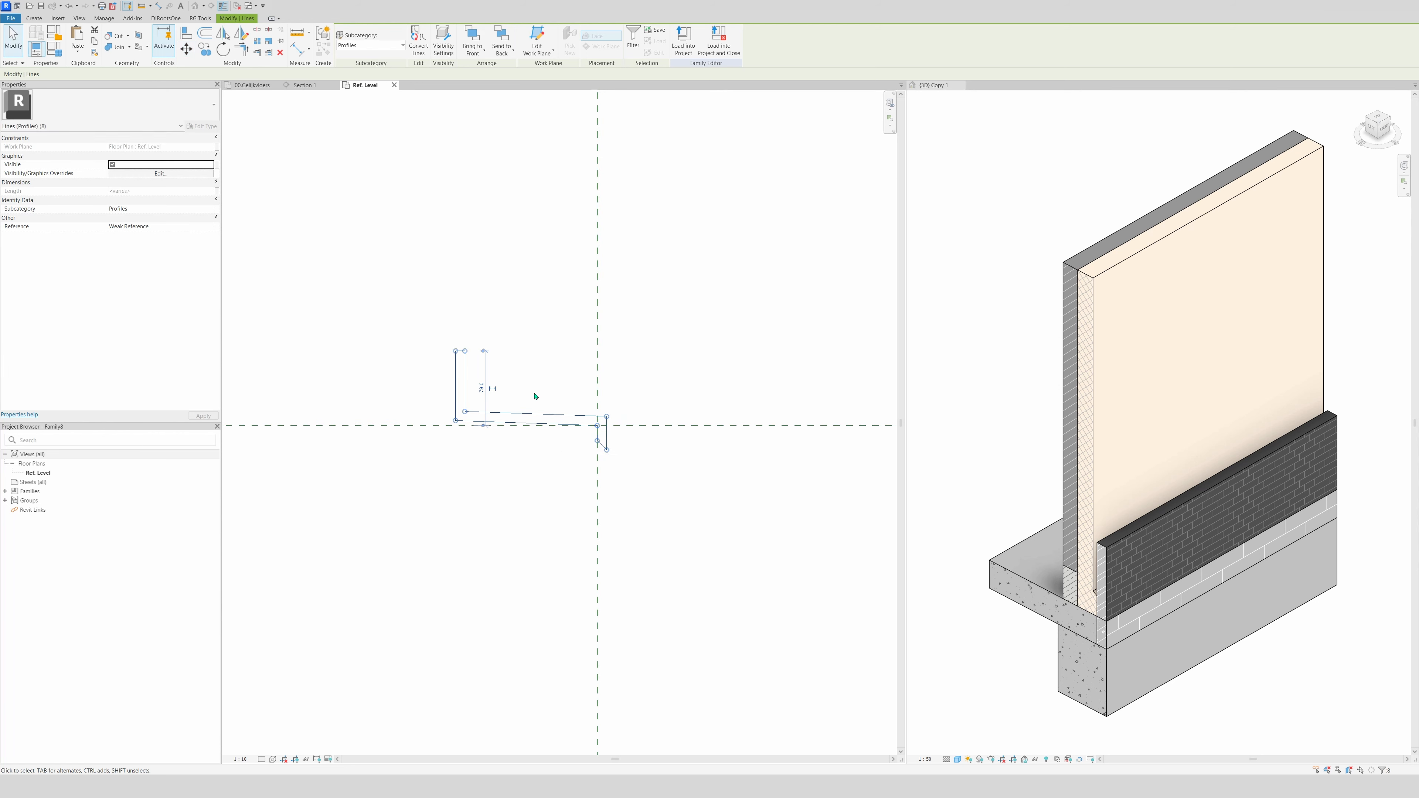
{"action": "key", "text": "Escape"}
{"action": "left_click_drag", "start_coordinate": [405, 302], "coordinate": [644, 490]}
{"action": "key", "text": "m"}
{"action": "key", "text": "v"}
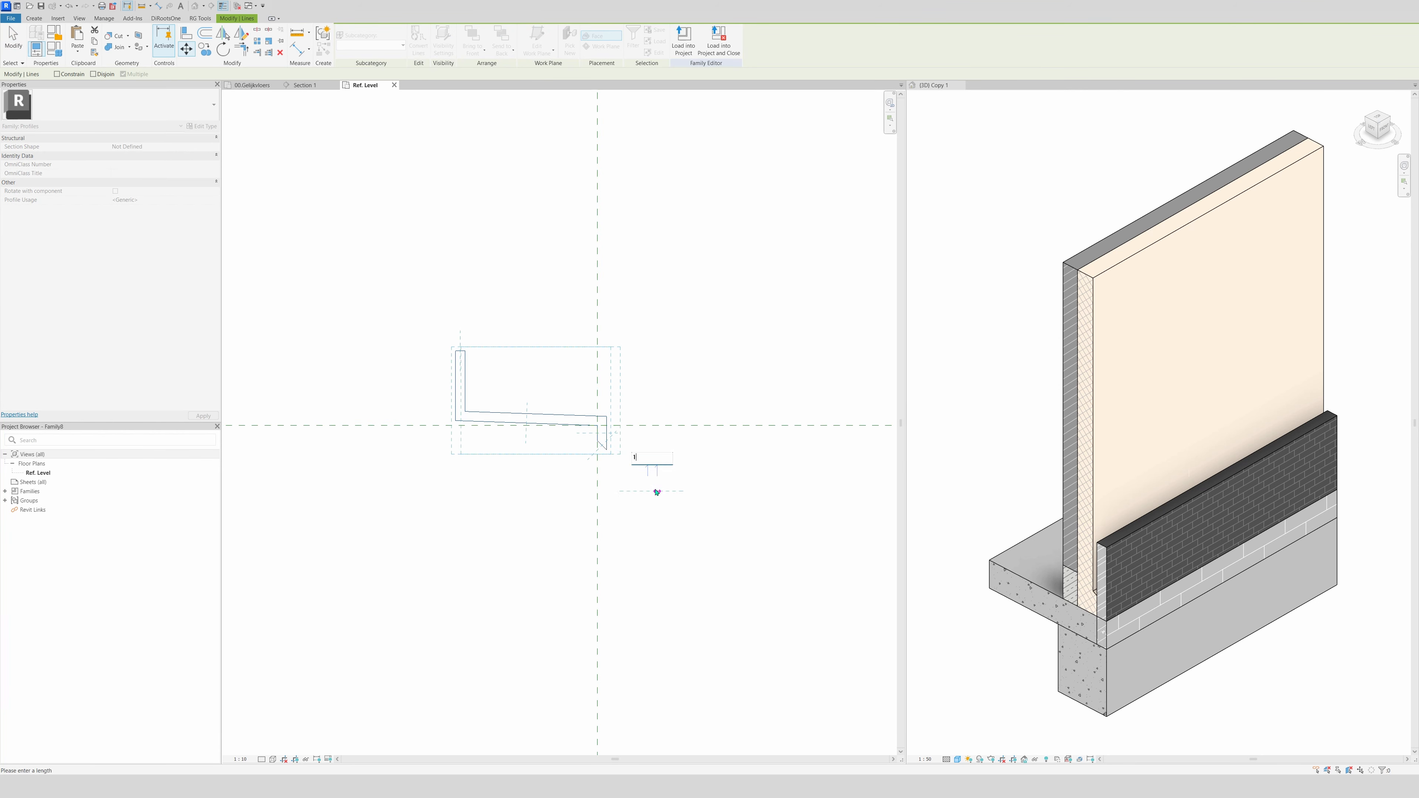
{"action": "key", "text": "Escape"}
{"action": "key", "text": "Escape"}
- Set the profile family's length unit to centimetres
{"action": "key", "text": "u"}
{"action": "key", "text": "n"}
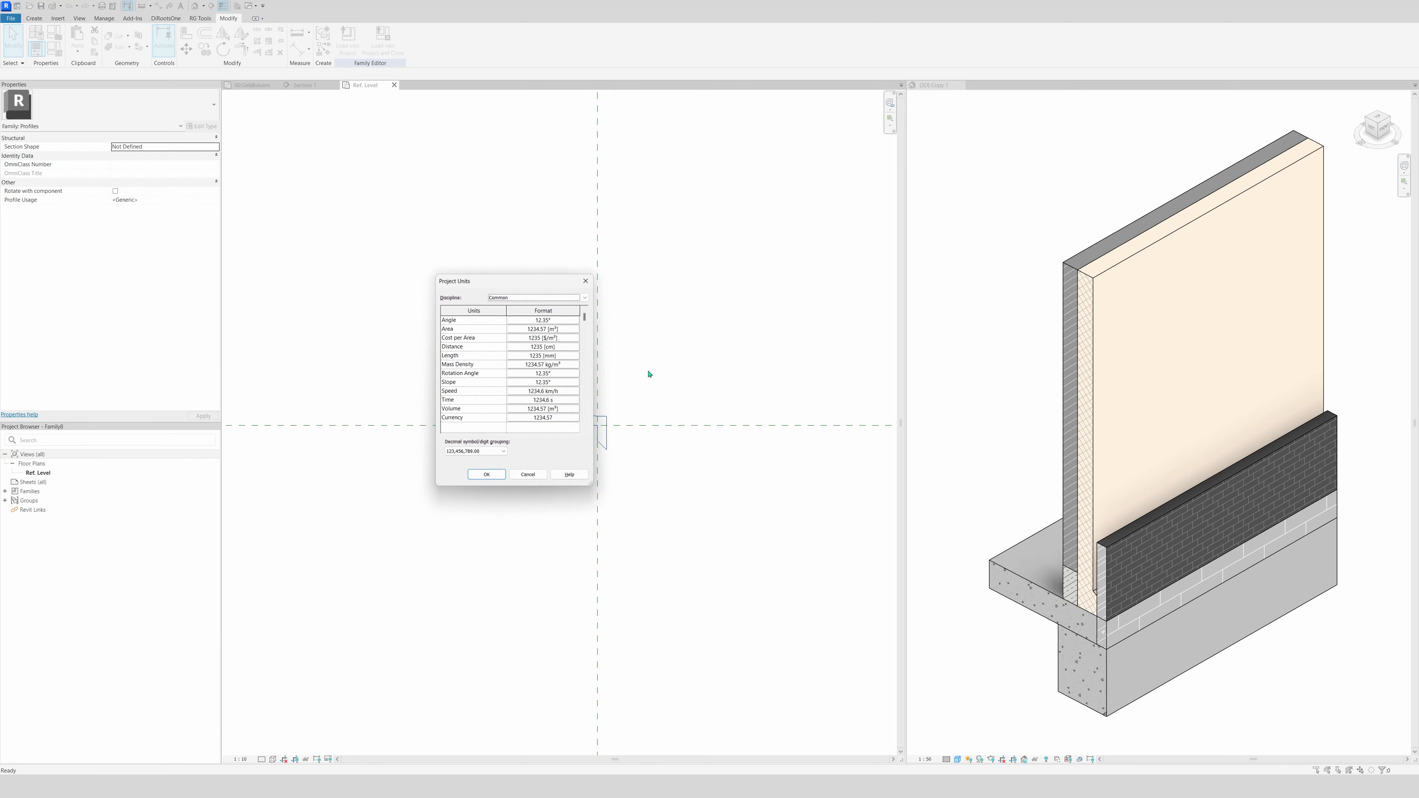
{"action": "left_click", "coordinate": [555, 355]}
{"action": "left_click", "coordinate": [618, 469]}
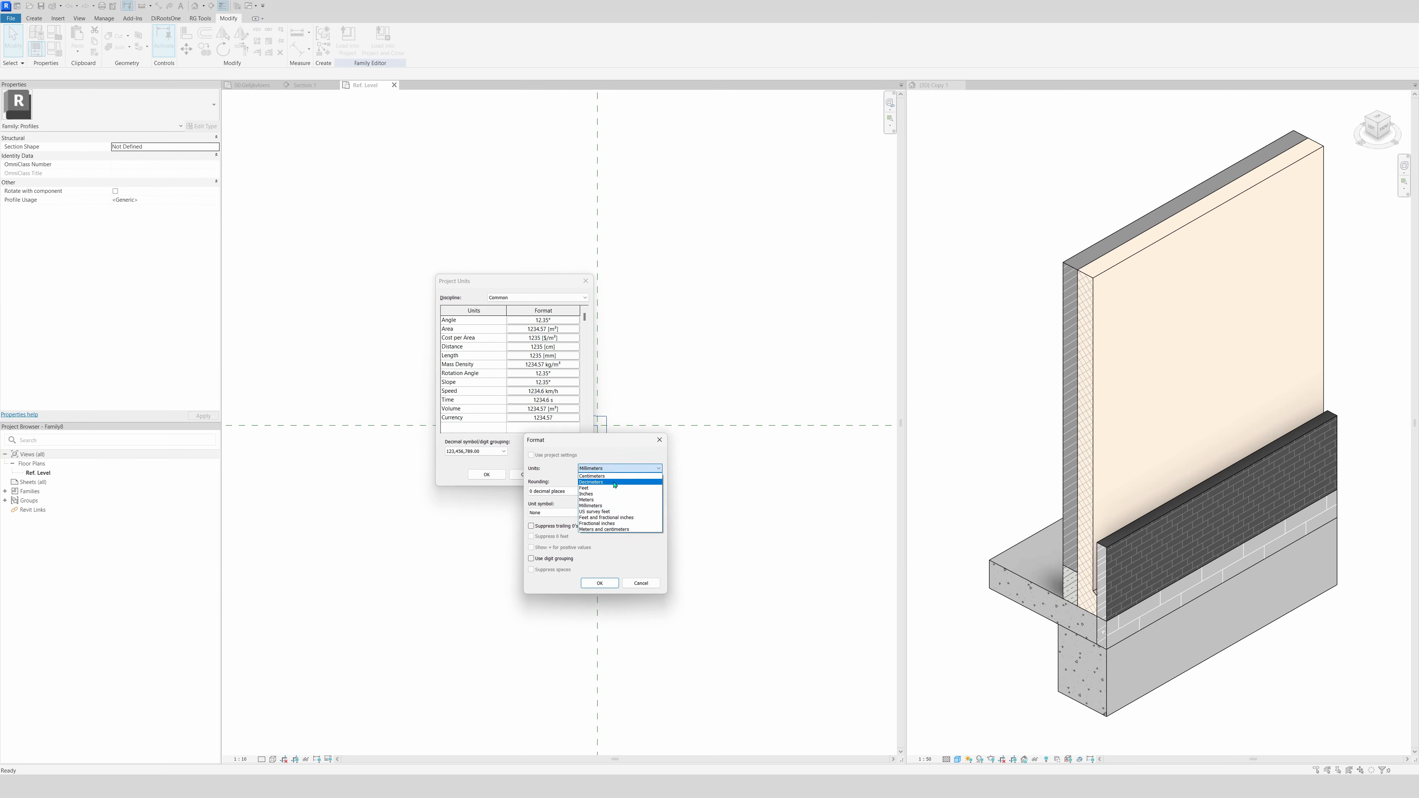
{"action": "left_click", "coordinate": [613, 479]}
{"action": "left_click", "coordinate": [599, 584]}
{"action": "left_click", "coordinate": [487, 474]}
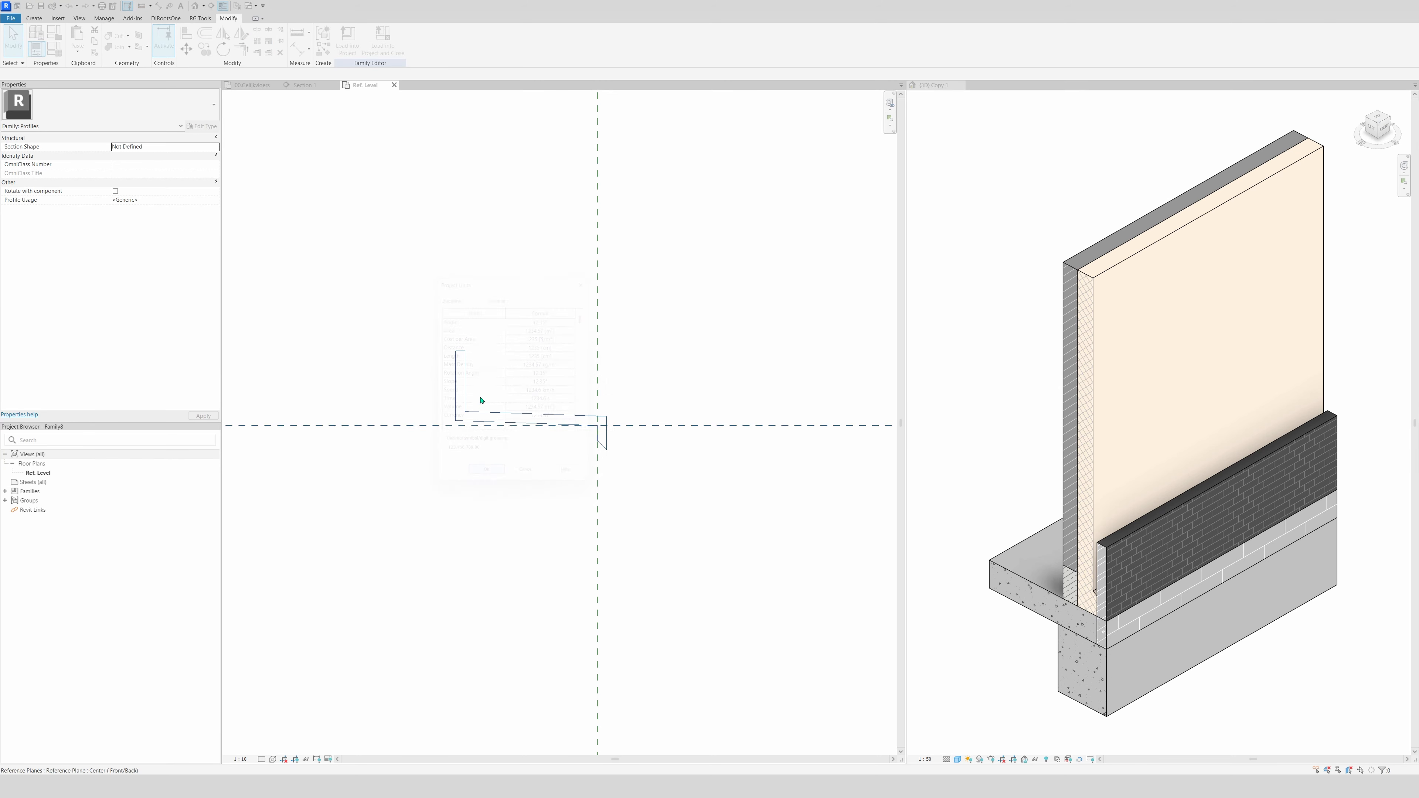
- Move the whole flashing outline 1 cm horizontally outward, towards its drip edge side
{"action": "left_click_drag", "start_coordinate": [490, 382], "coordinate": [665, 484]}
{"action": "key", "text": "m"}
{"action": "key", "text": "v"}
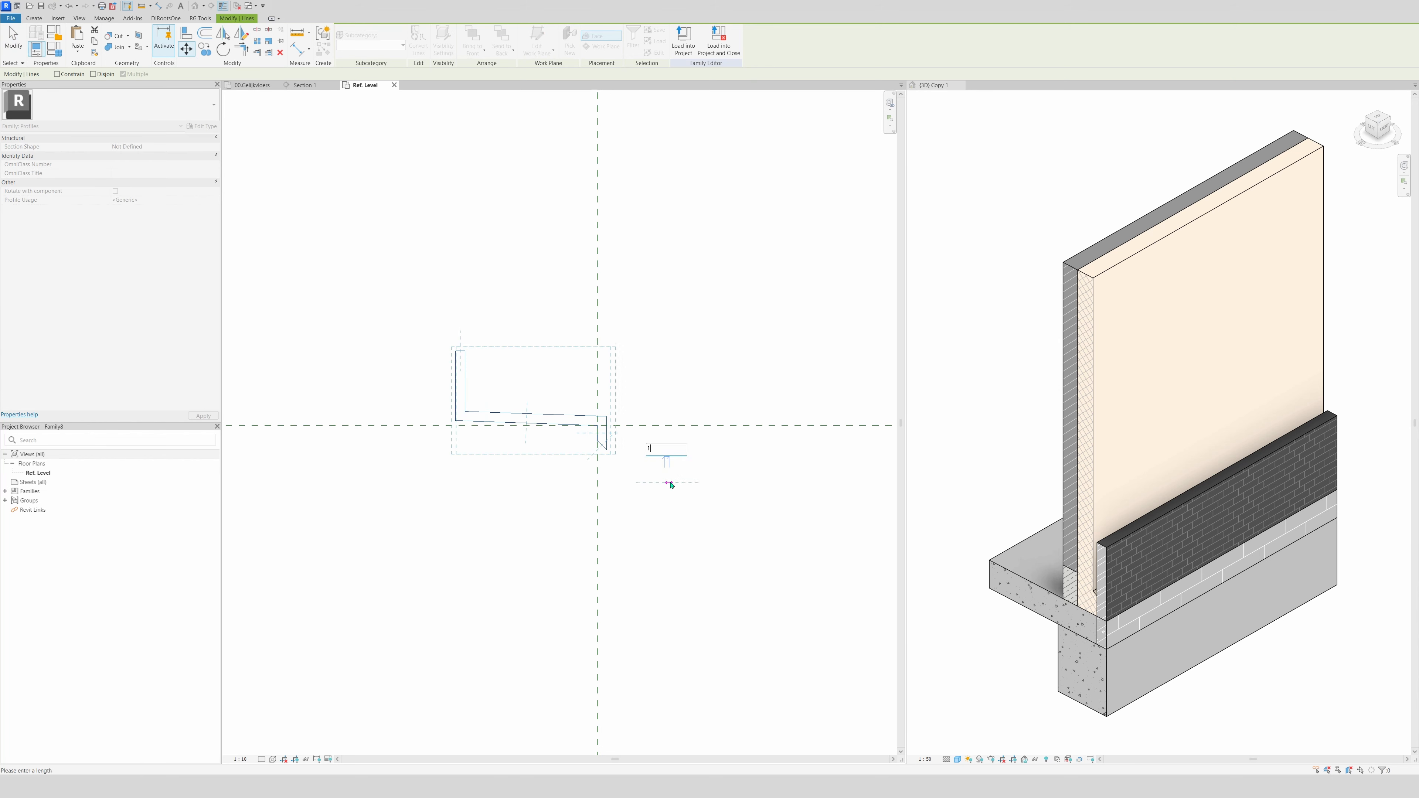
{"action": "left_click", "coordinate": [669, 484]}
{"action": "key", "text": "Escape"}
- Move the whole flashing outline 0.5 cm vertically upward
{"action": "left_click_drag", "start_coordinate": [415, 307], "coordinate": [691, 513]}
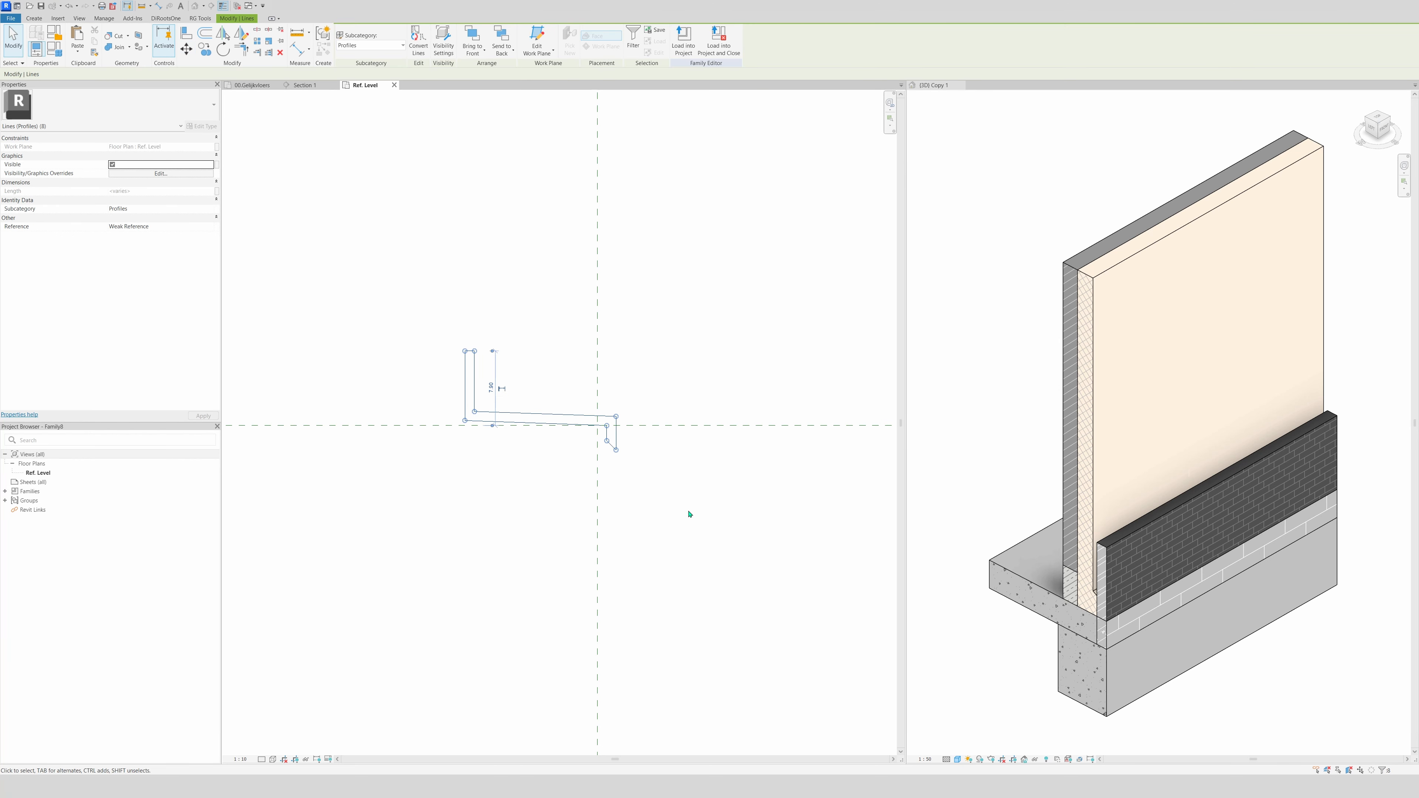
{"action": "key", "text": "m"}
{"action": "key", "text": "v"}
{"action": "left_click", "coordinate": [689, 510]}
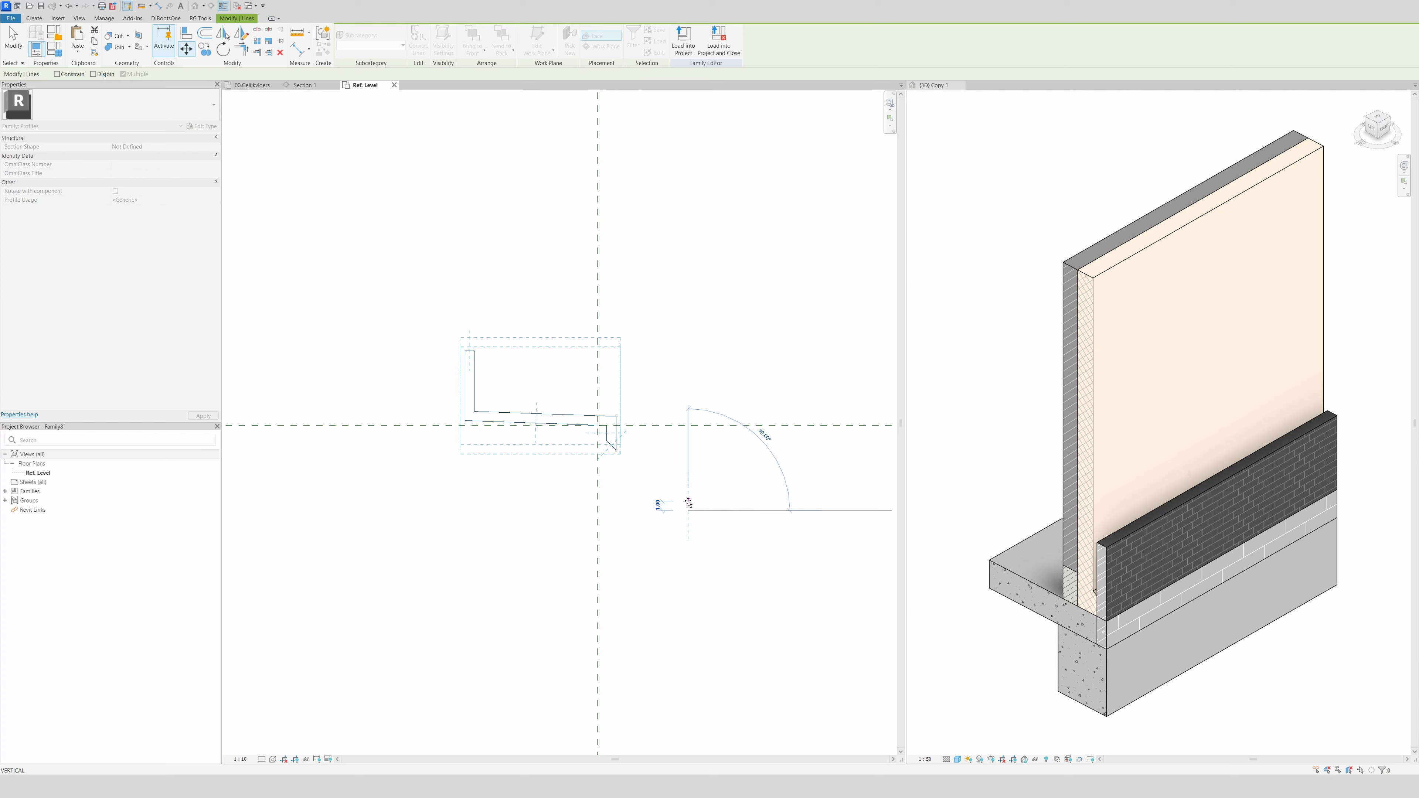
{"action": "type", "text": "0.5"}
{"action": "key", "text": "Return"}
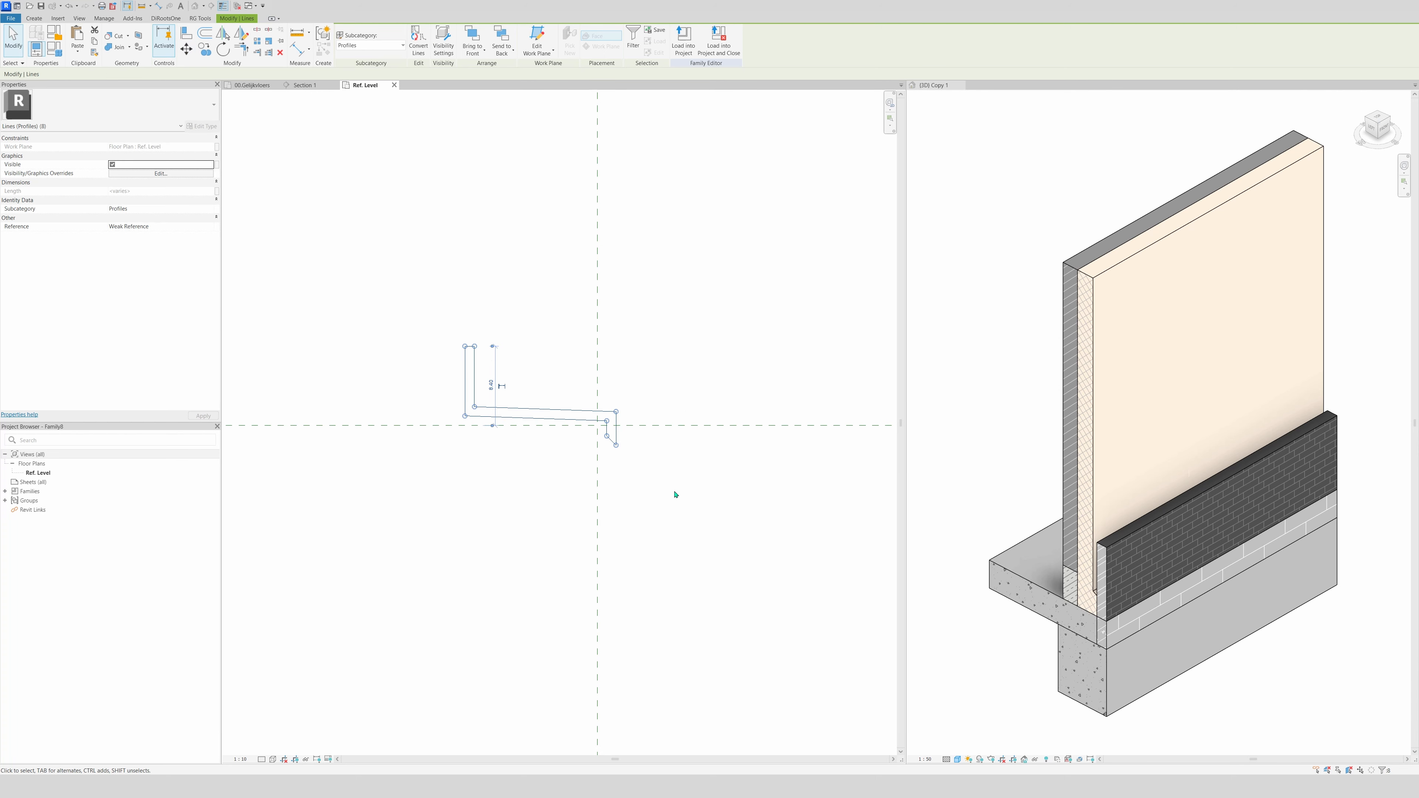
{"action": "key", "text": "Escape"}
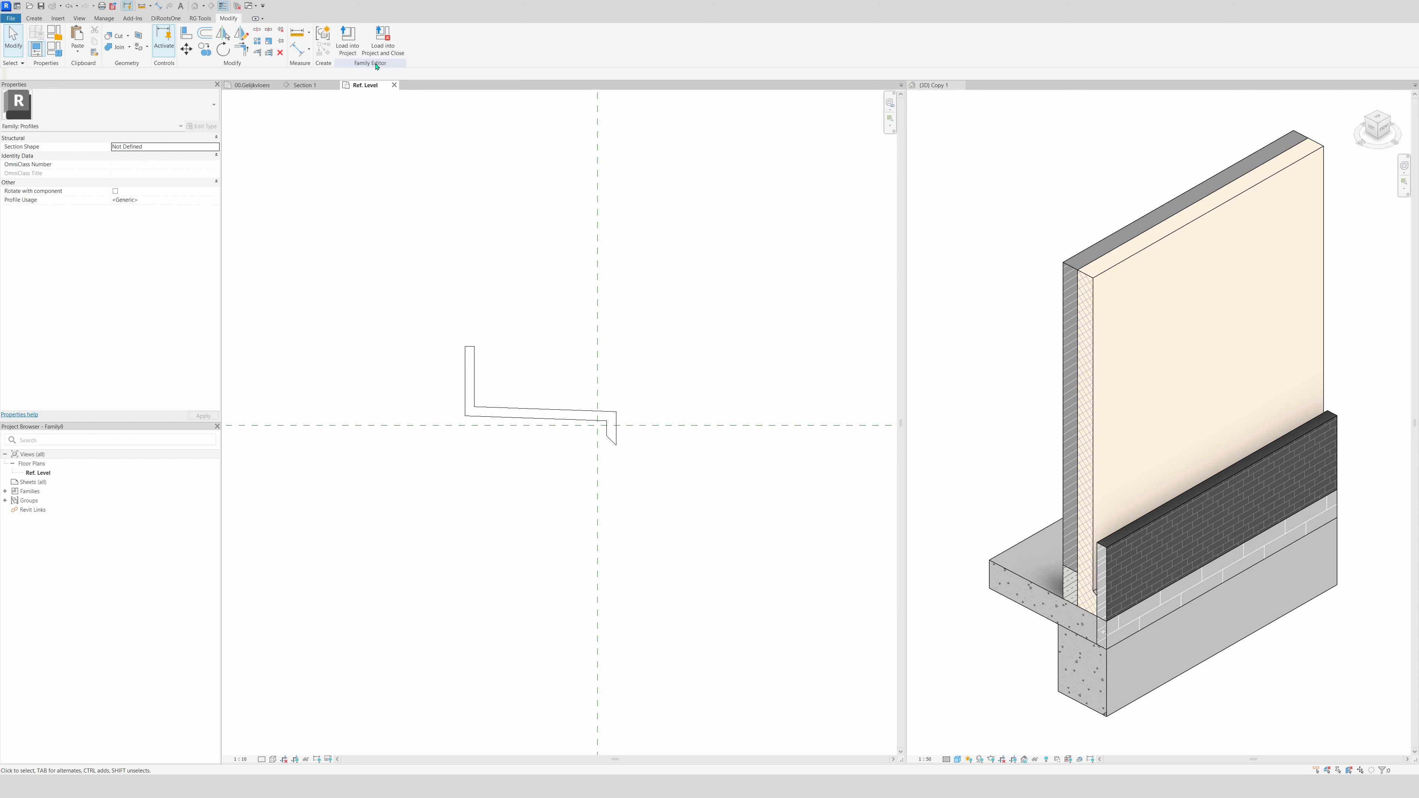
- Measure from the reference plane intersection to check the flashing outline's offset
{"action": "left_click", "coordinate": [297, 32]}
{"action": "scroll", "coordinate": [592, 425], "scroll_direction": "up", "scroll_amount": 3}
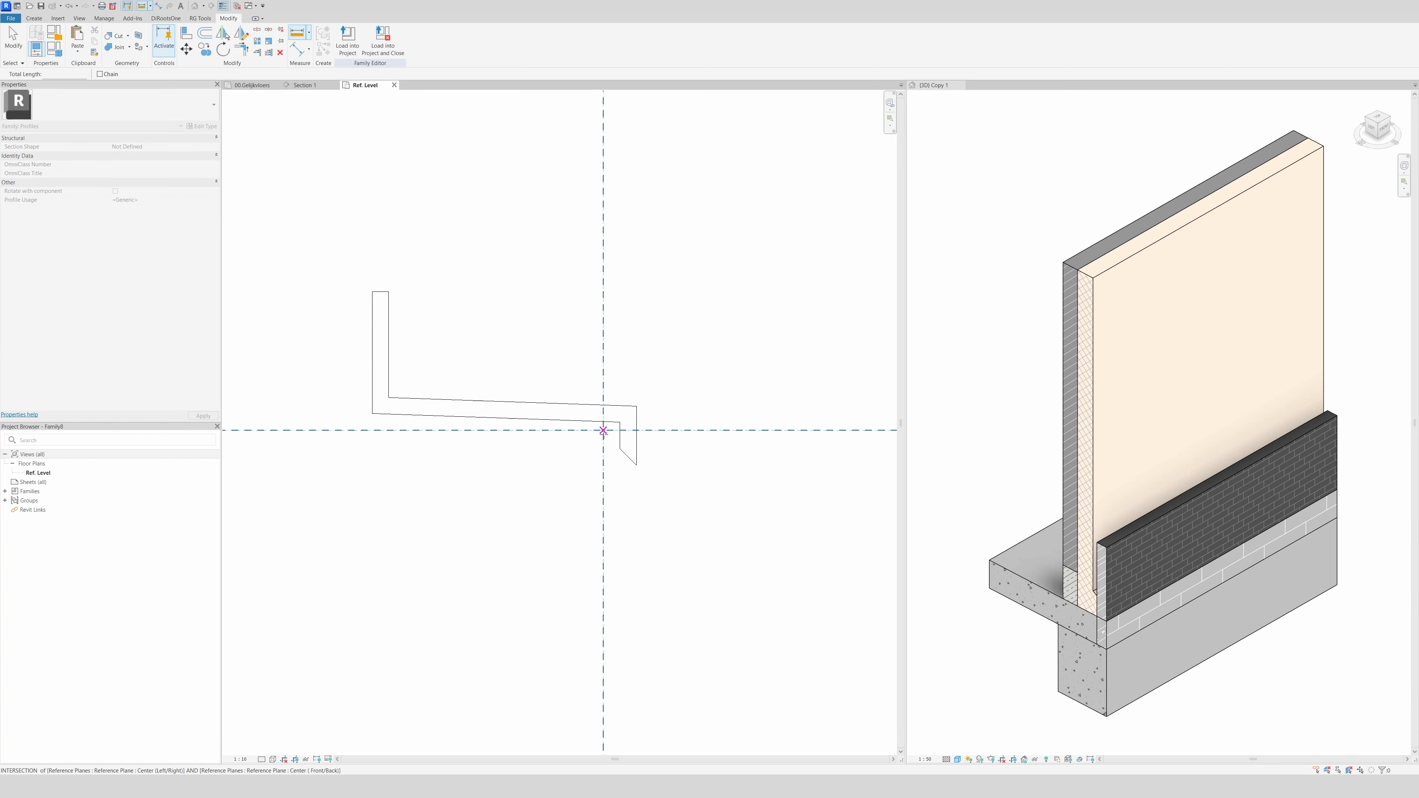
{"action": "left_click", "coordinate": [604, 430]}
{"action": "key", "text": "Escape"}
{"action": "key", "text": "Escape"}
- Load the flashing profile family into the wall project
{"action": "scroll", "coordinate": [573, 358], "scroll_direction": "down", "scroll_amount": 4}
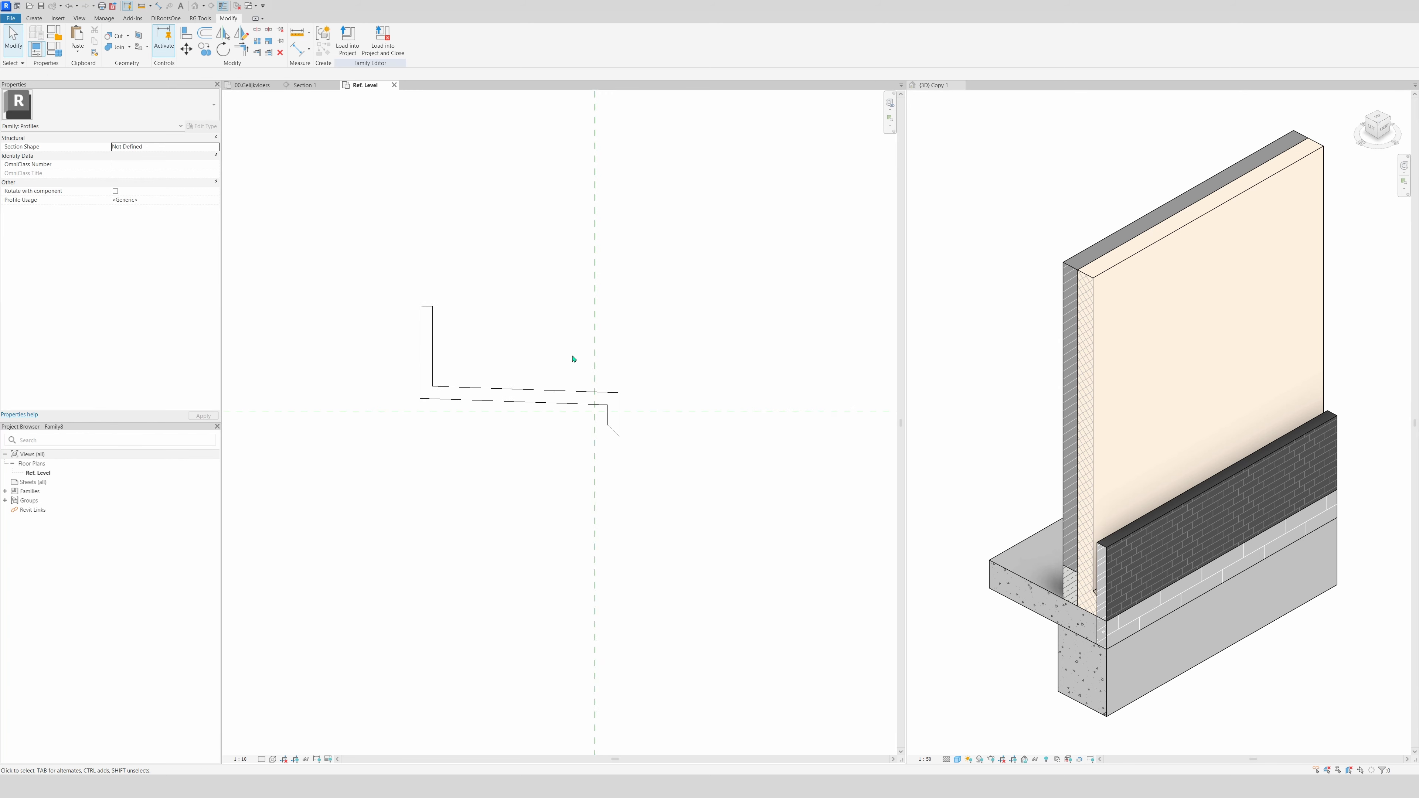
{"action": "middle_click_drag", "start_coordinate": [545, 298], "coordinate": [616, 315]}
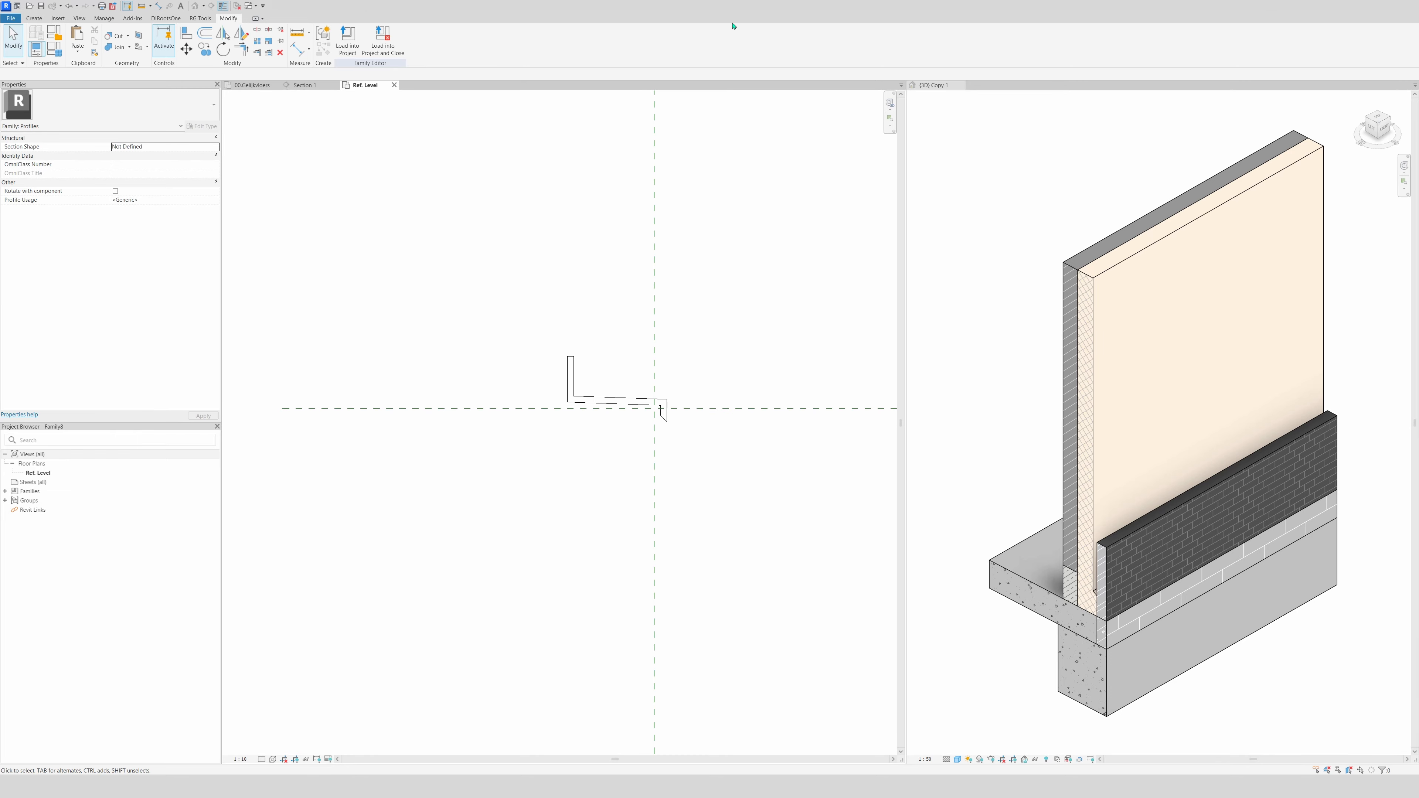
{"action": "left_click", "coordinate": [348, 40]}
{"action": "key", "text": "Return"}
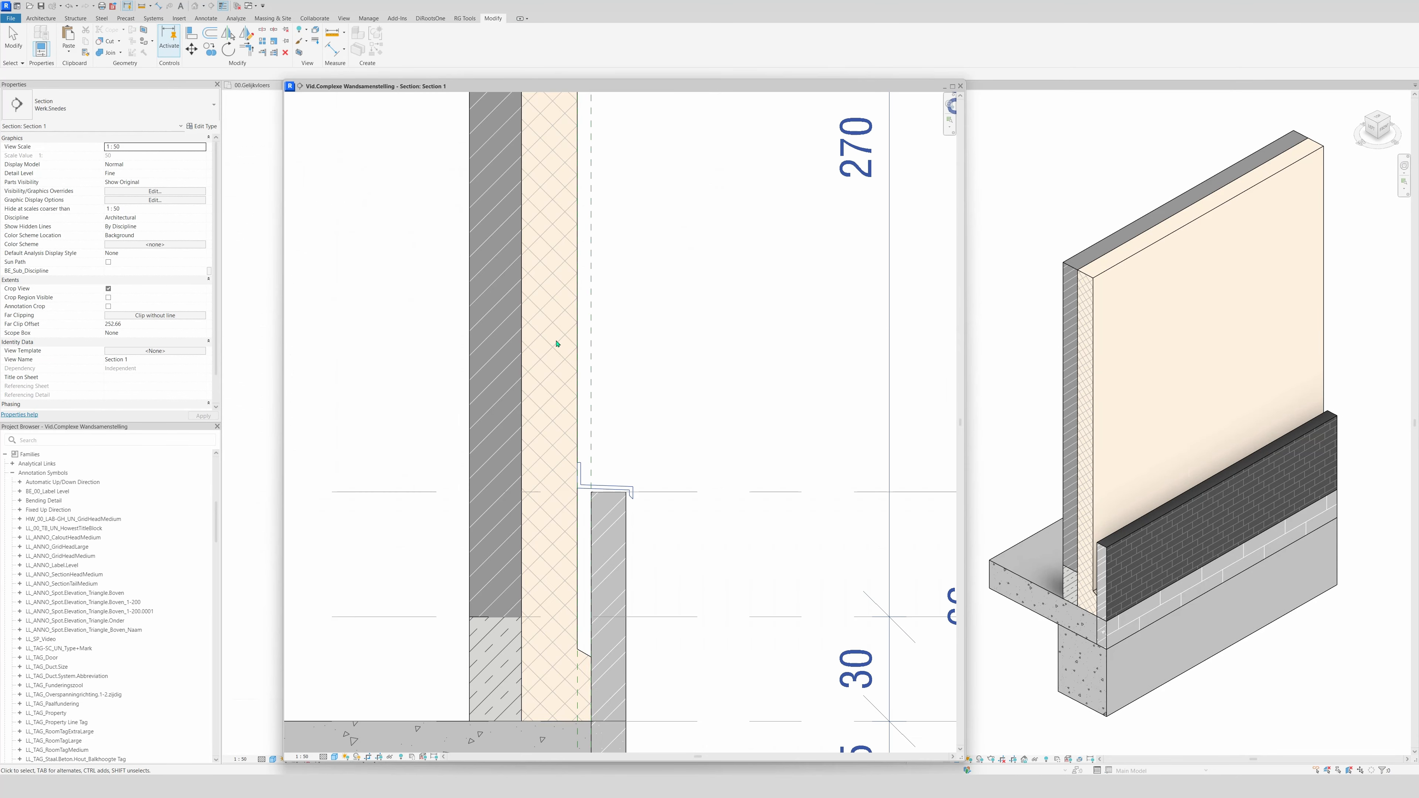
- Dock the floating Section 1 view again and place it between the floor plan and Ref. Level views
{"action": "left_click_drag", "start_coordinate": [730, 85], "coordinate": [550, 87]}
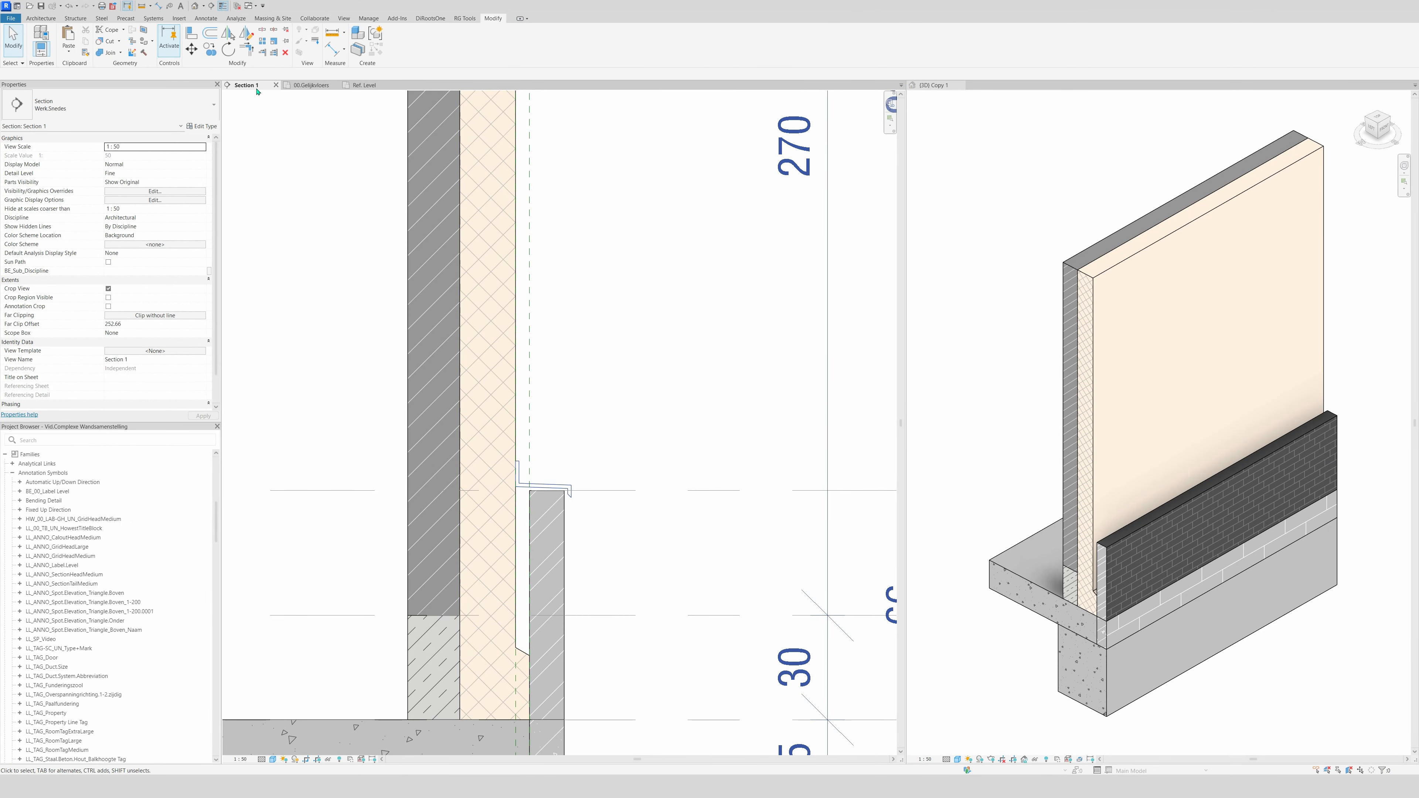
{"action": "left_click_drag", "start_coordinate": [258, 87], "coordinate": [297, 86]}
{"action": "scroll", "coordinate": [608, 414], "scroll_direction": "down", "scroll_amount": 3}
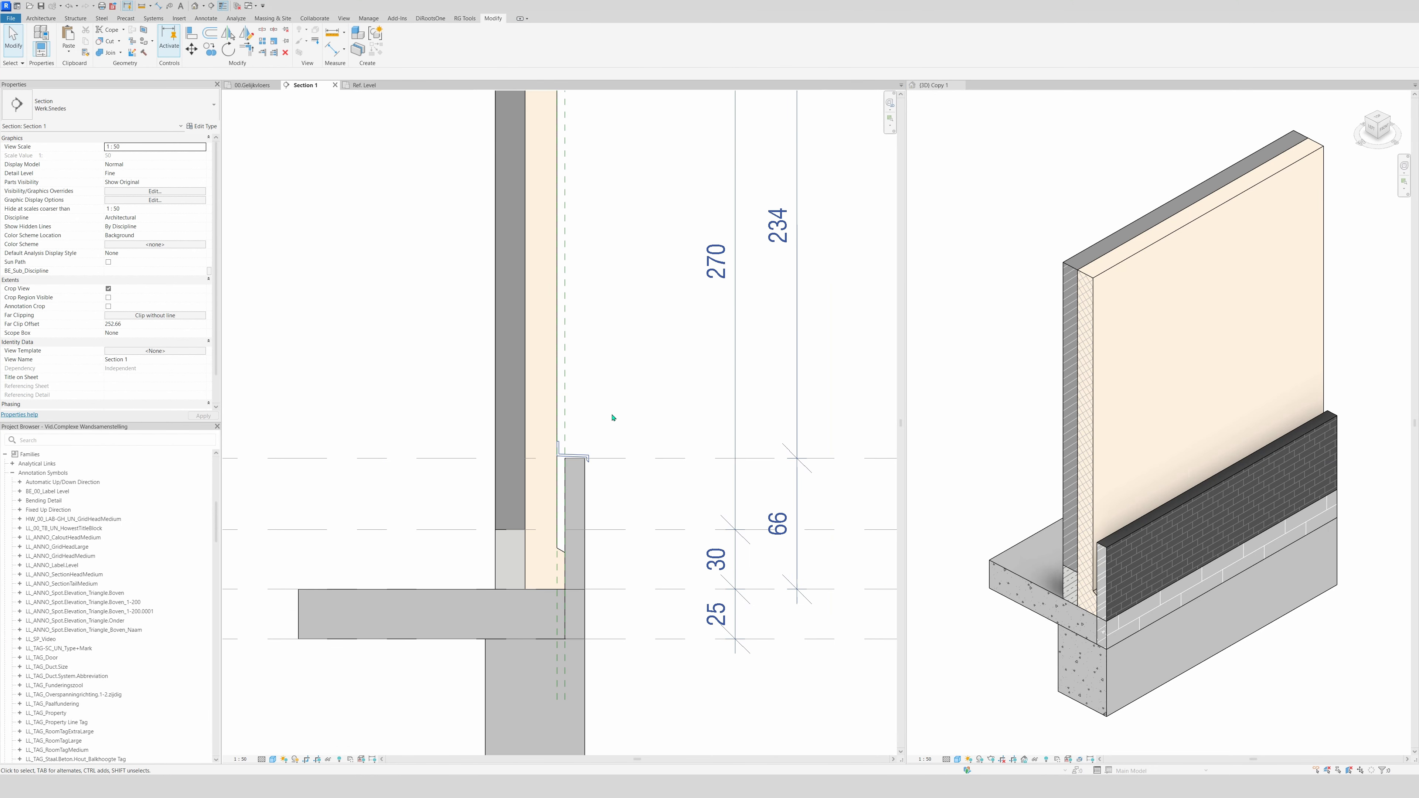
{"action": "scroll", "coordinate": [595, 411], "scroll_direction": "up", "scroll_amount": 3}
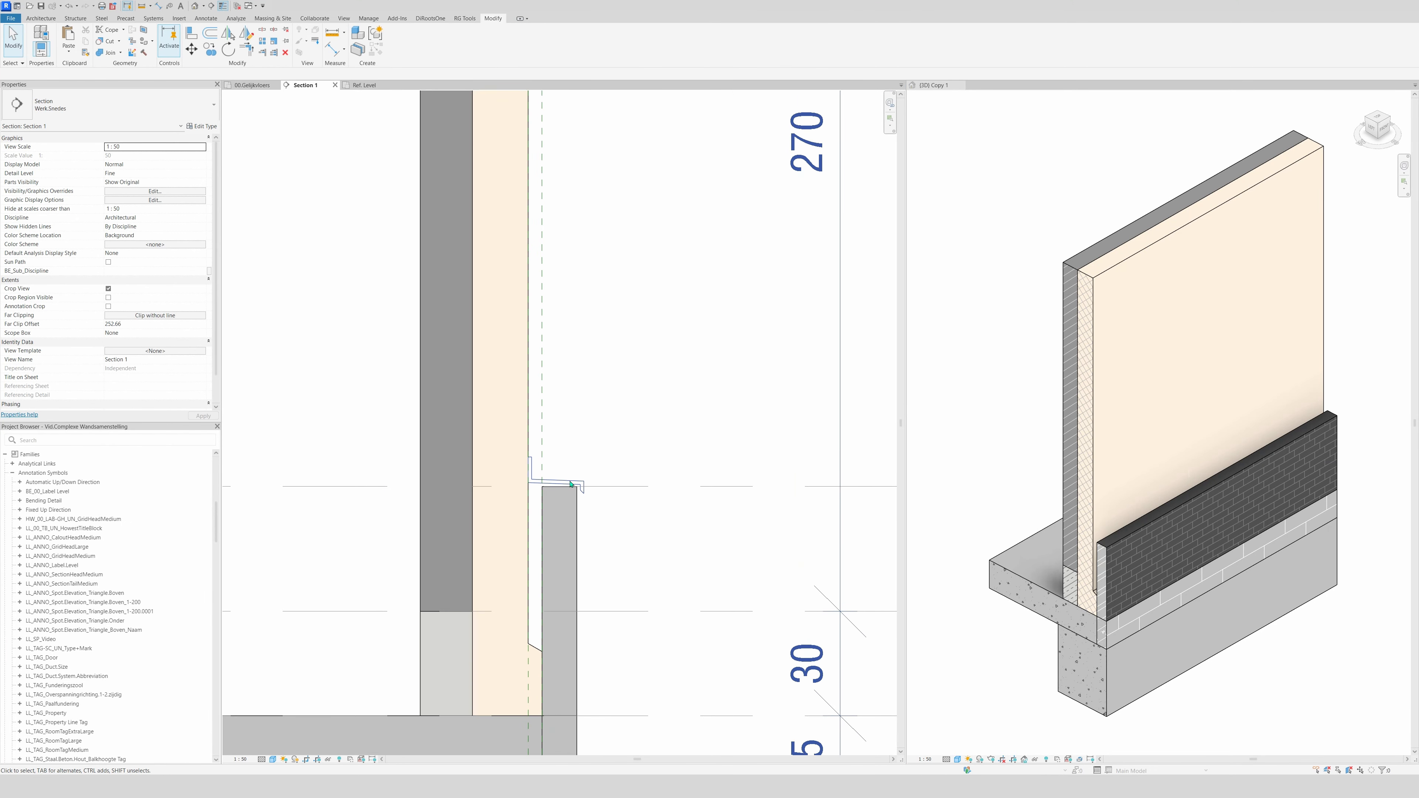
- Start a wall sweep in the 3D view and duplicate its type as "Wall sweep video"
{"action": "left_click", "coordinate": [1035, 444]}
{"action": "left_click", "coordinate": [39, 18]}
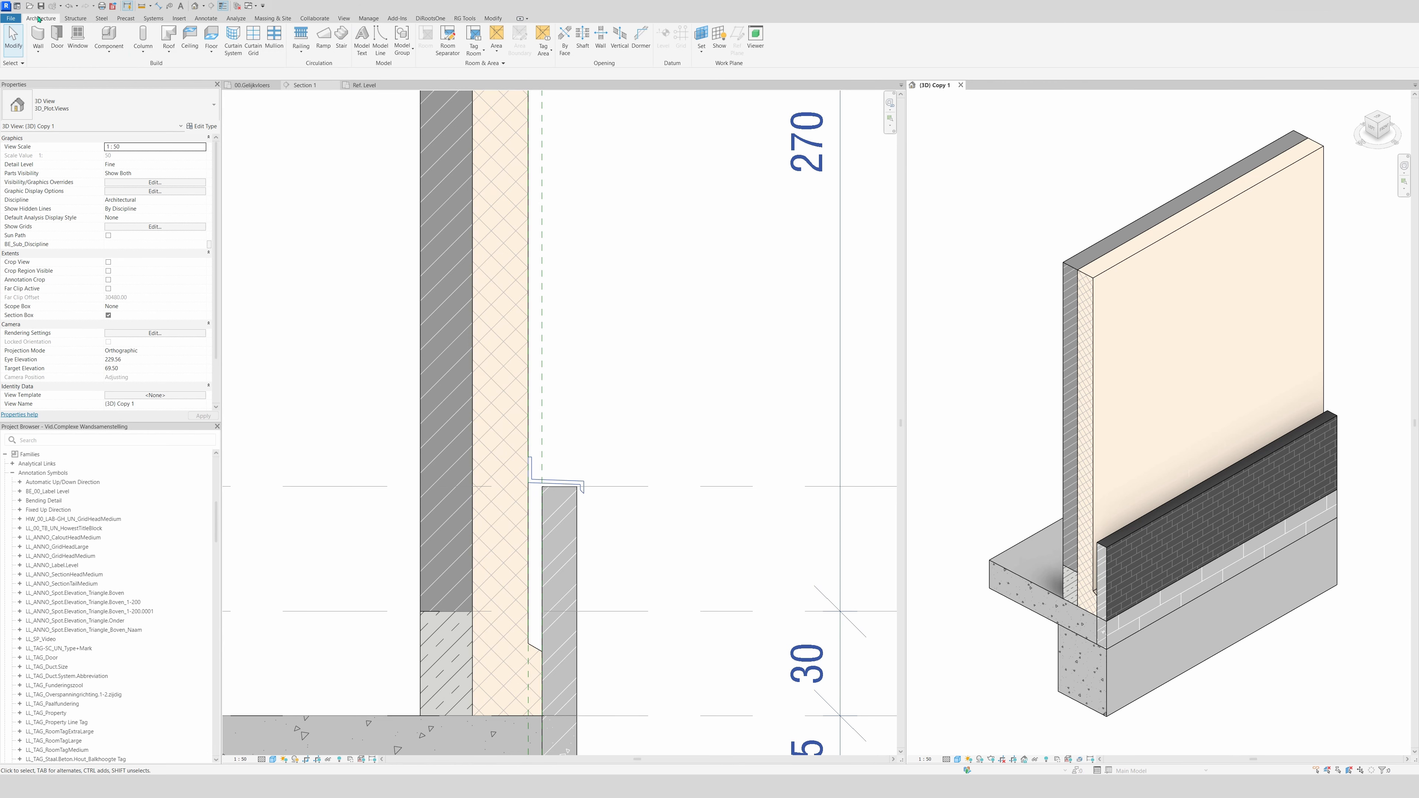
{"action": "left_click", "coordinate": [39, 47]}
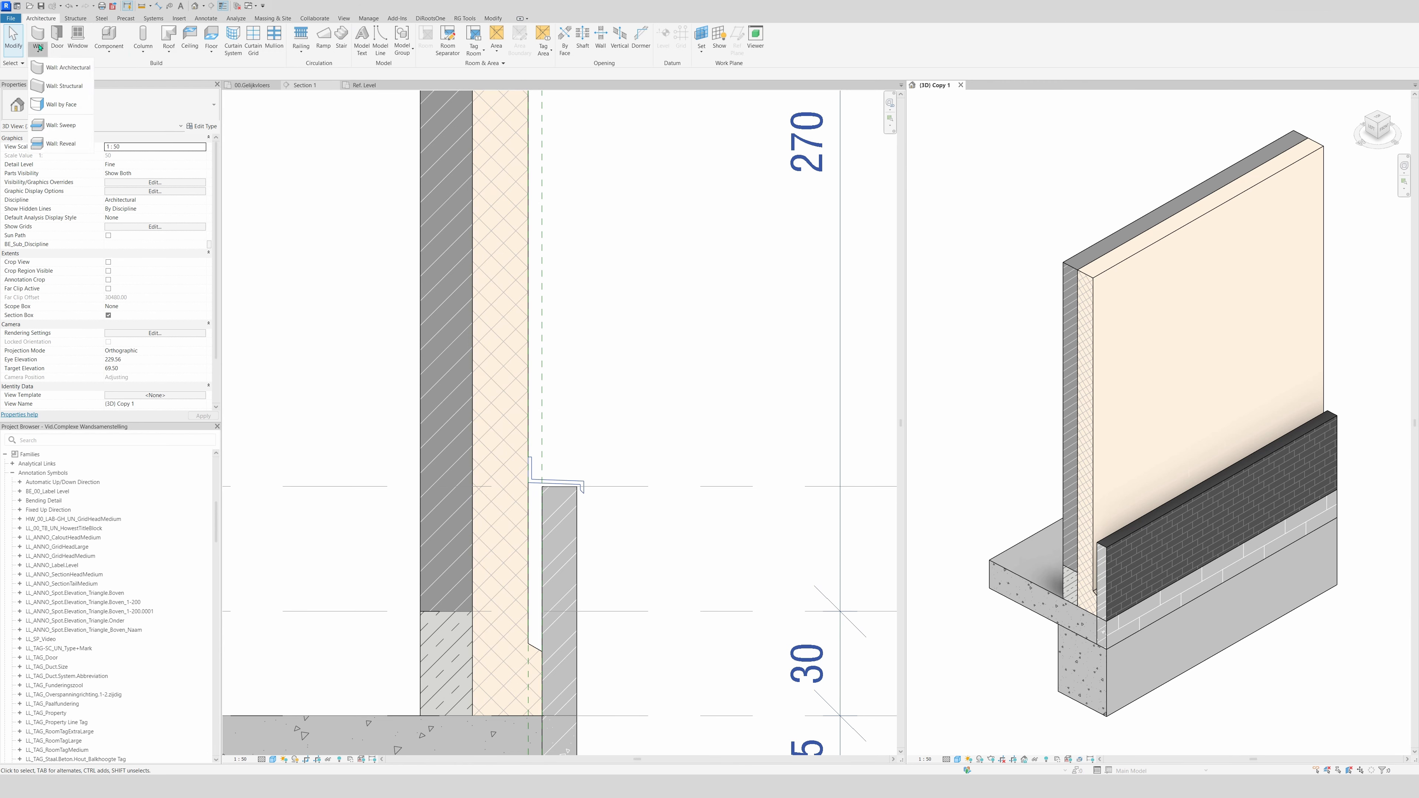
{"action": "left_click", "coordinate": [79, 125]}
{"action": "left_click", "coordinate": [203, 127]}
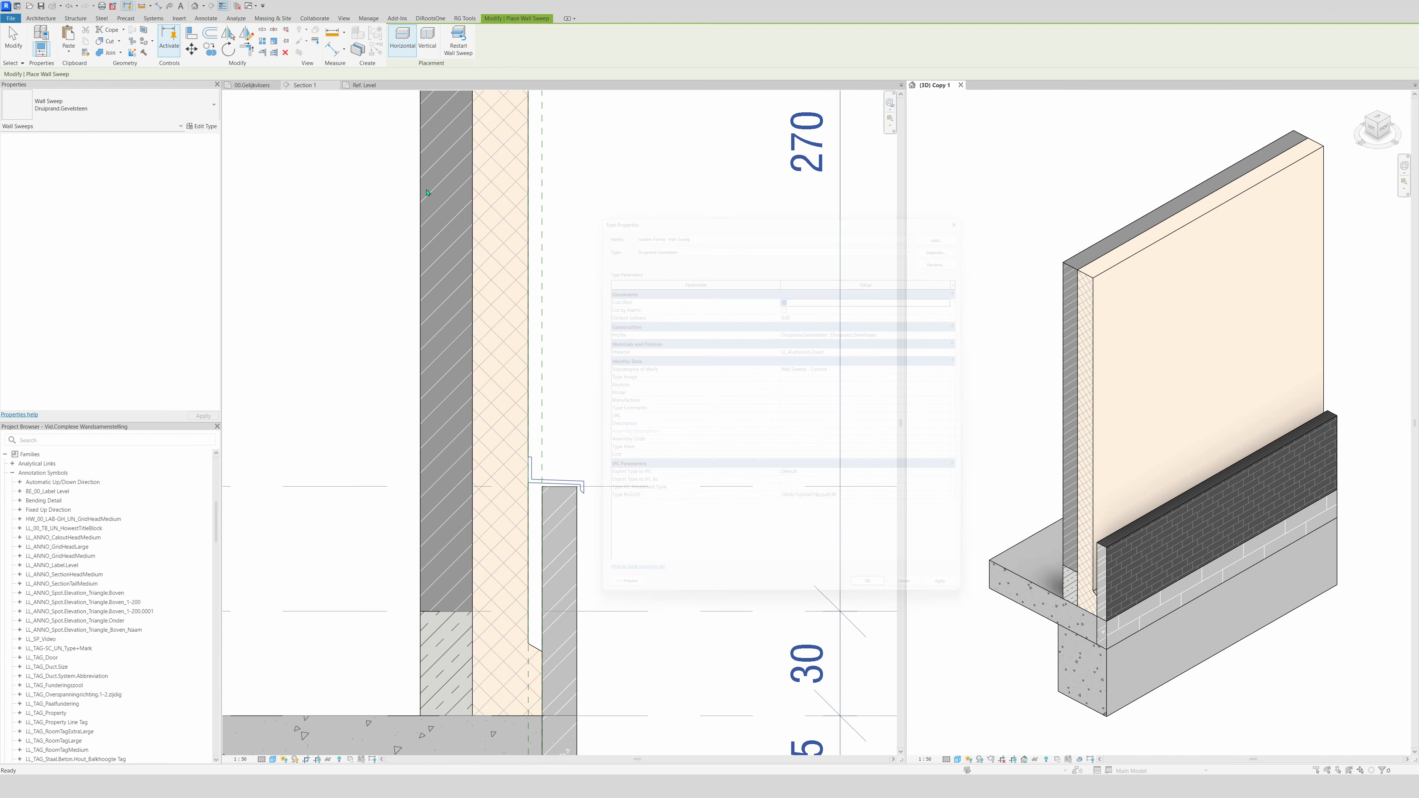
{"action": "left_click", "coordinate": [961, 232]}
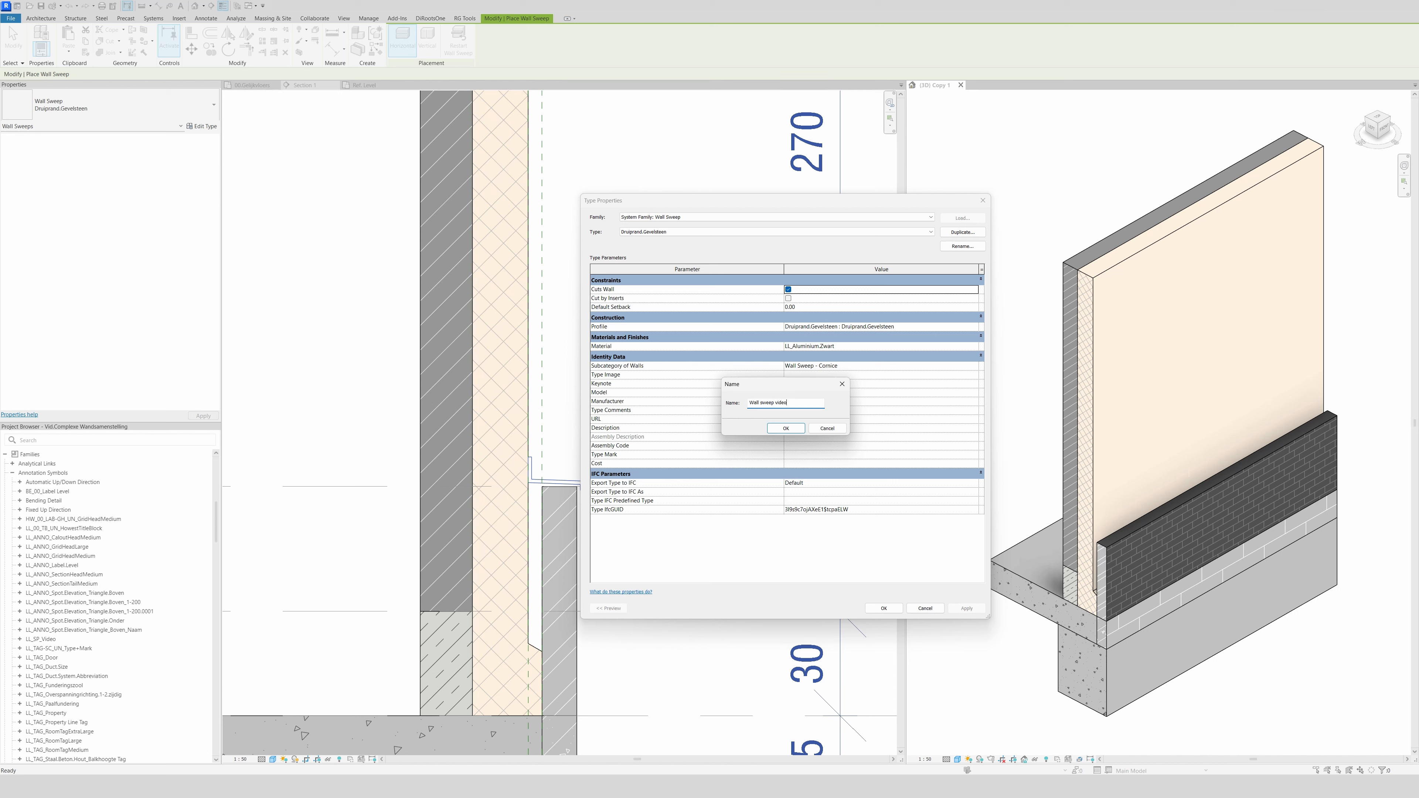
{"action": "left_click", "coordinate": [771, 433]}
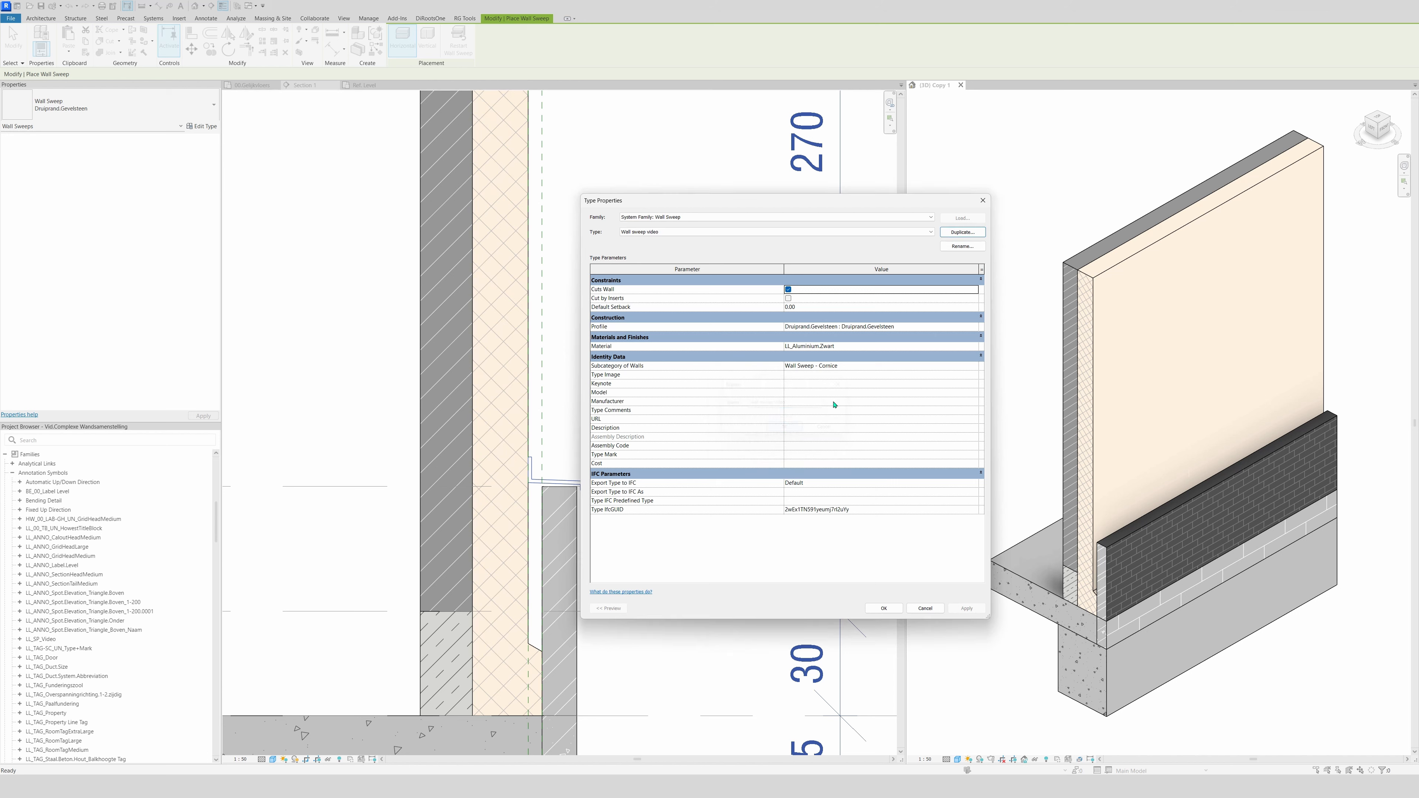
- Assign the Family8 : Family8 profile to the new wall sweep type and accept the type properties
{"action": "left_click", "coordinate": [976, 330]}
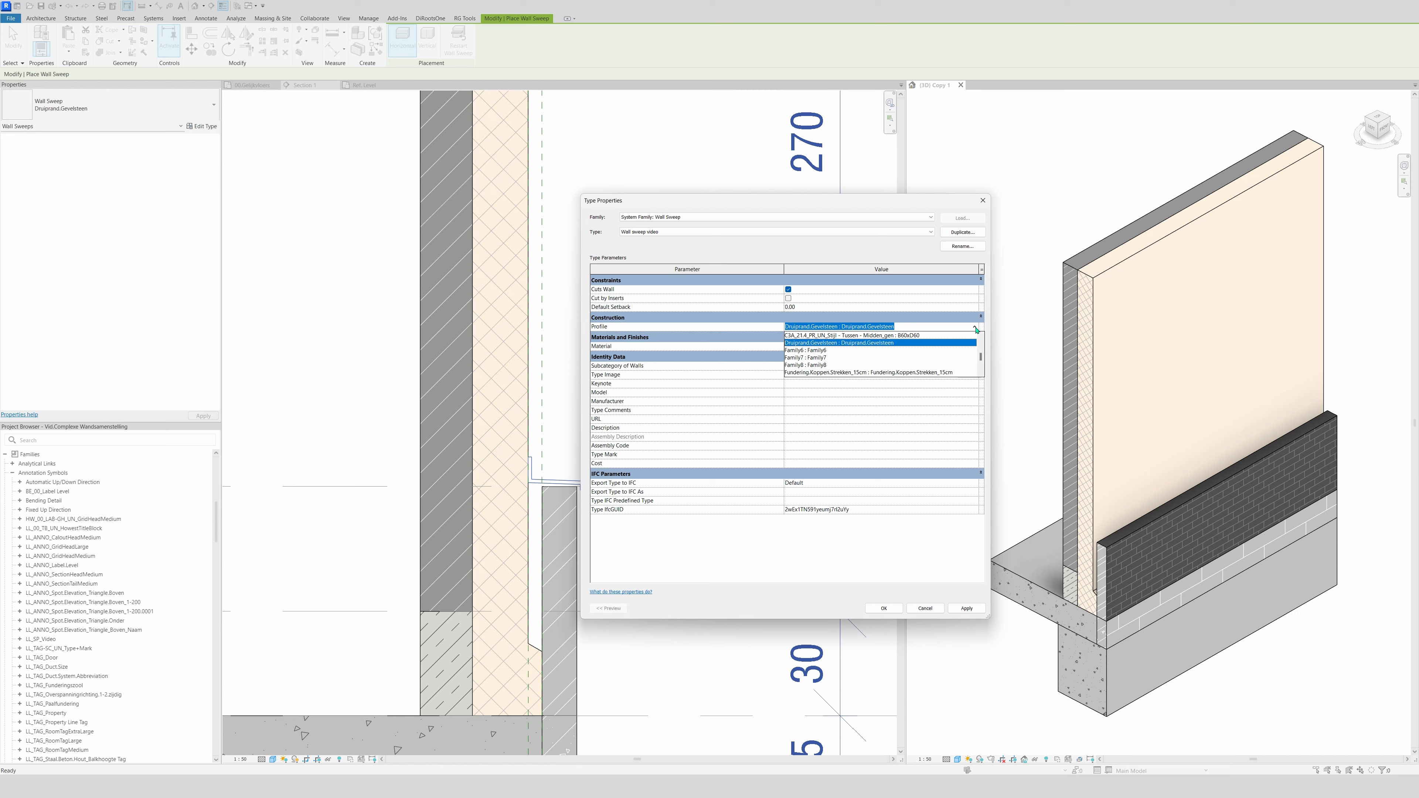
{"action": "type", "text": "Family6 : Family6"}
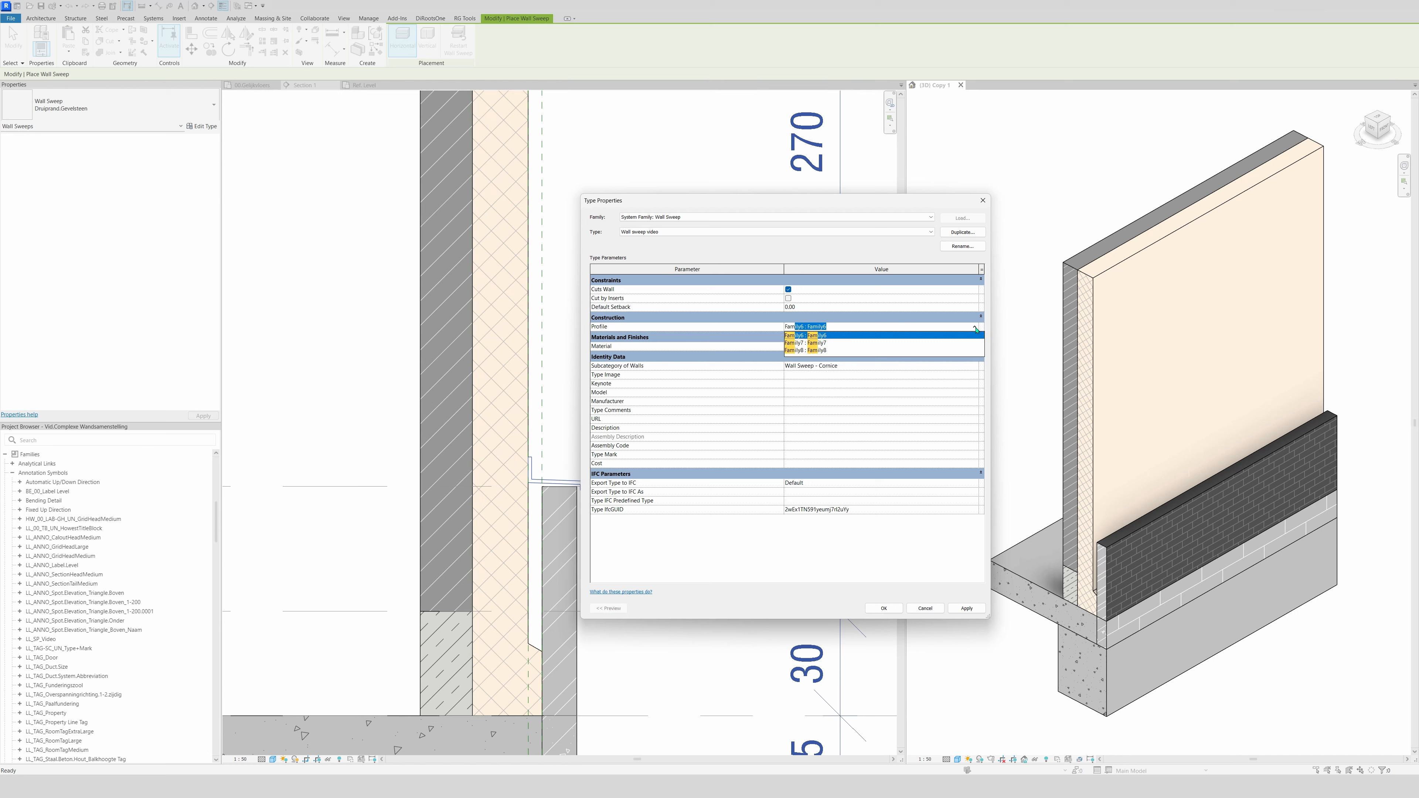
{"action": "left_click", "coordinate": [894, 350]}
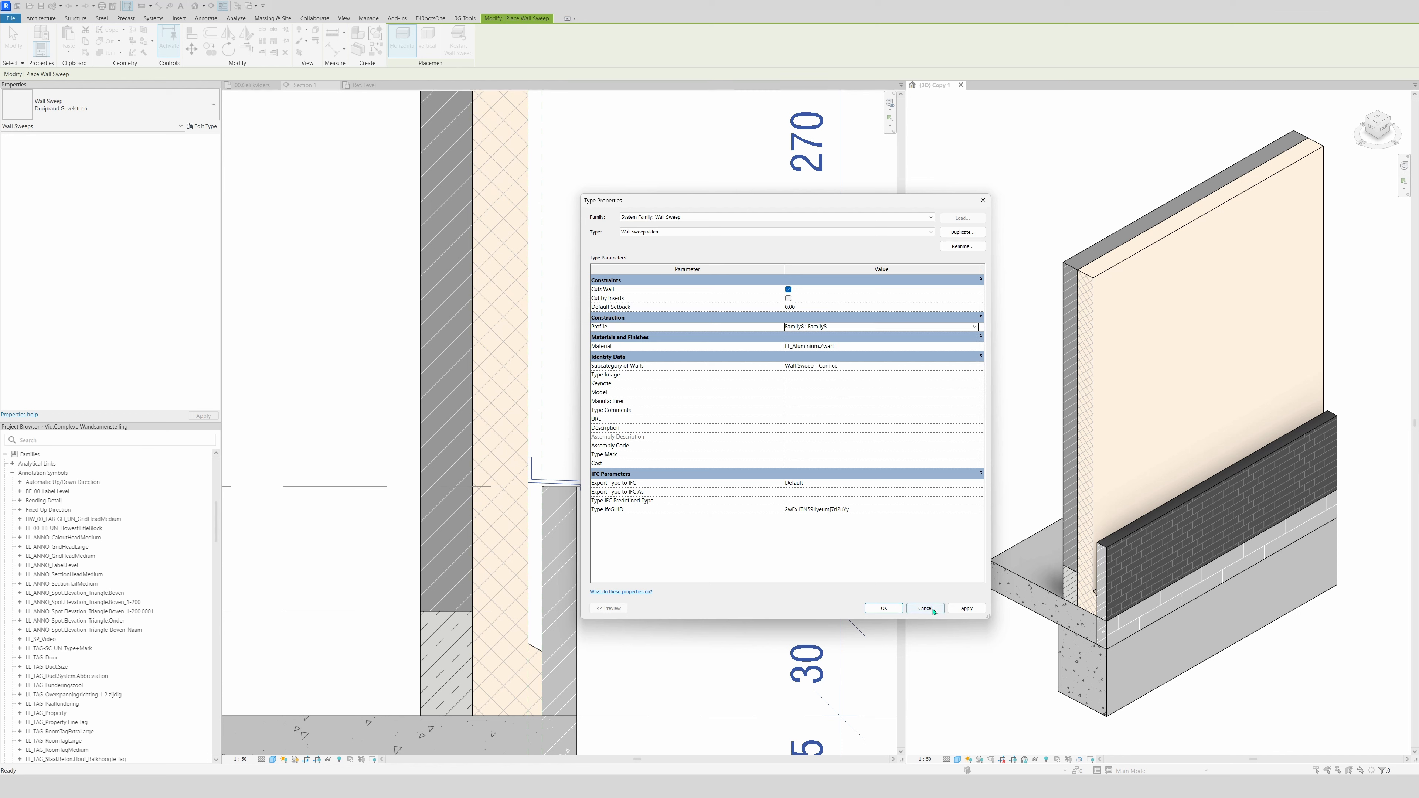
{"action": "left_click", "coordinate": [966, 609]}
{"action": "left_click", "coordinate": [884, 608]}
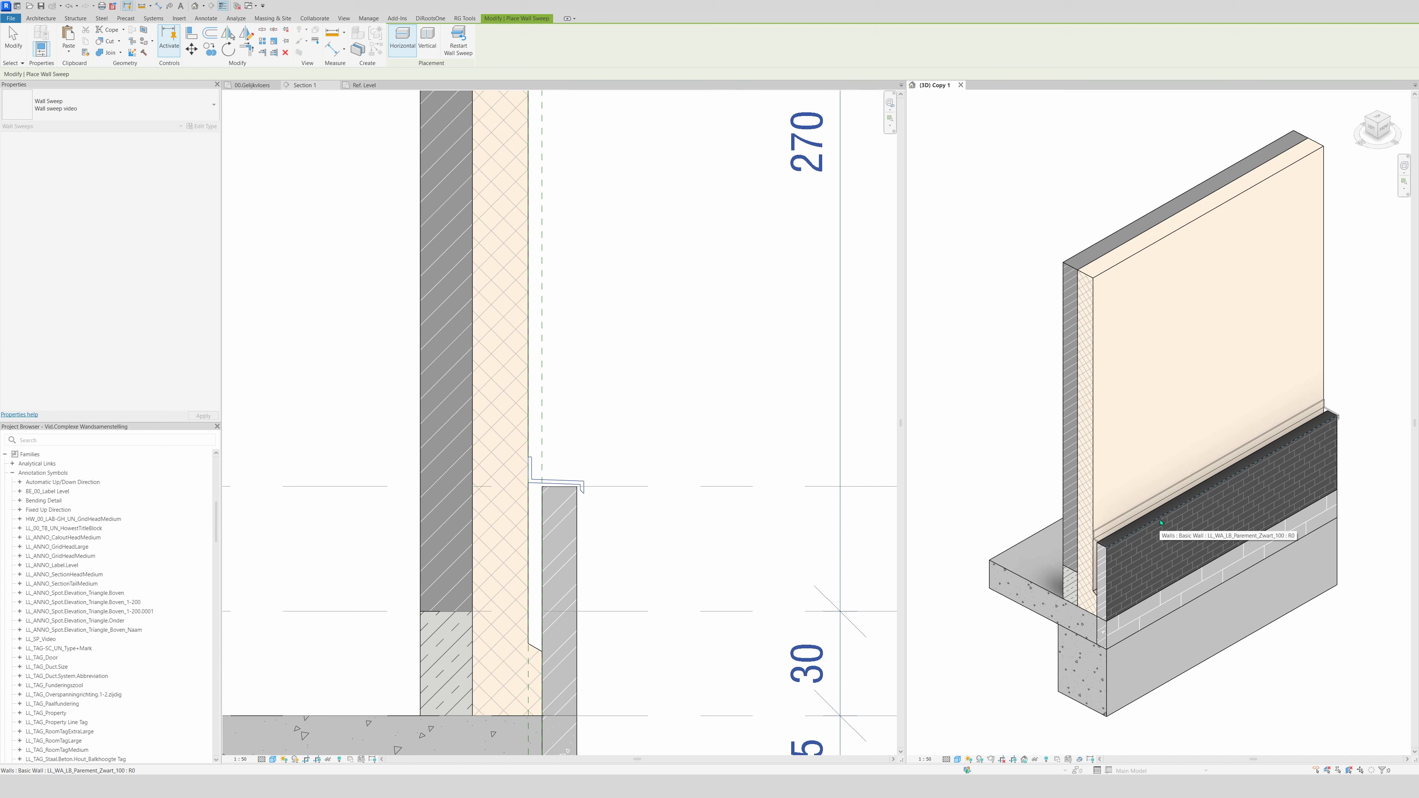
- Place the horizontal wall sweep along the top of the dark brick facing wall and inspect it in the section
{"action": "left_click", "coordinate": [1161, 521]}
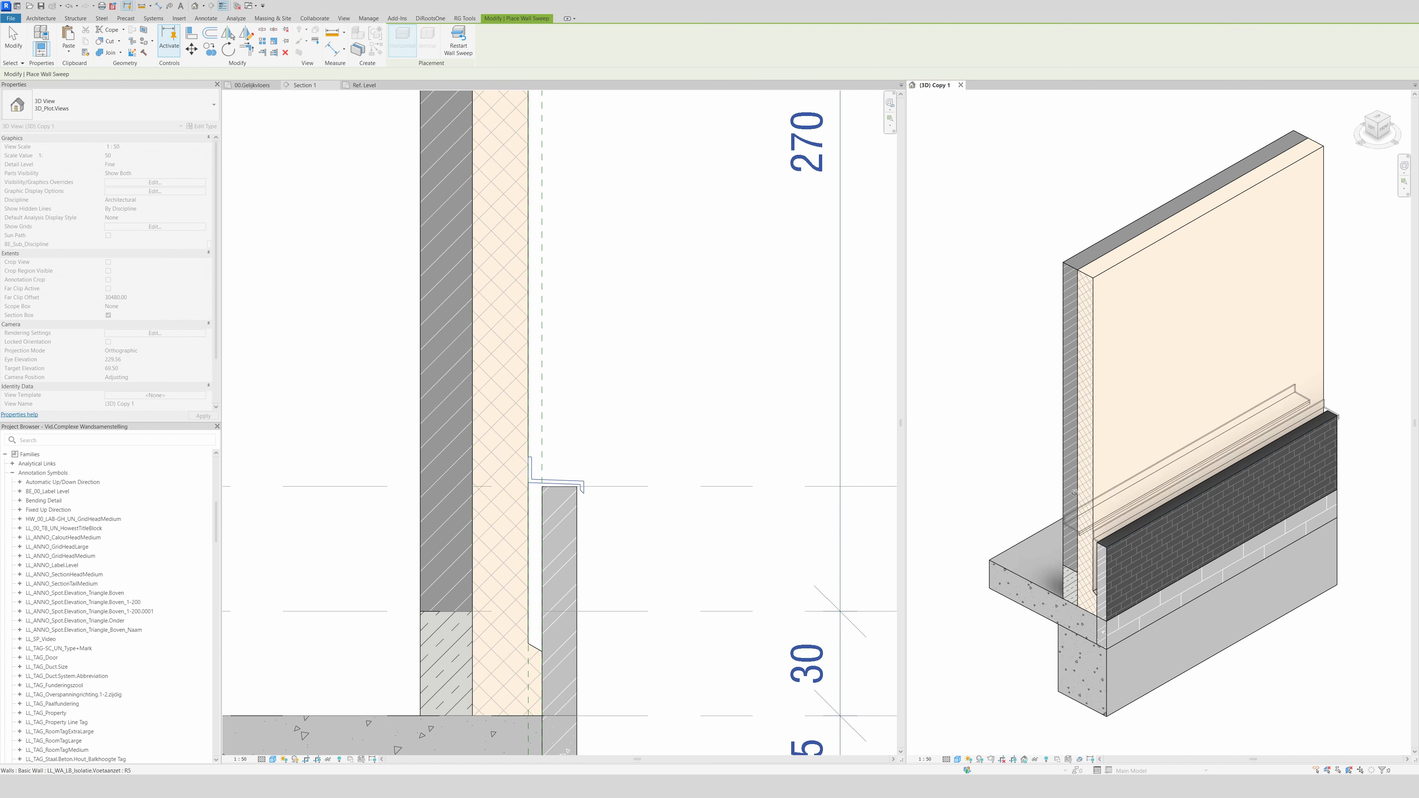
{"action": "key", "text": "Escape"}
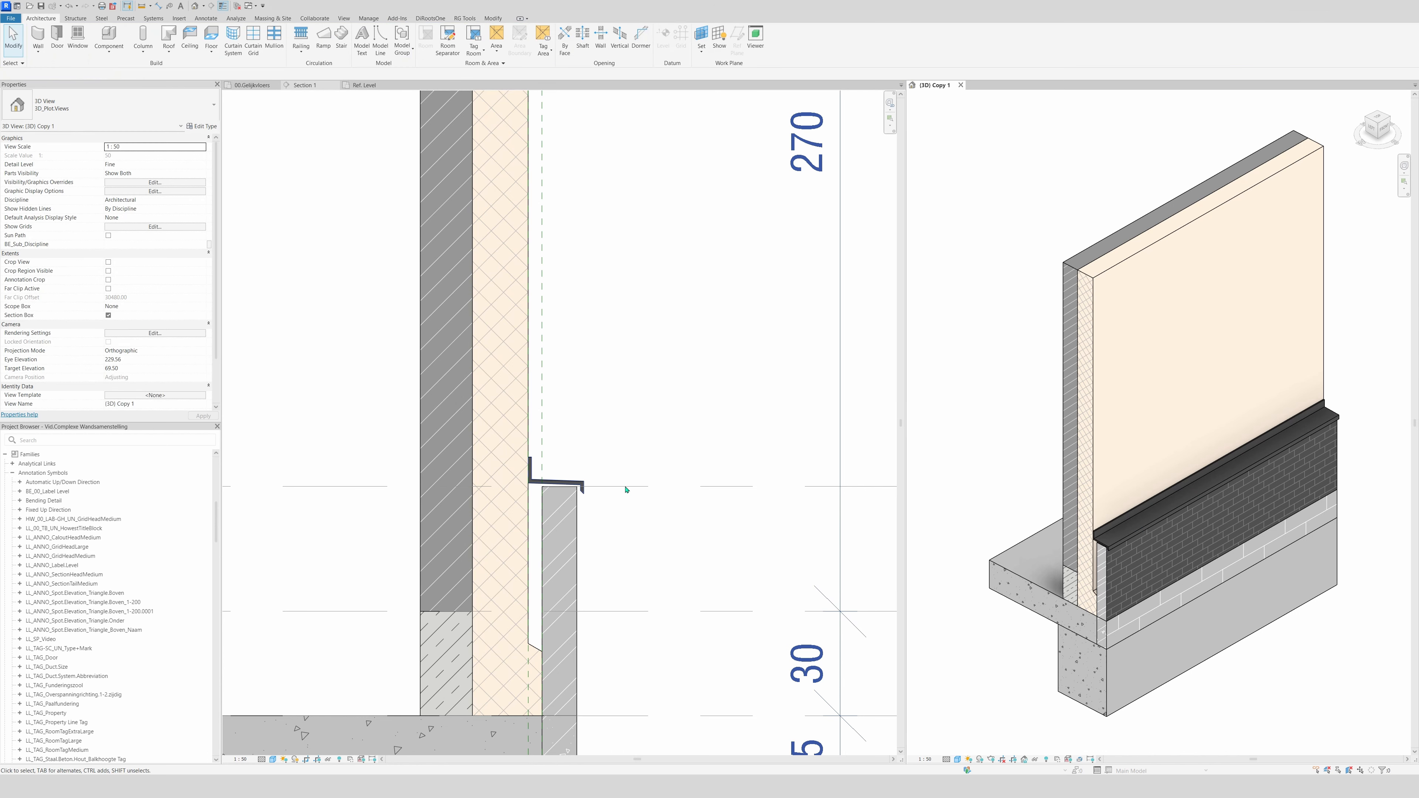
{"action": "scroll", "coordinate": [547, 483], "scroll_direction": "up", "scroll_amount": 4}
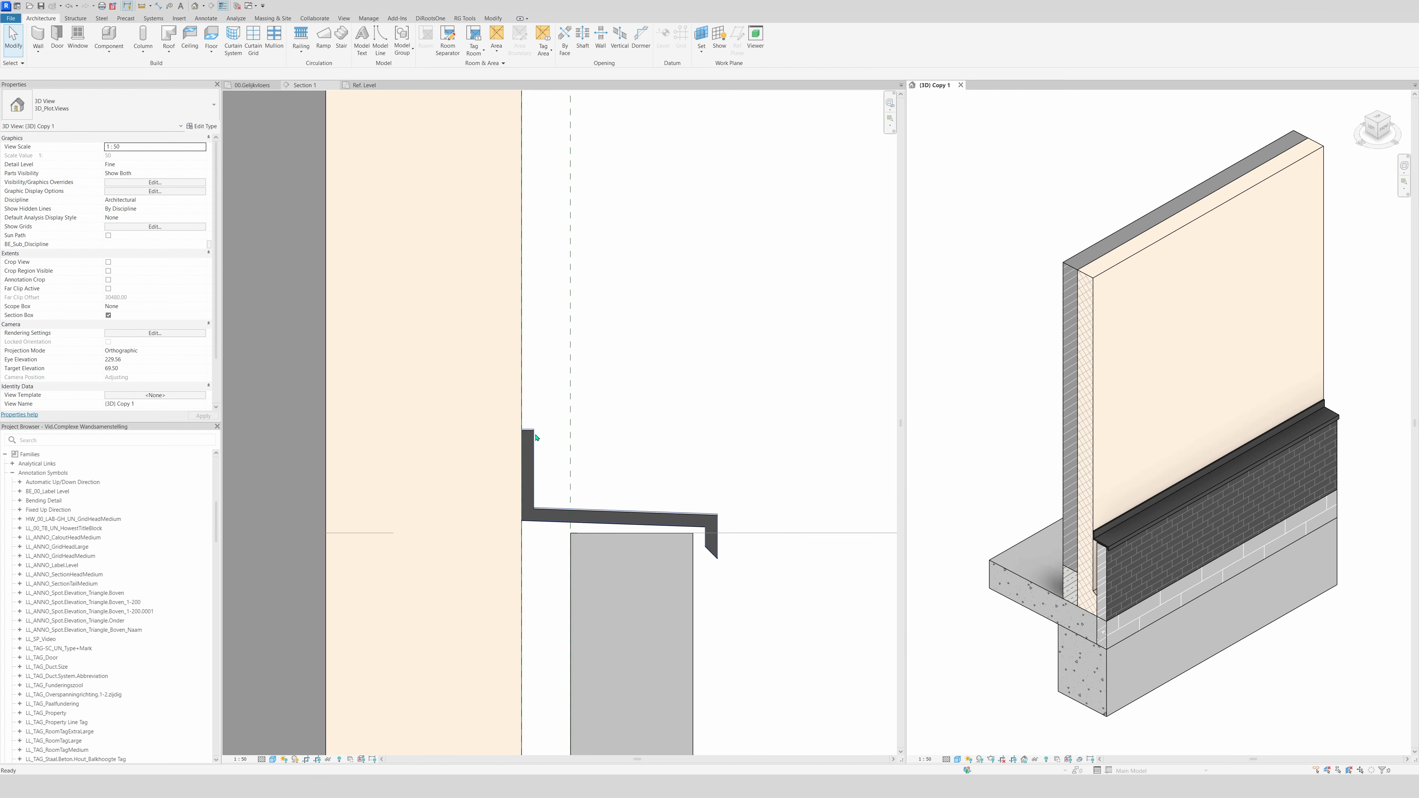
- Delete all blue detail lines around the flashing that are visible in the Section 1 view
{"action": "right_click", "coordinate": [674, 512]}
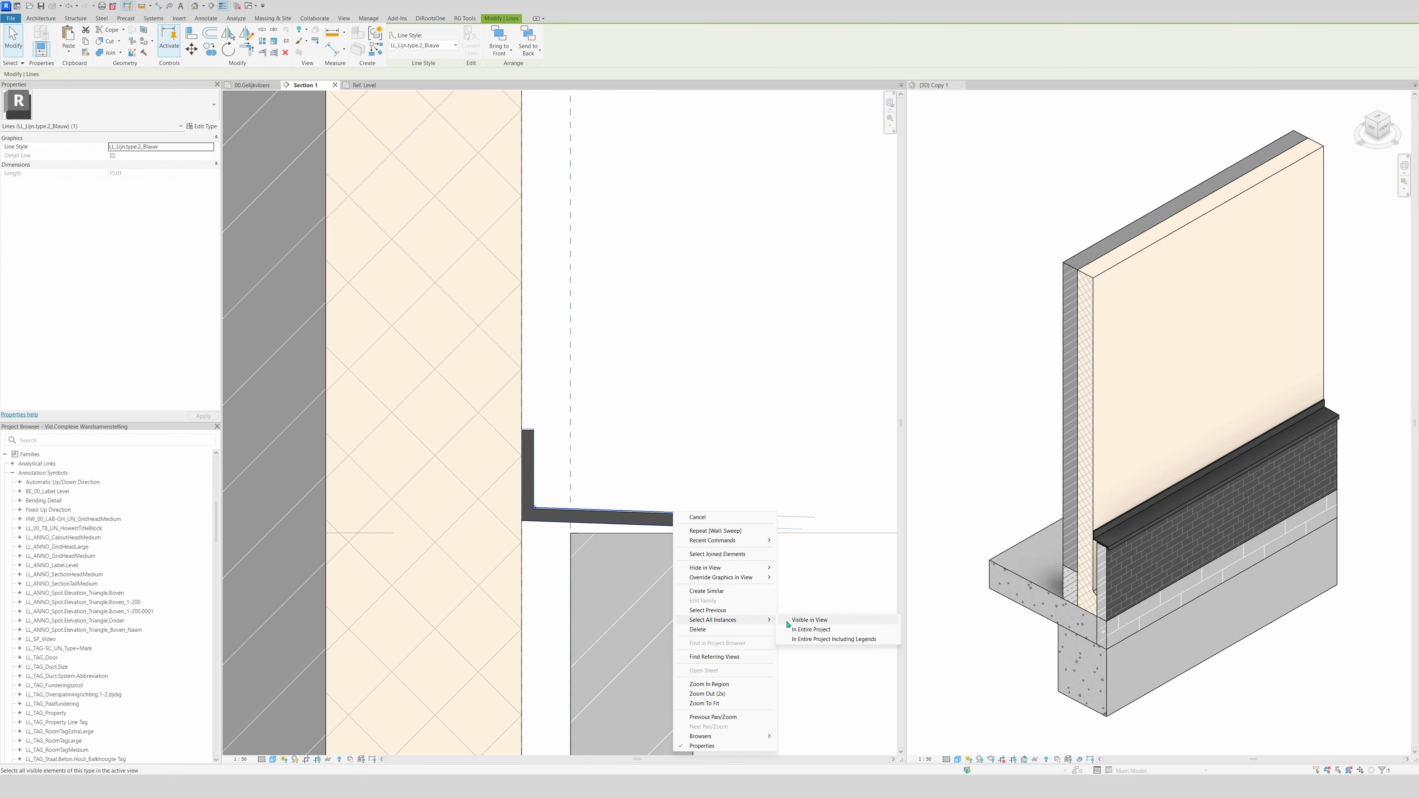
{"action": "left_click", "coordinate": [789, 621]}
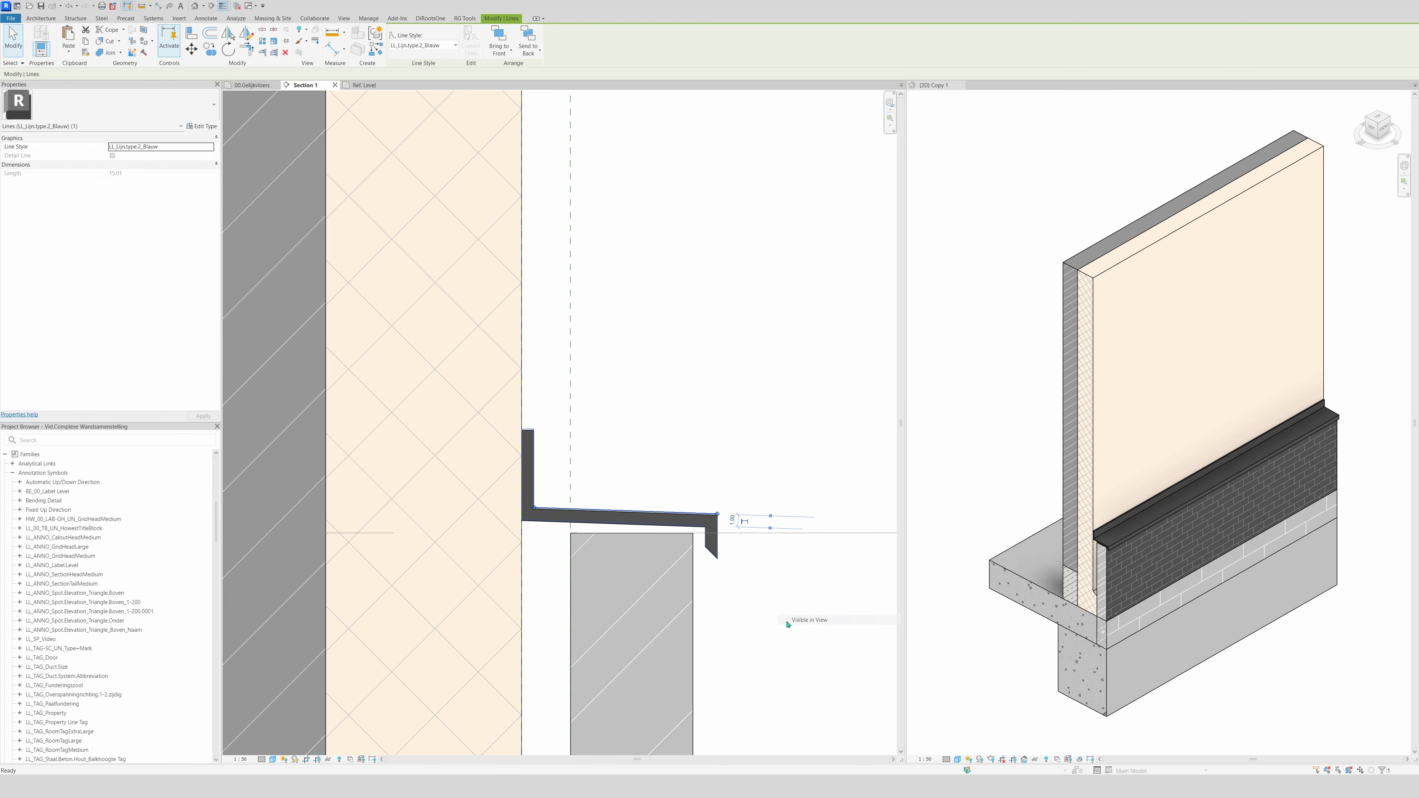
{"action": "left_click", "coordinate": [759, 502]}
- Examine the flashing and the whole wall assembly in the section and the 3D view
{"action": "scroll", "coordinate": [650, 515], "scroll_direction": "down", "scroll_amount": 6}
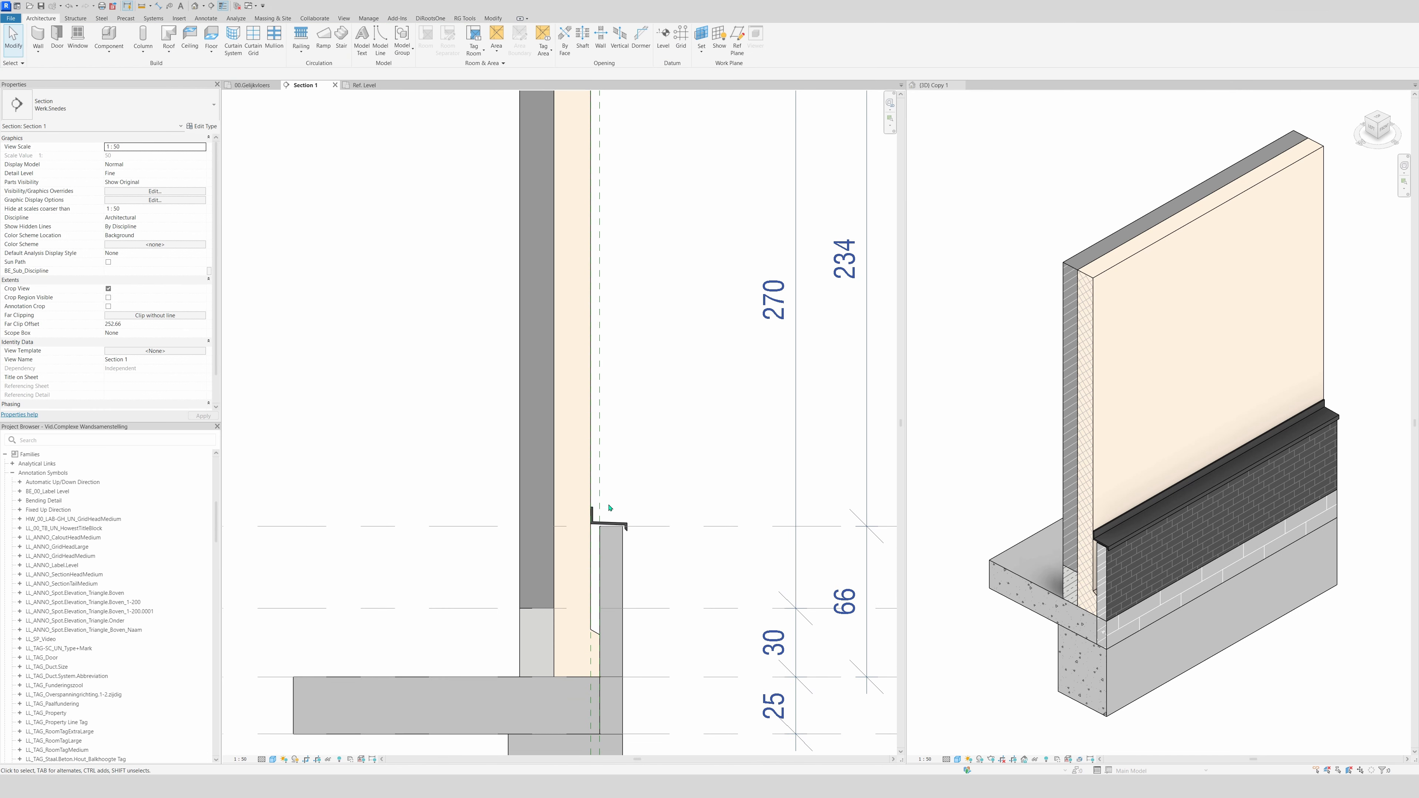
{"action": "scroll", "coordinate": [650, 515], "scroll_direction": "down", "scroll_amount": 3}
{"action": "middle_click_drag", "start_coordinate": [1279, 584], "coordinate": [1200, 572]}
{"action": "scroll", "coordinate": [1055, 532], "scroll_direction": "up", "scroll_amount": 4}
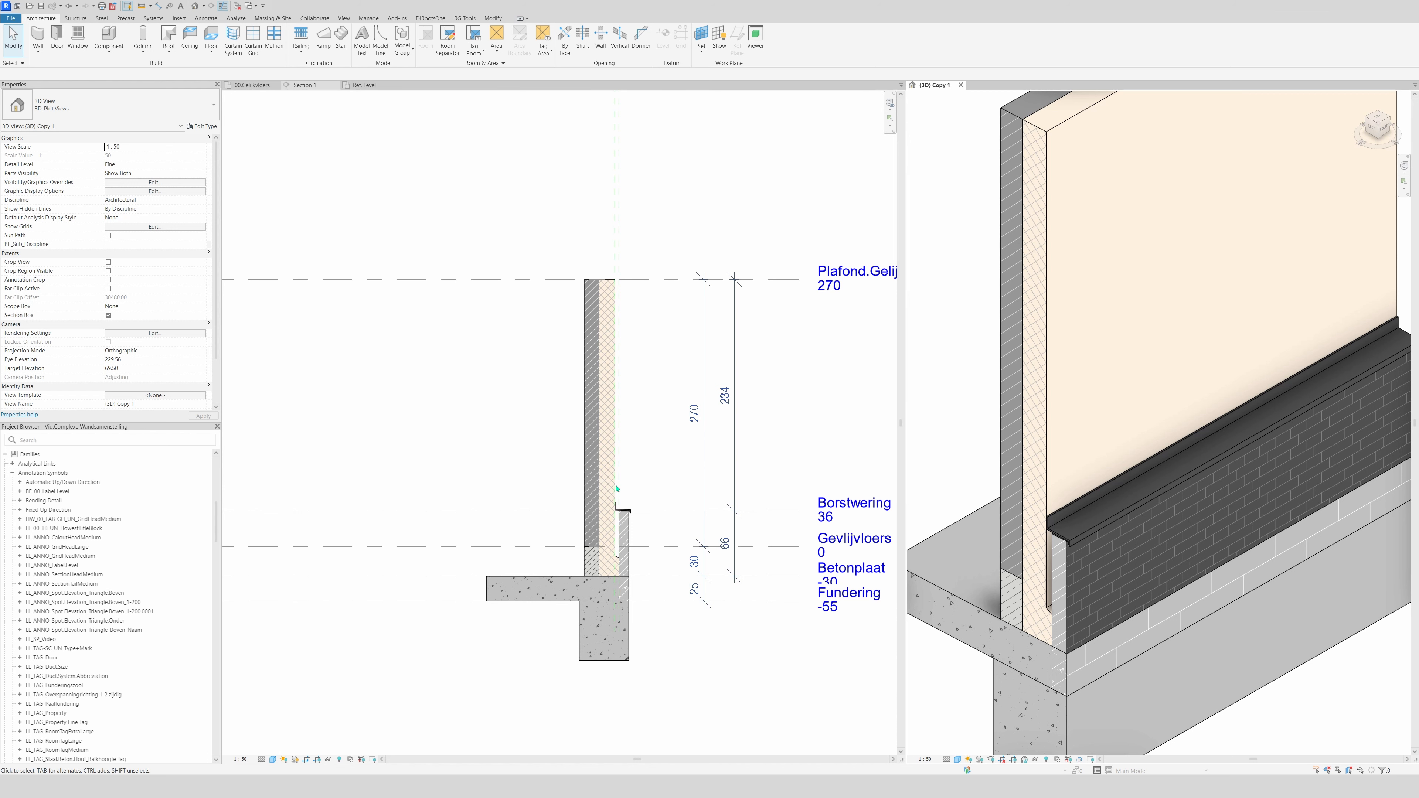
{"action": "middle_click_drag", "start_coordinate": [607, 428], "coordinate": [451, 467]}
{"action": "scroll", "coordinate": [515, 451], "scroll_direction": "down", "scroll_amount": 2}
{"action": "scroll", "coordinate": [1000, 457], "scroll_direction": "down", "scroll_amount": 2}
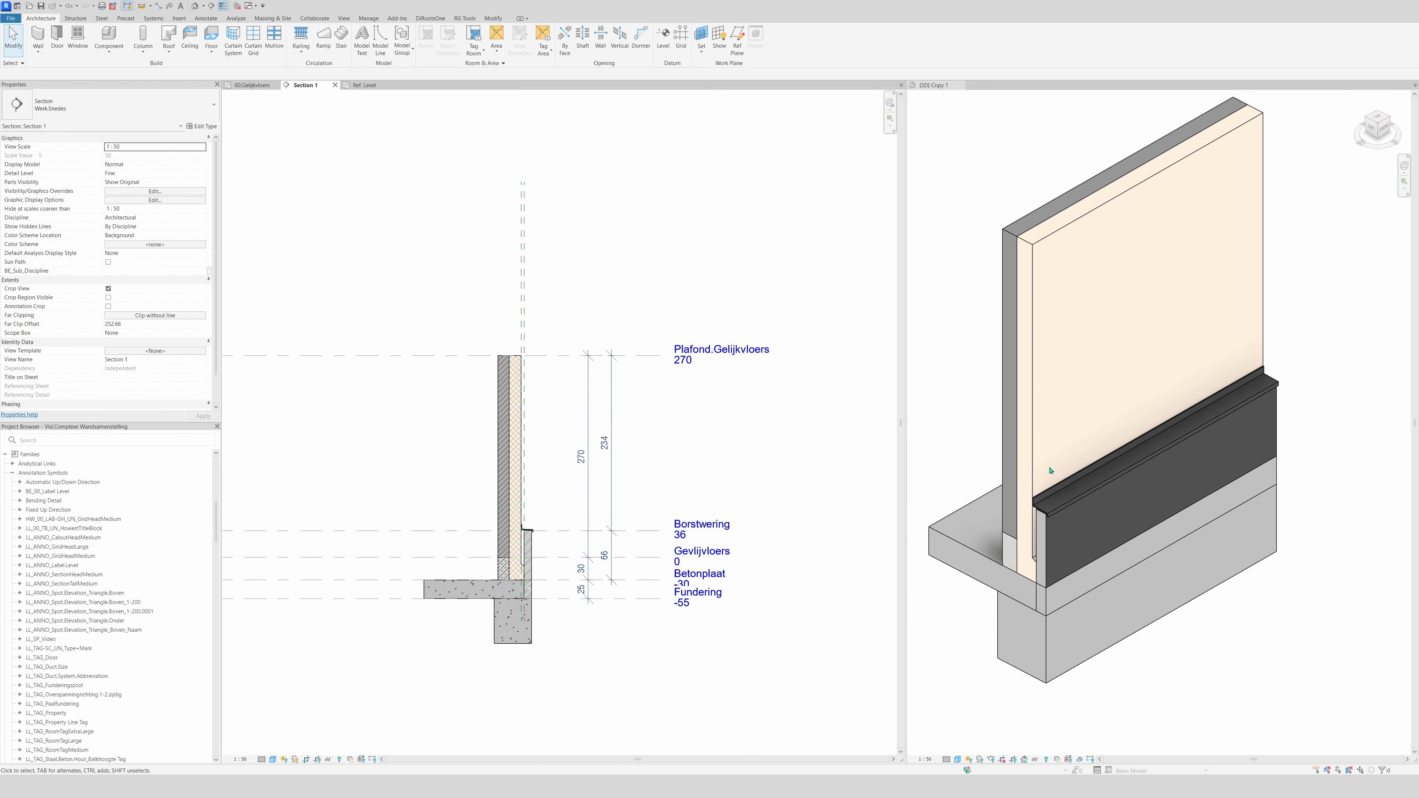
{"action": "middle_click_drag", "start_coordinate": [1073, 463], "coordinate": [1087, 495]}
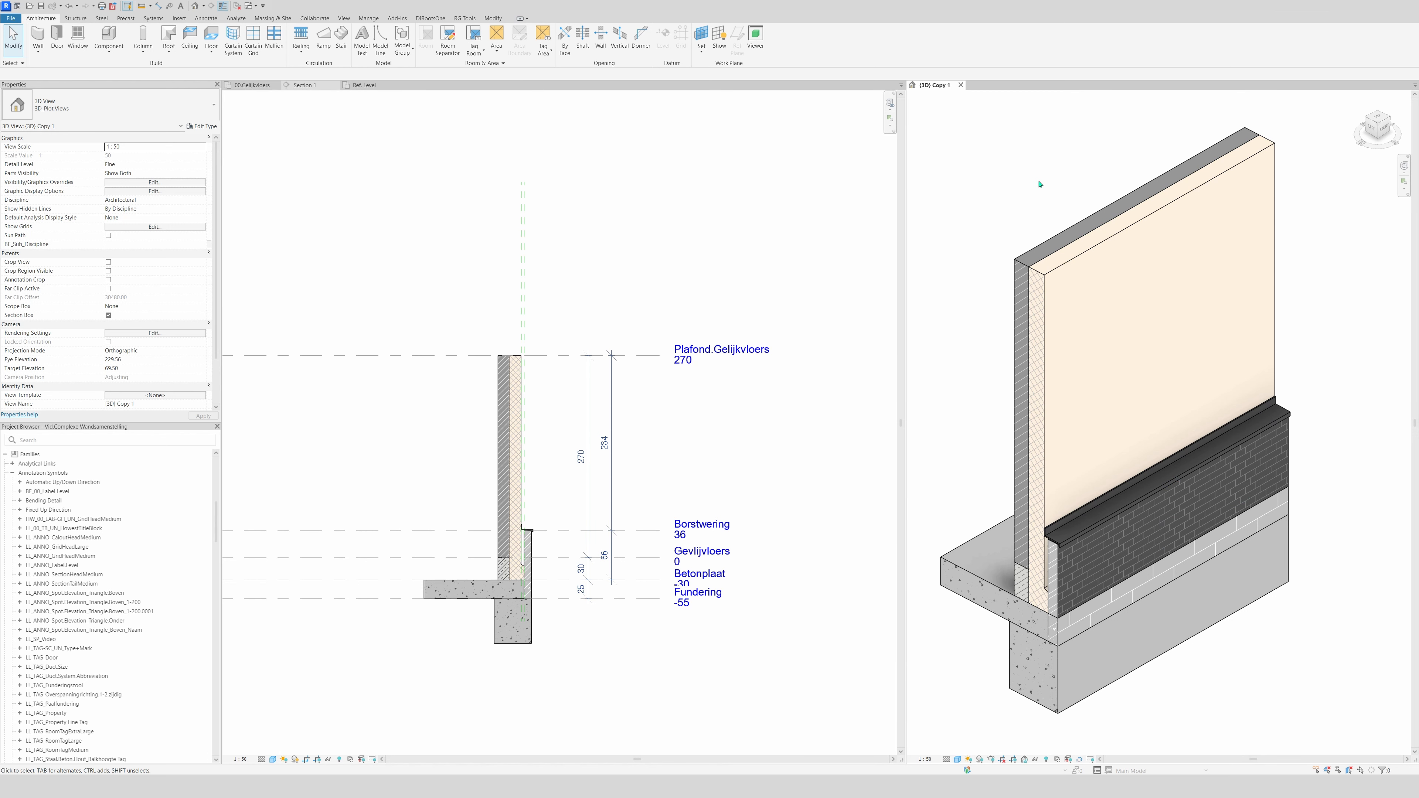
{"action": "left_click", "coordinate": [769, 265]}
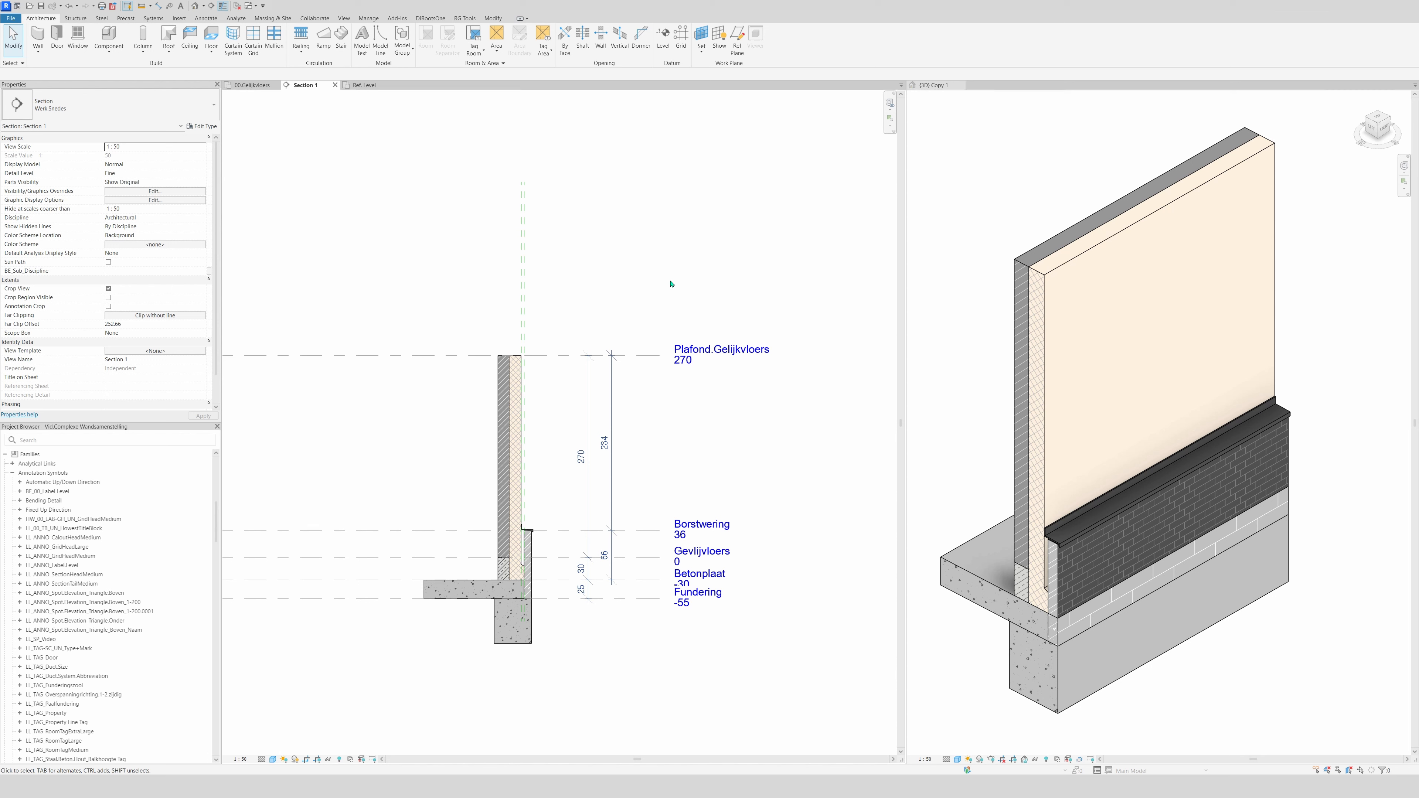
- Open the Section 3 view from its section line in the 00.Gelijkvloers floor plan
{"action": "left_click", "coordinate": [252, 85]}
{"action": "scroll", "coordinate": [485, 443], "scroll_direction": "down", "scroll_amount": 2}
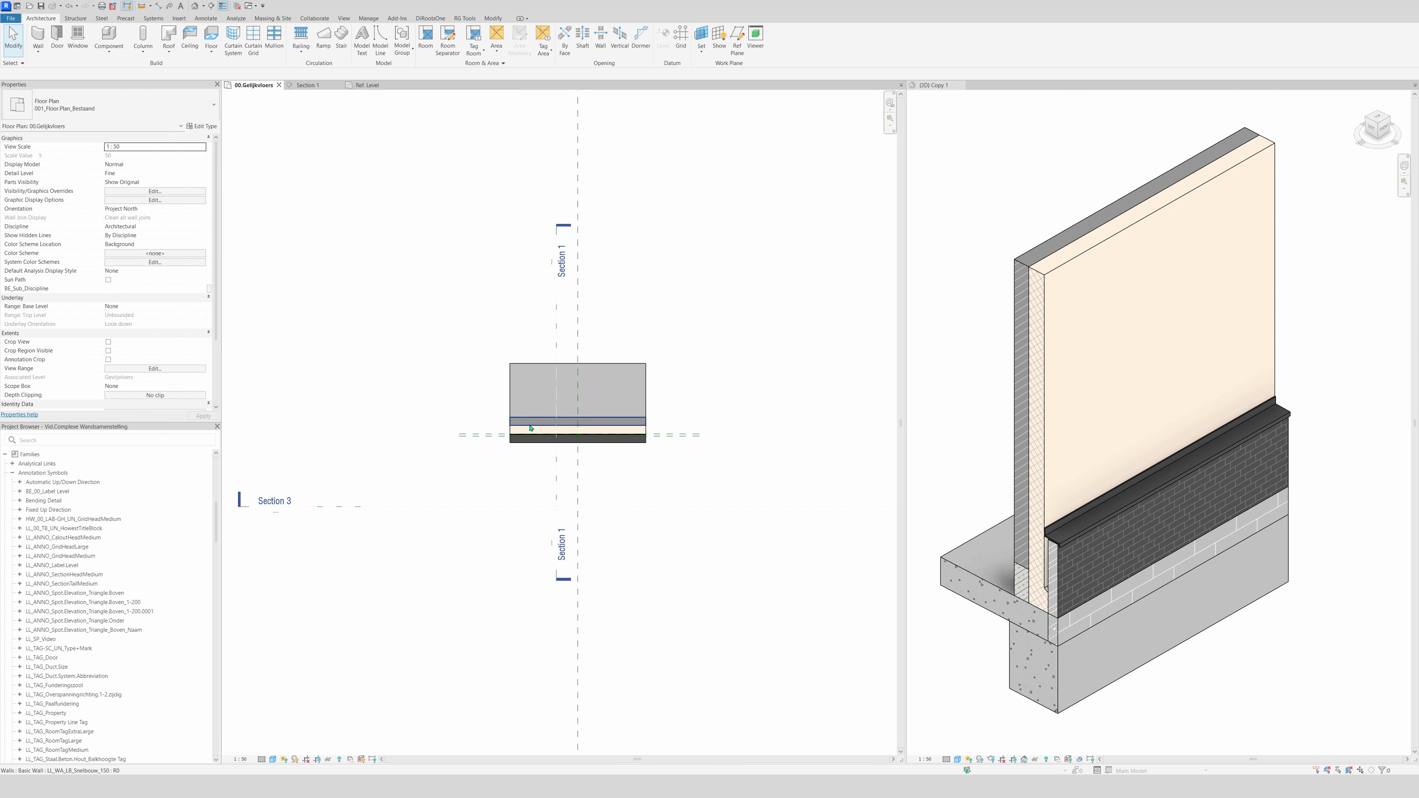
{"action": "left_click", "coordinate": [460, 506]}
{"action": "right_click", "coordinate": [464, 506]}
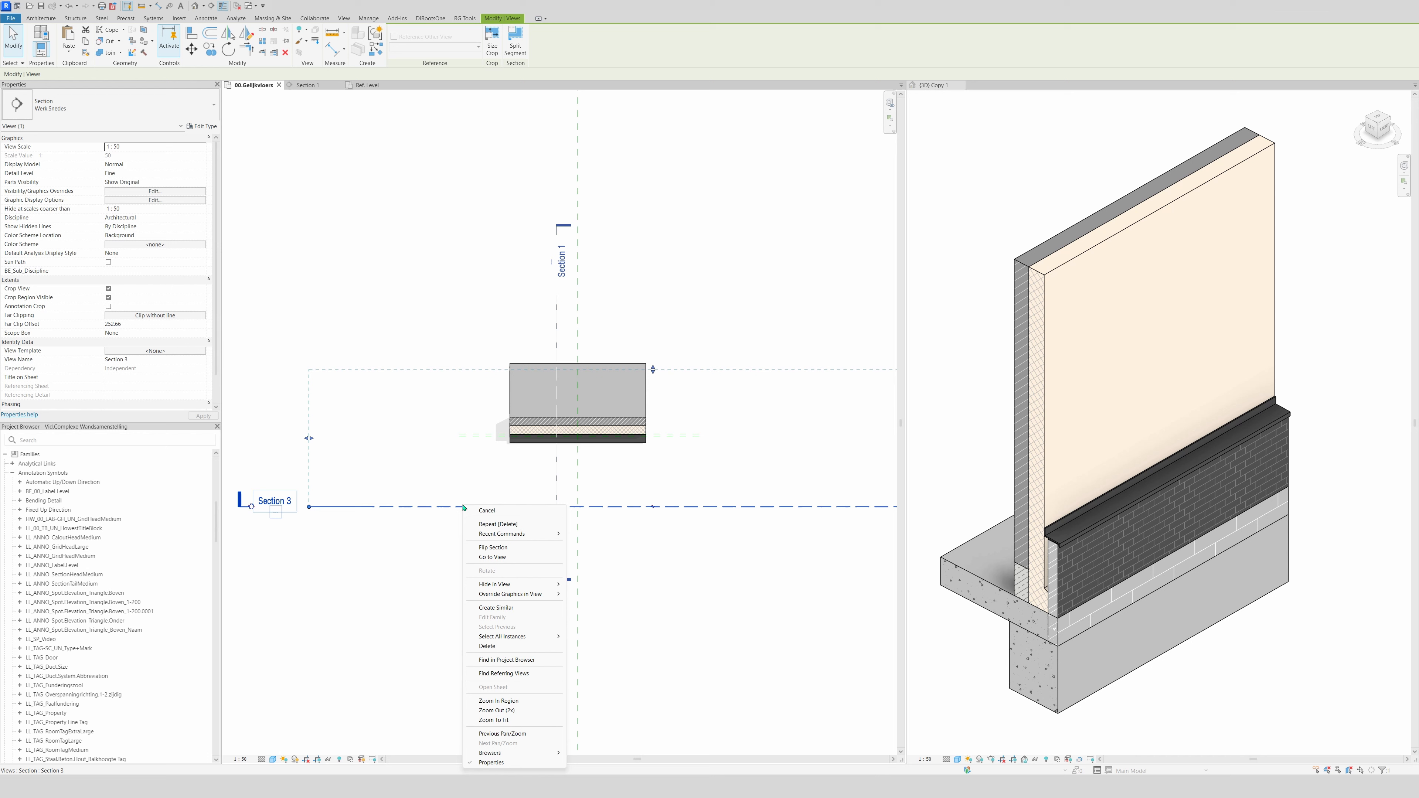
{"action": "left_click", "coordinate": [492, 558]}
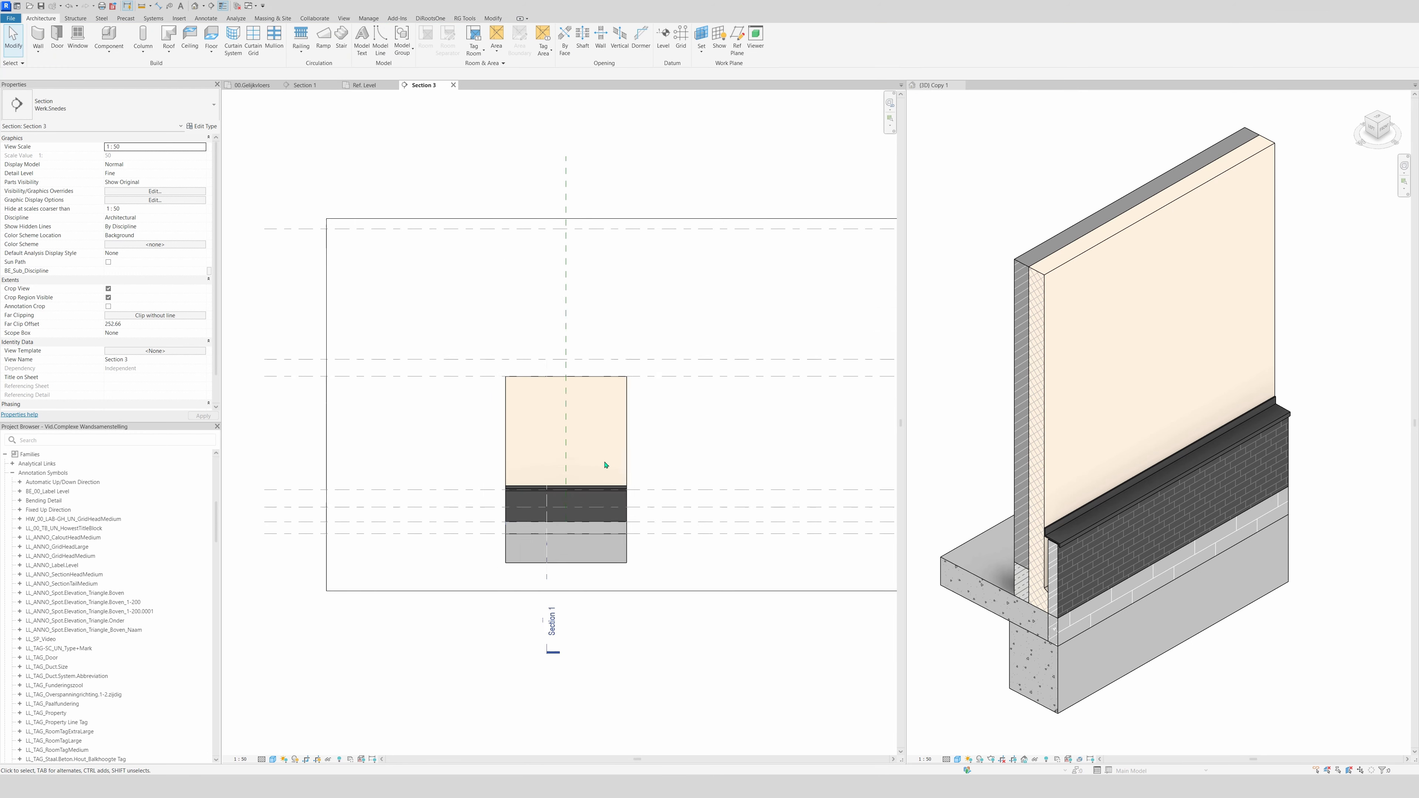
- Hide the Section 1 marker in the Section 3 view
{"action": "scroll", "coordinate": [605, 464], "scroll_direction": "up", "scroll_amount": 2}
{"action": "left_click", "coordinate": [517, 275]}
{"action": "right_click", "coordinate": [518, 276]}
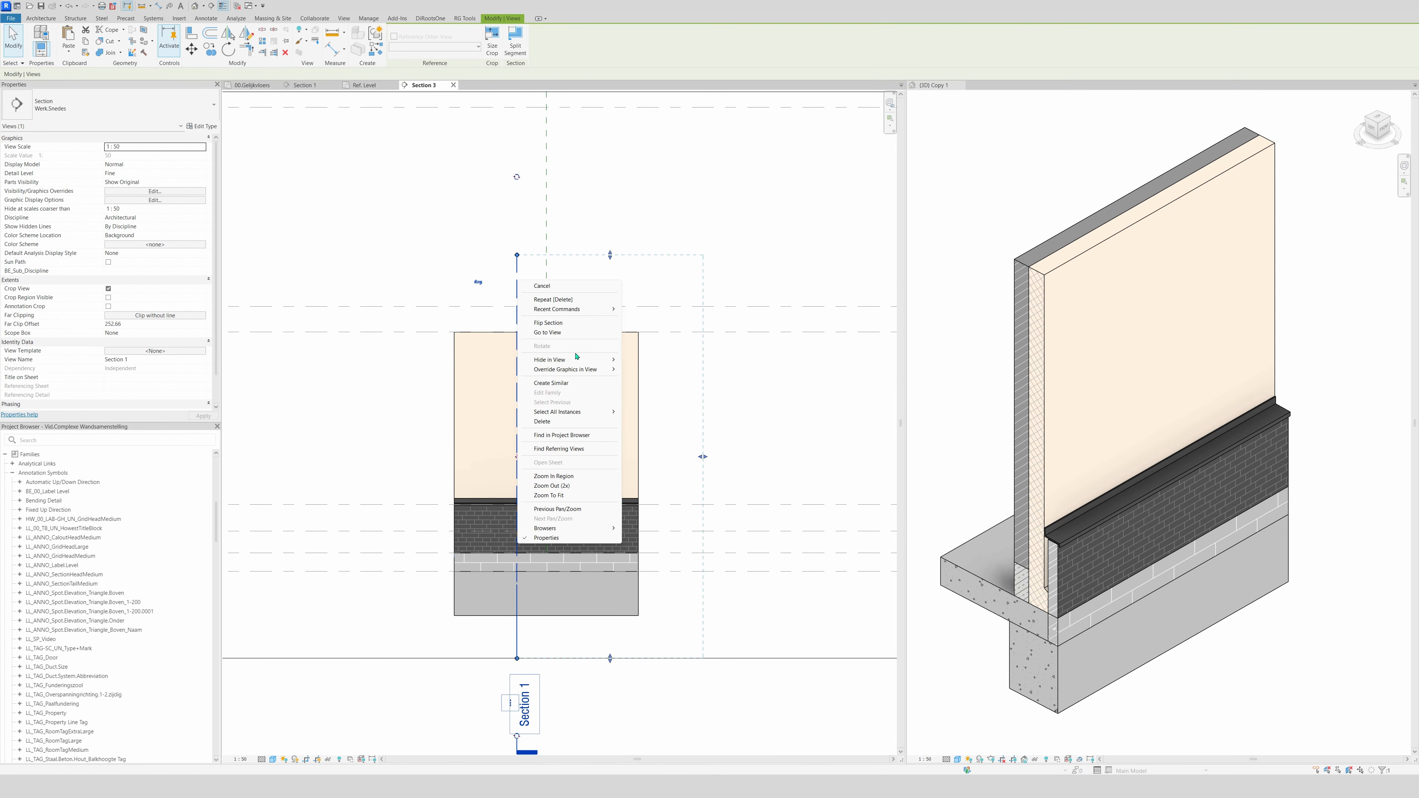
{"action": "mouse_move", "coordinate": [581, 360]}
{"action": "left_click", "coordinate": [643, 359]}
{"action": "scroll", "coordinate": [531, 462], "scroll_direction": "up", "scroll_amount": 2}
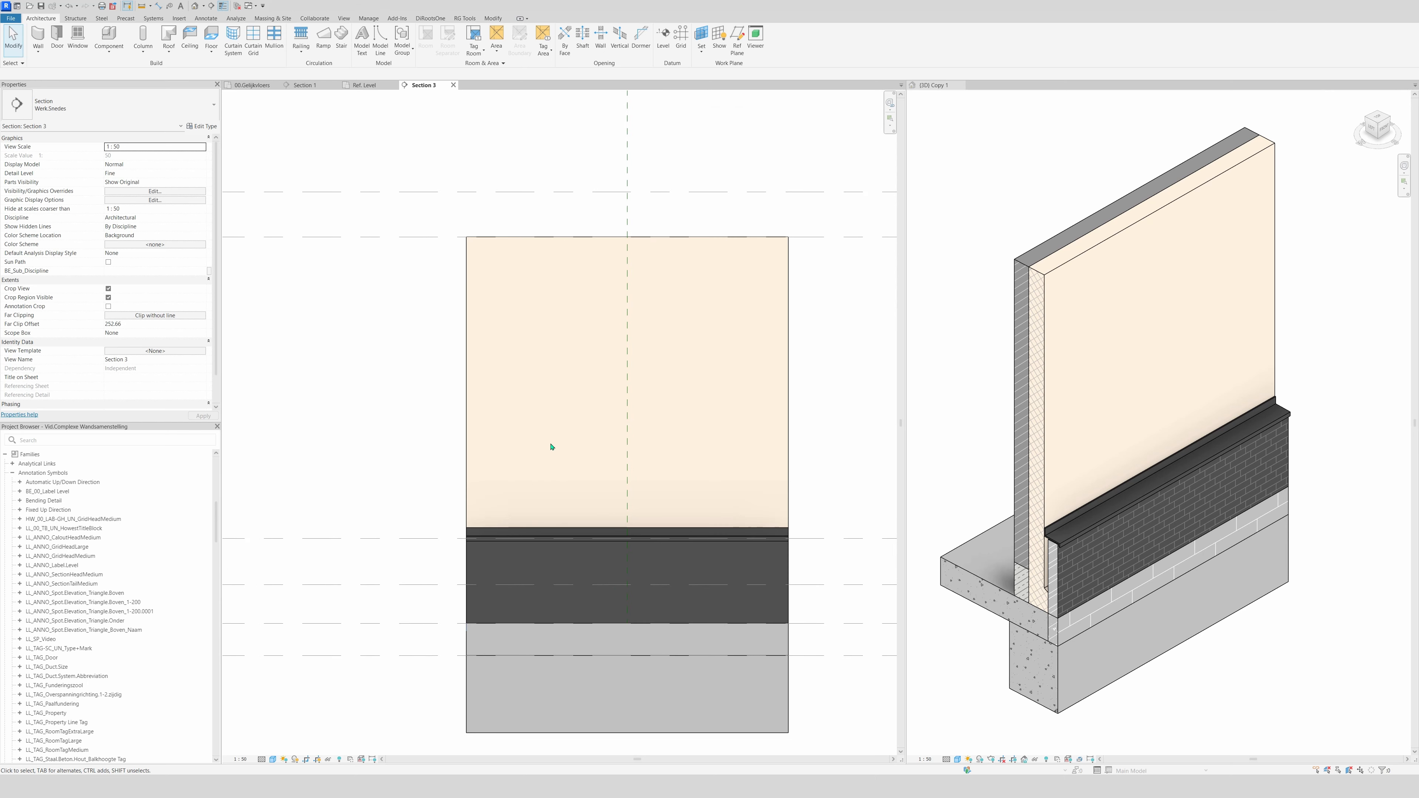
{"action": "scroll", "coordinate": [551, 447], "scroll_direction": "down", "scroll_amount": 1}
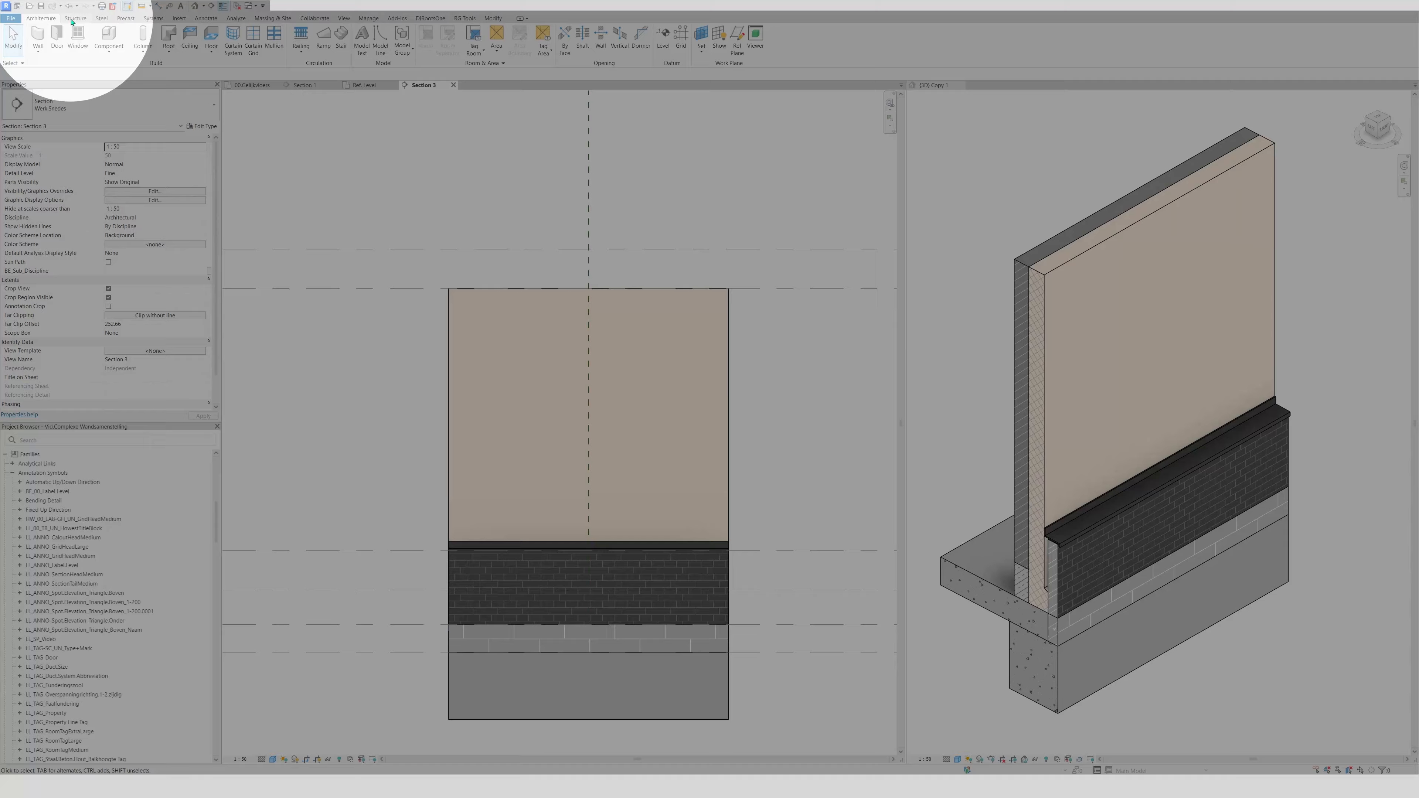
- Start a structural beam system, set its work plane by picking the cream insulation wall's face, and show that plane
{"action": "left_click", "coordinate": [73, 20]}
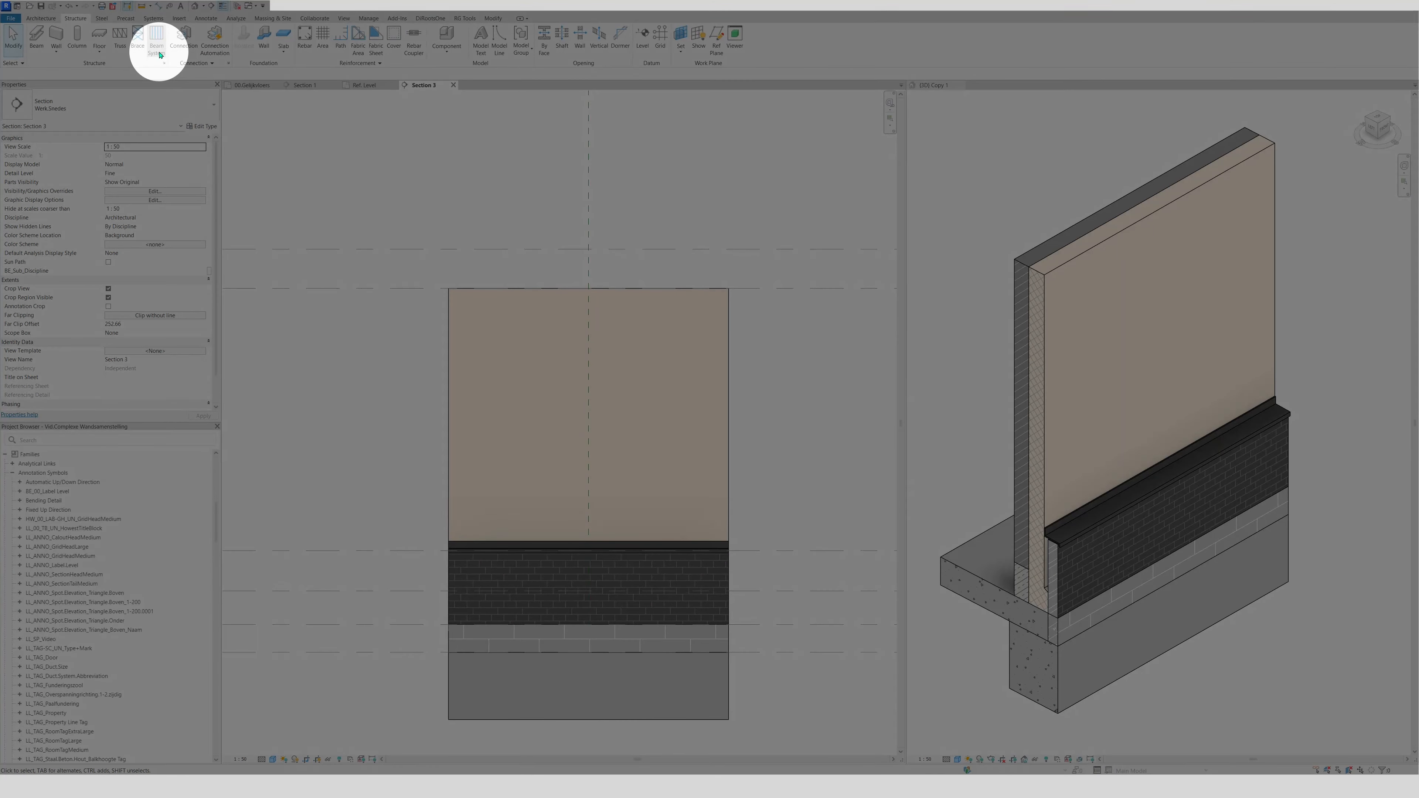
{"action": "left_click", "coordinate": [159, 51]}
{"action": "key", "text": "Escape"}
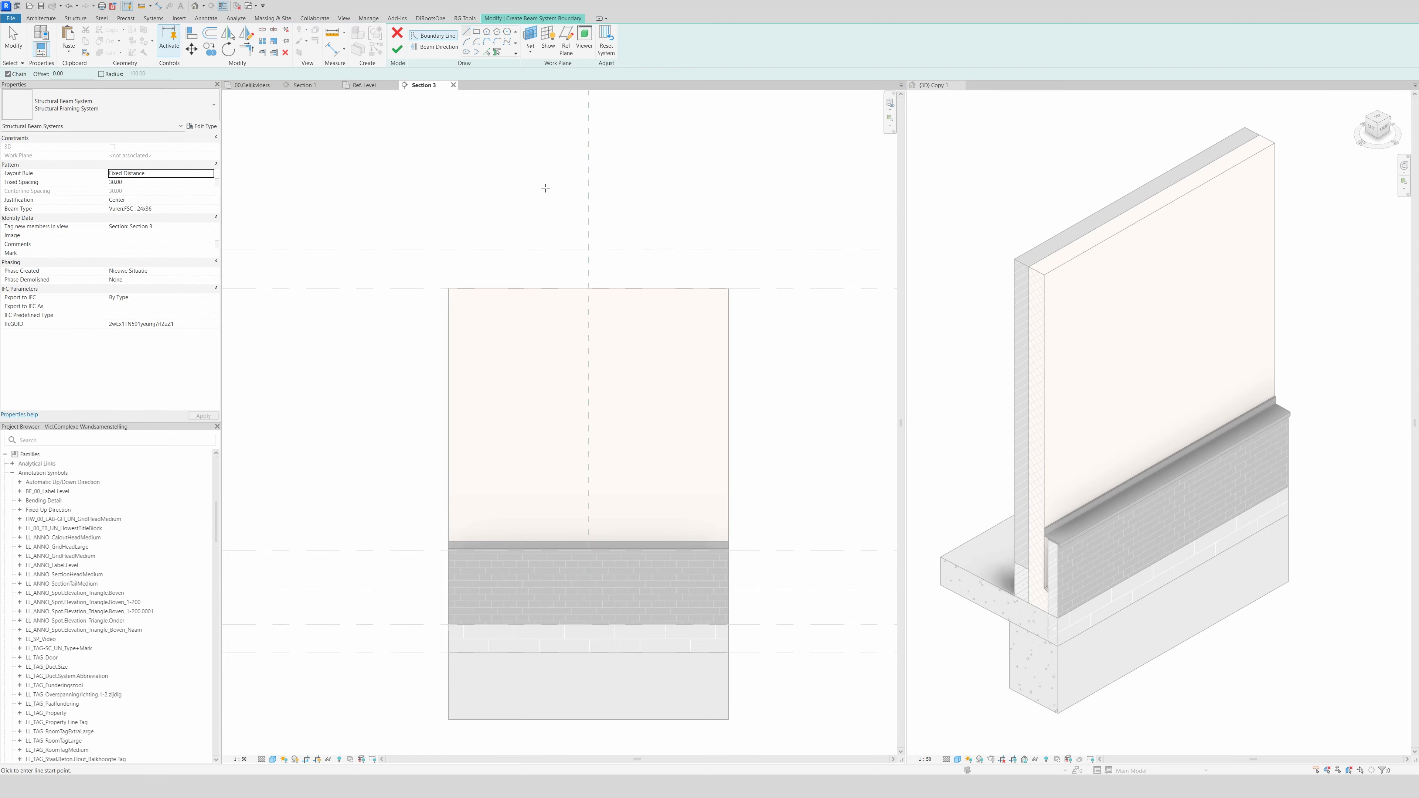
{"action": "left_click", "coordinate": [532, 54]}
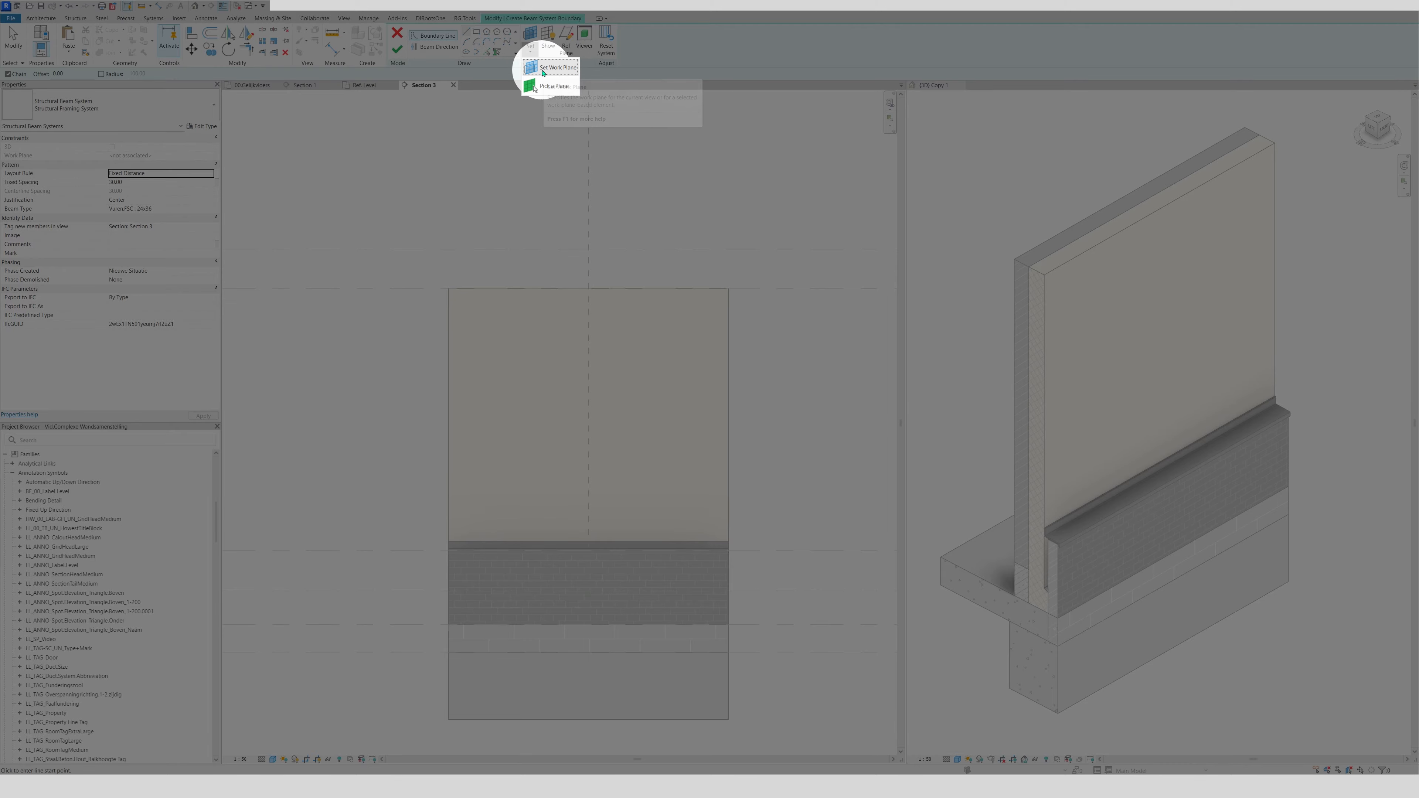
{"action": "left_click", "coordinate": [550, 67]}
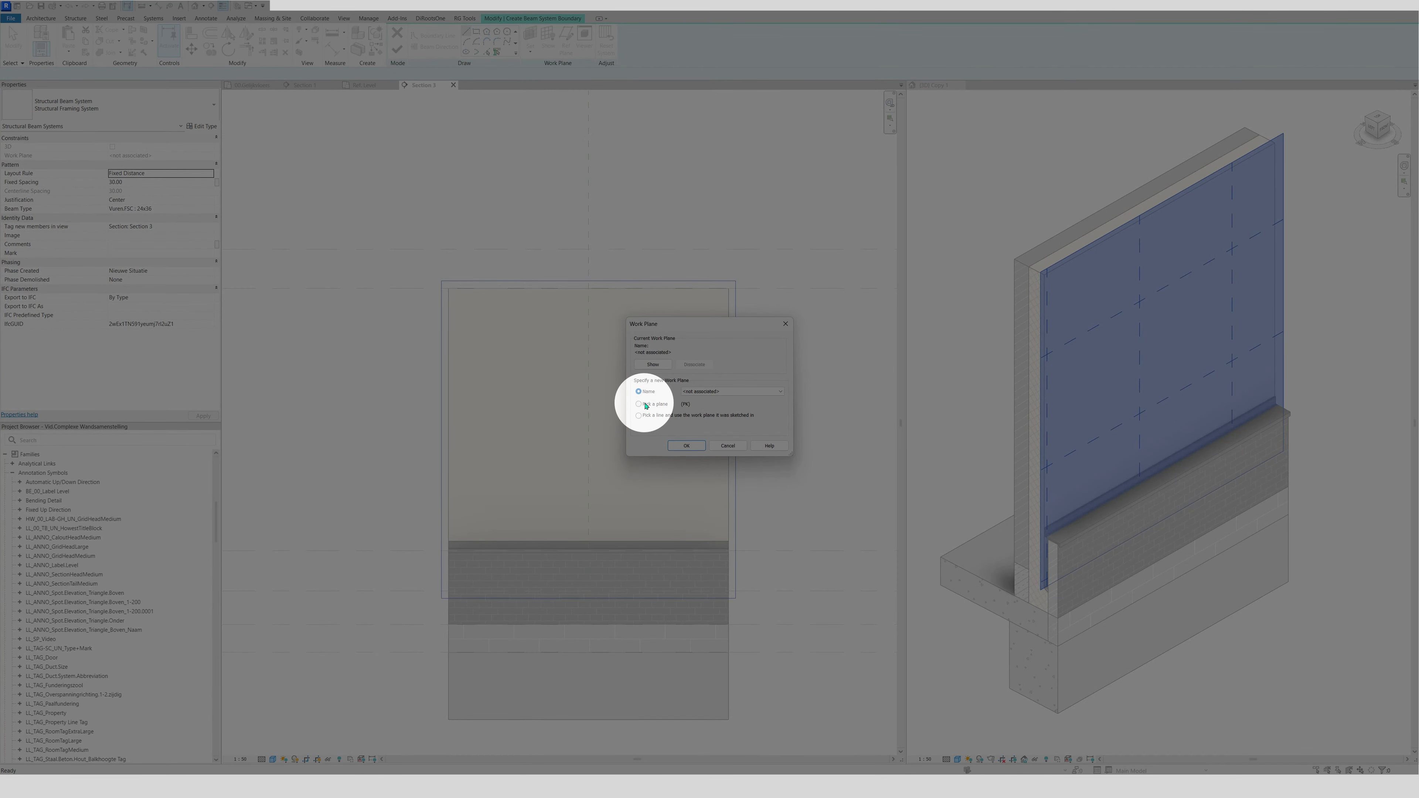
{"action": "left_click", "coordinate": [639, 405]}
{"action": "left_click", "coordinate": [687, 446]}
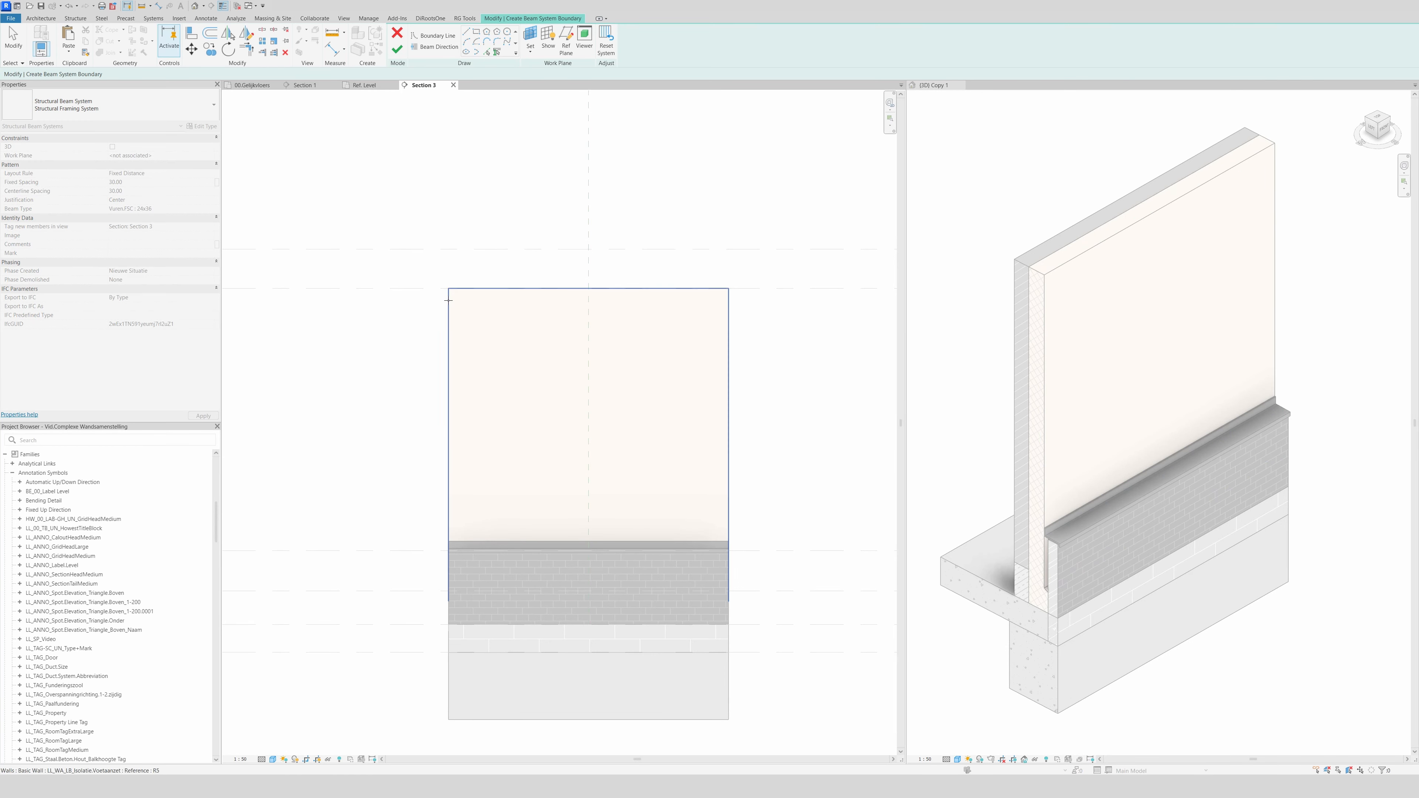
{"action": "left_click", "coordinate": [448, 300]}
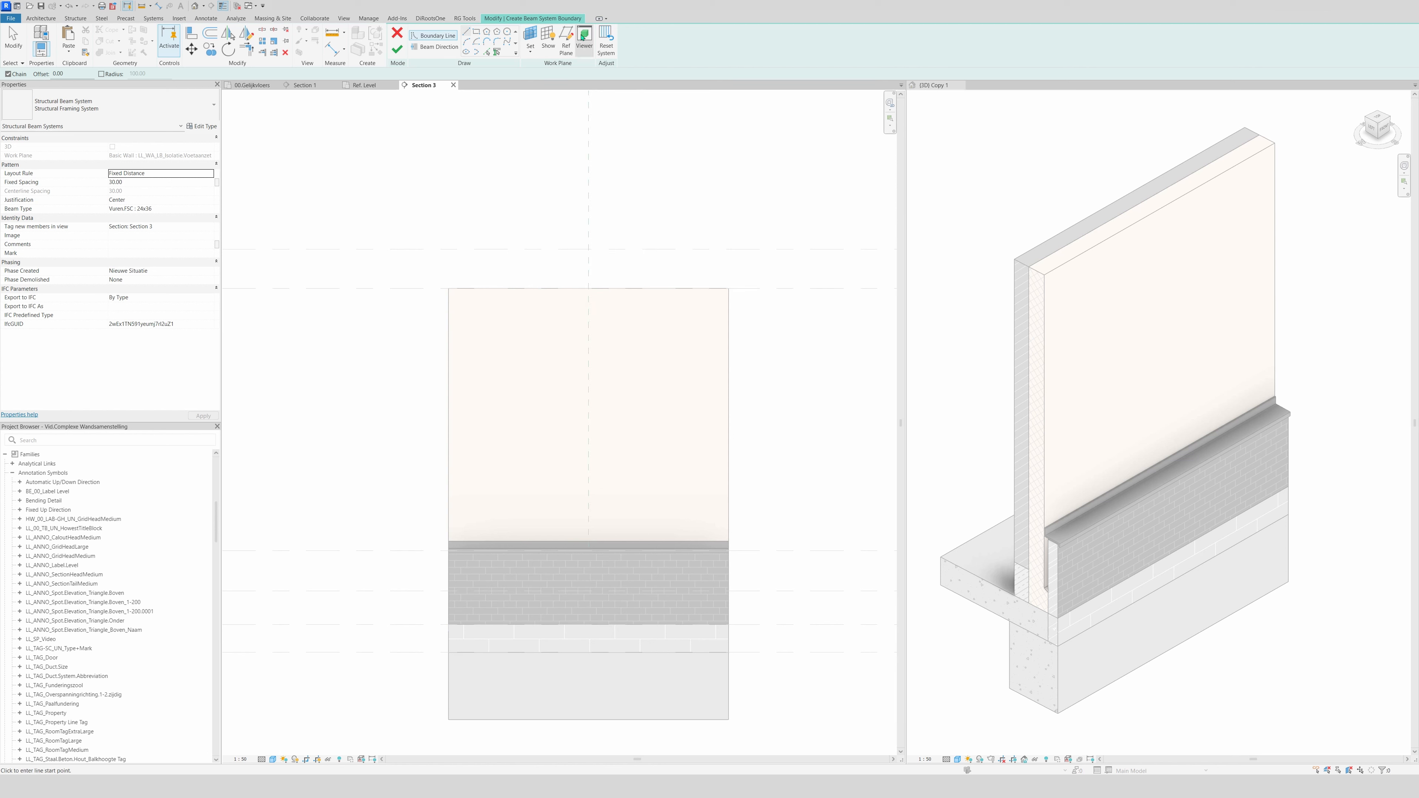
{"action": "left_click", "coordinate": [548, 39]}
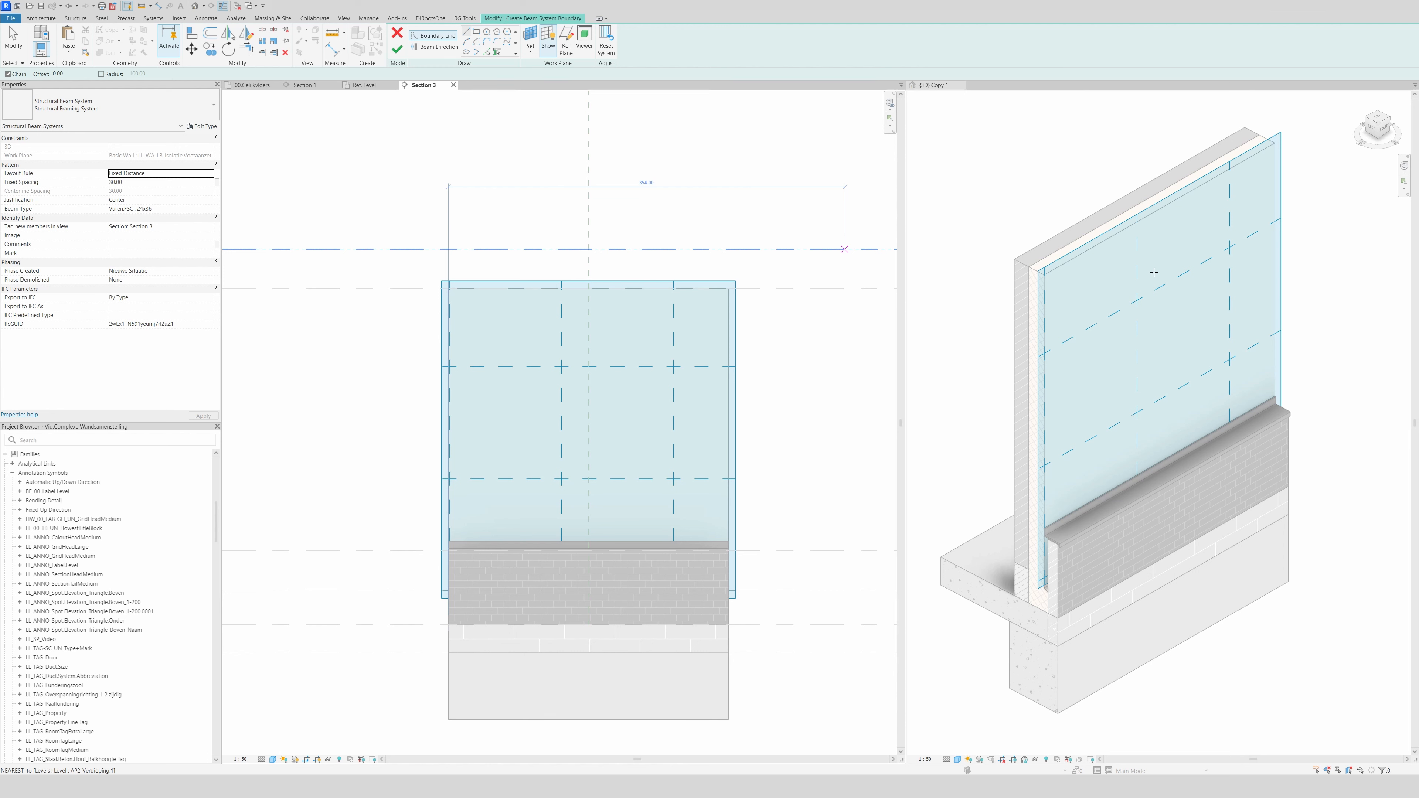
- Sketch a rectangular beam system boundary over the cream wall face, from its upper corner down to the flashing's upper edge
{"action": "left_click", "coordinate": [476, 35]}
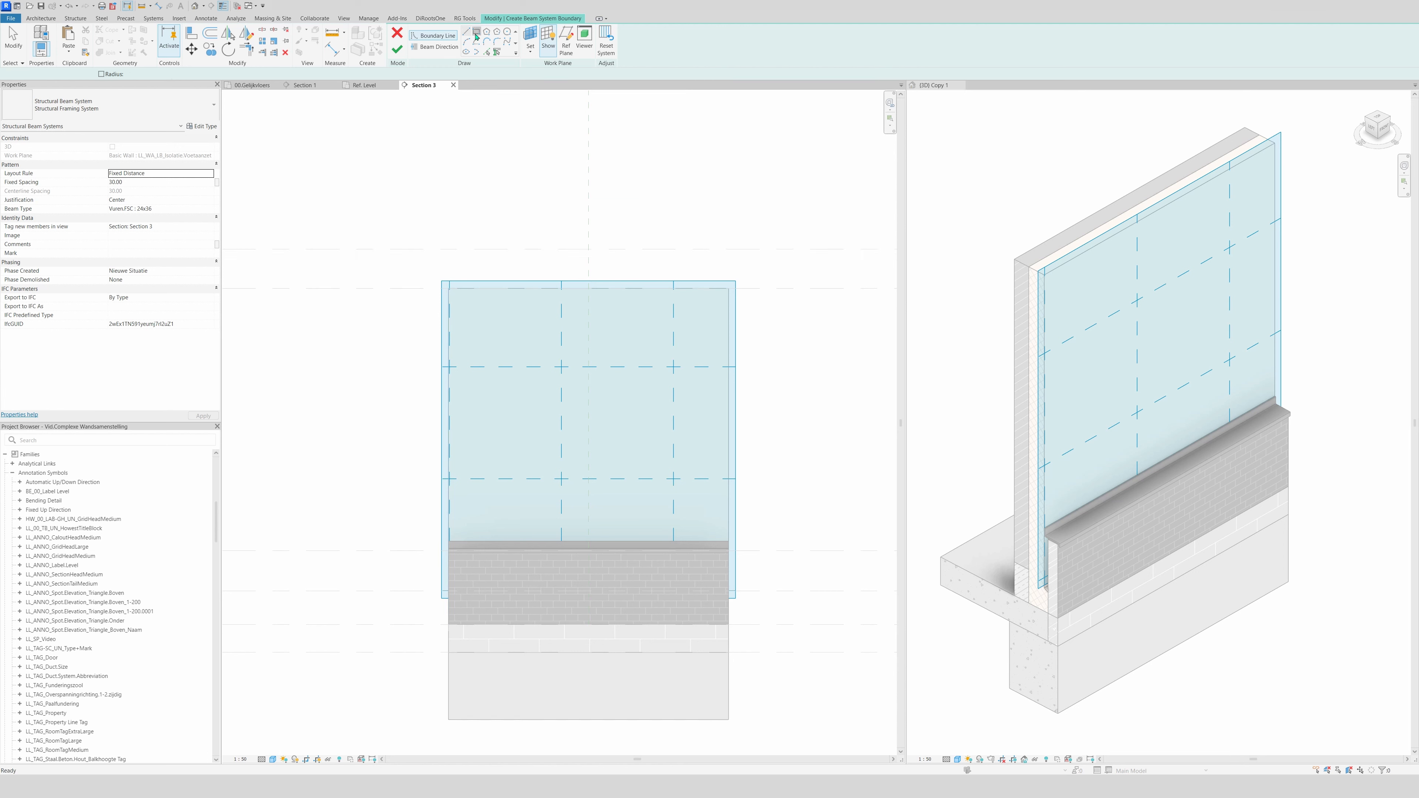
{"action": "left_click", "coordinate": [448, 288]}
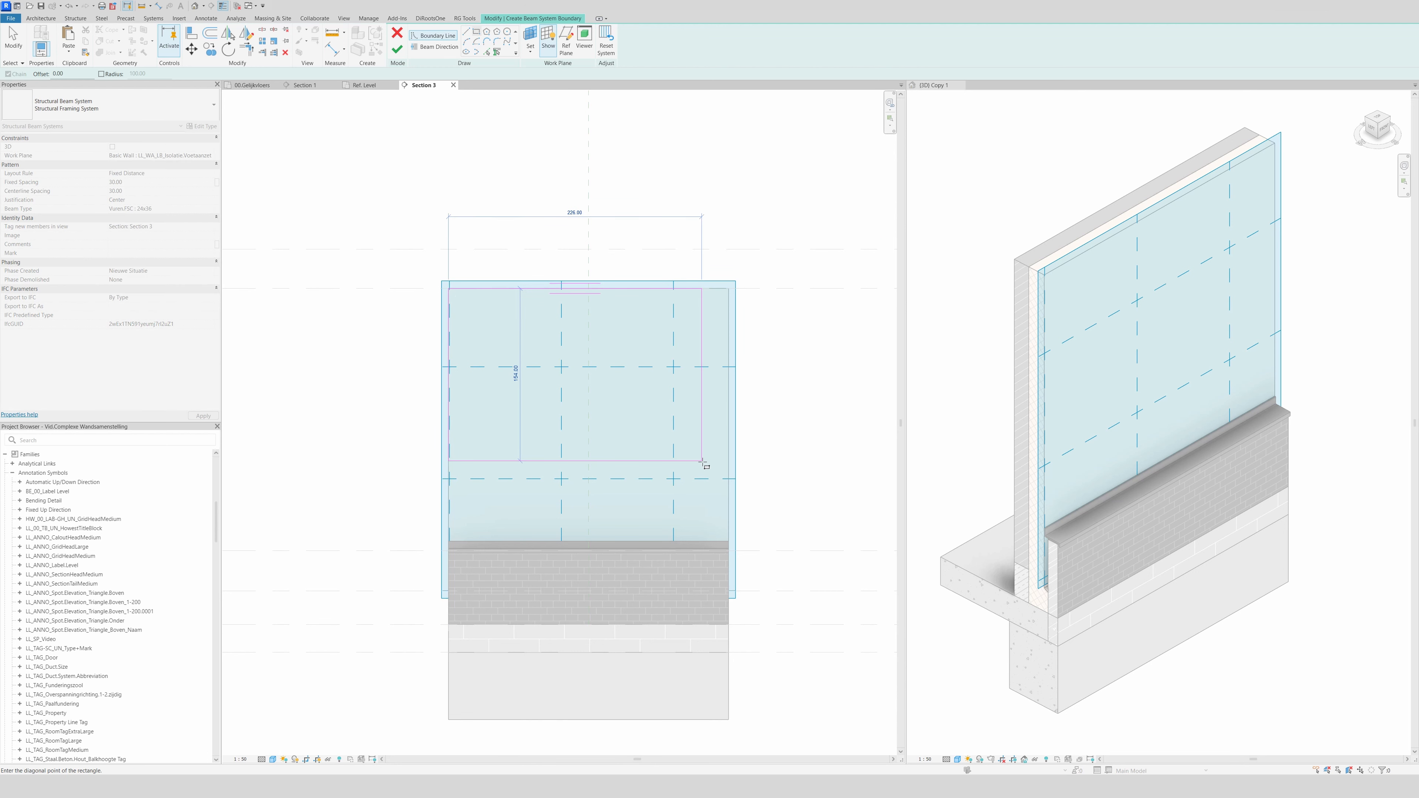
{"action": "left_click", "coordinate": [728, 541]}
{"action": "key", "text": "Escape"}
{"action": "key", "text": "Escape"}
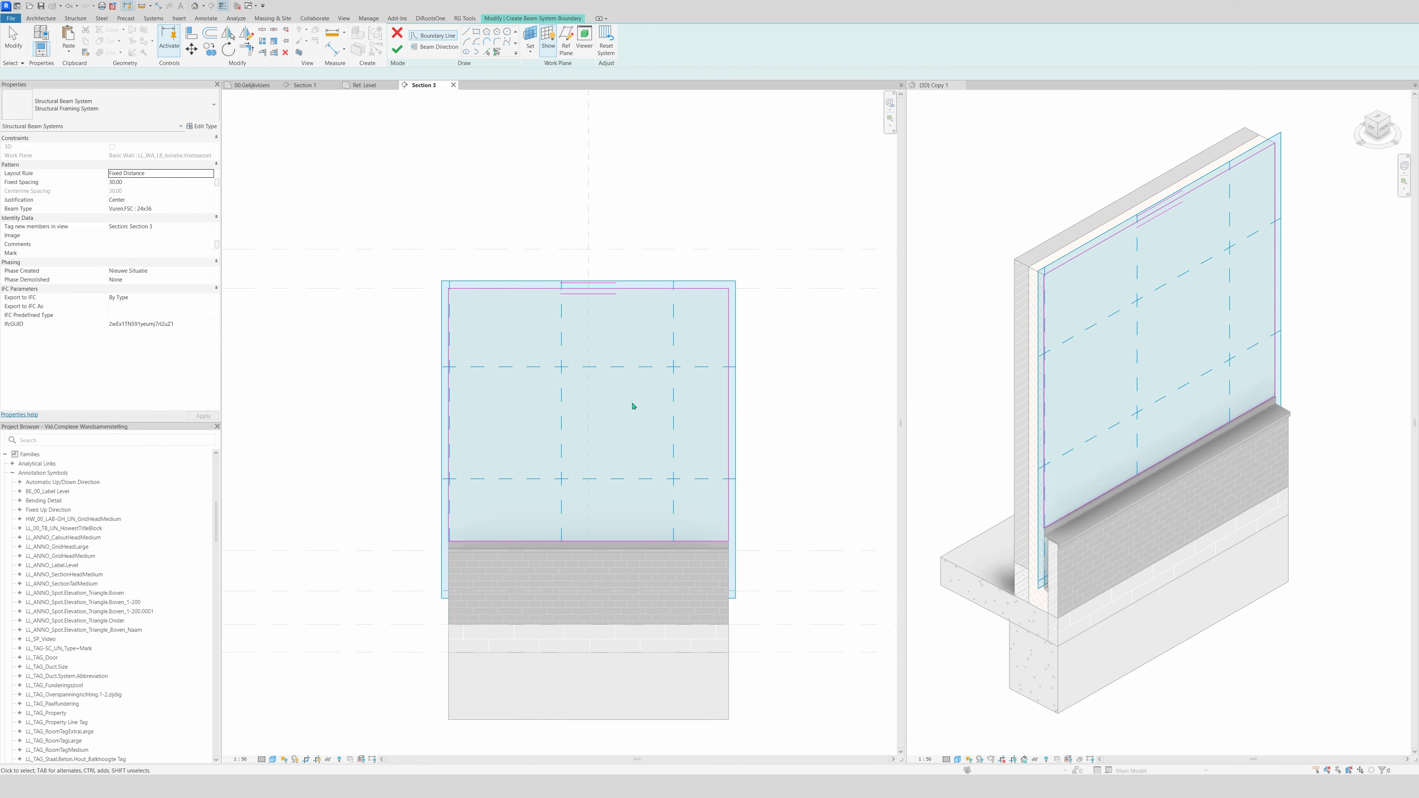
- Set the beam direction along the vertical boundary edge, choose the 2.5x10 Vuren beam type, and finish the beam system
{"action": "left_click", "coordinate": [436, 47]}
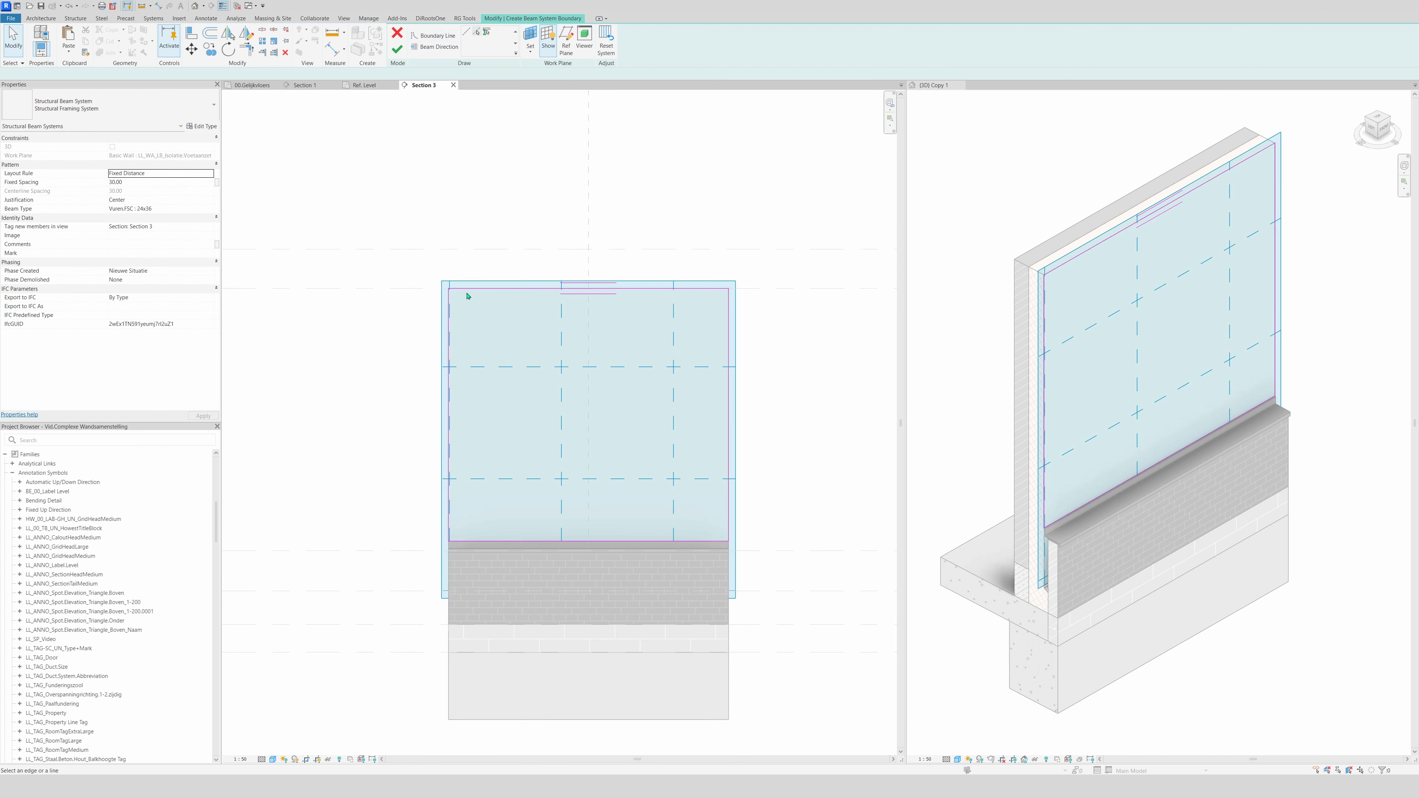
{"action": "left_click", "coordinate": [450, 347]}
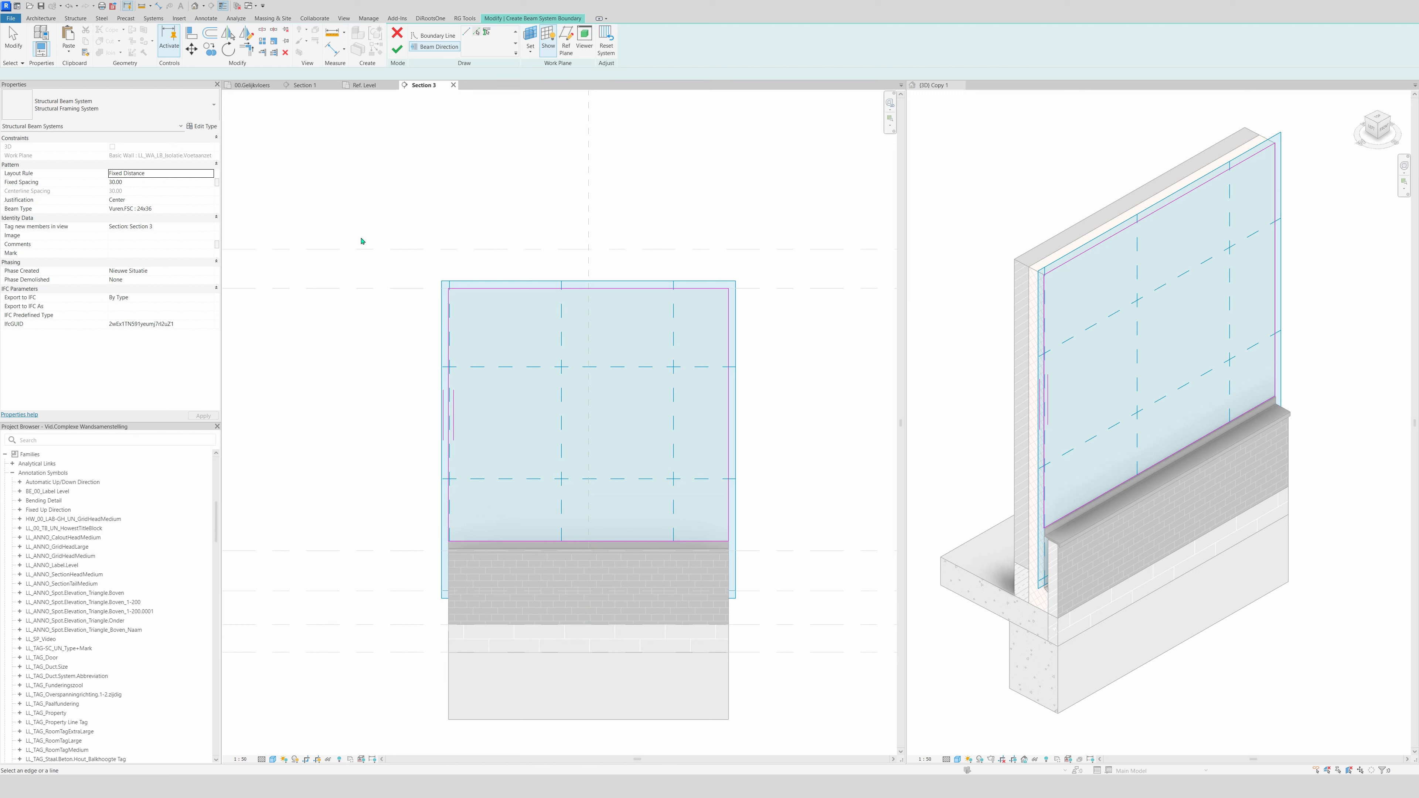
{"action": "left_click", "coordinate": [212, 209]}
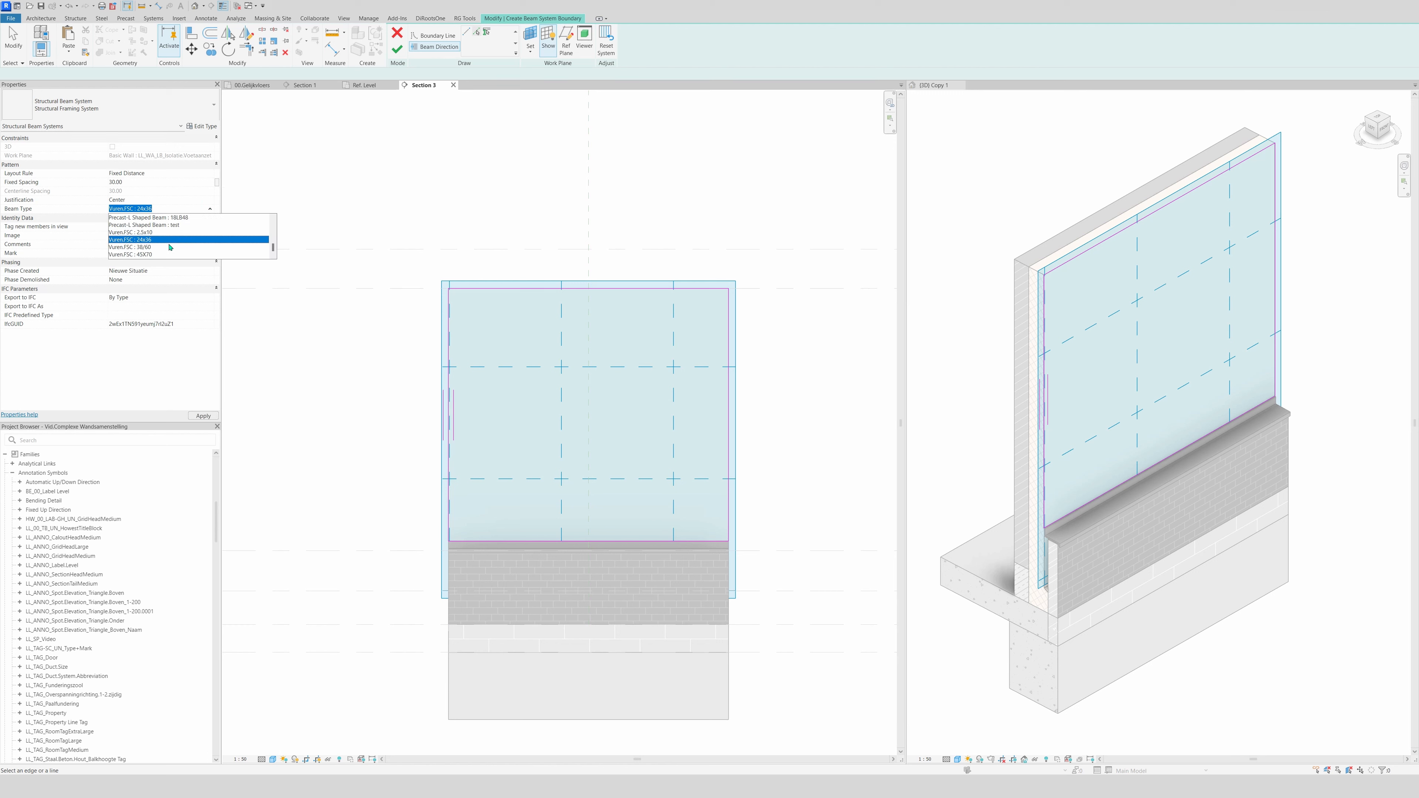
{"action": "left_click", "coordinate": [147, 232]}
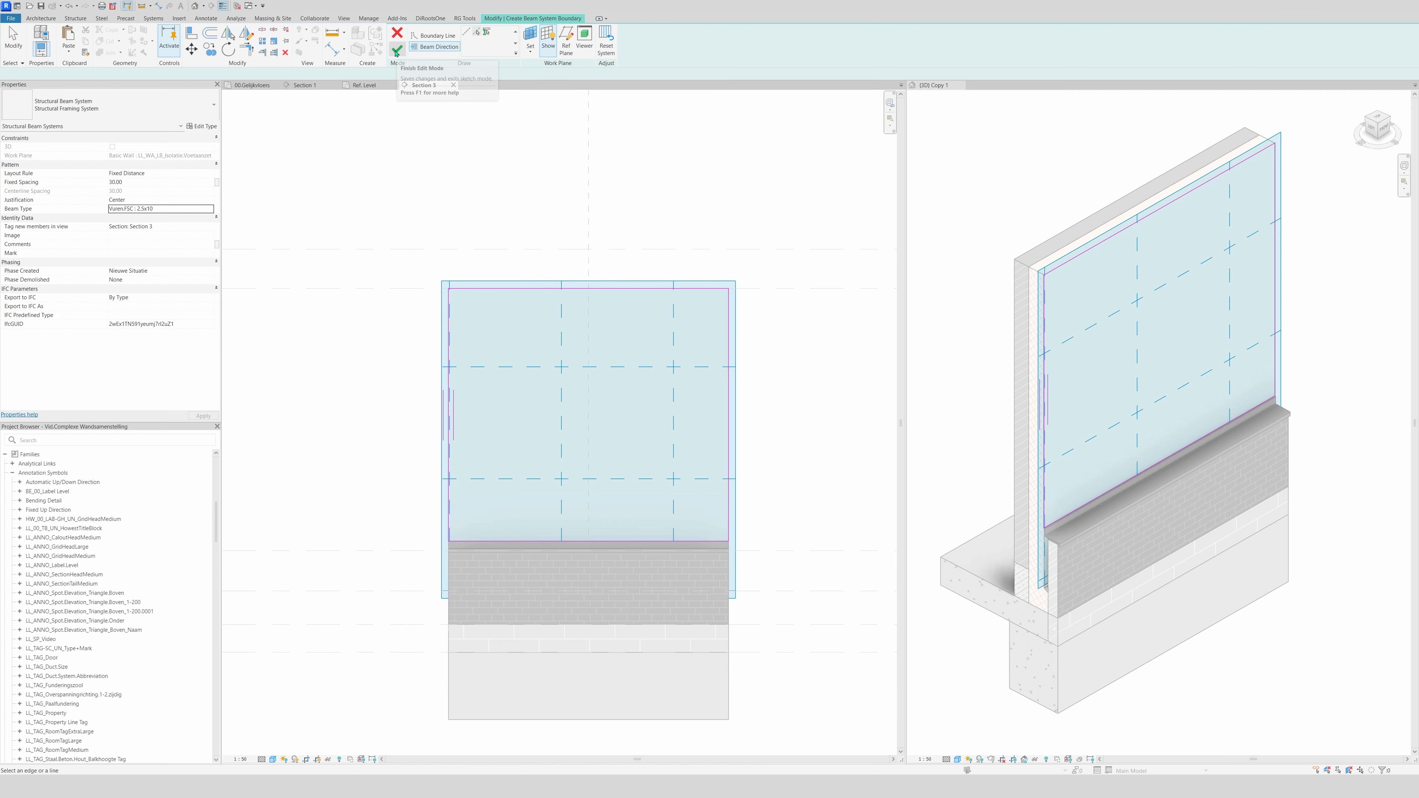
{"action": "left_click", "coordinate": [396, 51]}
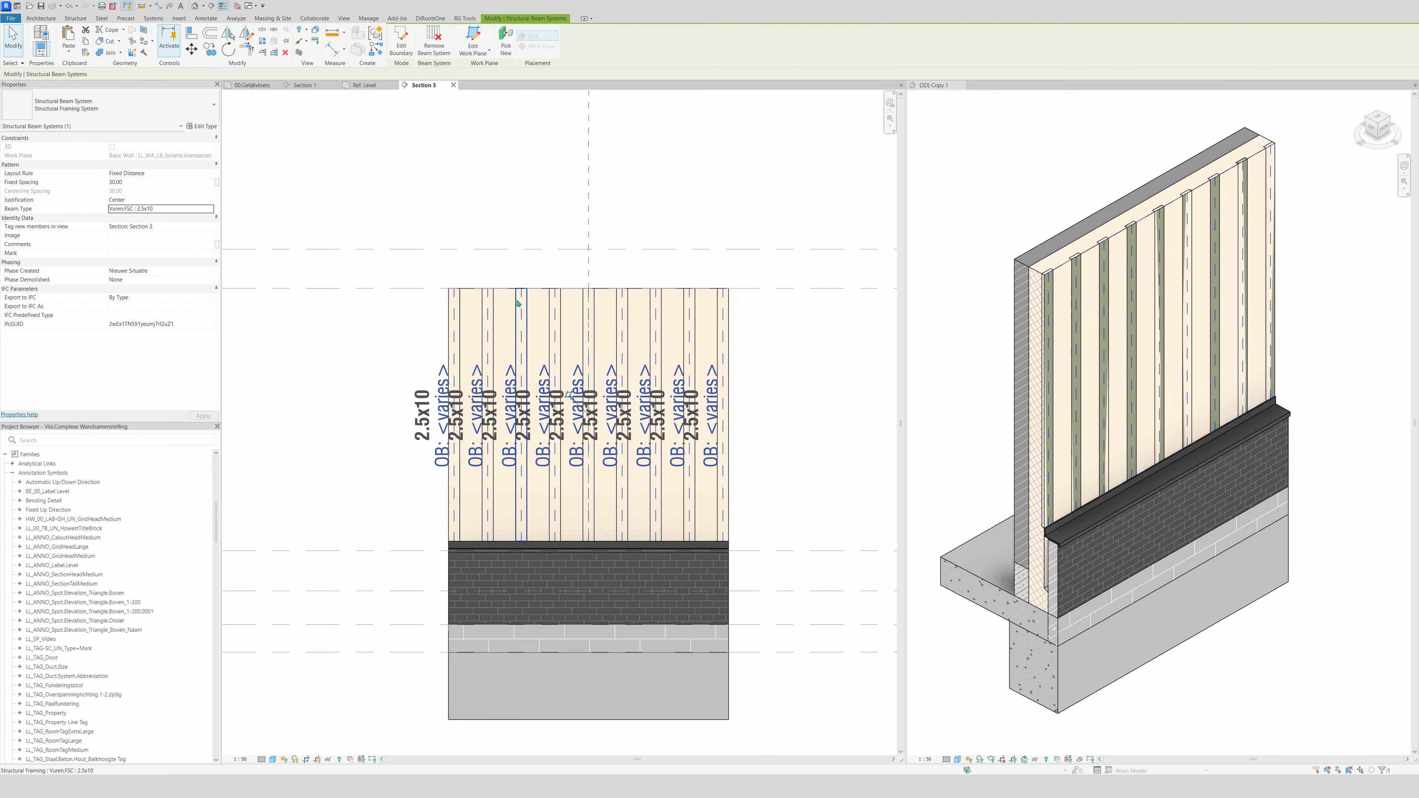
- Delete all structural framing tags visible in the Section 3 view
{"action": "right_click", "coordinate": [430, 403]}
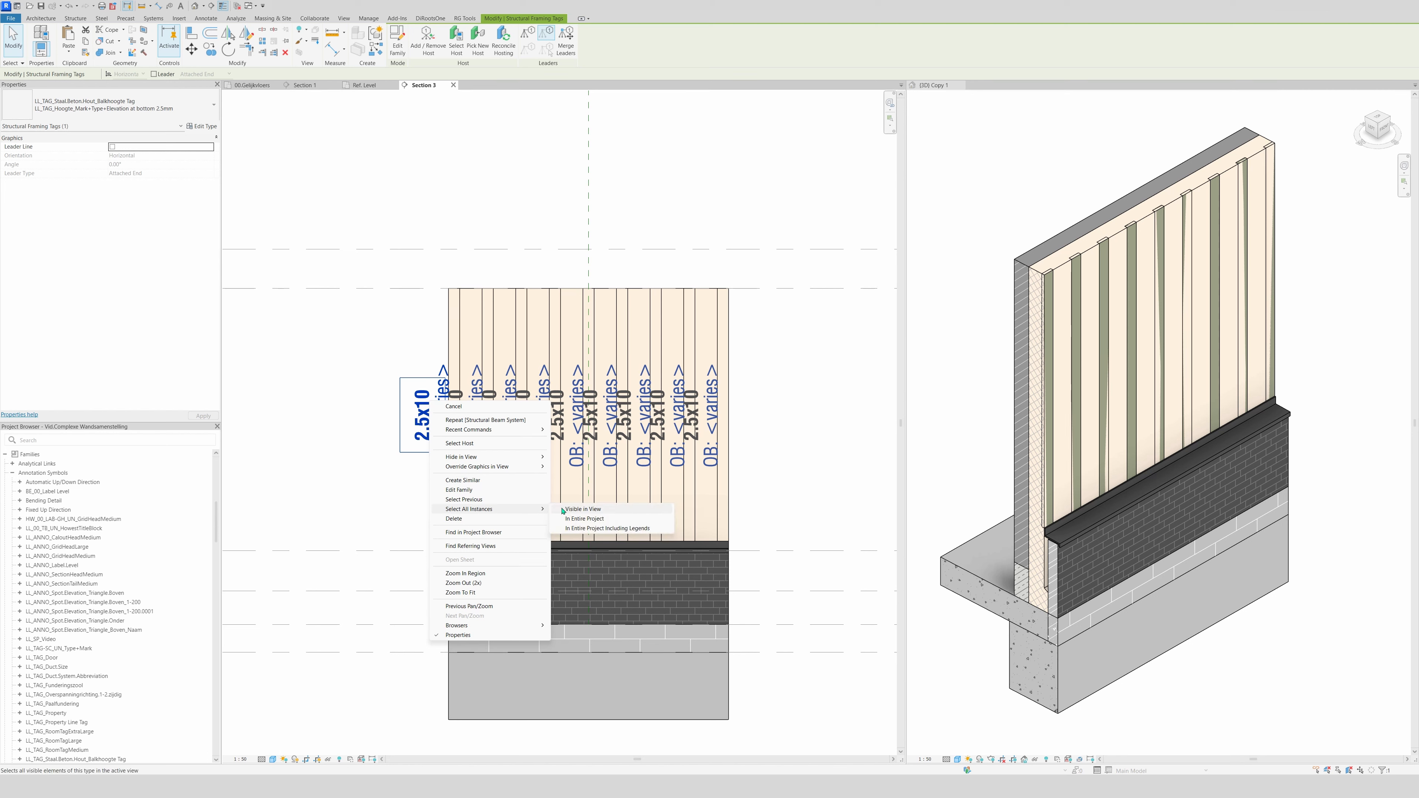
{"action": "left_click", "coordinate": [570, 509]}
{"action": "key", "text": "Delete"}
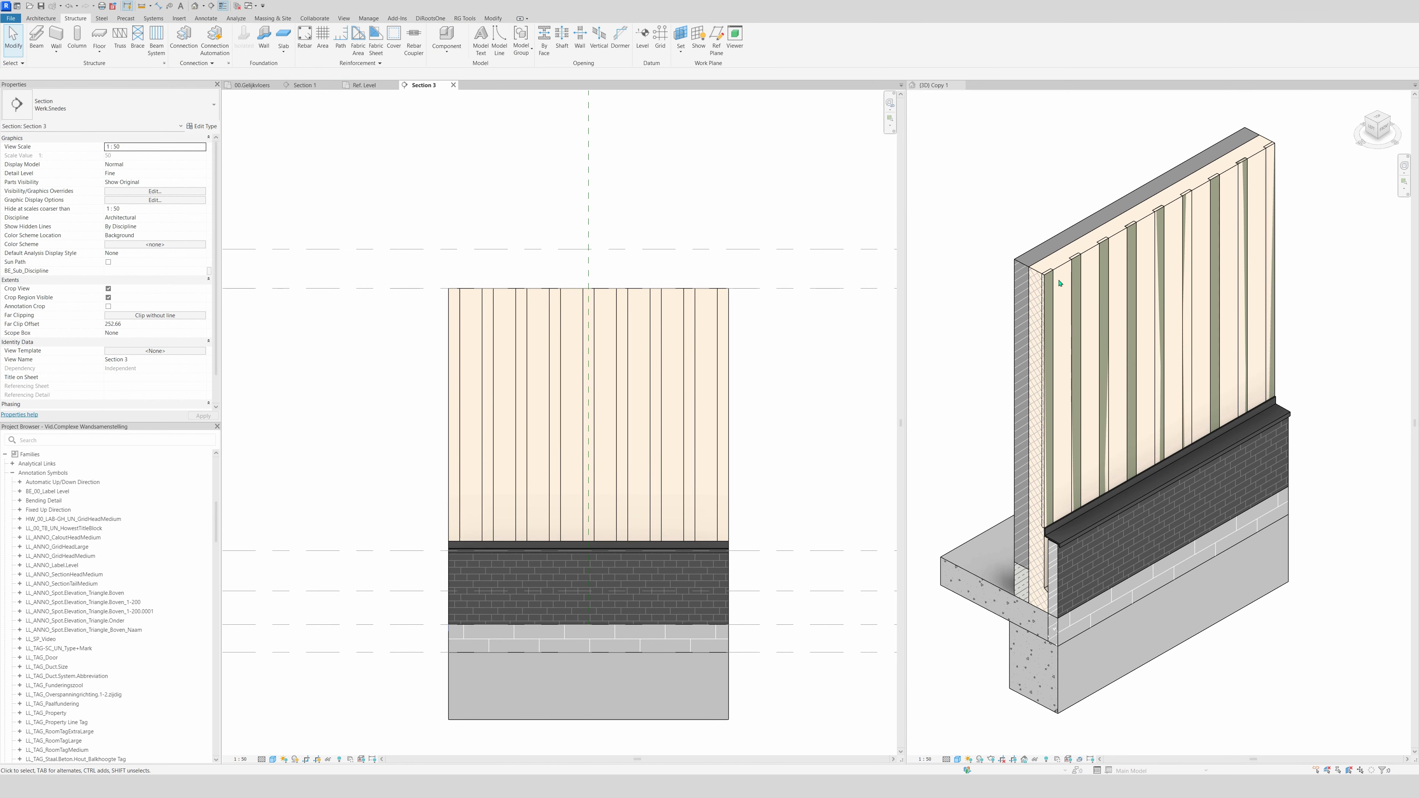
- Set the z Justification of all 2.5x10 battens visible in the 3D view to Bottom
{"action": "left_click", "coordinate": [1054, 274]}
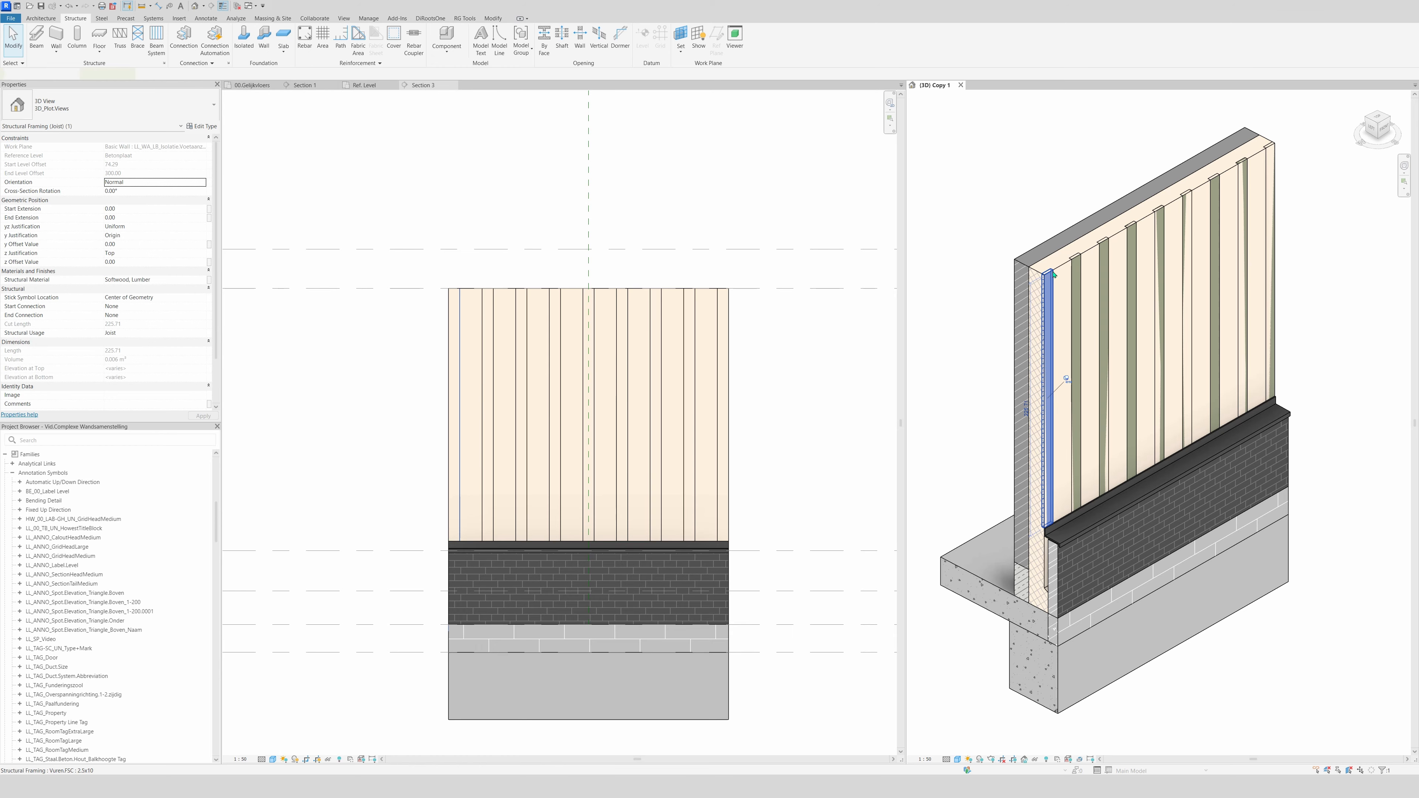
{"action": "right_click", "coordinate": [1054, 274]}
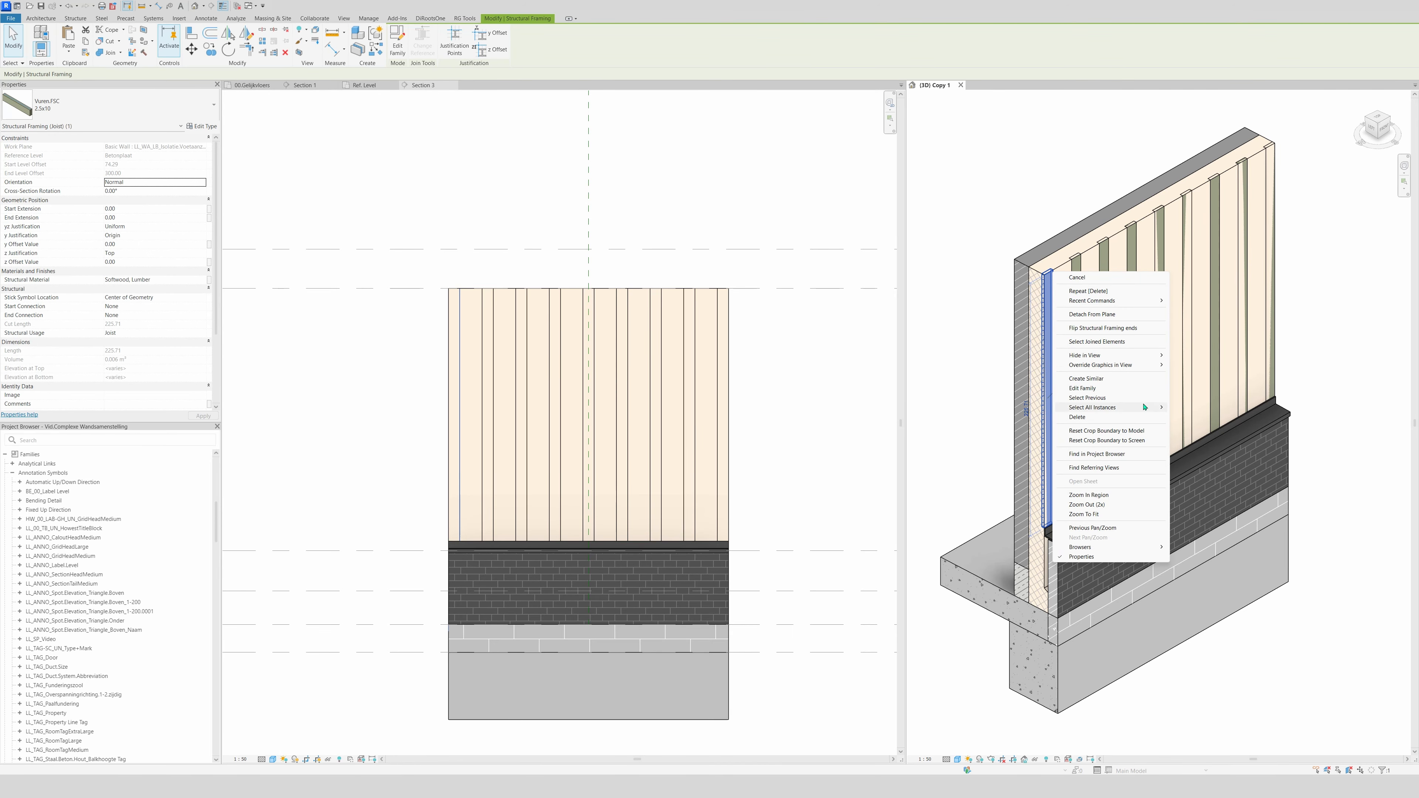
{"action": "mouse_move", "coordinate": [1145, 407]}
{"action": "left_click", "coordinate": [1207, 408]}
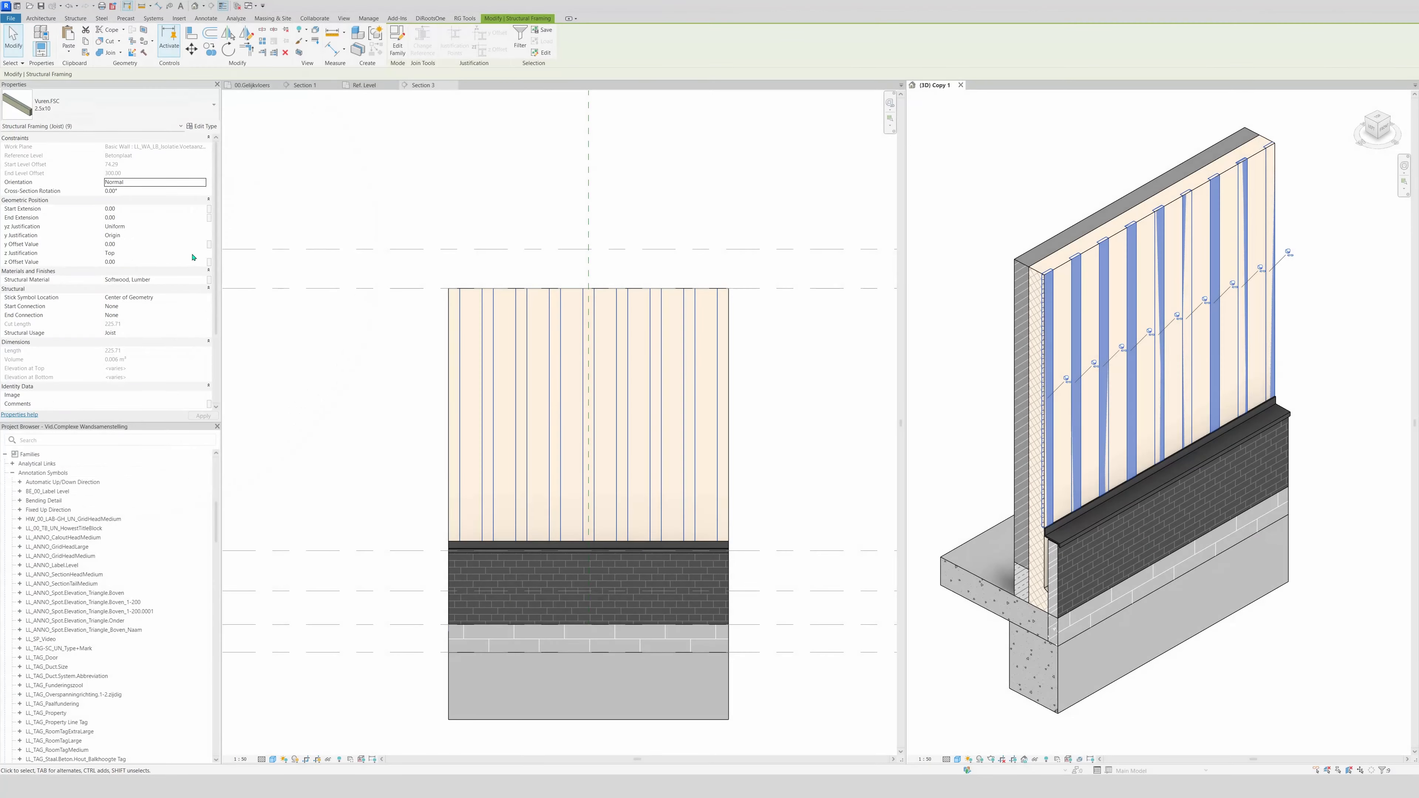
{"action": "left_click", "coordinate": [202, 254]}
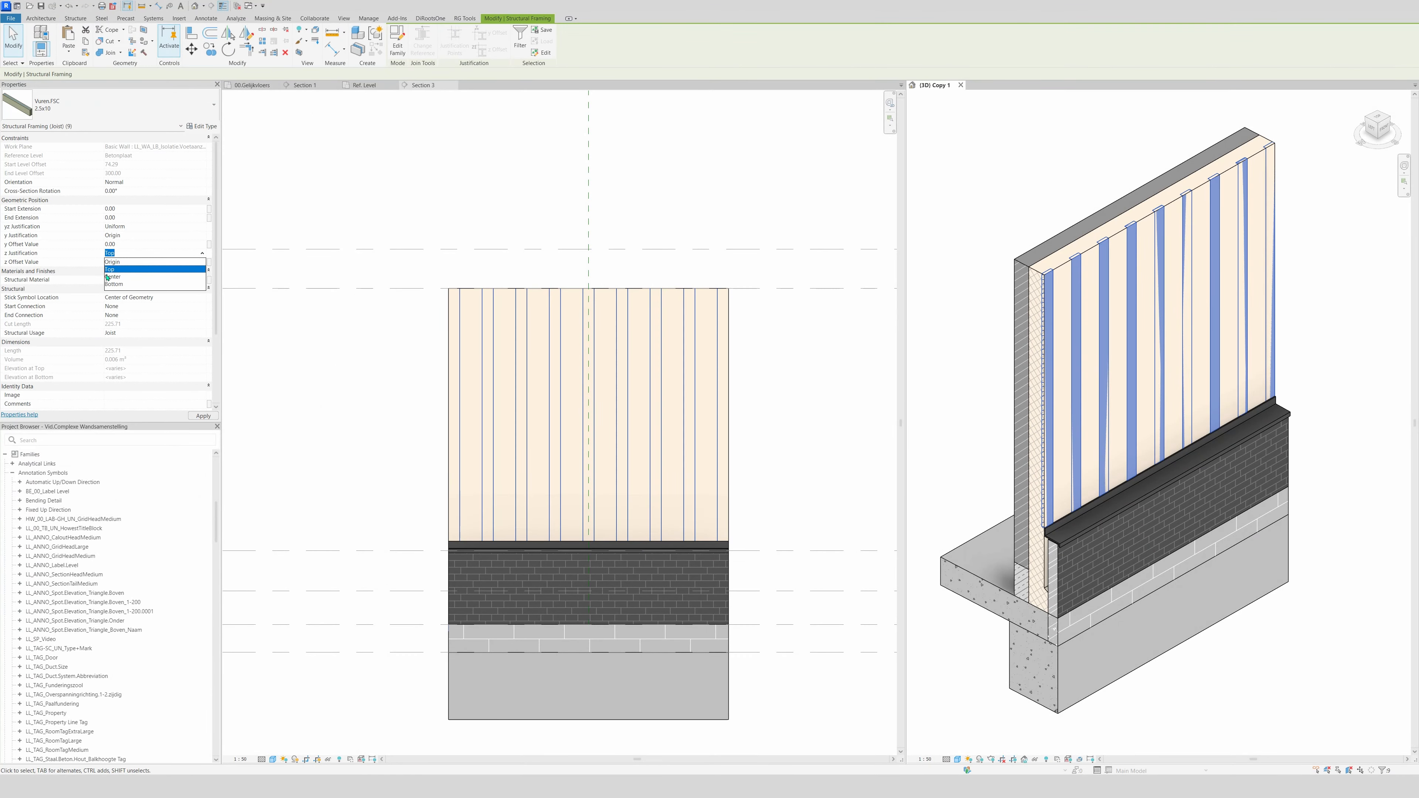
{"action": "left_click", "coordinate": [114, 283]}
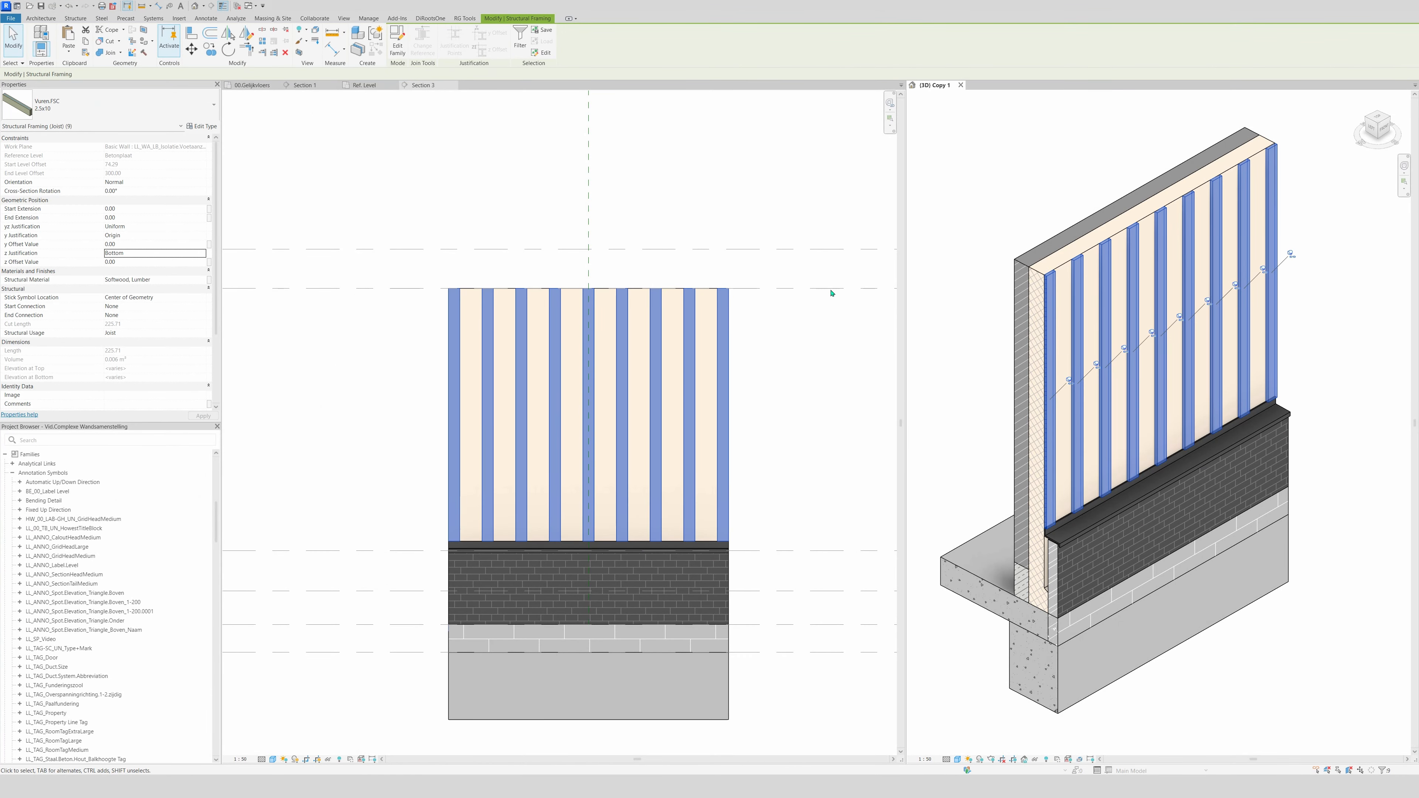
- Start a new beam system in the Section 3 view and set its work plane to the face of a vertical batten
{"action": "left_click", "coordinate": [720, 195]}
{"action": "left_click", "coordinate": [722, 196]}
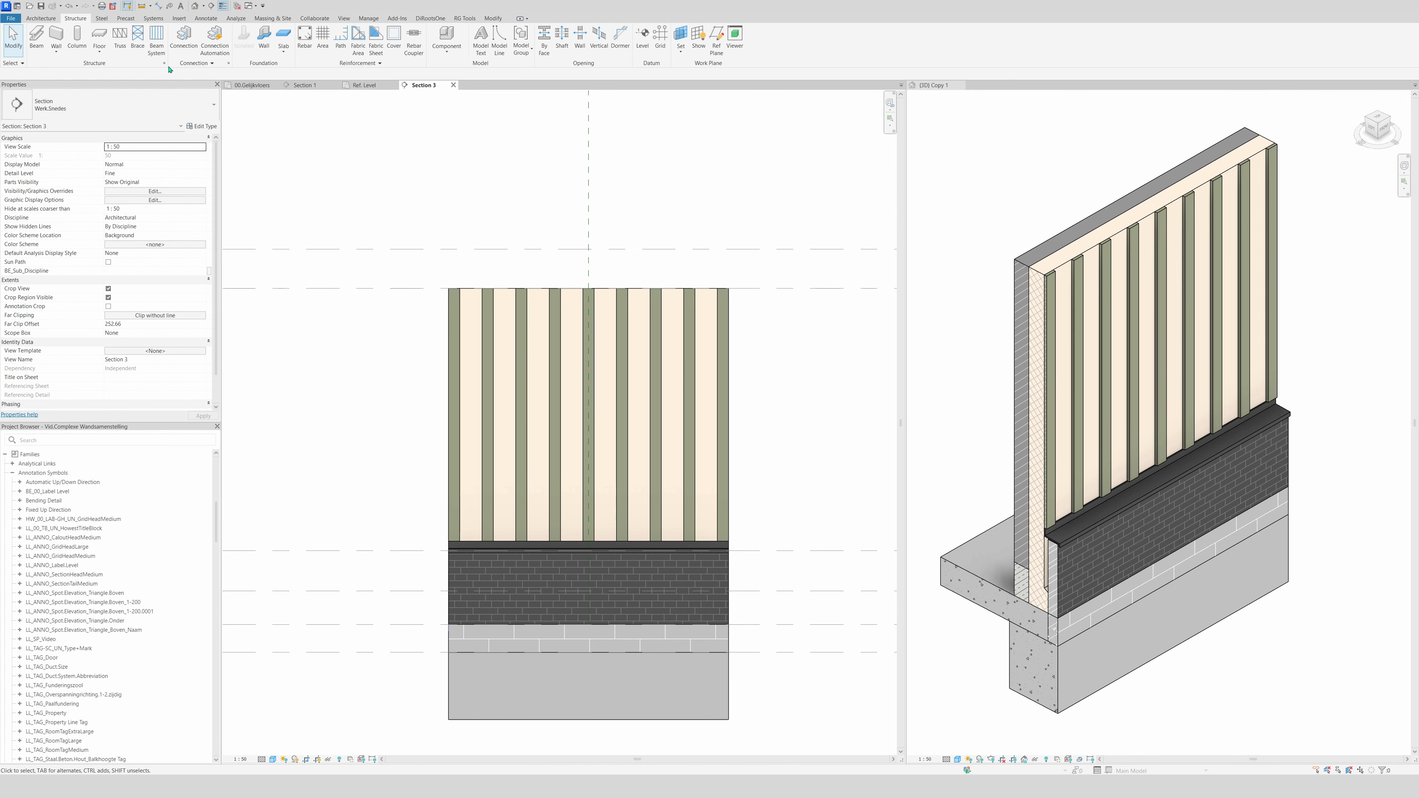
{"action": "left_click", "coordinate": [156, 40]}
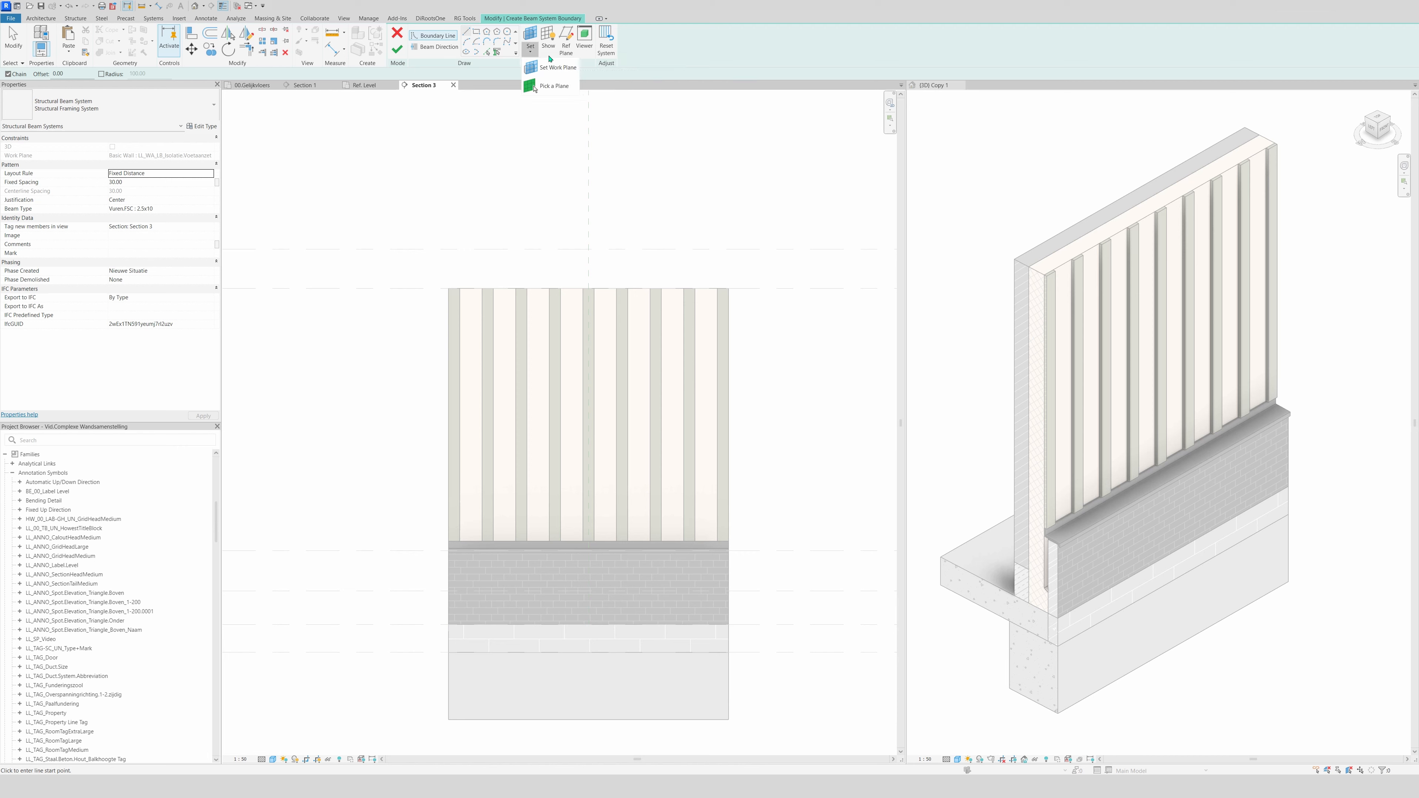
{"action": "left_click", "coordinate": [532, 46]}
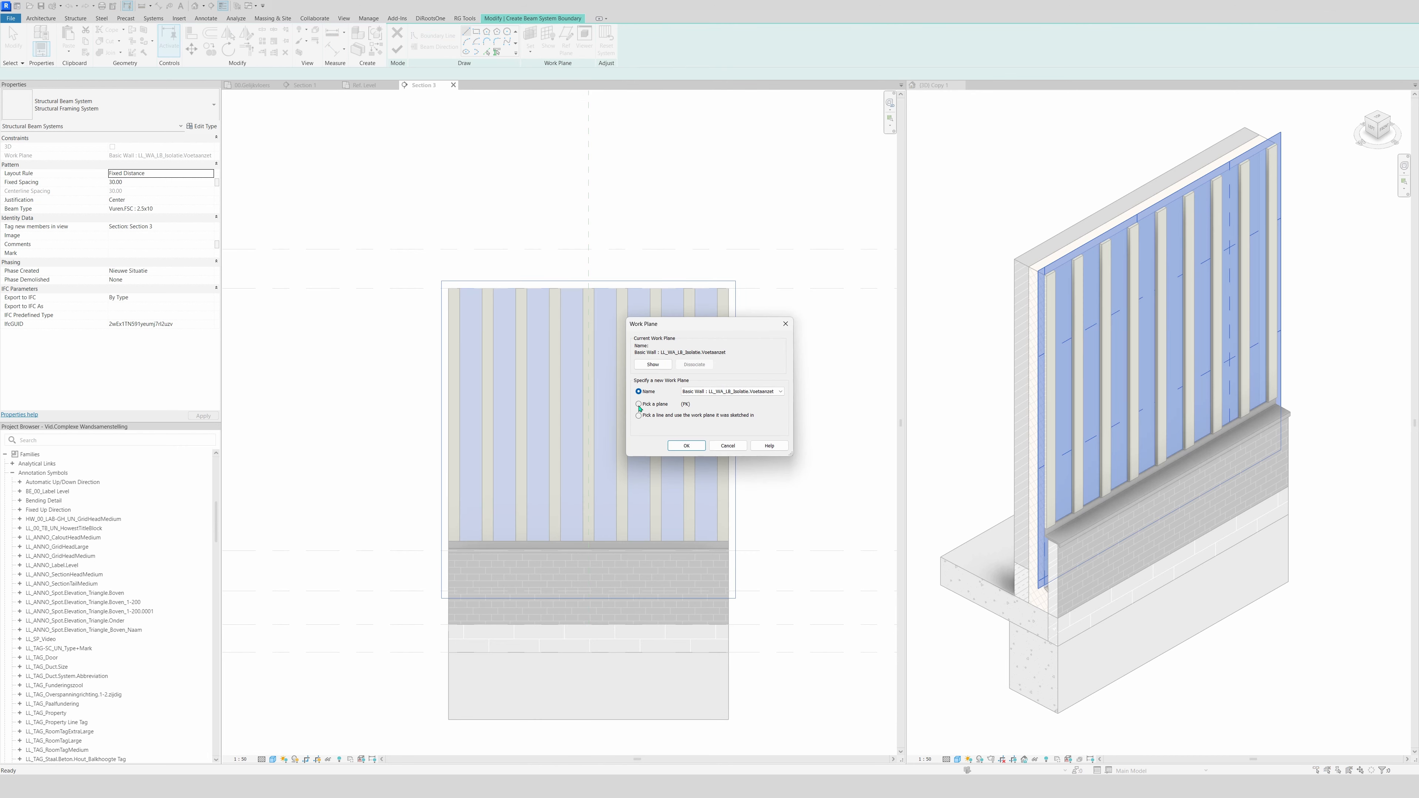
{"action": "left_click", "coordinate": [685, 446]}
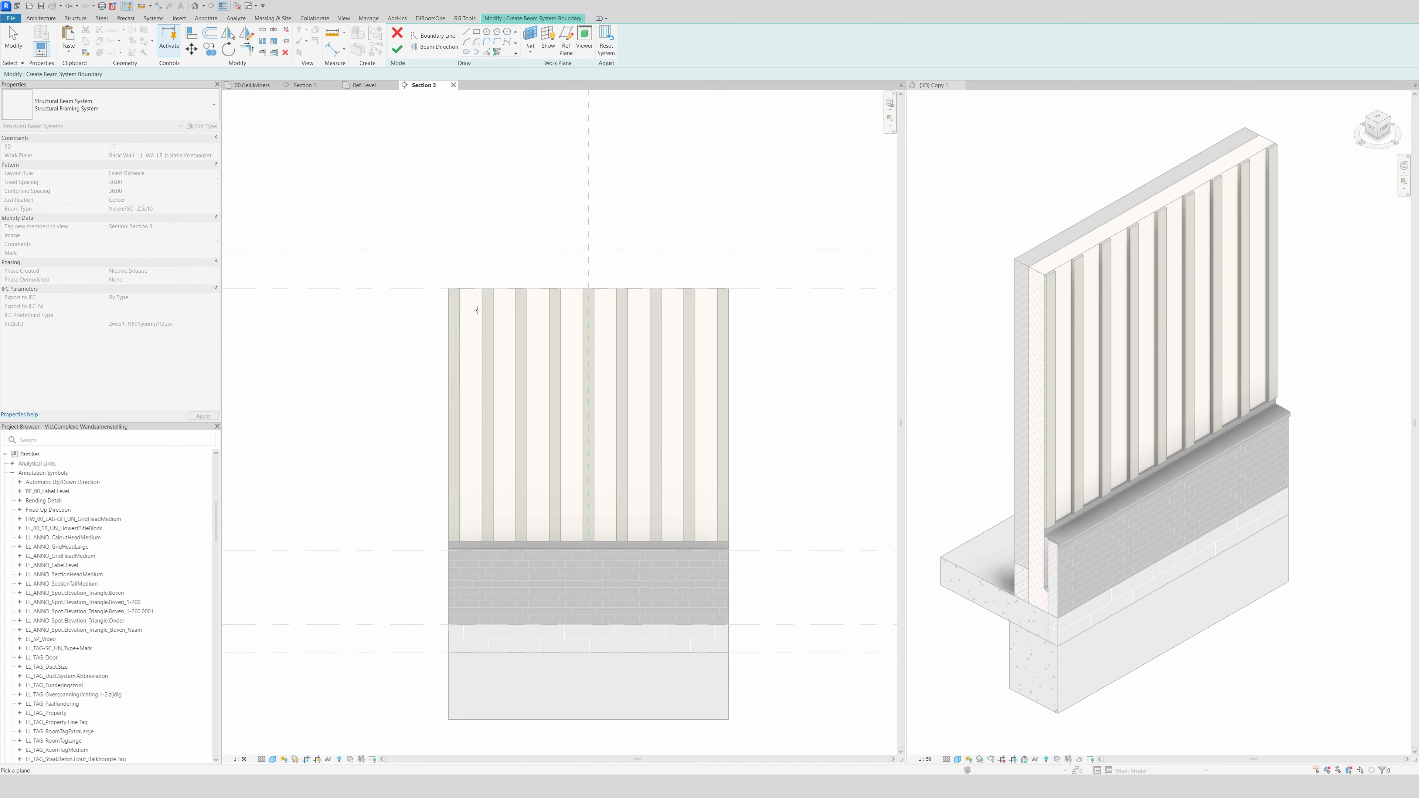
{"action": "left_click", "coordinate": [482, 310]}
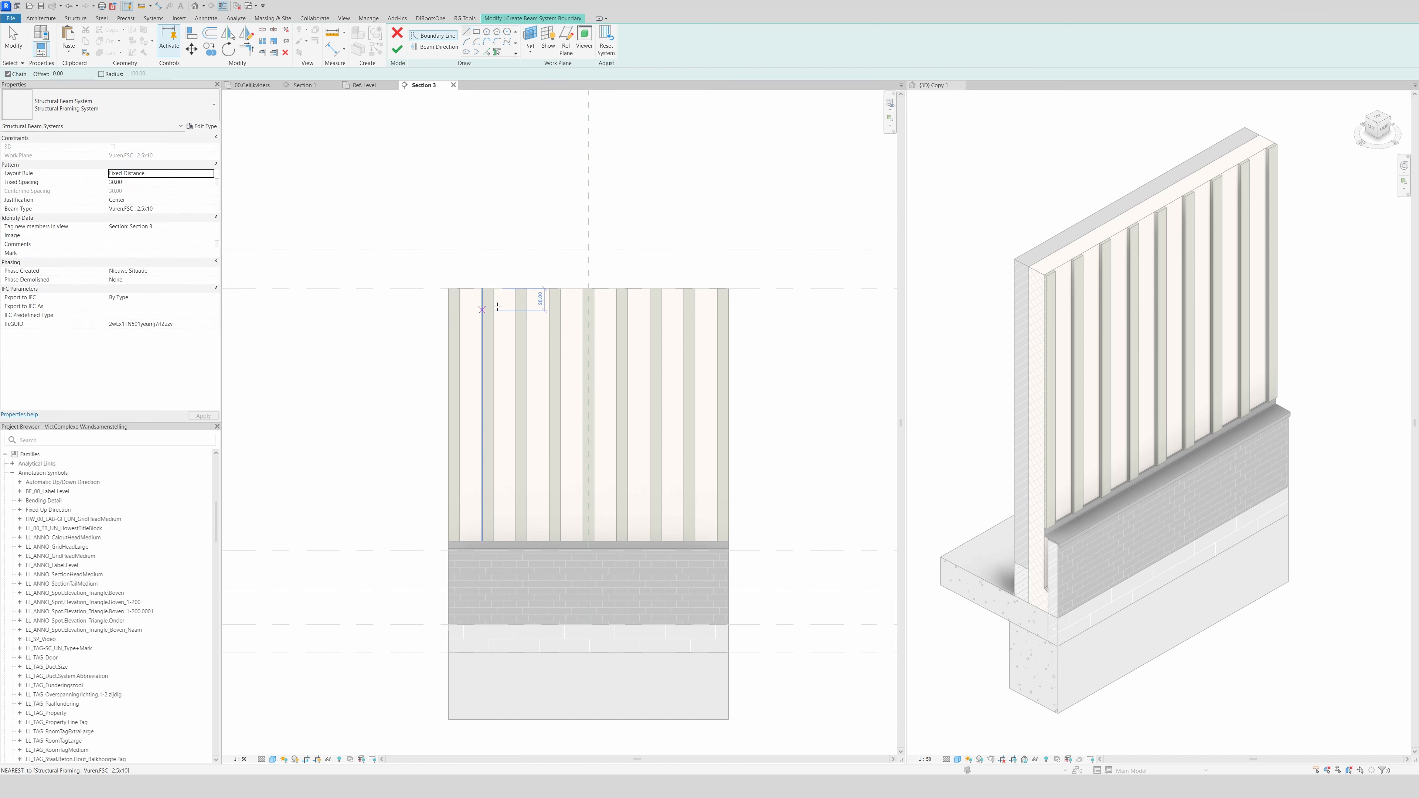
- Sketch a rectangular beam system boundary over the vertical battens, from the wall's upper corner to the flashing's upper edge at the opposite end
{"action": "left_click", "coordinate": [476, 31]}
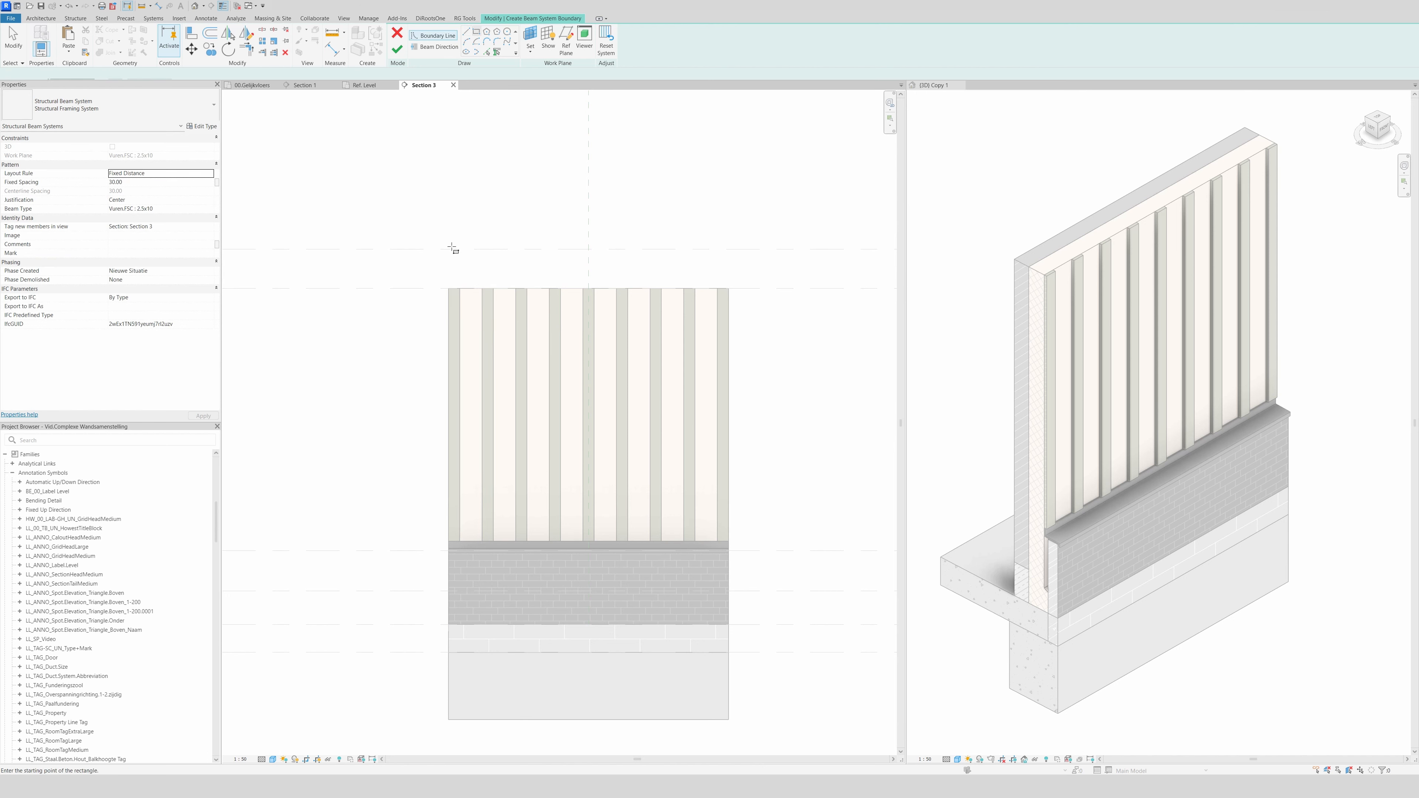
{"action": "left_click", "coordinate": [447, 289]}
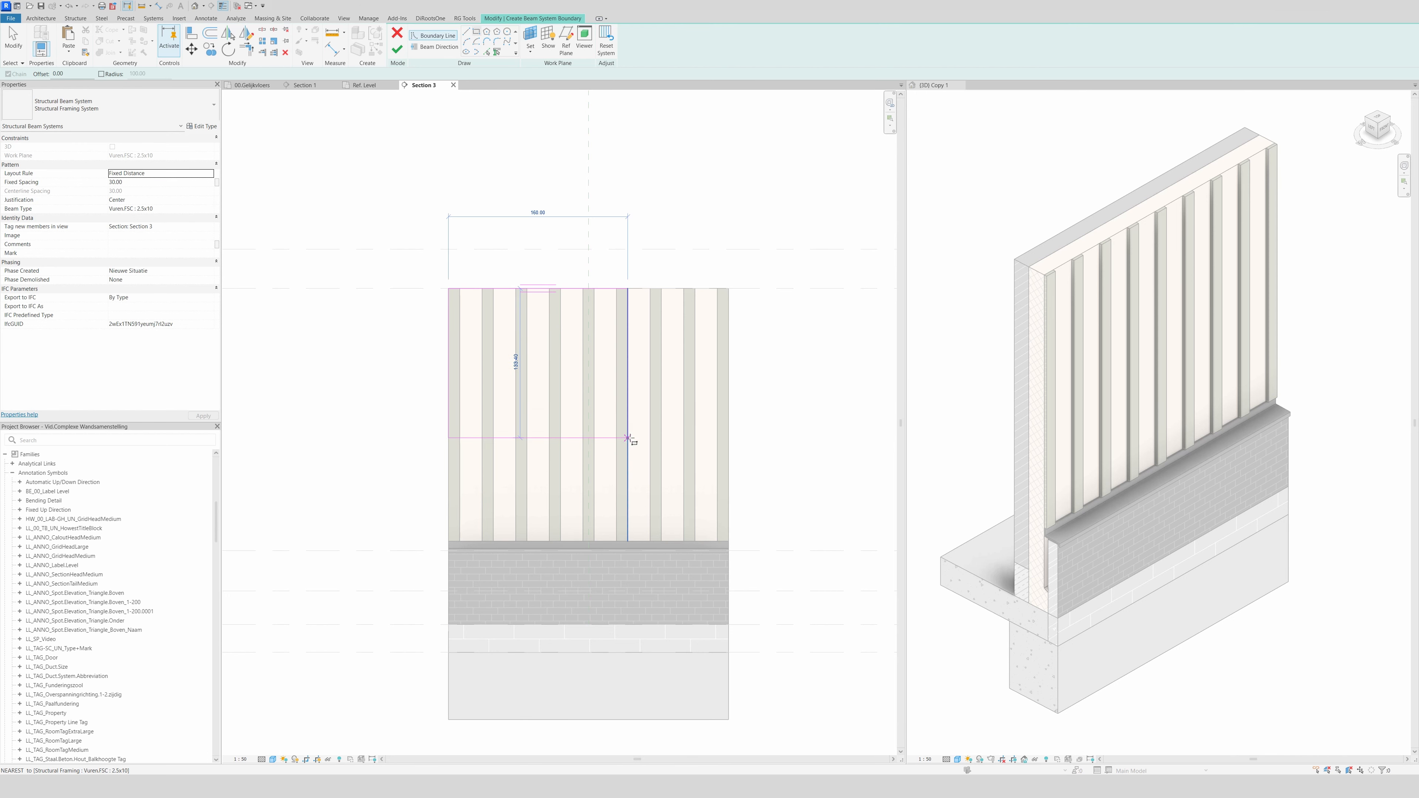
{"action": "left_click", "coordinate": [729, 541]}
{"action": "key", "text": "Escape"}
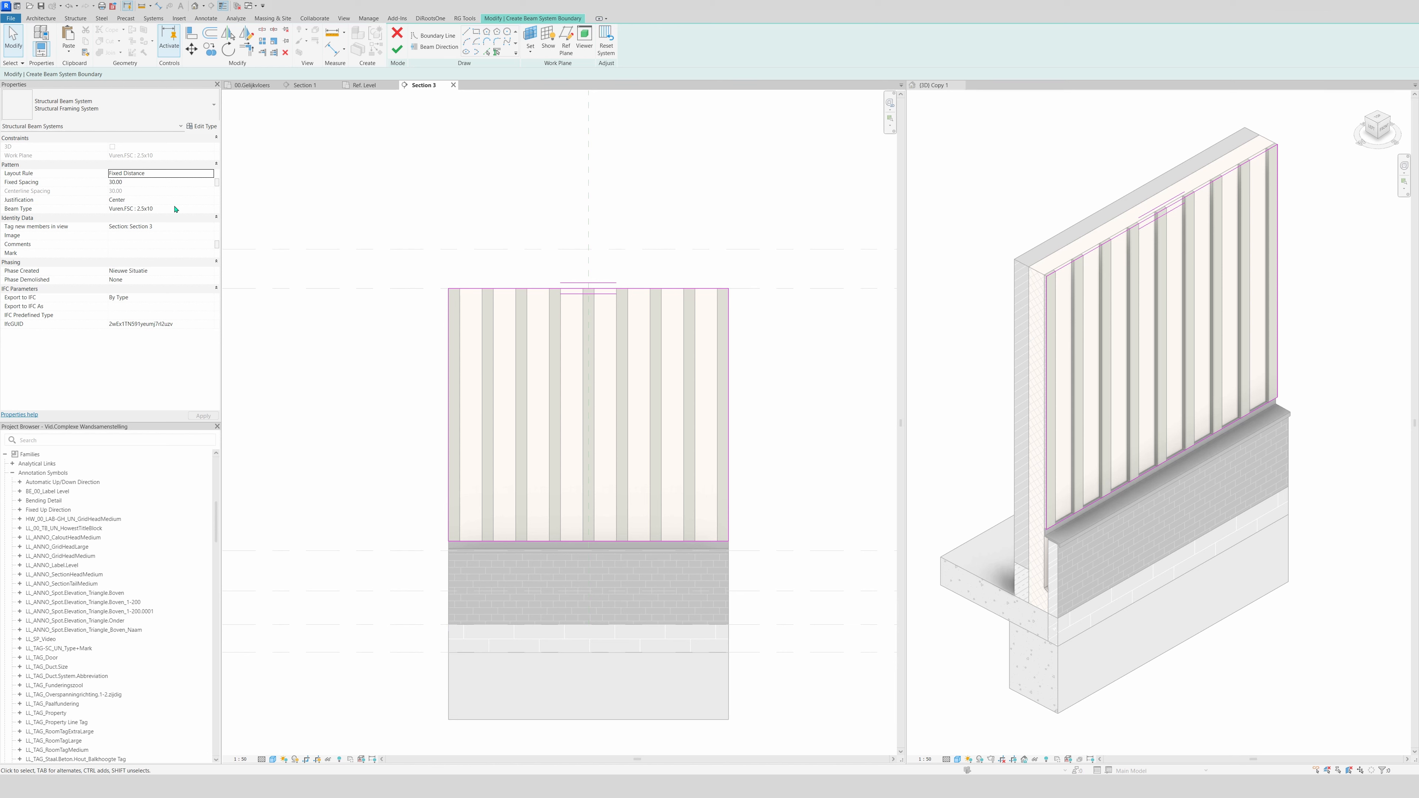
- Choose the 24x36 Vuren beam type and finish the horizontal batten beam system
{"action": "left_click", "coordinate": [212, 210]}
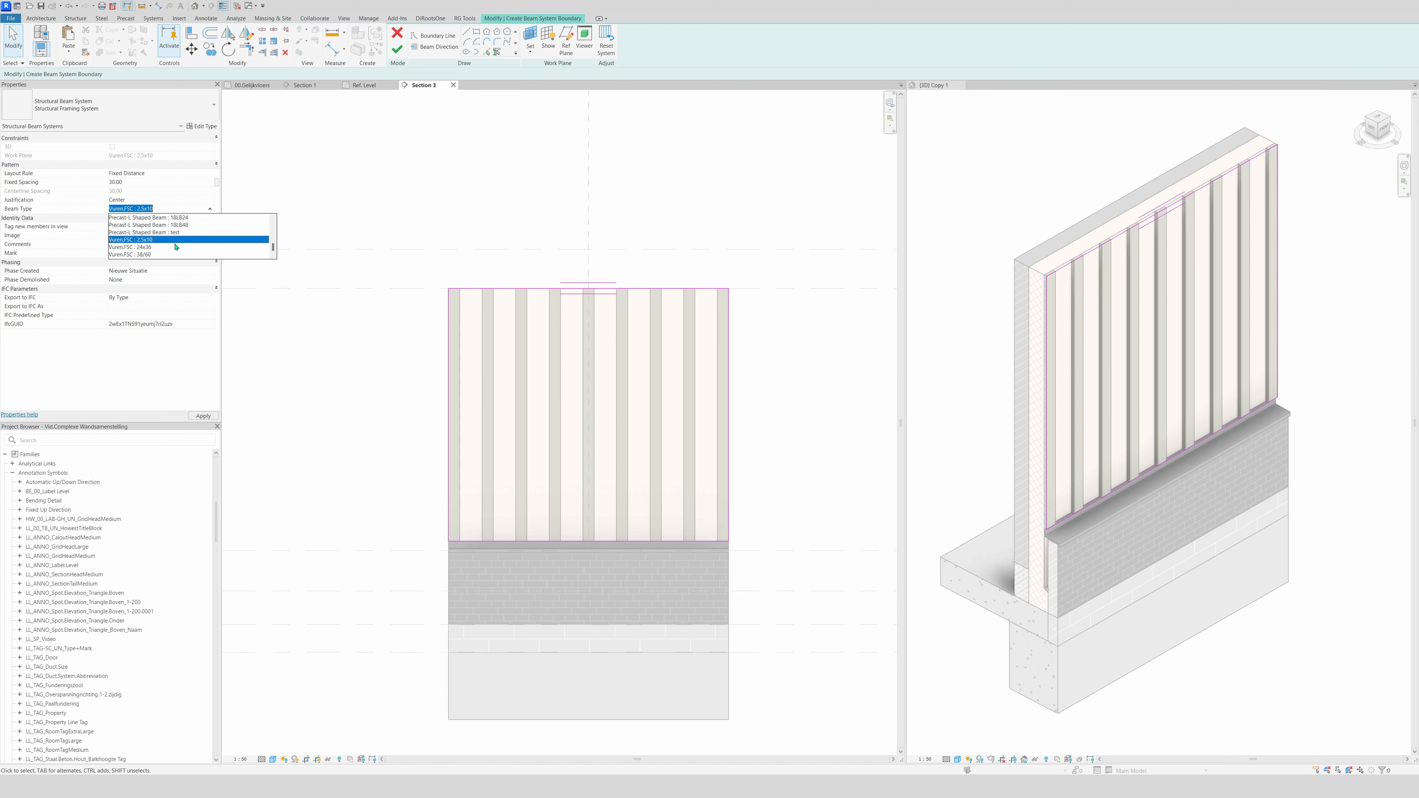
{"action": "scroll", "coordinate": [177, 250], "scroll_direction": "down", "scroll_amount": 1}
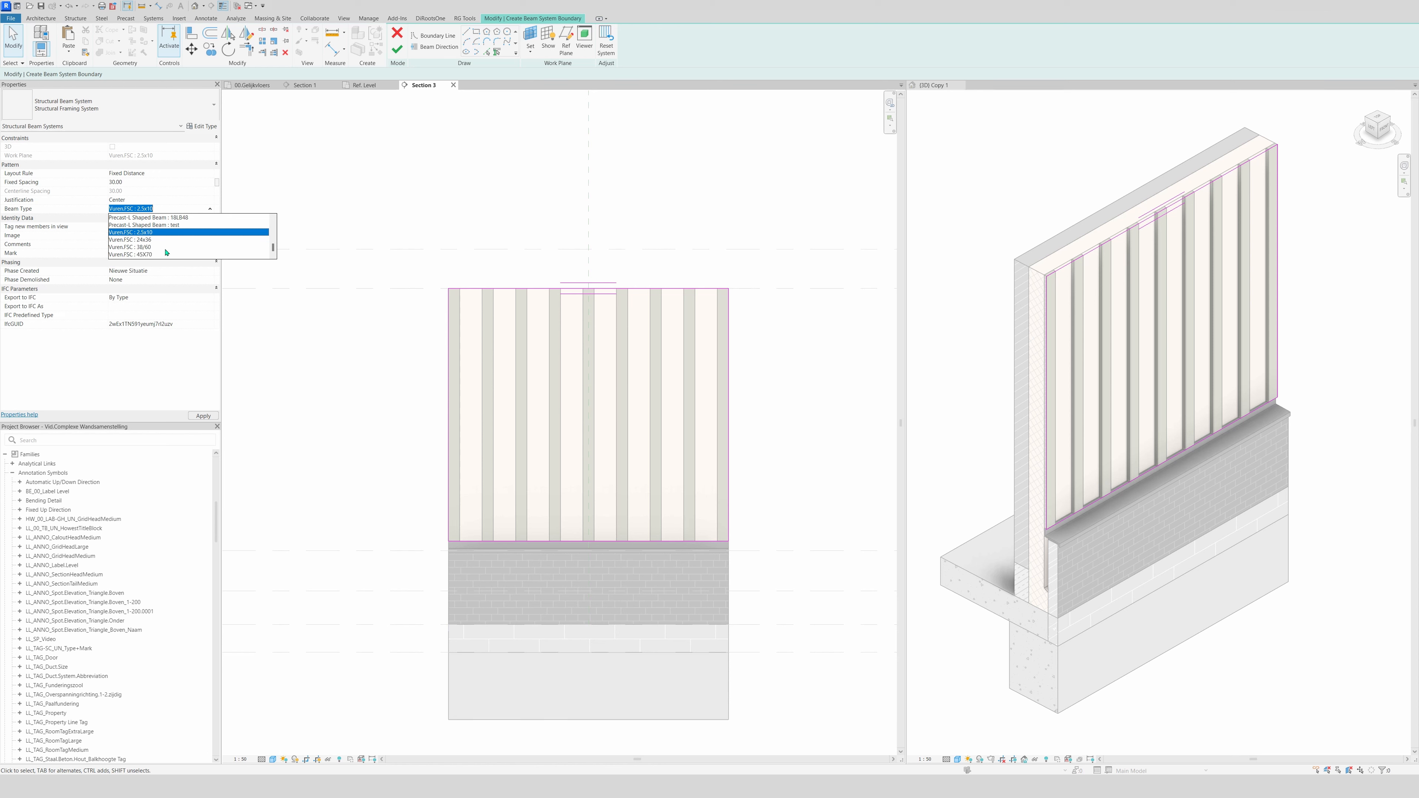
{"action": "left_click", "coordinate": [154, 241]}
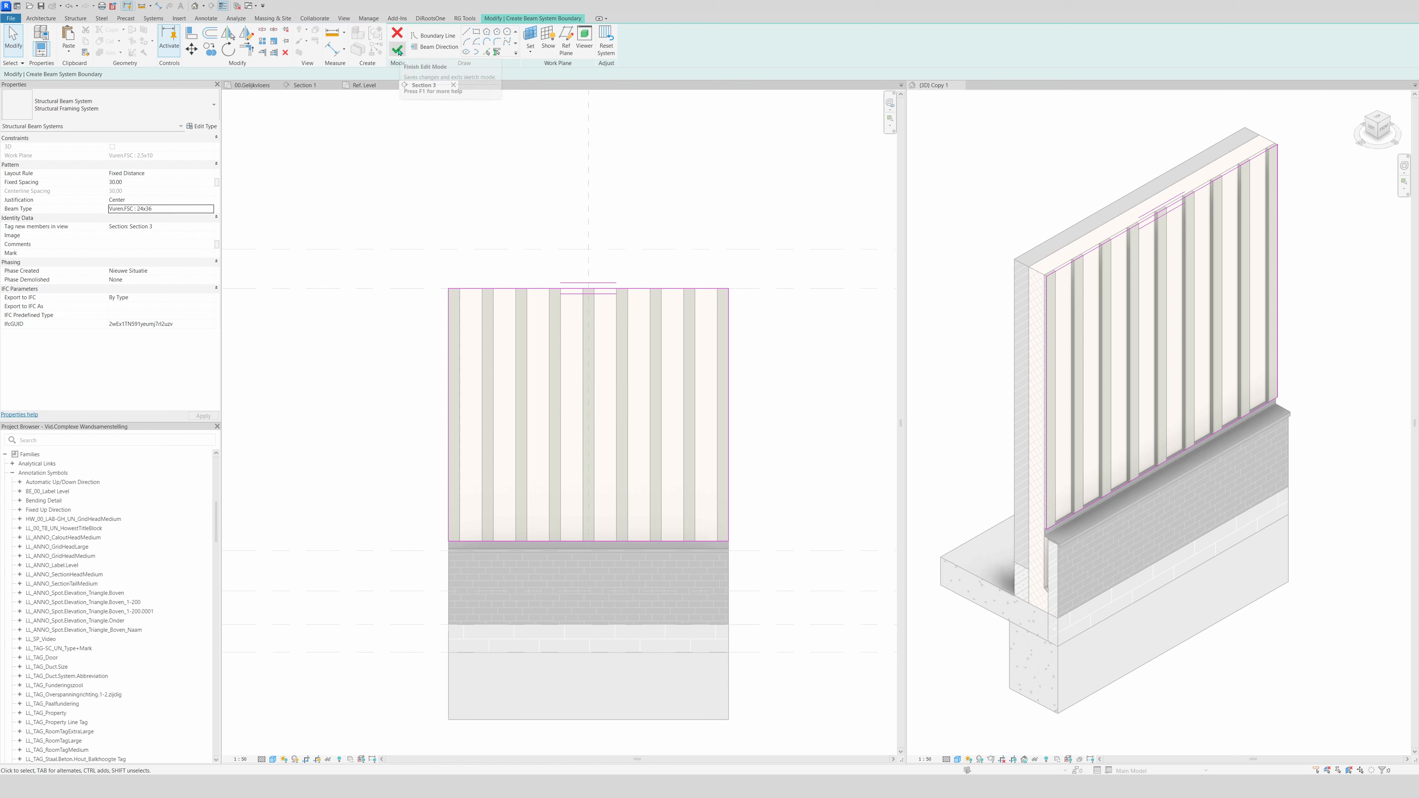
{"action": "left_click", "coordinate": [398, 50]}
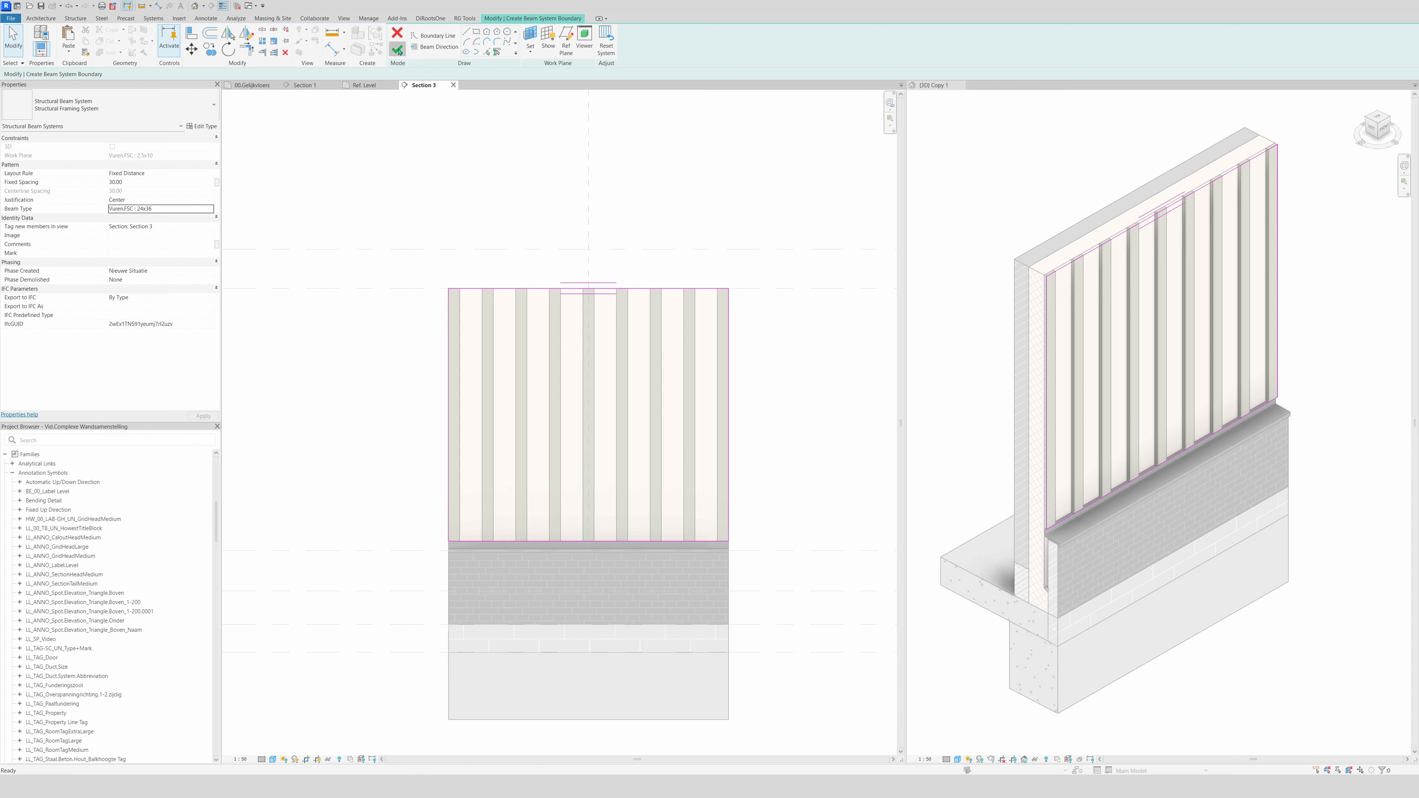
- Delete all 24x36 structural framing tags visible in the Section 3 view
{"action": "left_click", "coordinate": [592, 283]}
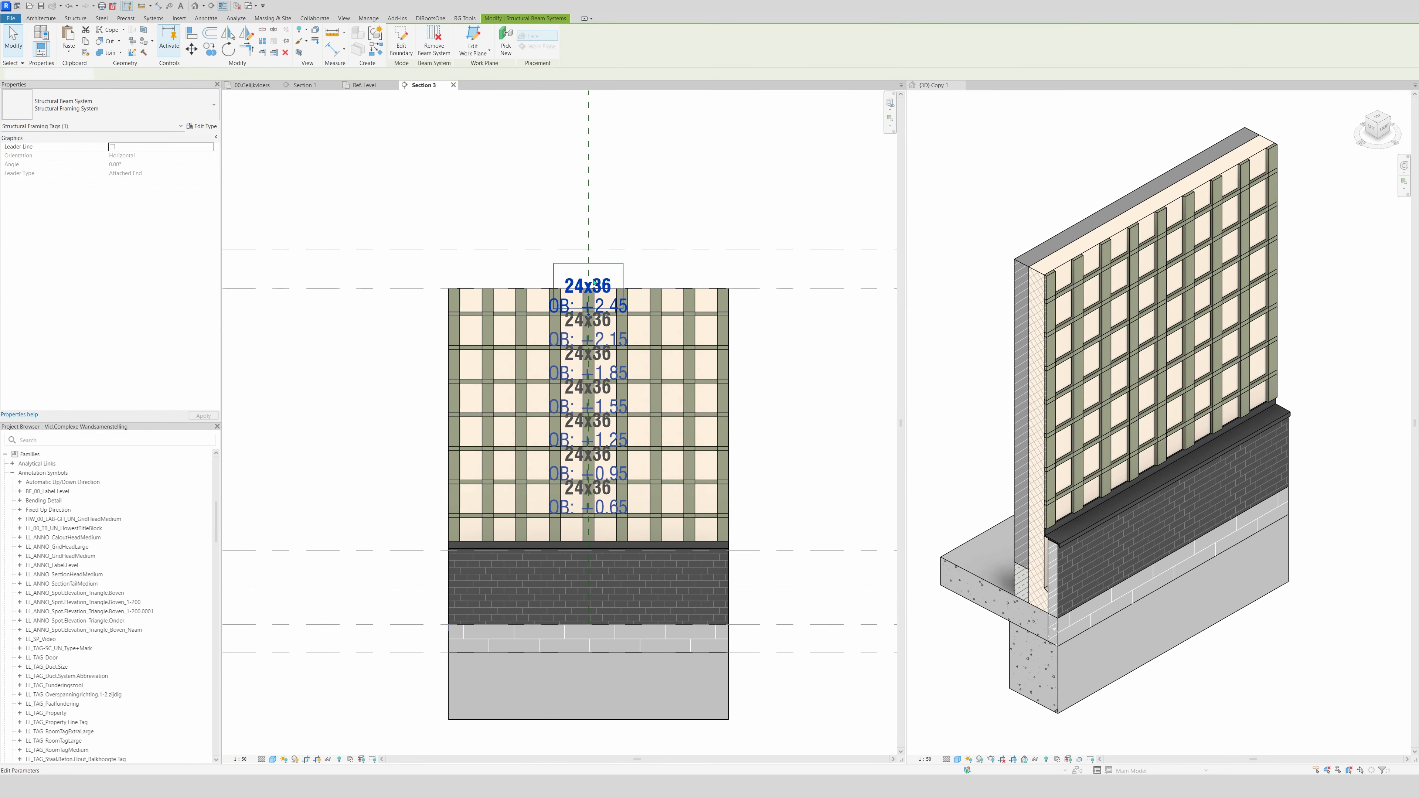
{"action": "right_click", "coordinate": [592, 281]}
{"action": "mouse_move", "coordinate": [699, 393]}
{"action": "left_click", "coordinate": [744, 387]}
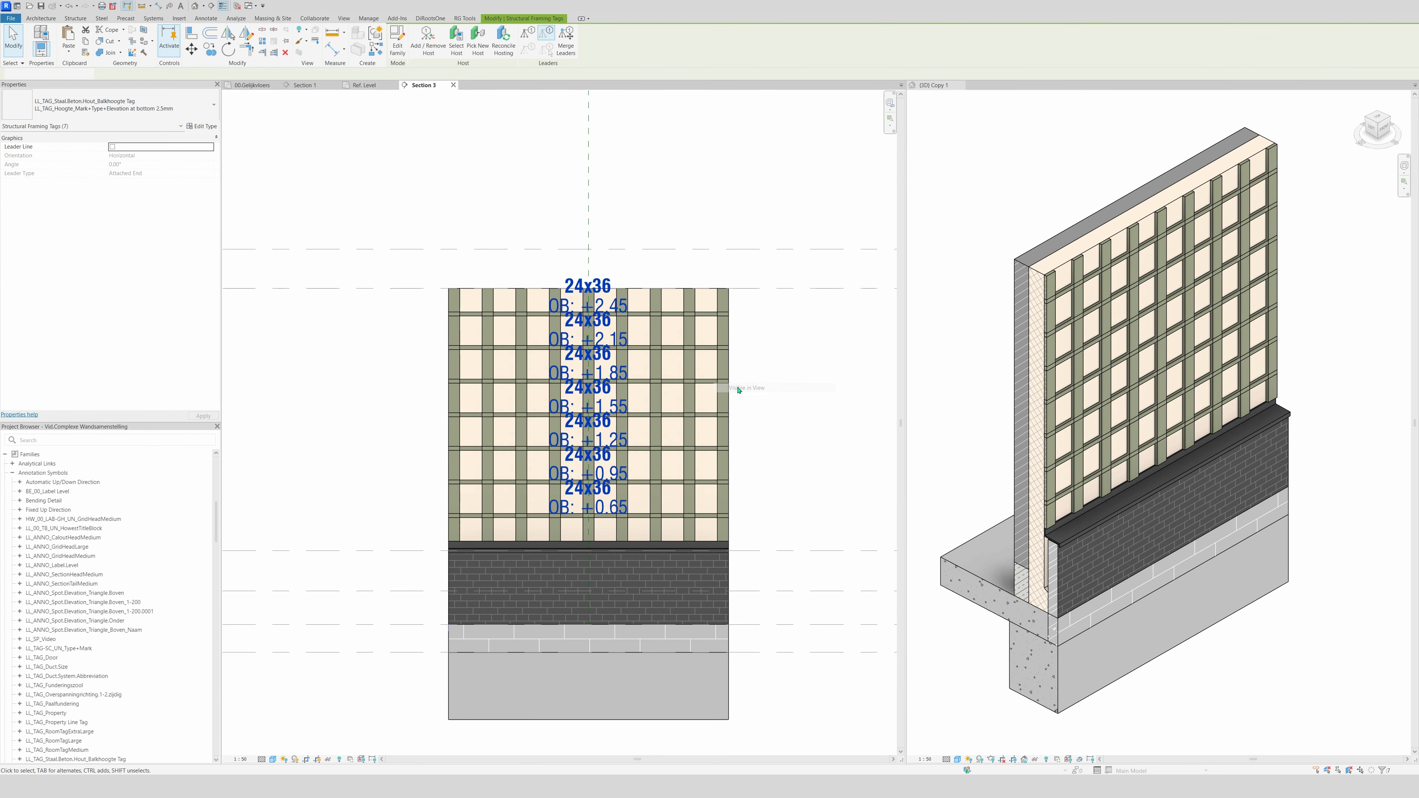
{"action": "key", "text": "Delete"}
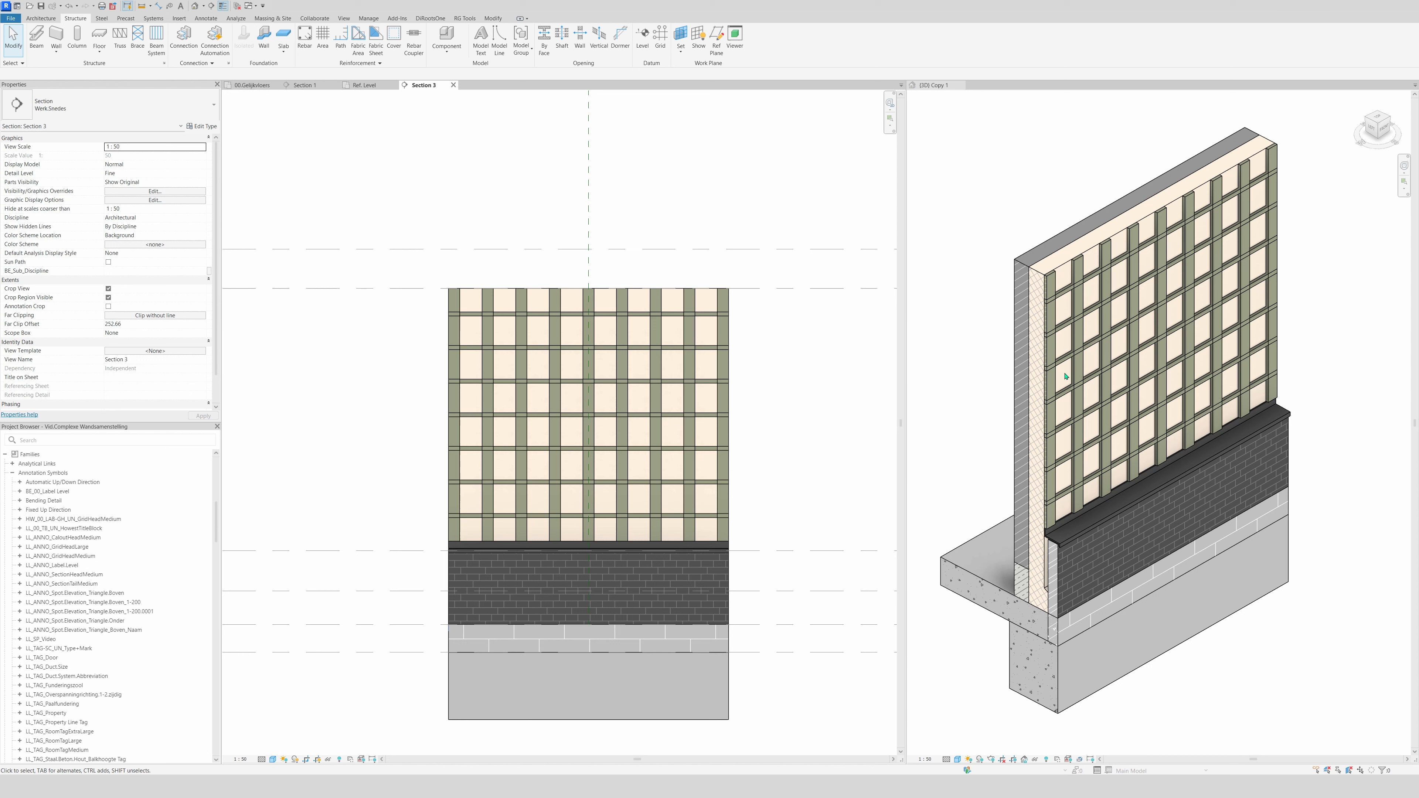
- Set the z Justification of all 24x36 horizontal battens visible in the 3D view to Bottom
{"action": "left_click", "coordinate": [1064, 292]}
{"action": "right_click", "coordinate": [1066, 291]}
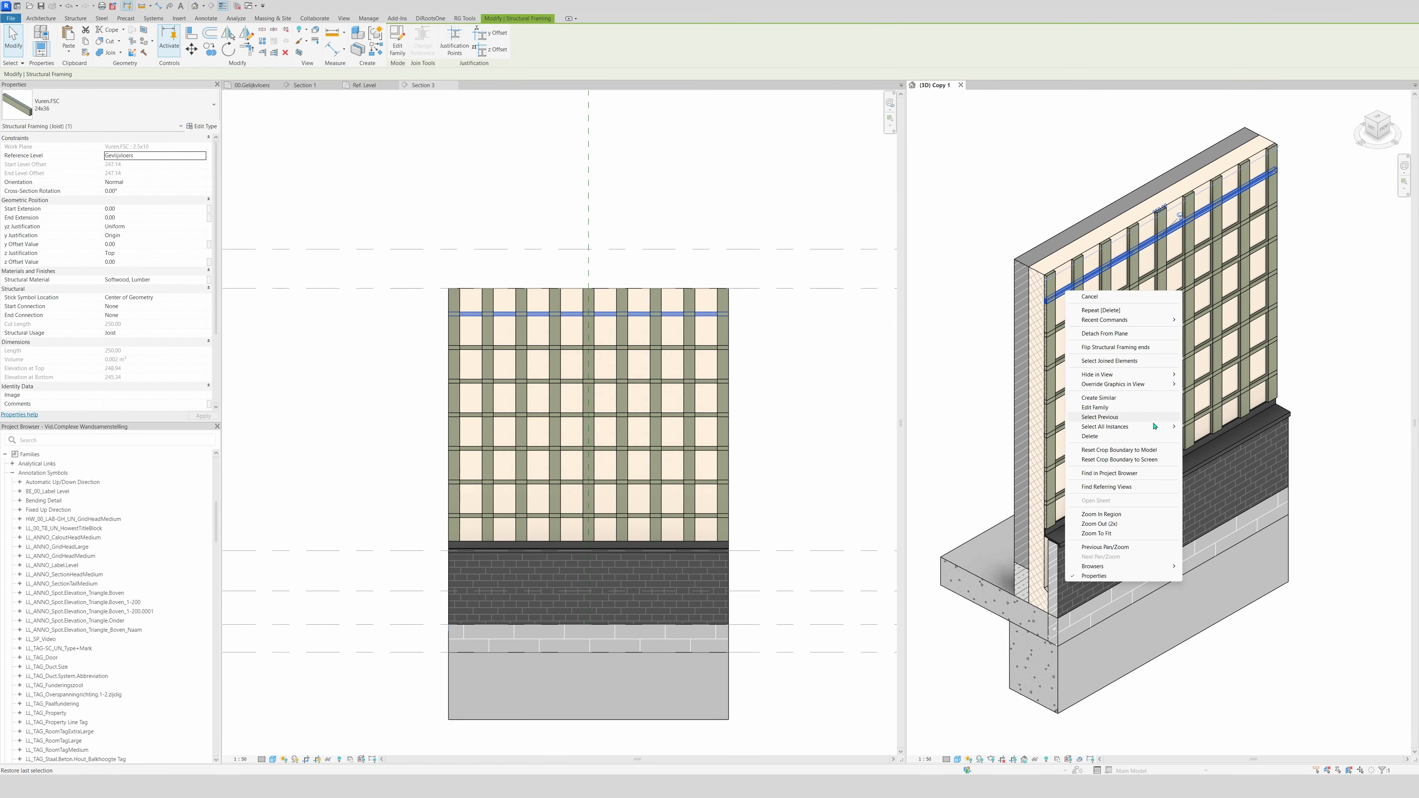
{"action": "mouse_move", "coordinate": [1163, 427]}
{"action": "left_click", "coordinate": [1209, 428]}
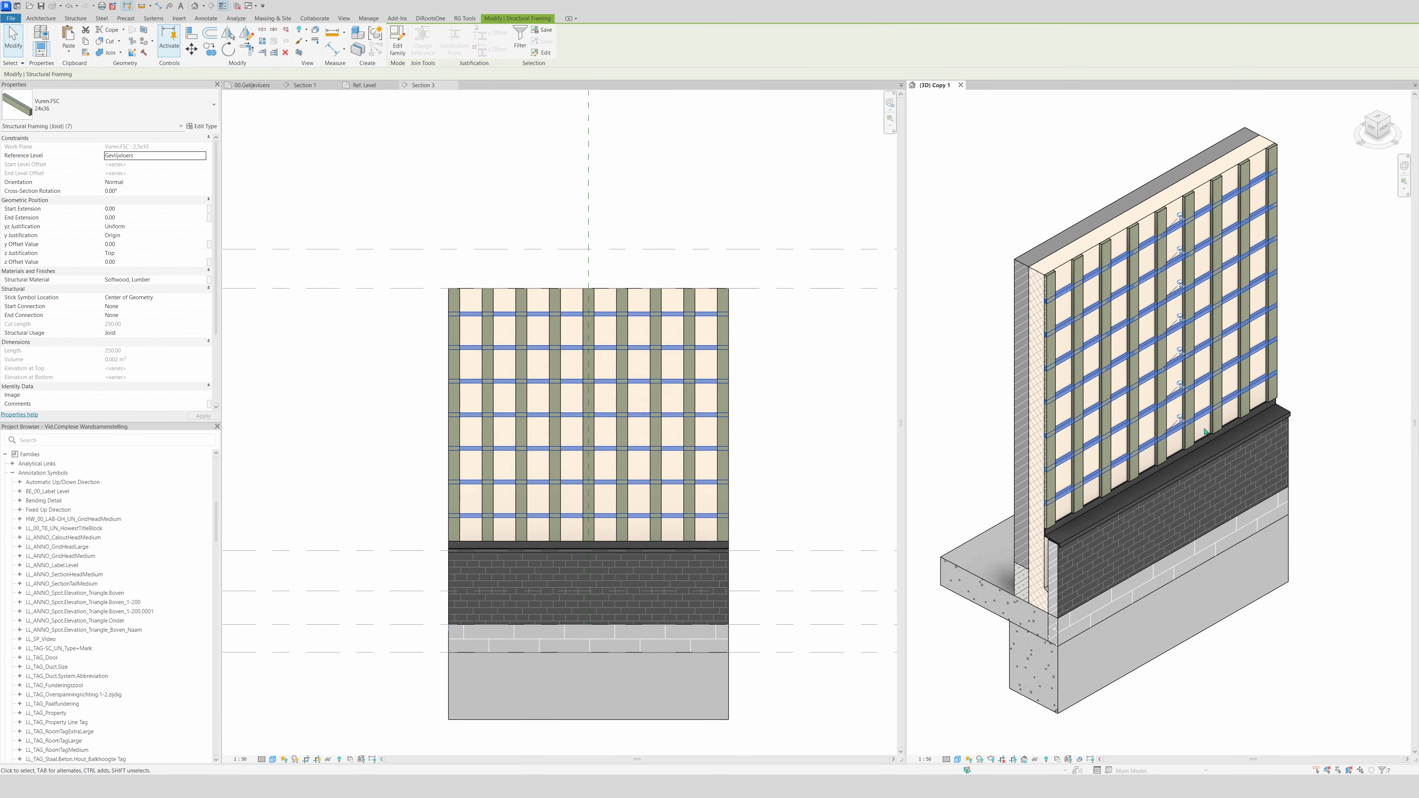
{"action": "mouse_move", "coordinate": [43, 254]}
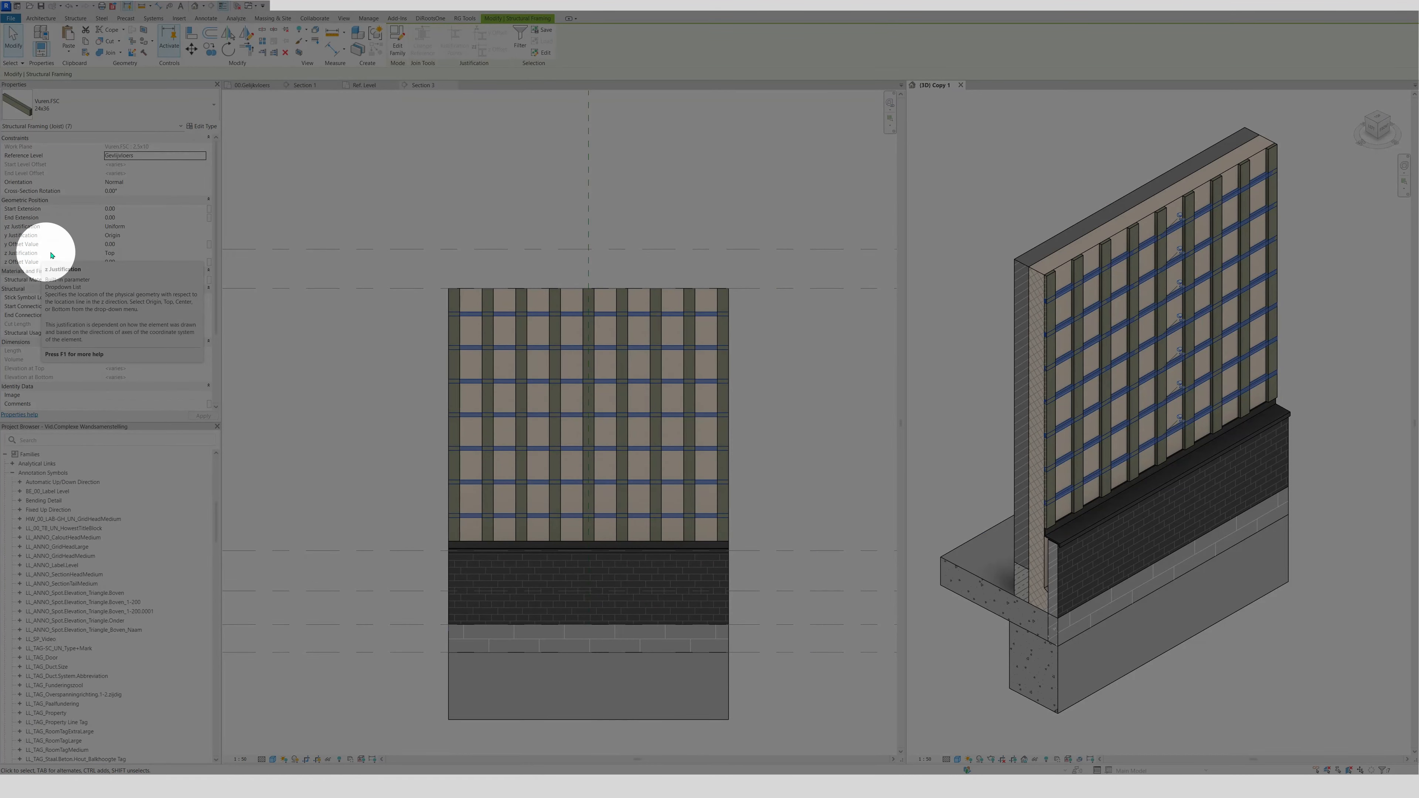
{"action": "left_click", "coordinate": [202, 255]}
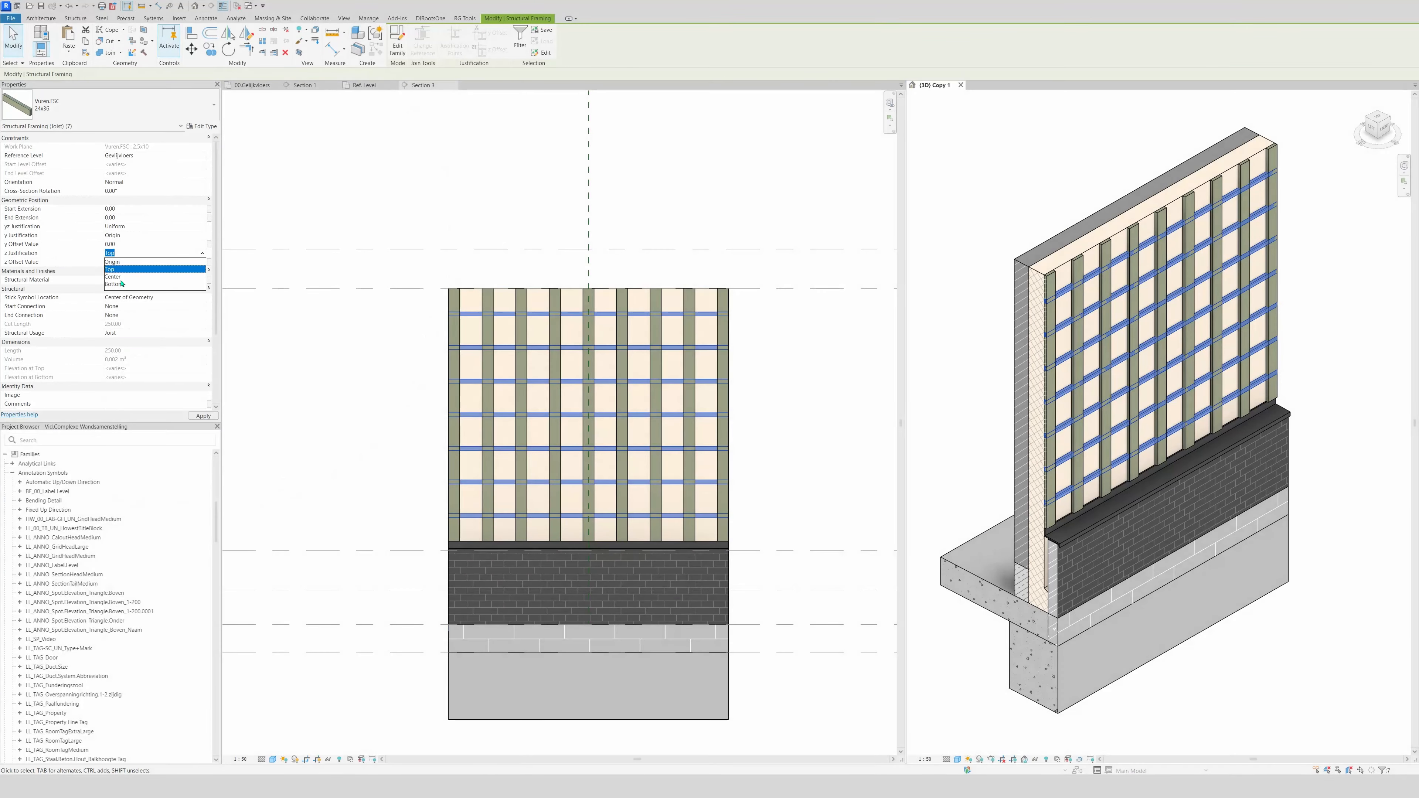
{"action": "left_click", "coordinate": [114, 284]}
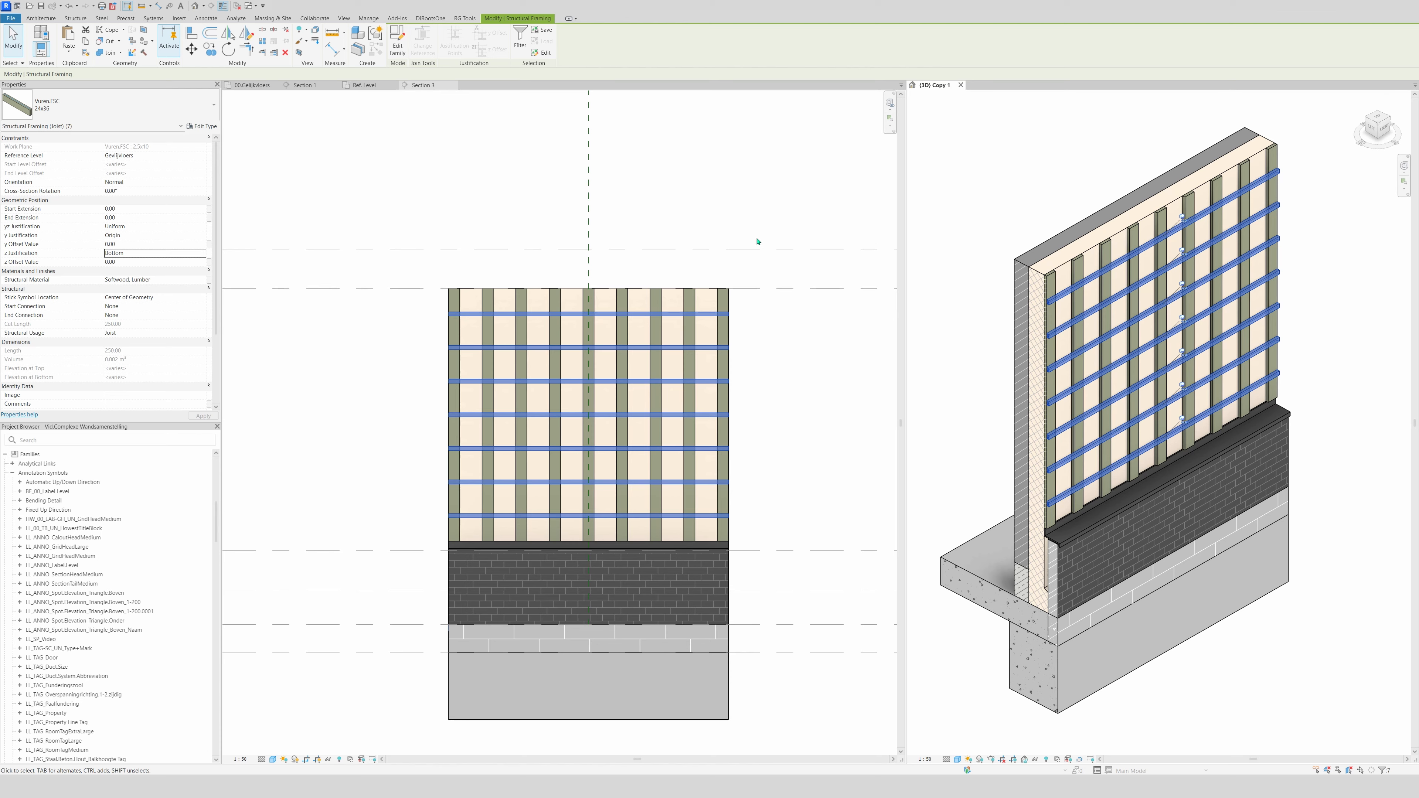
{"action": "left_click", "coordinate": [730, 218]}
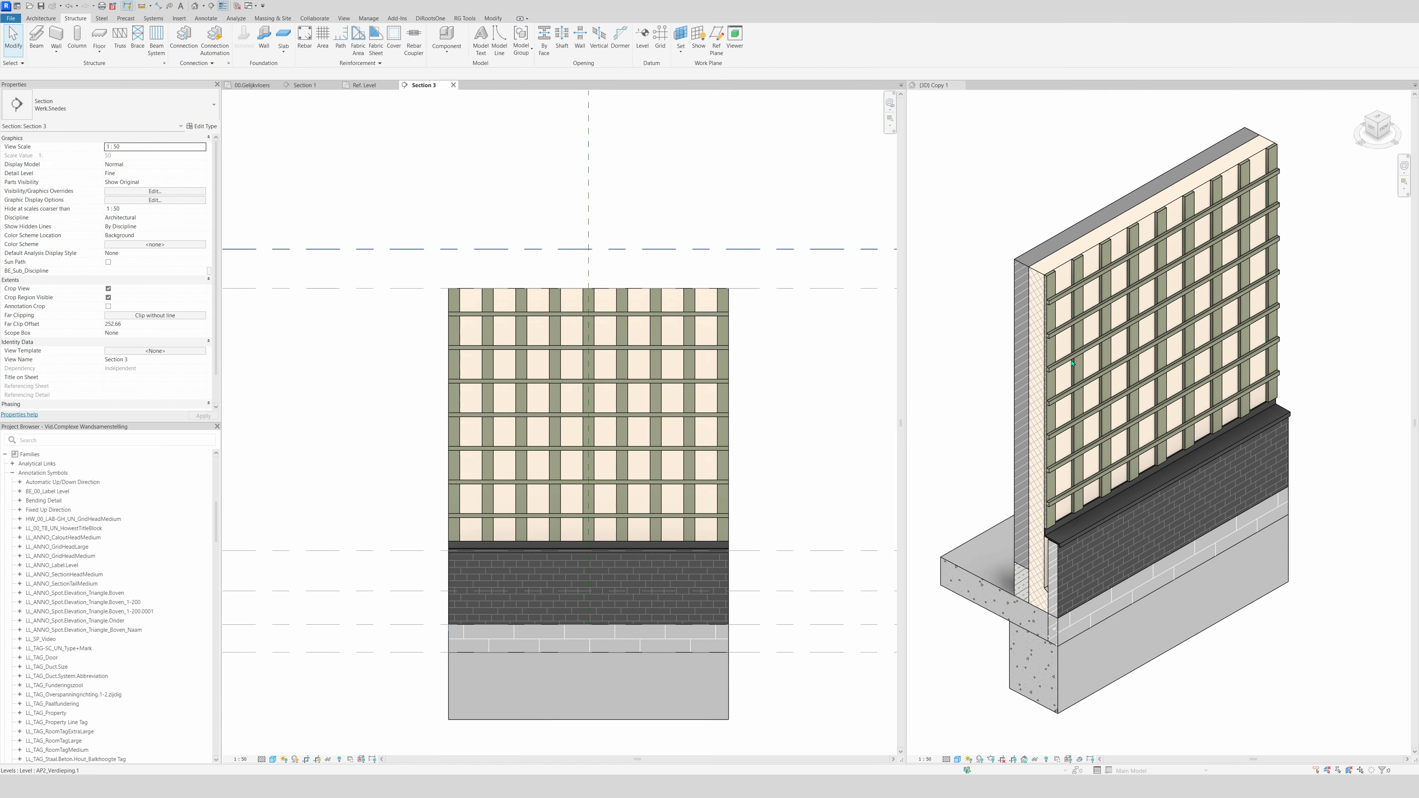
- Start a wall in the 00.Gelijkvloers floor plan using type LL_WA_LB_Plaatwerk.Verticaal_Donker.Bruin.20 and location line Core Face: Interior
{"action": "scroll", "coordinate": [1072, 362], "scroll_direction": "down", "scroll_amount": 2}
{"action": "middle_click_drag", "start_coordinate": [1113, 418], "coordinate": [1184, 403], "text": "shift"}
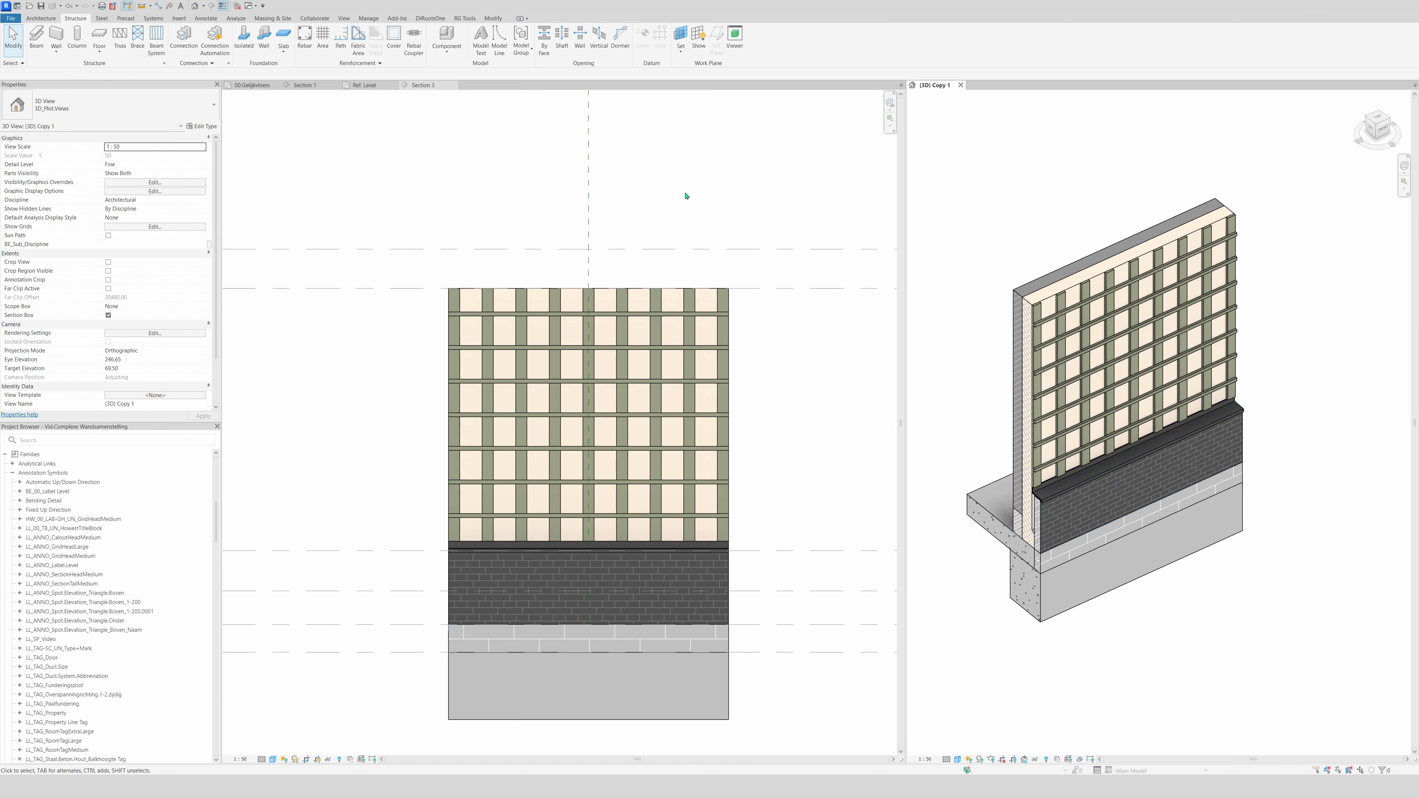
{"action": "left_click", "coordinate": [635, 190]}
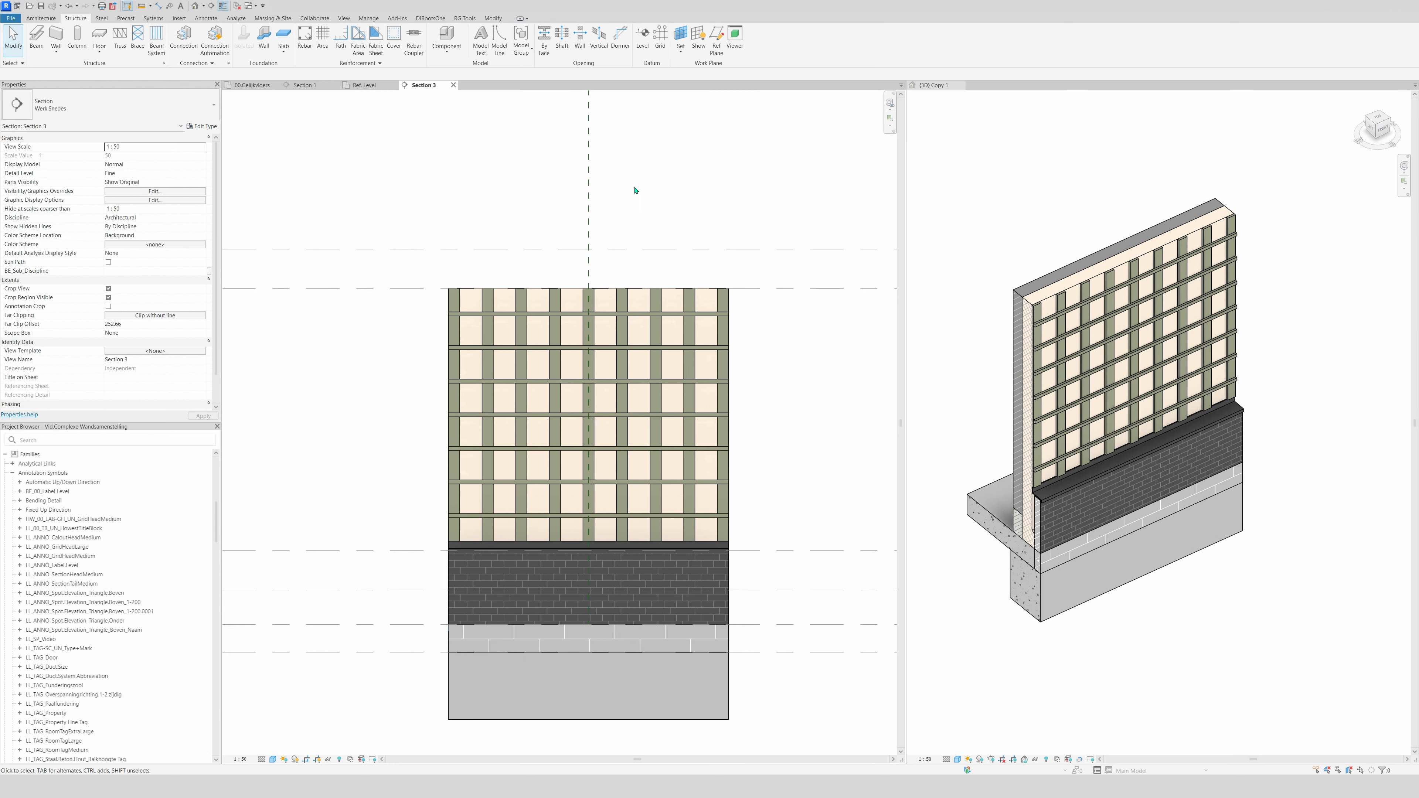
{"action": "left_click", "coordinate": [252, 86]}
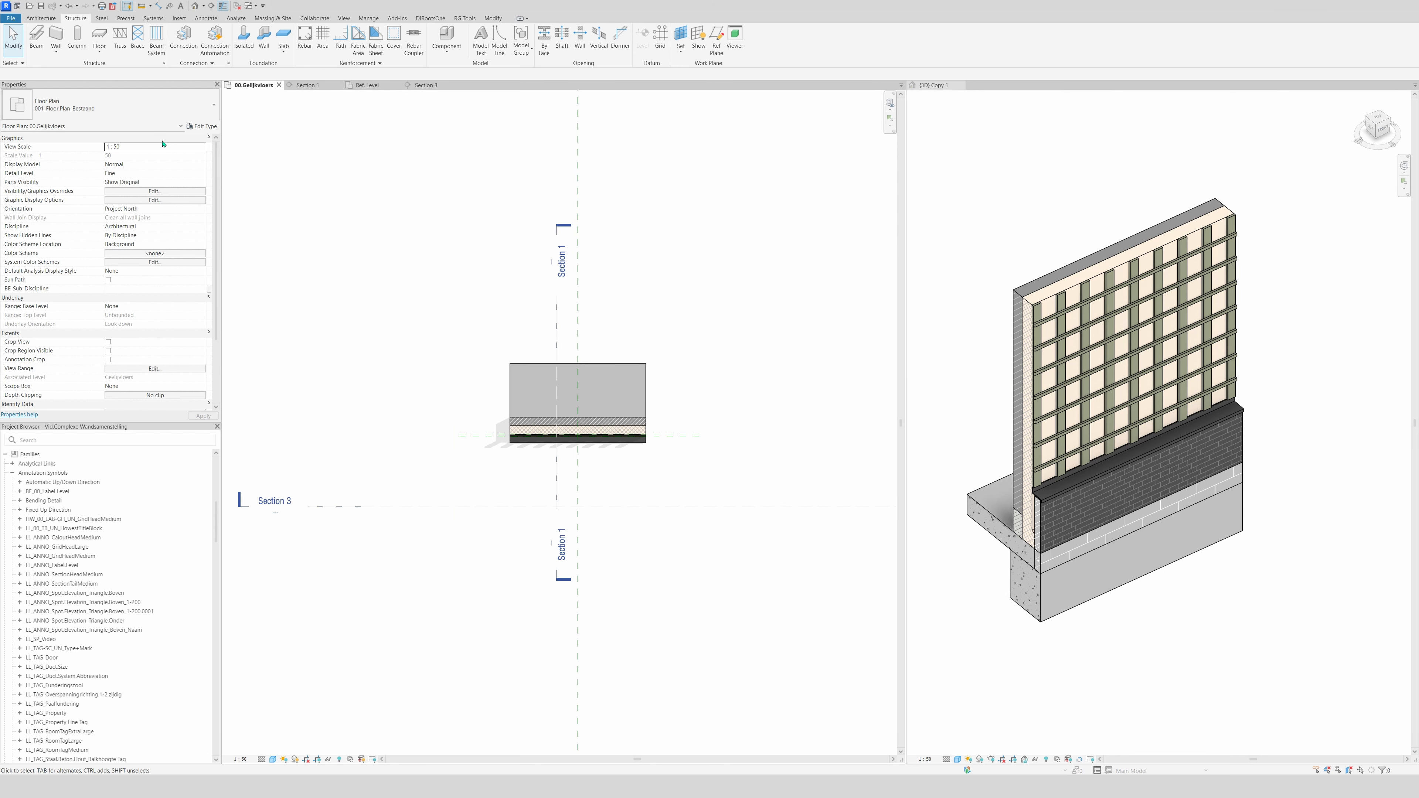
{"action": "key", "text": "w"}
{"action": "key", "text": "a"}
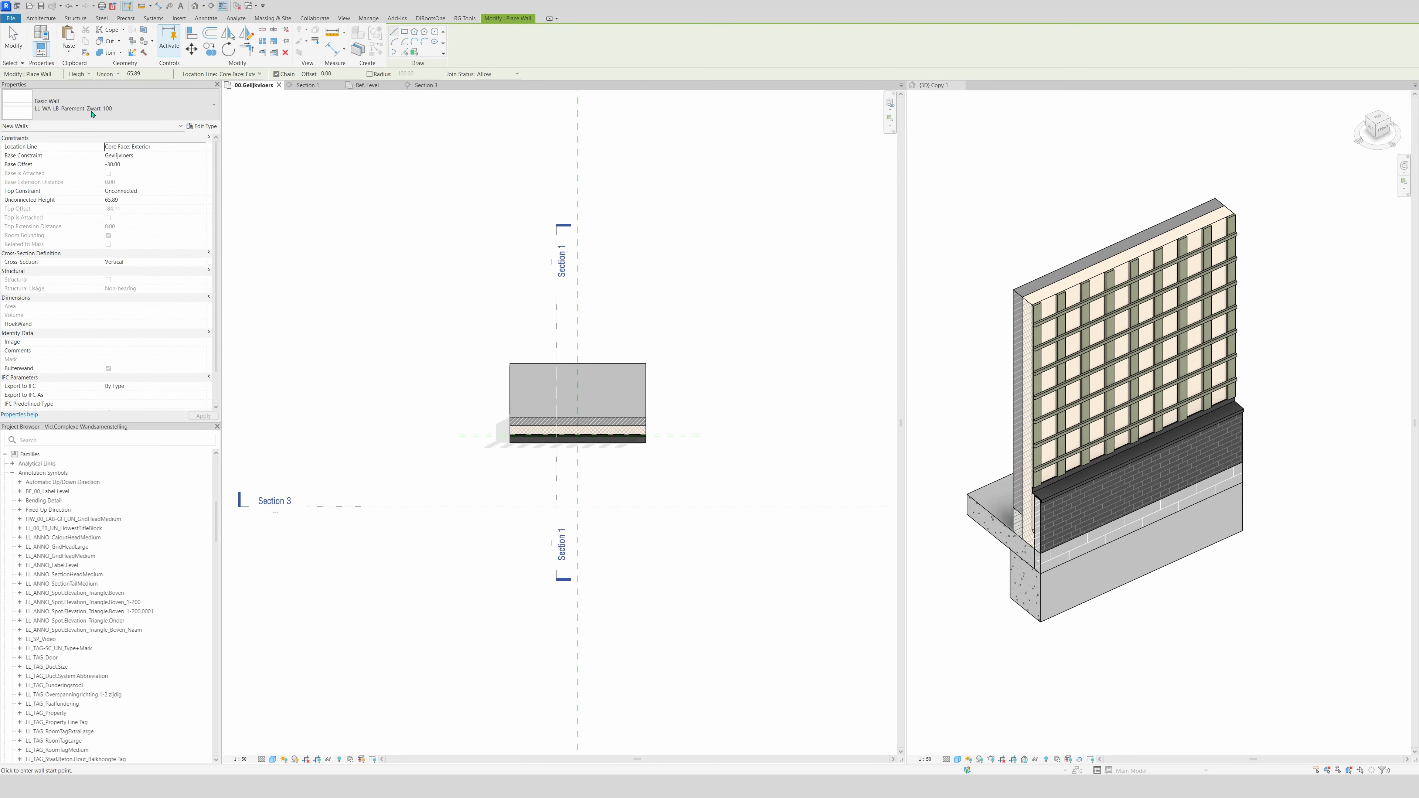
{"action": "left_click", "coordinate": [63, 109]}
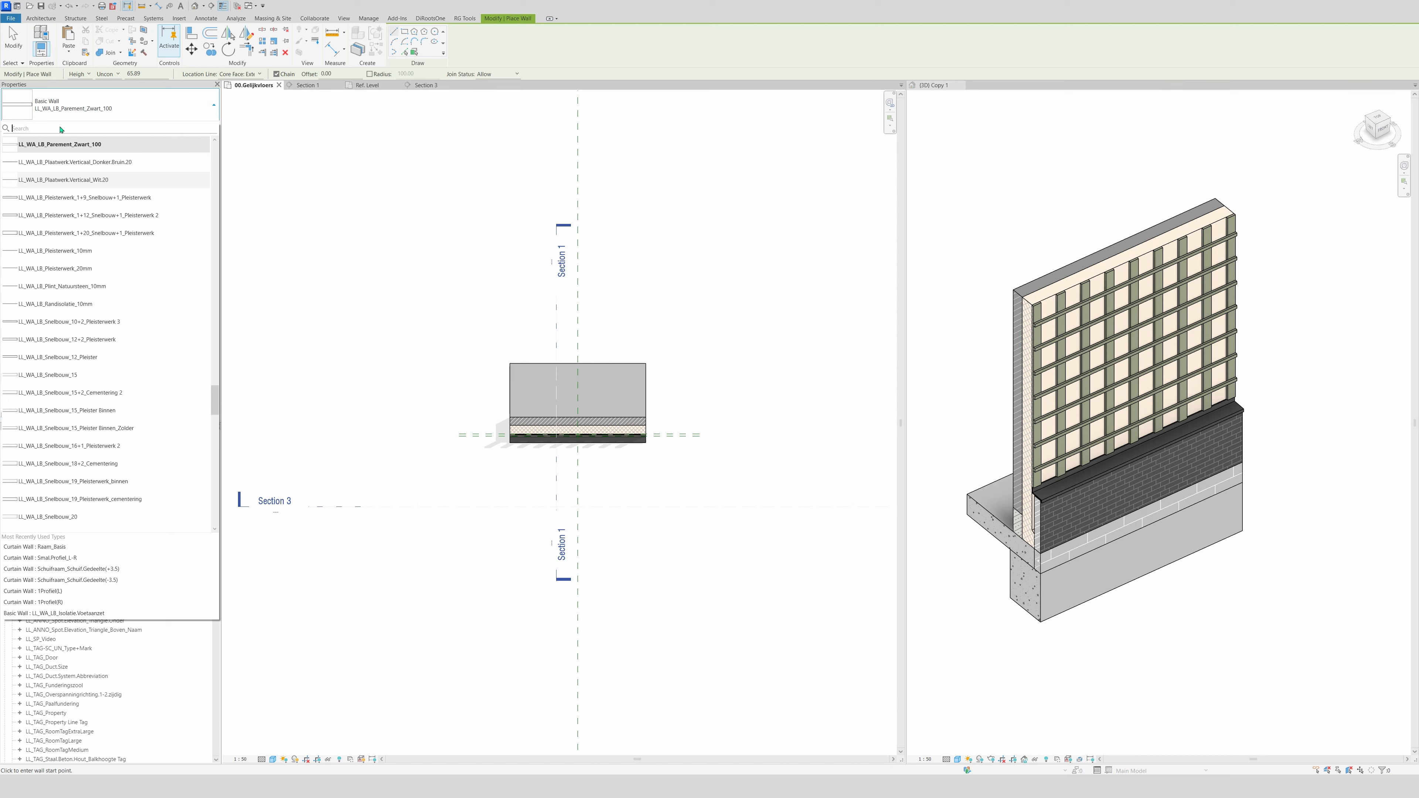
{"action": "type", "text": "plaatwerk"}
{"action": "left_click", "coordinate": [101, 159]}
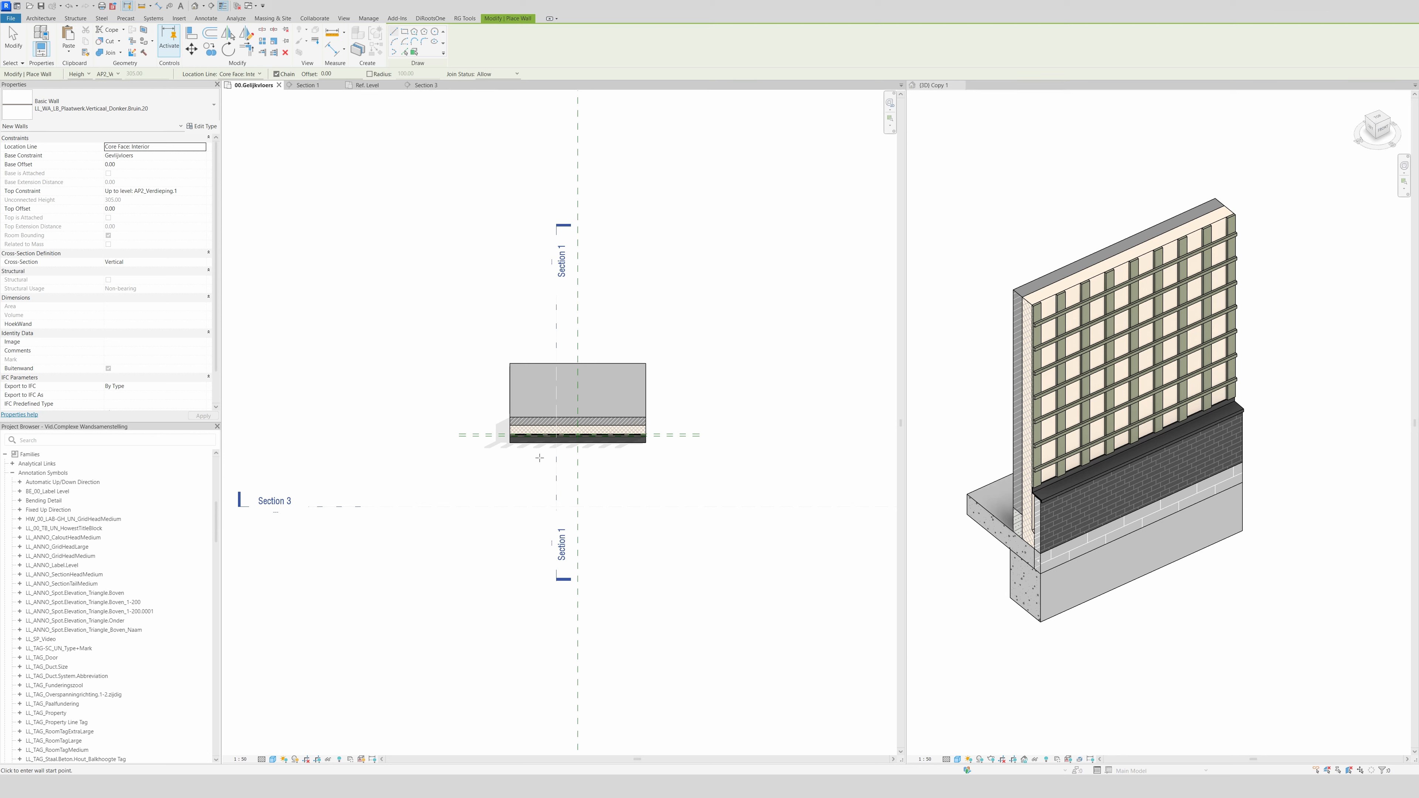
{"action": "left_click", "coordinate": [260, 74]}
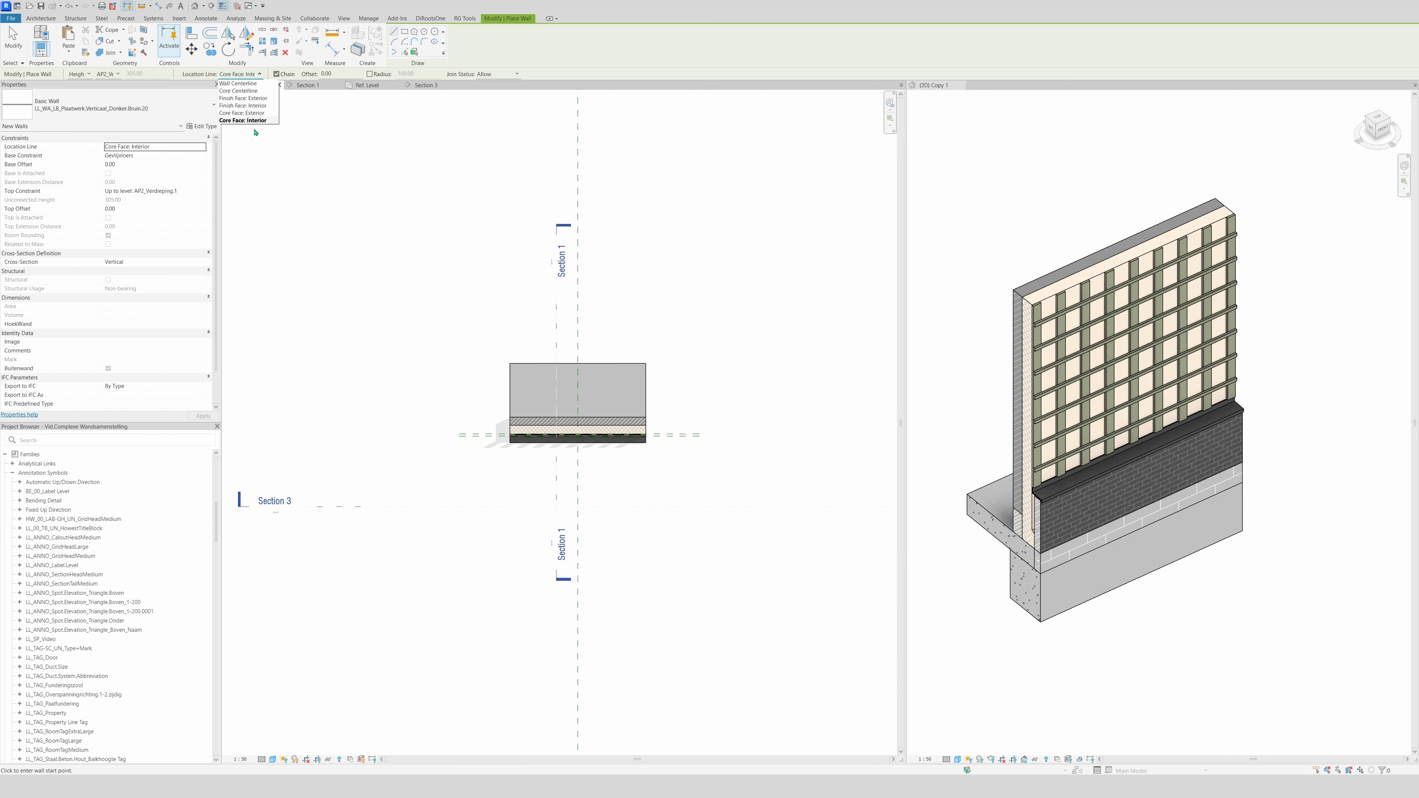
{"action": "left_click", "coordinate": [246, 120]}
- Draw the dark brown cladding wall along the outer face of the horizontal battens, from one end of the assembly to the other
{"action": "scroll", "coordinate": [514, 441], "scroll_direction": "up", "scroll_amount": 6}
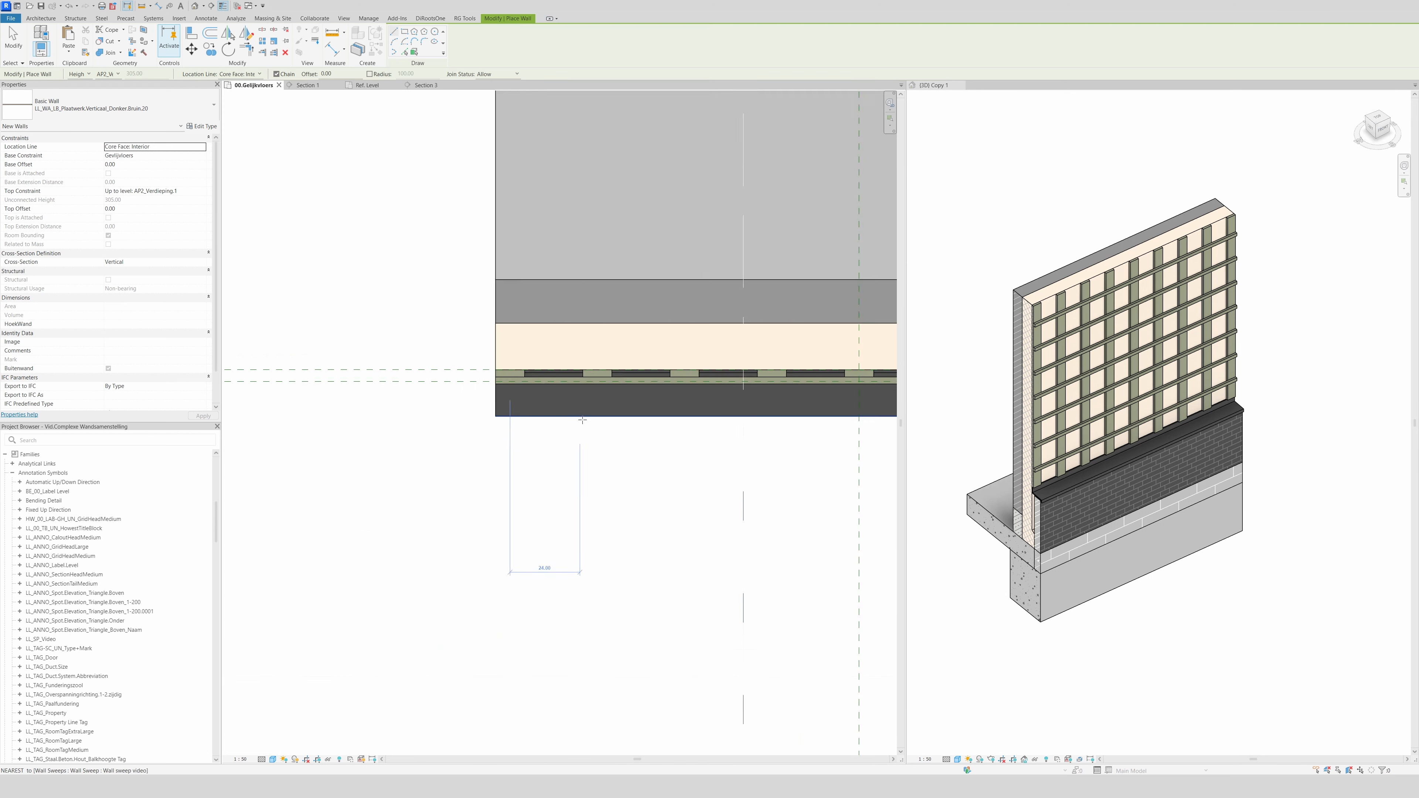
{"action": "left_click", "coordinate": [468, 368]}
{"action": "scroll", "coordinate": [559, 370], "scroll_direction": "down", "scroll_amount": 5}
{"action": "middle_click_drag", "start_coordinate": [648, 368], "coordinate": [468, 356]}
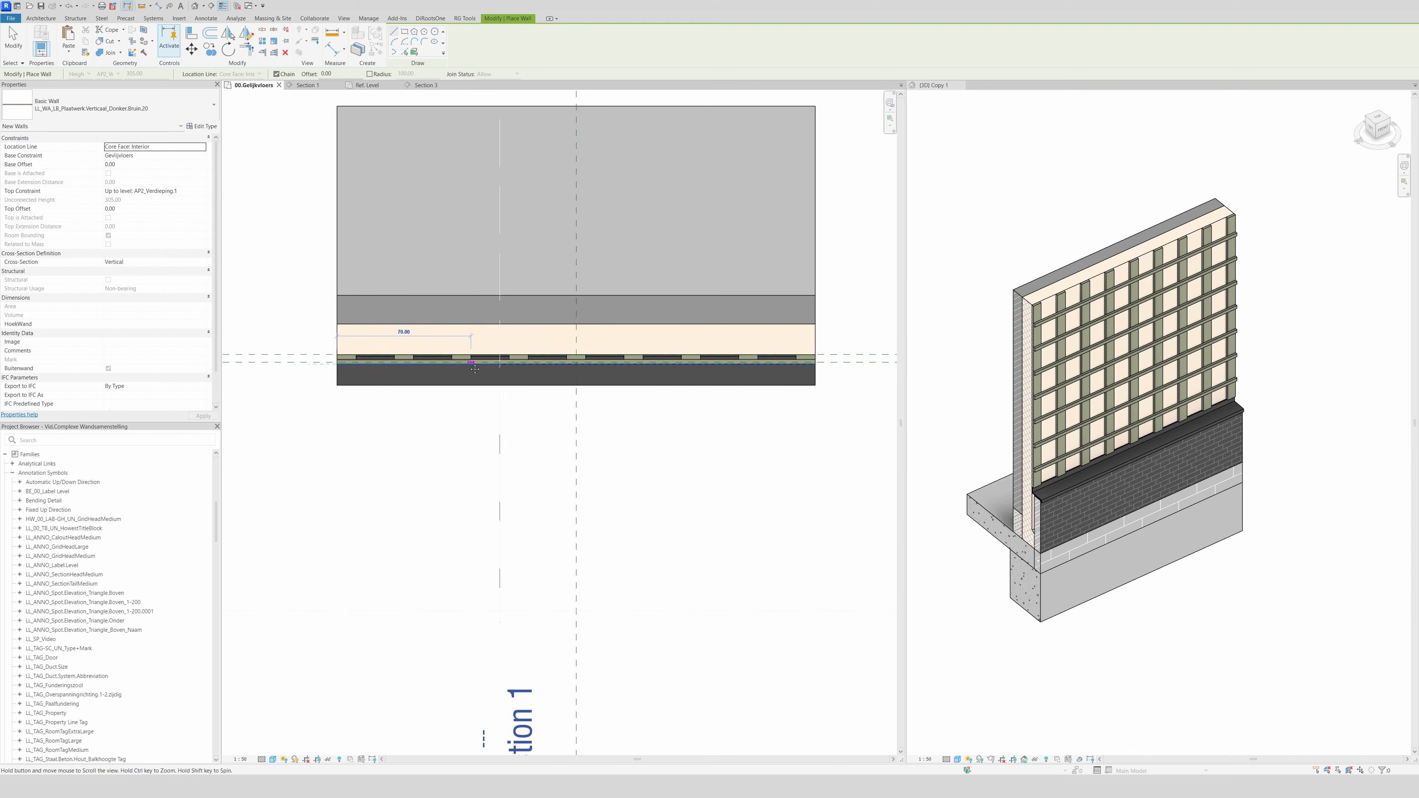
{"action": "middle_click_drag", "start_coordinate": [711, 358], "coordinate": [413, 373]}
{"action": "scroll", "coordinate": [548, 380], "scroll_direction": "up", "scroll_amount": 5}
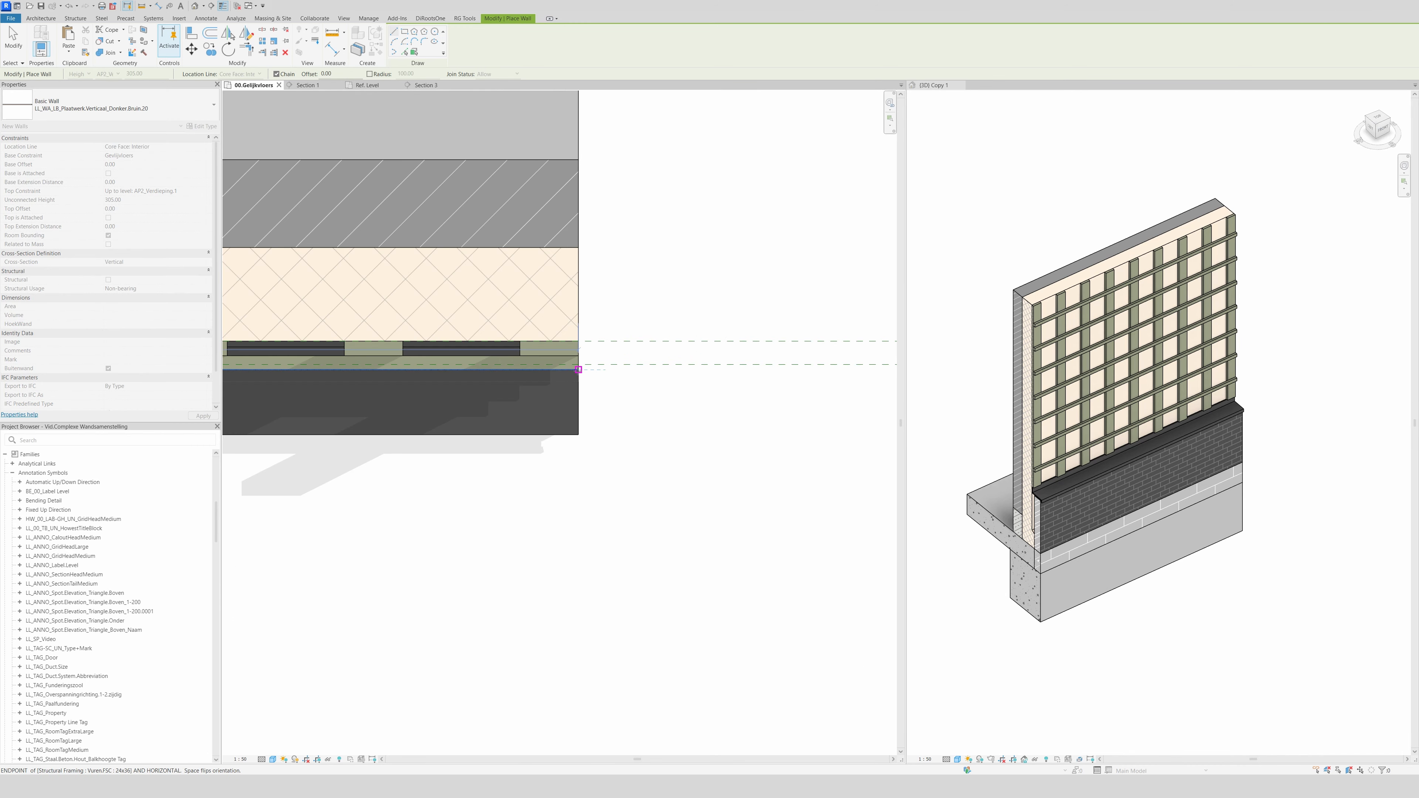
{"action": "left_click", "coordinate": [580, 370]}
{"action": "key", "text": "Escape"}
{"action": "key", "text": "Escape"}
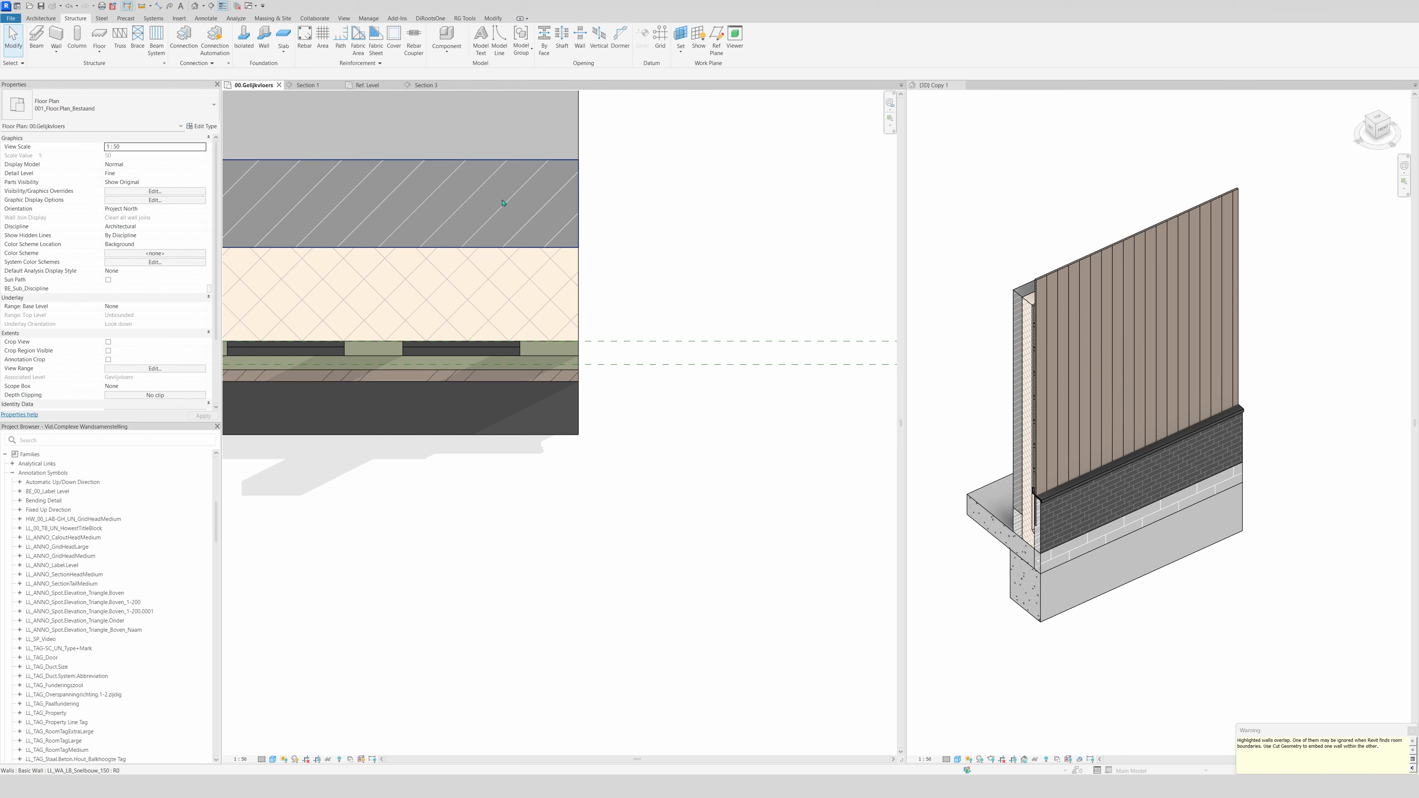
- Select the cladding wall in the Section 1 view and set its Top Constraint to Up to level: Plafond.Gelijkvloers
{"action": "left_click", "coordinate": [307, 85]}
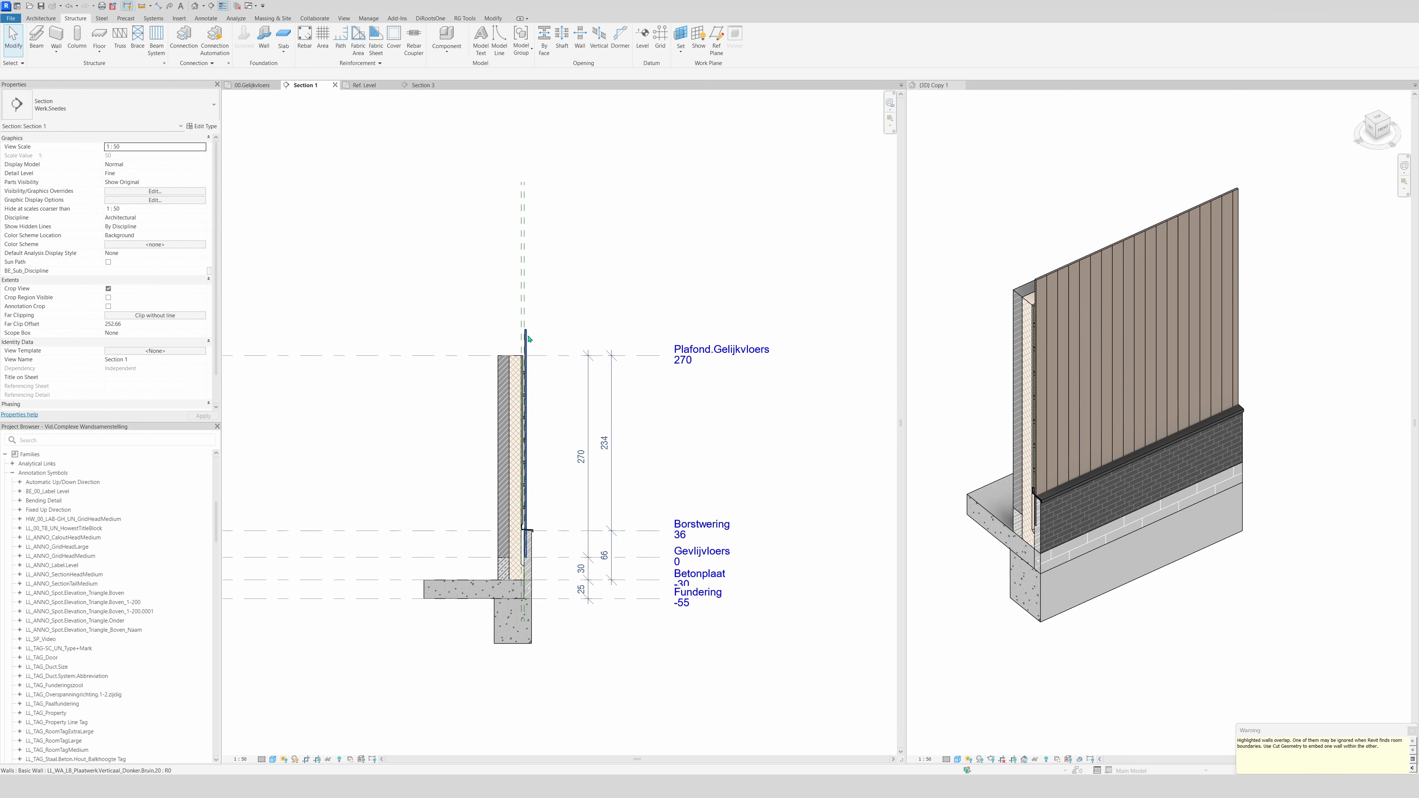
{"action": "scroll", "coordinate": [512, 520], "scroll_direction": "up", "scroll_amount": 4}
{"action": "left_click", "coordinate": [512, 520]}
{"action": "scroll", "coordinate": [548, 503], "scroll_direction": "down", "scroll_amount": 2}
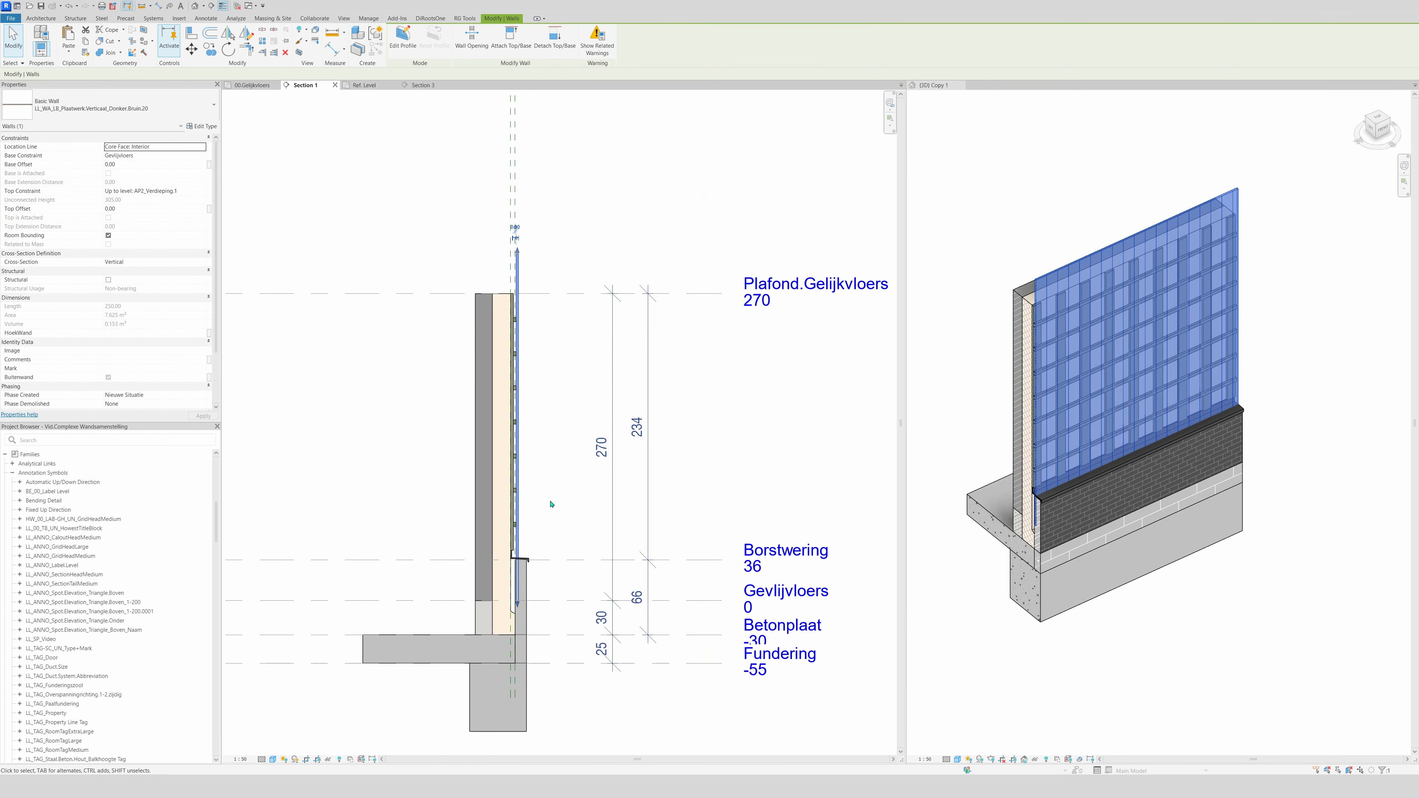
{"action": "left_click", "coordinate": [201, 192]}
{"action": "left_click", "coordinate": [170, 215]}
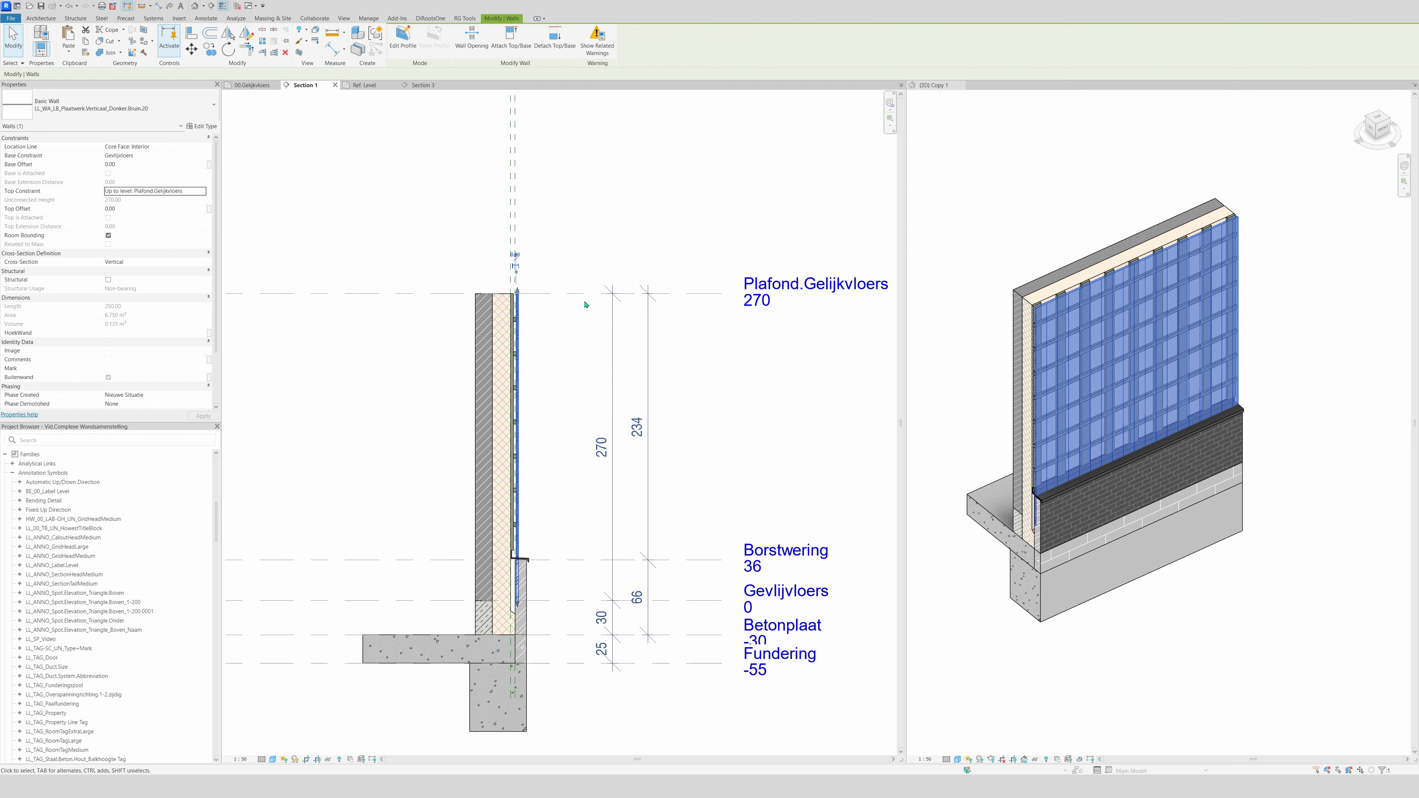
- Set the cladding wall's Base Constraint to Borstwering and its Base Offset to 1.5
{"action": "left_click", "coordinate": [199, 156]}
{"action": "left_click", "coordinate": [173, 204]}
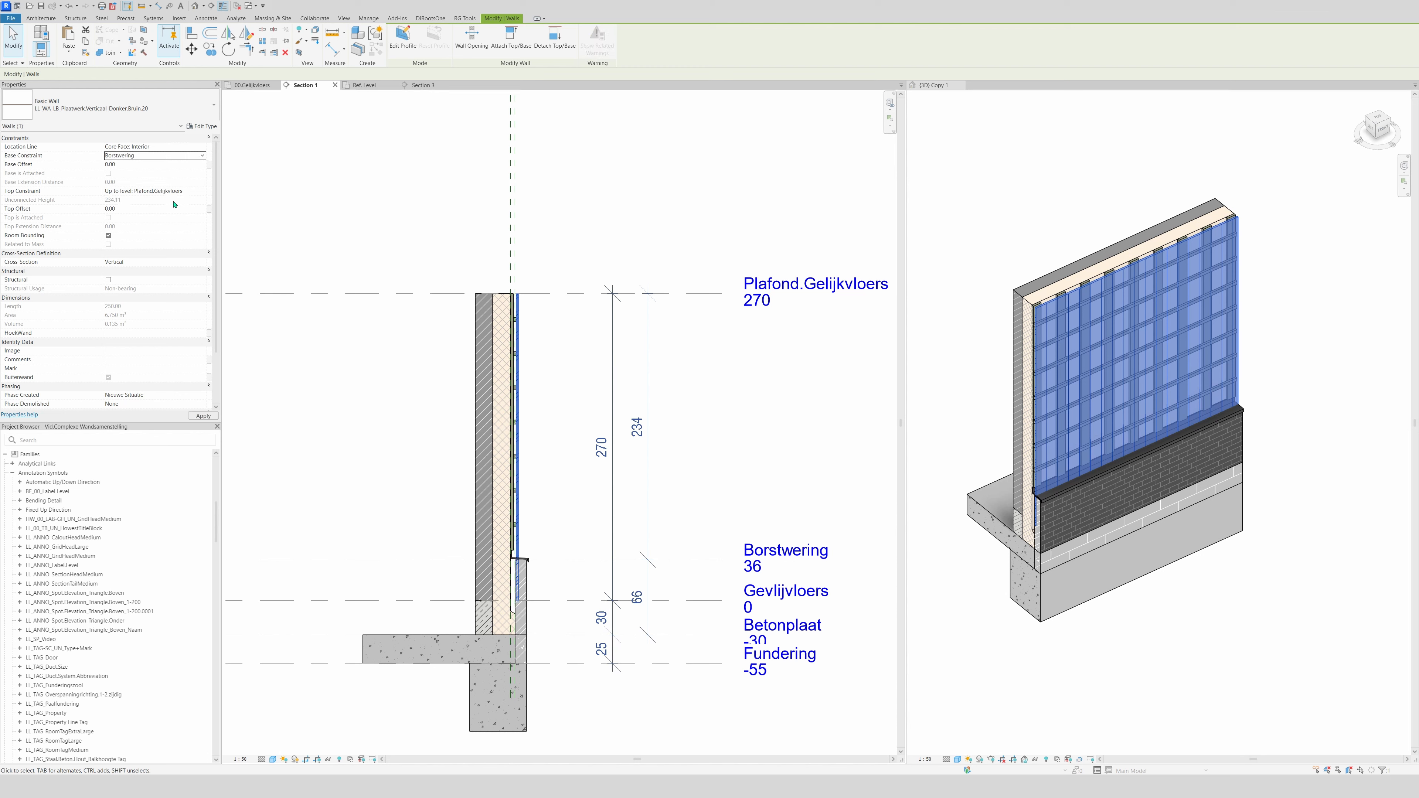
{"action": "left_click", "coordinate": [126, 165]}
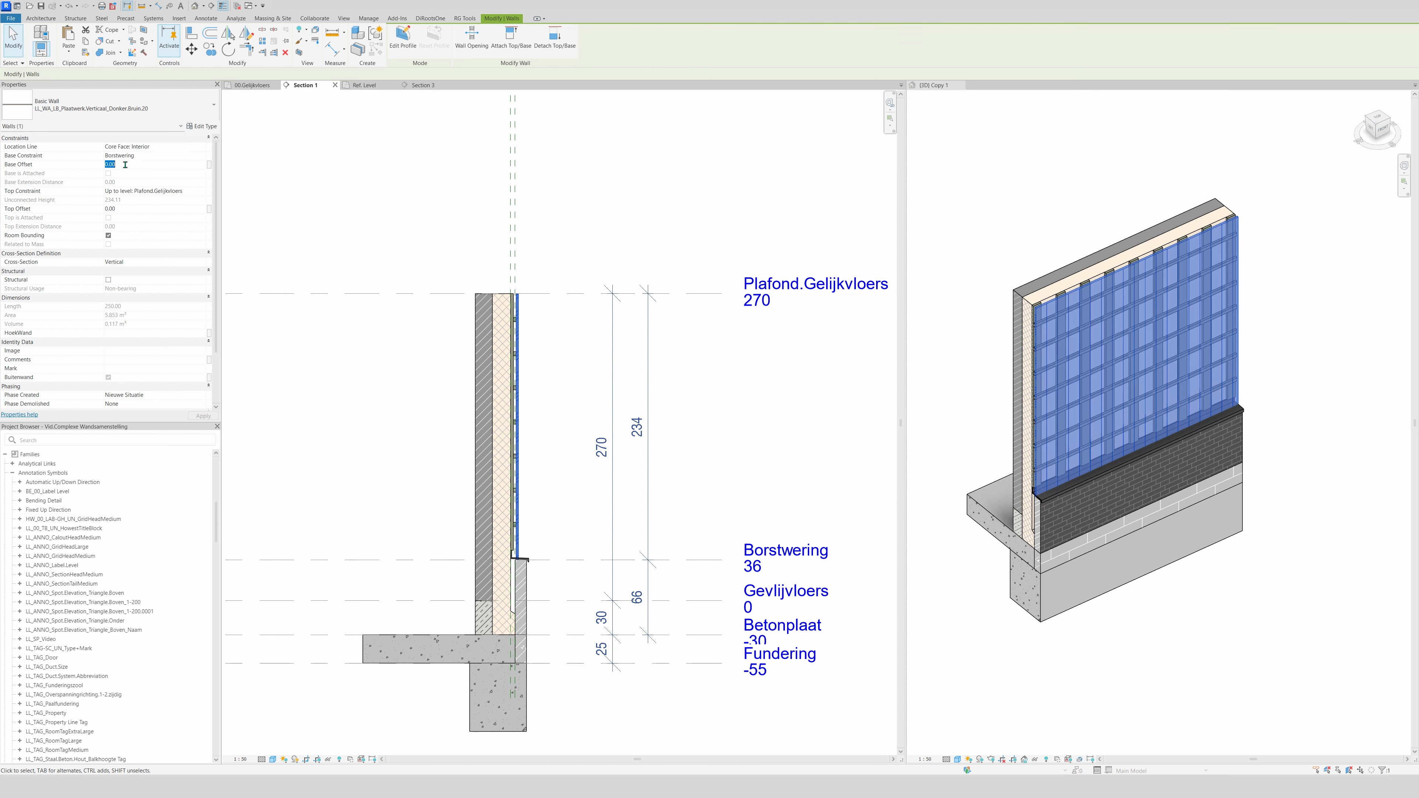
{"action": "type", "text": "1.5"}
{"action": "key", "text": "Return"}
- Try Base Offsets of -1.5 and -2 for the cladding wall, checking its lower edge against the flashing
{"action": "left_click", "coordinate": [156, 165]}
{"action": "type", "text": "-1.5"}
{"action": "key", "text": "Return"}
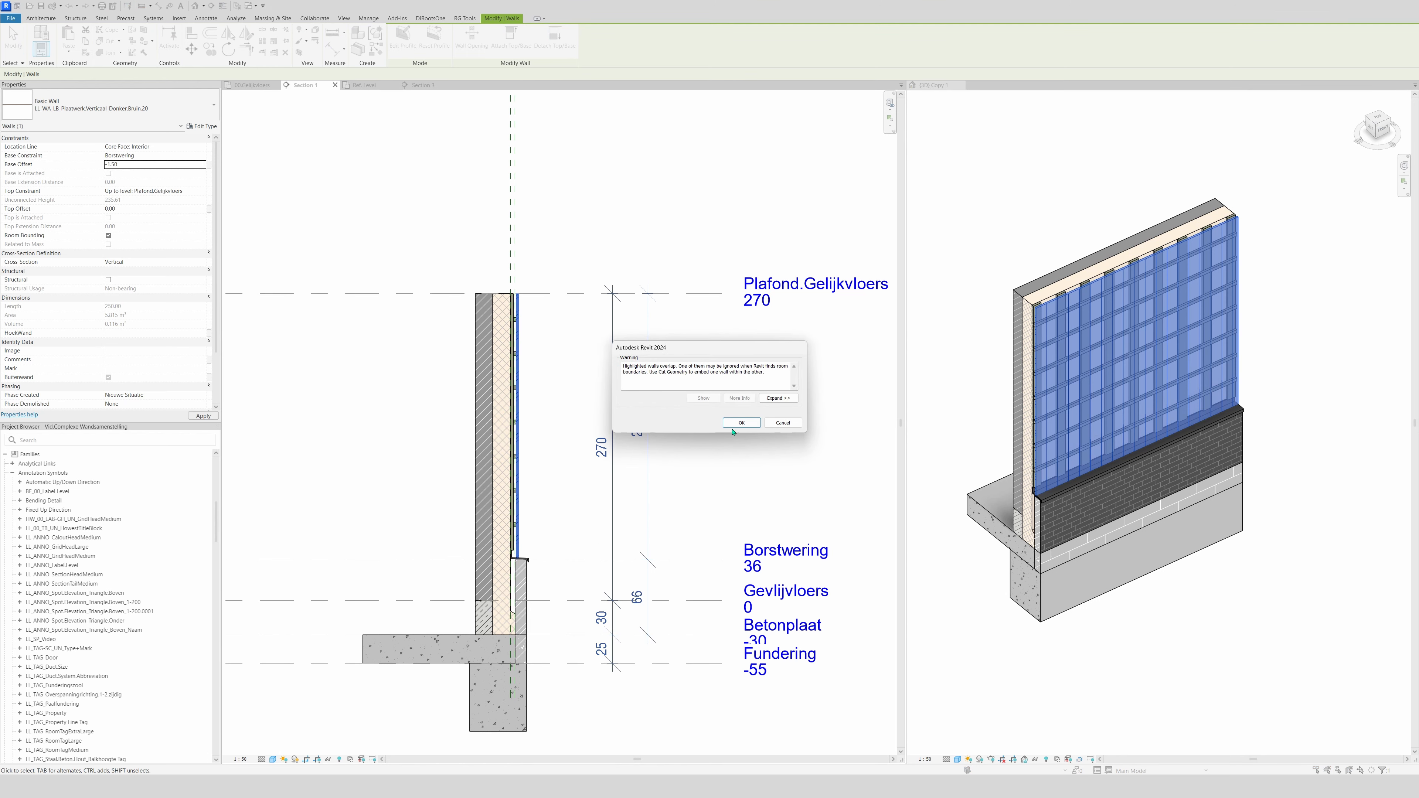
{"action": "left_click", "coordinate": [735, 427]}
{"action": "scroll", "coordinate": [513, 549], "scroll_direction": "up", "scroll_amount": 4}
{"action": "scroll", "coordinate": [512, 549], "scroll_direction": "down", "scroll_amount": 3}
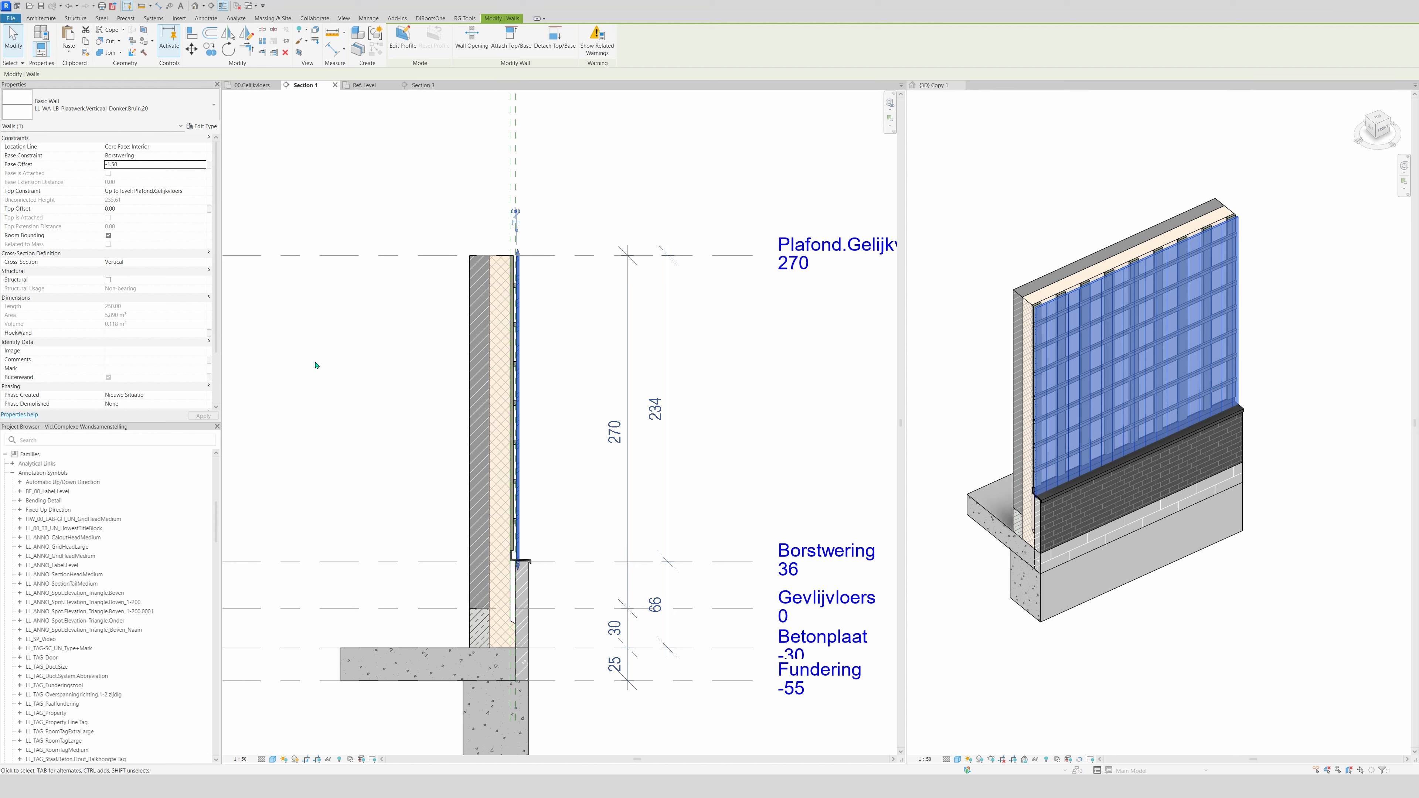
{"action": "left_click", "coordinate": [140, 166]}
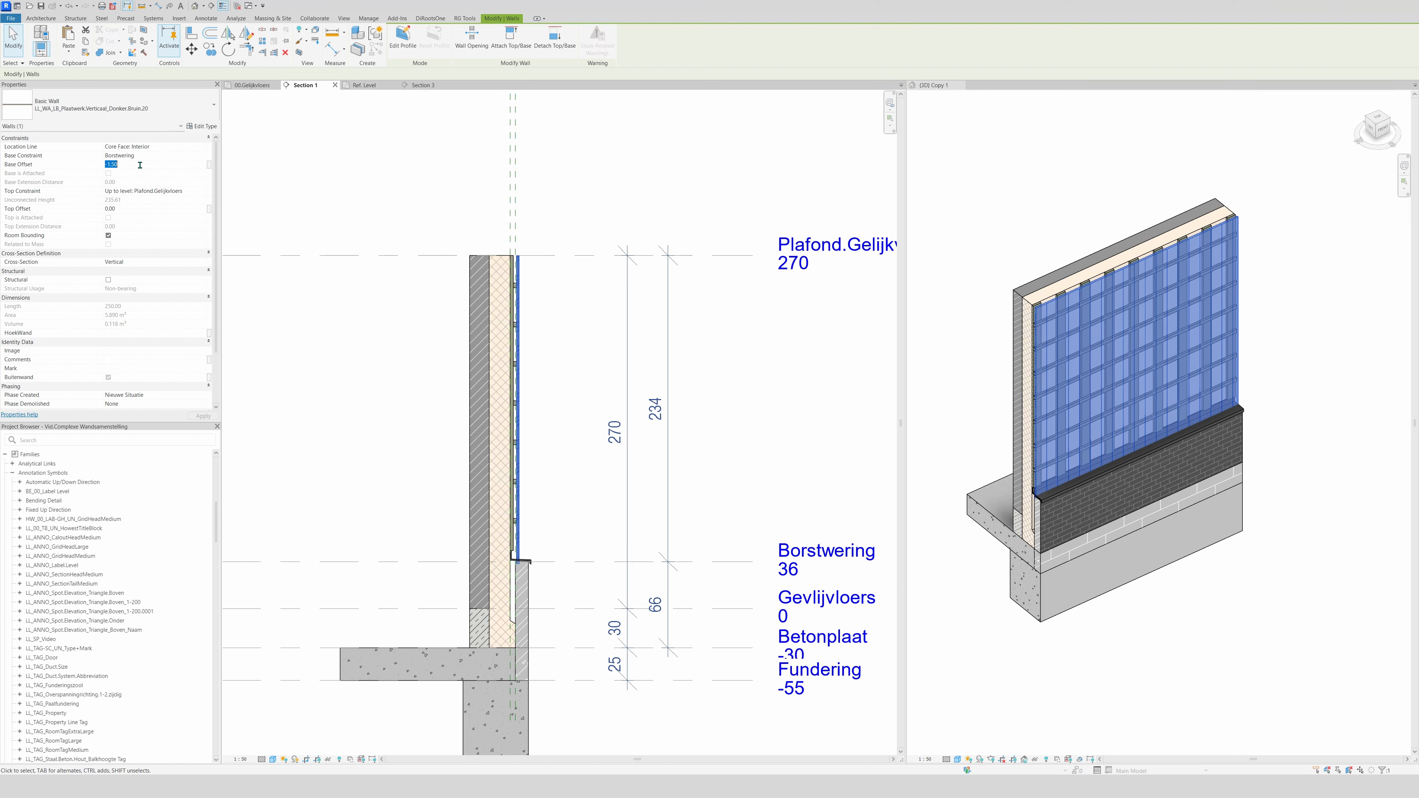
{"action": "type", "text": "-2"}
{"action": "key", "text": "Return"}
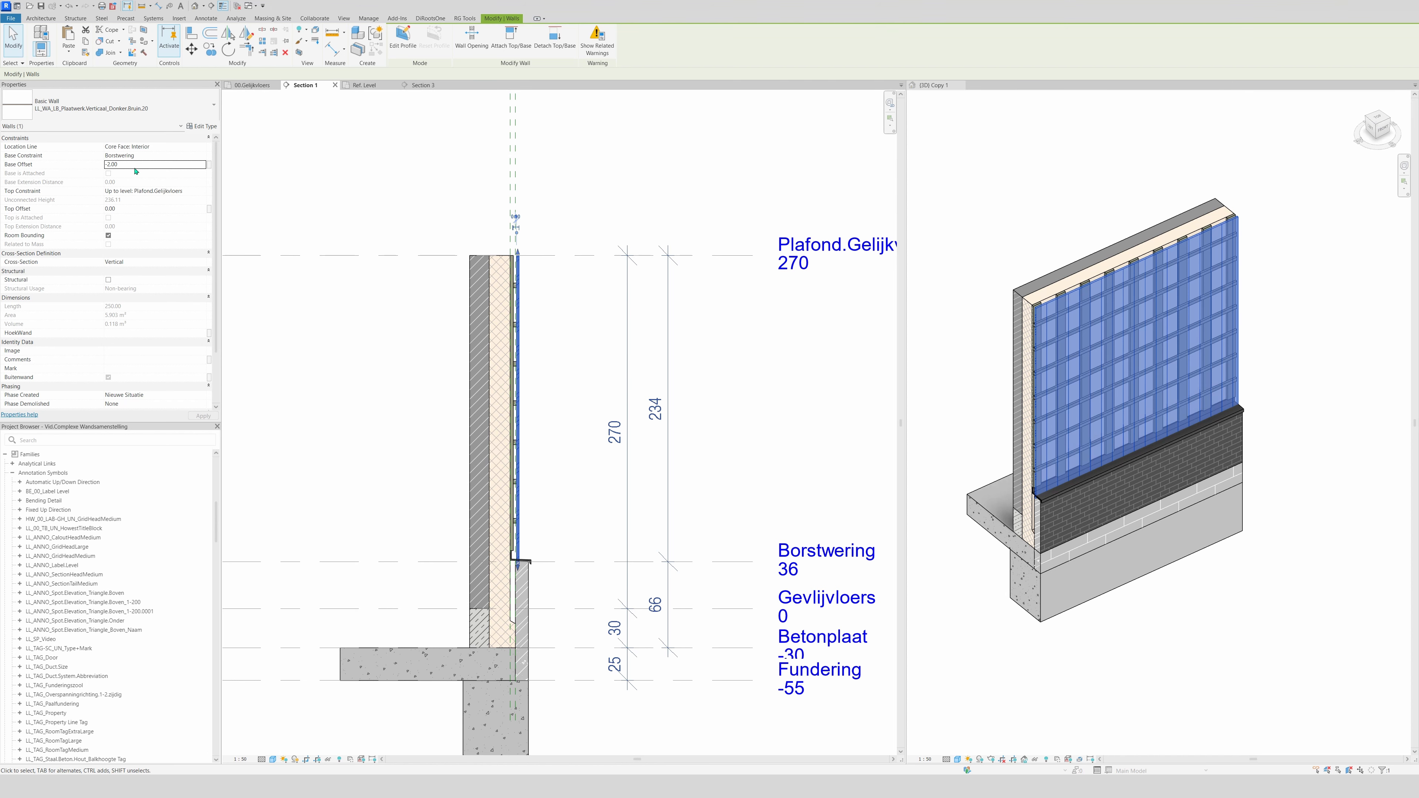
- Try a Base Offset of 1.50 for the cladding wall above the flashing, and settle on 2
{"action": "left_click", "coordinate": [135, 164]}
{"action": "type", "text": "1.50"}
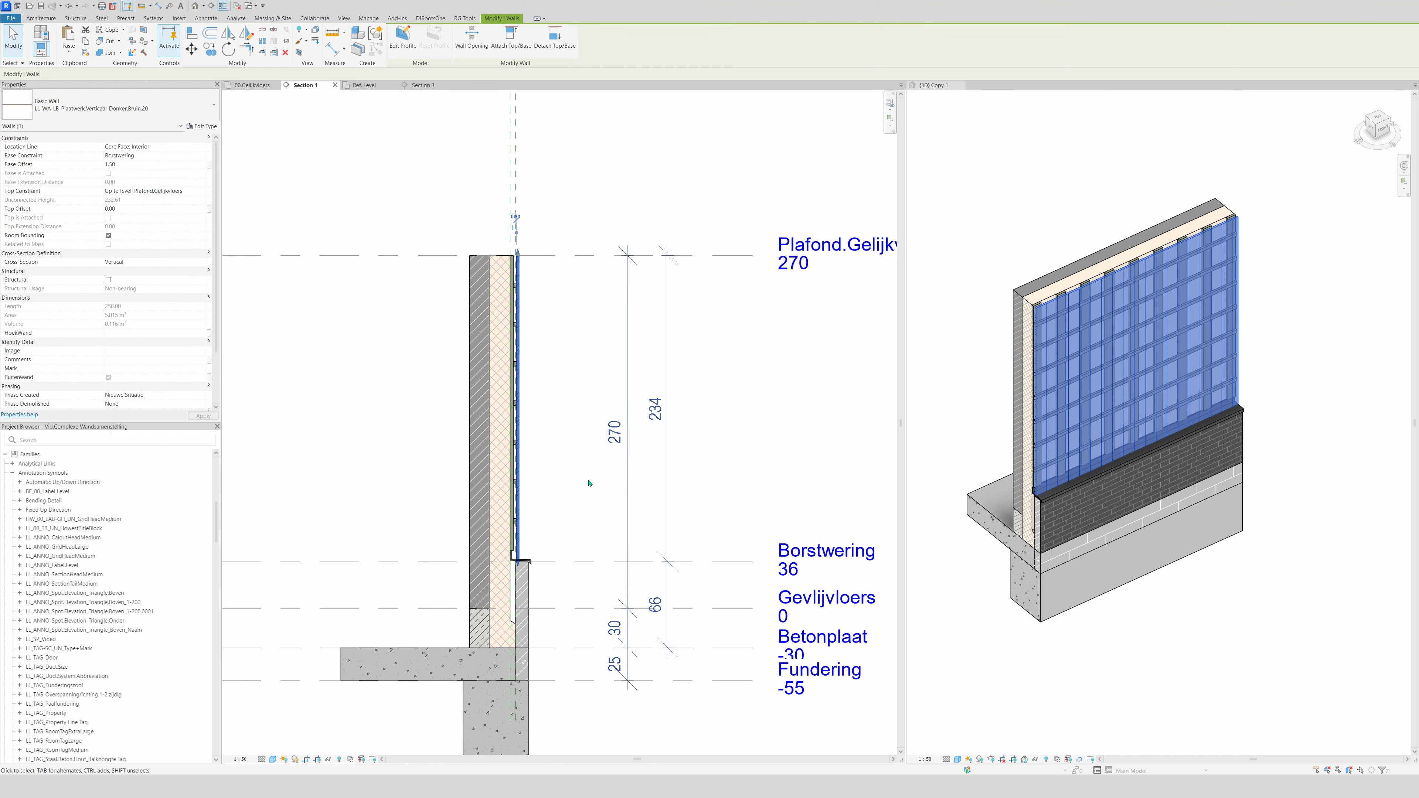
{"action": "scroll", "coordinate": [549, 546], "scroll_direction": "up", "scroll_amount": 5}
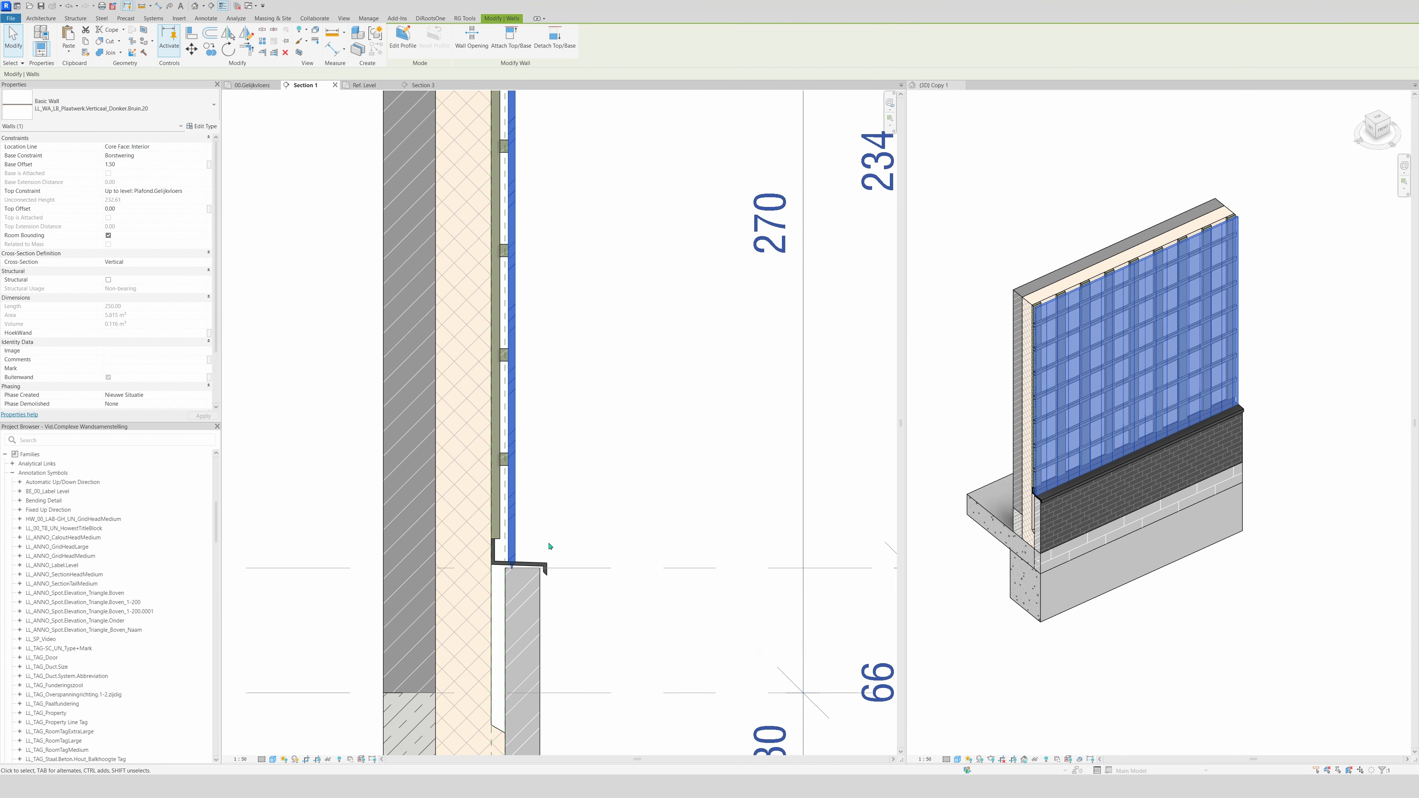
{"action": "left_click", "coordinate": [119, 165]}
{"action": "left_click_drag", "start_coordinate": [119, 164], "coordinate": [88, 173]}
{"action": "type", "text": "2"}
{"action": "double_click", "coordinate": [125, 167]}
{"action": "type", "text": "2"}
{"action": "left_click", "coordinate": [596, 420]}
- Enlarge the 3D view beside the Section 1 view and fit the wall section within its narrower view
{"action": "scroll", "coordinate": [536, 460], "scroll_direction": "down", "scroll_amount": 2}
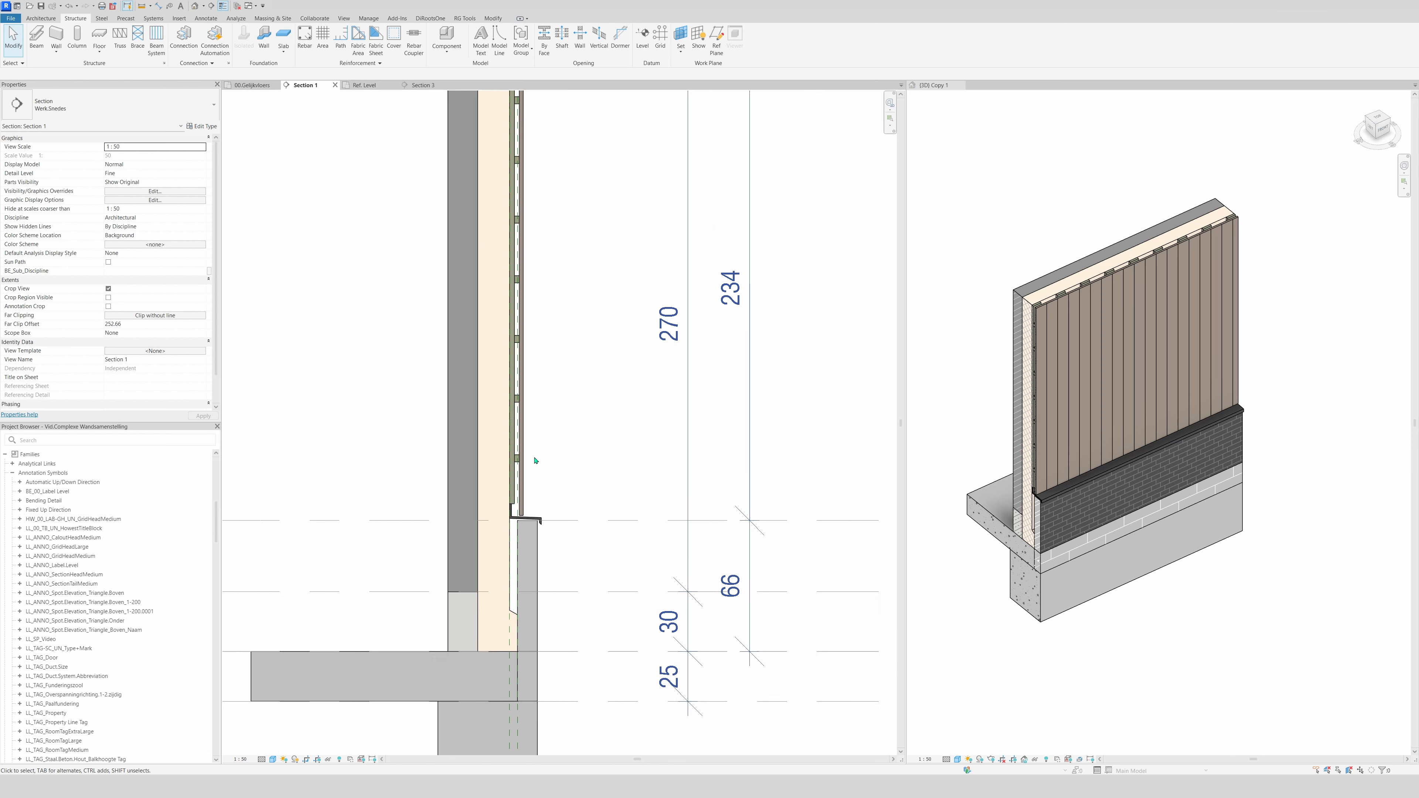
{"action": "scroll", "coordinate": [535, 460], "scroll_direction": "down", "scroll_amount": 1}
{"action": "scroll", "coordinate": [584, 431], "scroll_direction": "down", "scroll_amount": 2}
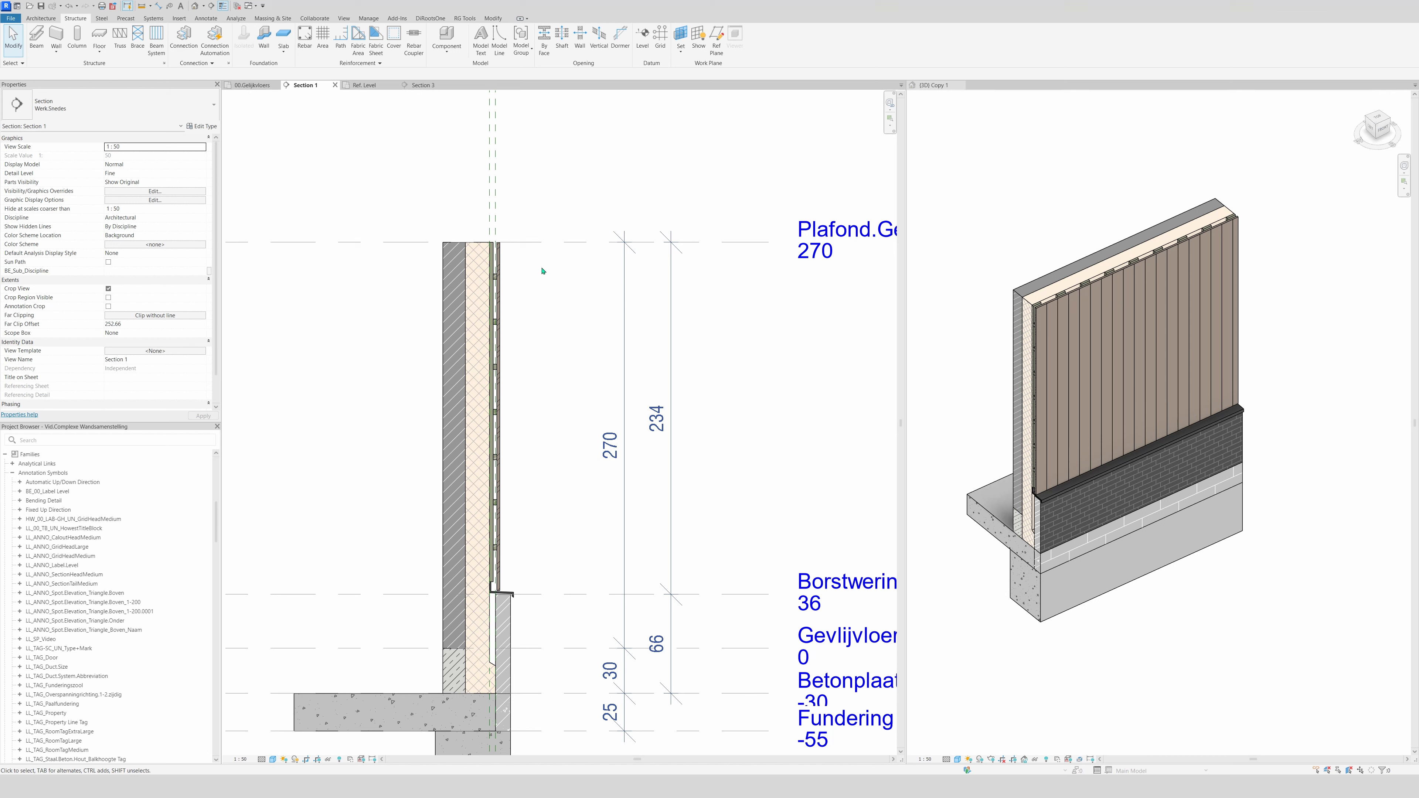
{"action": "scroll", "coordinate": [562, 279], "scroll_direction": "down", "scroll_amount": 2}
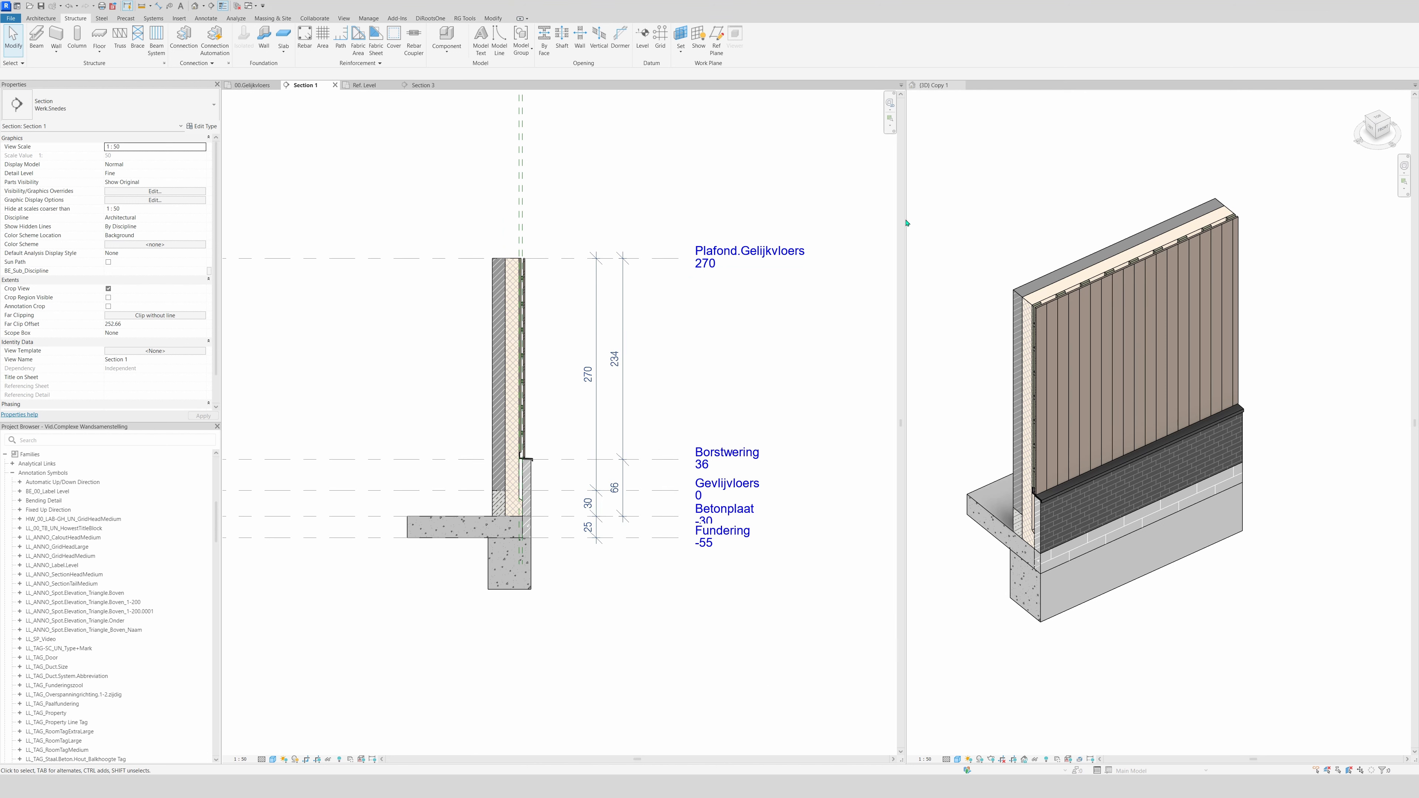
{"action": "left_click_drag", "start_coordinate": [840, 218], "coordinate": [422, 225]}
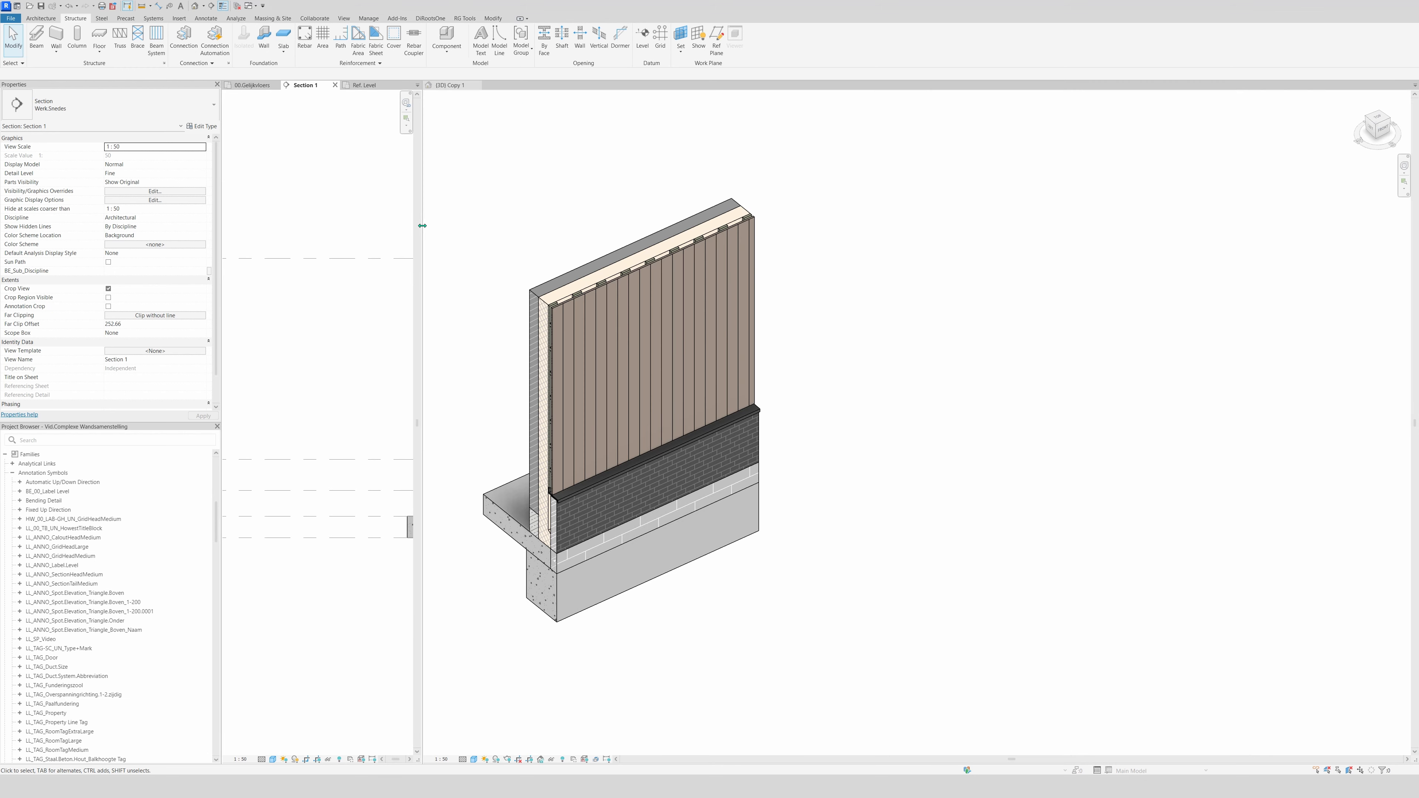
{"action": "scroll", "coordinate": [343, 351], "scroll_direction": "down", "scroll_amount": 3}
{"action": "middle_click_drag", "start_coordinate": [360, 371], "coordinate": [263, 378]}
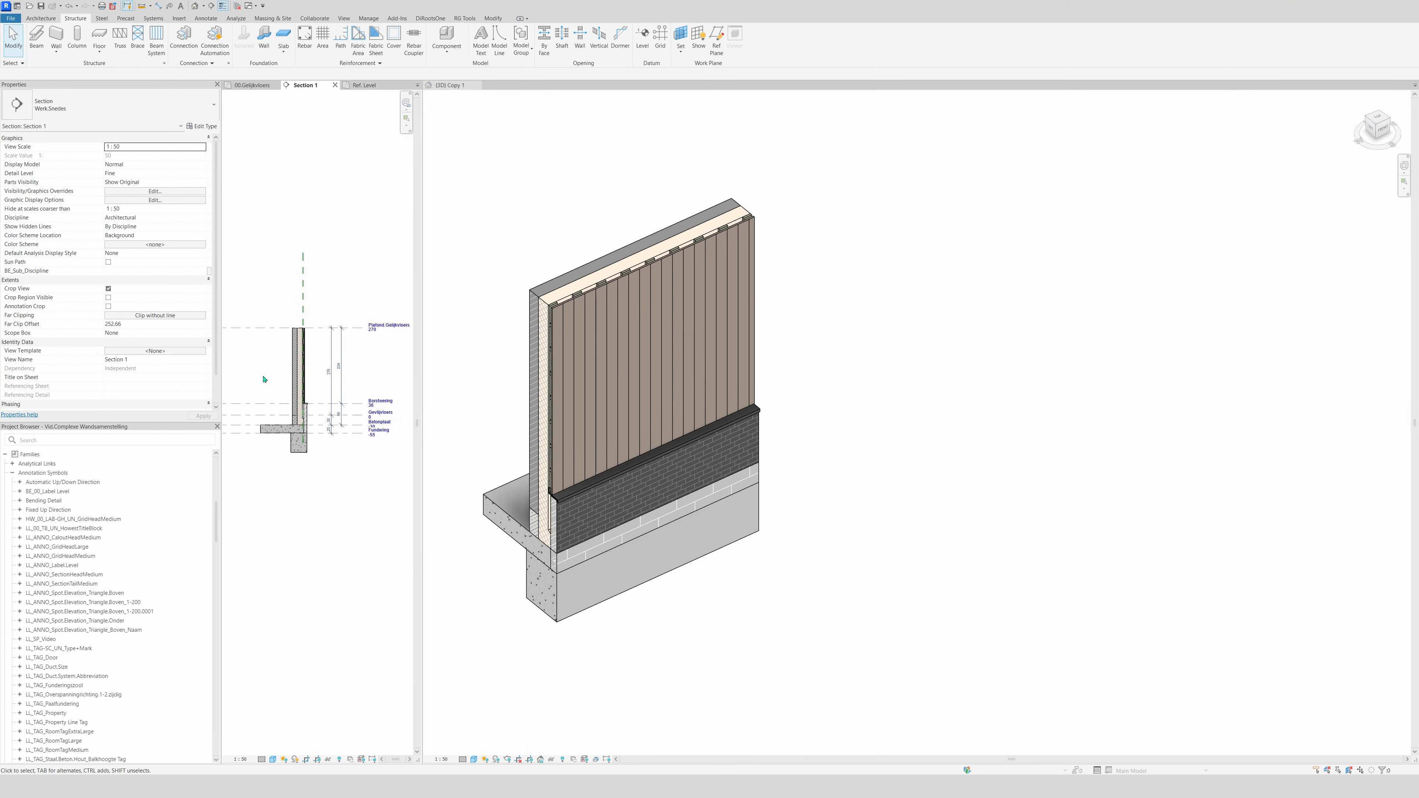
{"action": "scroll", "coordinate": [275, 381], "scroll_direction": "up", "scroll_amount": 4}
{"action": "scroll", "coordinate": [274, 403], "scroll_direction": "up", "scroll_amount": 2}
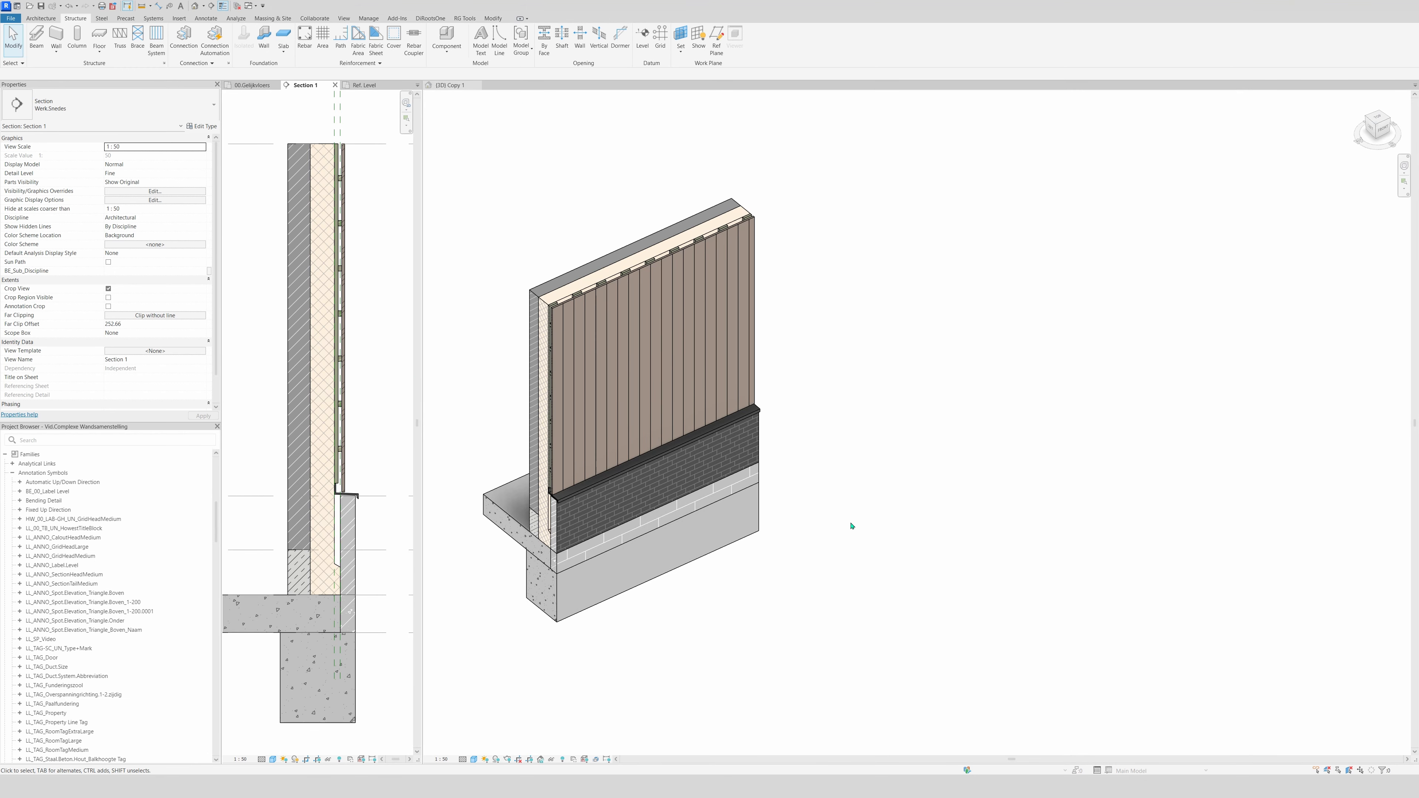
- Examine the clad wall assembly in the 3D view from its opposite end, including the exposed layers, flashing and foundation
{"action": "left_click", "coordinate": [782, 551]}
{"action": "middle_click_drag", "start_coordinate": [717, 542], "coordinate": [690, 490], "text": "shift"}
{"action": "middle_click_drag", "start_coordinate": [689, 489], "coordinate": [748, 536]}
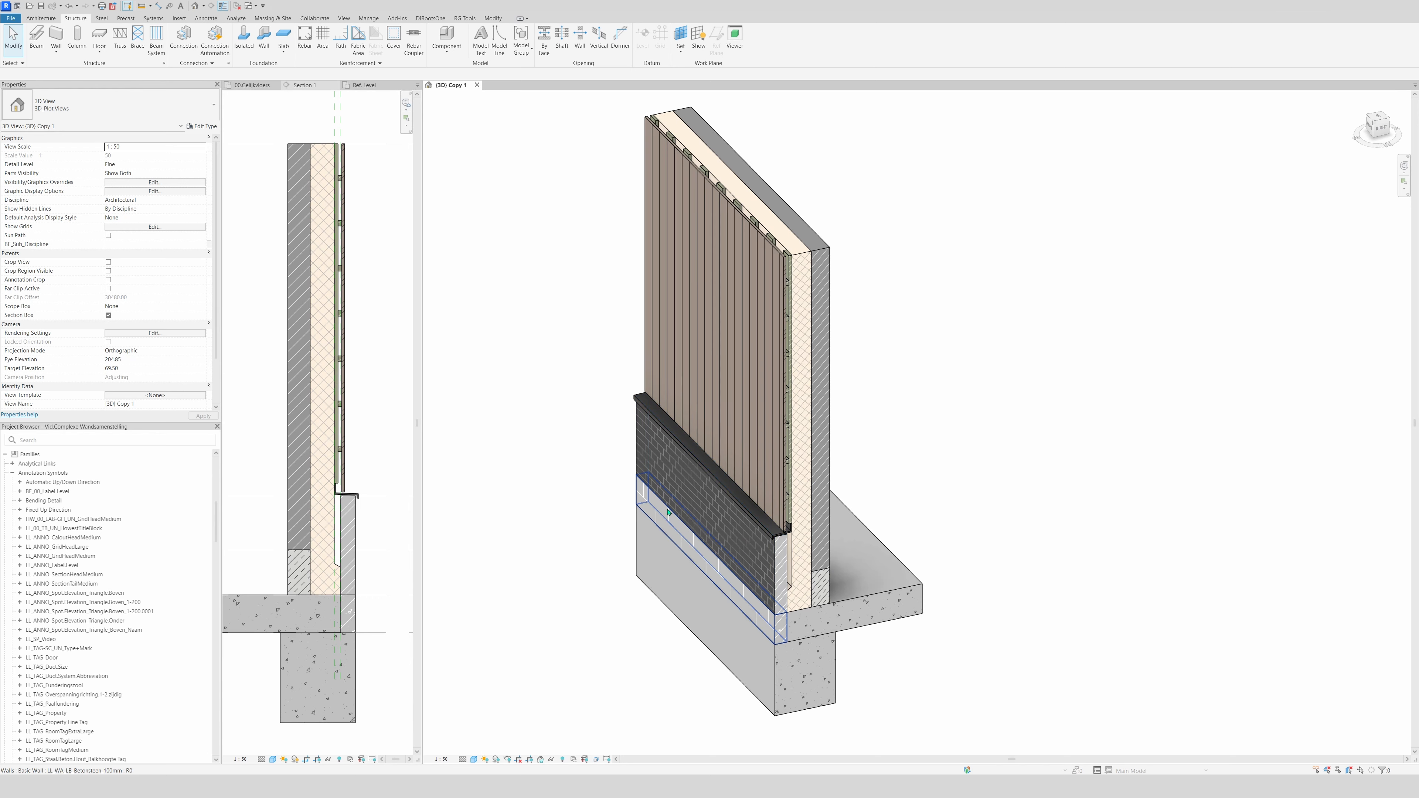
{"action": "middle_click_drag", "start_coordinate": [611, 507], "coordinate": [632, 512], "text": "shift"}
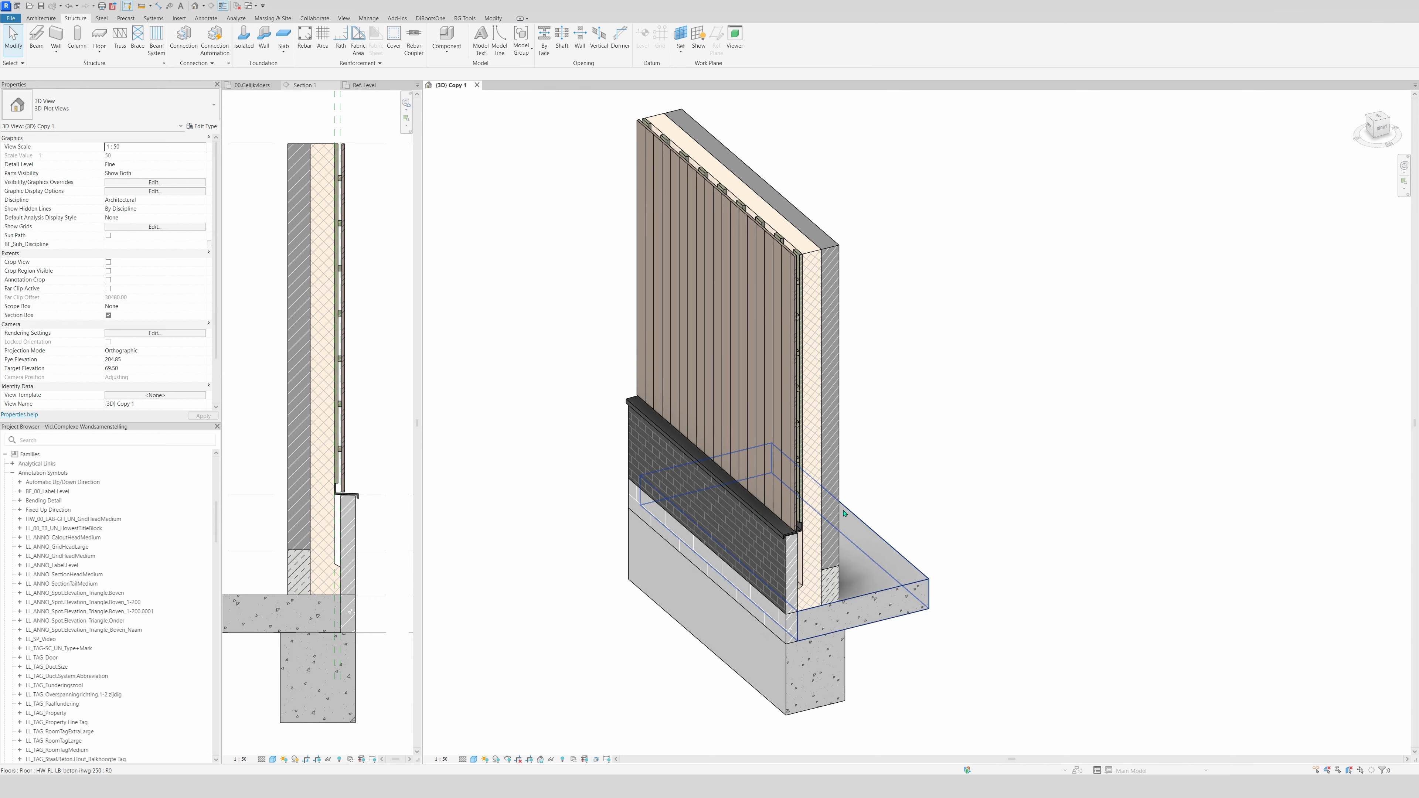